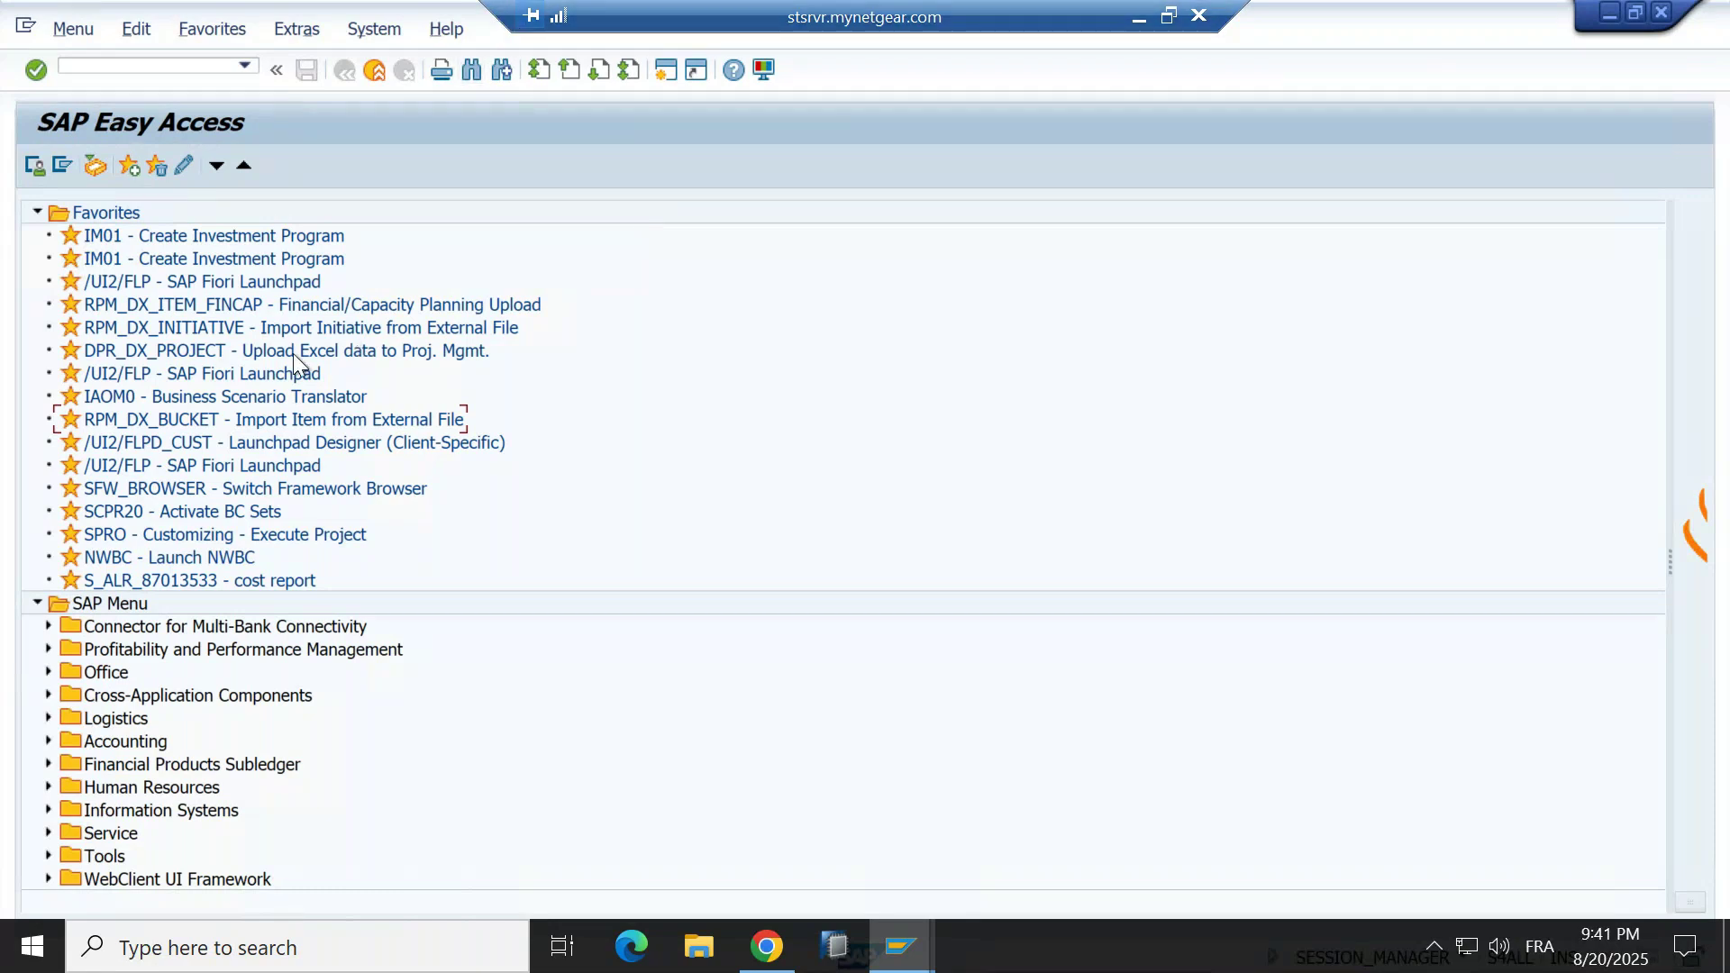
Open the SAP Fiori Launchpad favorite and proceed past the certificate warning.
click(124, 470)
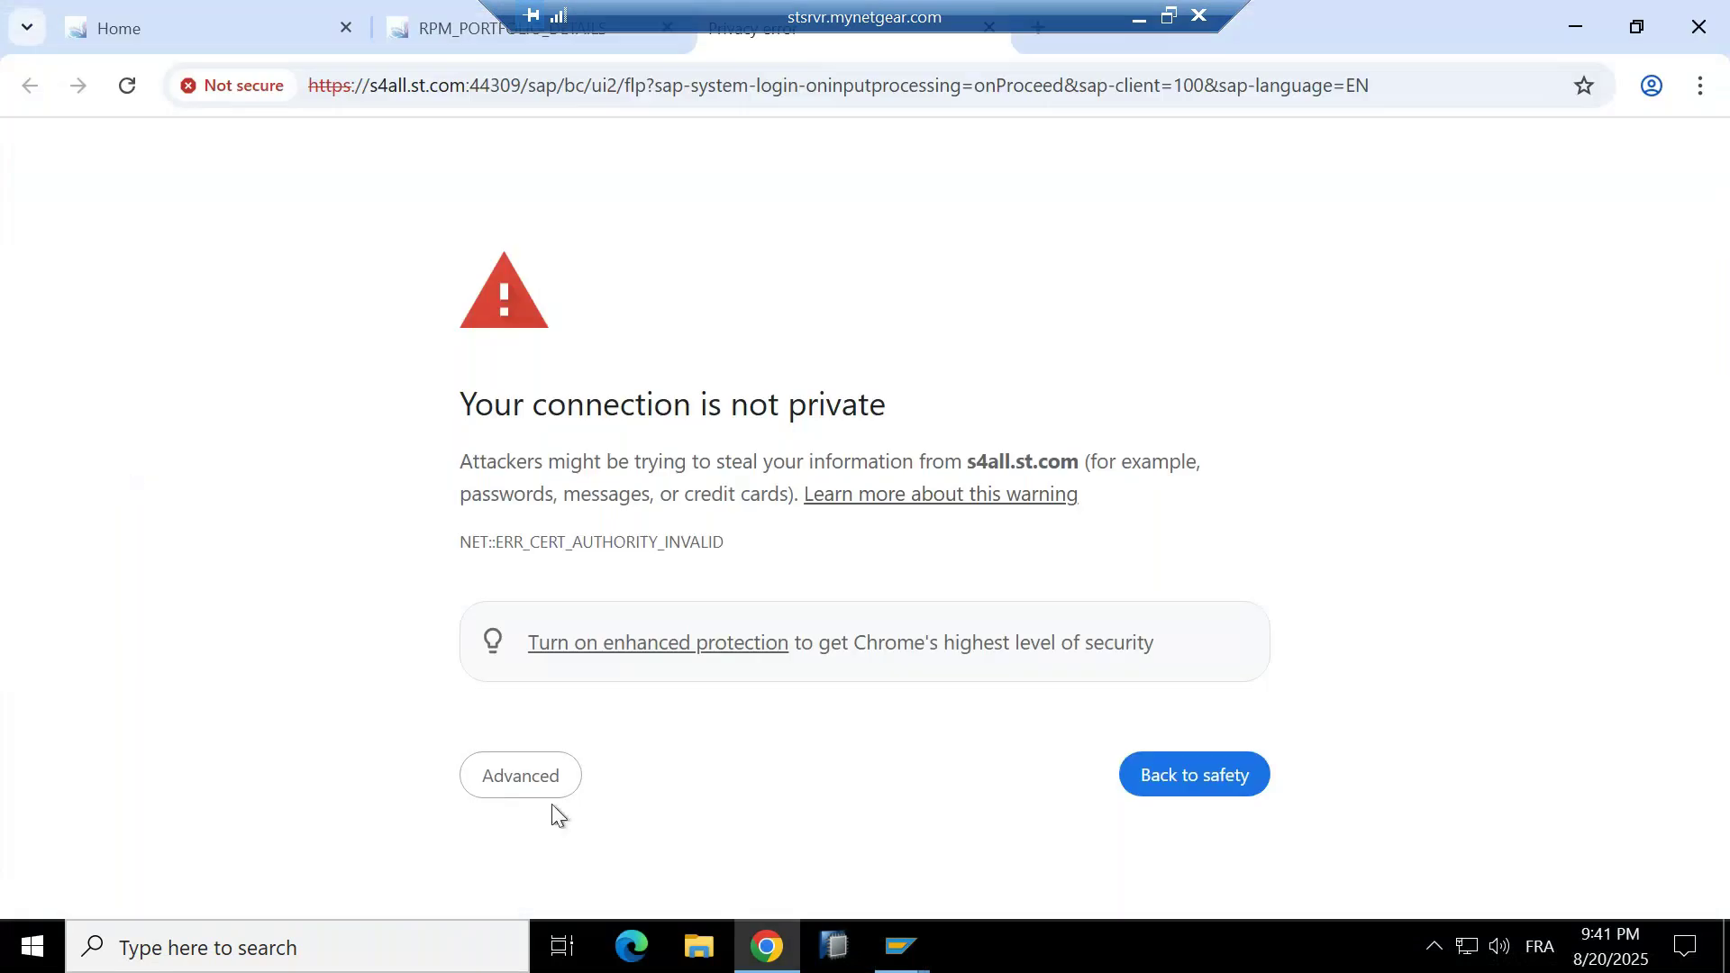
click(546, 789)
scroll(598, 700, down, 2)
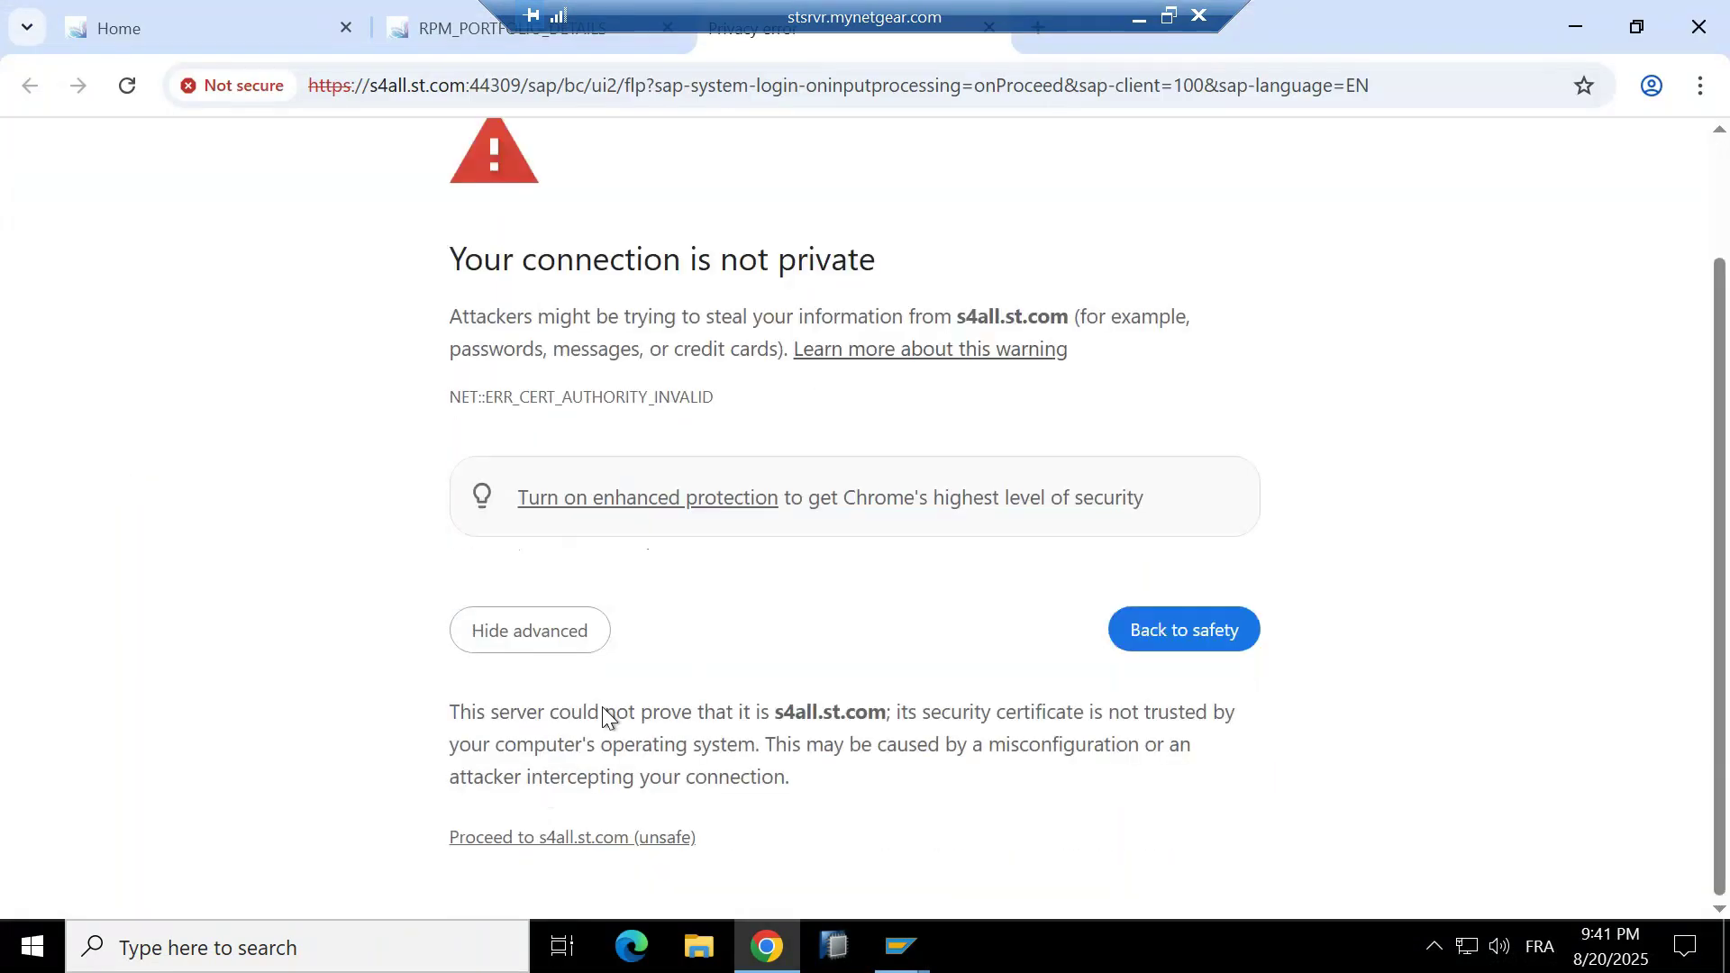
click(609, 837)
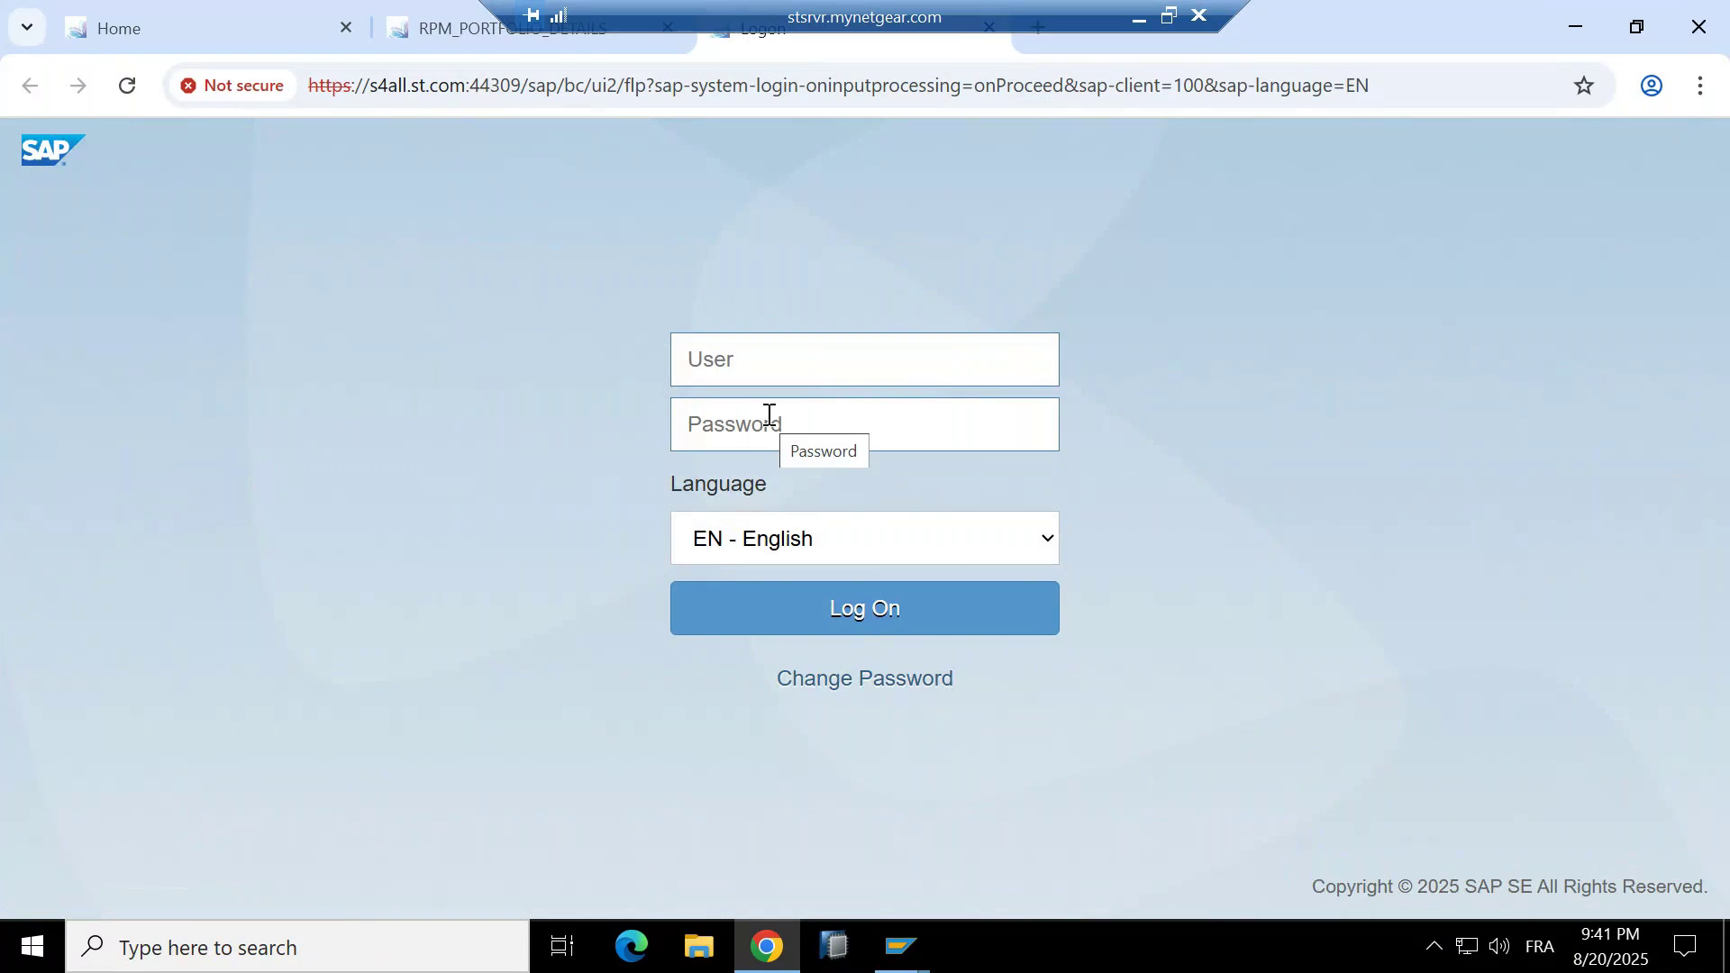
Log on to the launchpad with the user name and account password.
text(papm4)
key(Tab)
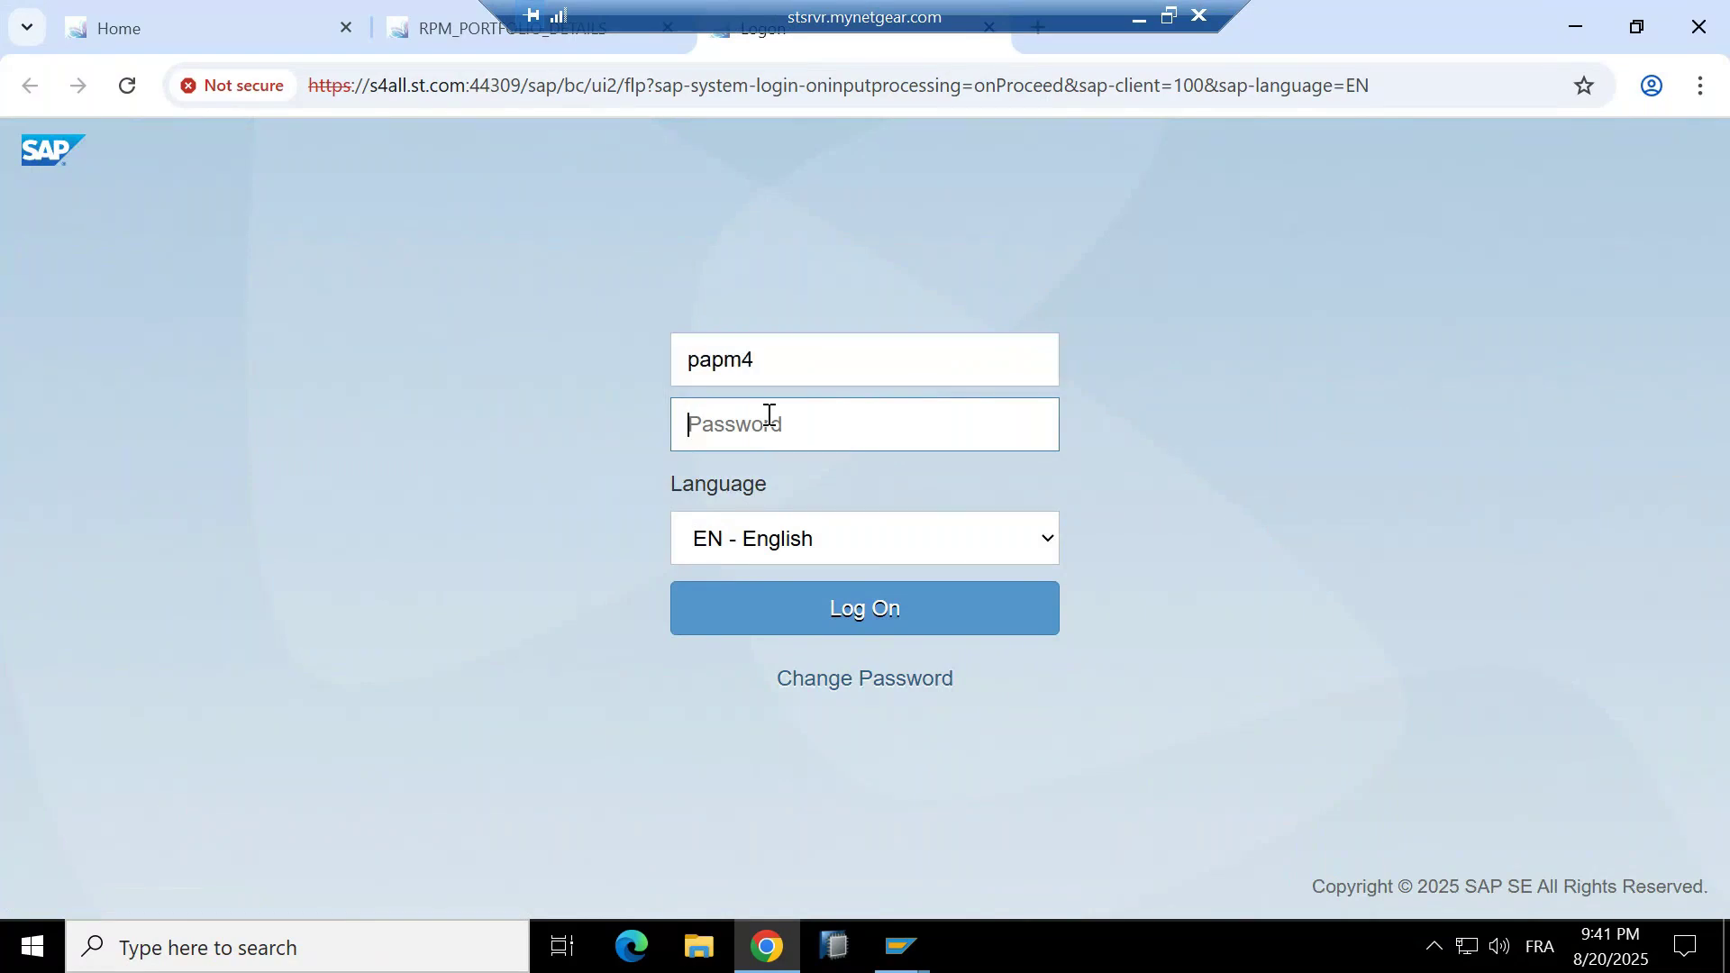
text(••••••••)
key(Return)
Clear the user field after the rejected logon and minimize the remote desktop session.
text(pap)
key(BackSpace)
key(BackSpace)
key(BackSpace)
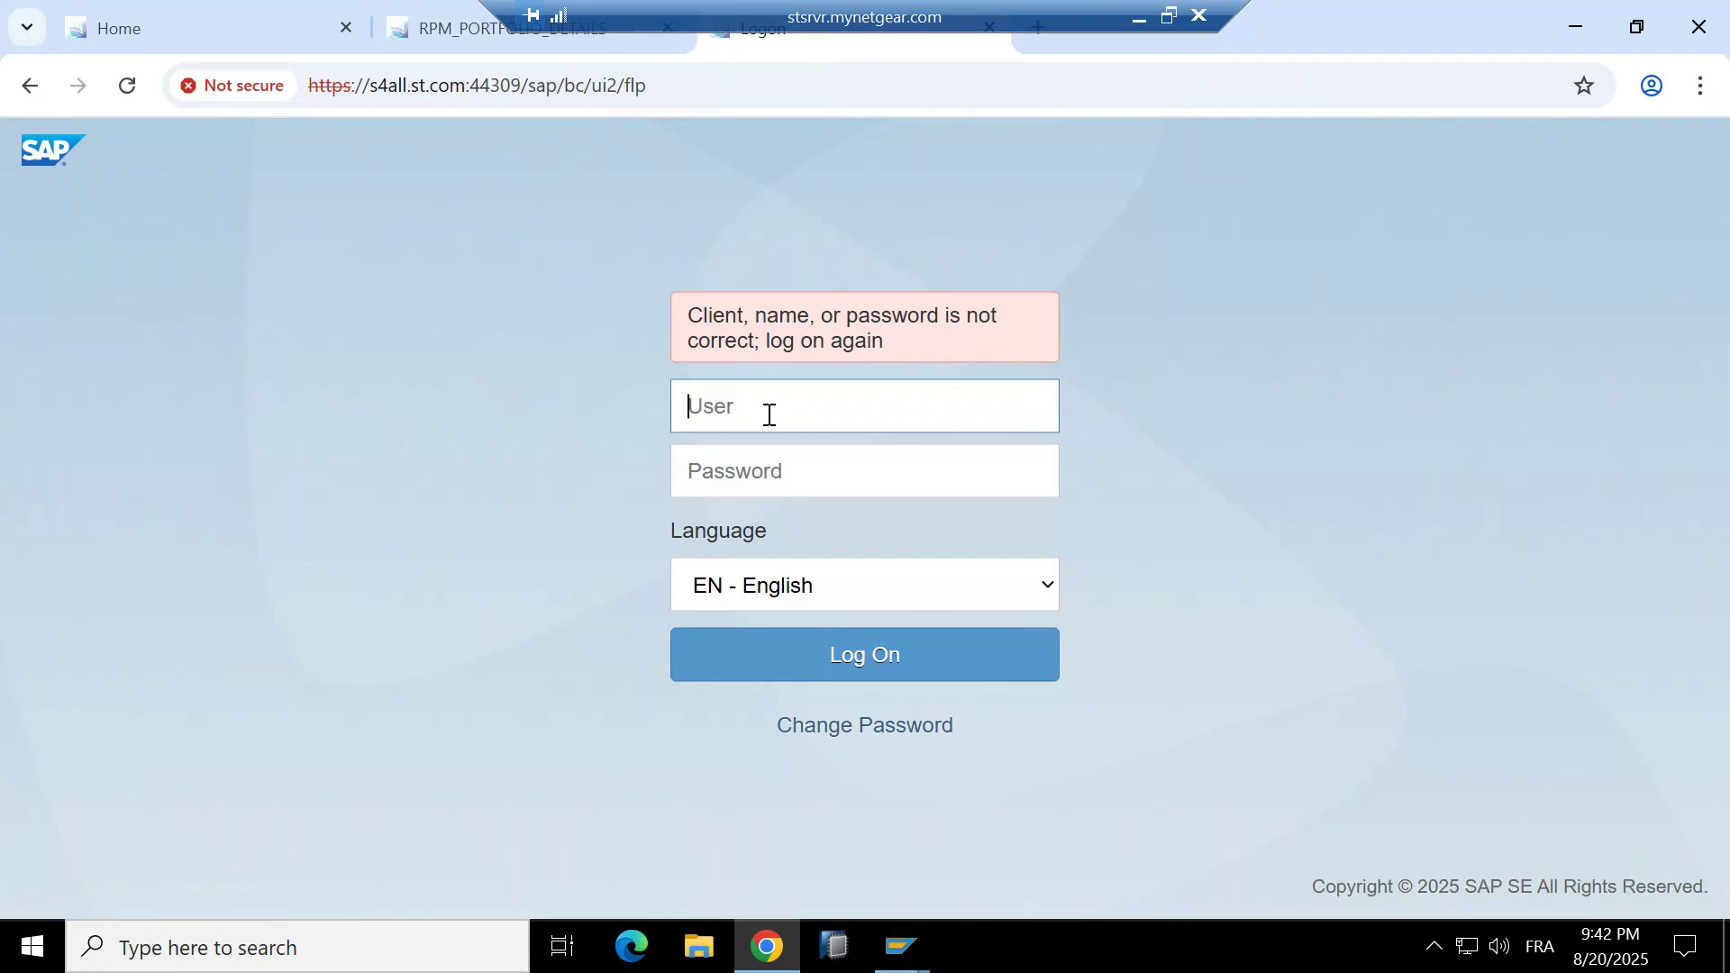
text(")
key(BackSpace)
text(()
key(BackSpace)
click(1137, 18)
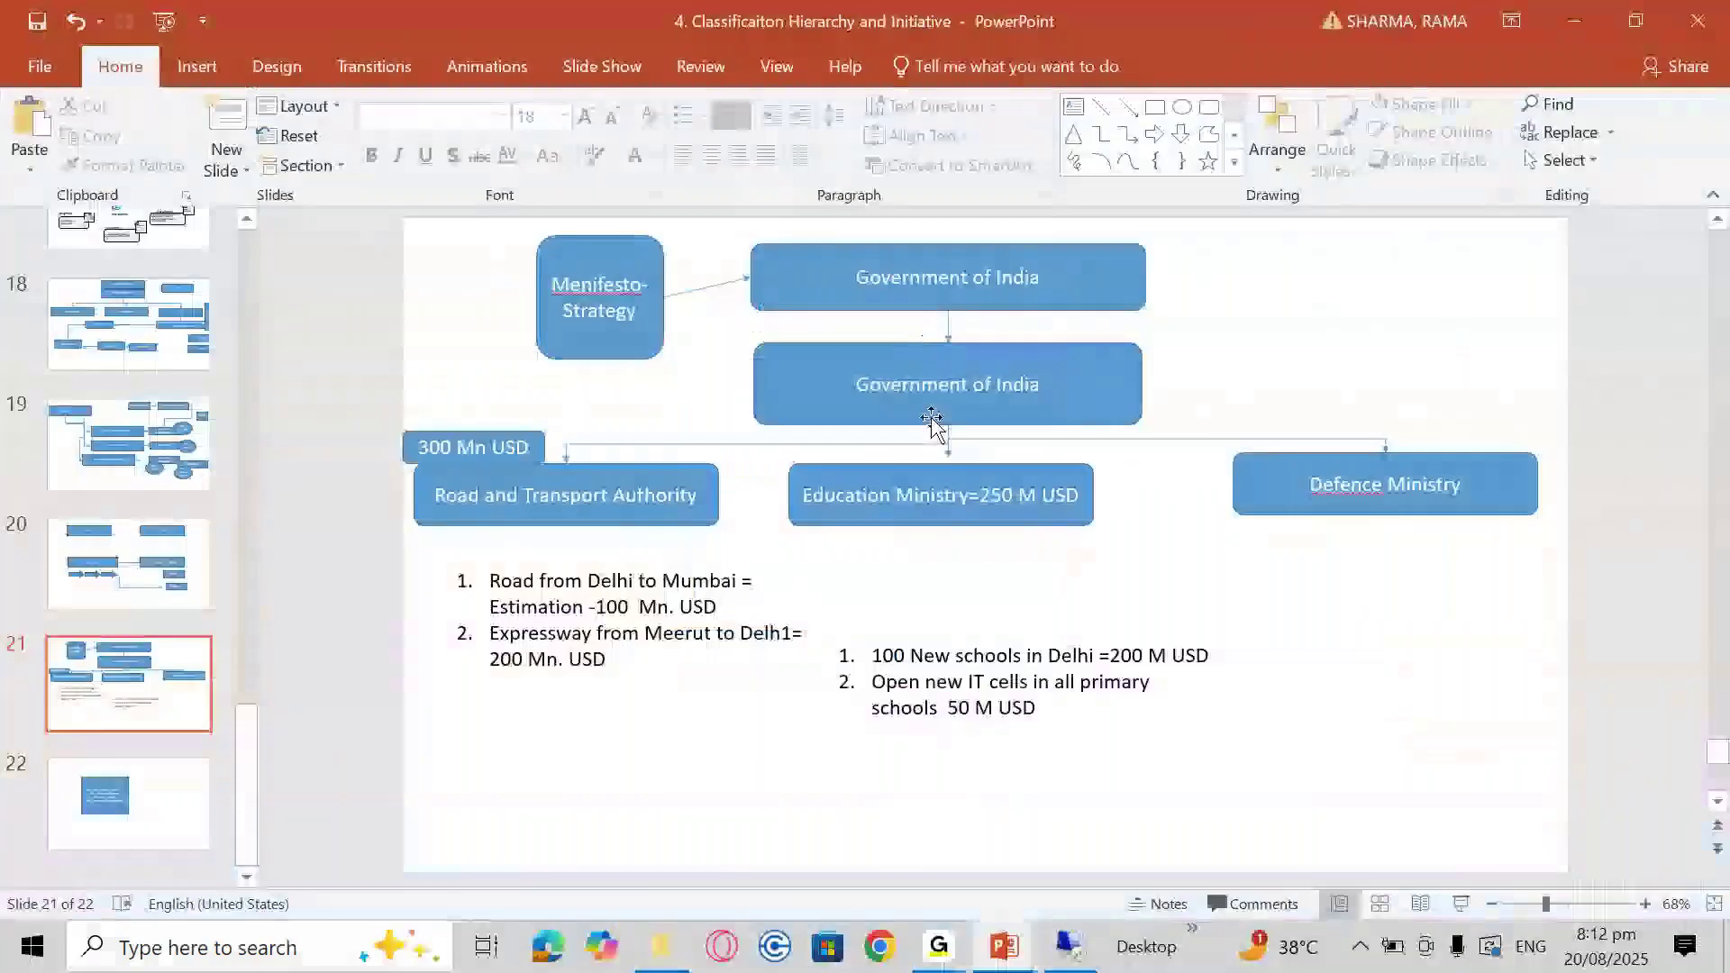
Bring up the Notepad note holding the logon password, then return to the remote SAP session.
key(alt+Tab)
click(1047, 316)
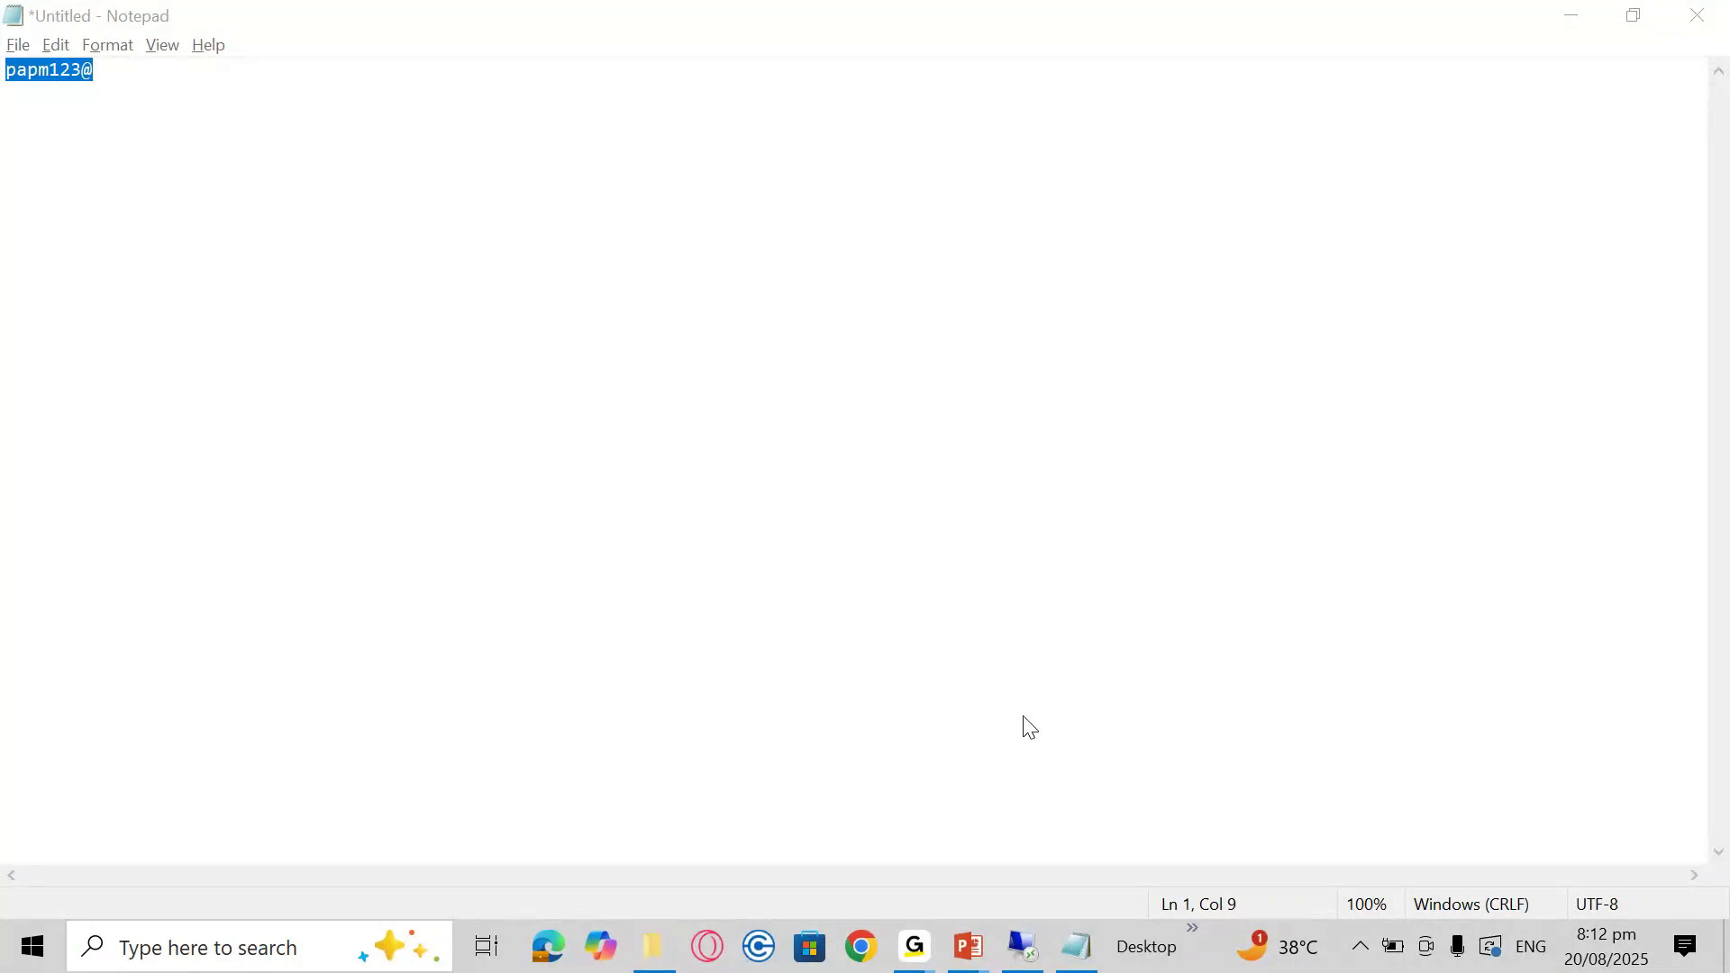
click(1027, 945)
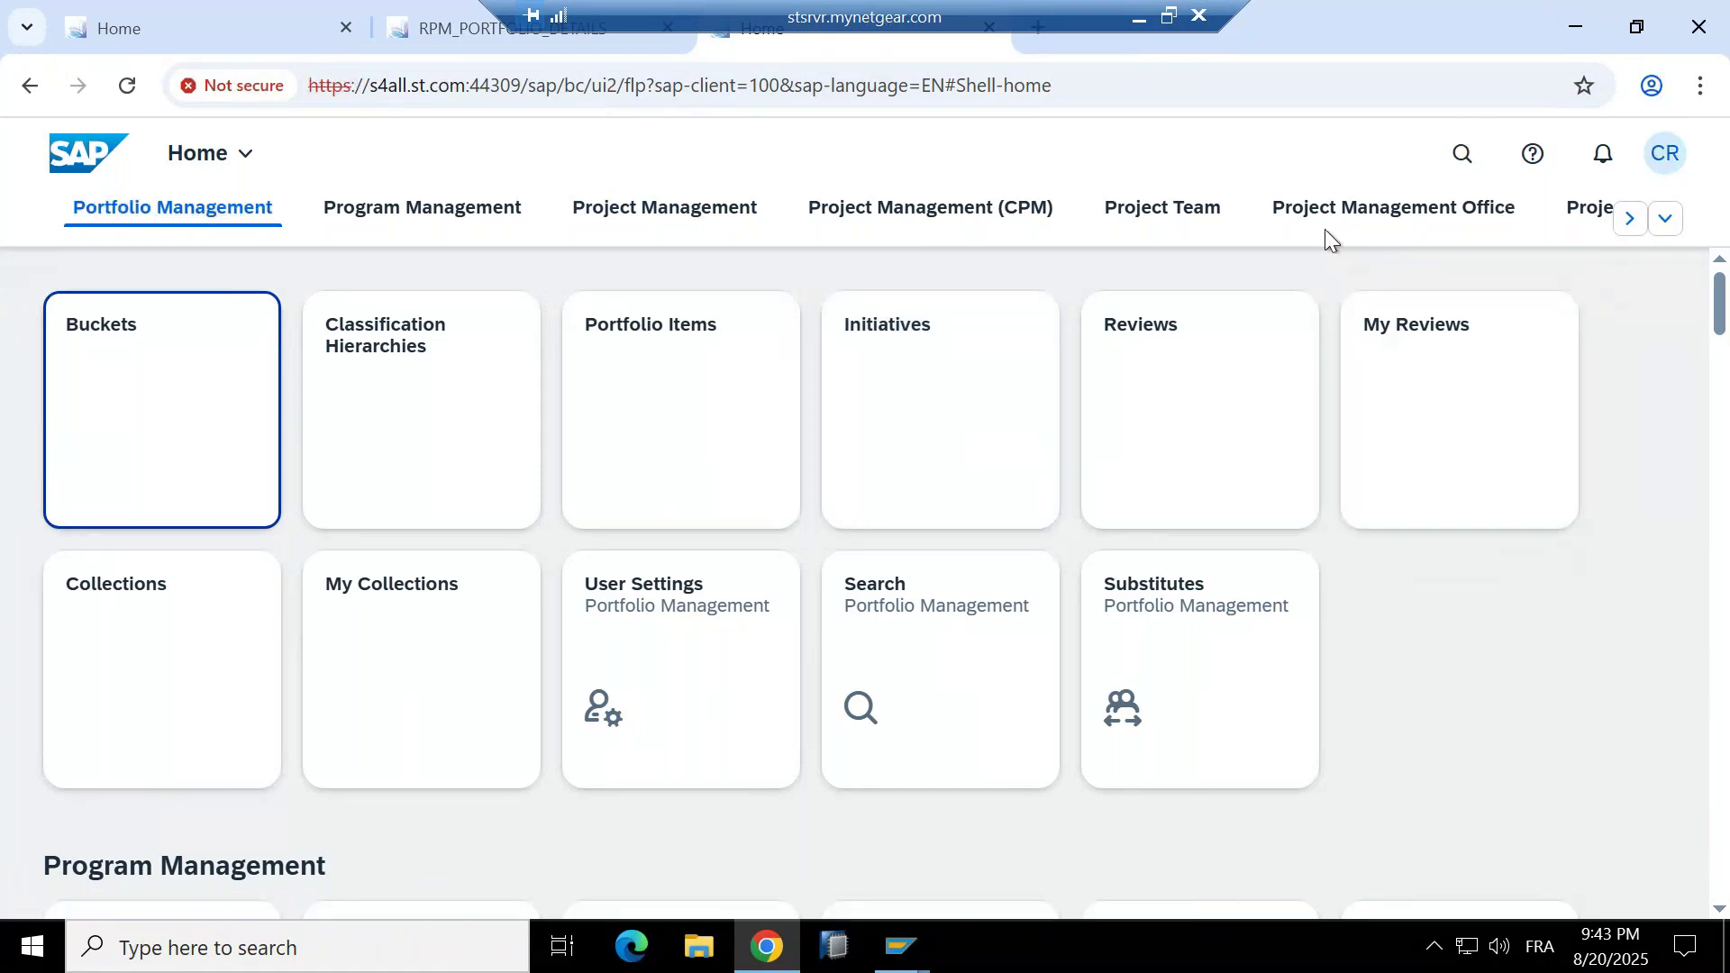
Show the Project Management Office group with its Portfolios, Buckets and resource tiles.
click(1397, 213)
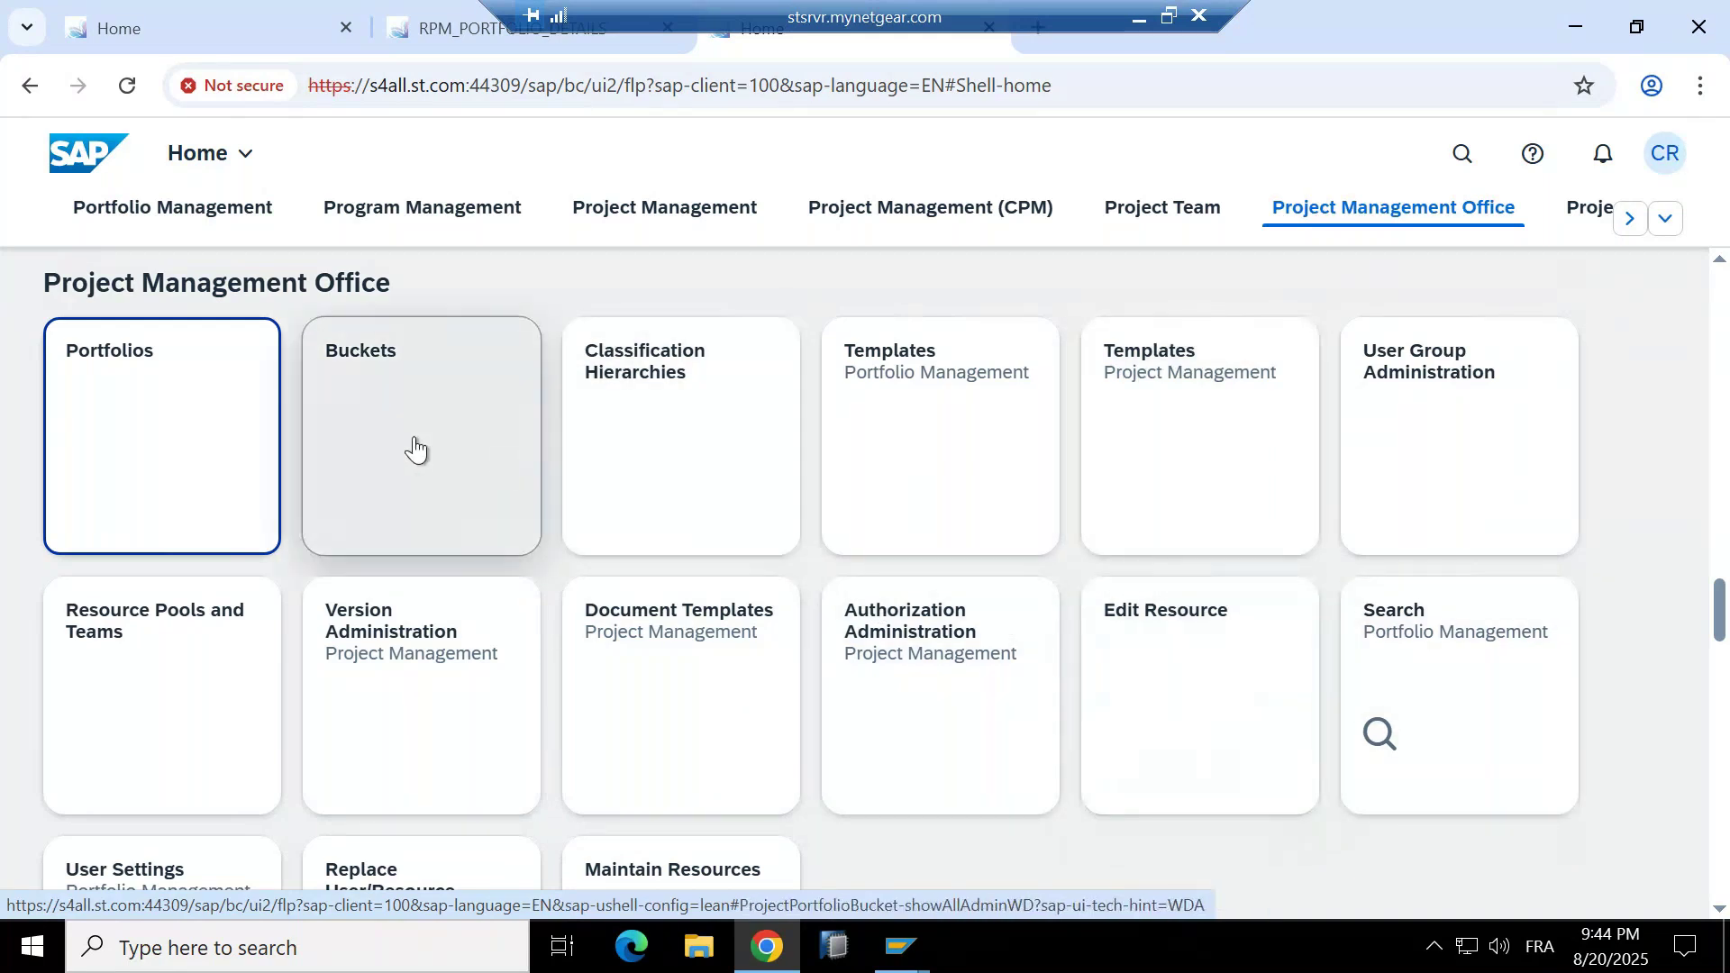
Open the Portfolios tile in the Project Management Office section.
scroll(413, 451, down, 4)
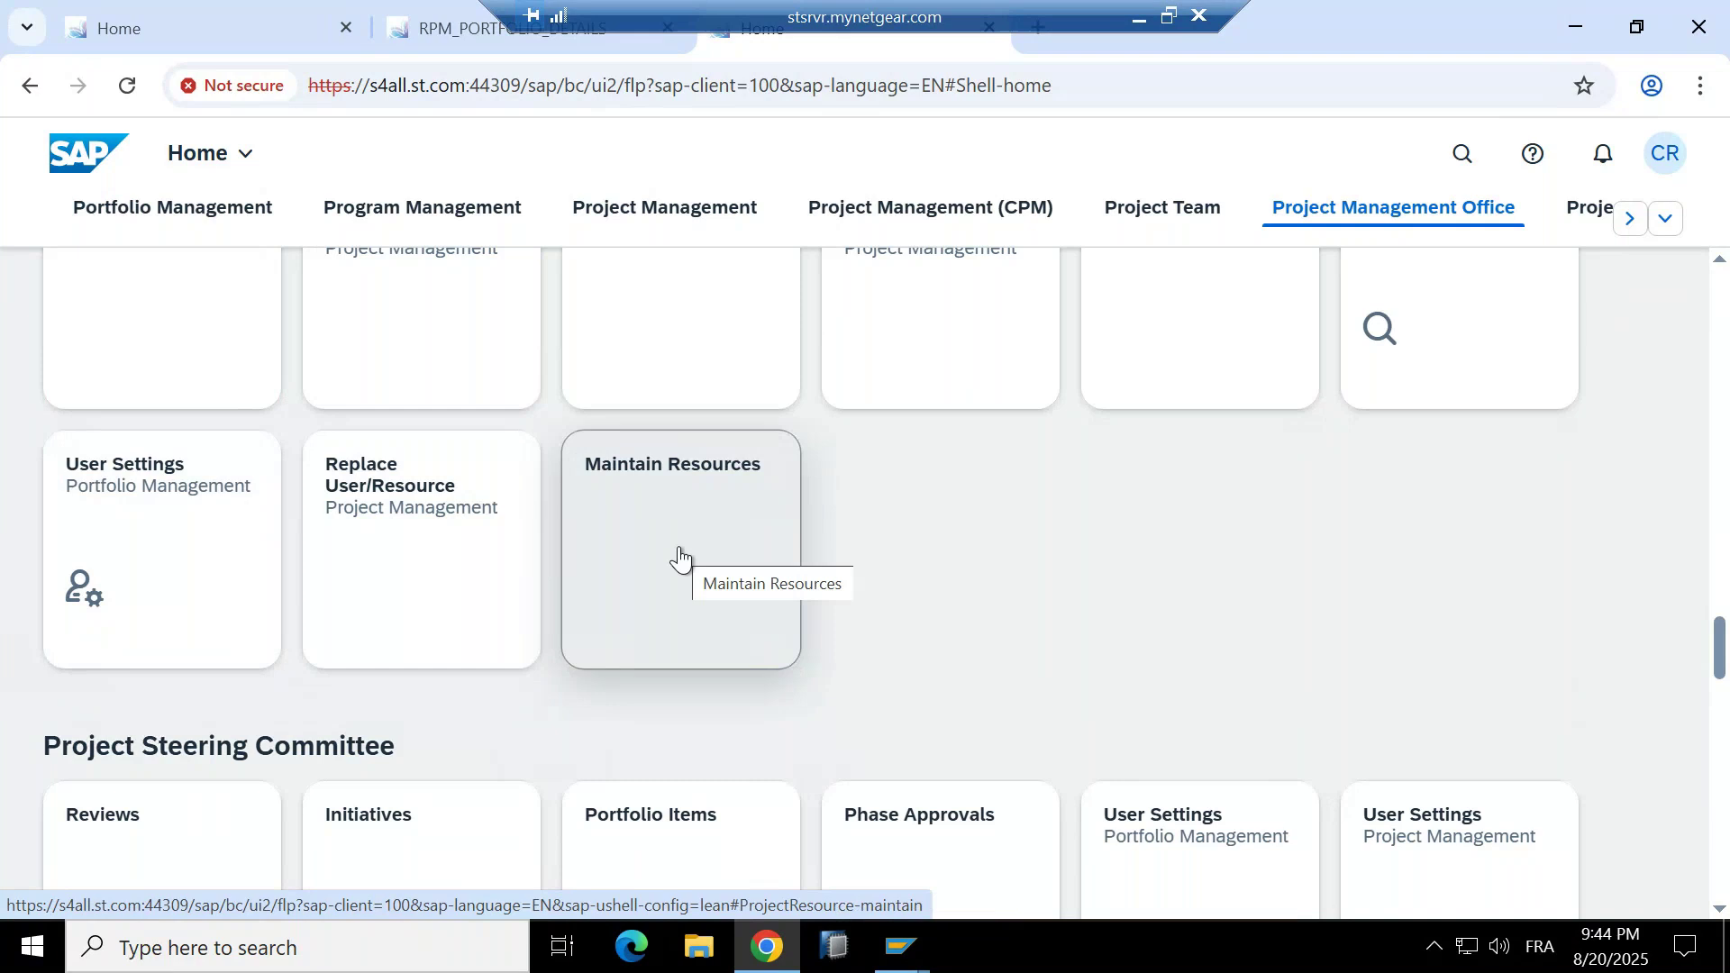
scroll(656, 568, up, 5)
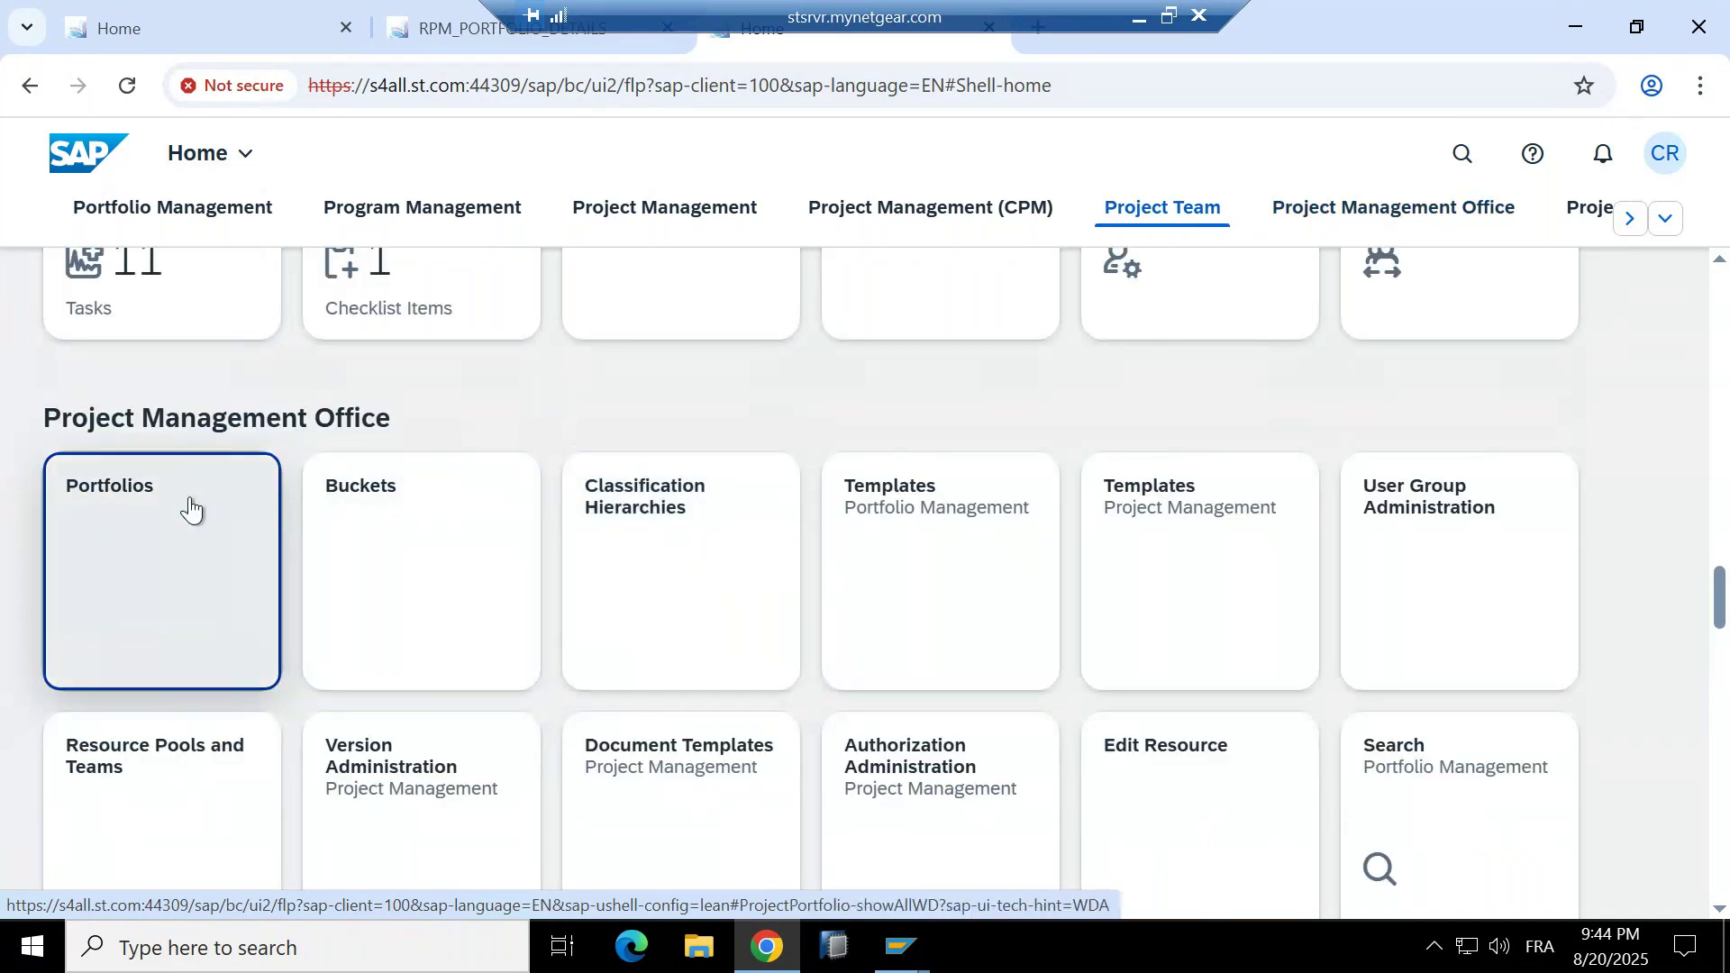
click(112, 497)
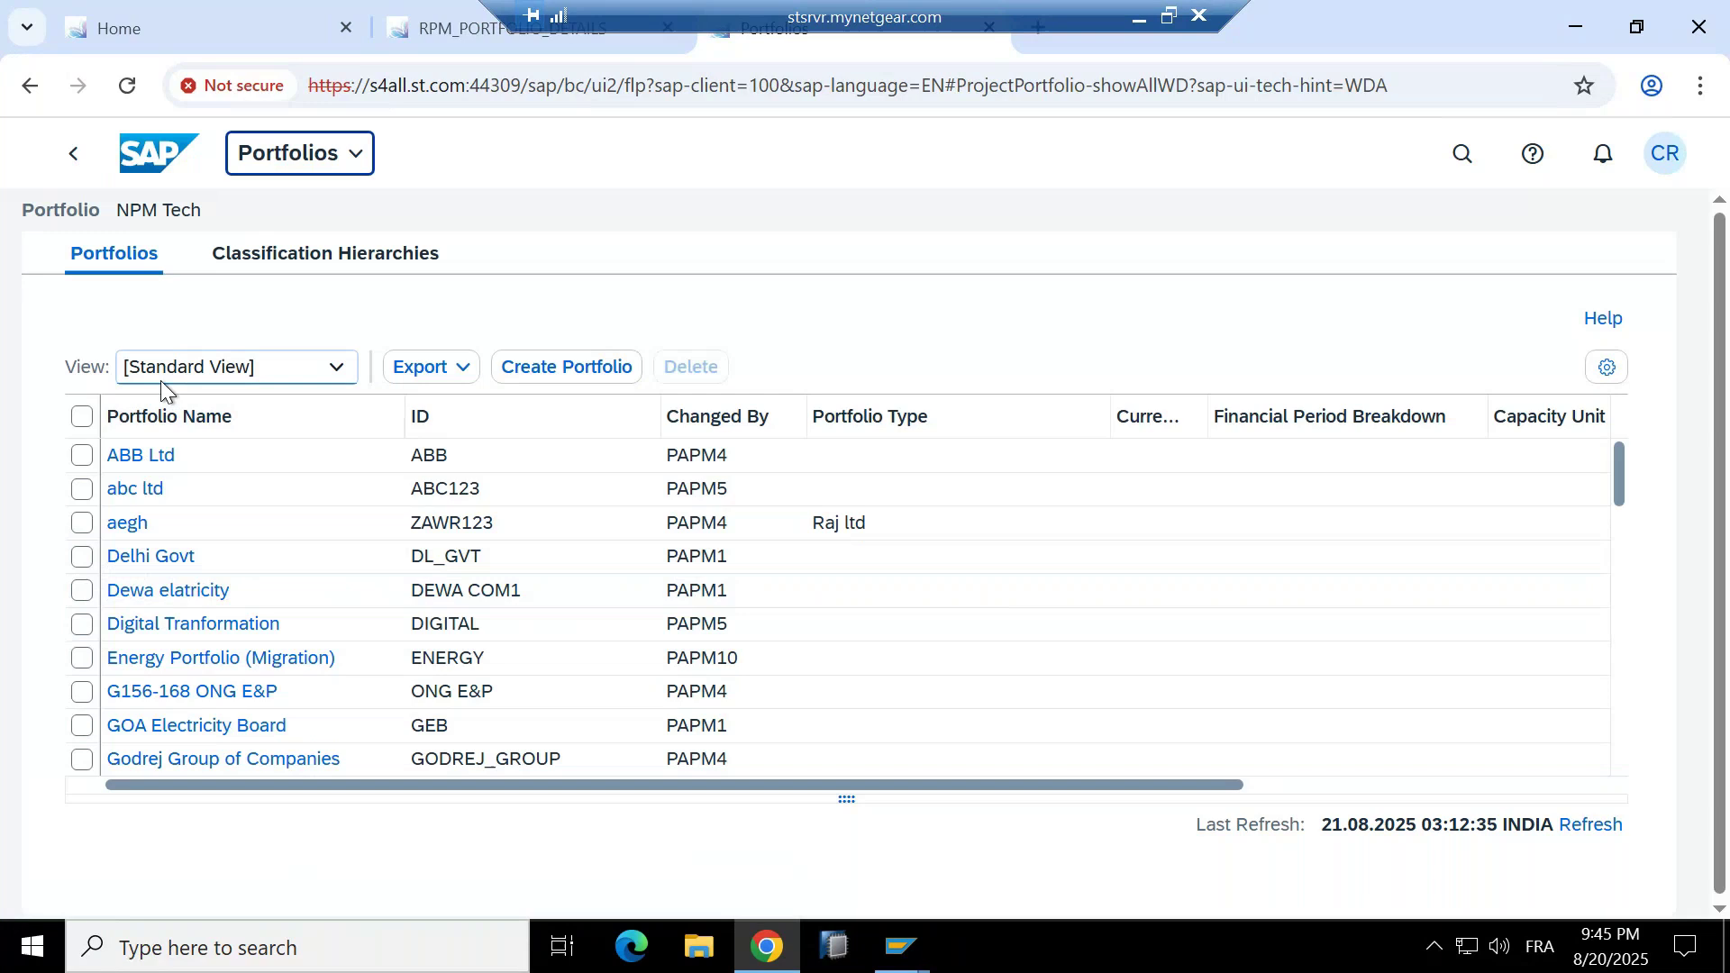
click(100, 257)
click(353, 261)
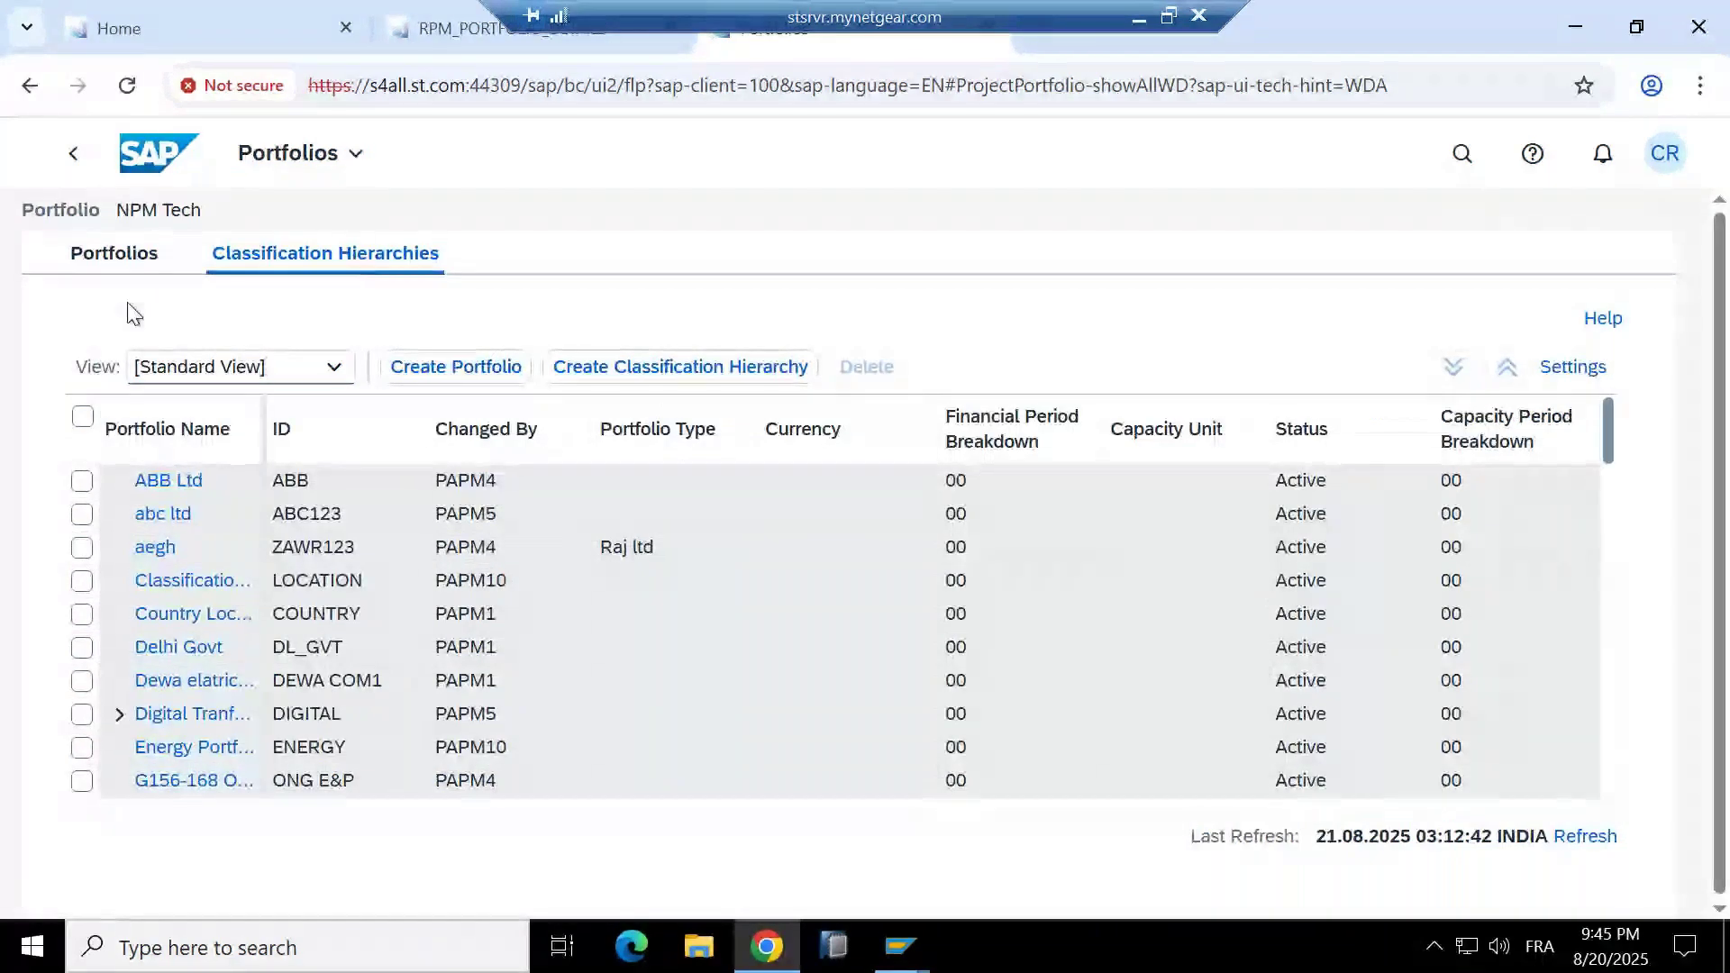
click(110, 269)
click(310, 257)
click(115, 256)
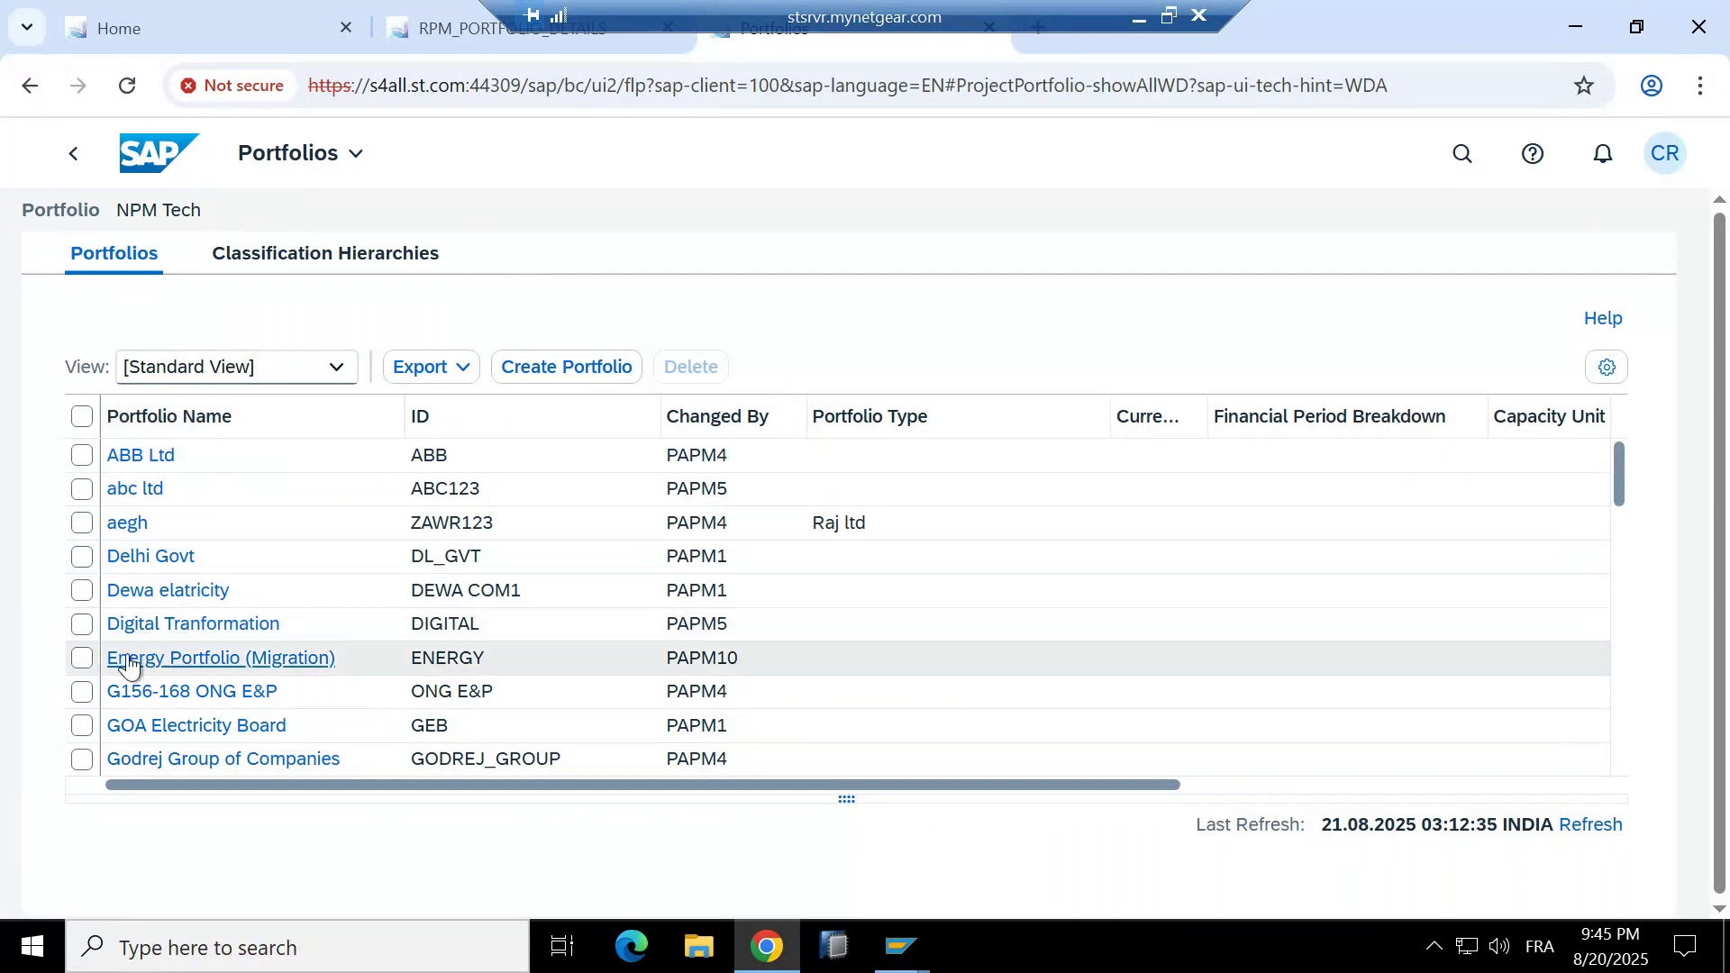
scroll(259, 636, down, 3)
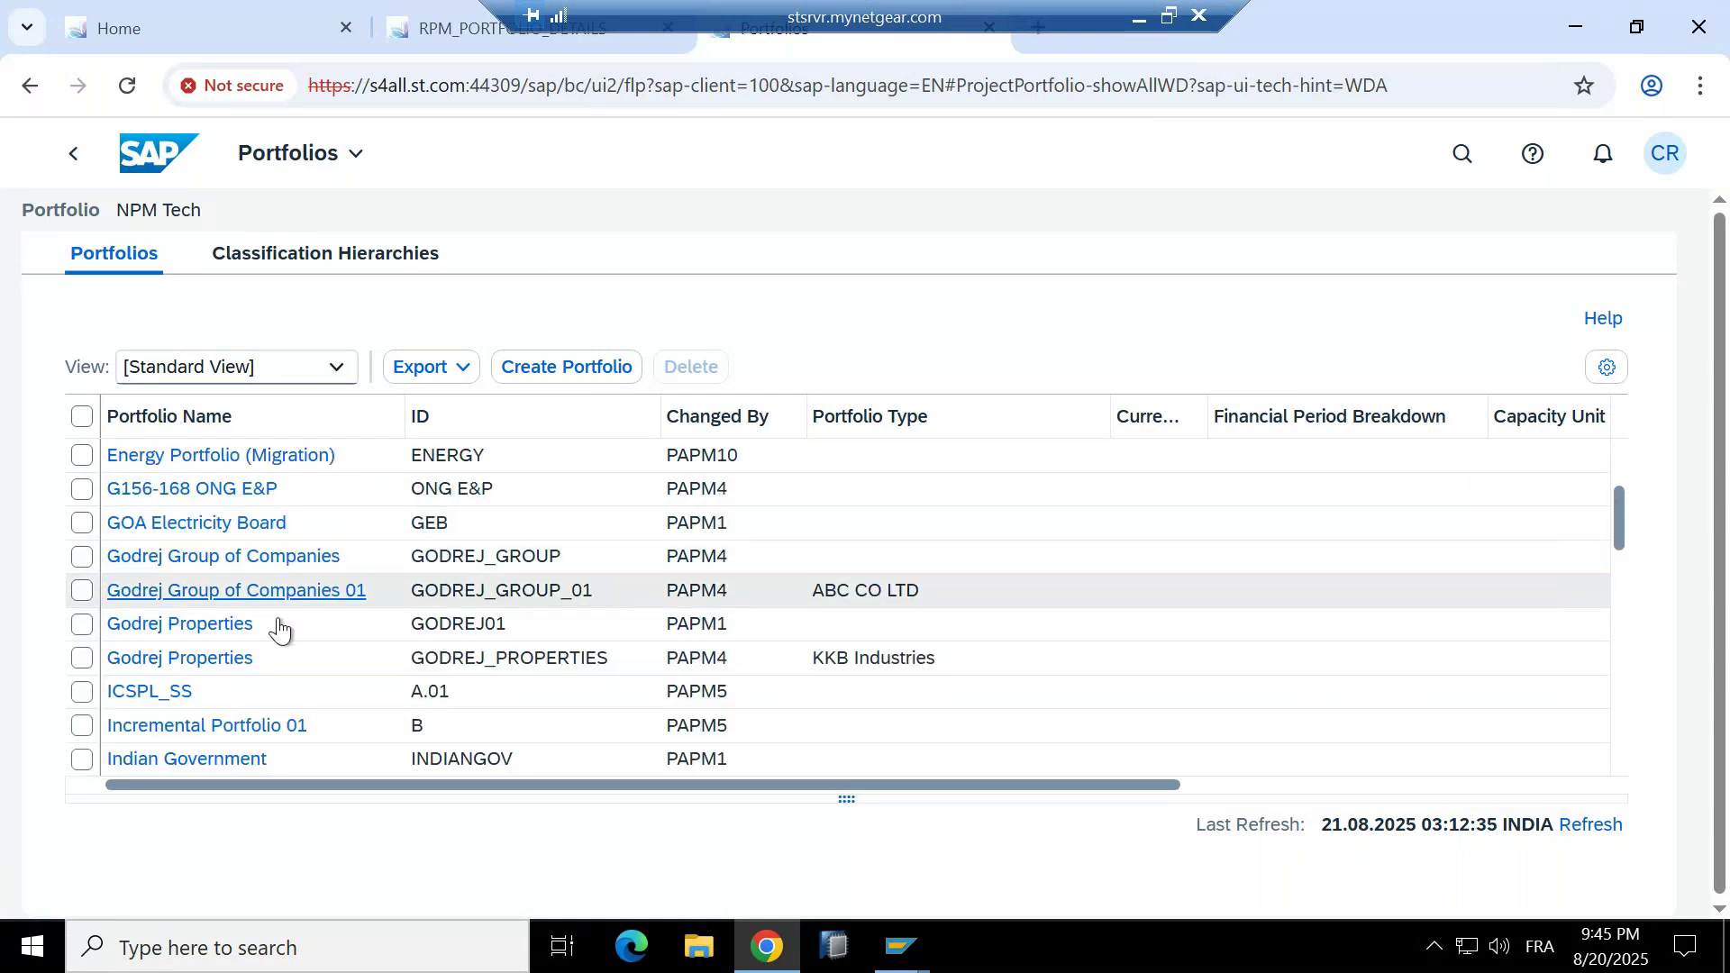
scroll(274, 586, down, 2)
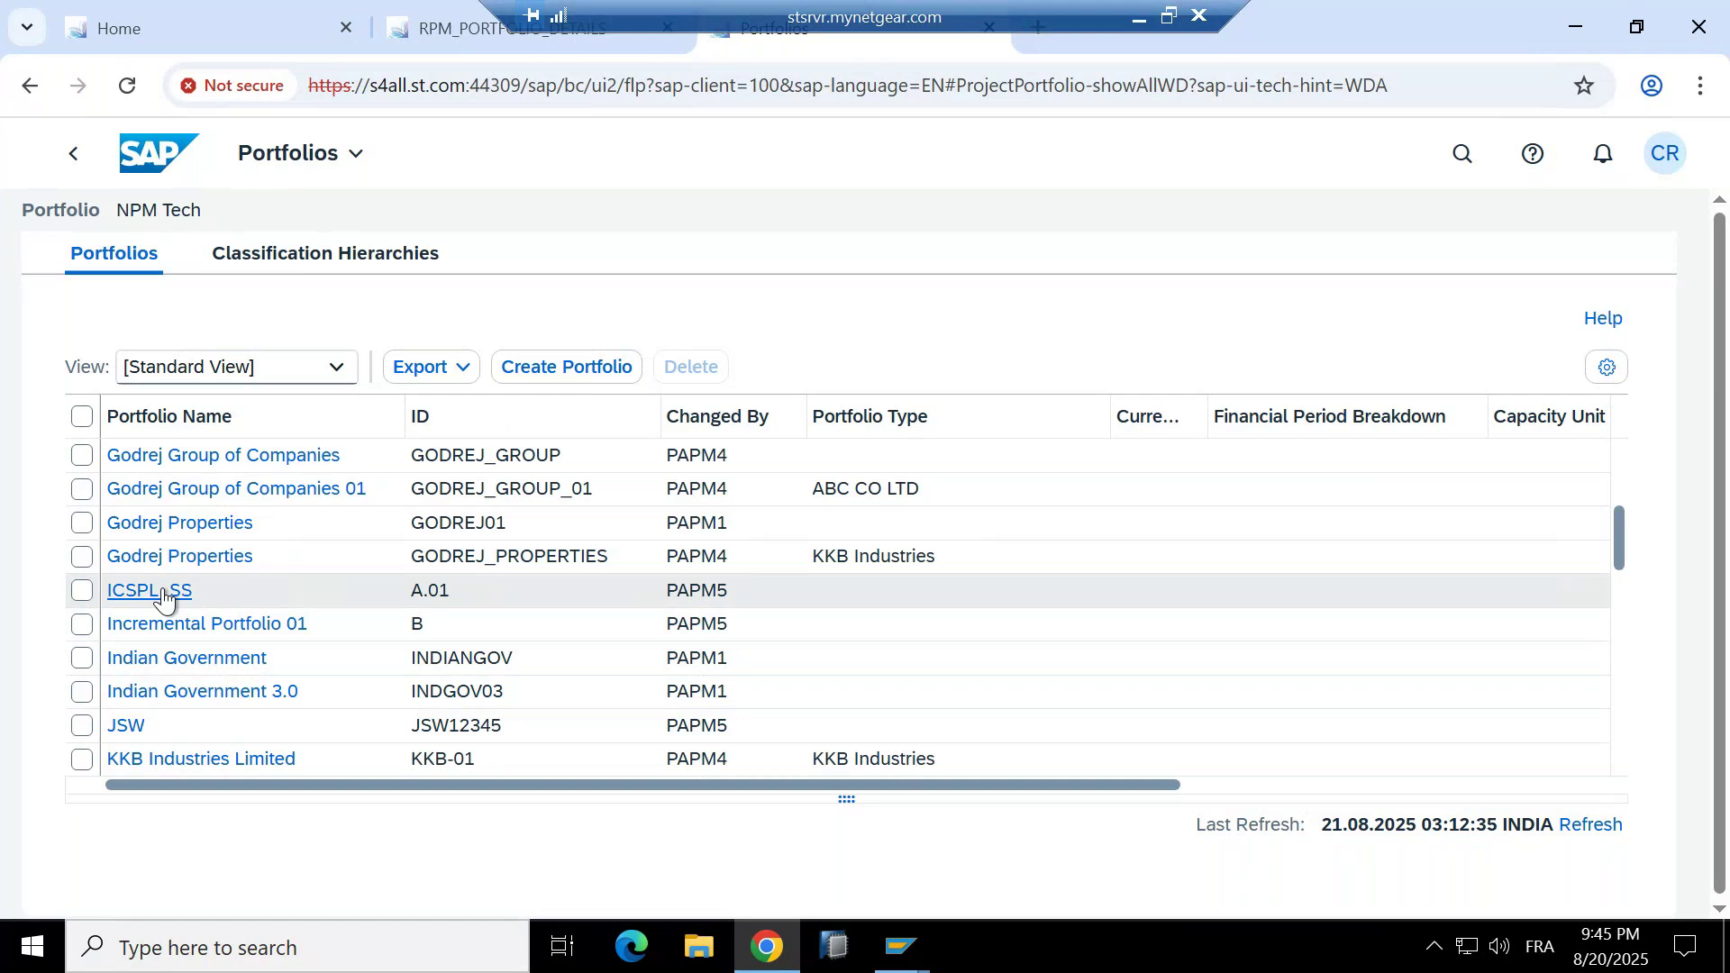
scroll(602, 471, up, 5)
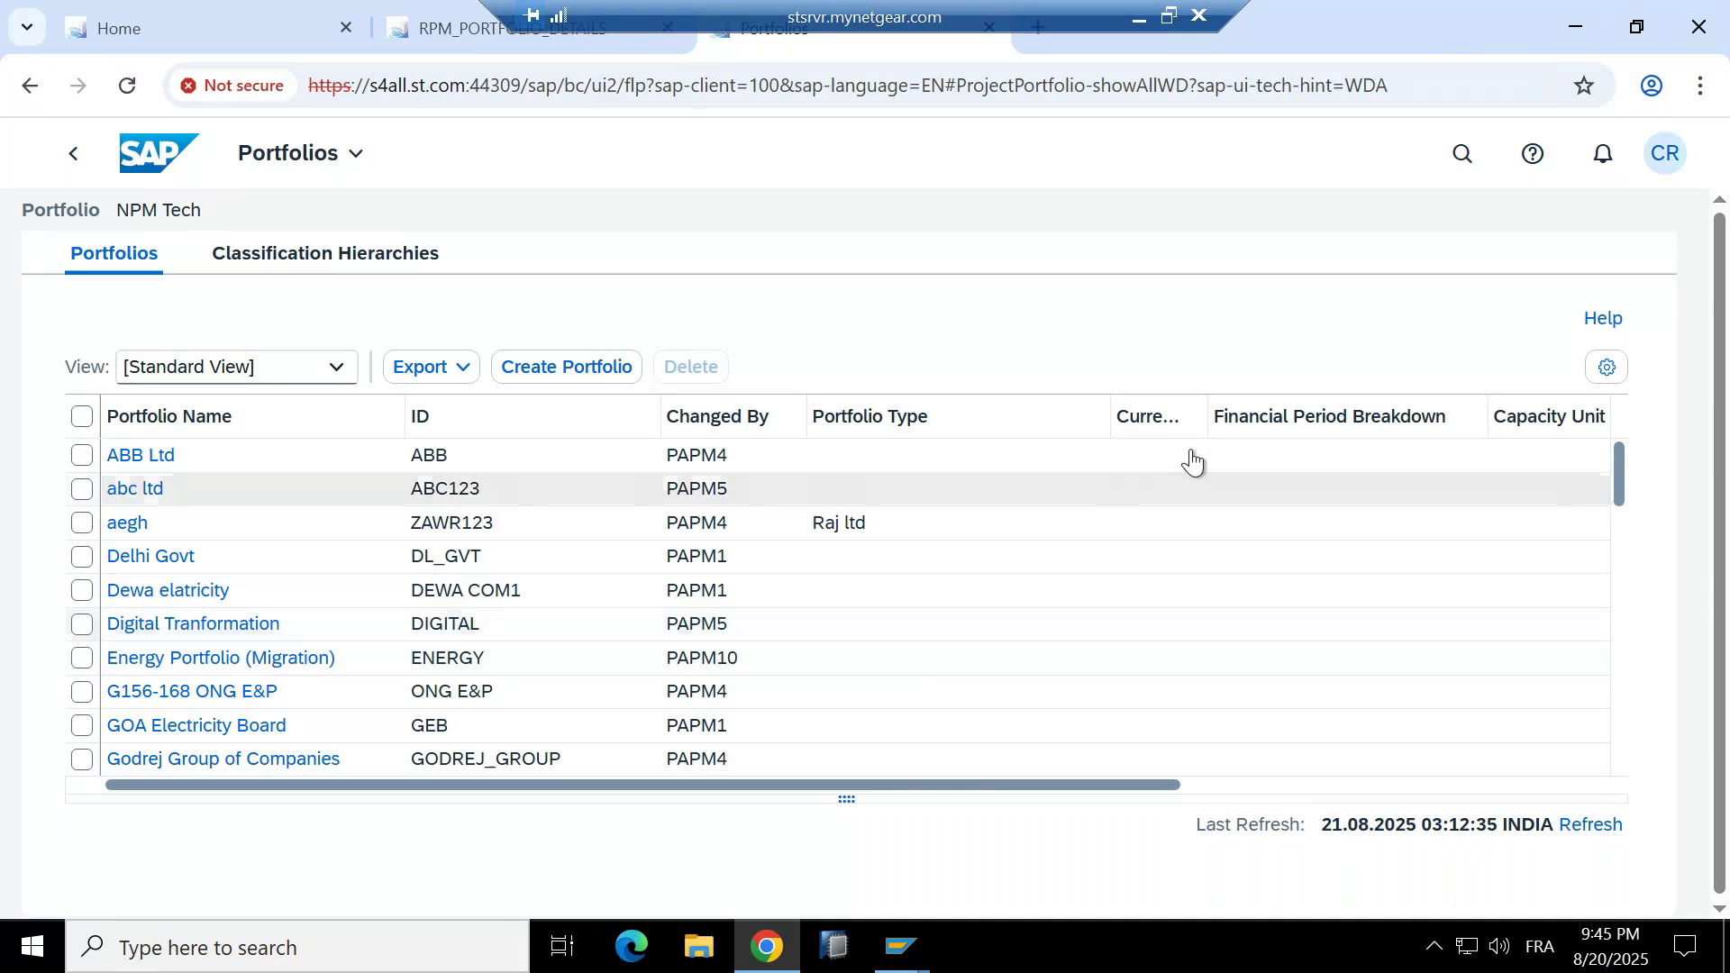
drag(1174, 784, 1413, 786)
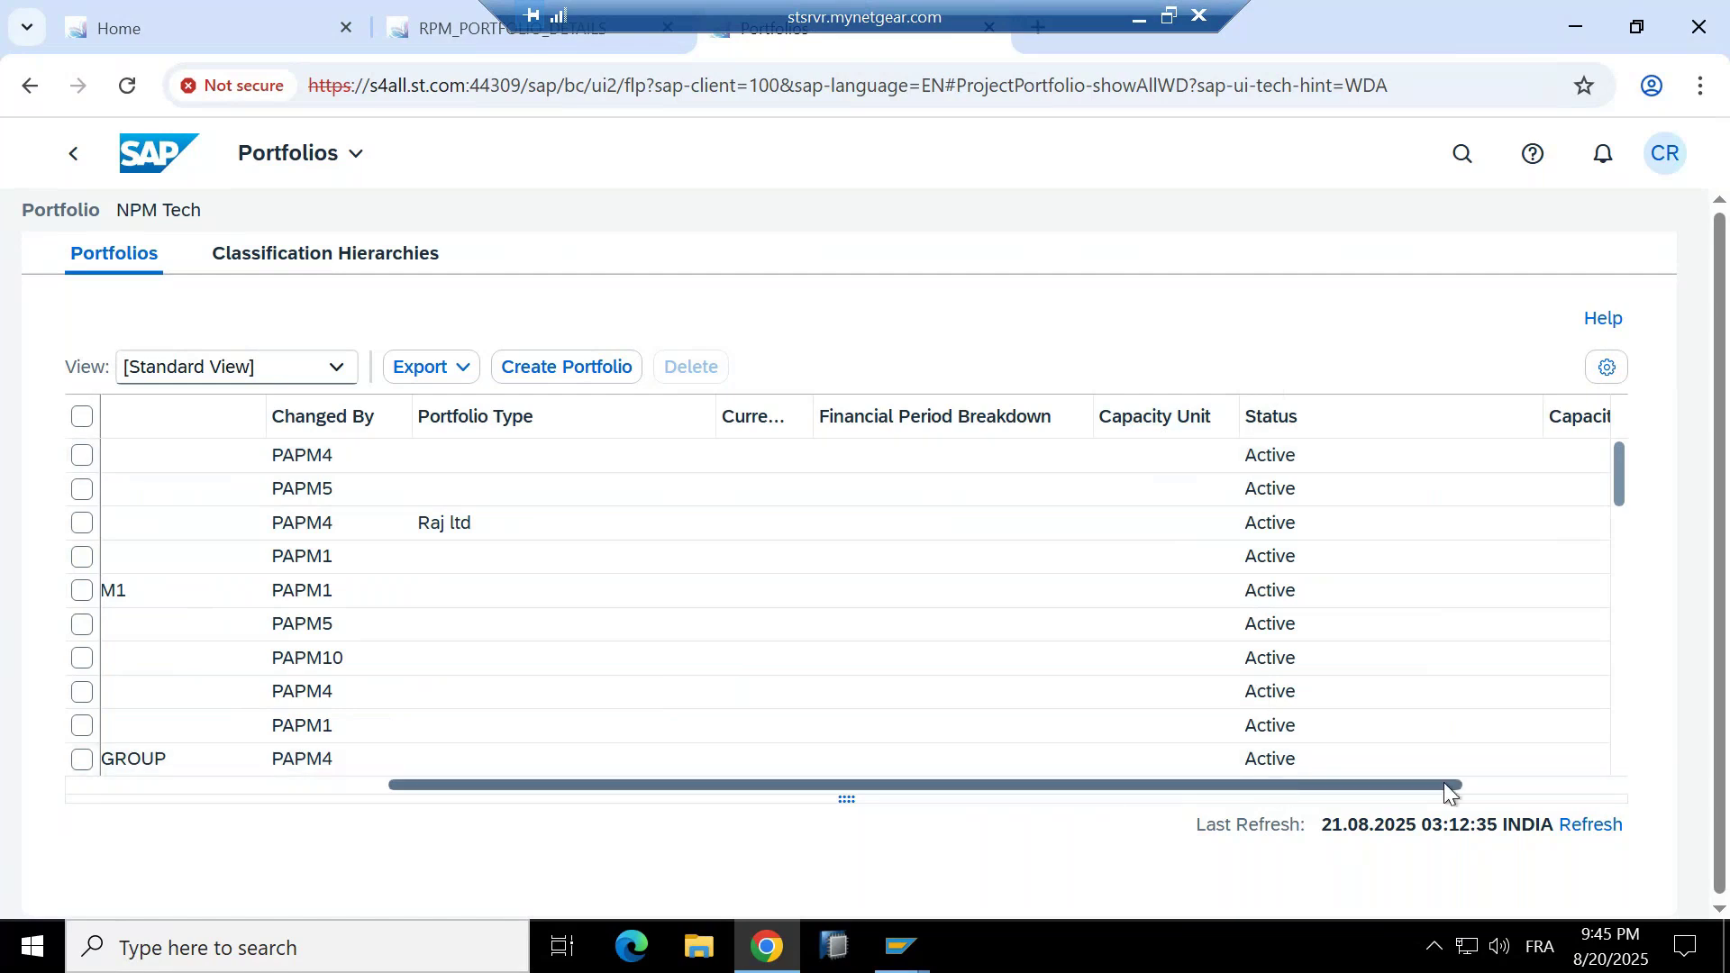
click(1512, 783)
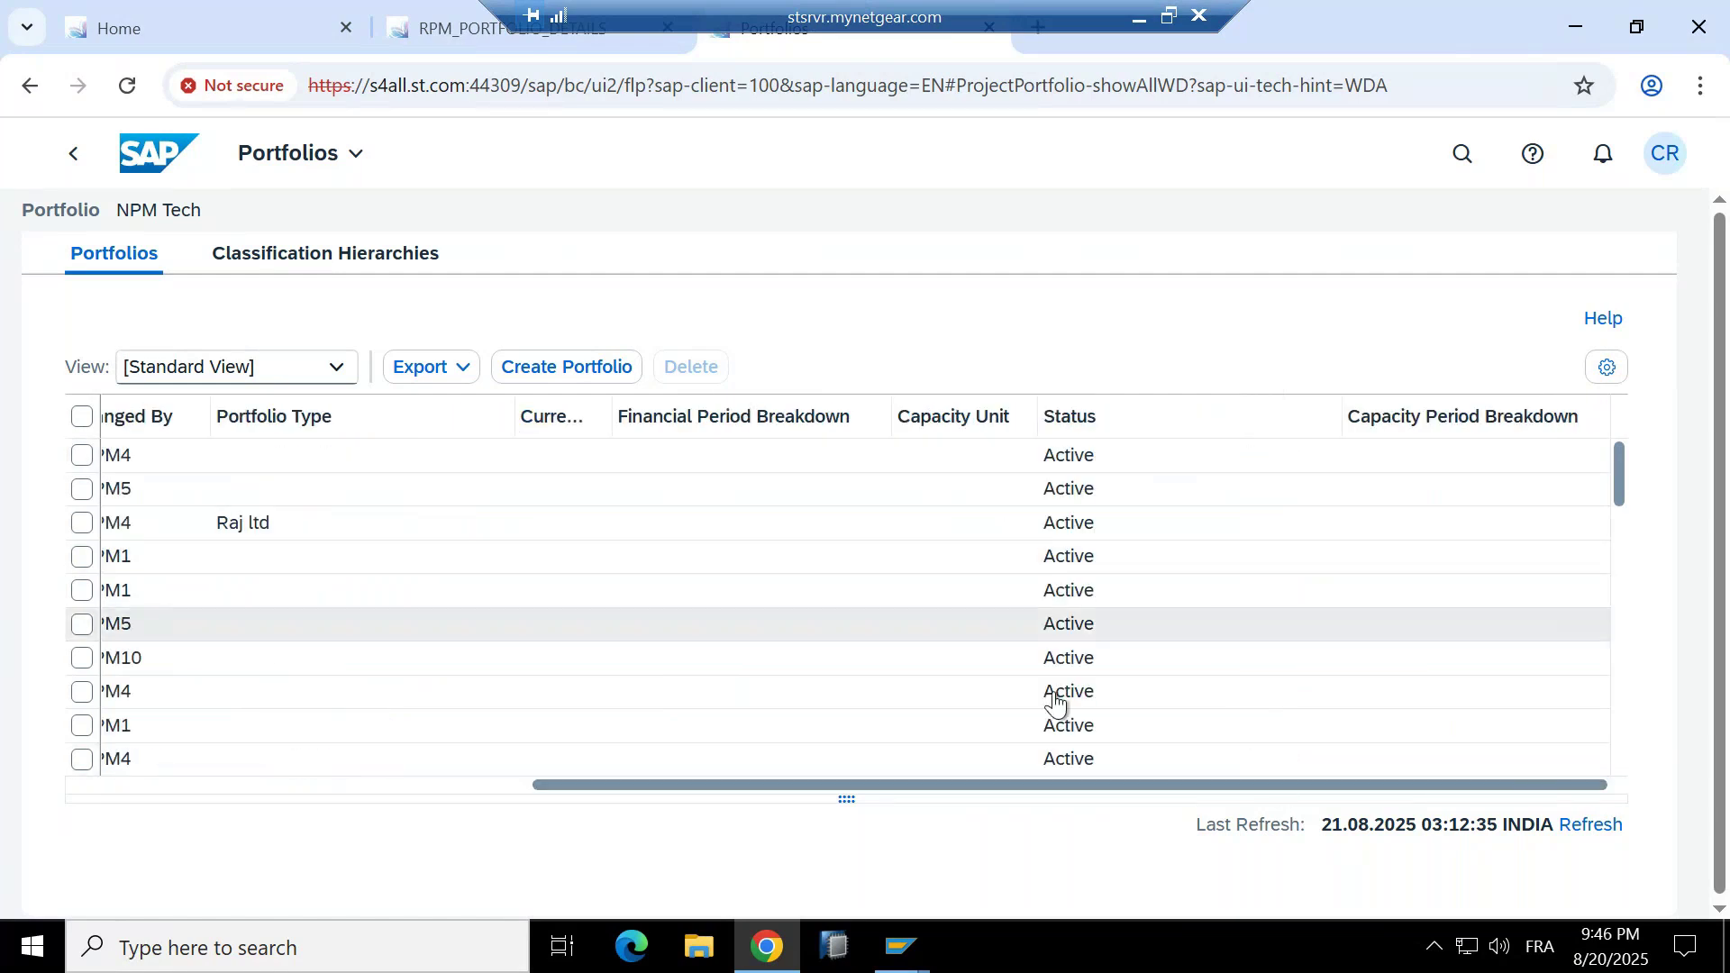
drag(865, 786, 511, 776)
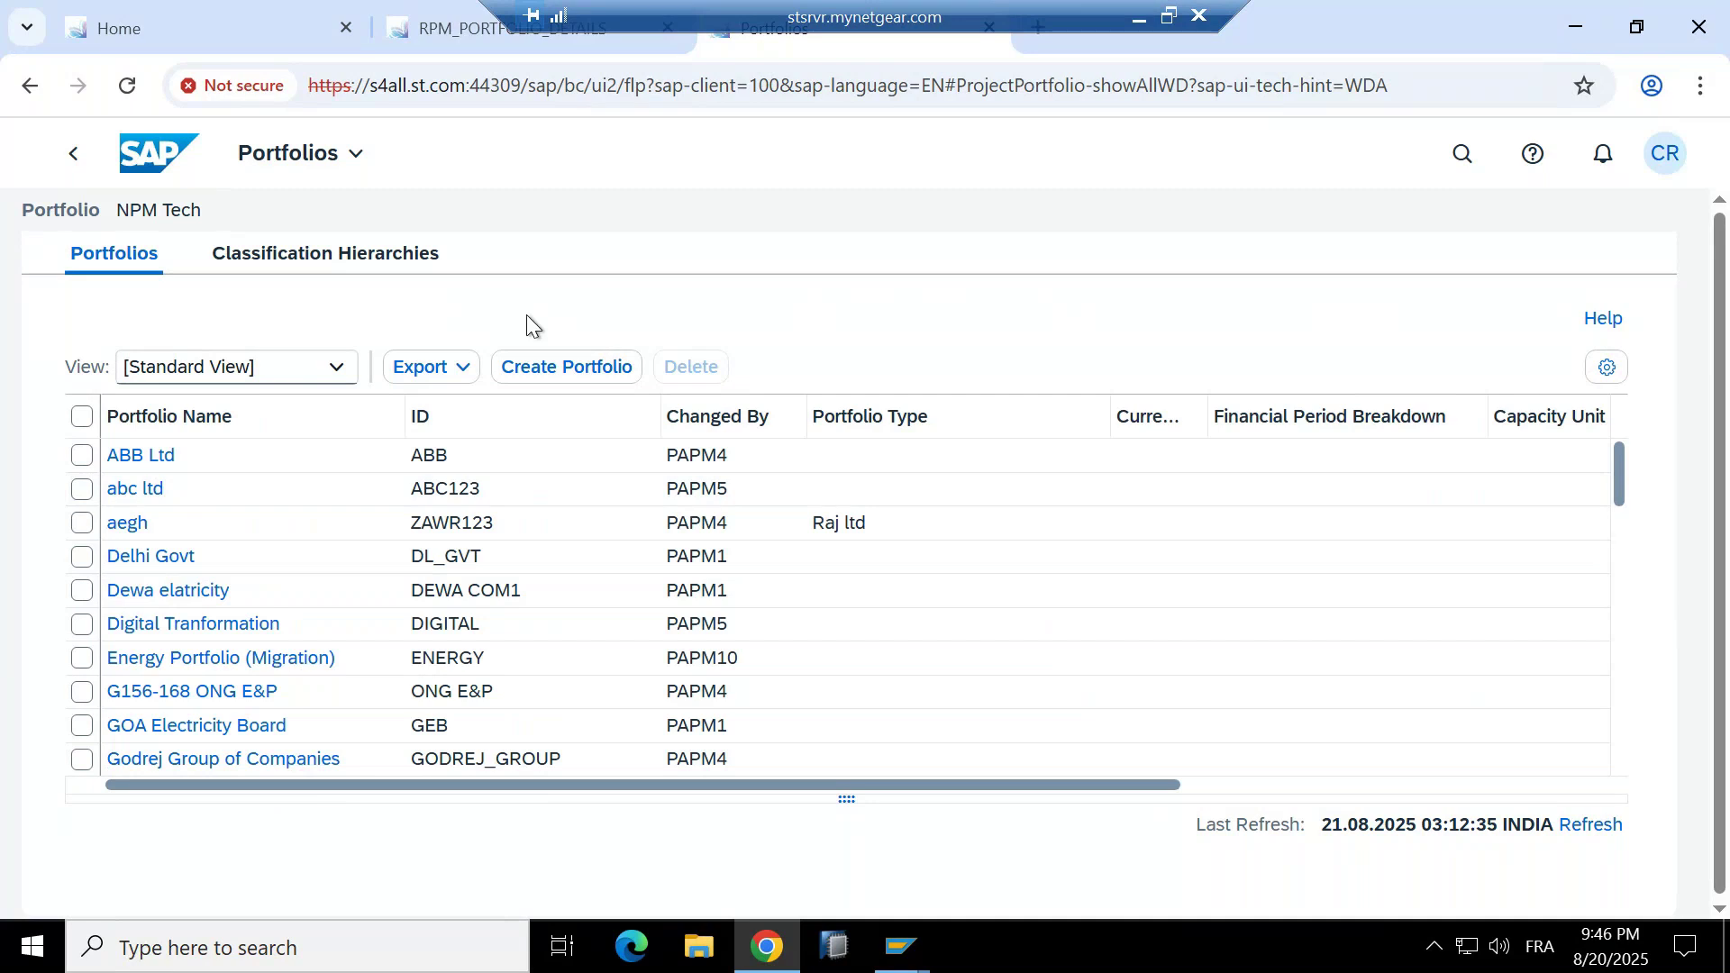
scroll(200, 549, down, 1)
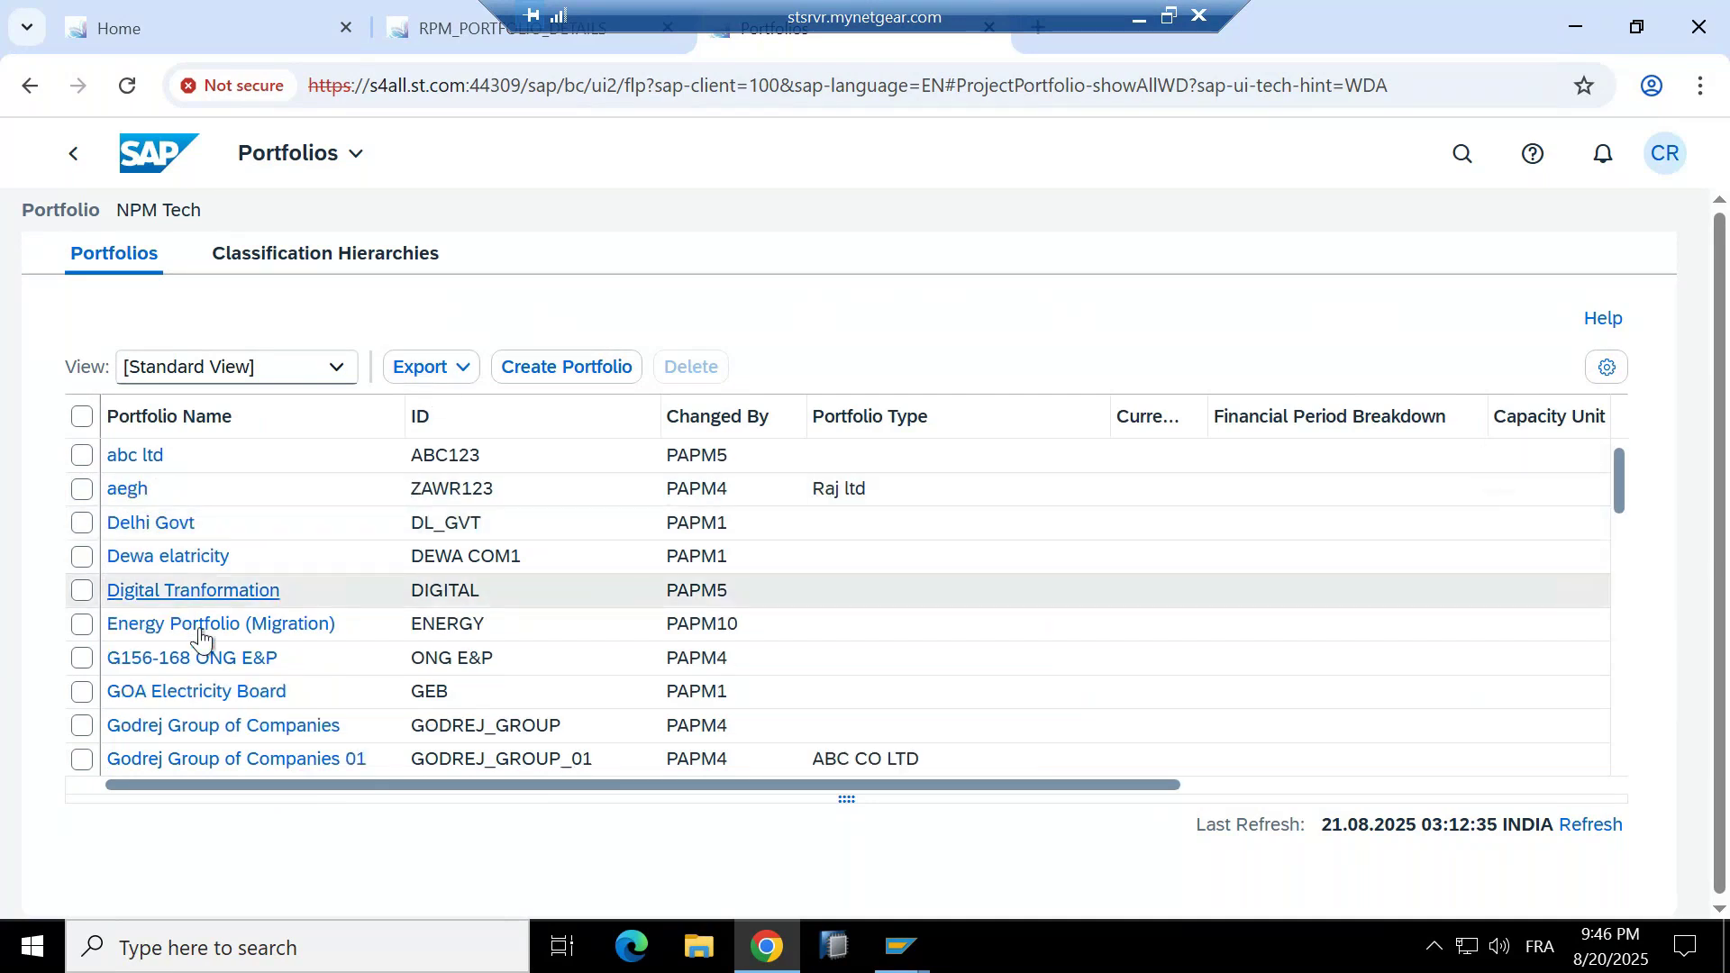
scroll(226, 764, down, 6)
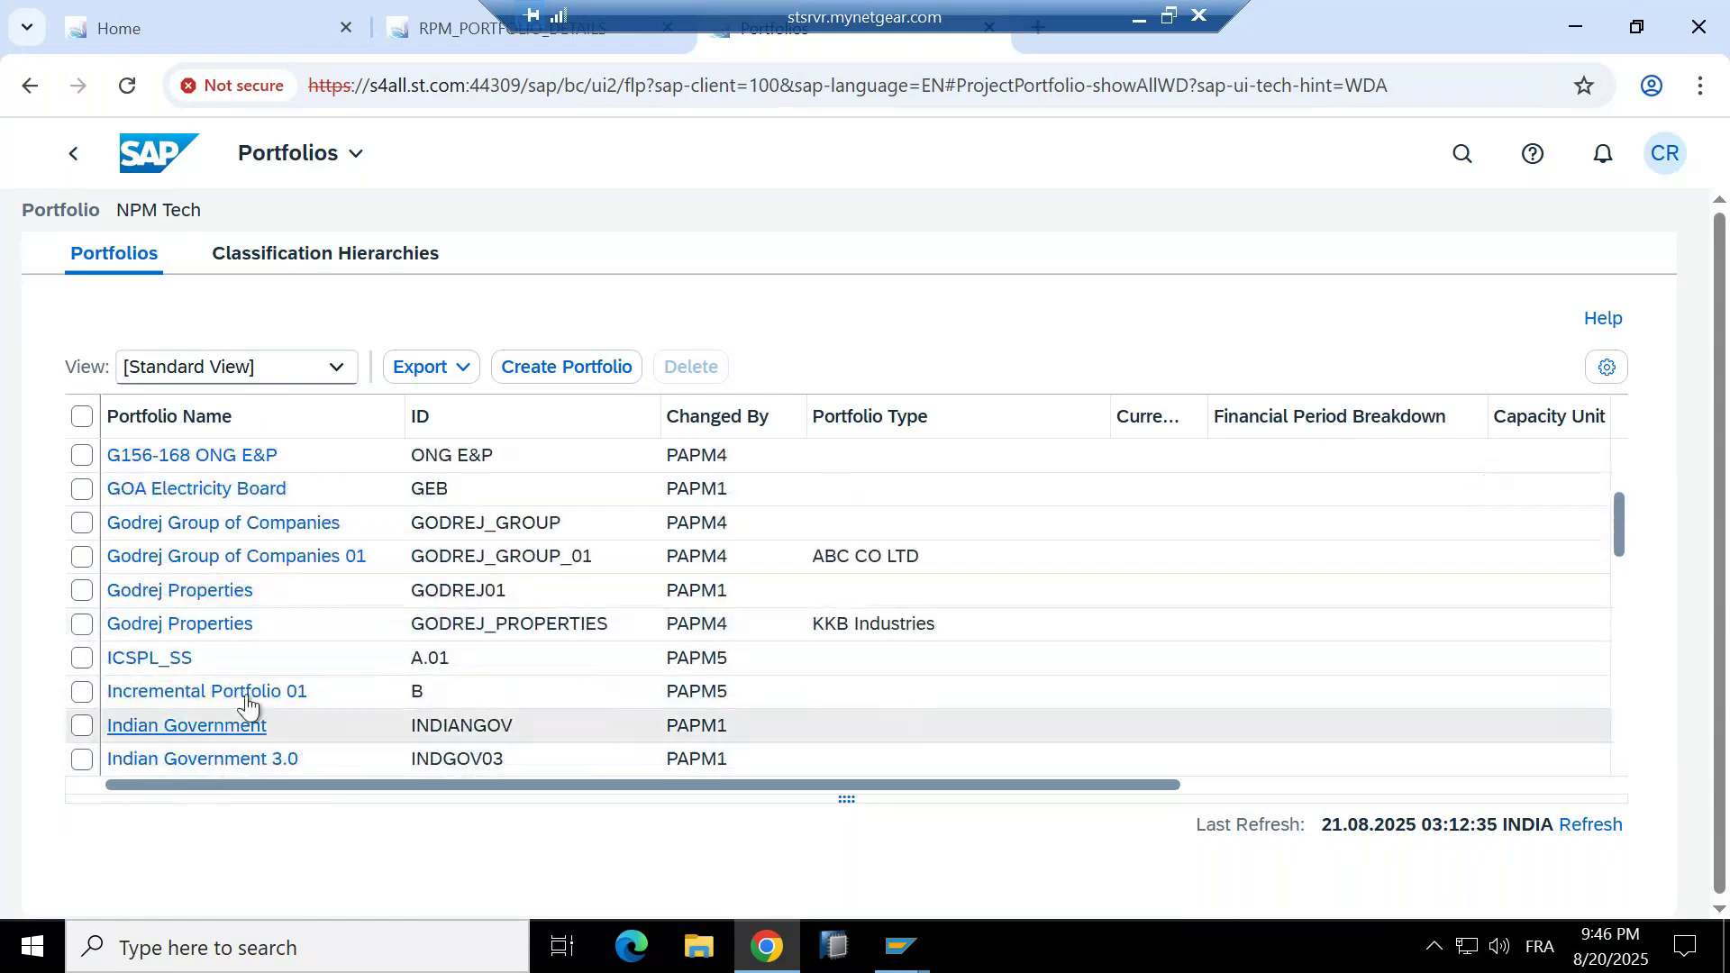
Open Indian Government 3.0 and review its name, ID INDGOV03, type ZPPM01, description and status values.
click(263, 764)
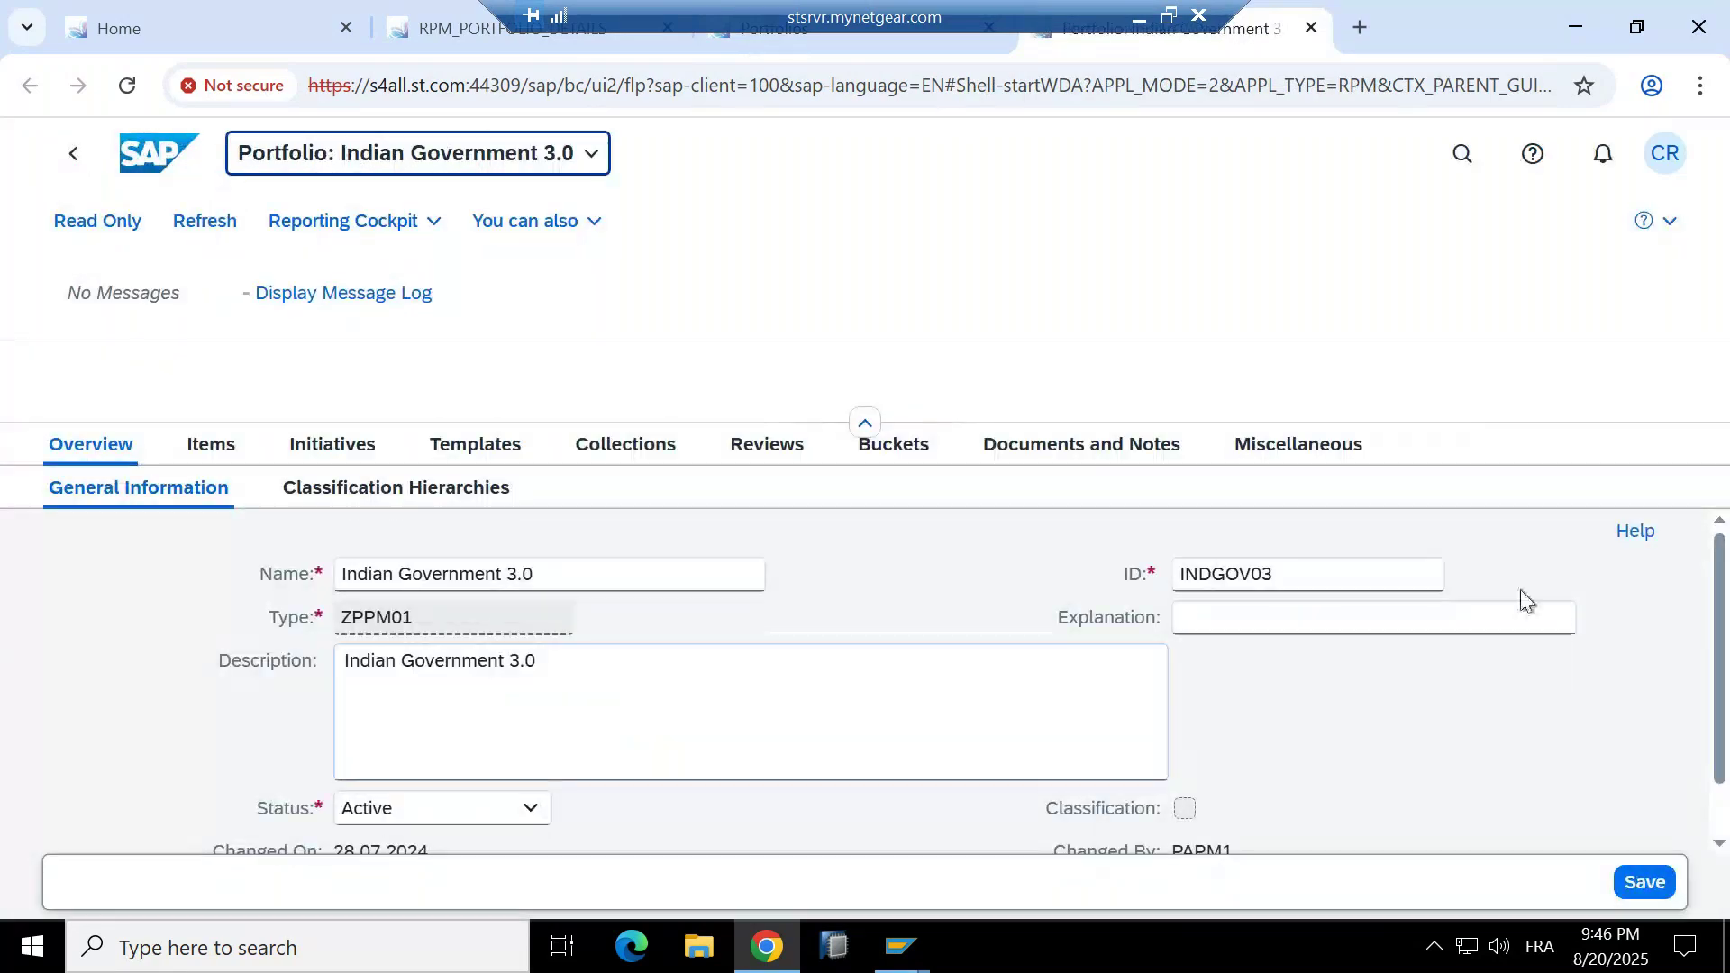
triple_click(618, 569)
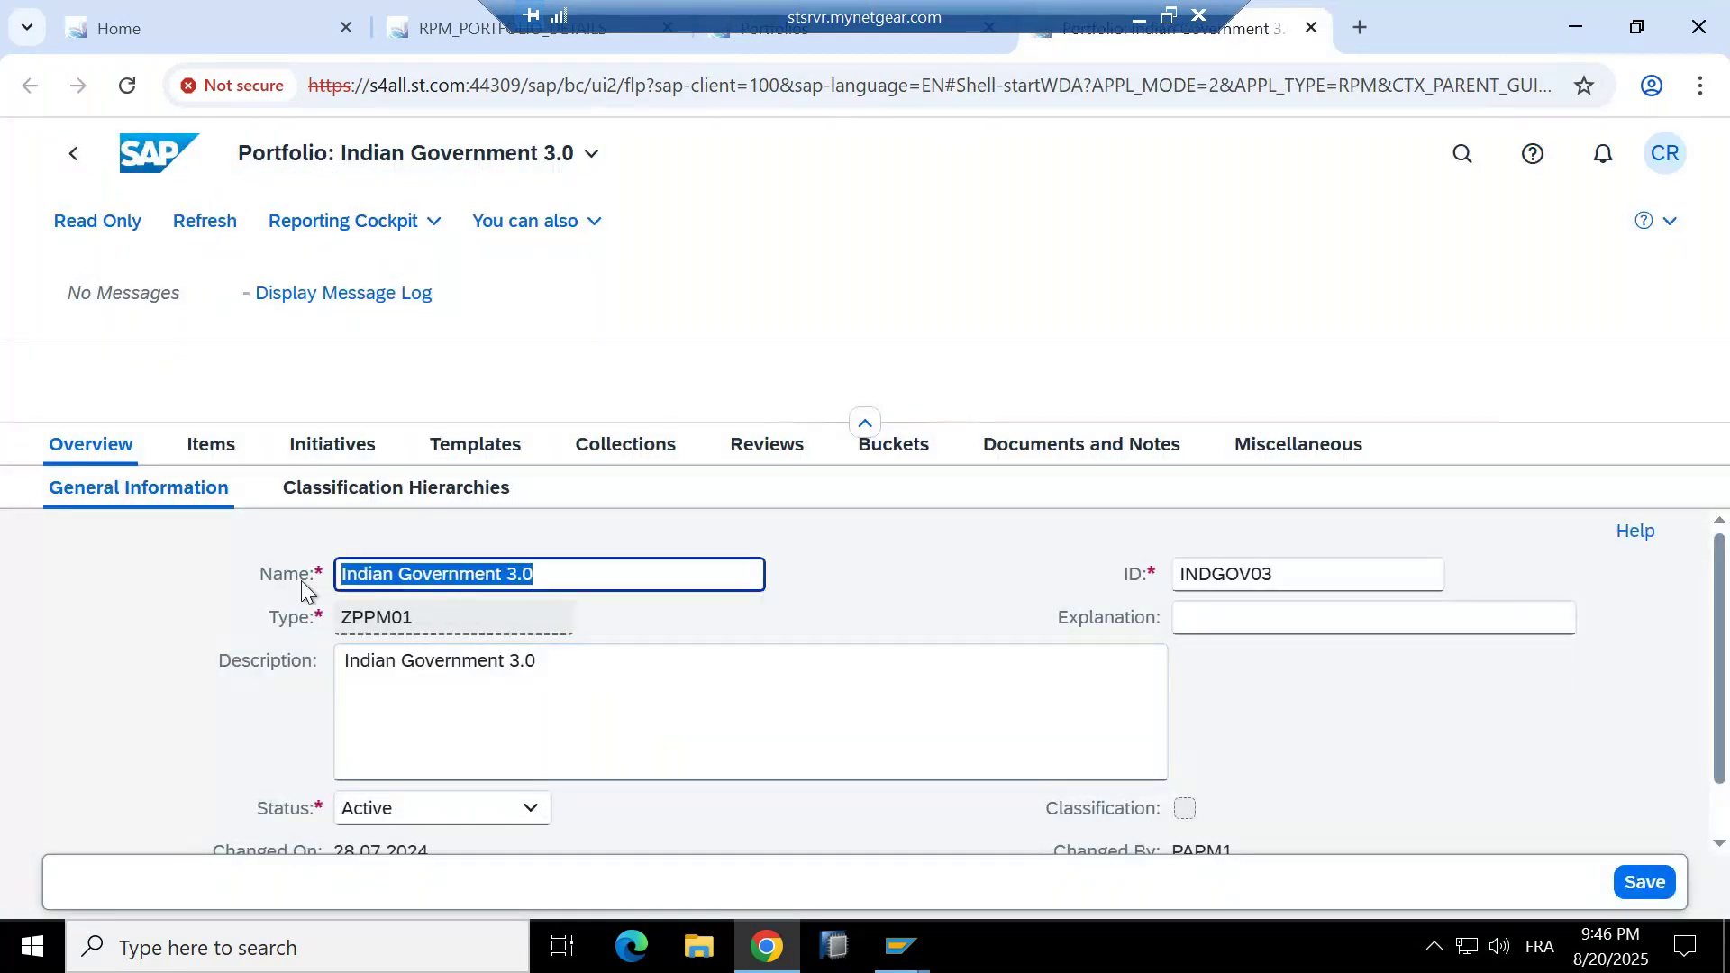
drag(1264, 569, 1155, 586)
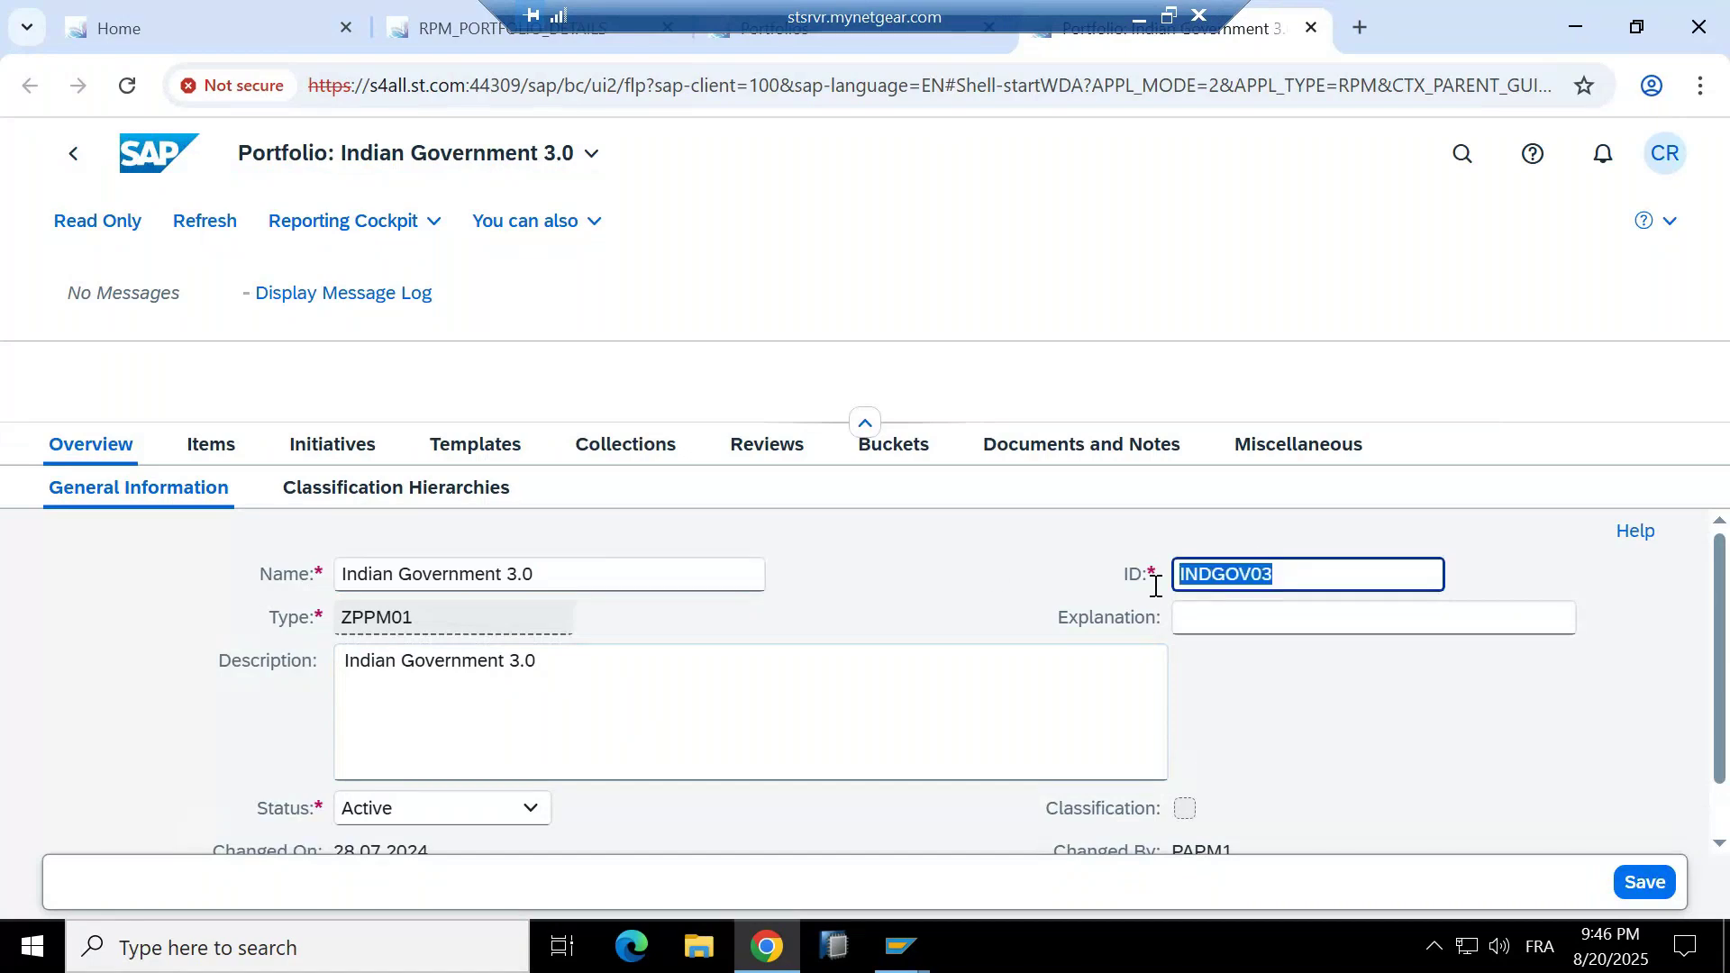
drag(446, 617, 266, 620)
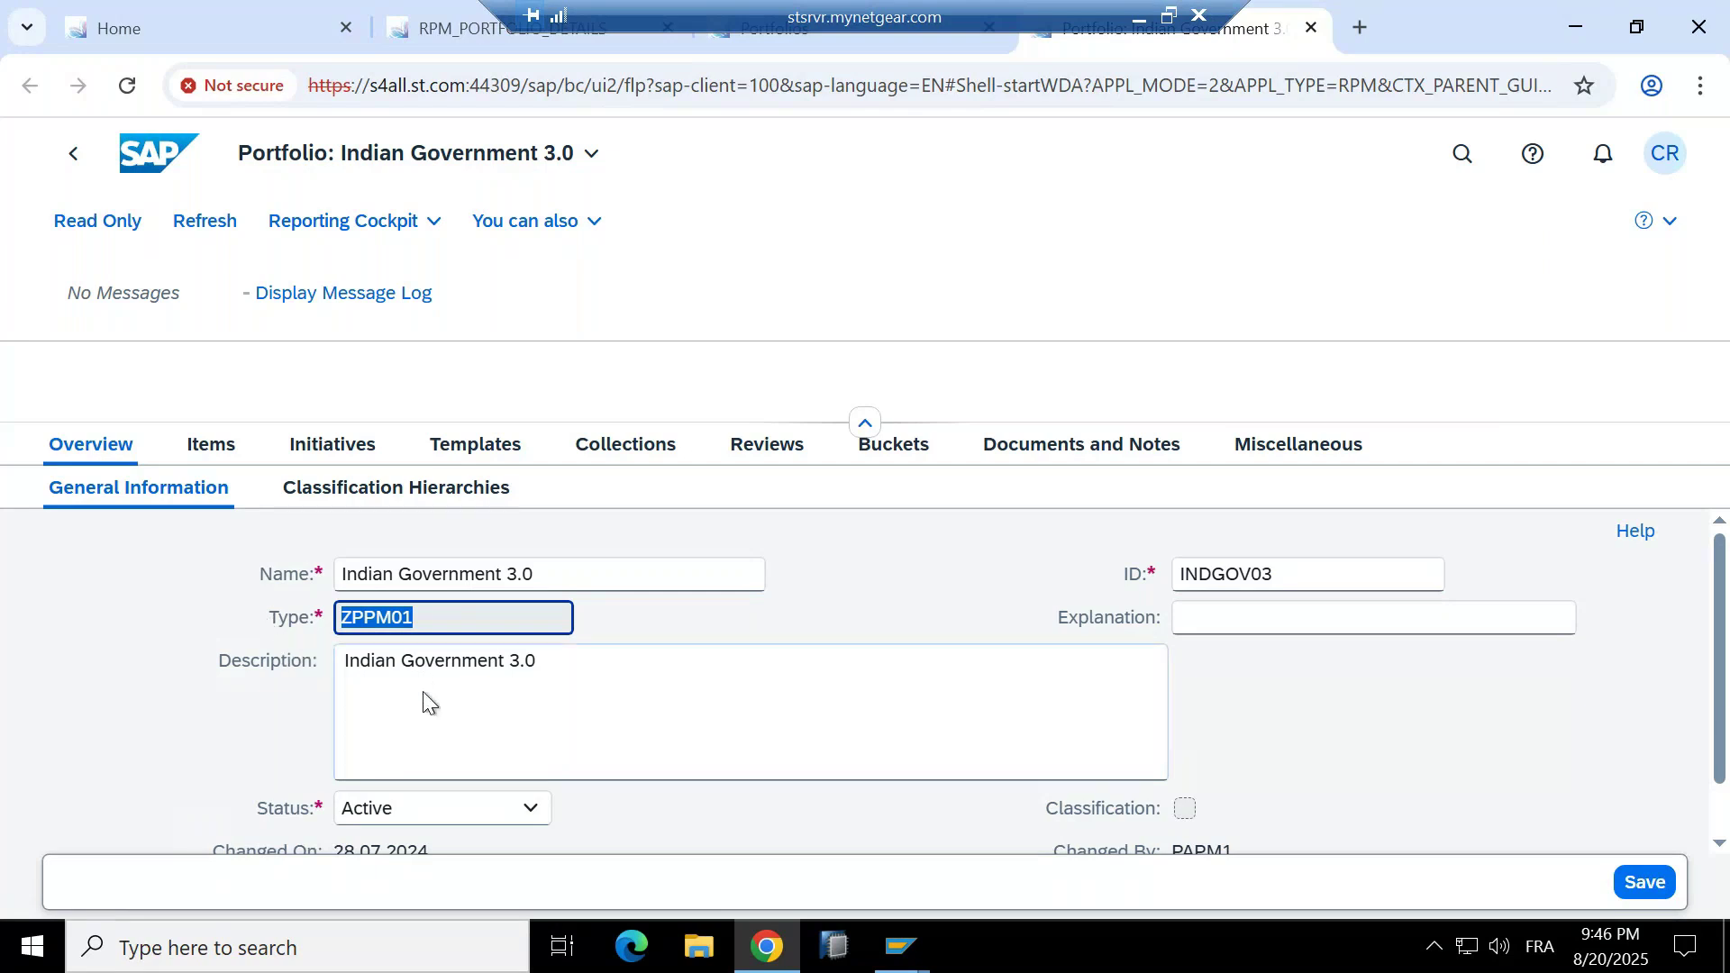
click(575, 674)
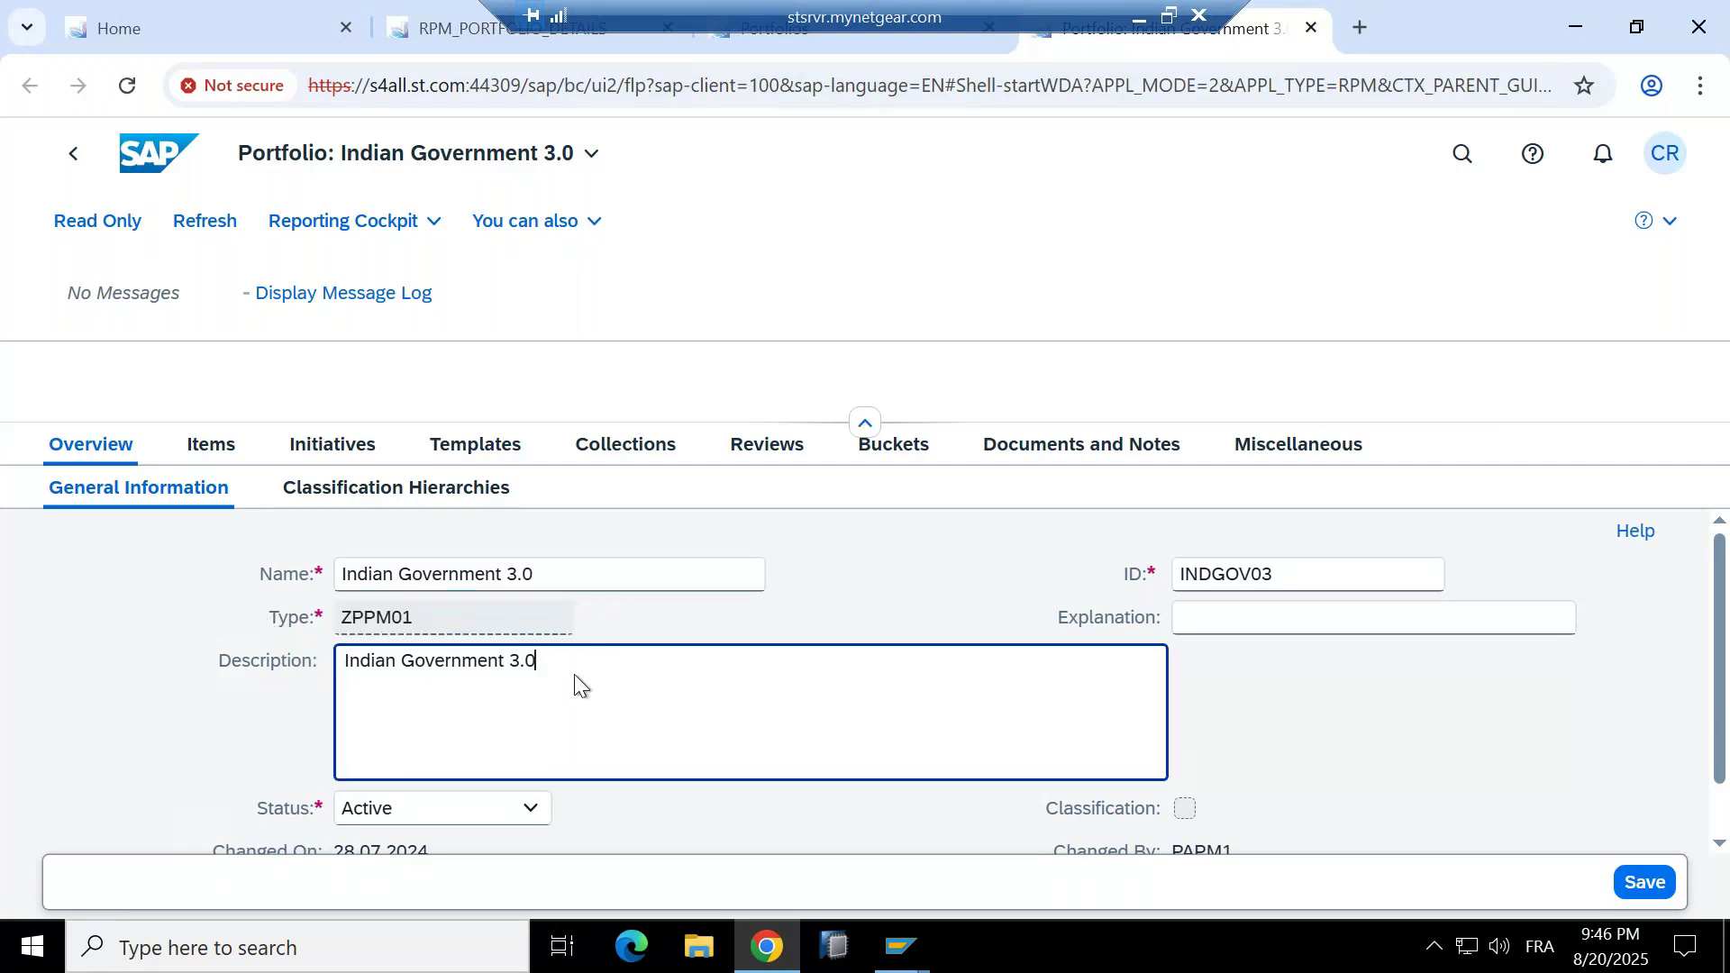
scroll(575, 675, down, 1)
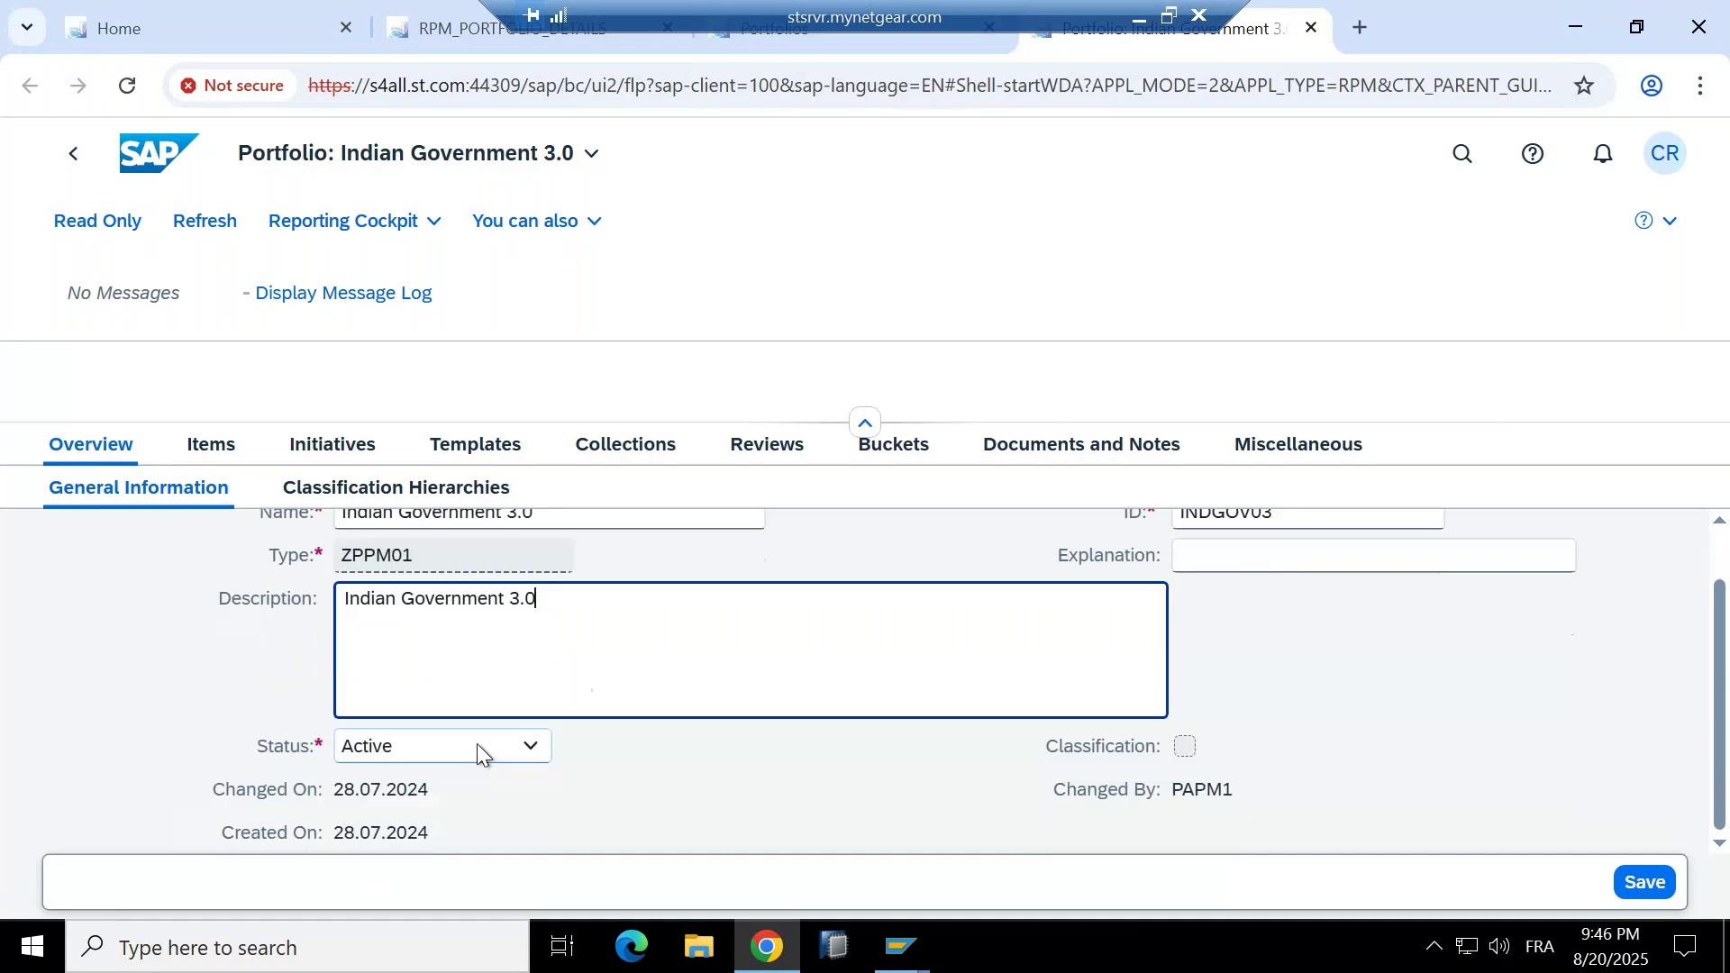
click(539, 755)
click(531, 747)
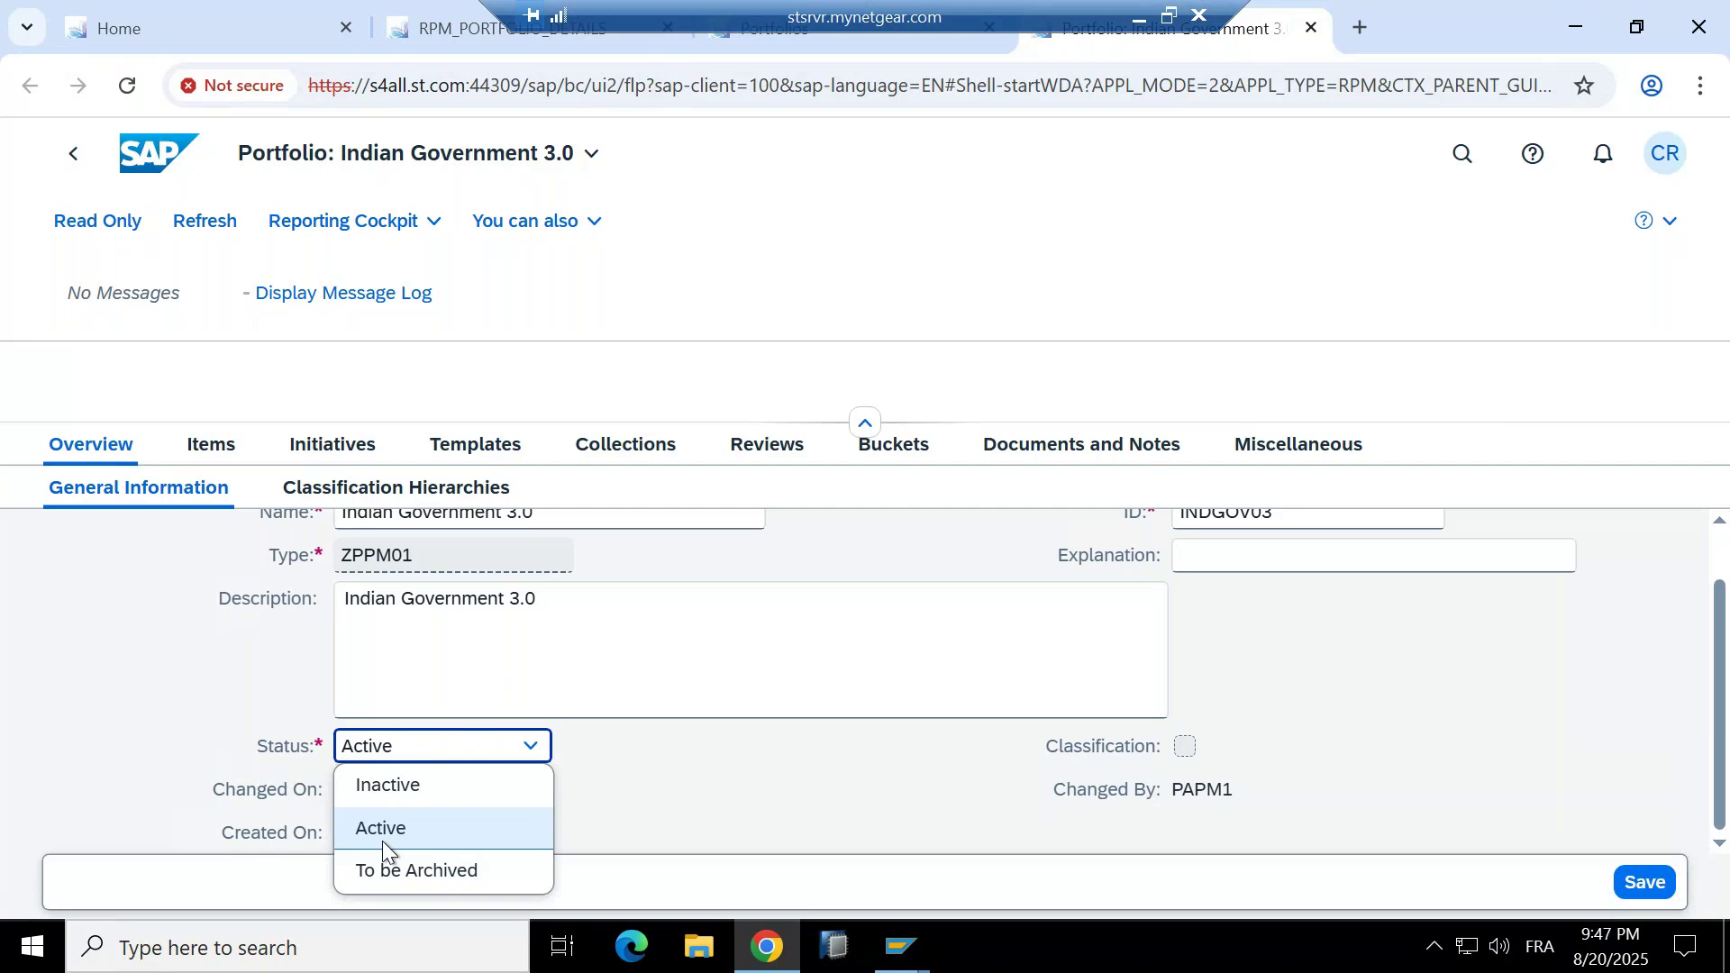
Leave the status as Active and view the empty Classification Hierarchies section.
click(786, 788)
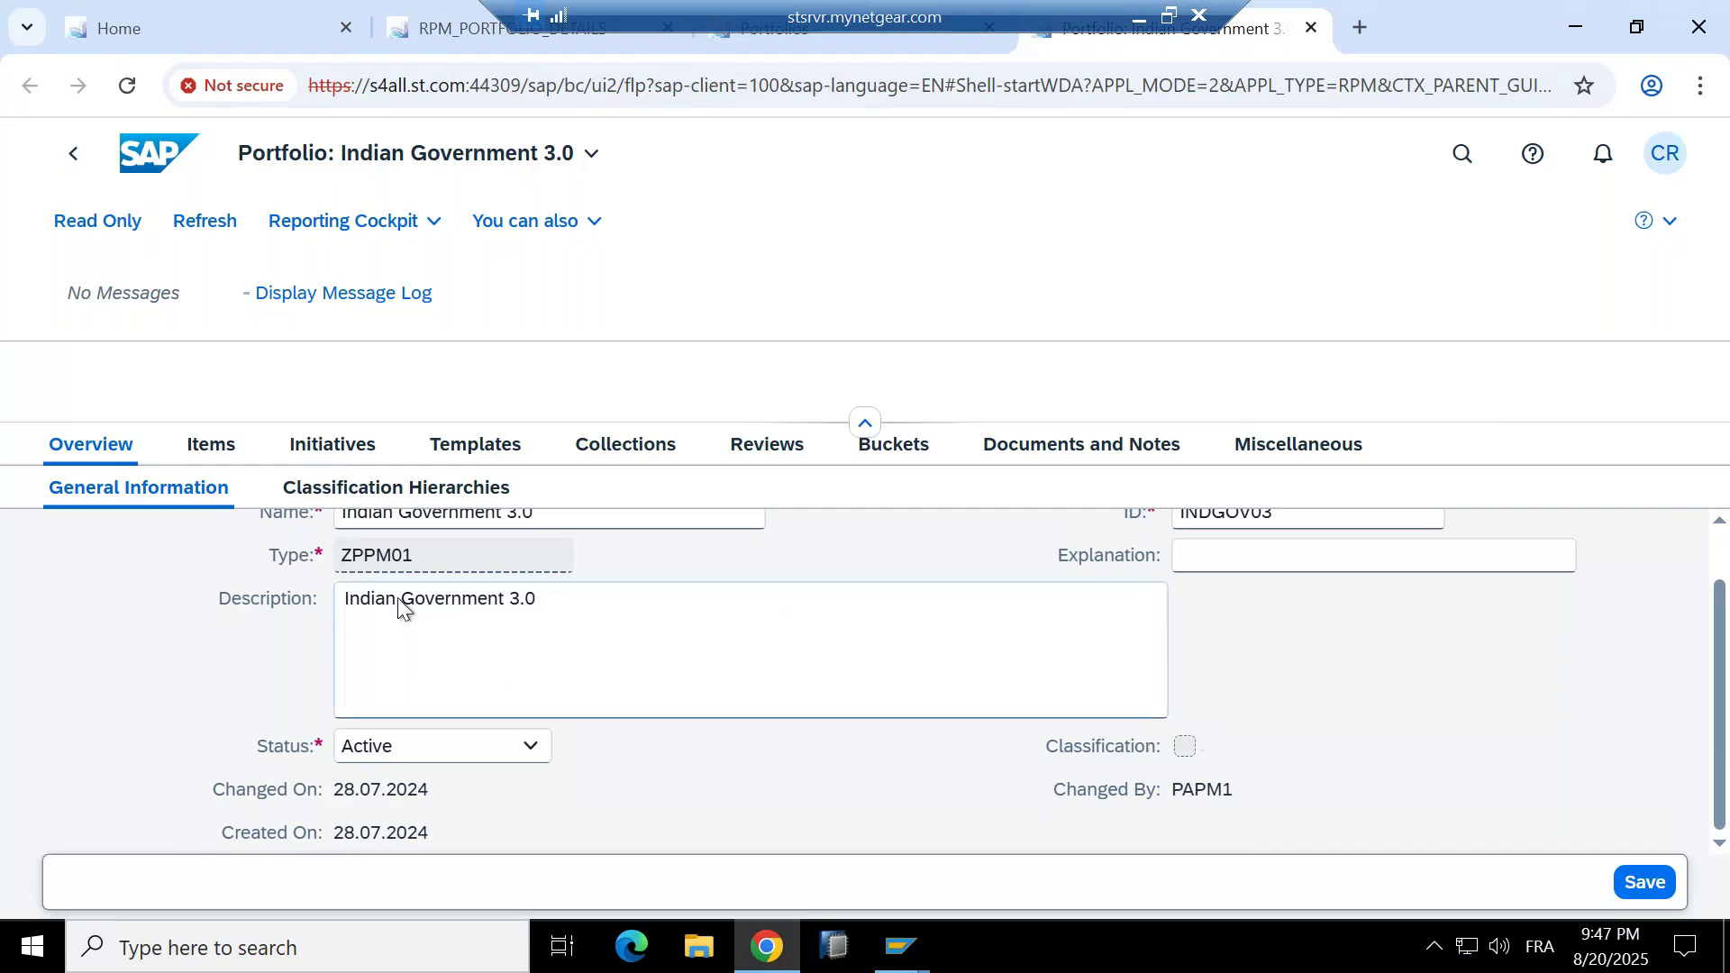
click(438, 501)
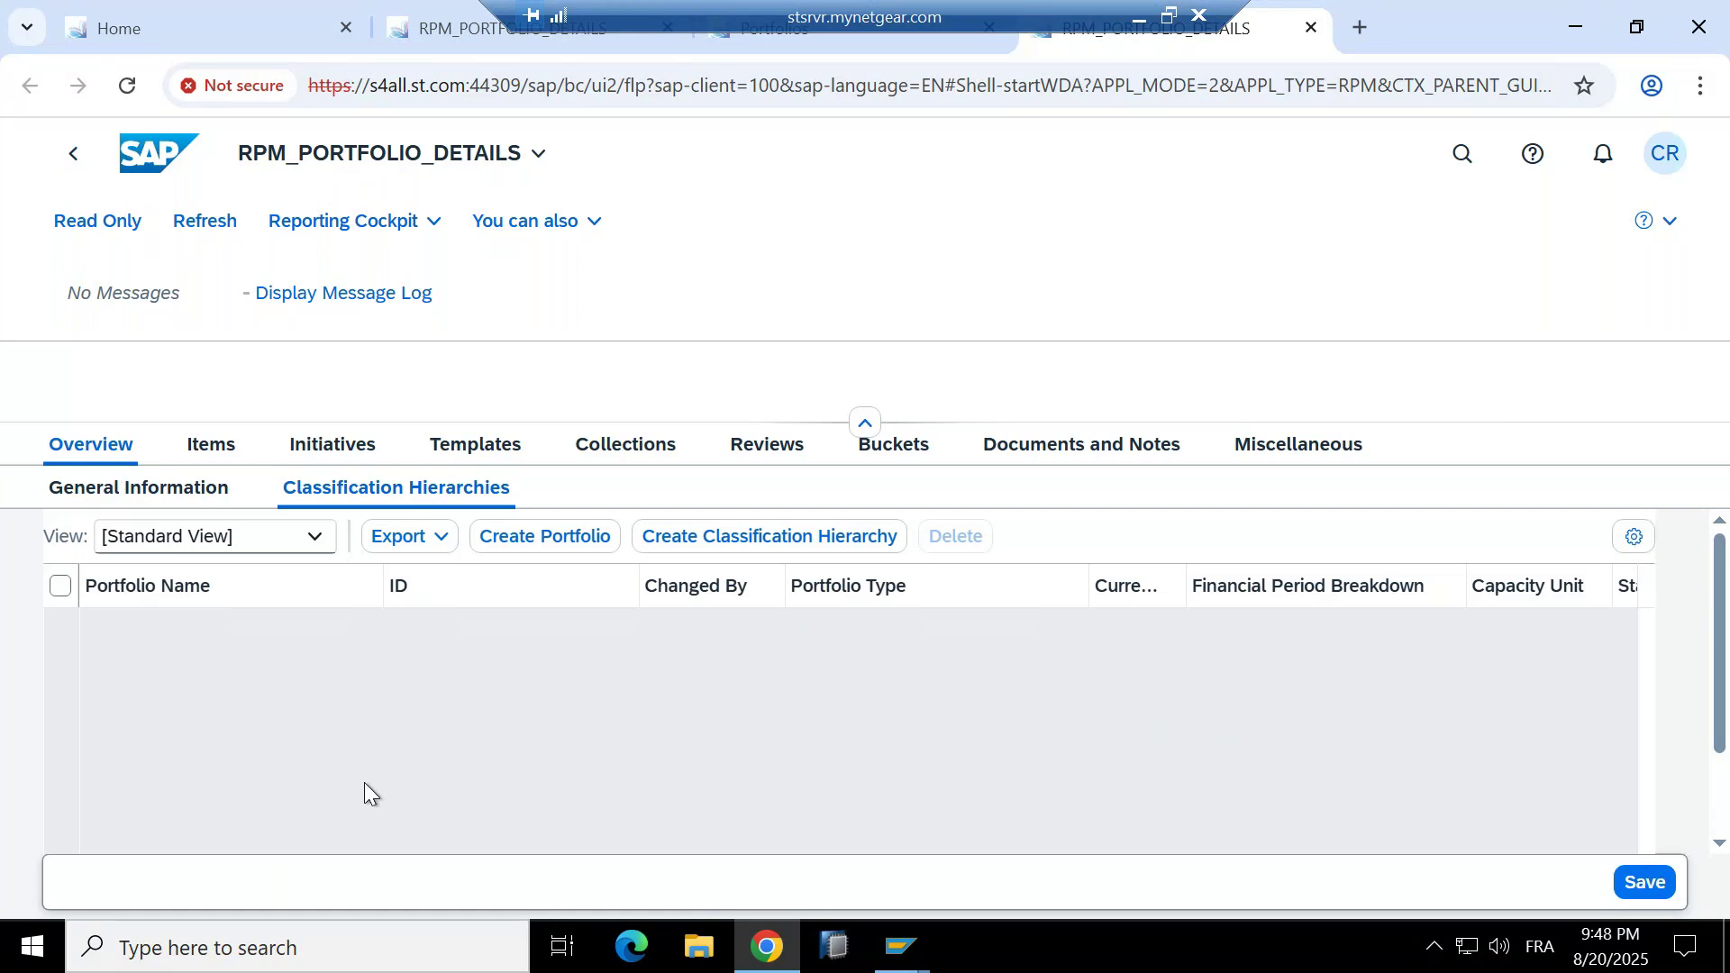
click(222, 446)
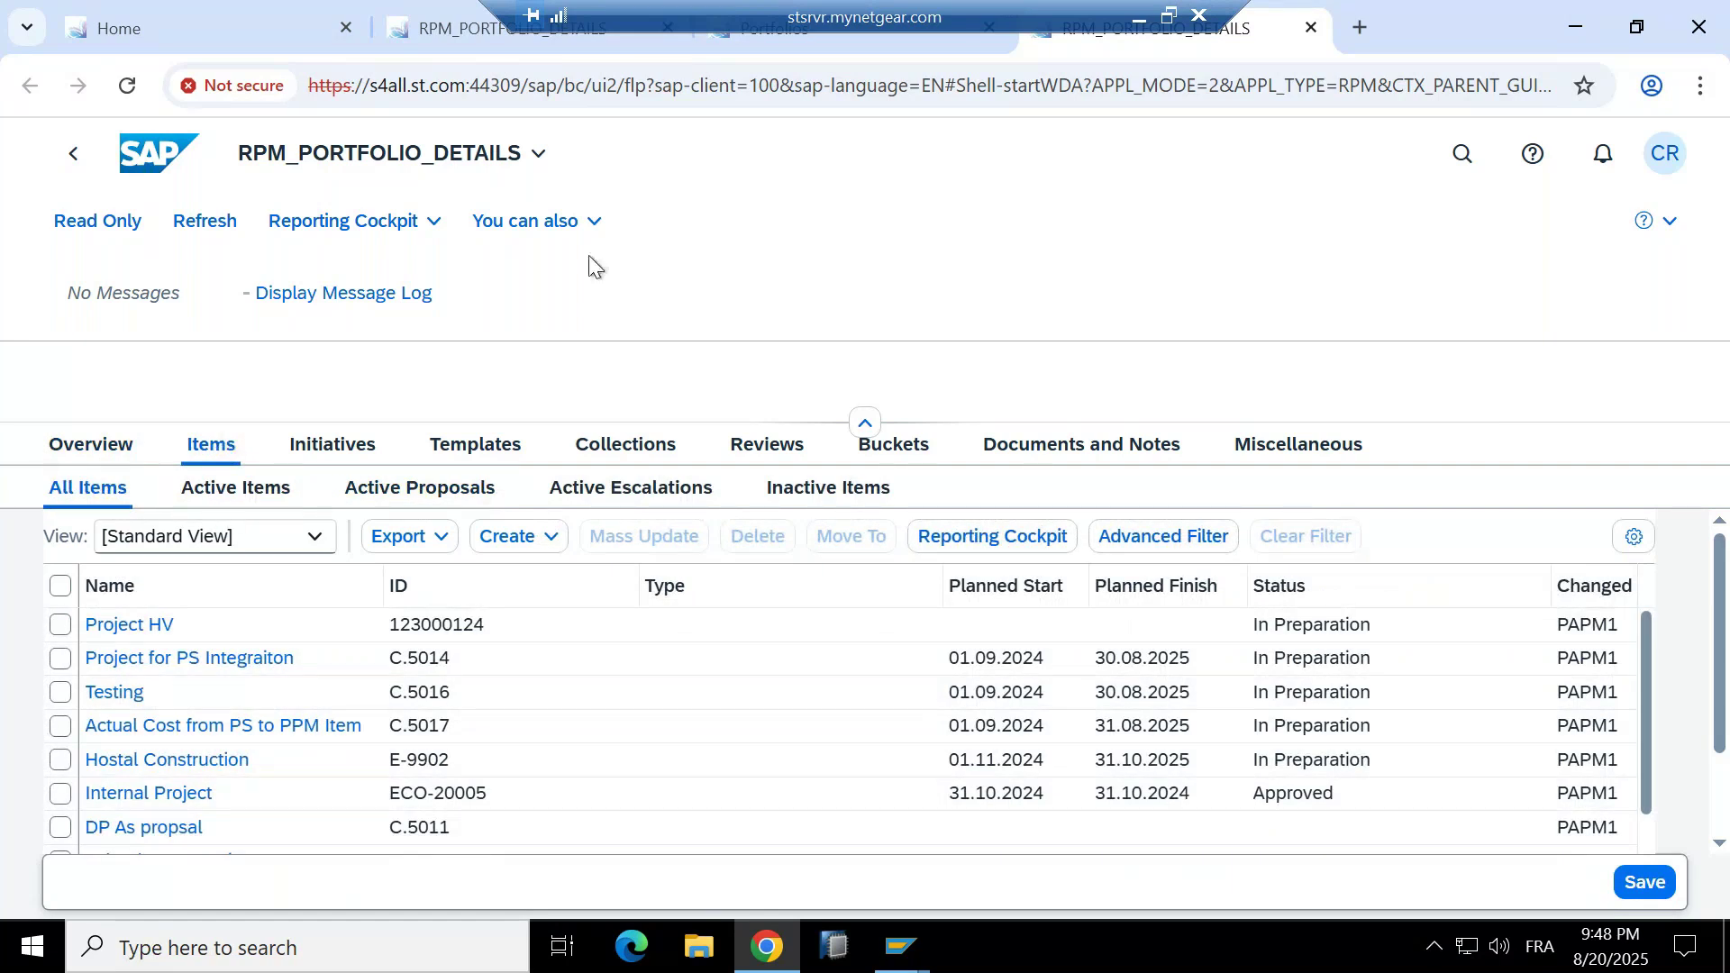
Minimize the remote desktop session so the local Notepad shows.
click(1141, 20)
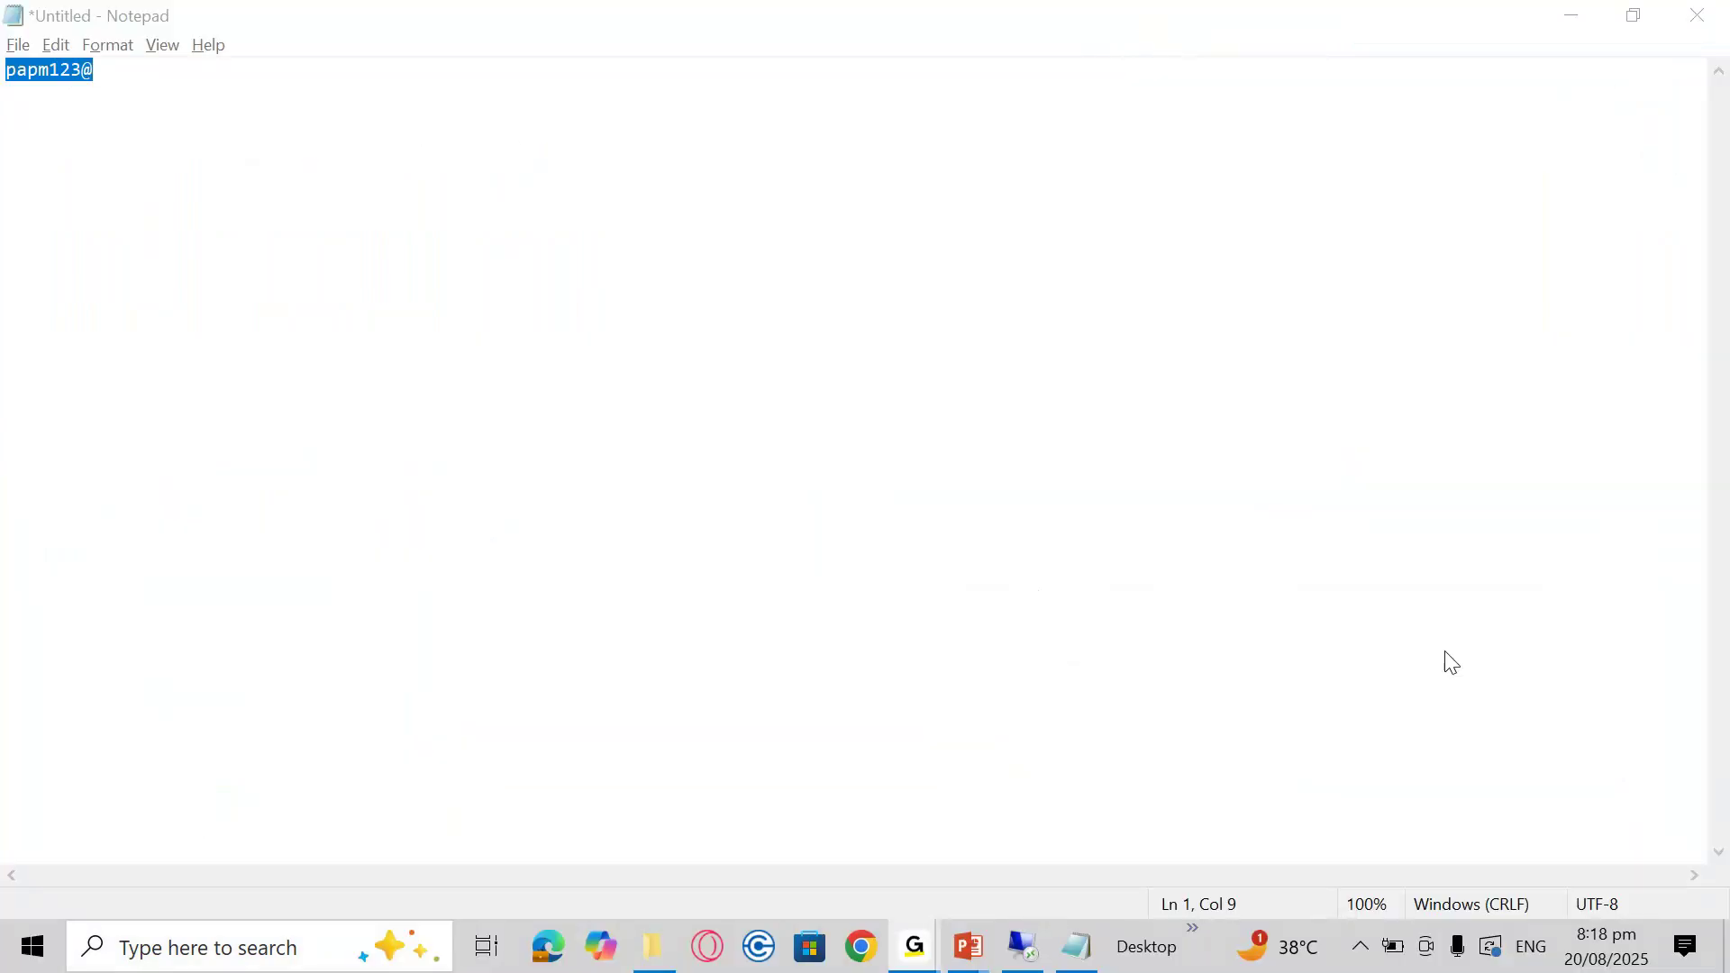
Check that the speaker volume is at 96, then switch back to the SAP session.
click(1362, 947)
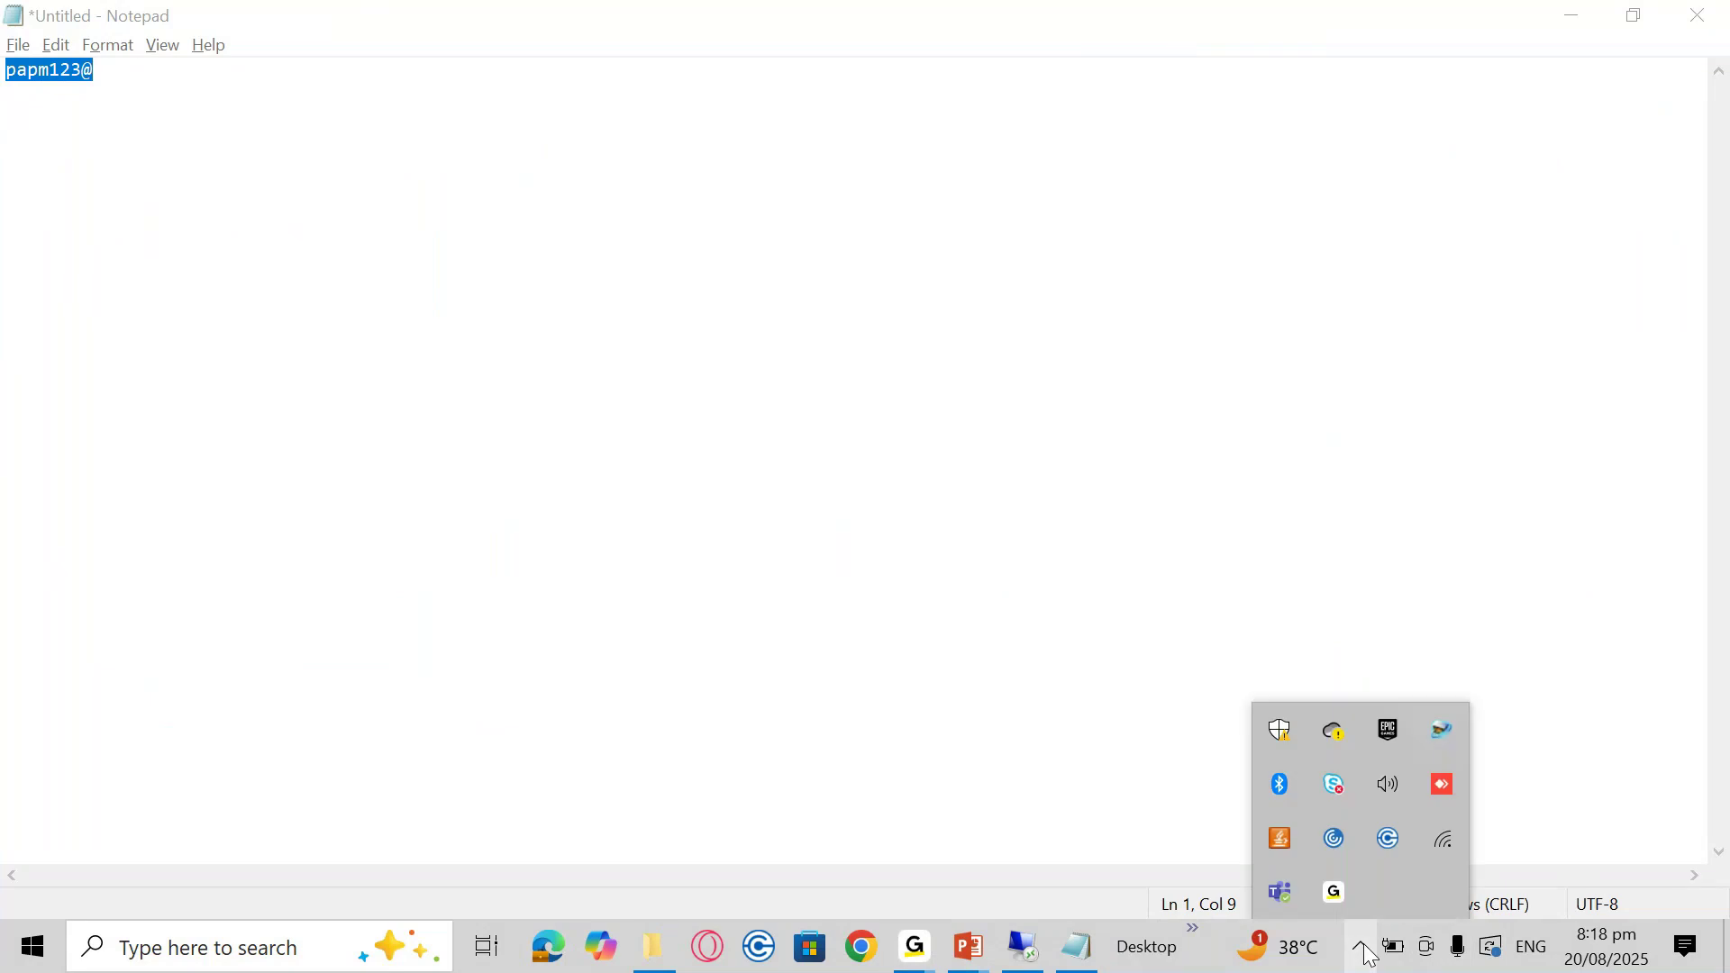
click(1390, 784)
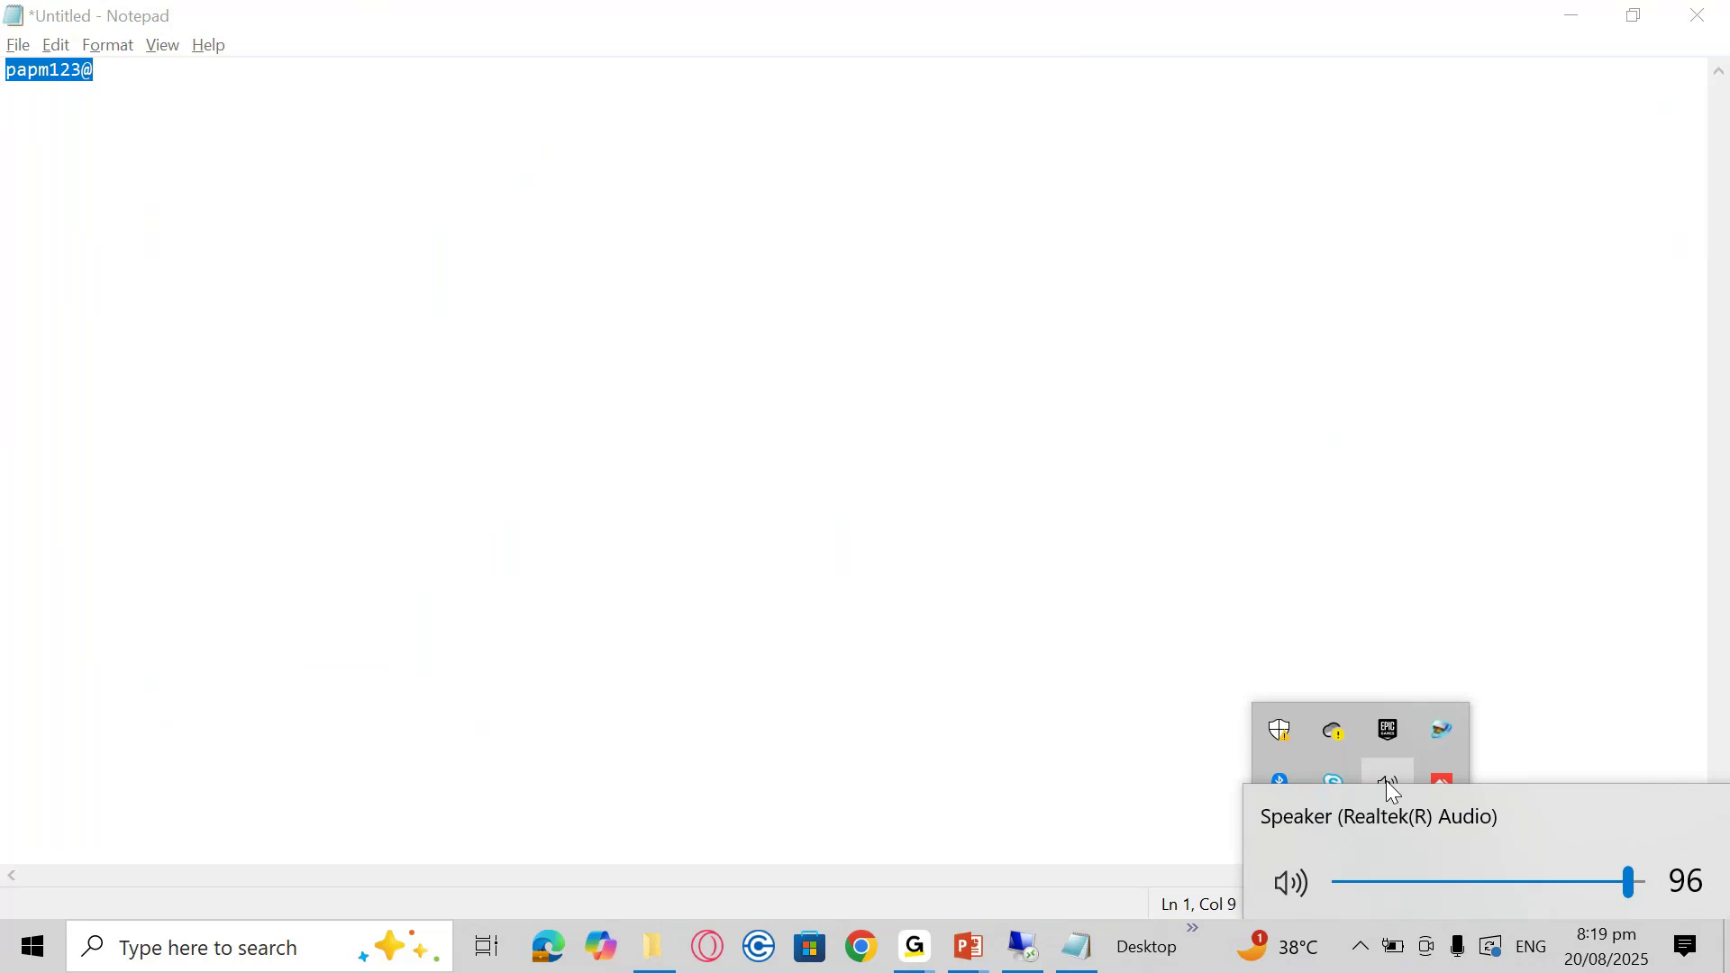
click(1387, 781)
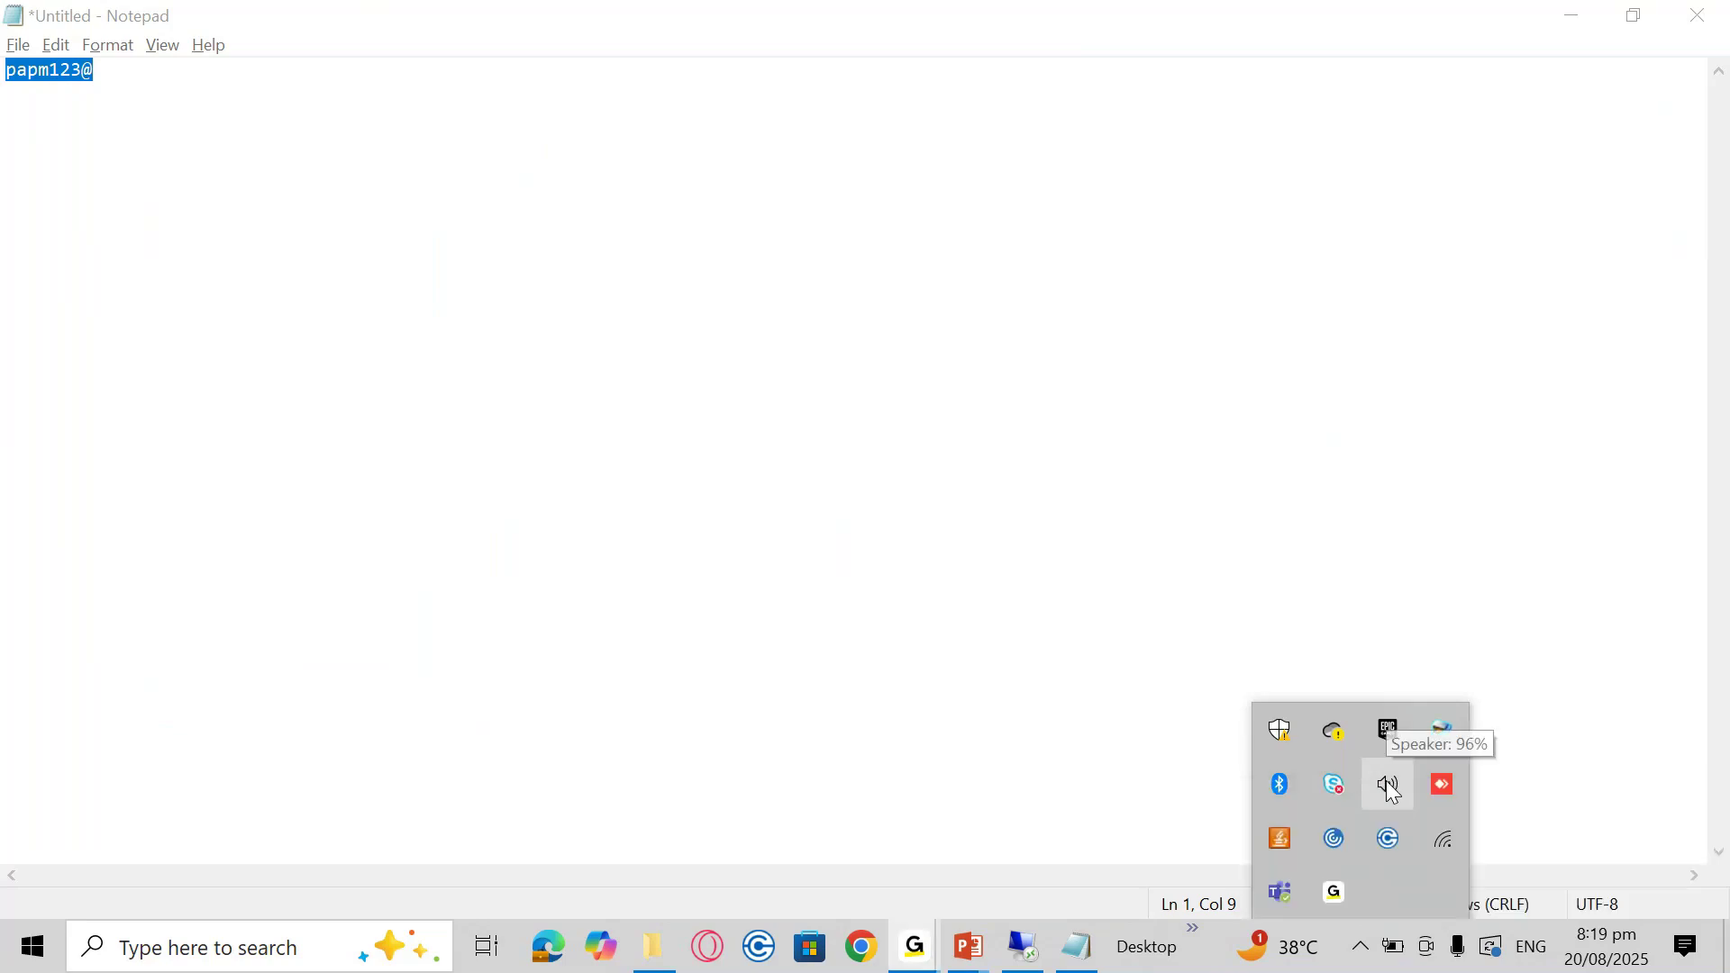
key(alt+Tab)
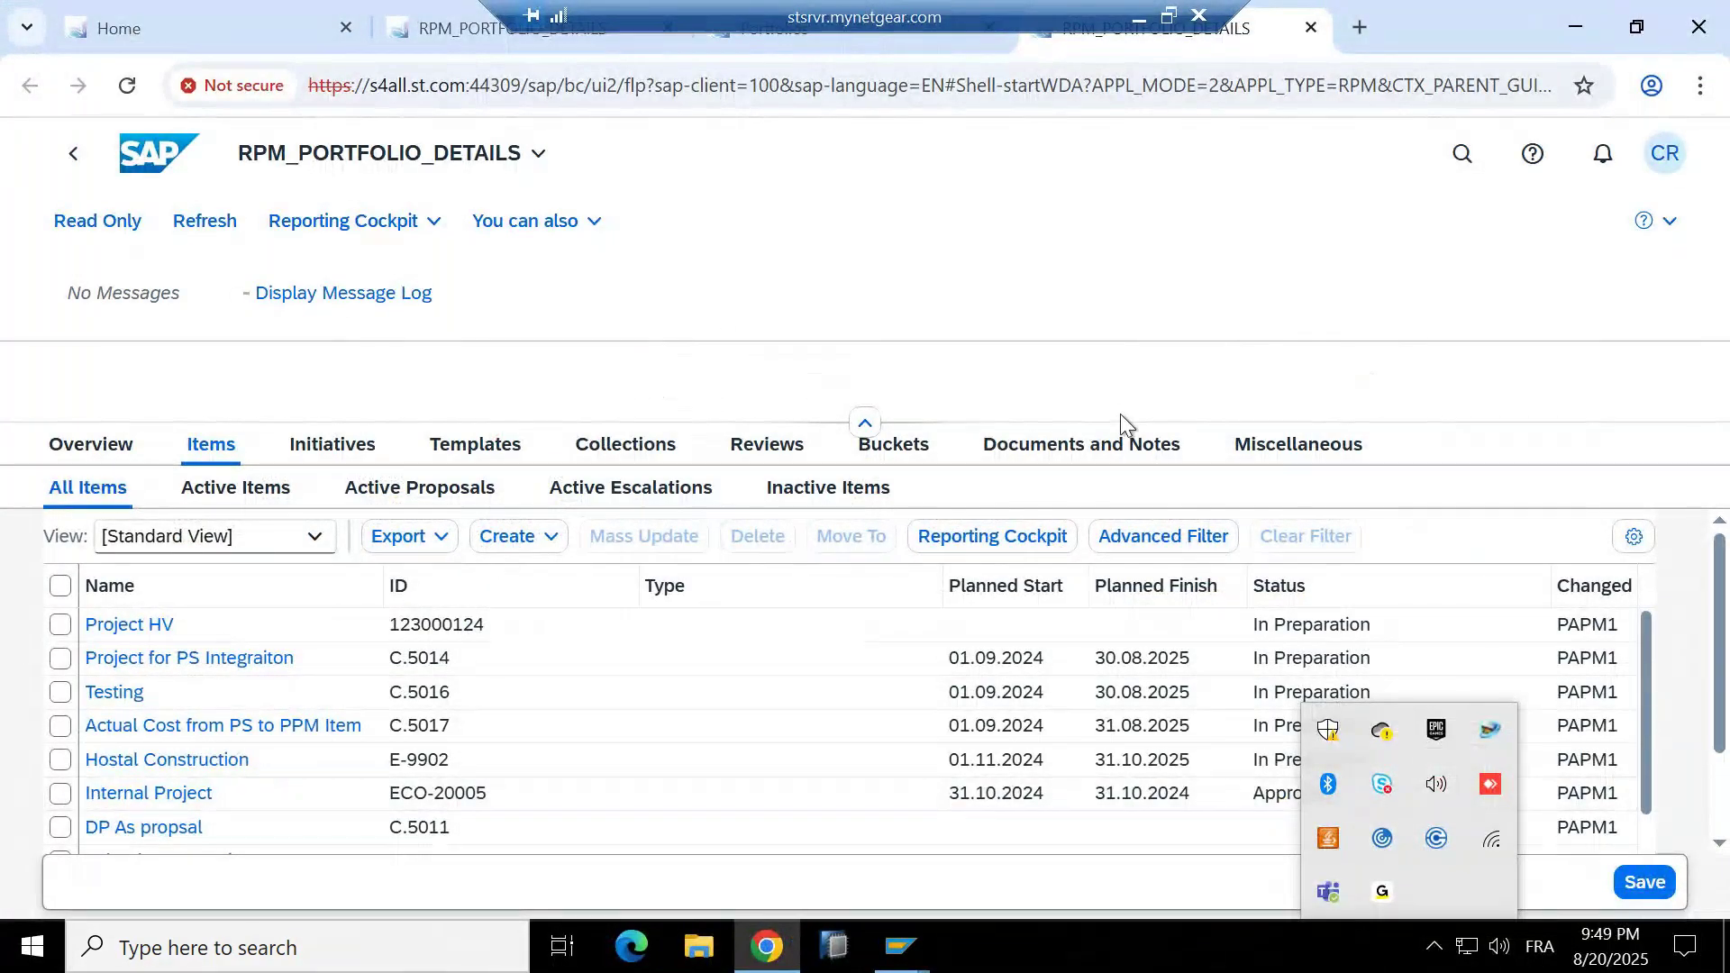
Review the Active Items, Active Proposals, Active Escalations and Inactive Items lists, then the Initiatives.
click(237, 488)
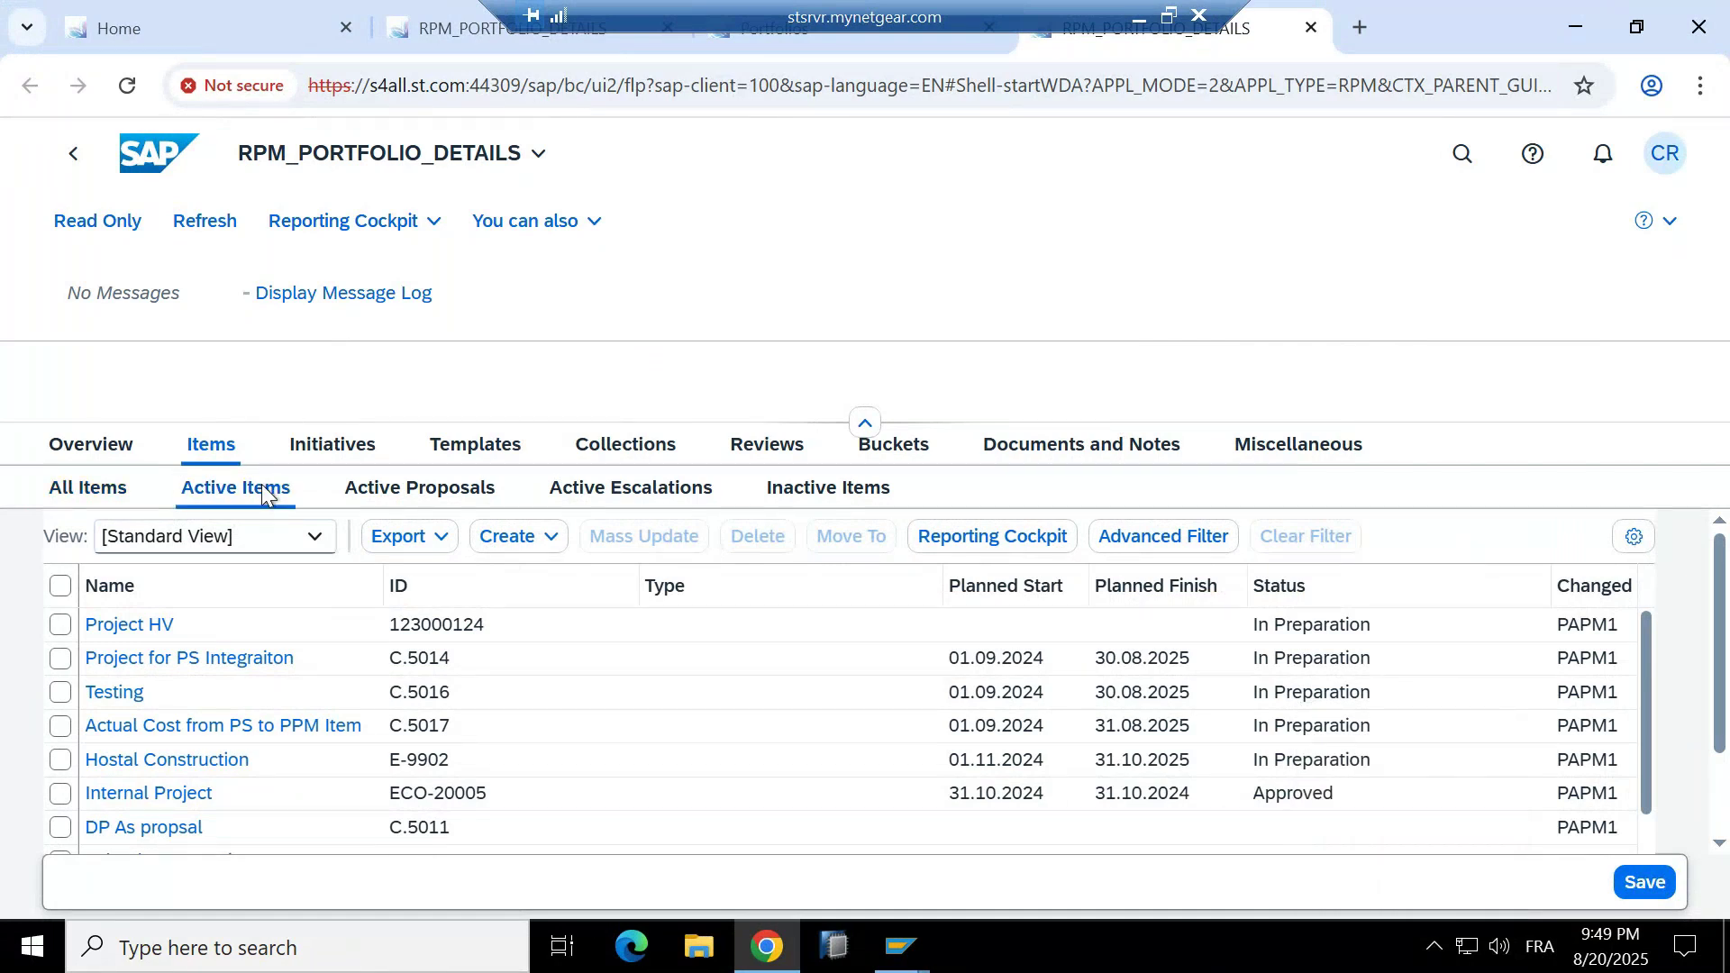
click(470, 487)
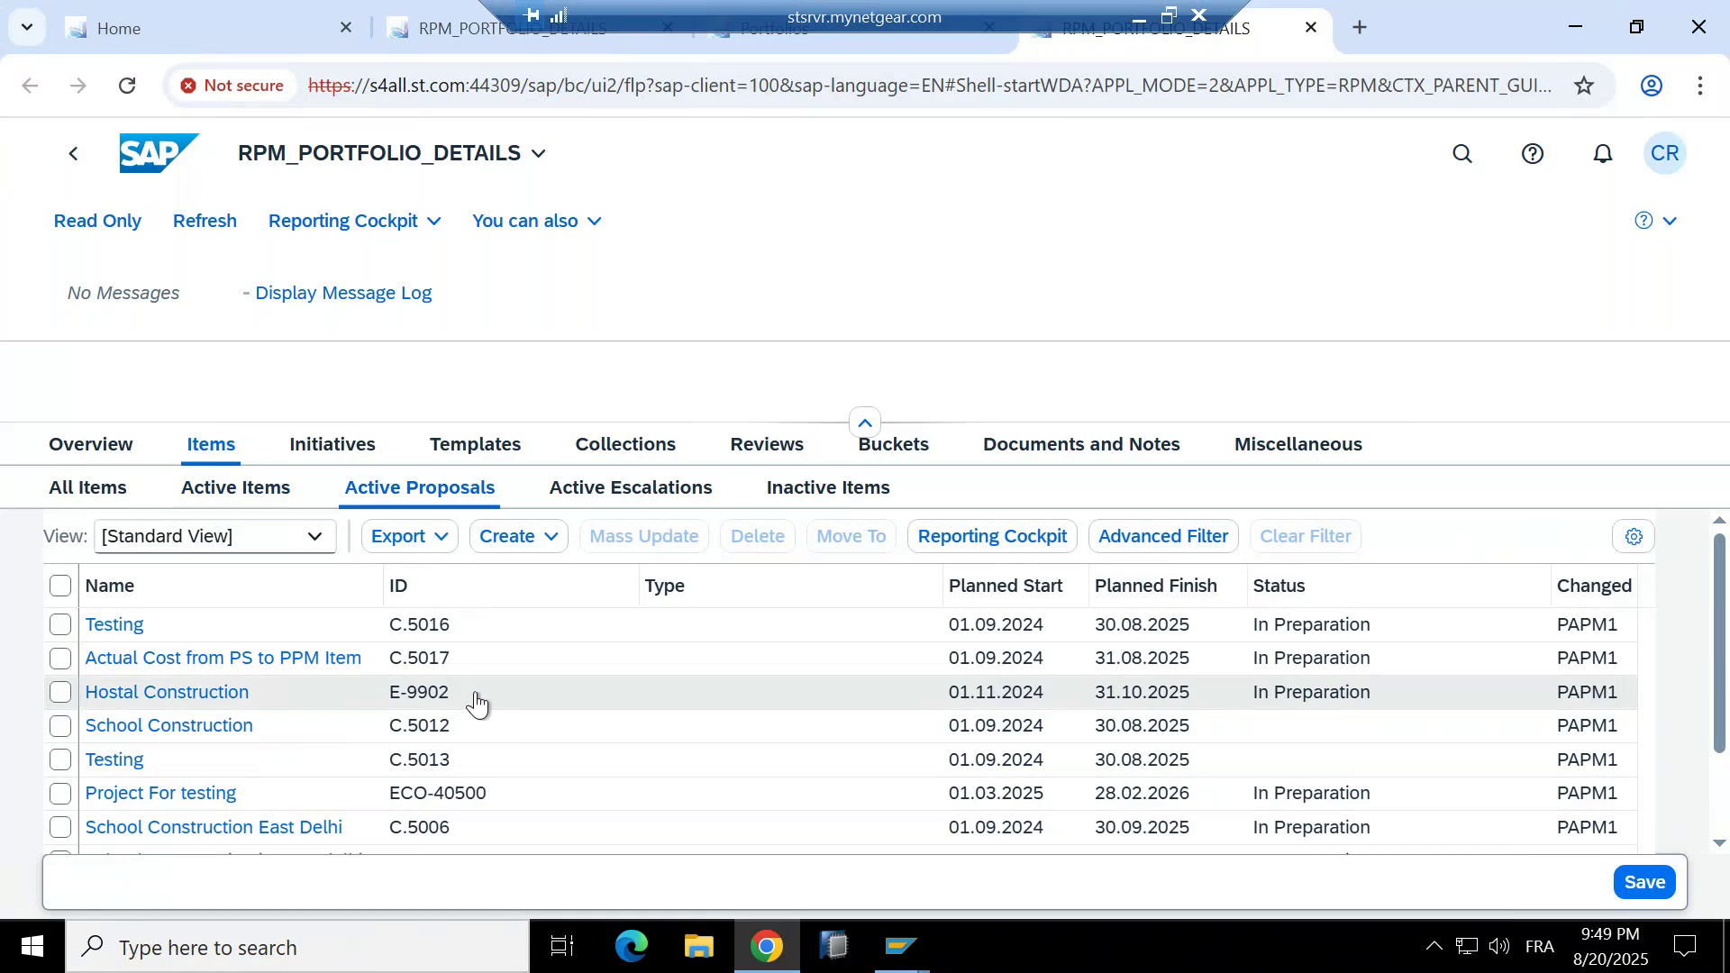
click(617, 497)
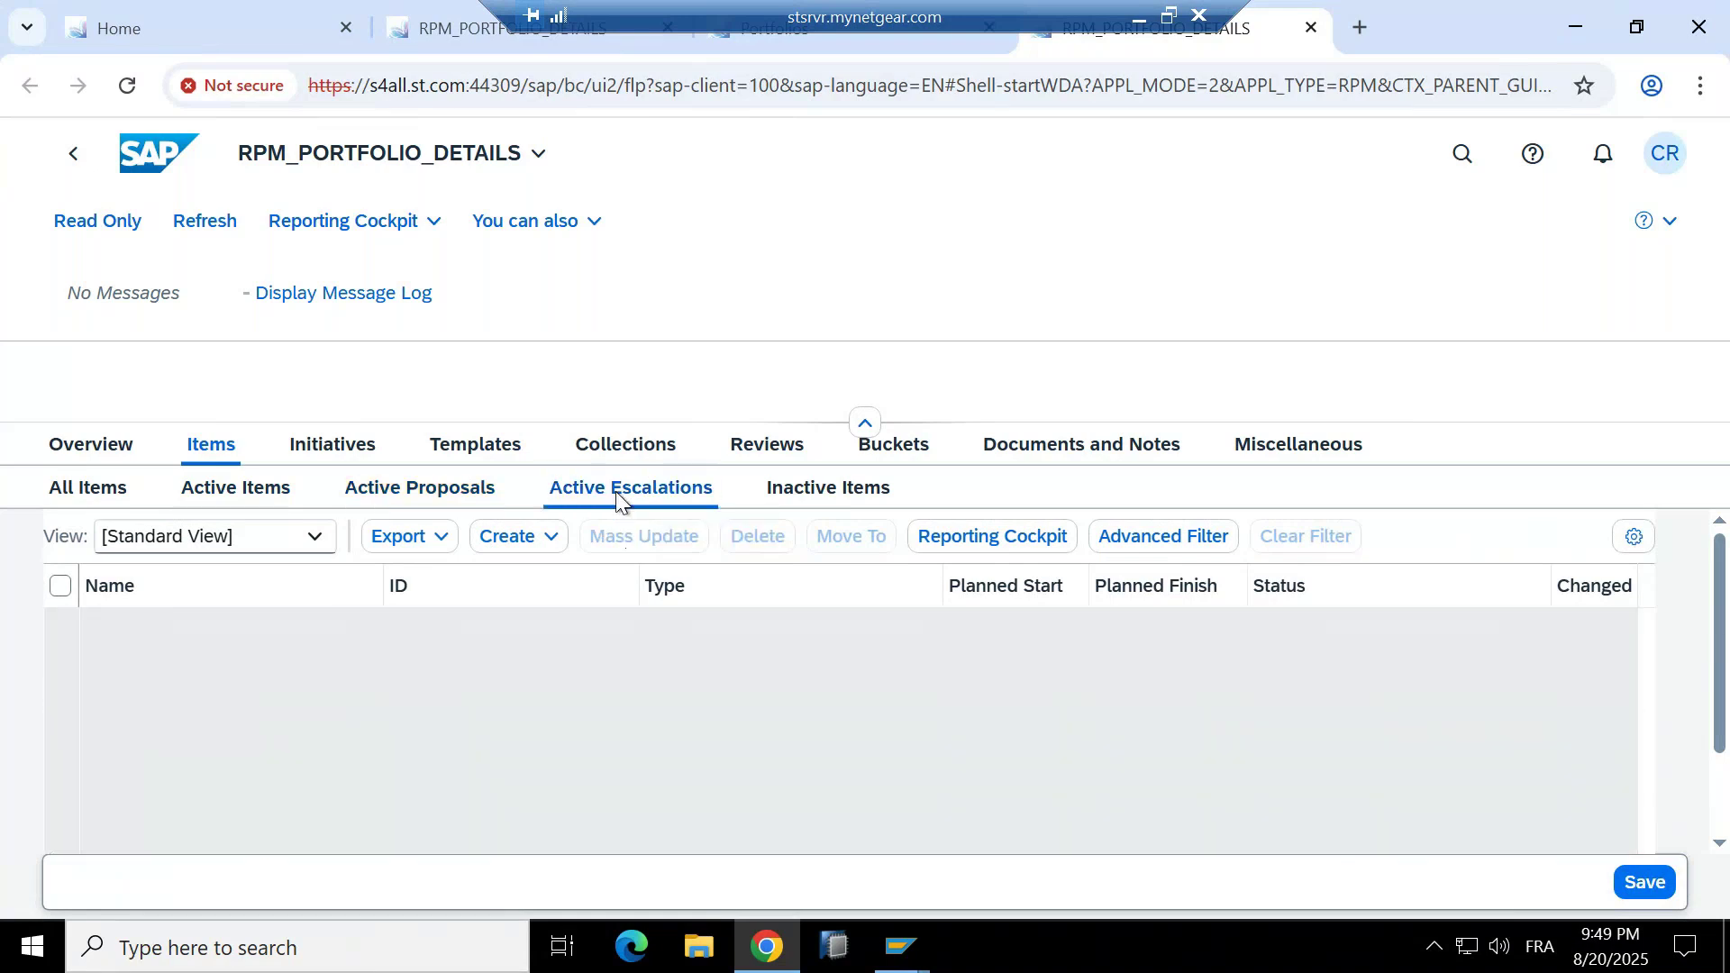
click(854, 493)
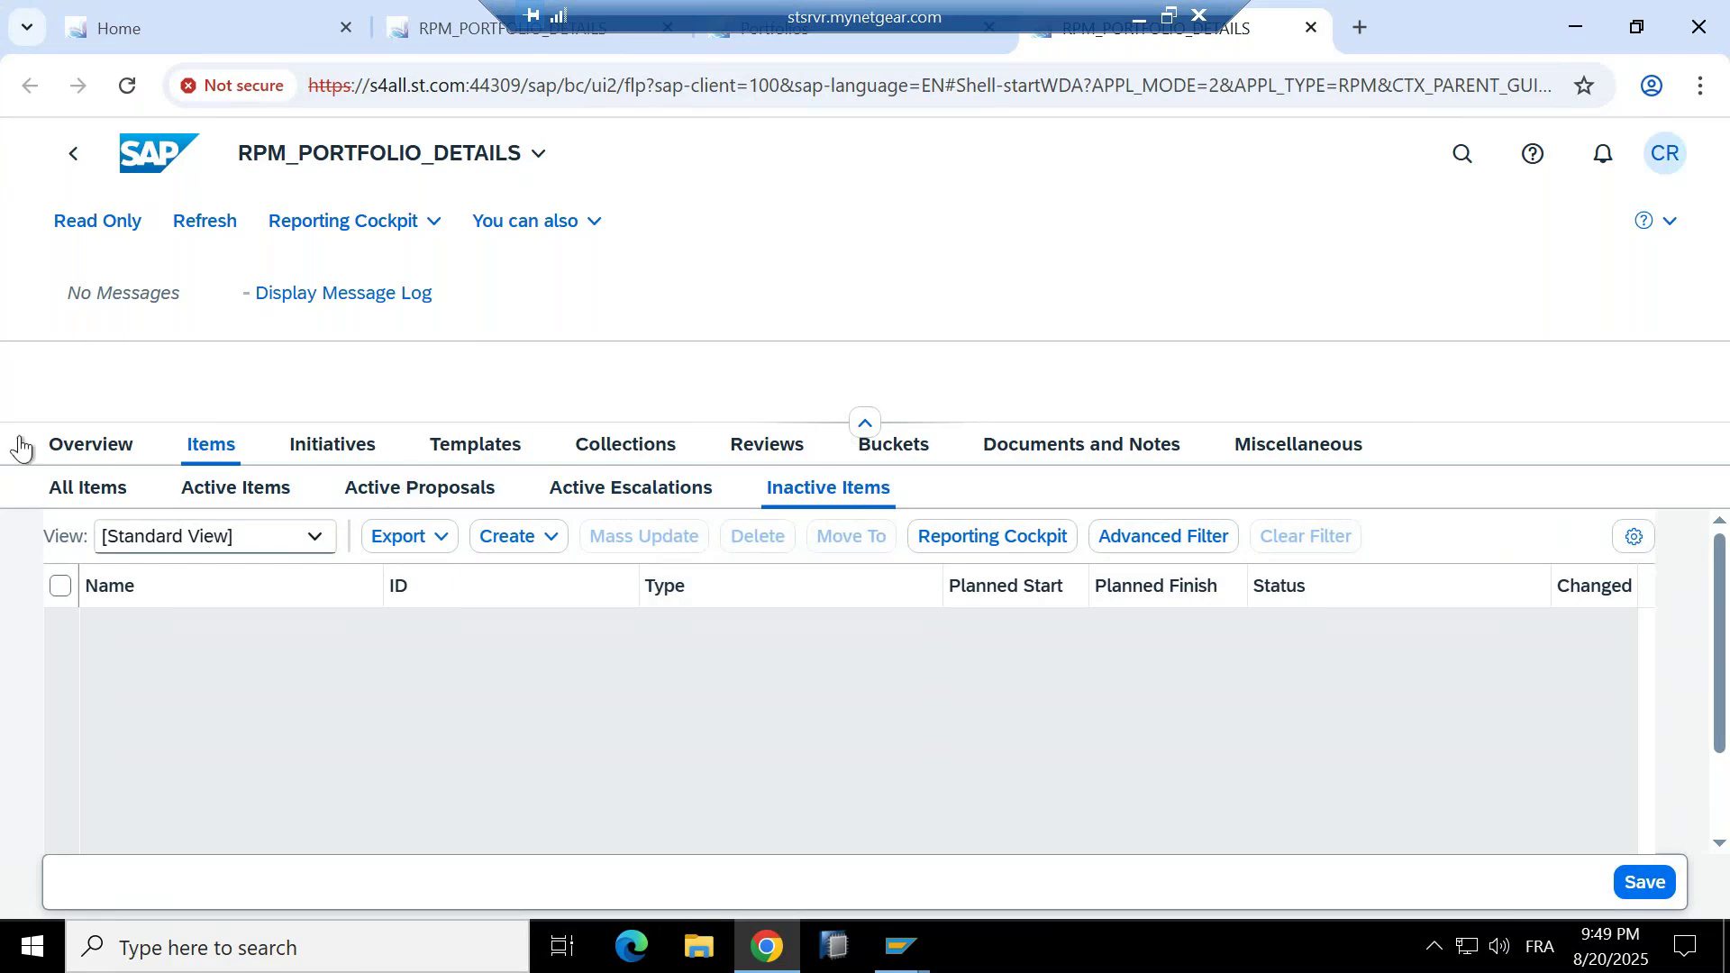
click(361, 454)
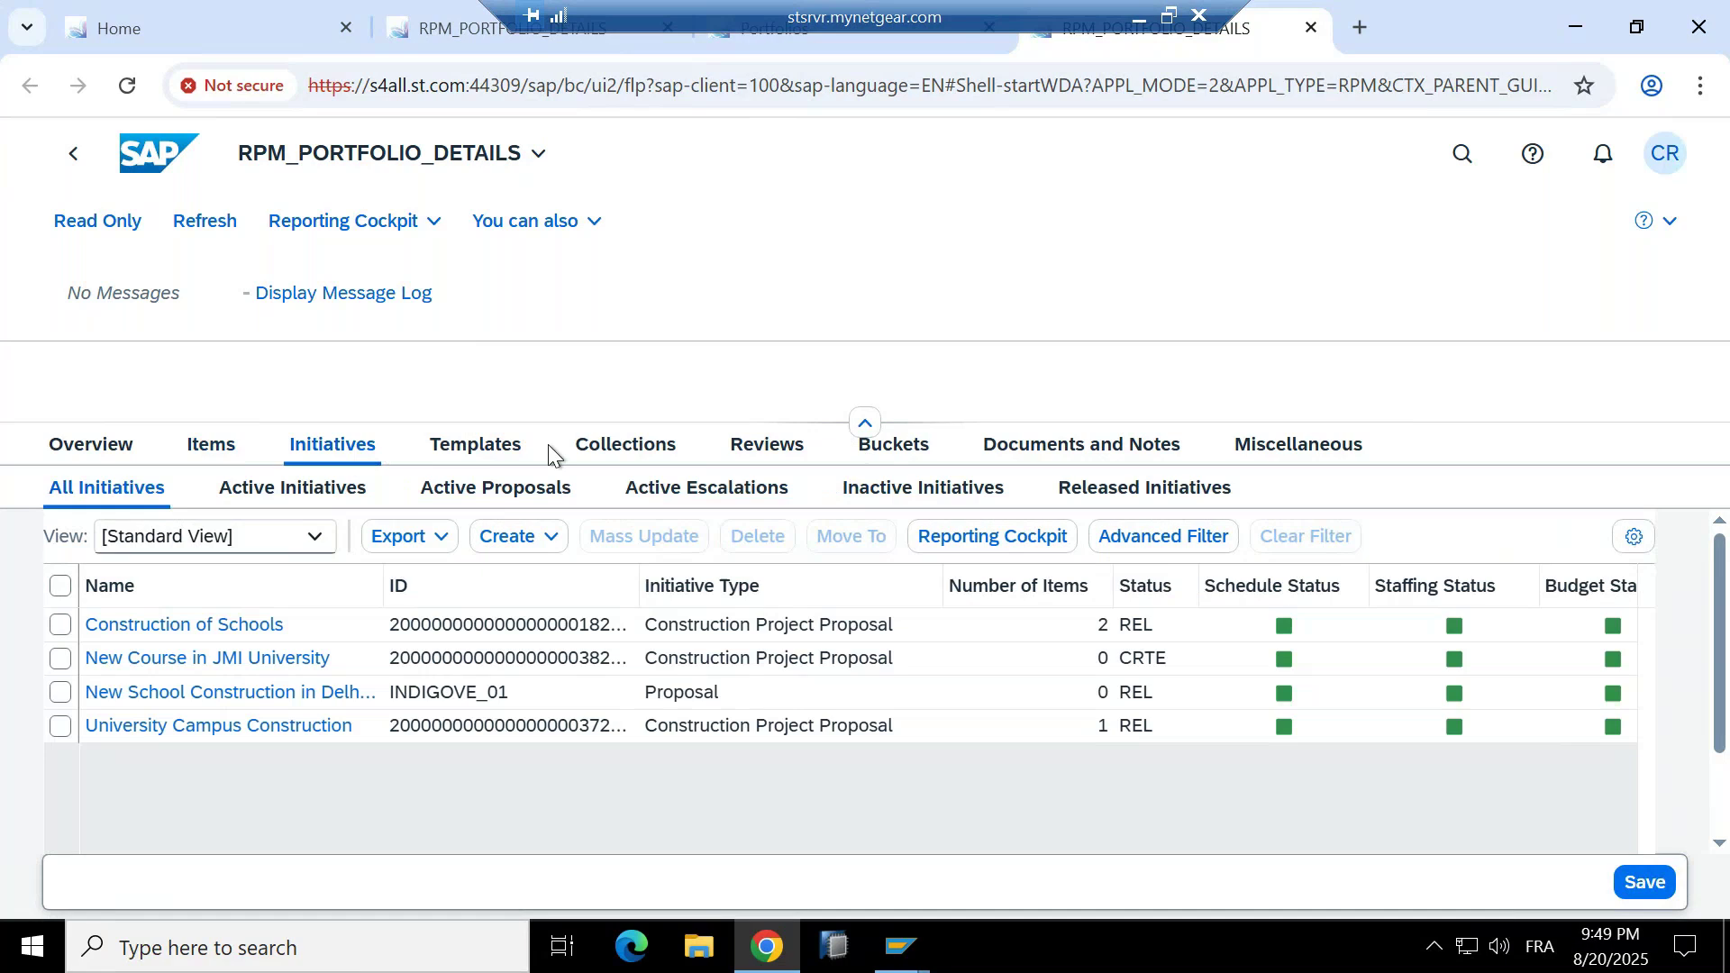
Browse the Templates, Collections and Reviews, then open Documents and Notes with Legal Document and MOM.
click(480, 448)
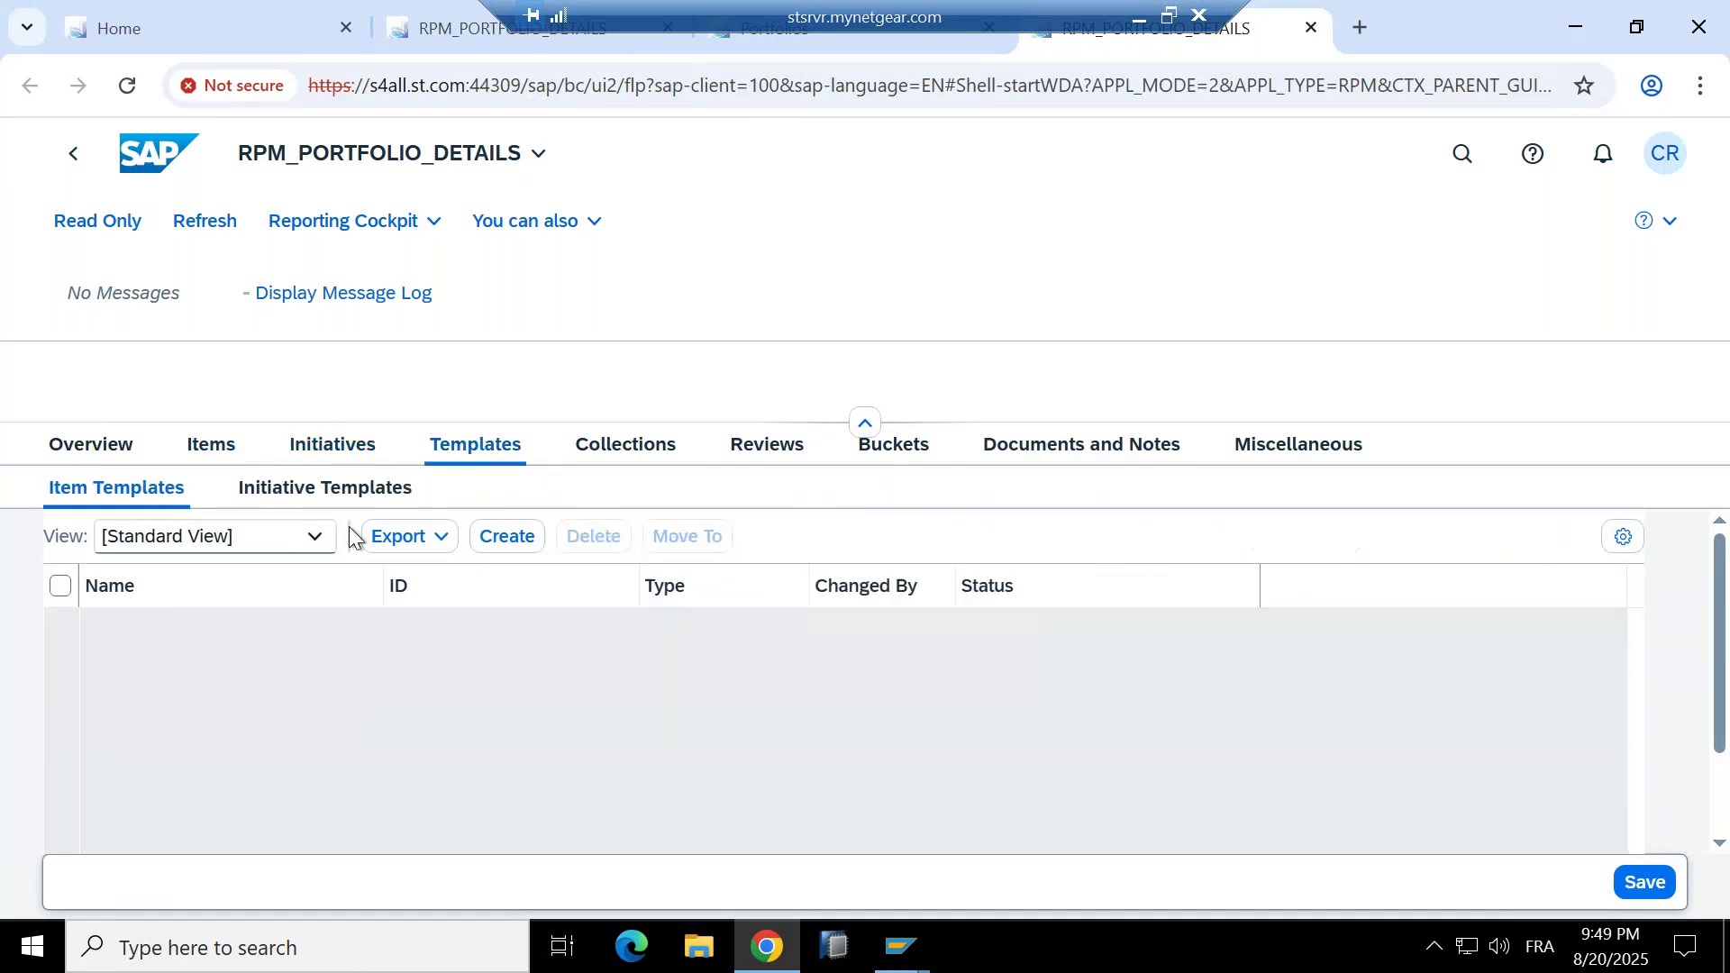
click(637, 460)
click(767, 451)
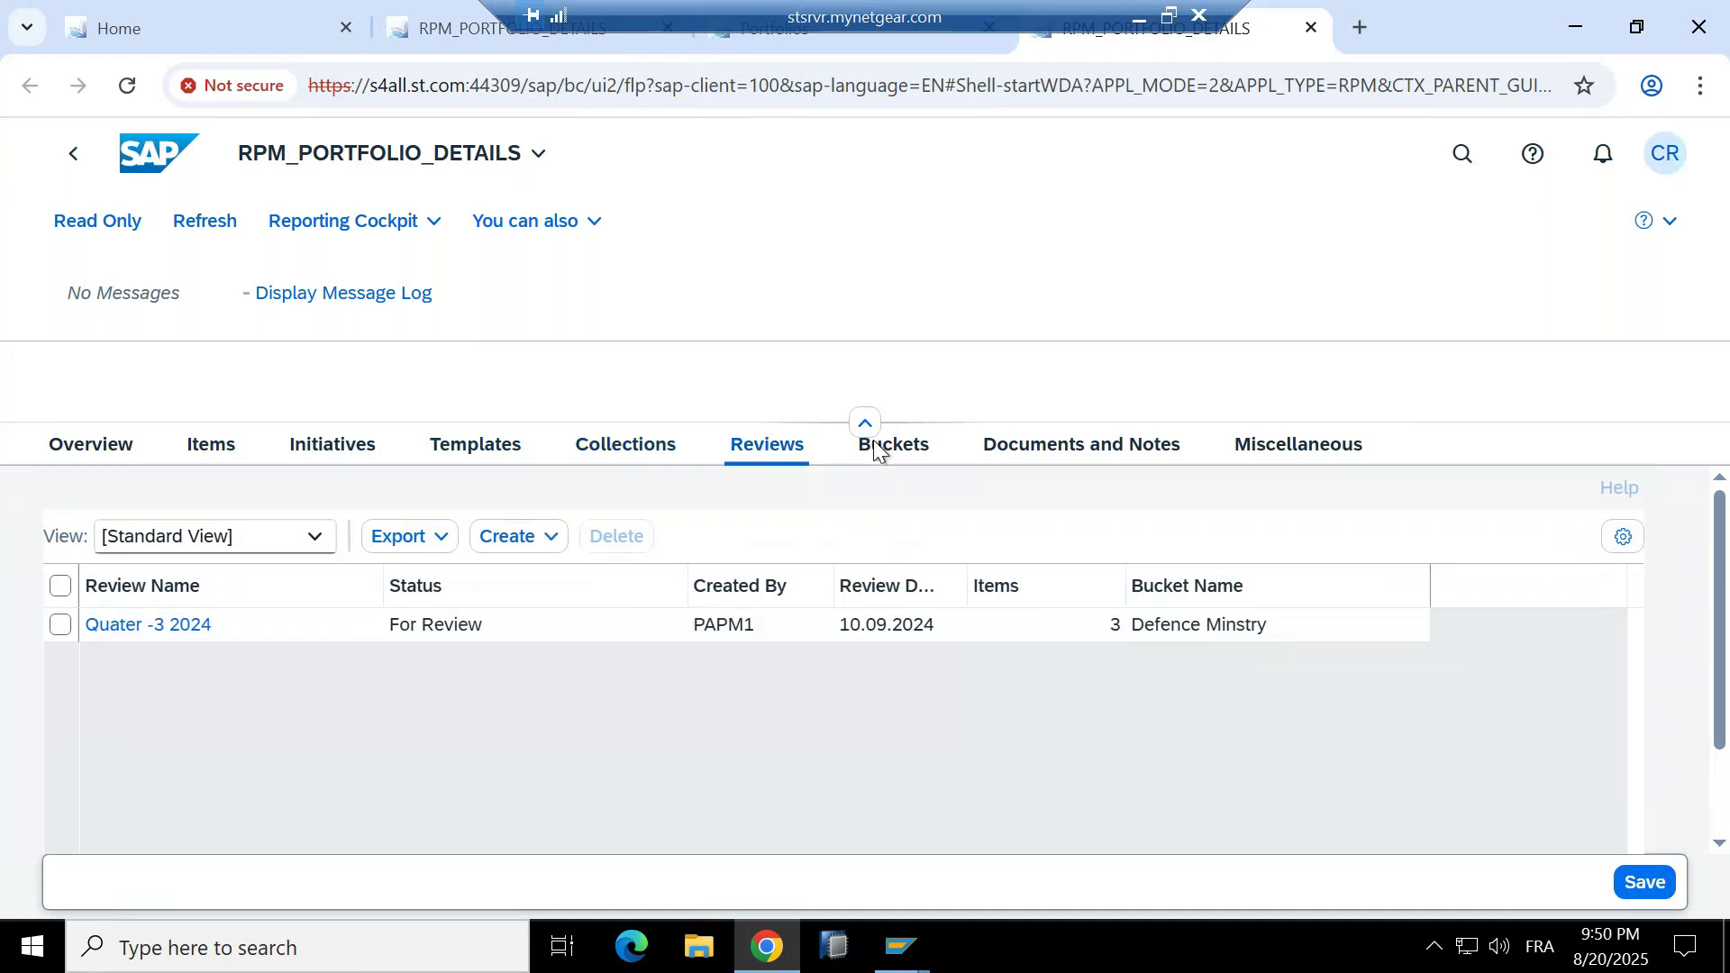
click(1088, 448)
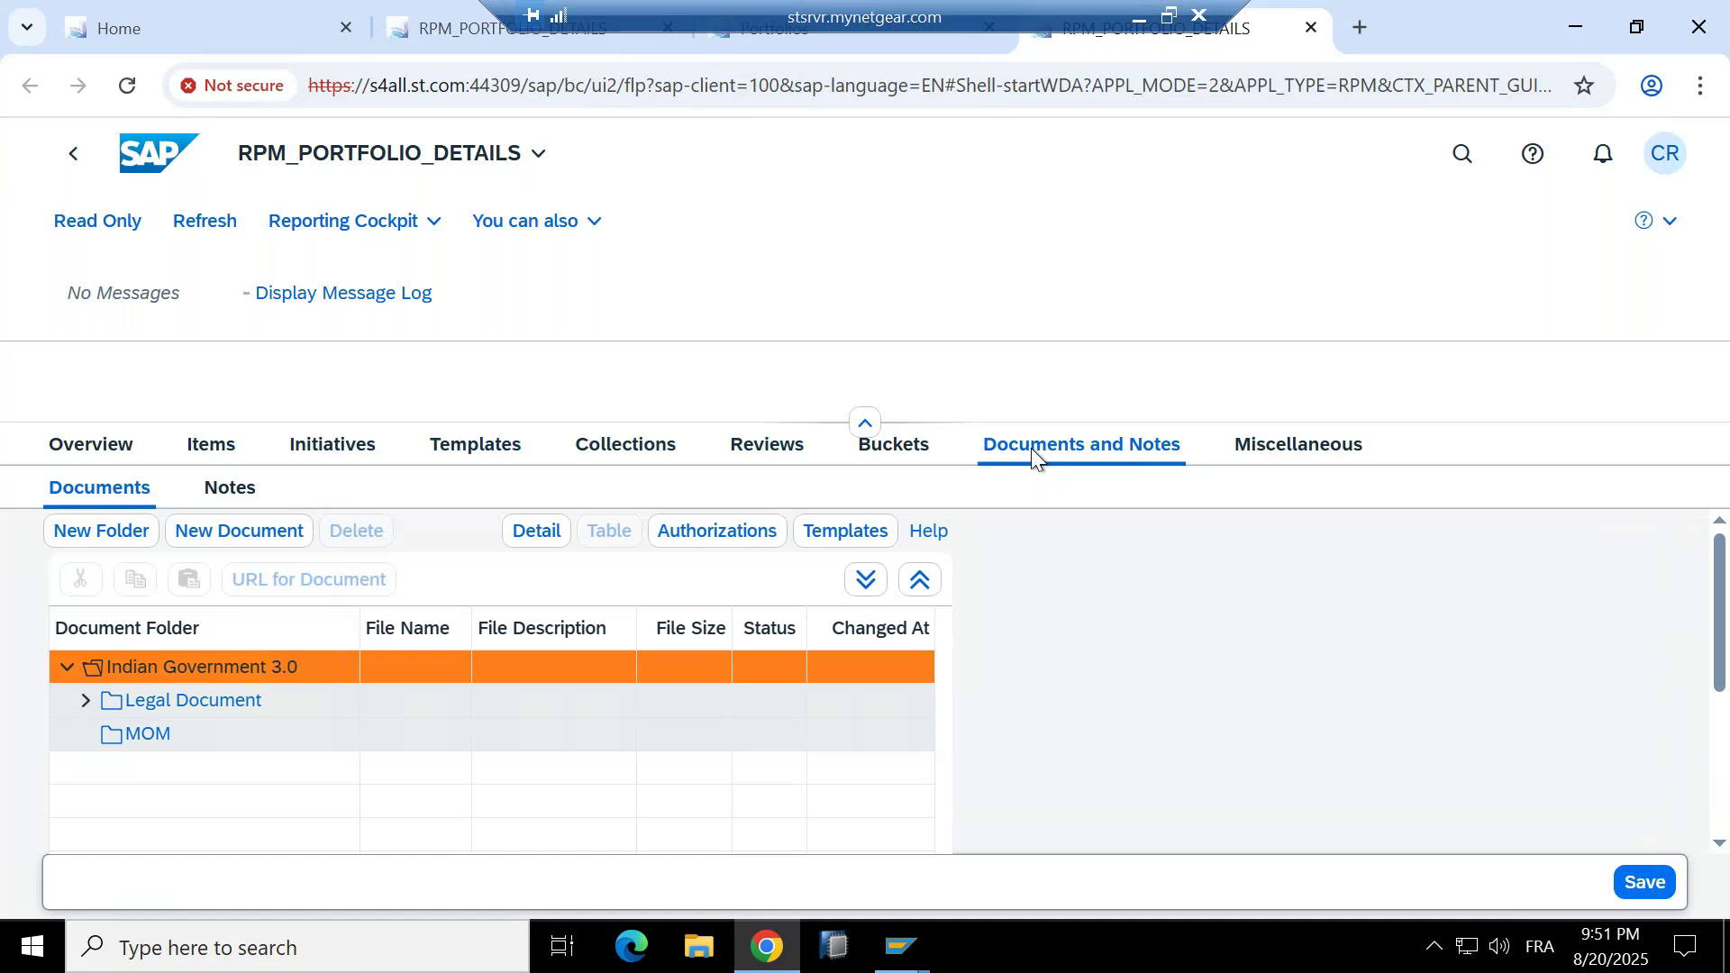
Check the portfolio's Notes and Current Note box, then show its list of five buckets.
click(245, 489)
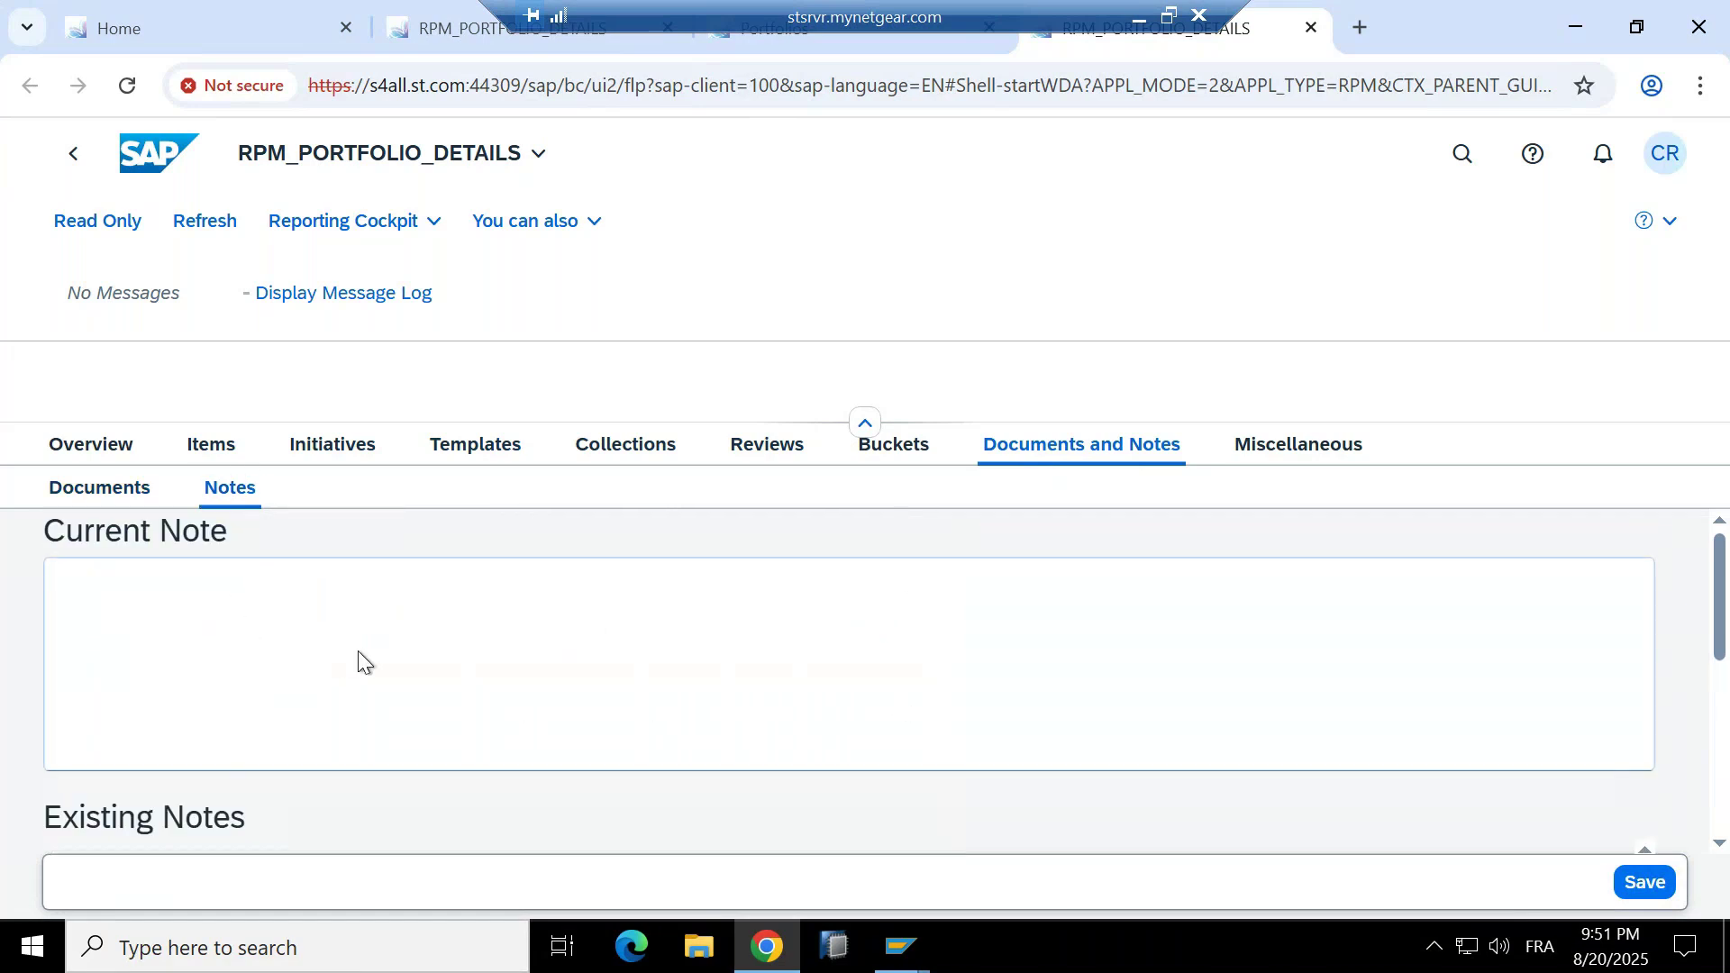
scroll(371, 645, down, 3)
scroll(414, 630, up, 1)
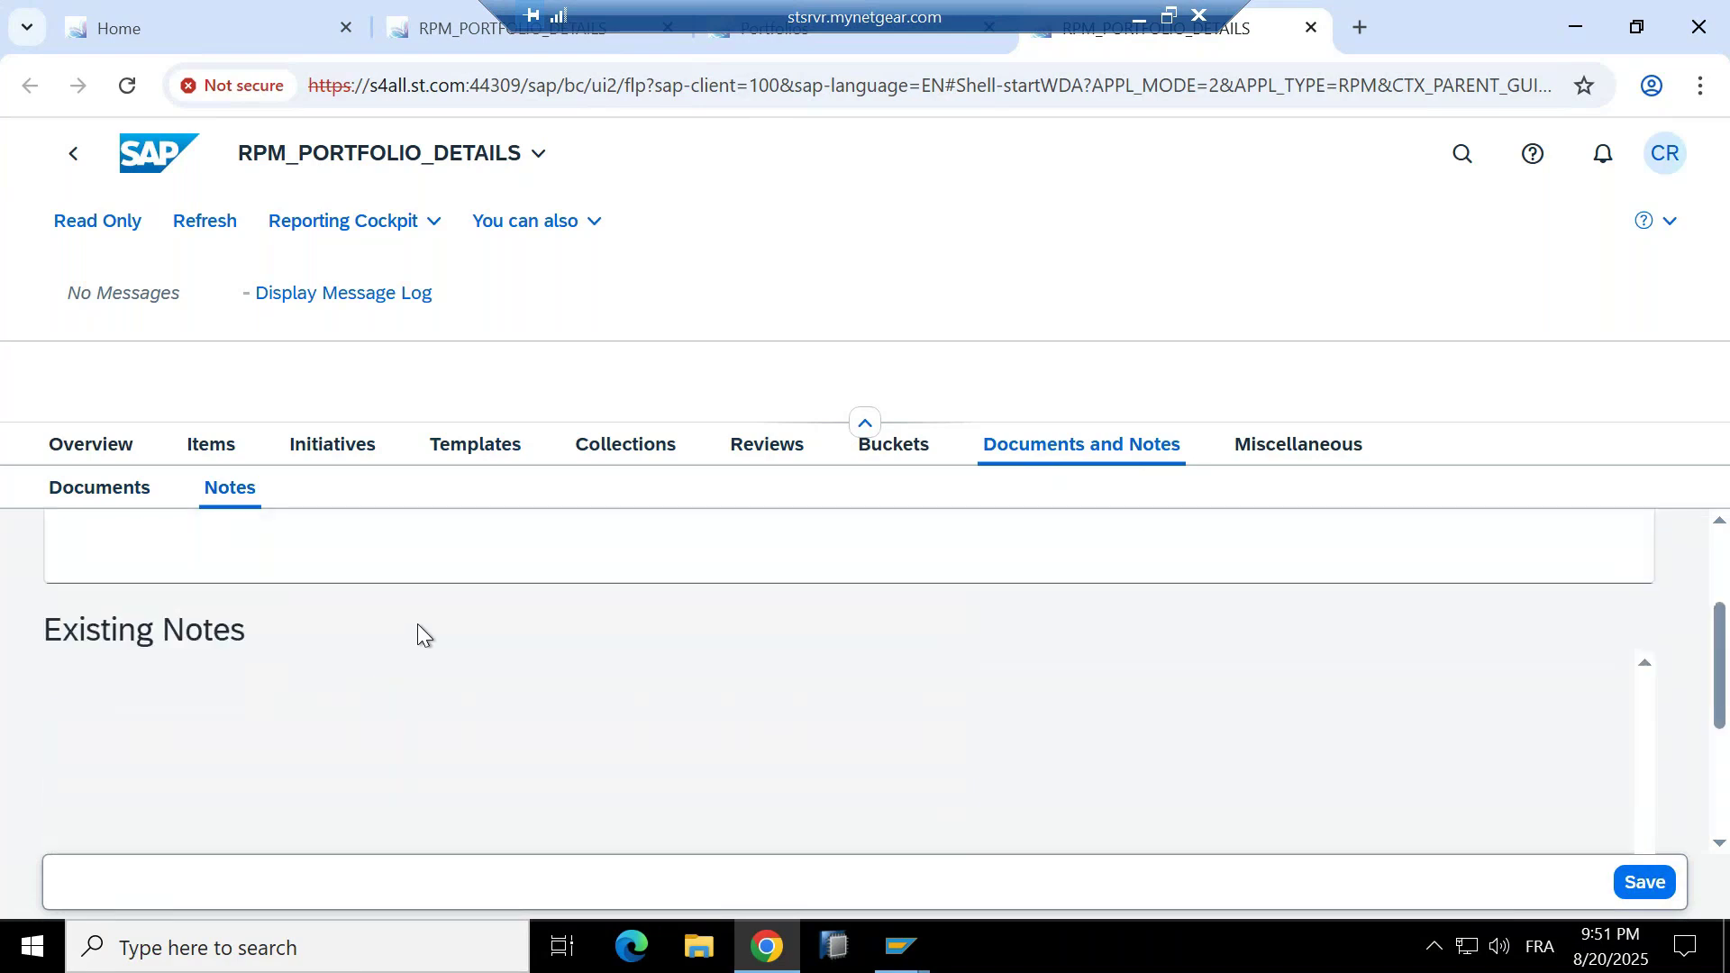
scroll(418, 624, up, 2)
click(169, 602)
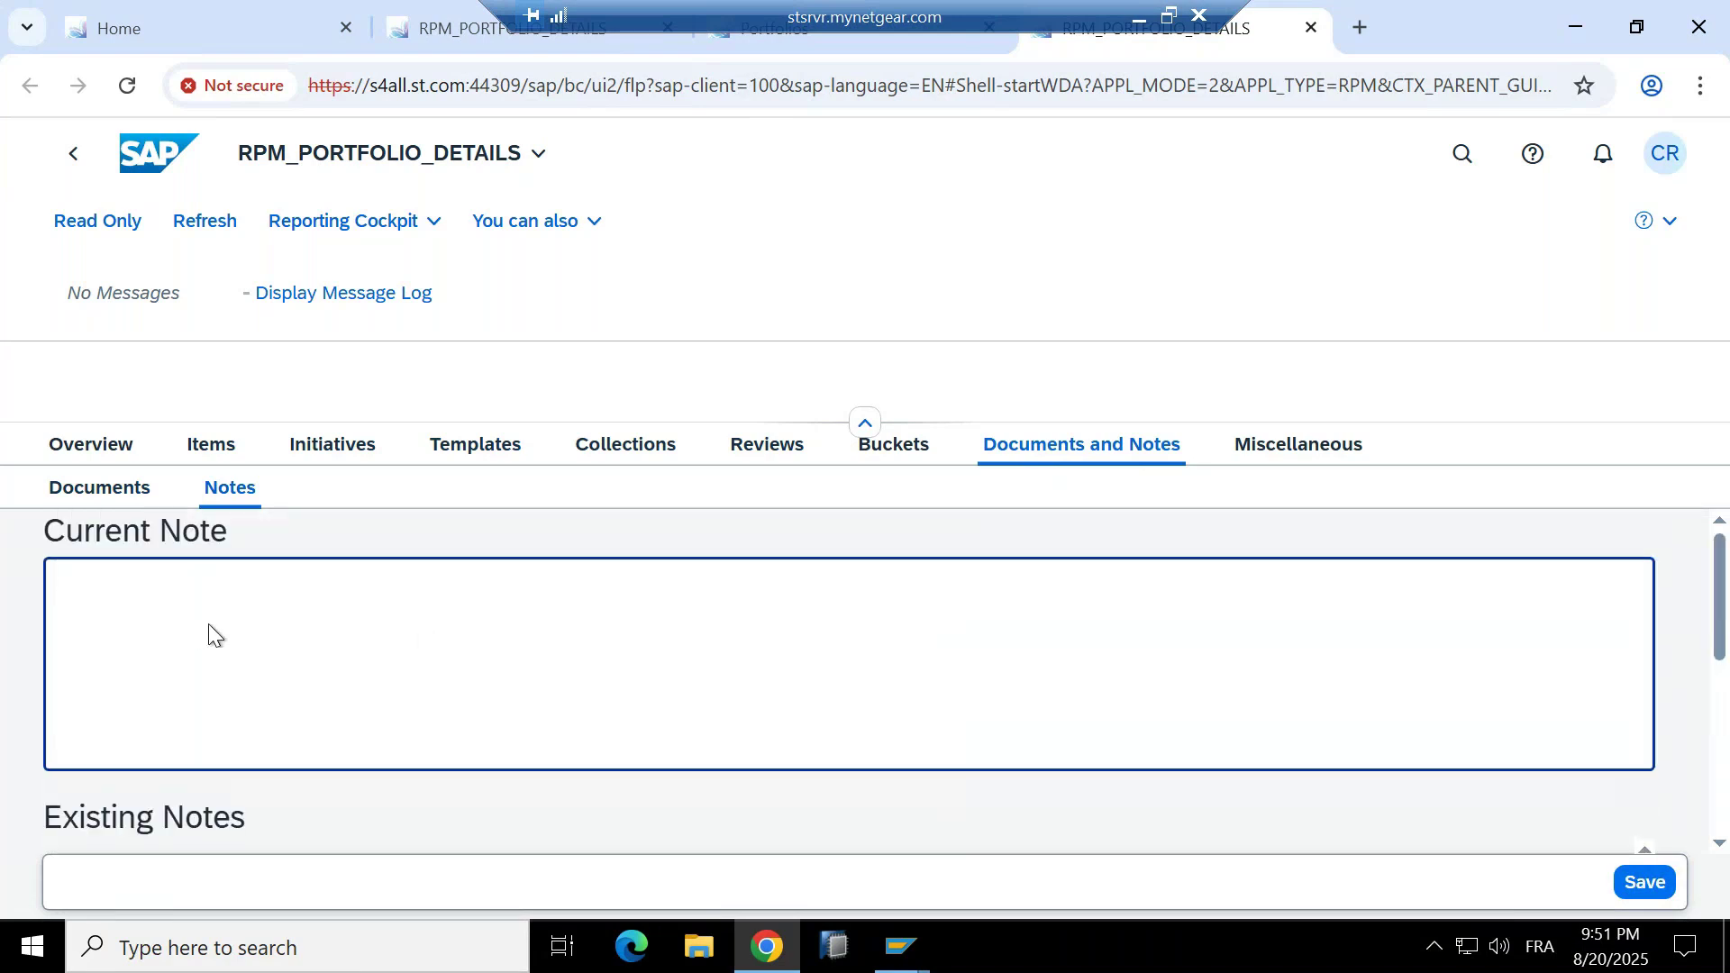
scroll(209, 628, down, 4)
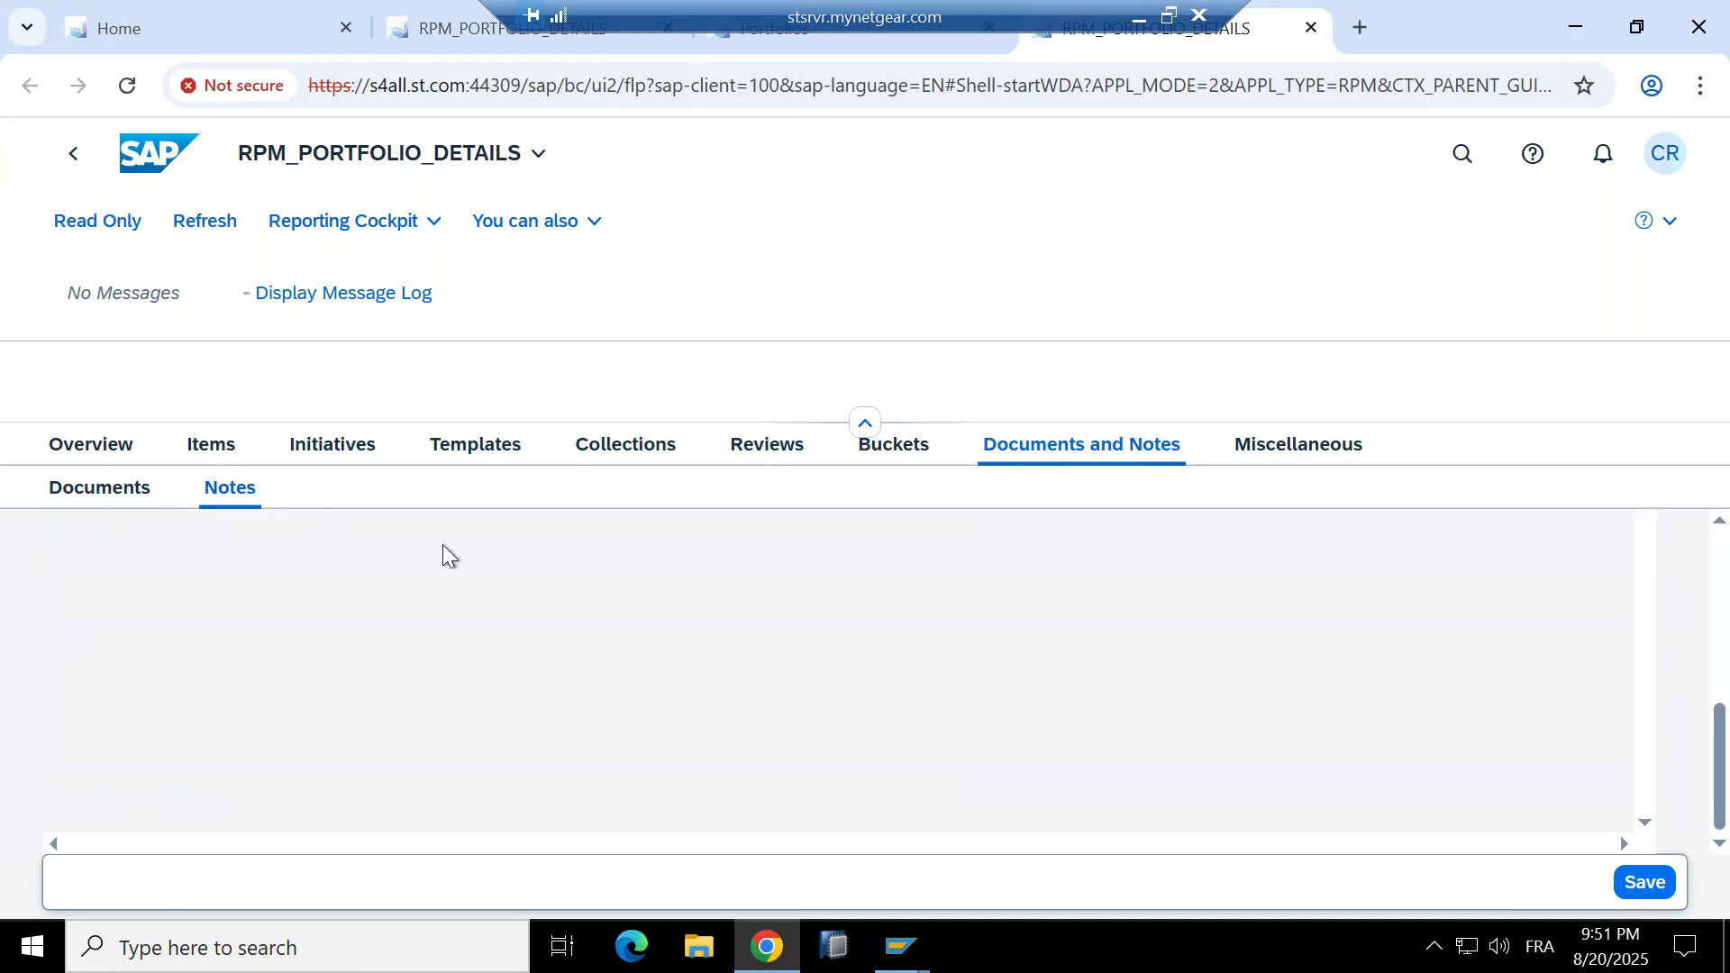
scroll(441, 545, up, 5)
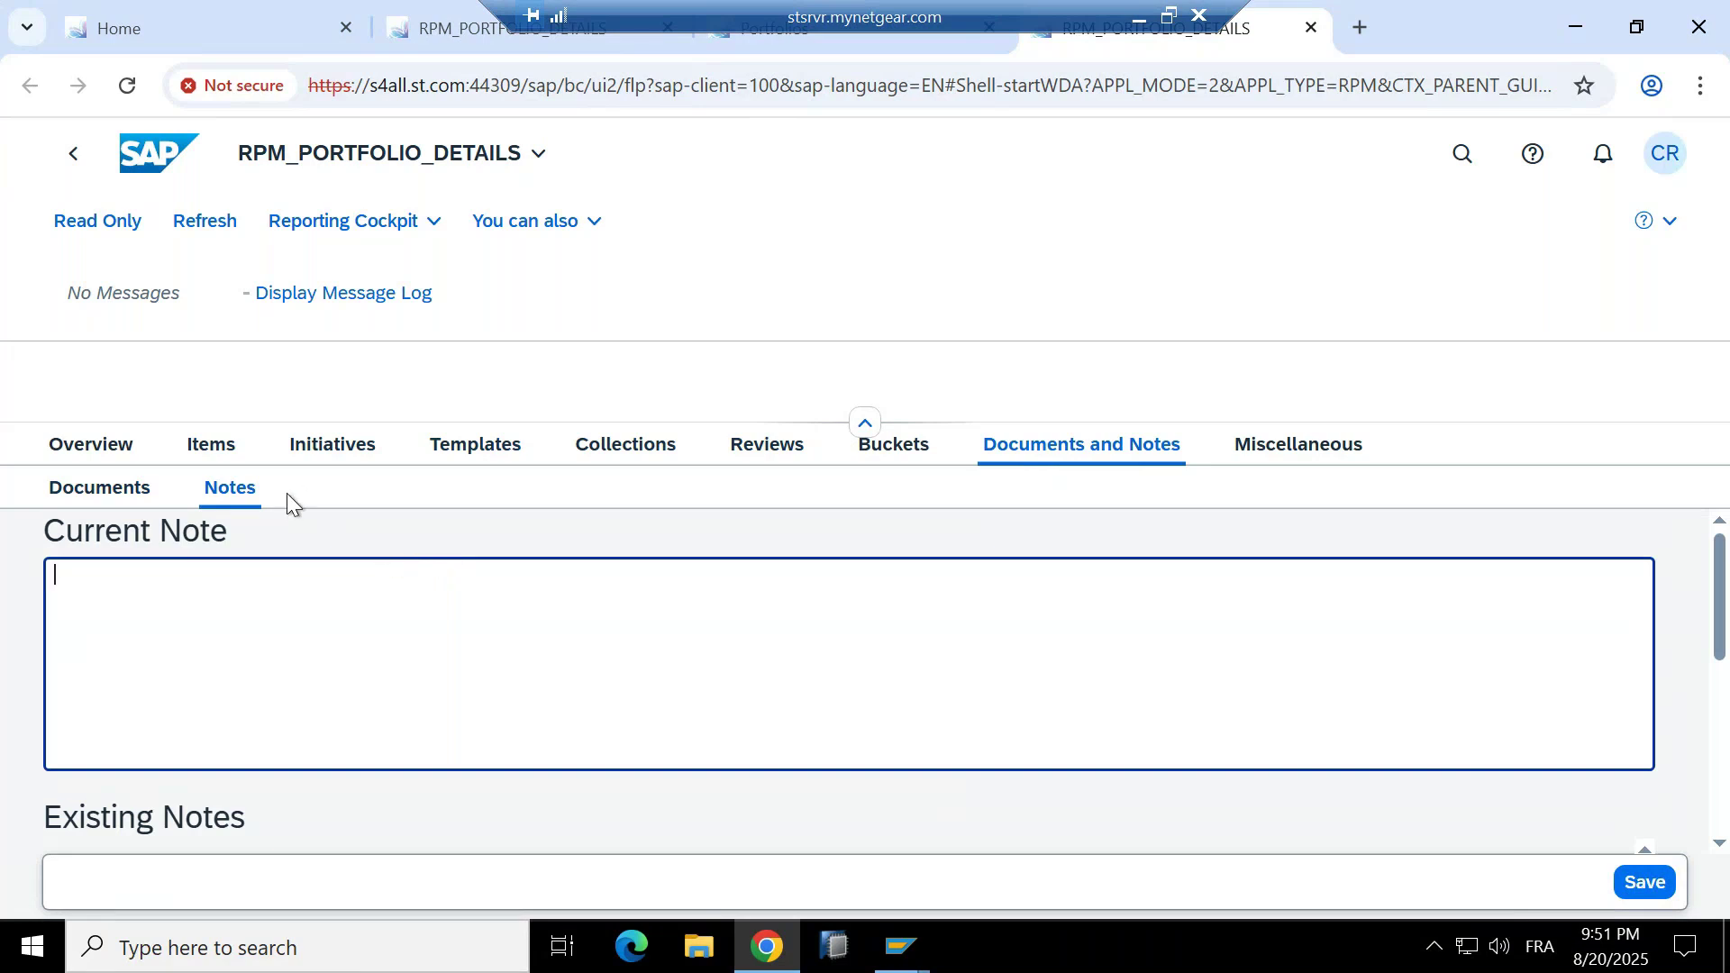
click(888, 456)
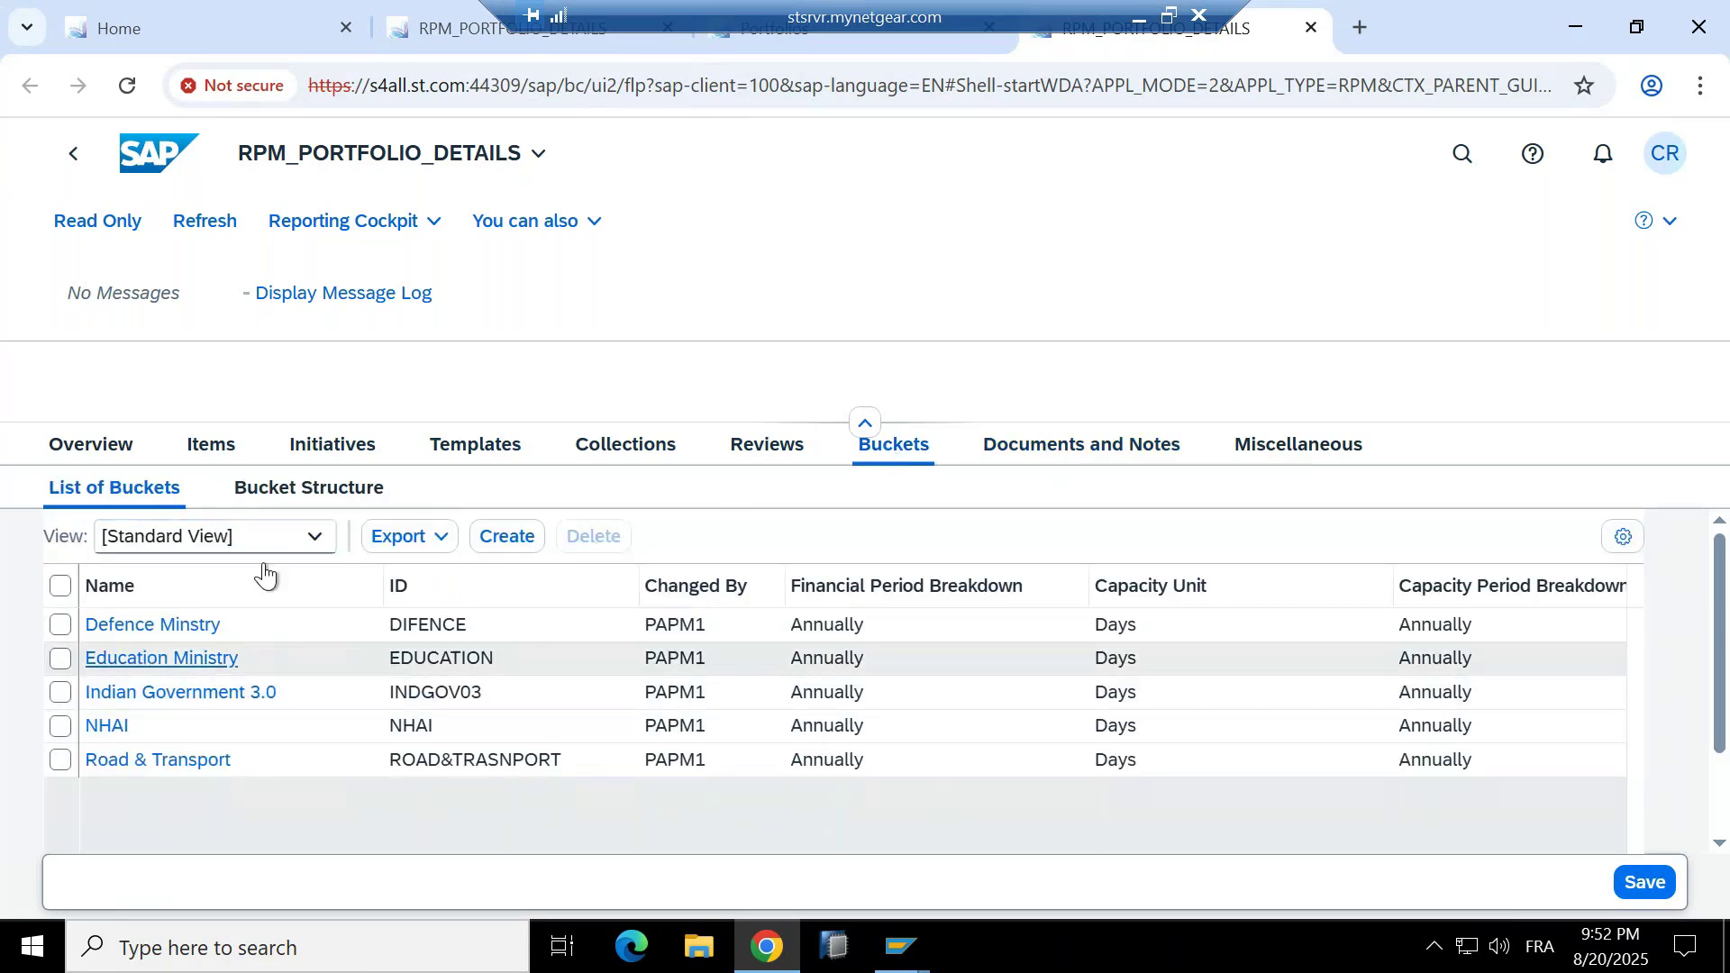
View the buckets as a tree, expanding Indian Government 3.0 and Road & Transport to NHAI, then collapse it.
click(100, 489)
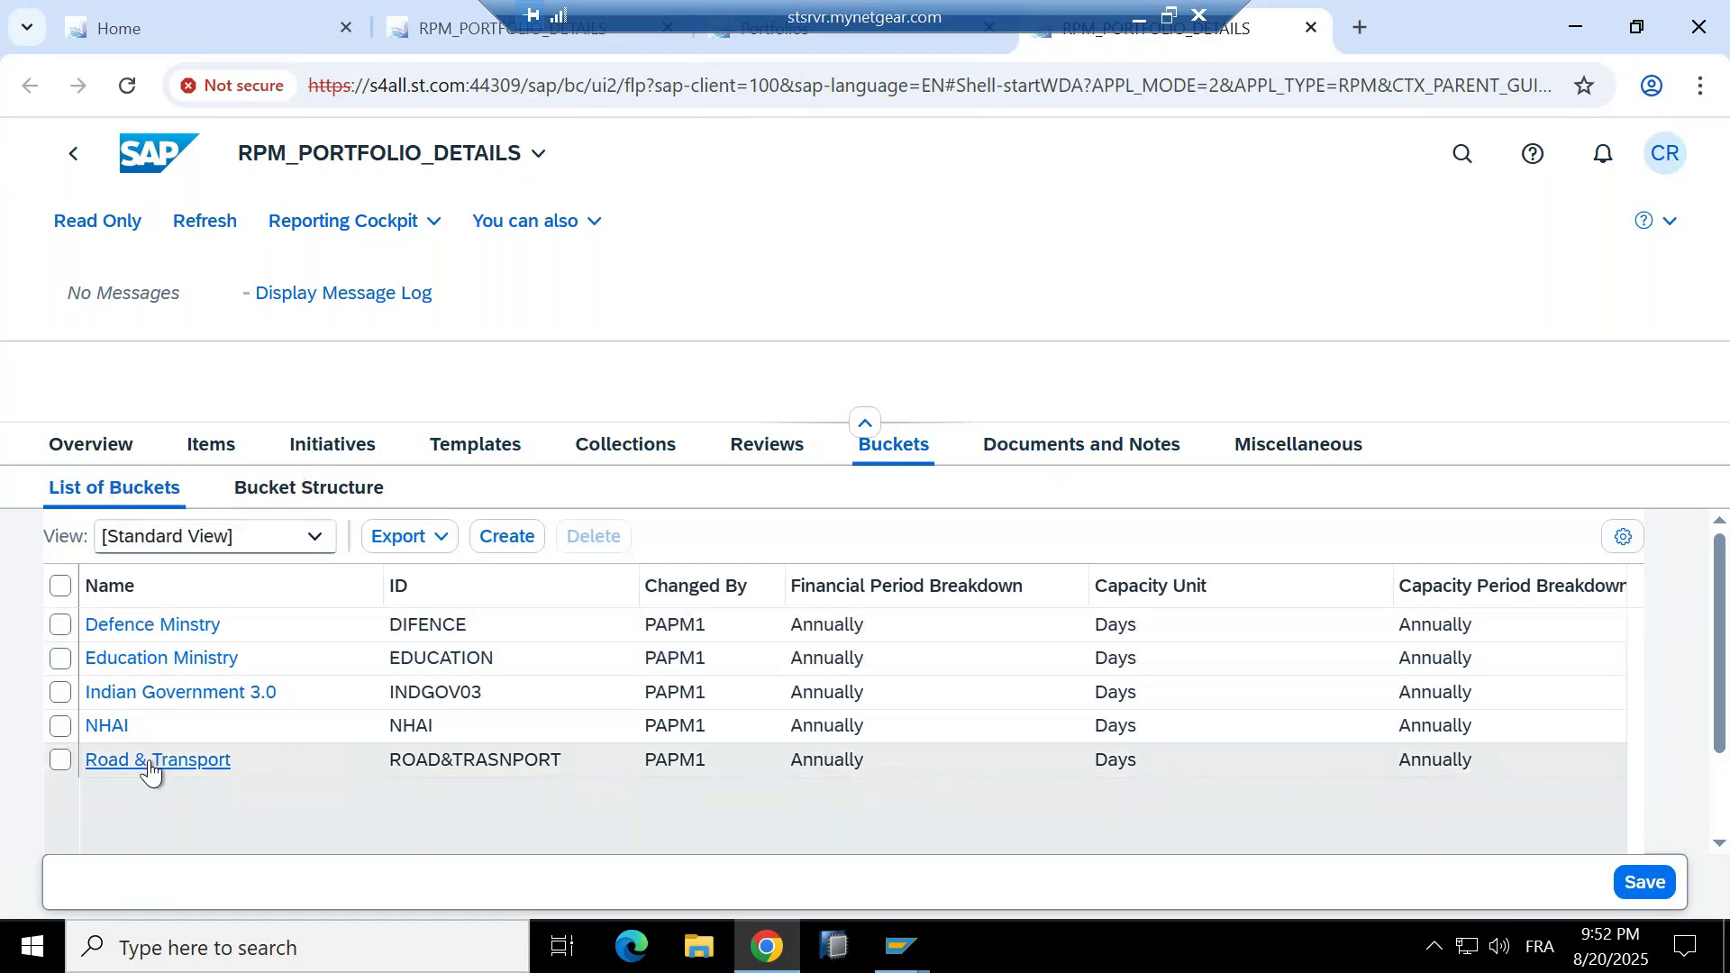
click(283, 495)
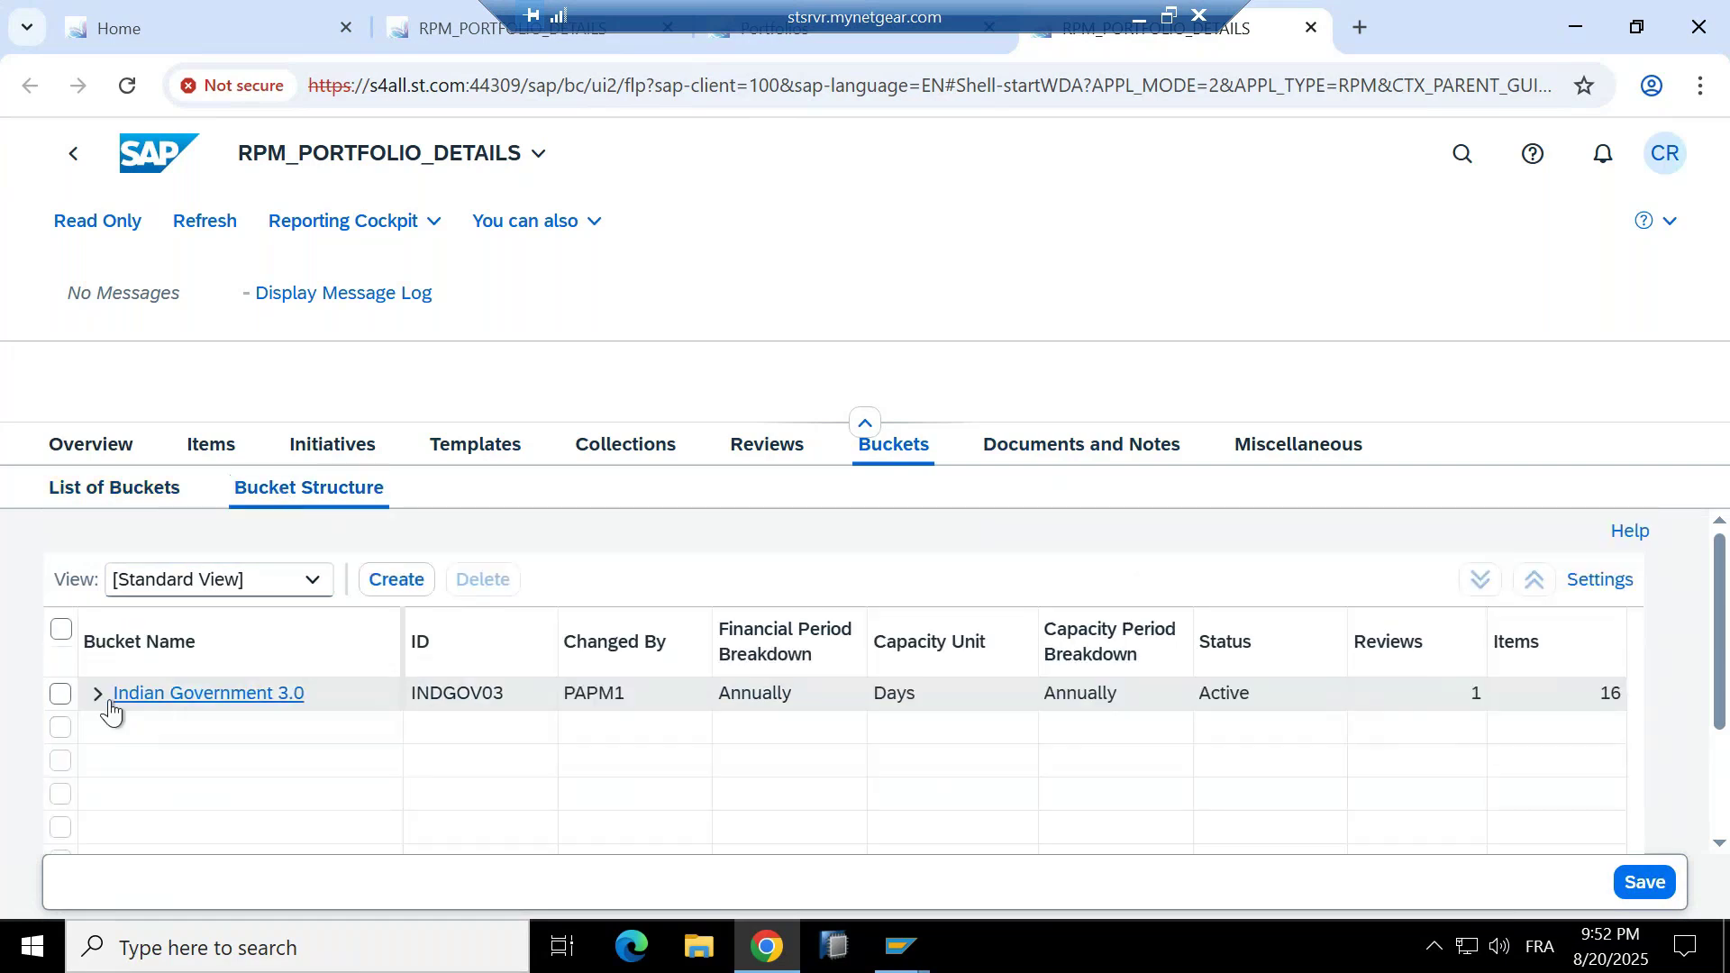
click(97, 694)
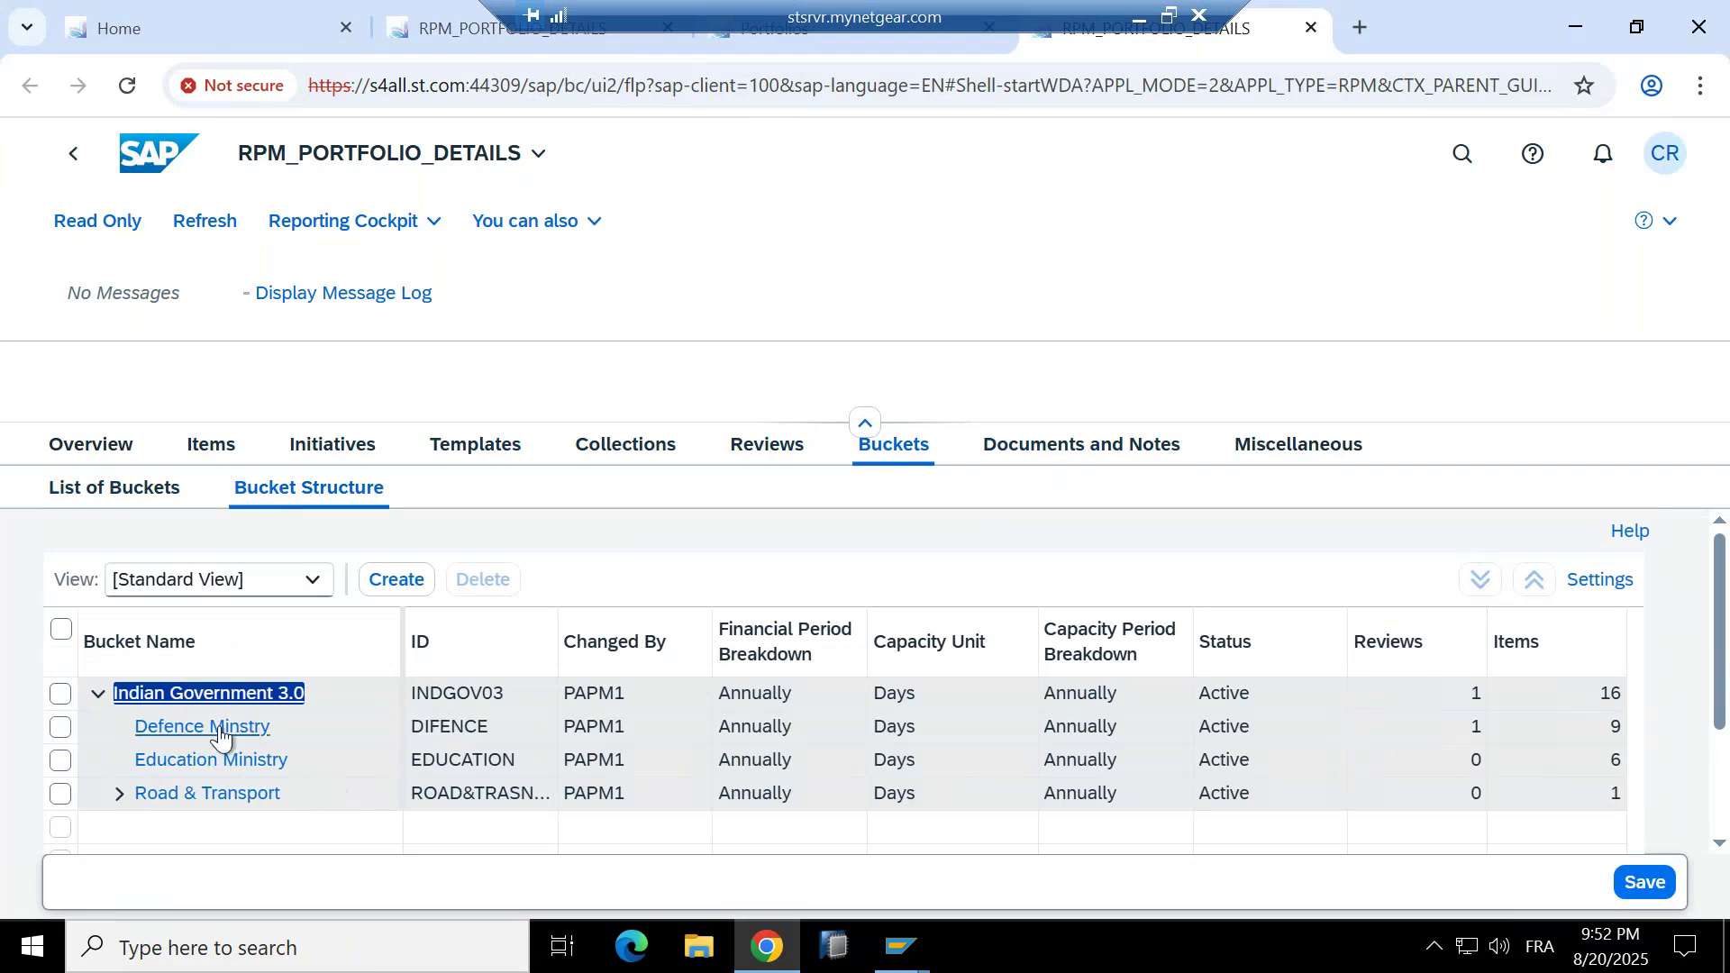
click(119, 795)
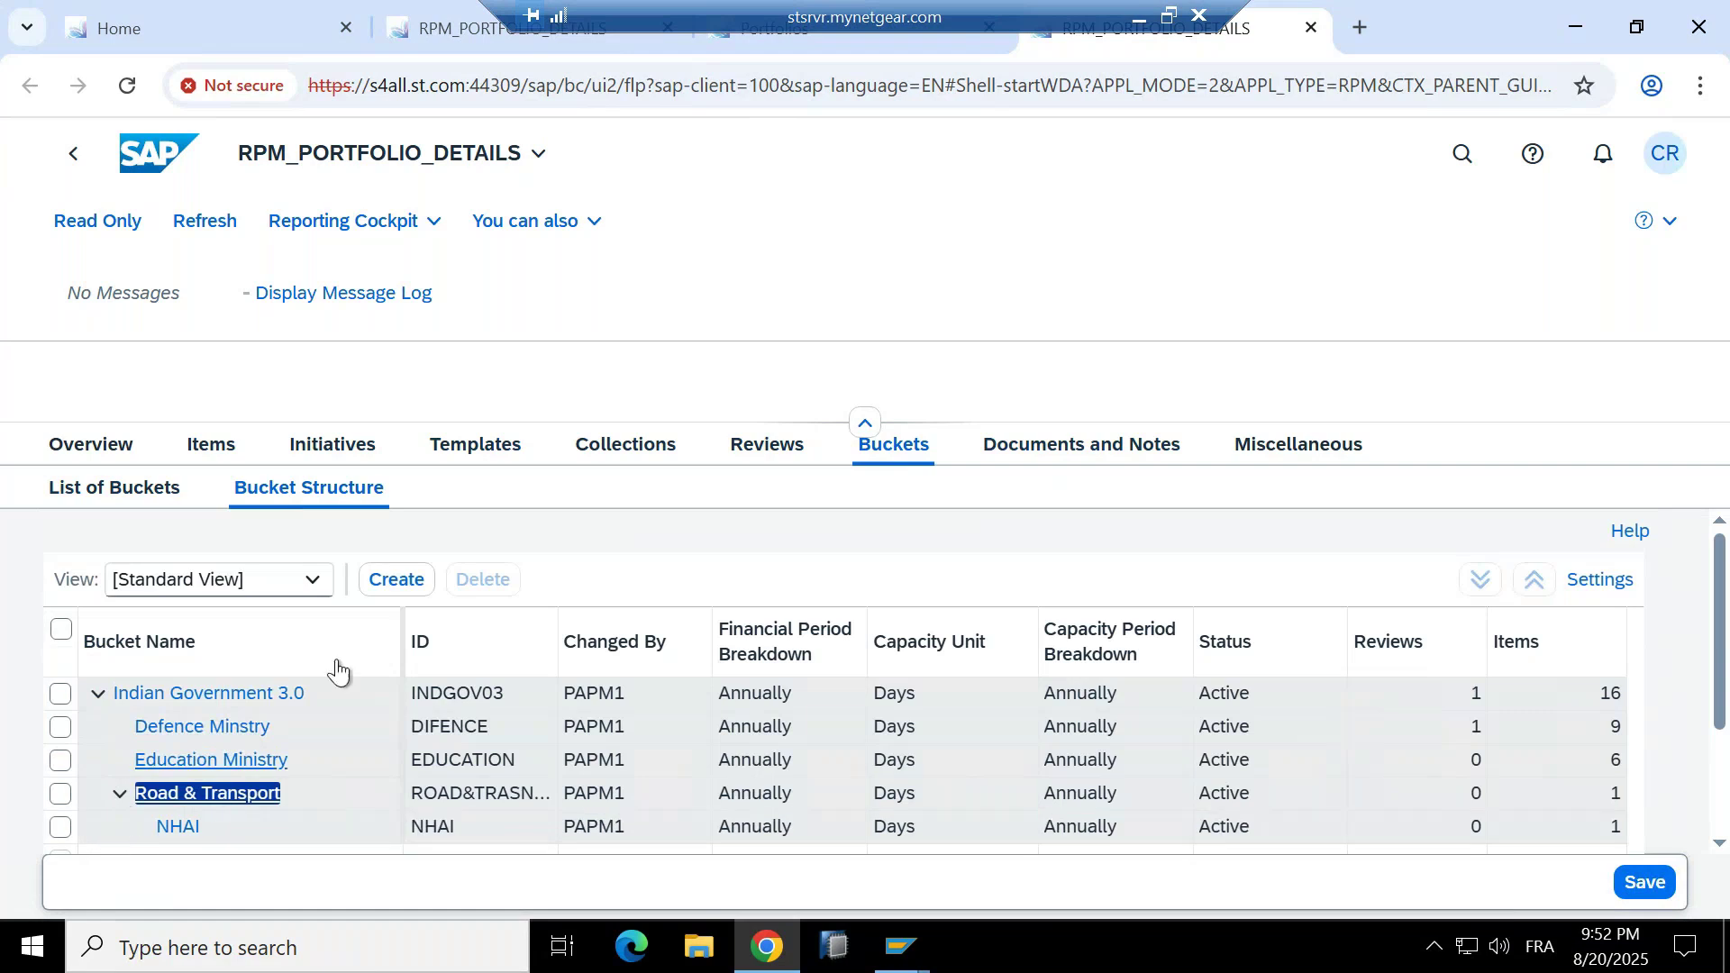
scroll(333, 684, down, 2)
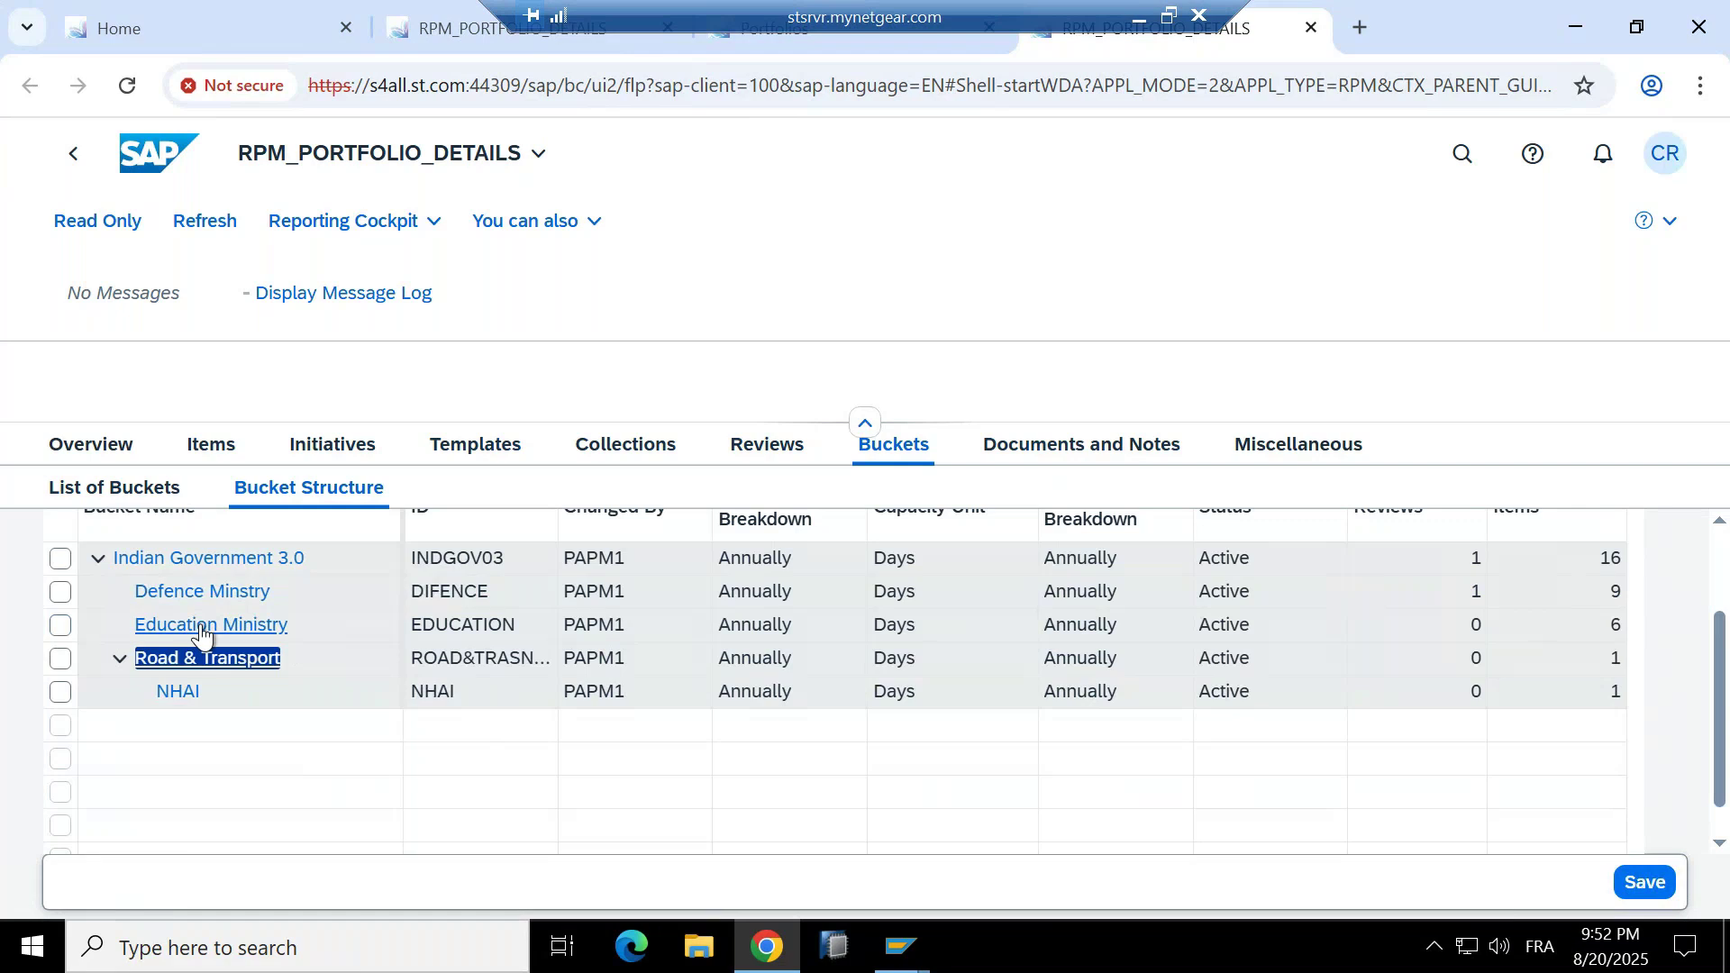
scroll(193, 658, up, 2)
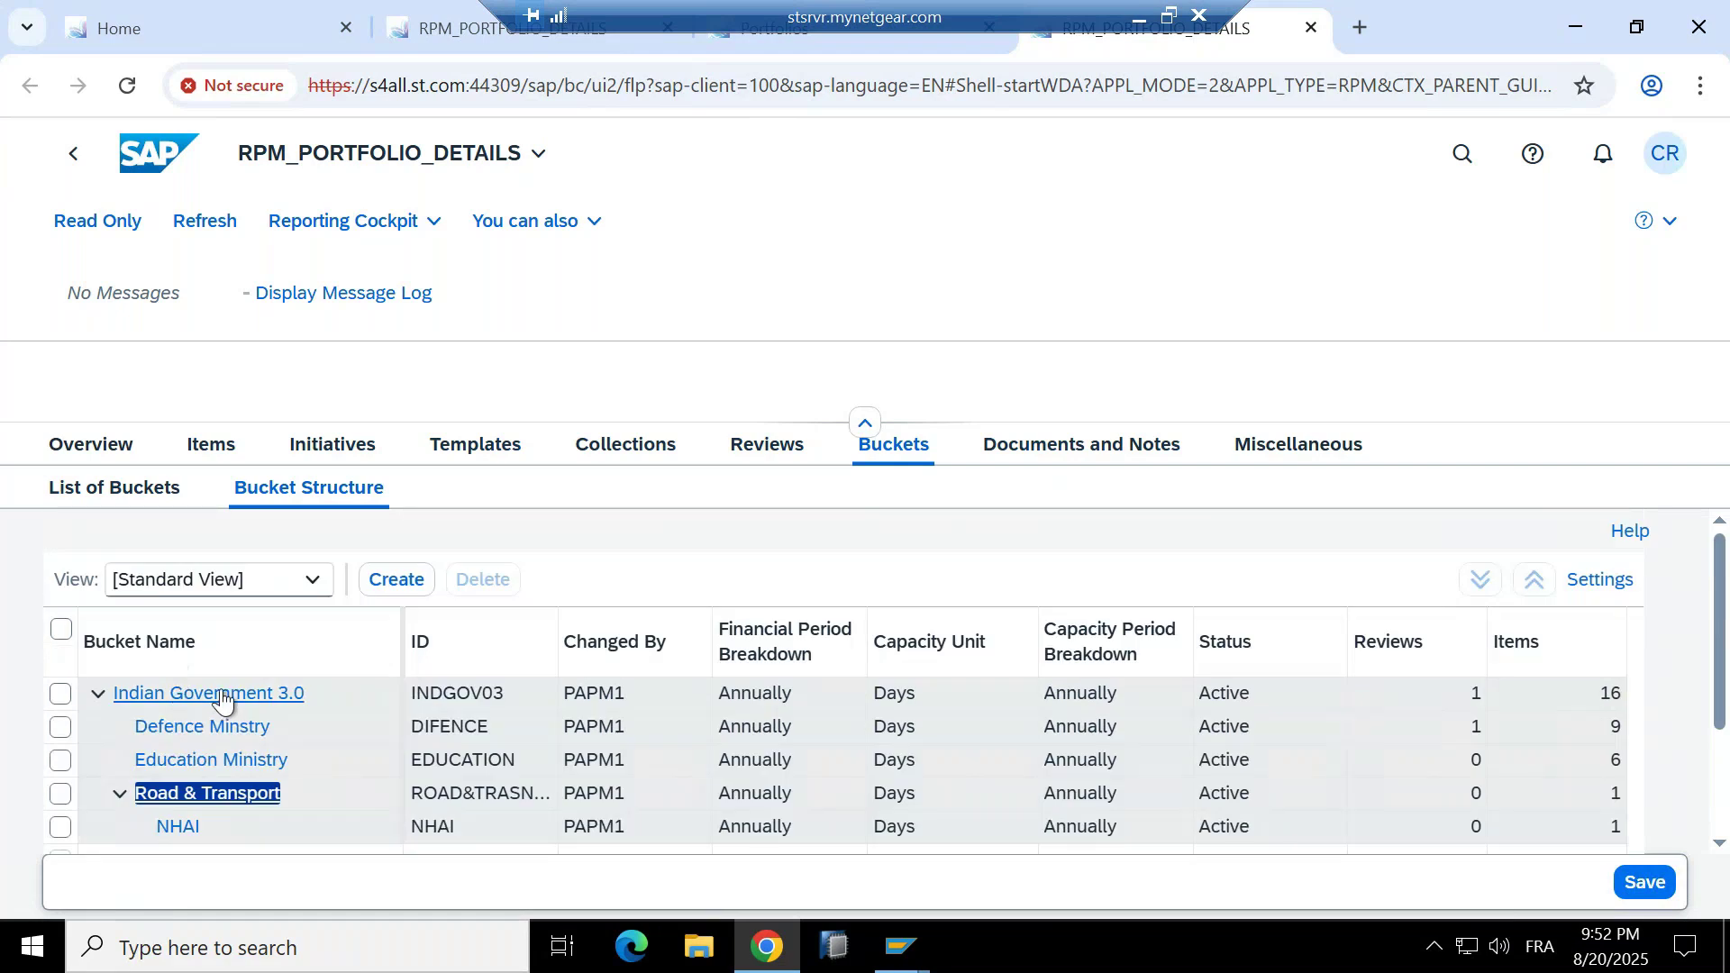
click(98, 696)
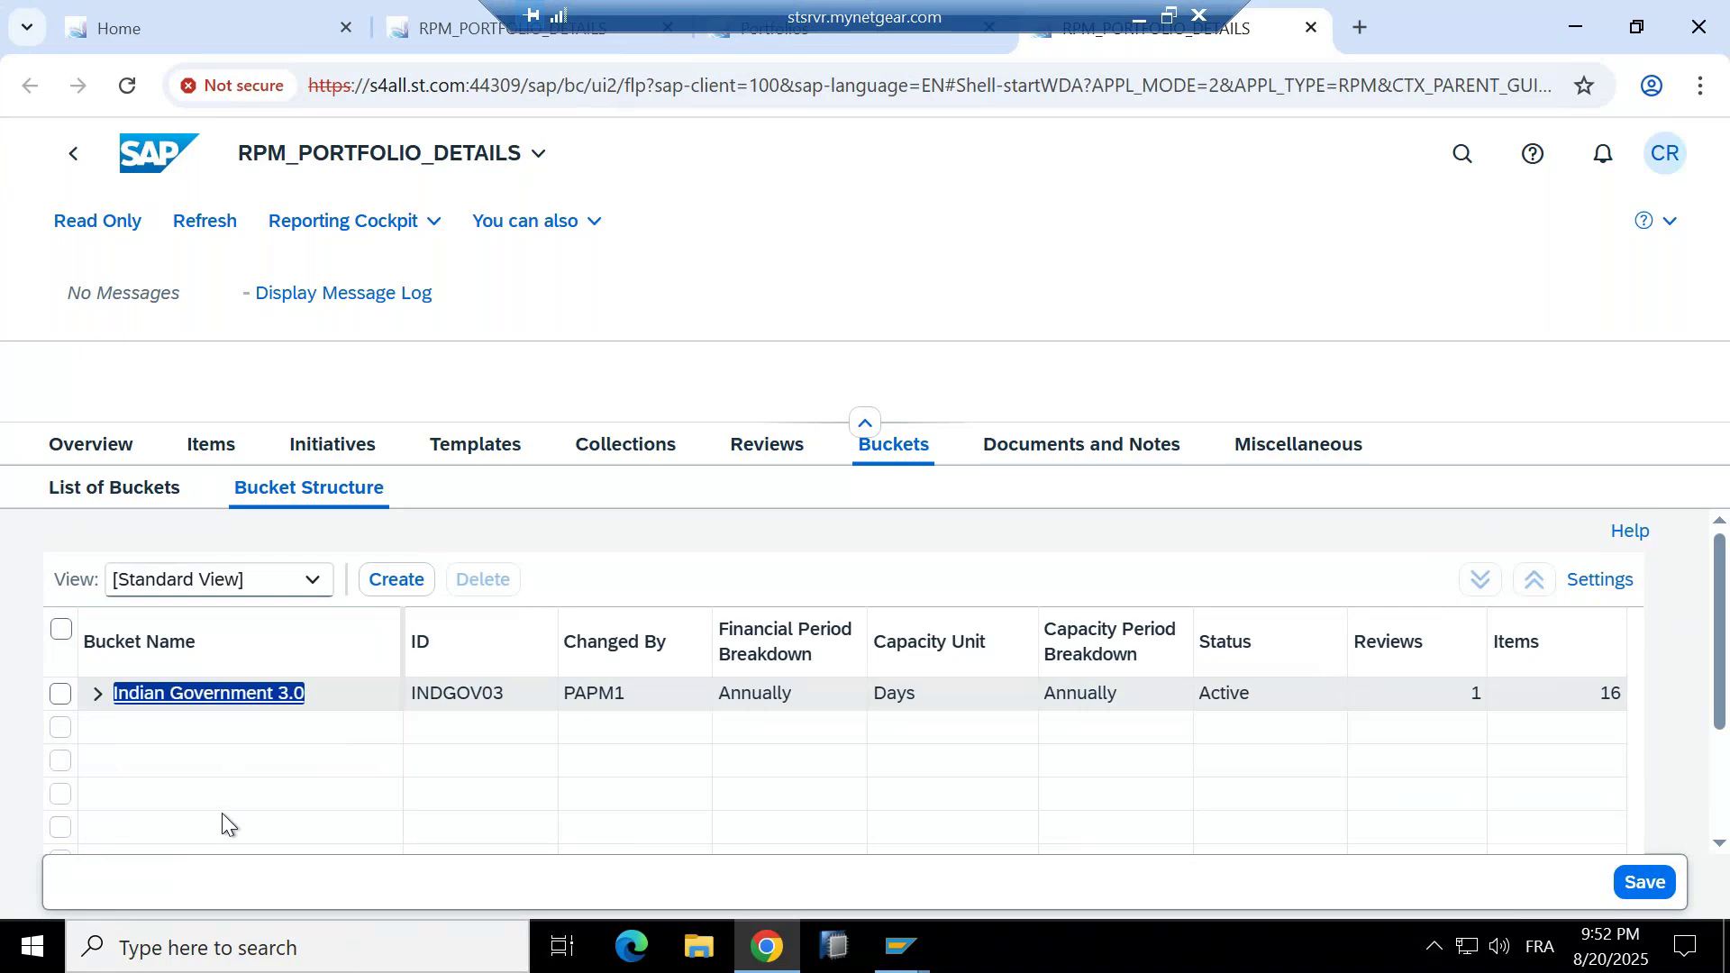
Re-expand Indian Government 3.0, then show the Miscellaneous users list with its single Admin user.
click(97, 694)
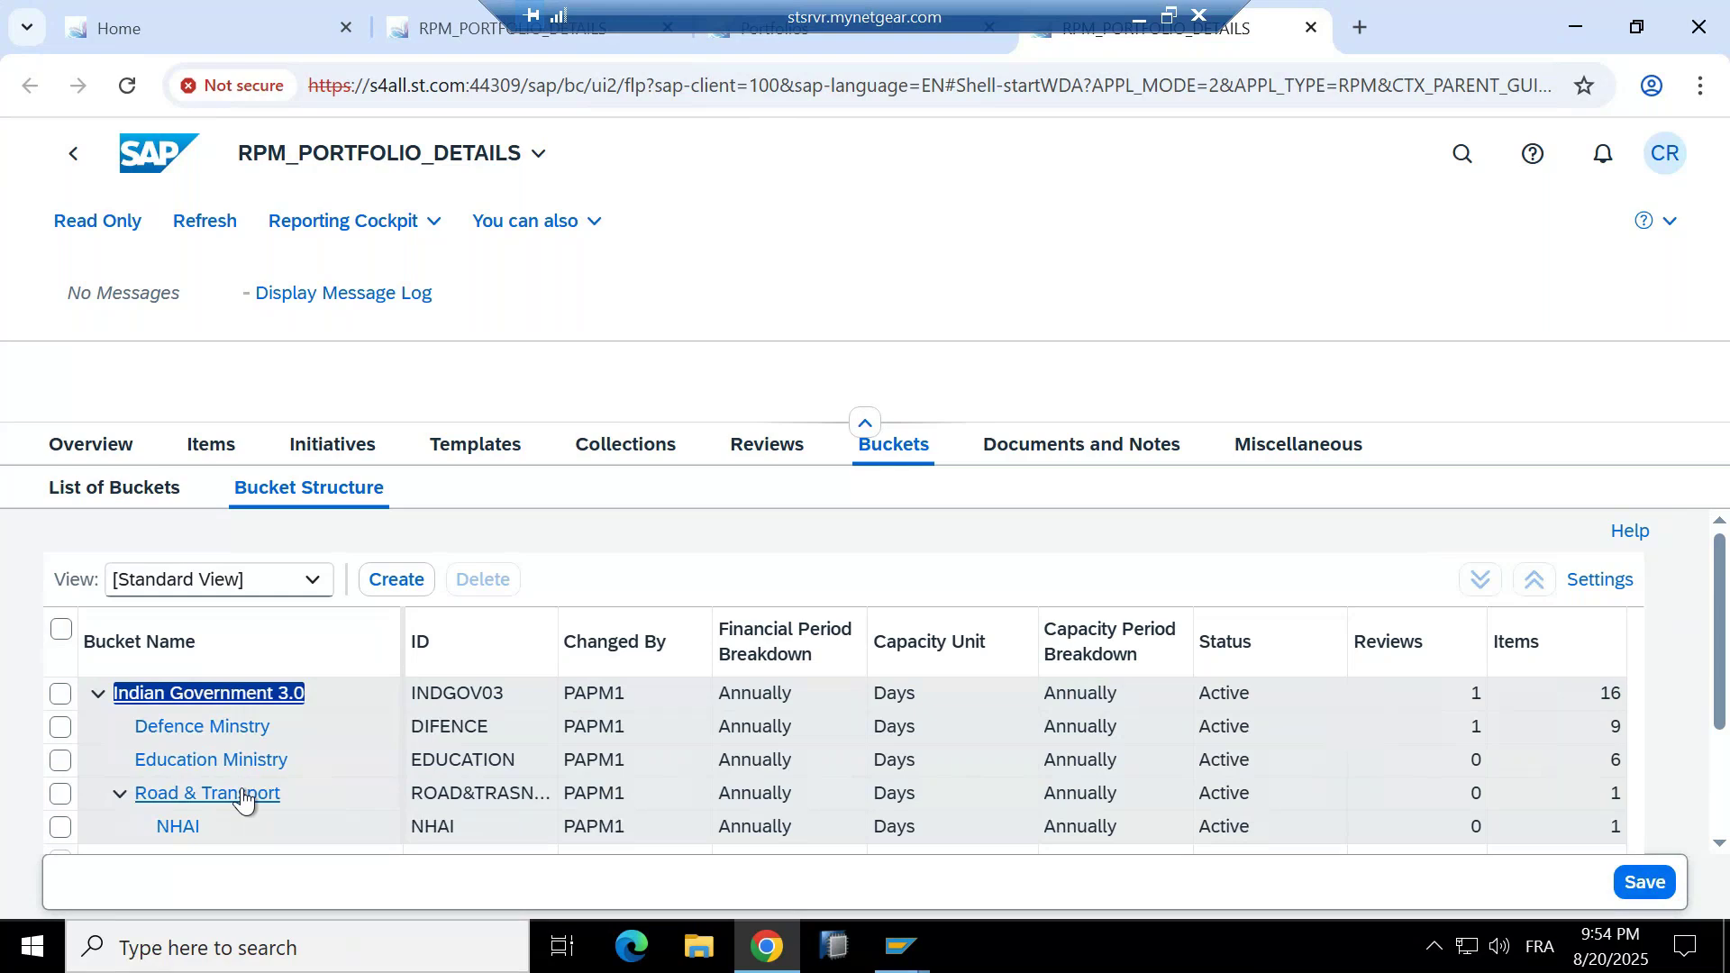
click(1306, 448)
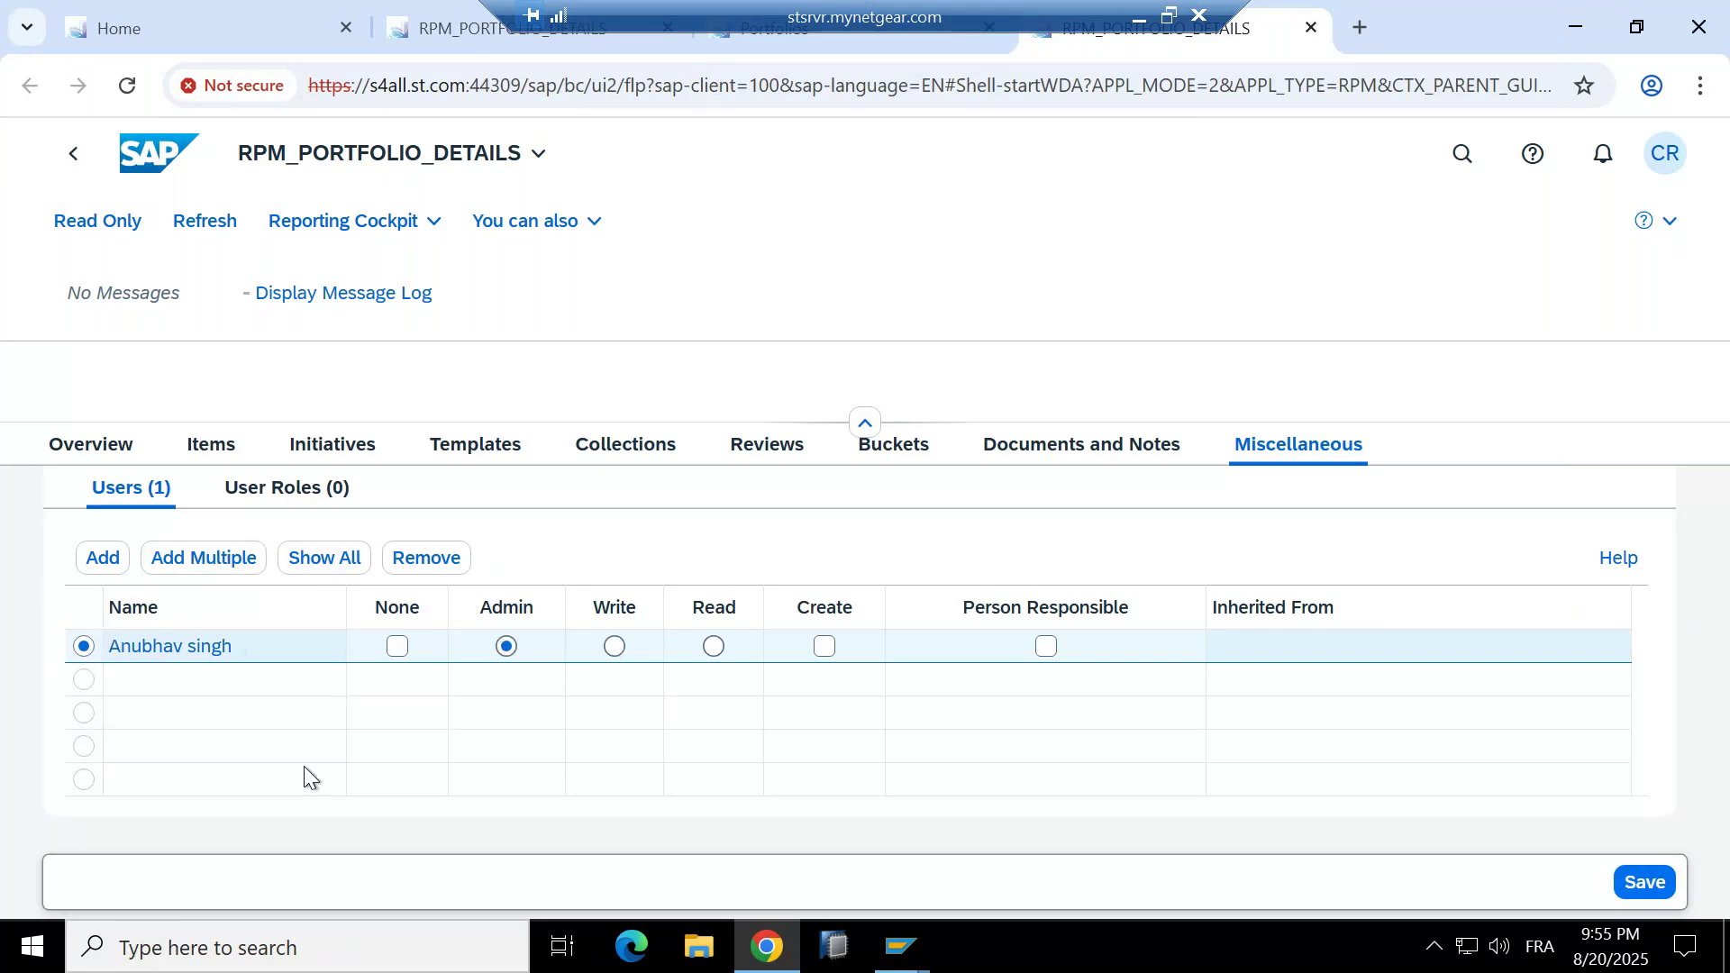
Look up the second user by user ID and assign them to the portfolio with Read authorization.
click(102, 557)
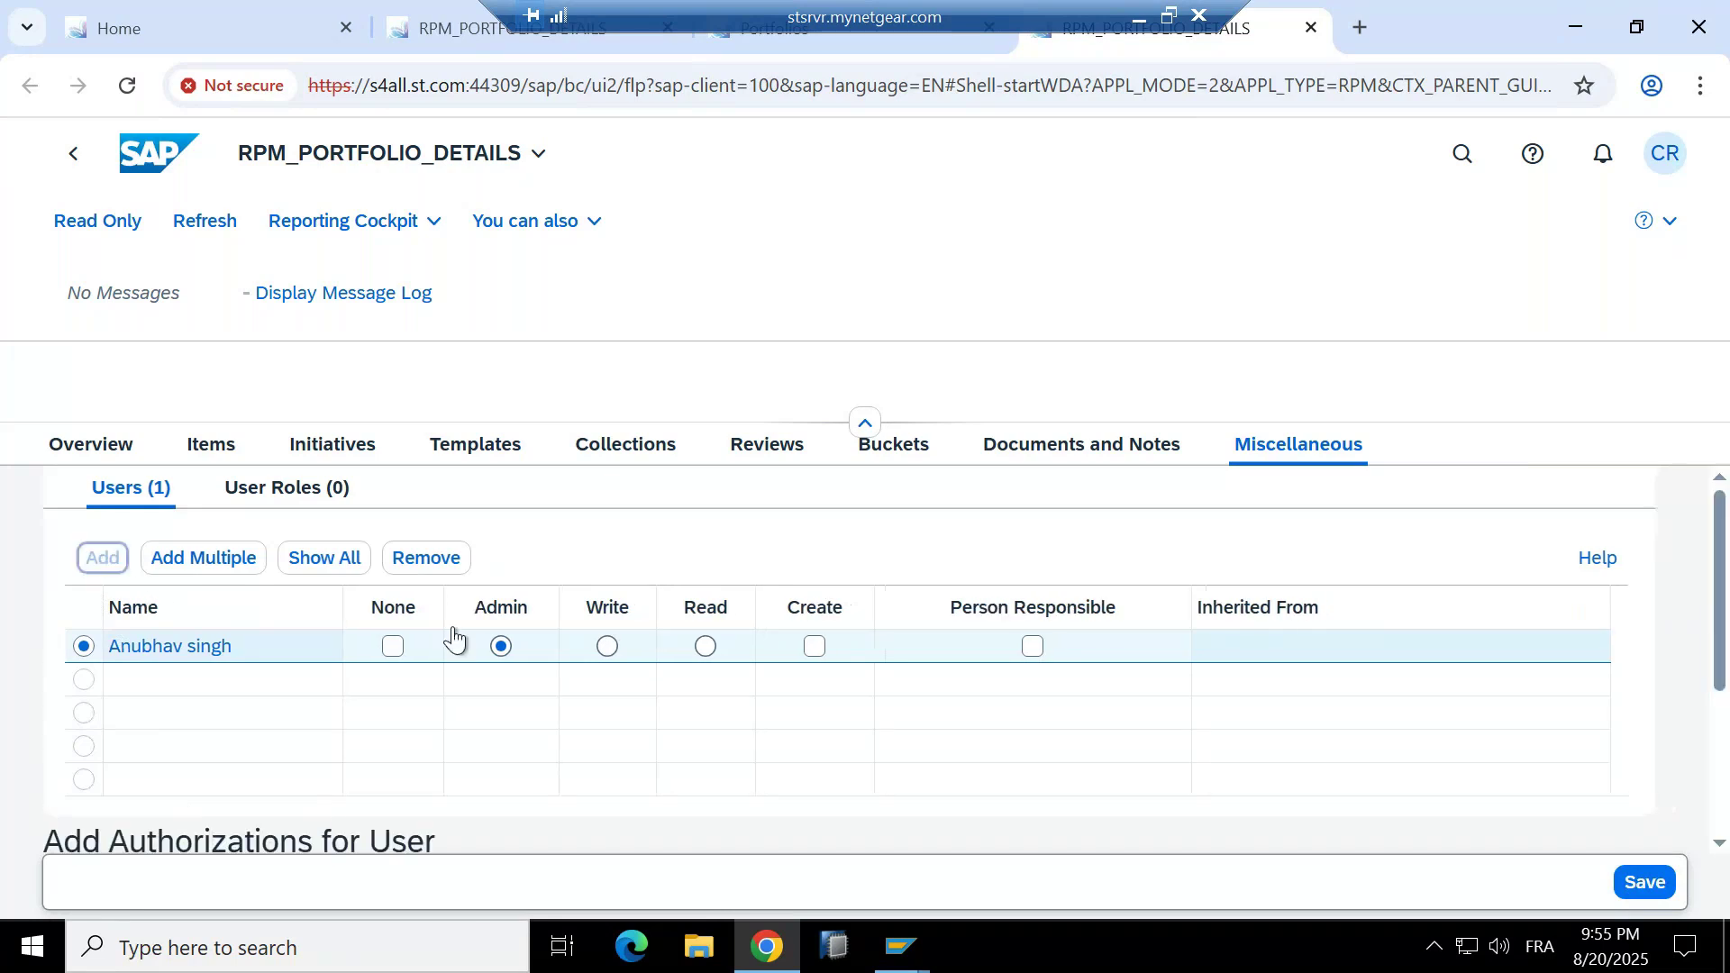
scroll(456, 635, down, 3)
click(287, 619)
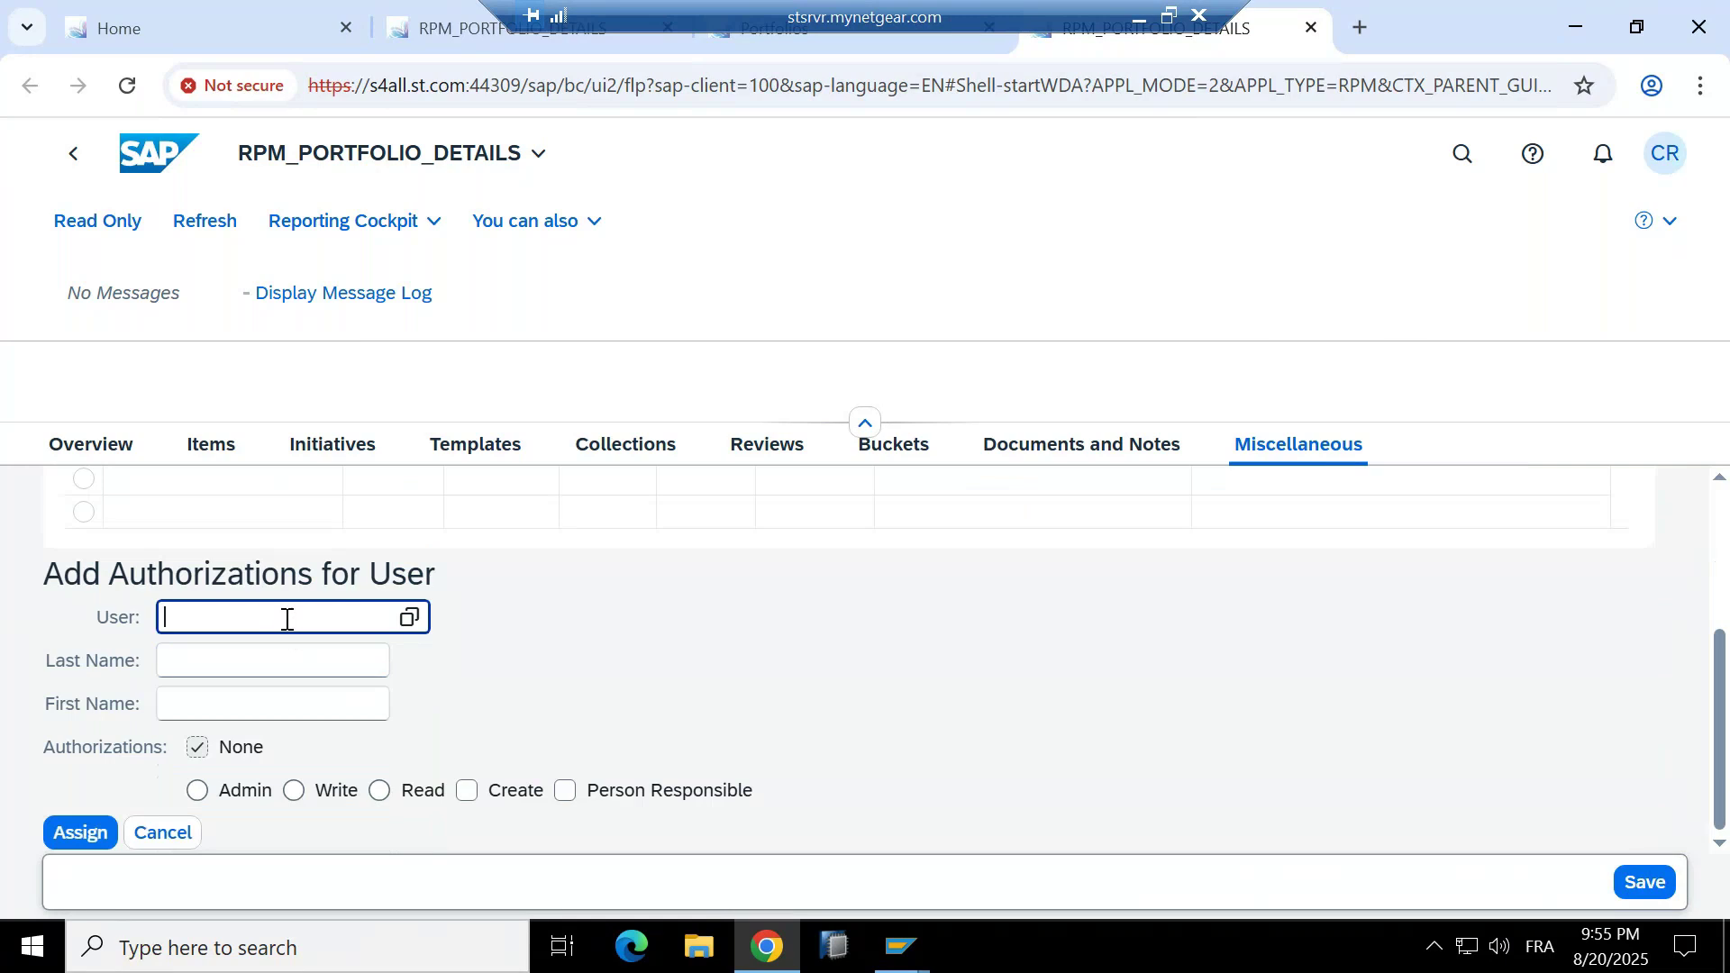
text(PAPM10)
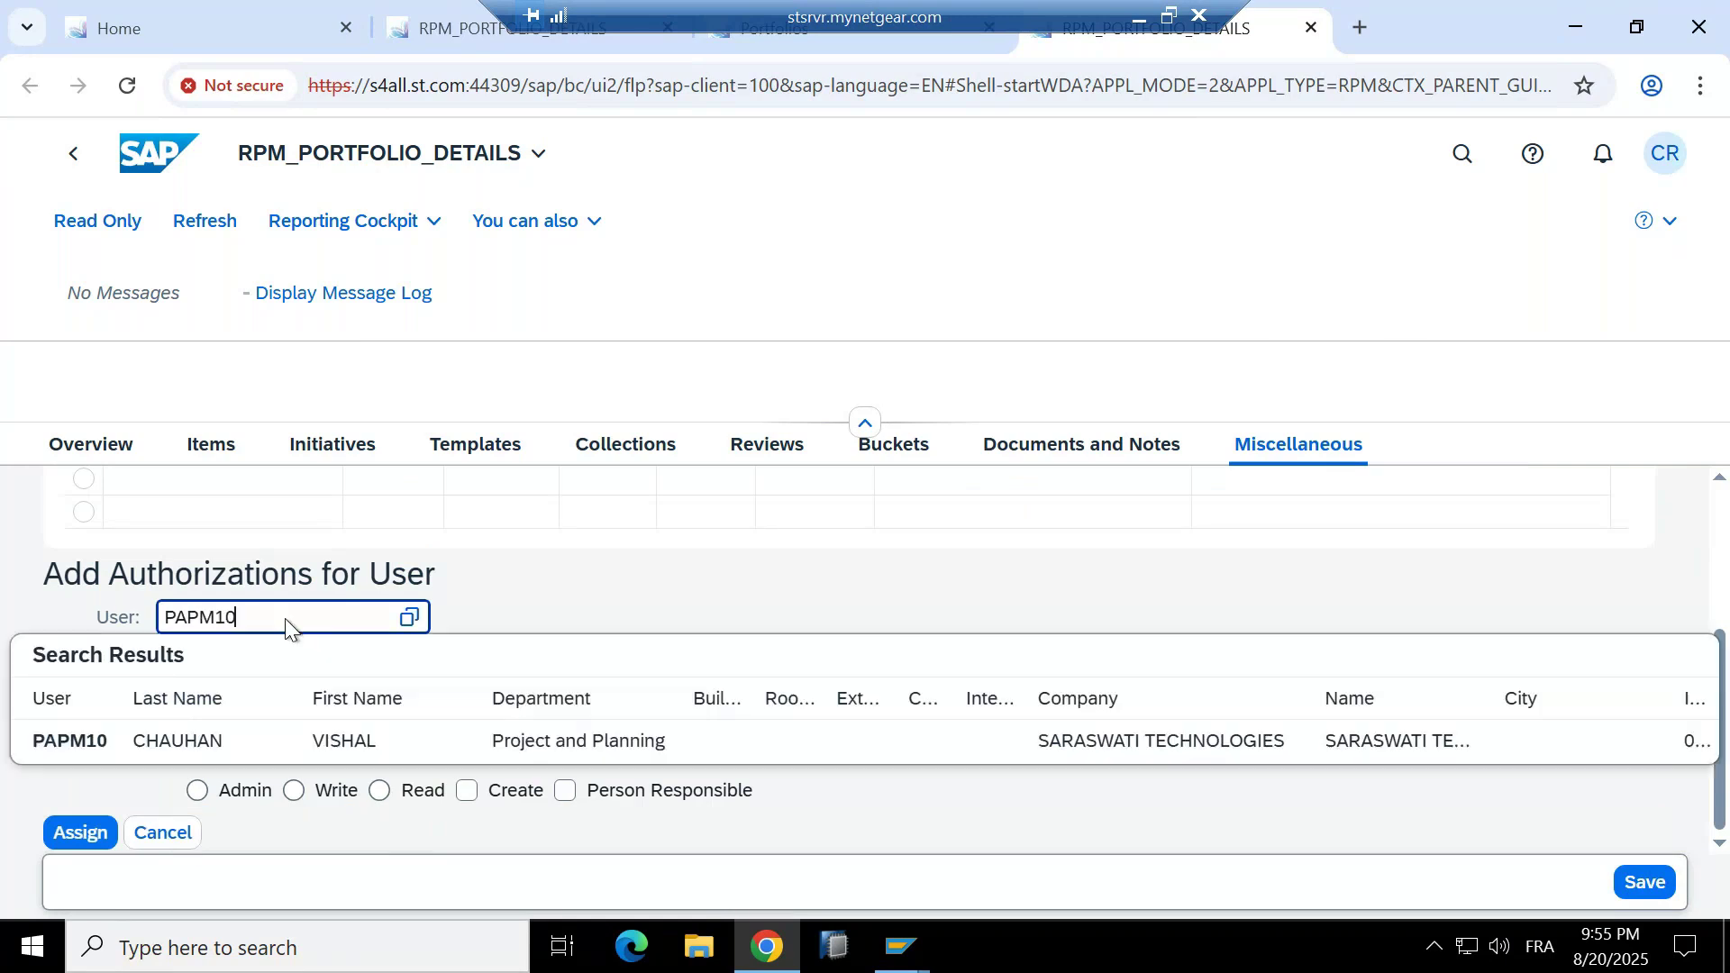
click(256, 744)
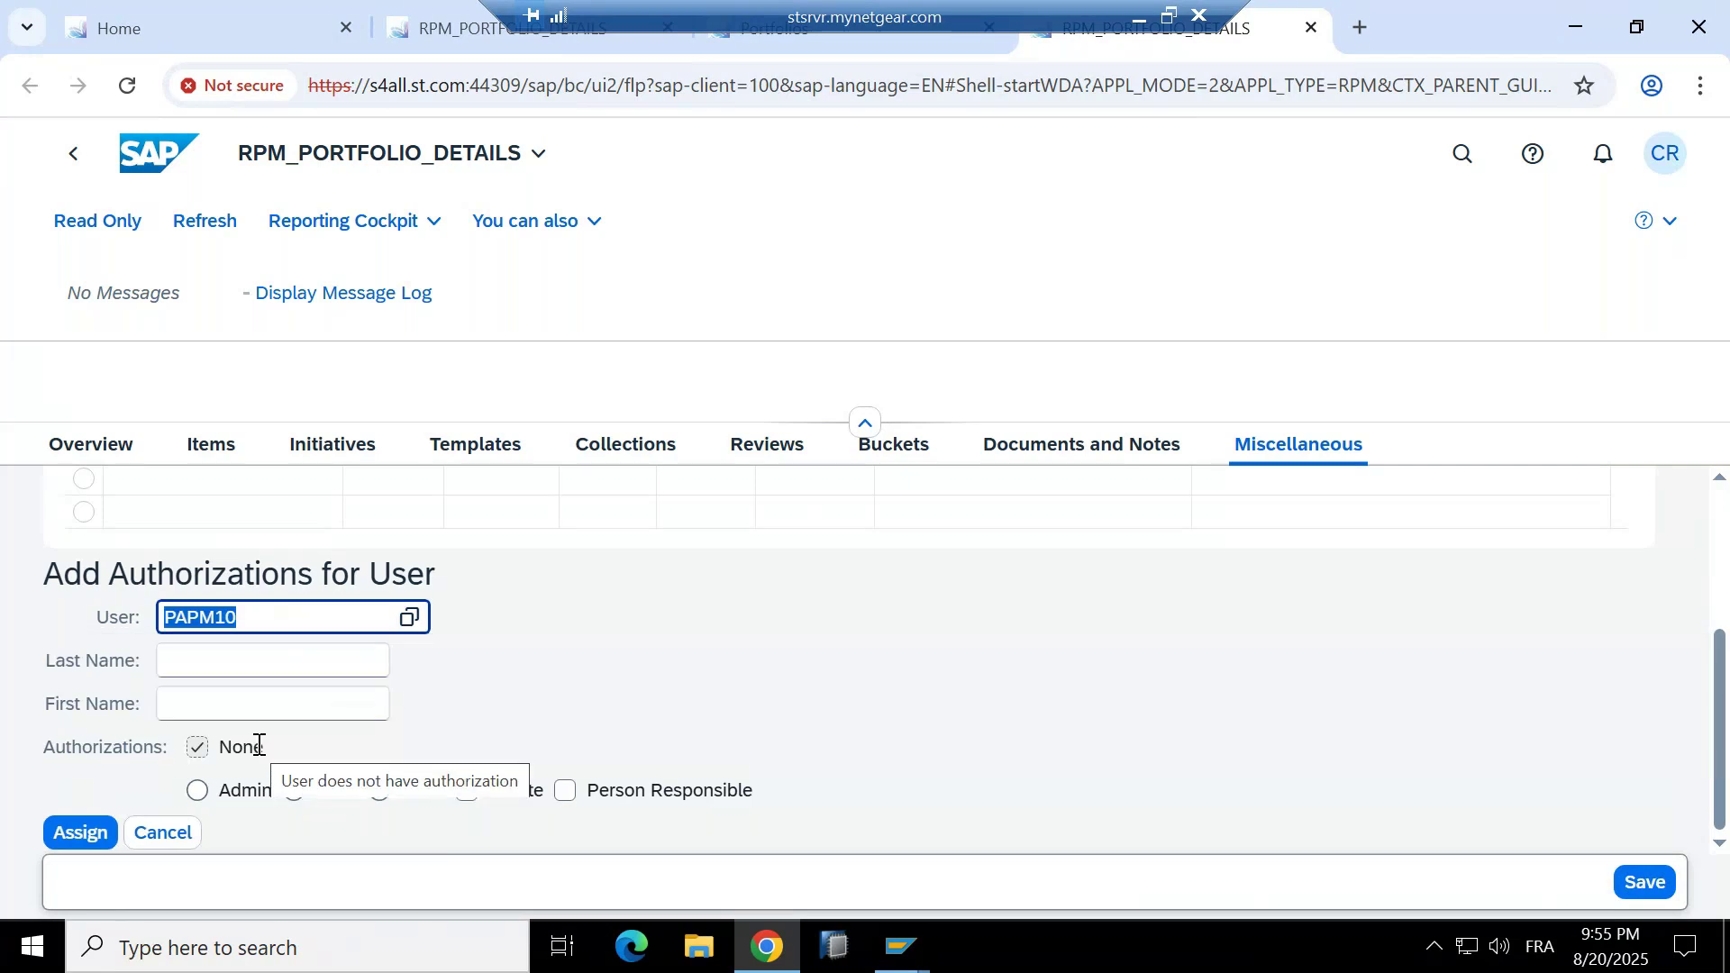
click(518, 721)
click(380, 790)
click(80, 833)
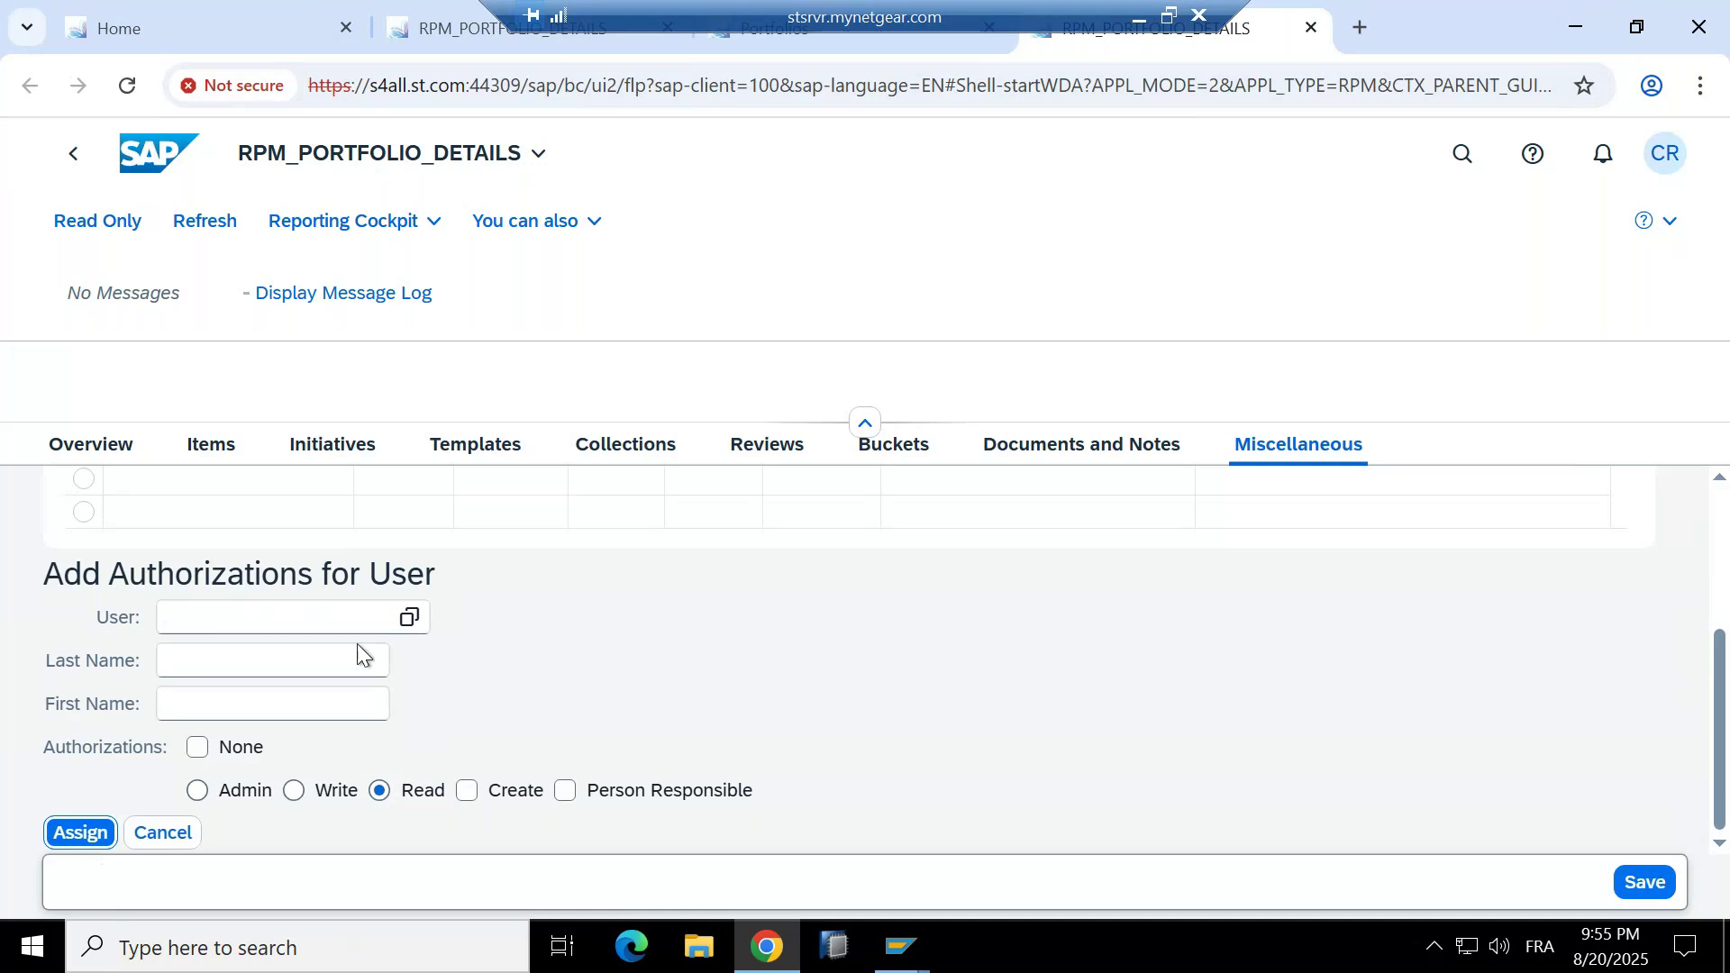
scroll(213, 611, up, 3)
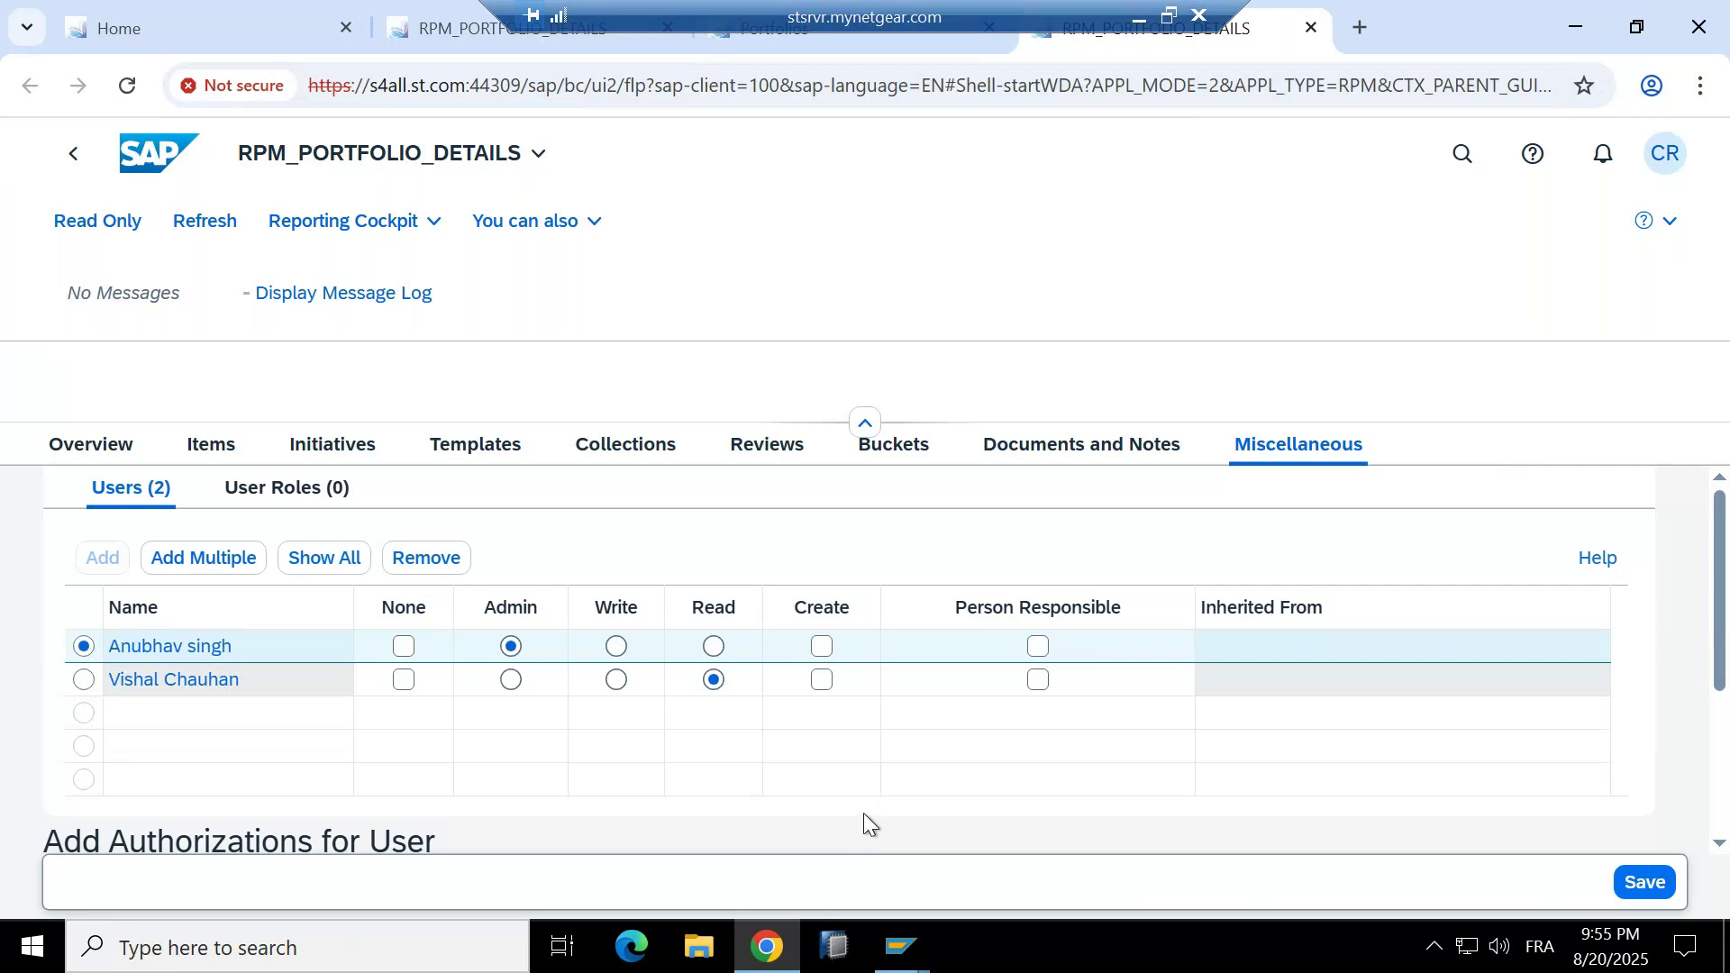
Mark the second user as Person Responsible, save the portfolio, and show the User Roles list.
click(1038, 680)
click(1640, 885)
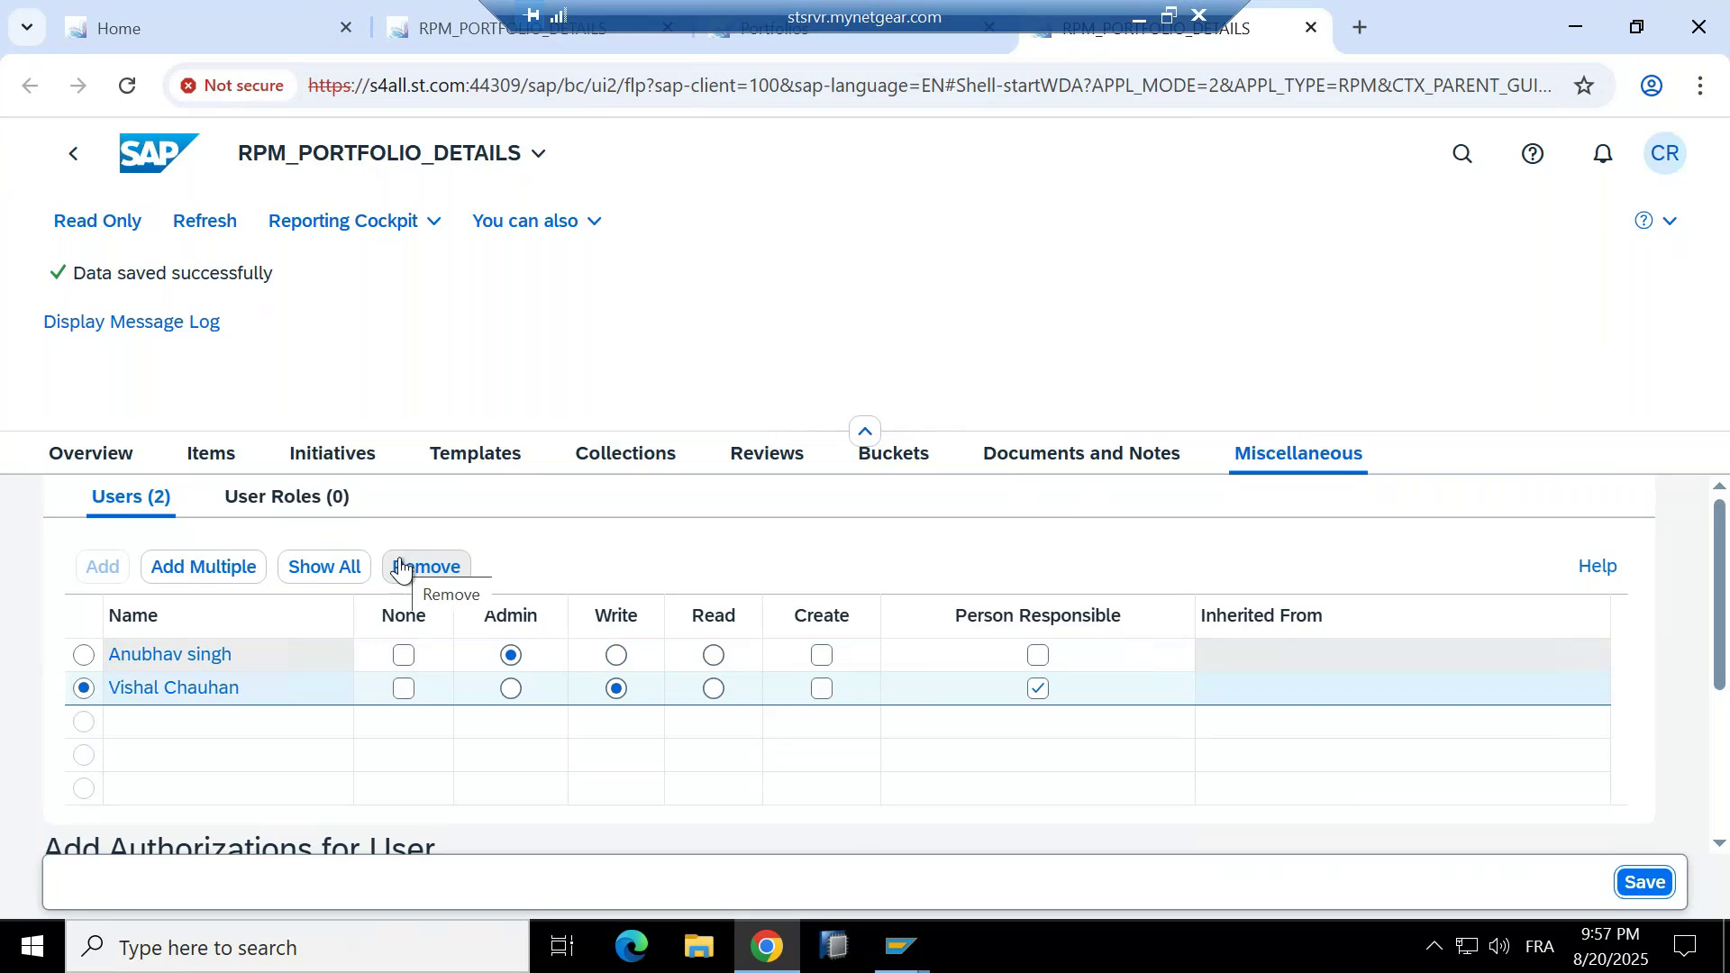
click(250, 492)
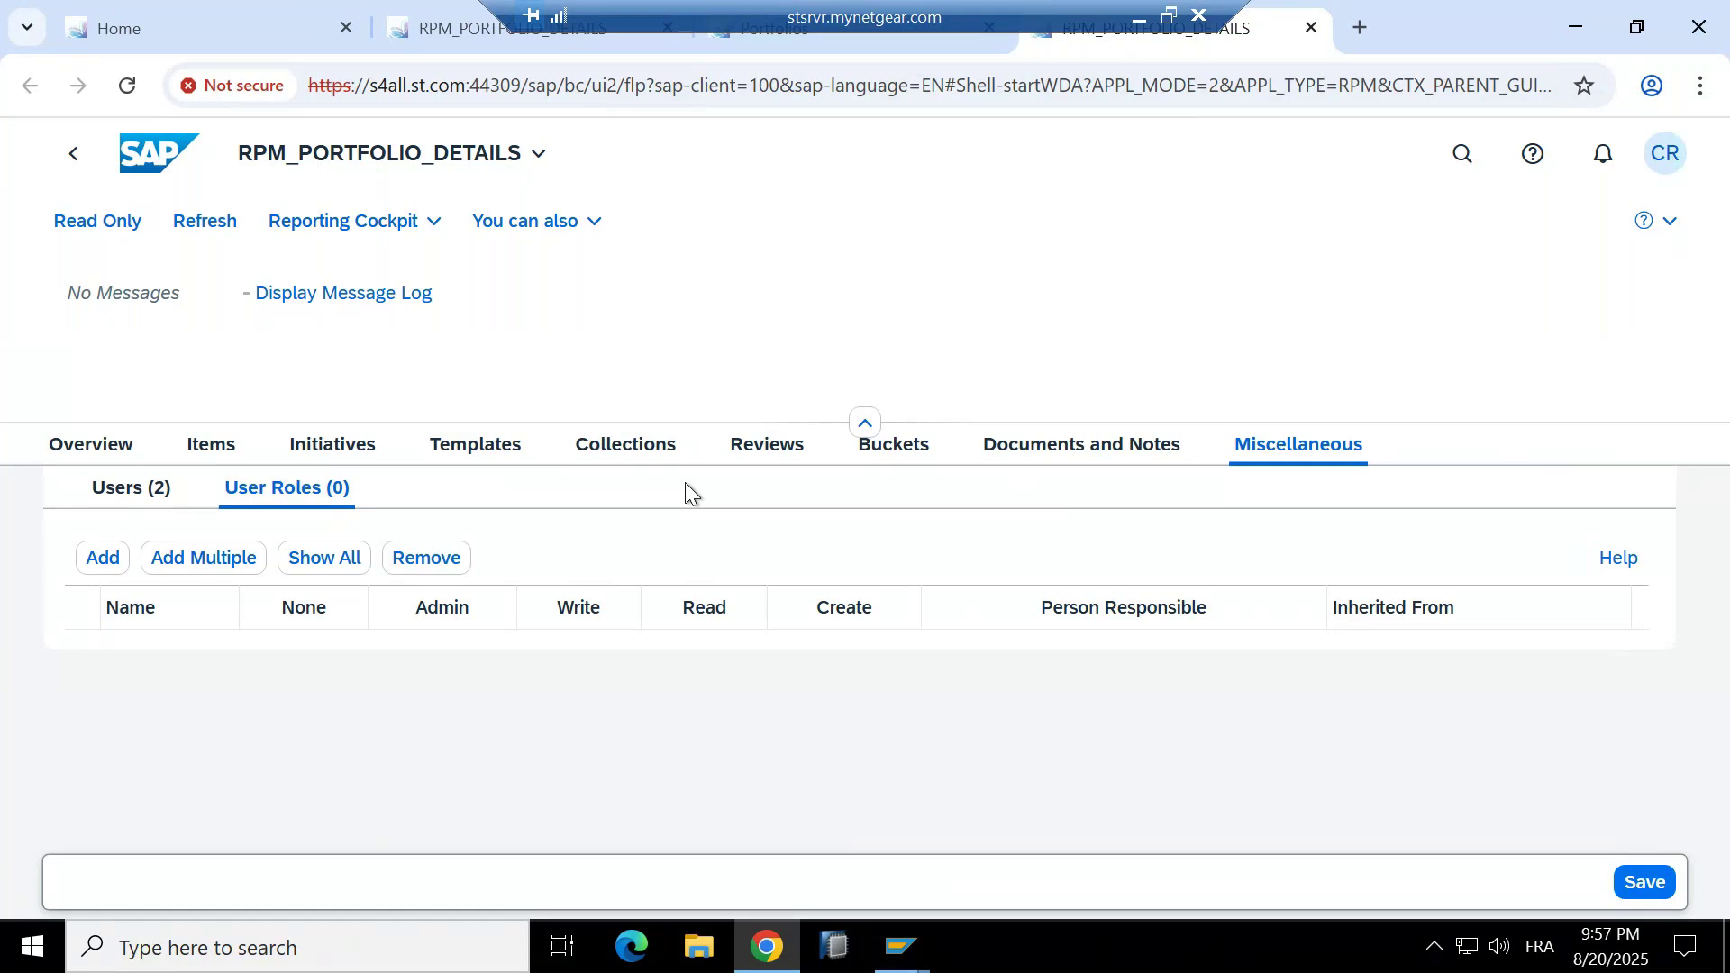
Assign role /BSNAGT/ALL (FSN Connector All) to the portfolio with Read authorization and save.
click(121, 568)
click(414, 721)
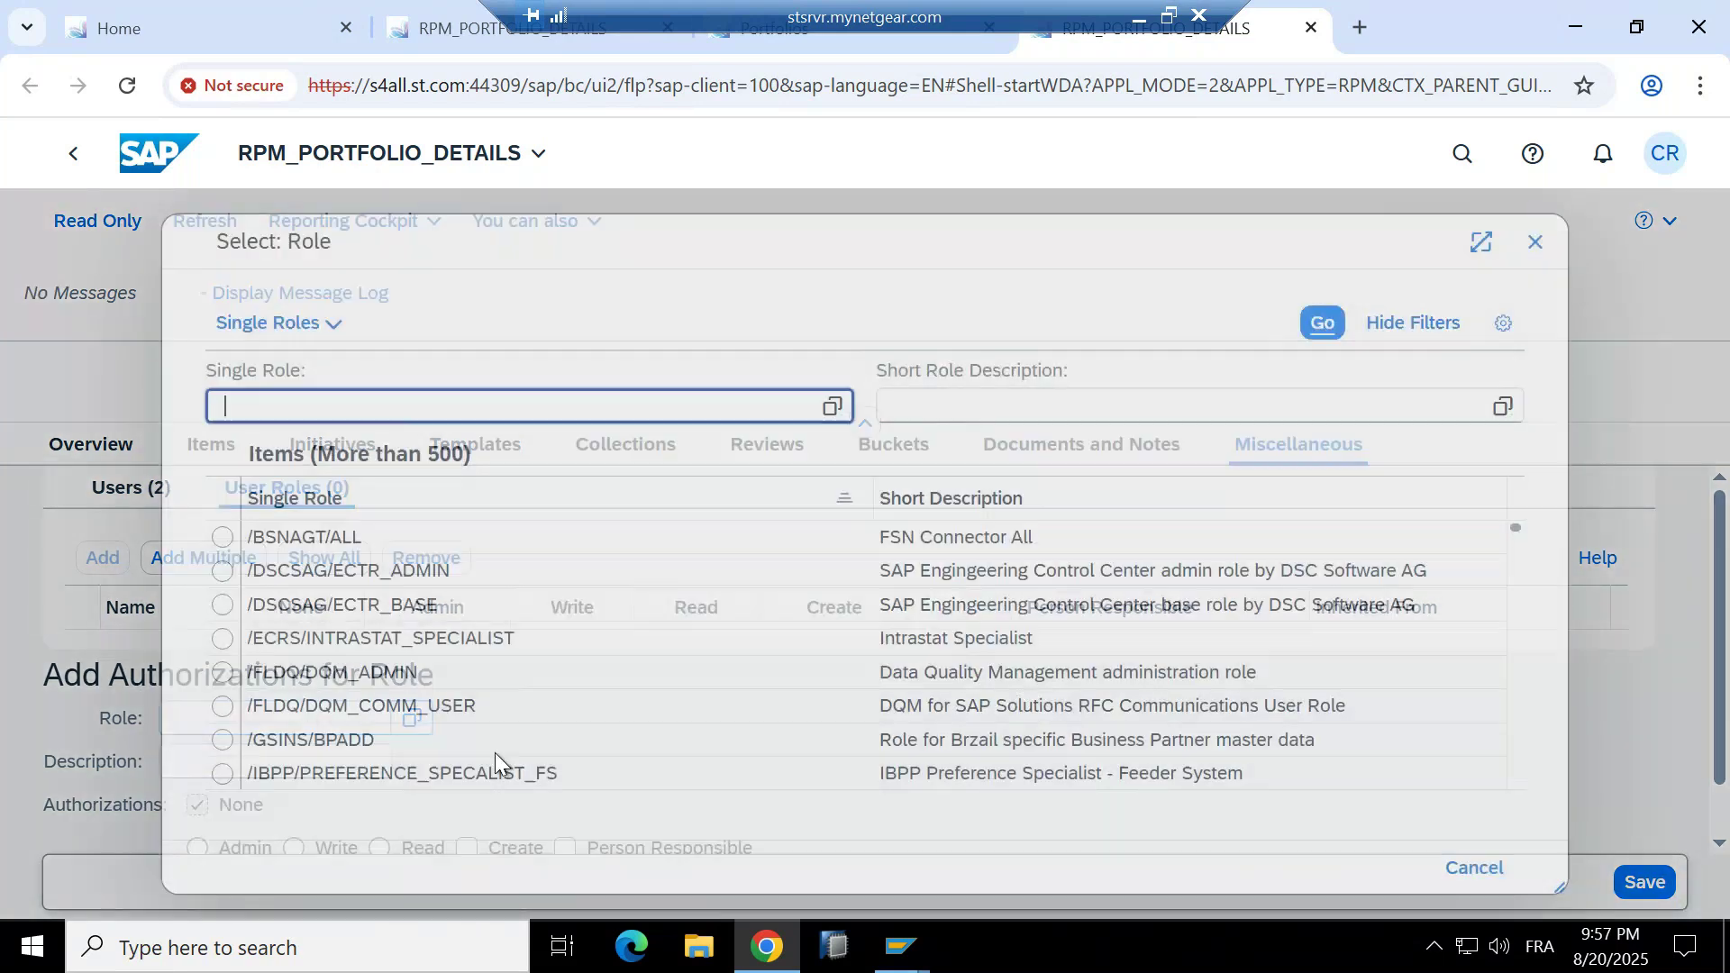
click(307, 537)
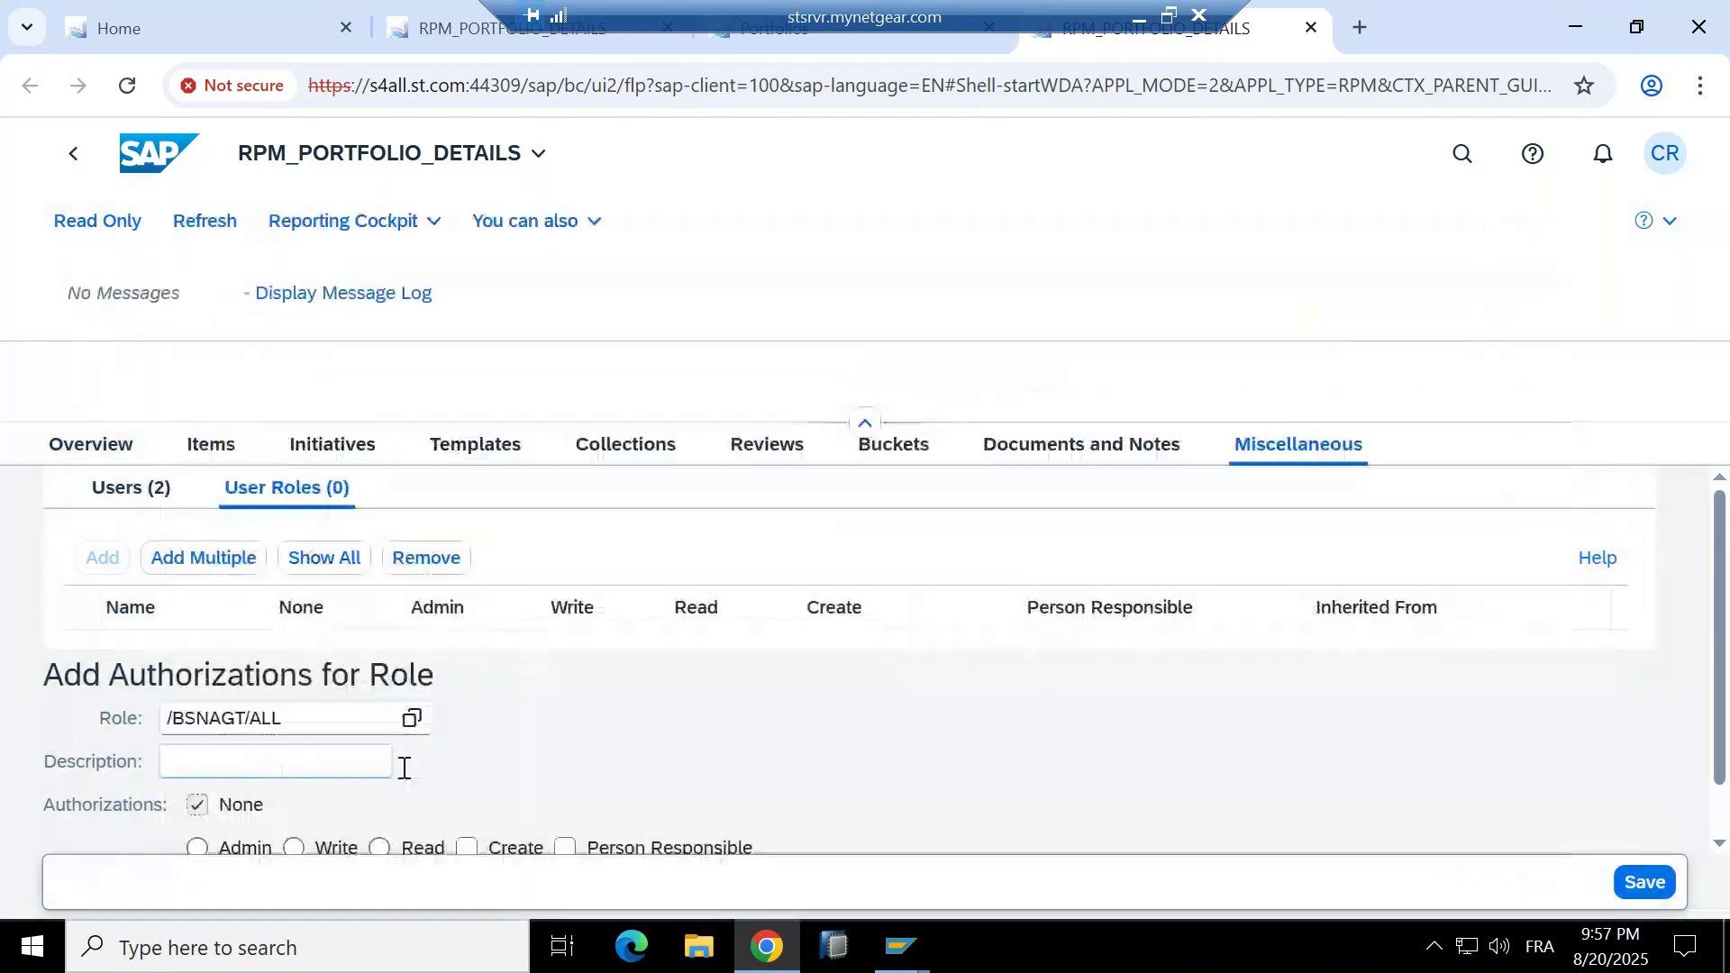
scroll(404, 768, down, 2)
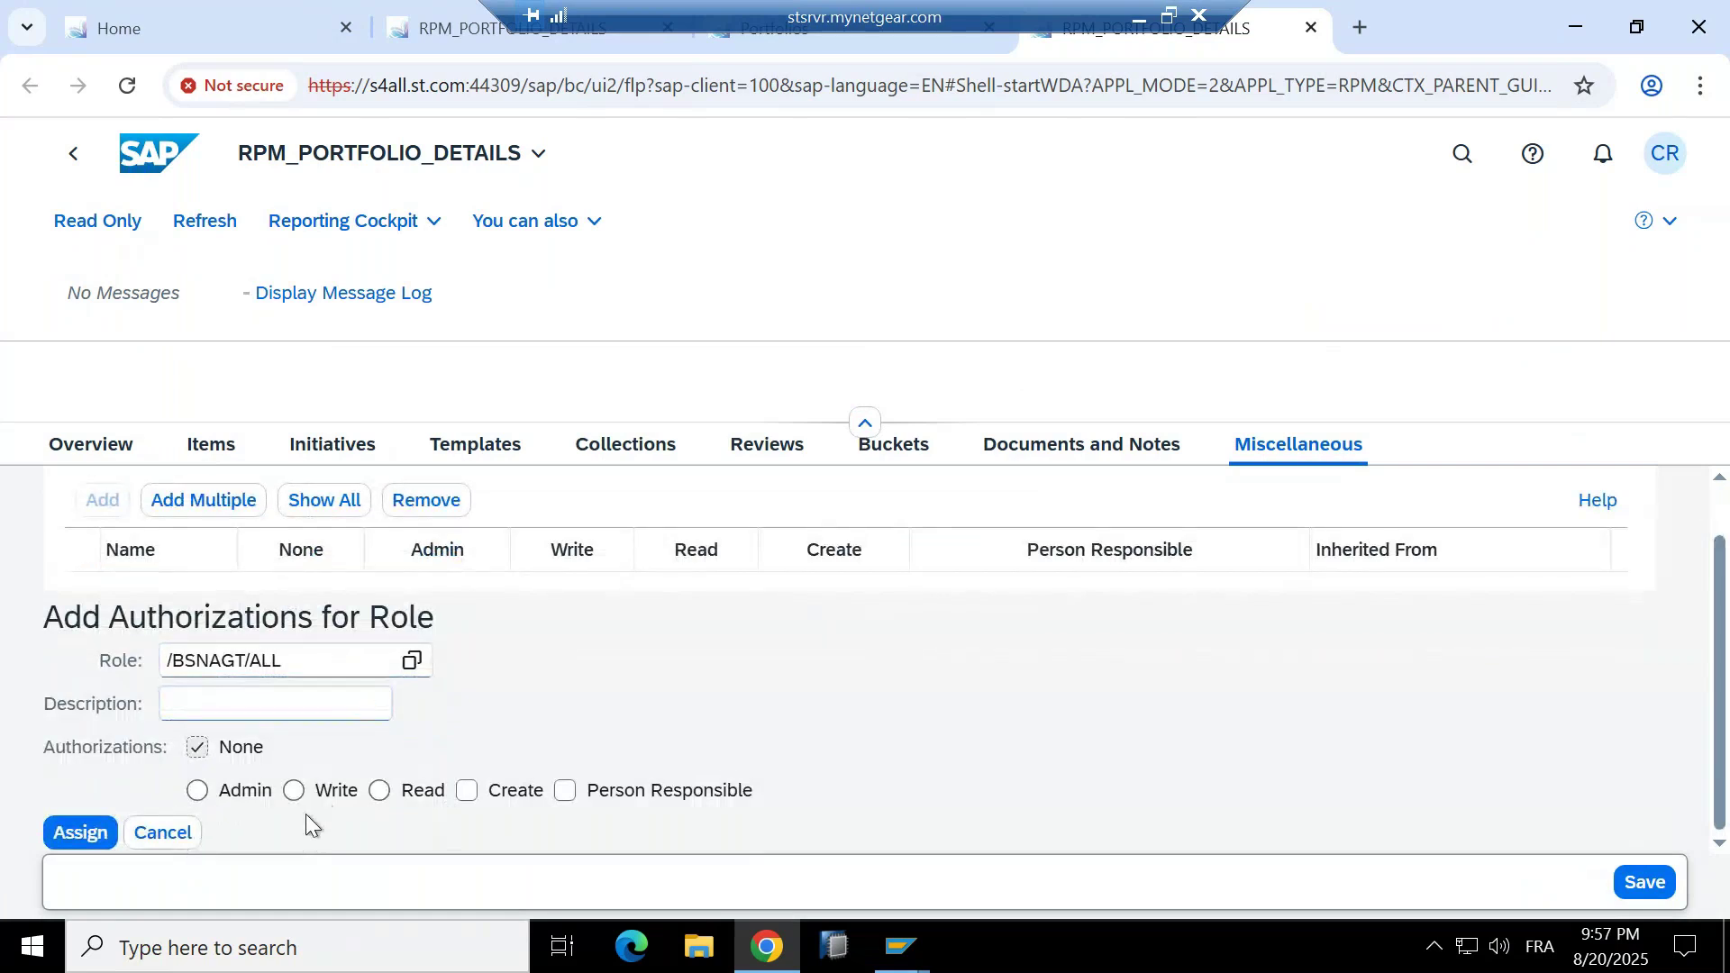
click(379, 803)
click(1645, 882)
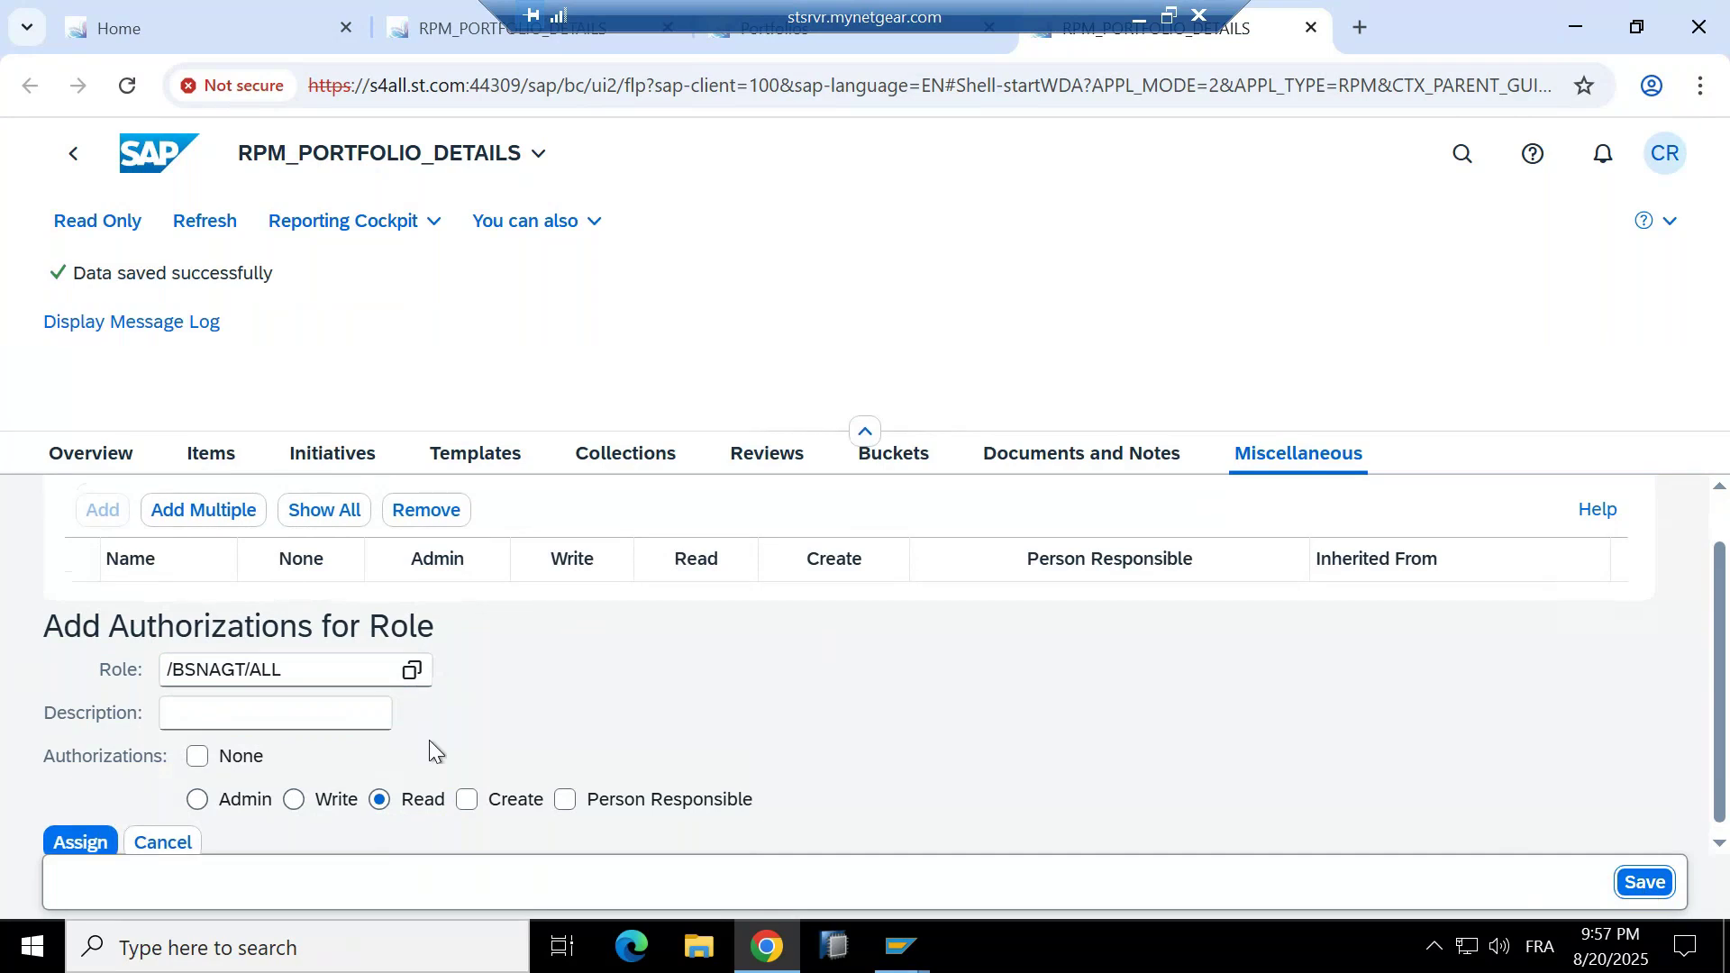
scroll(420, 581, up, 1)
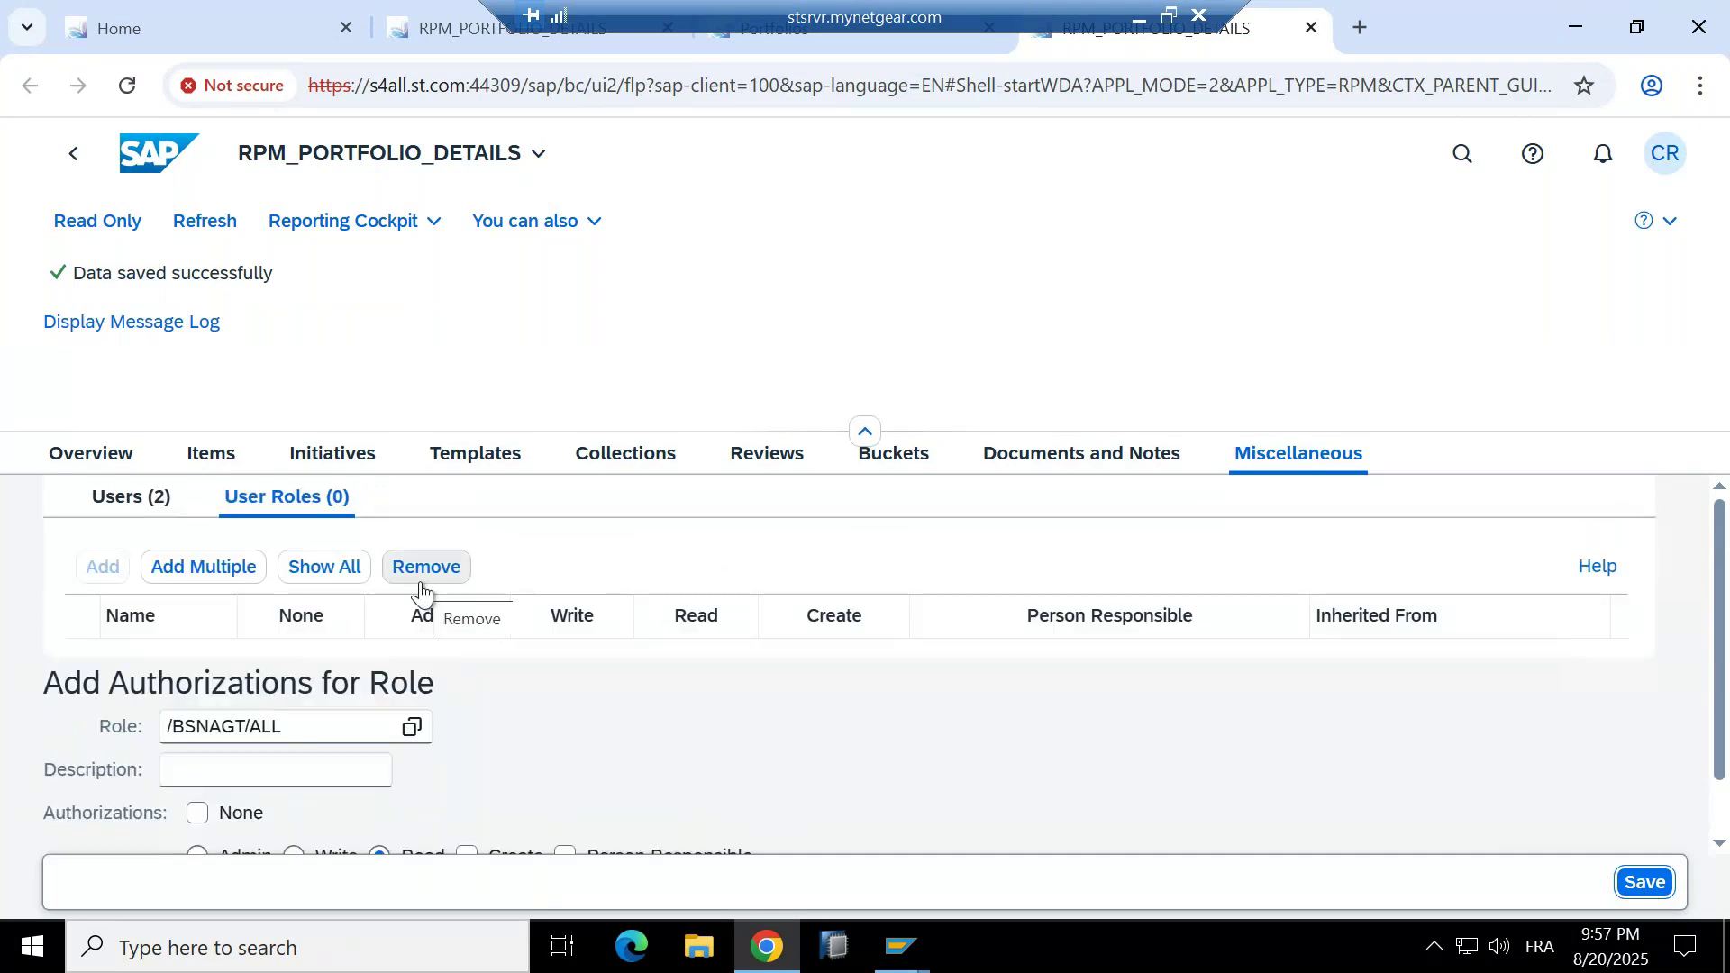
scroll(420, 592, down, 1)
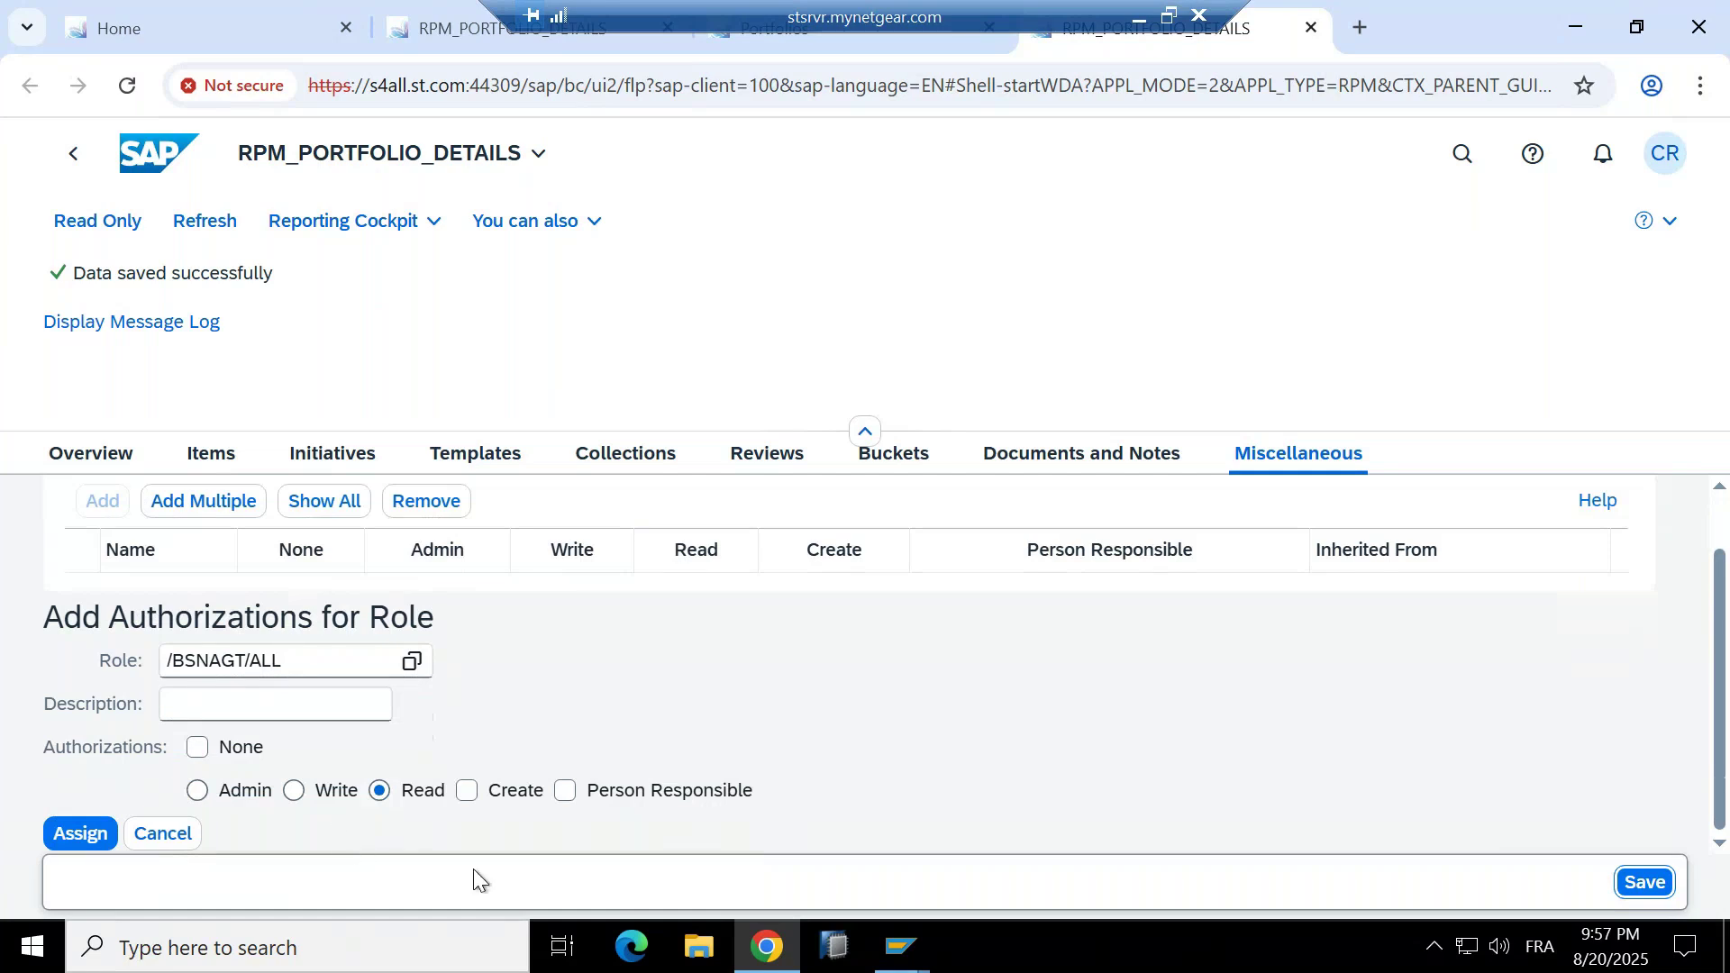
scroll(386, 694, up, 1)
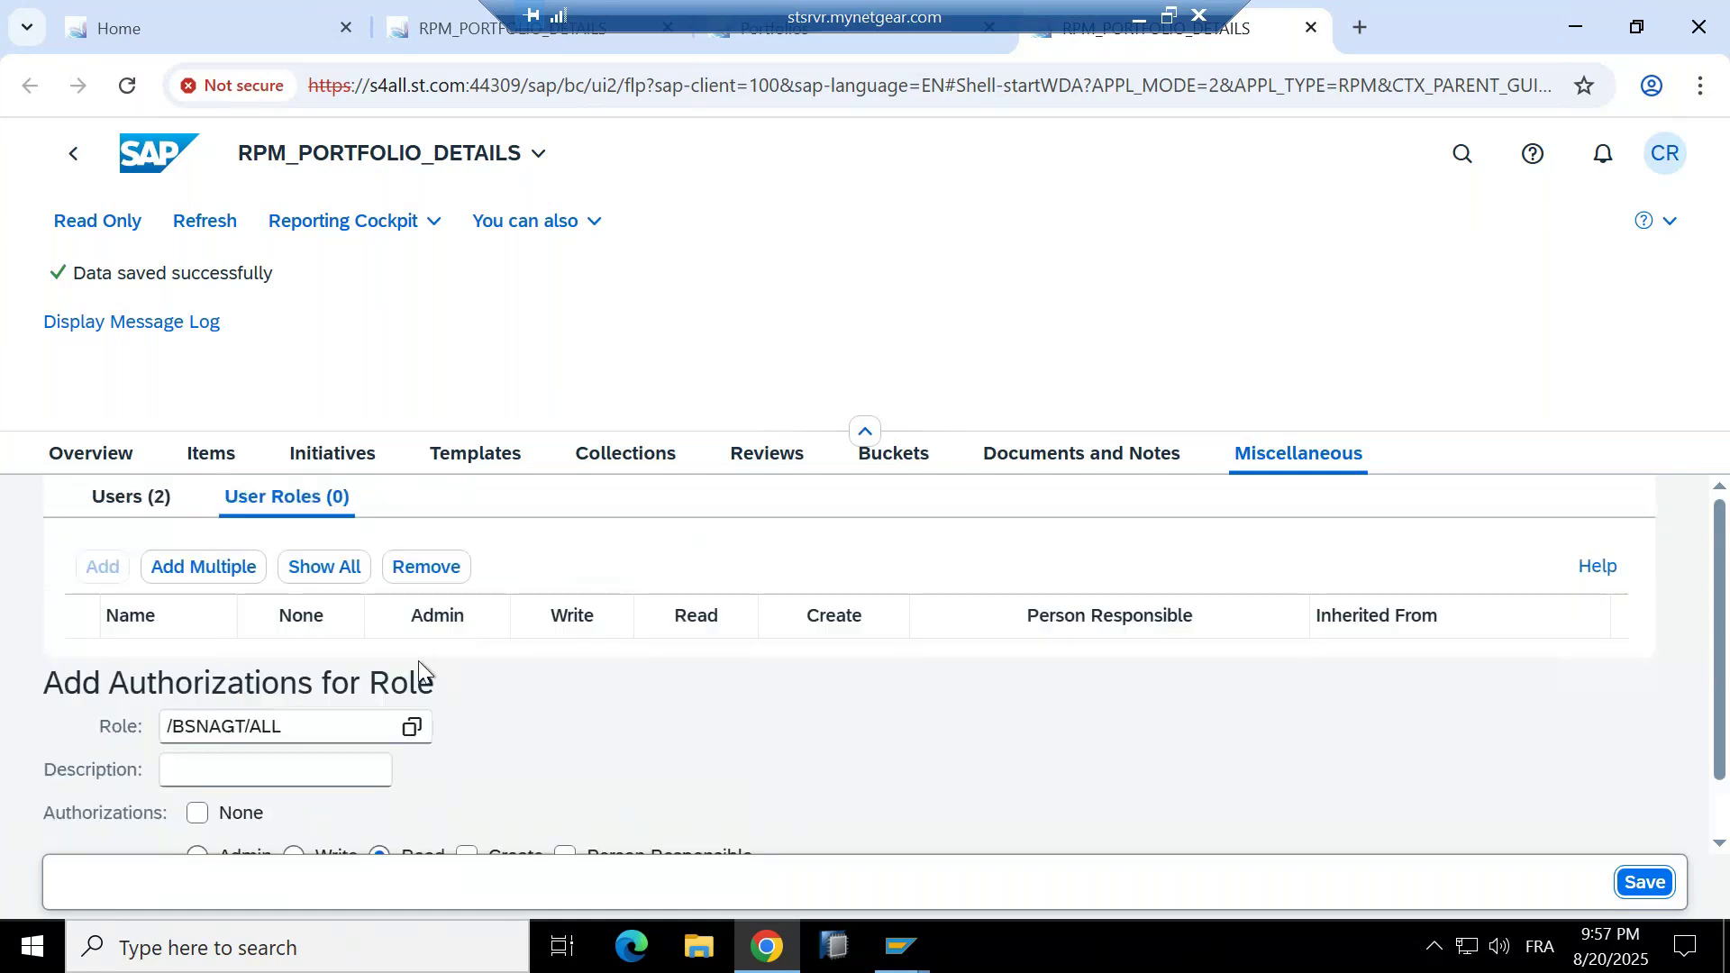
scroll(611, 706, down, 1)
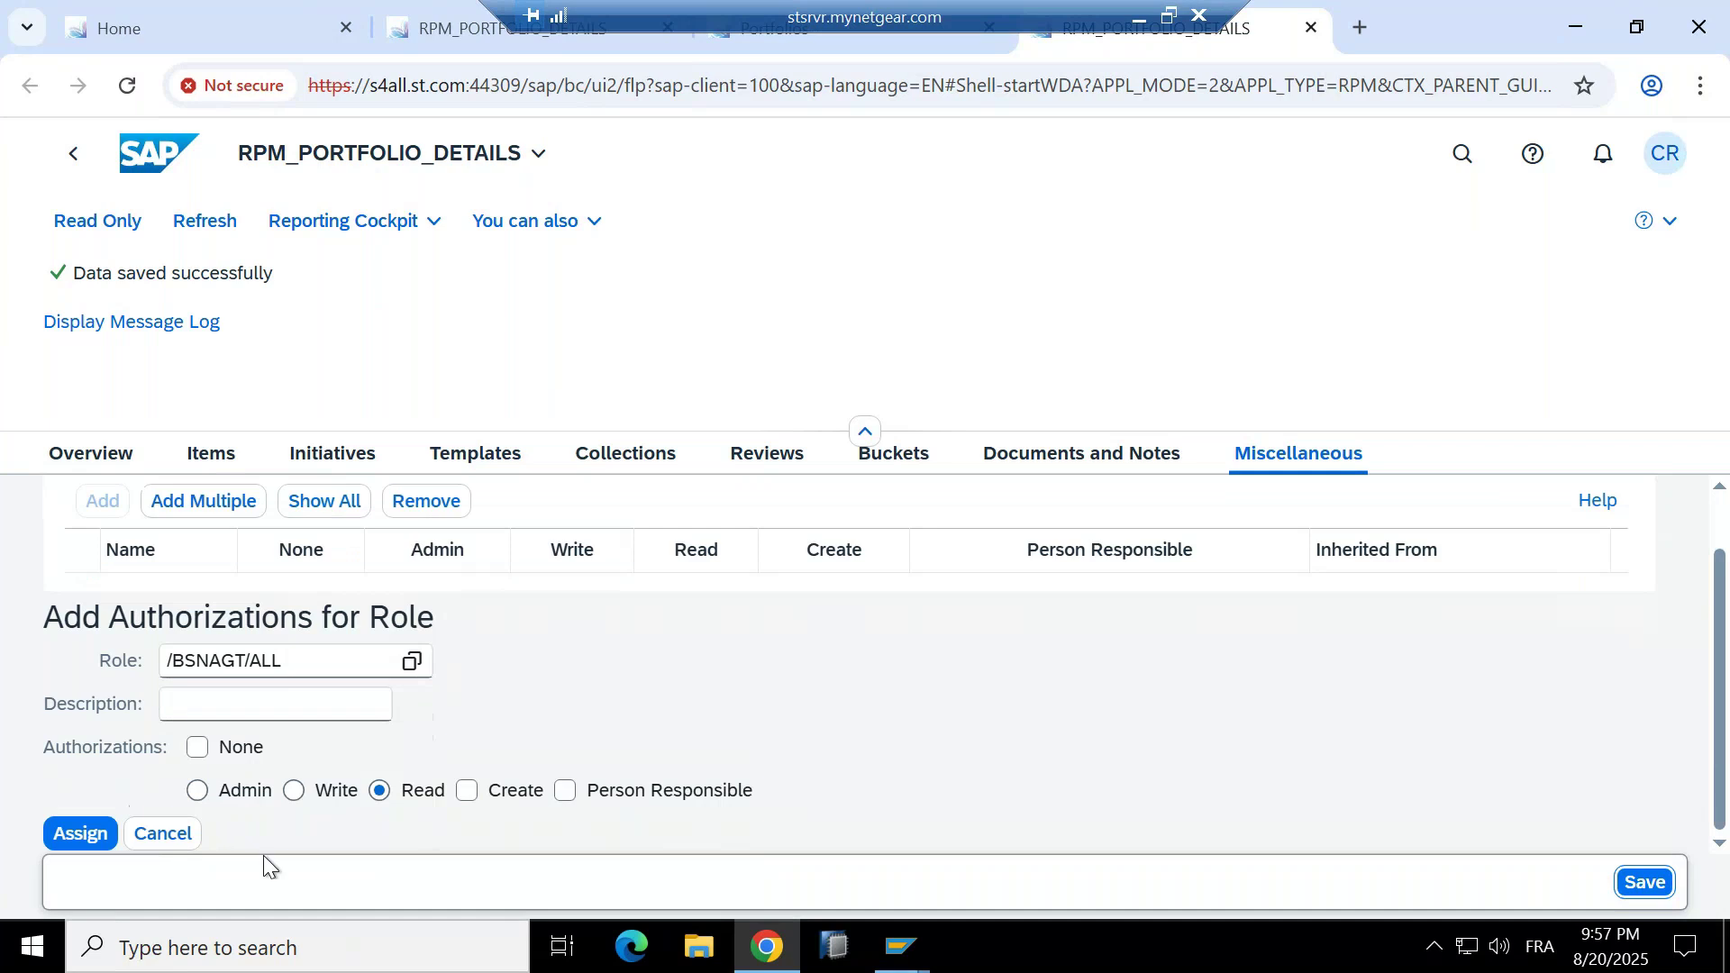
click(81, 834)
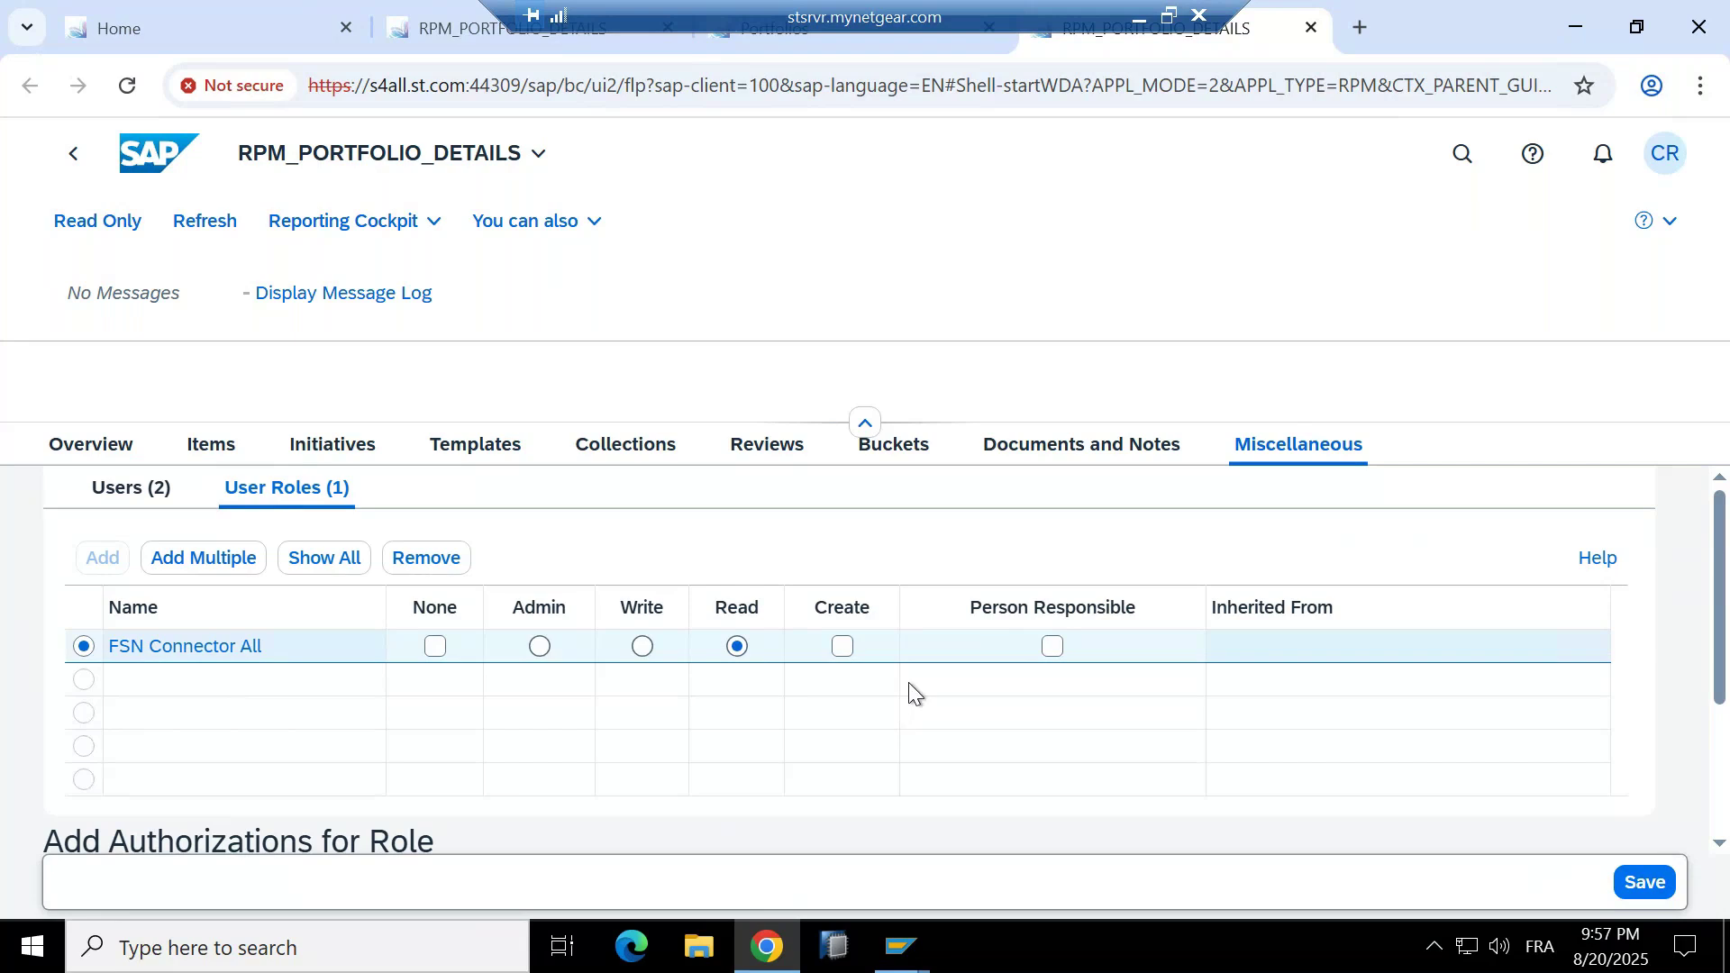
click(1652, 882)
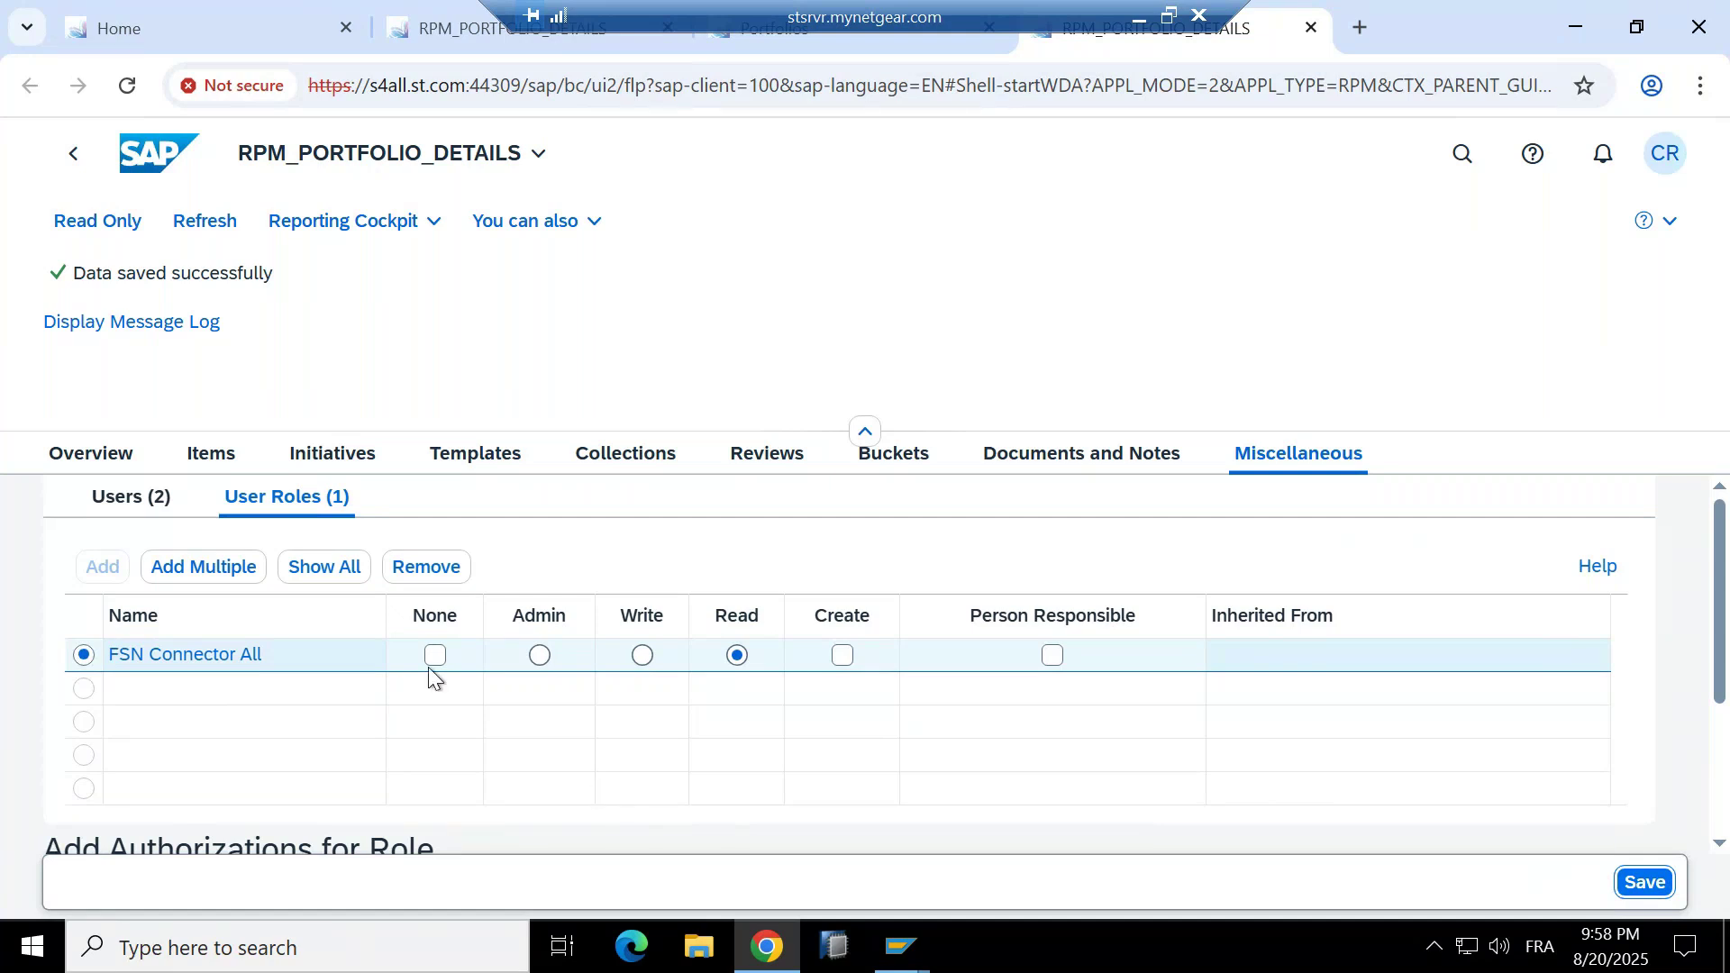
Open FSN Connector All's details, copy its role ID /BSNAGT/ALL, and switch to SAP Easy Access.
scroll(429, 674, down, 2)
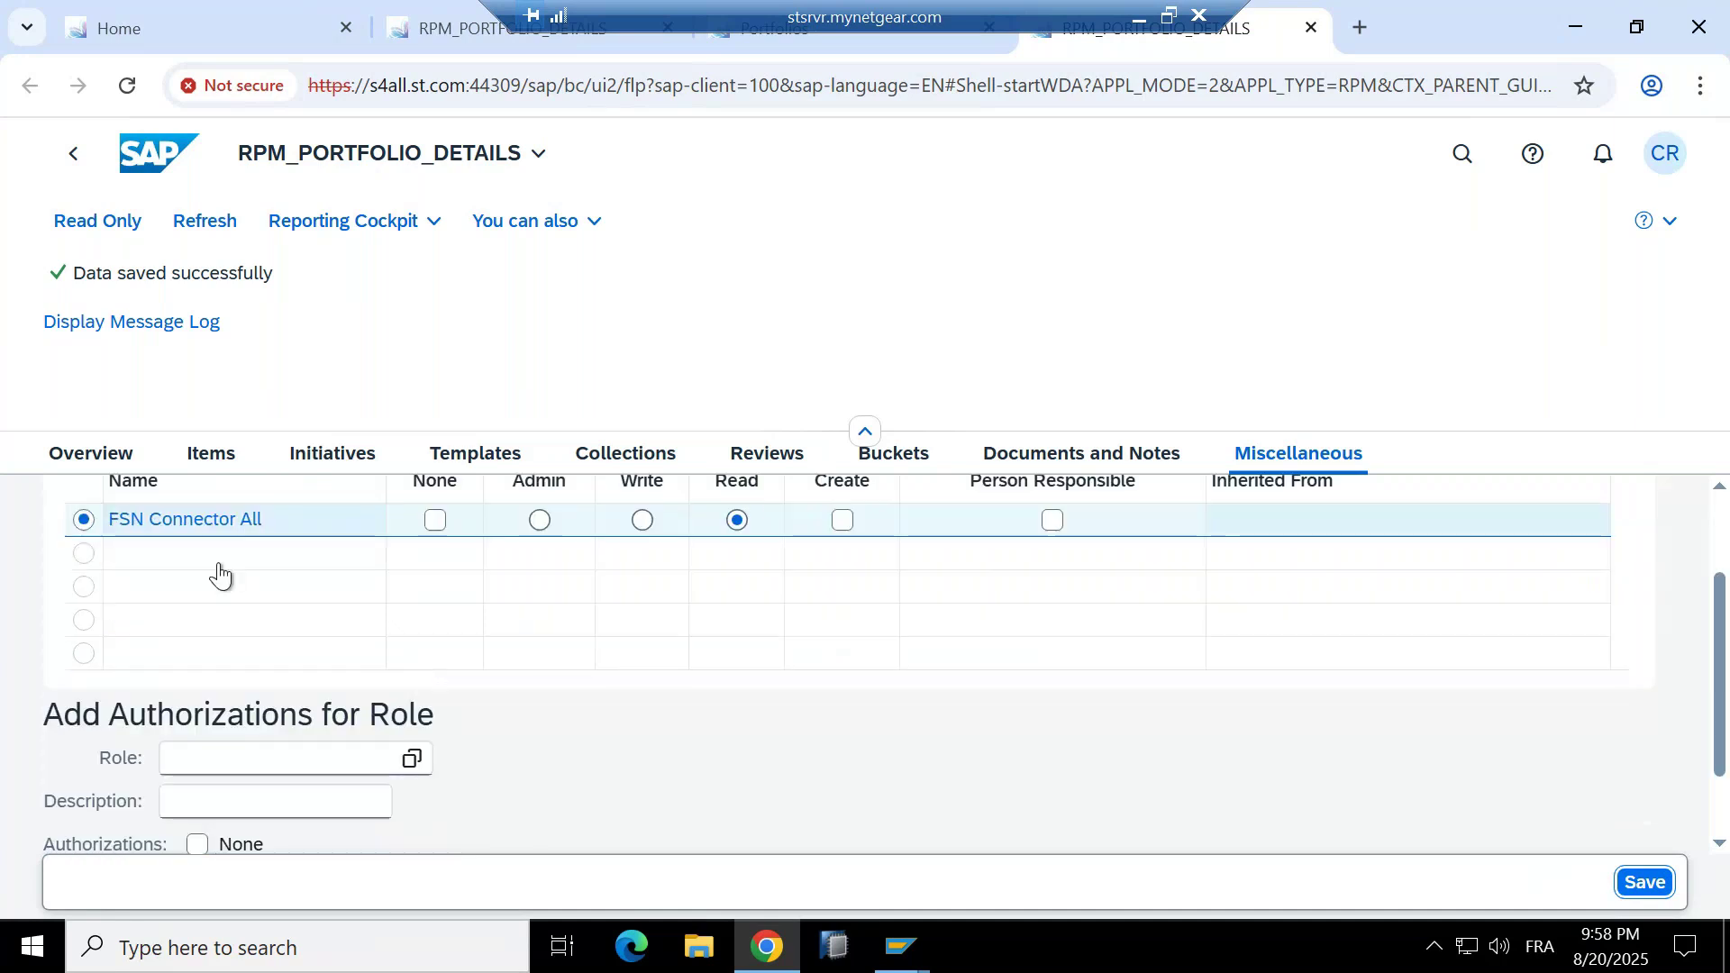
scroll(220, 573, down, 1)
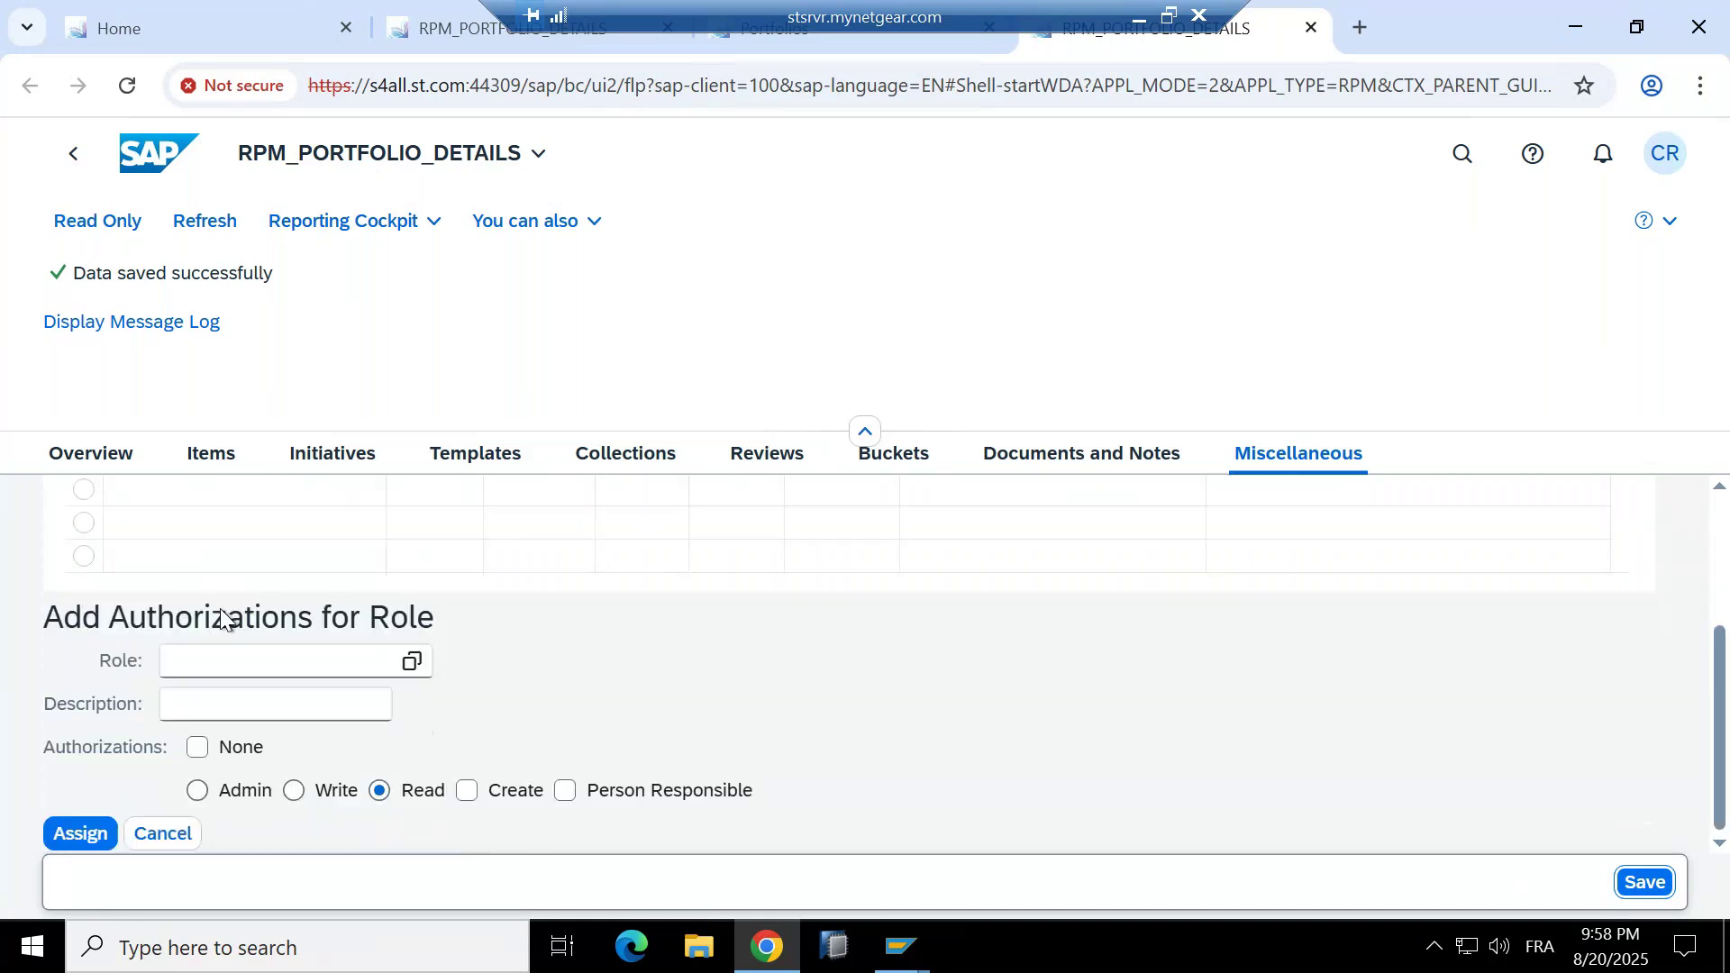
scroll(220, 608, up, 3)
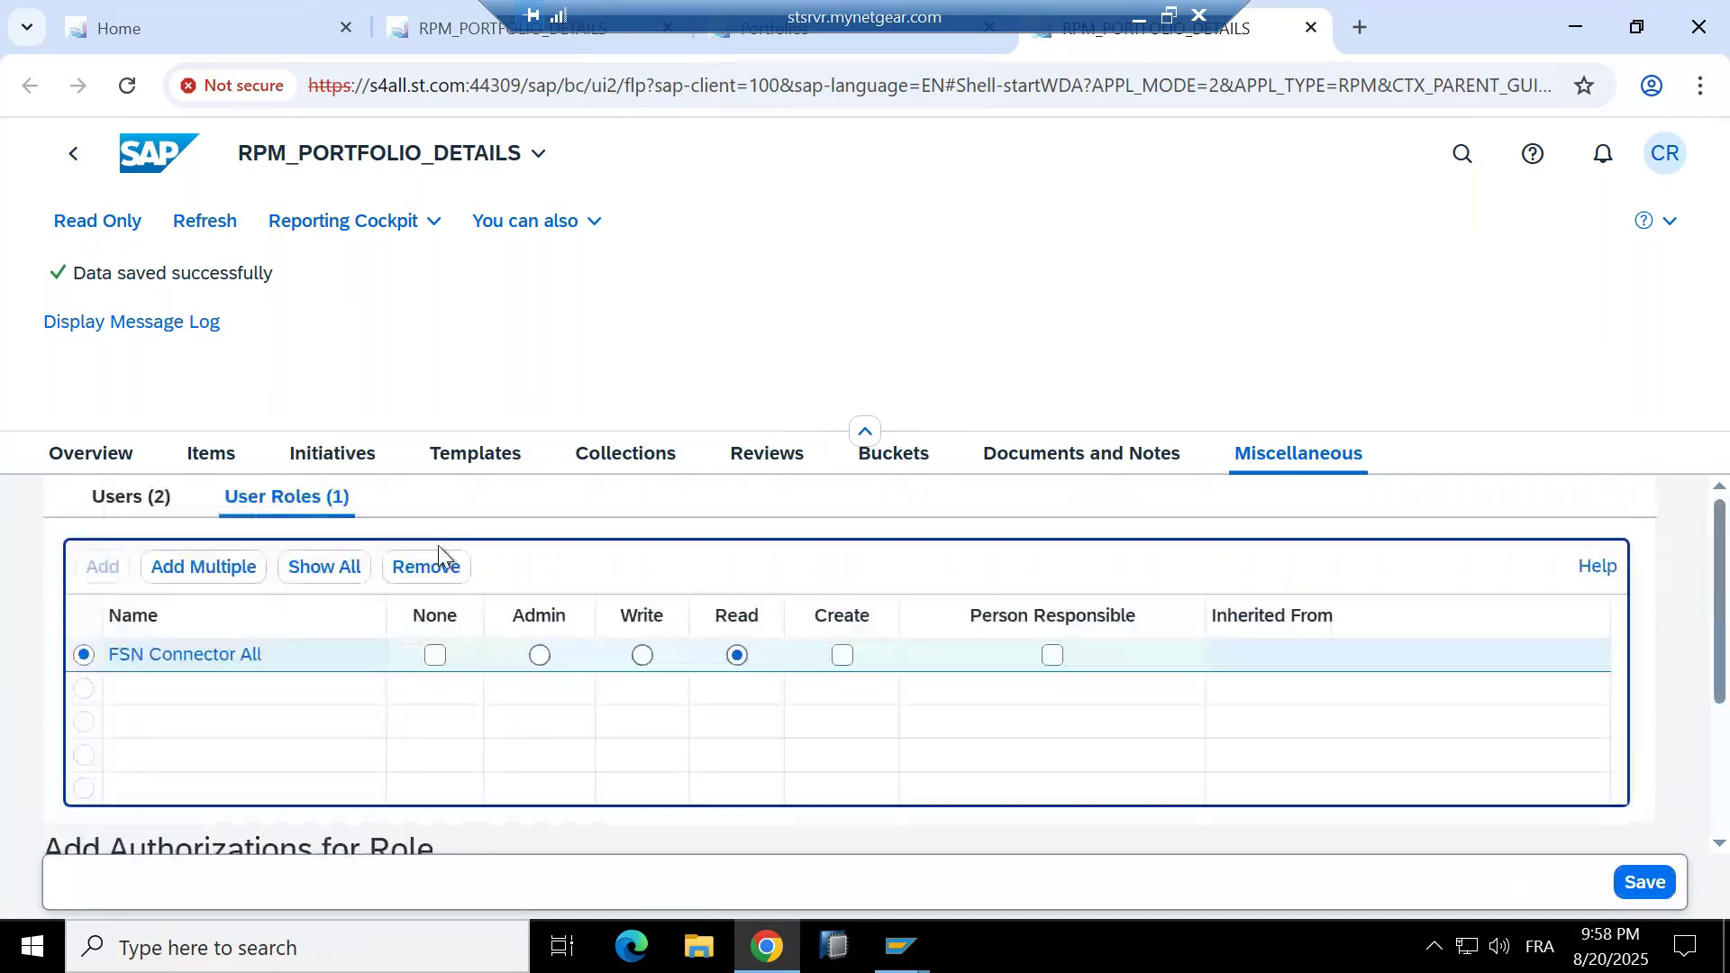
click(220, 653)
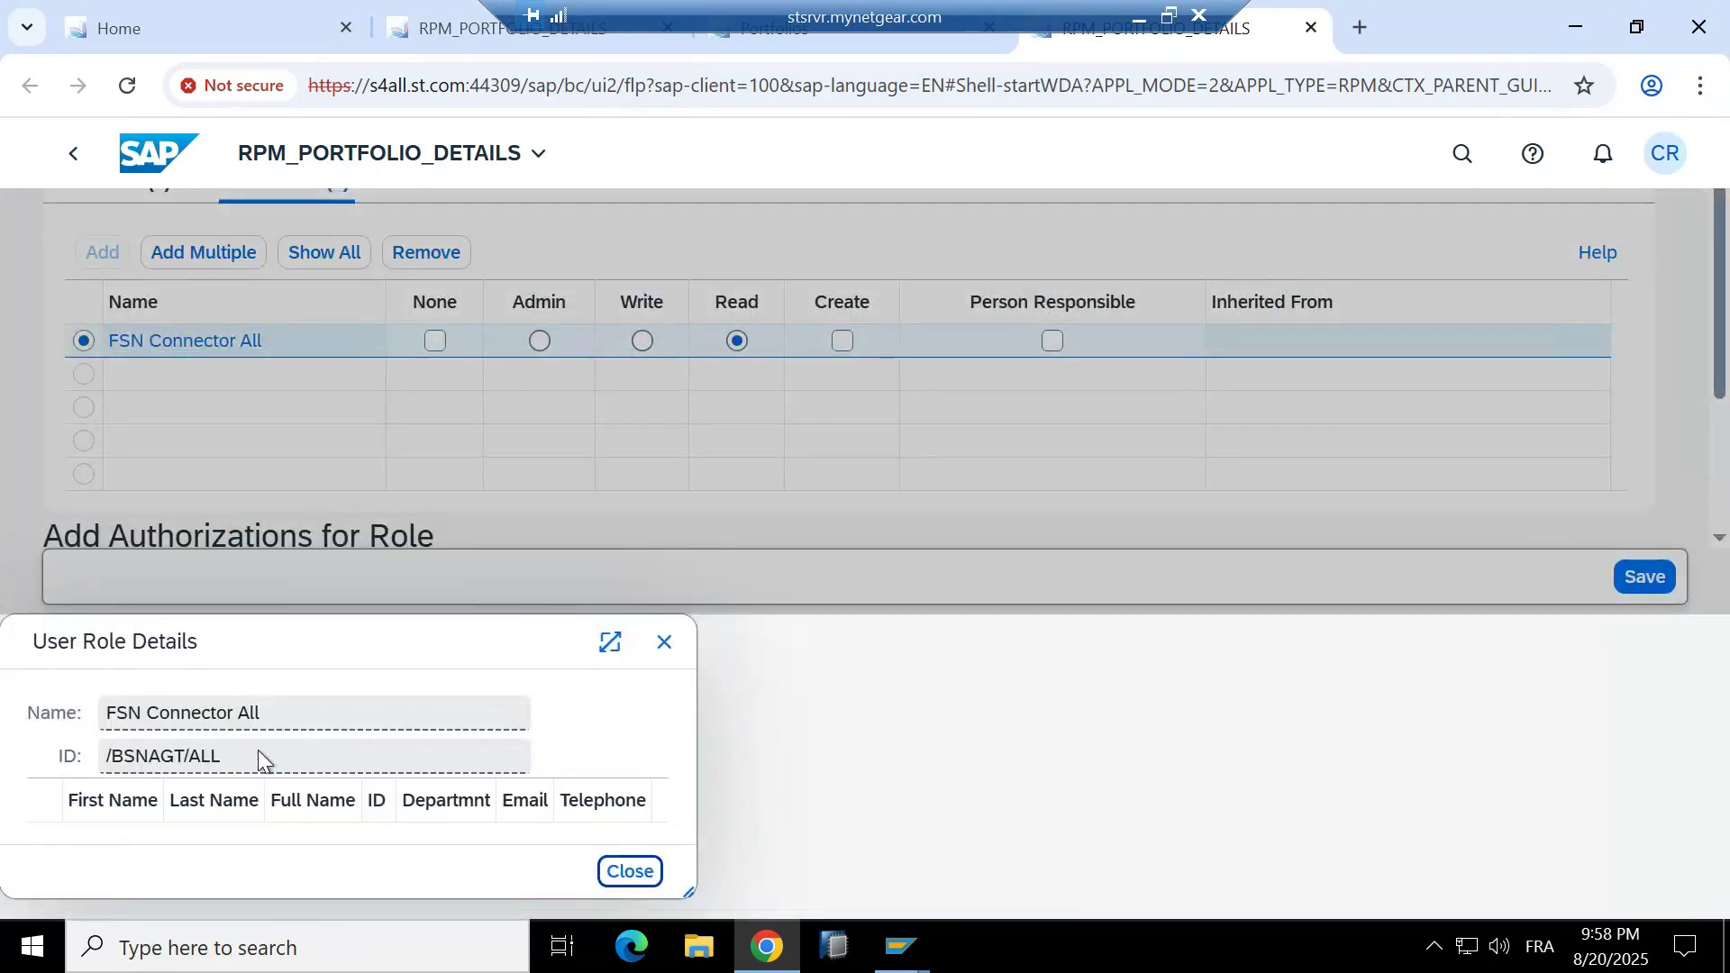
drag(257, 755, 74, 762)
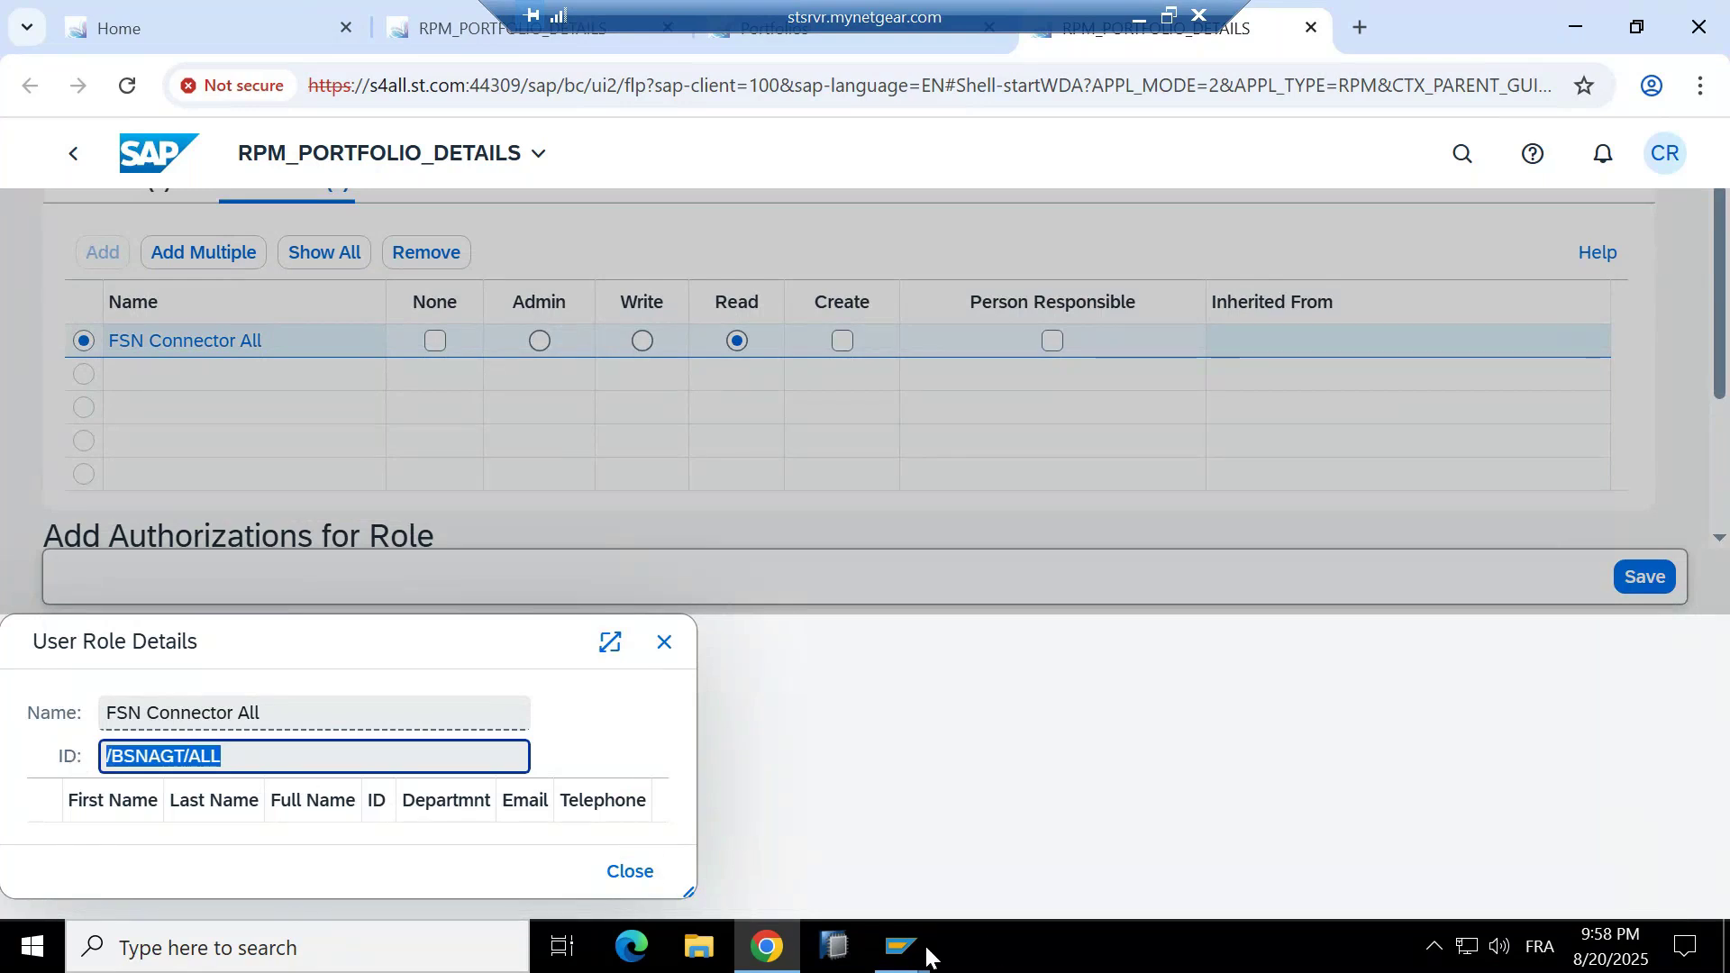
mouse_move(897, 946)
click(992, 825)
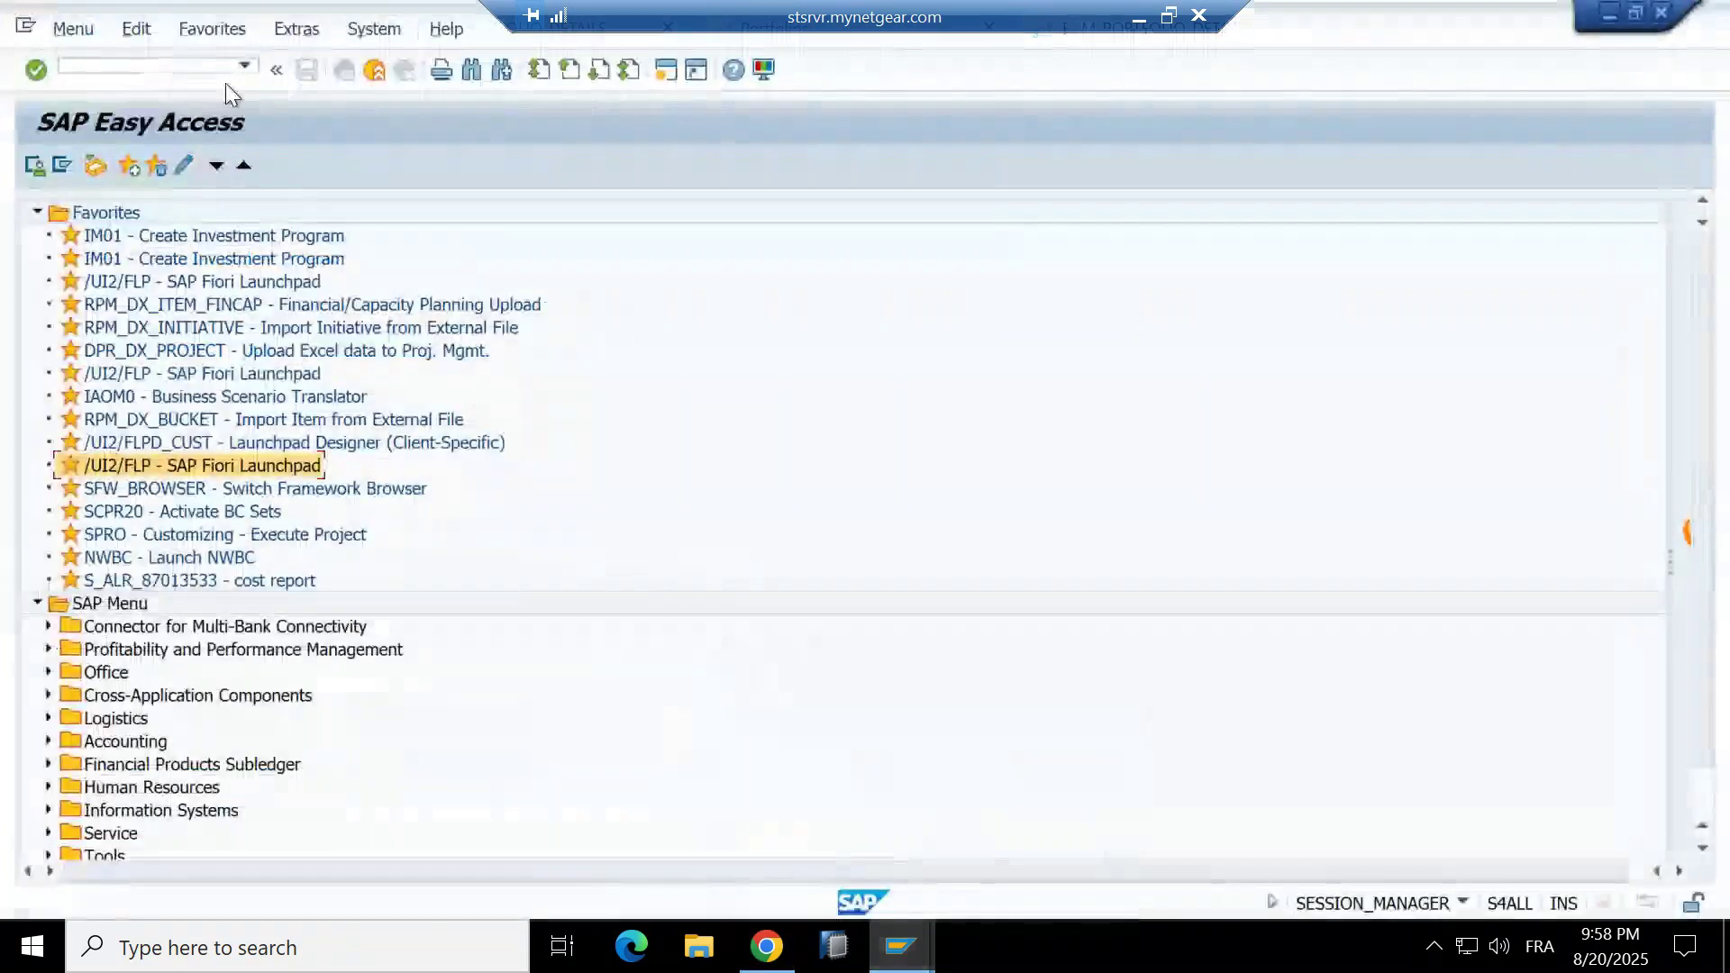
In PFCG, display role /BSNAGT/ALL's user assignments, exit Role Maintenance, and return to the browser.
click(157, 68)
text(pfcg)
key(Return)
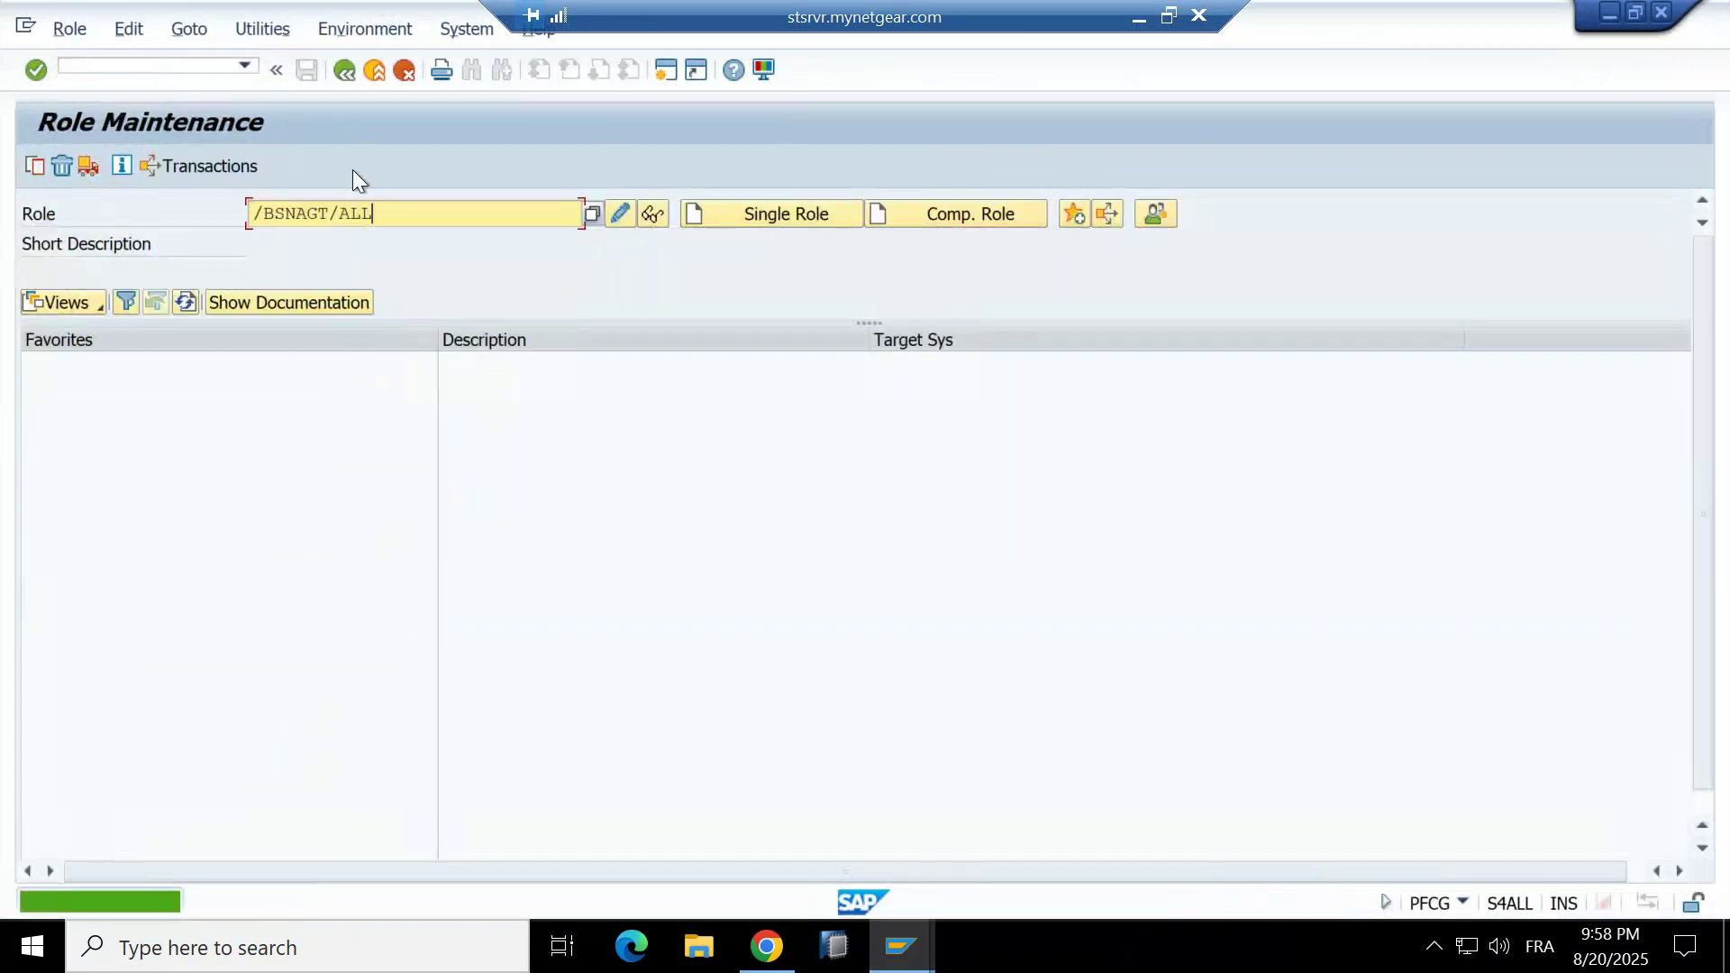
click(665, 219)
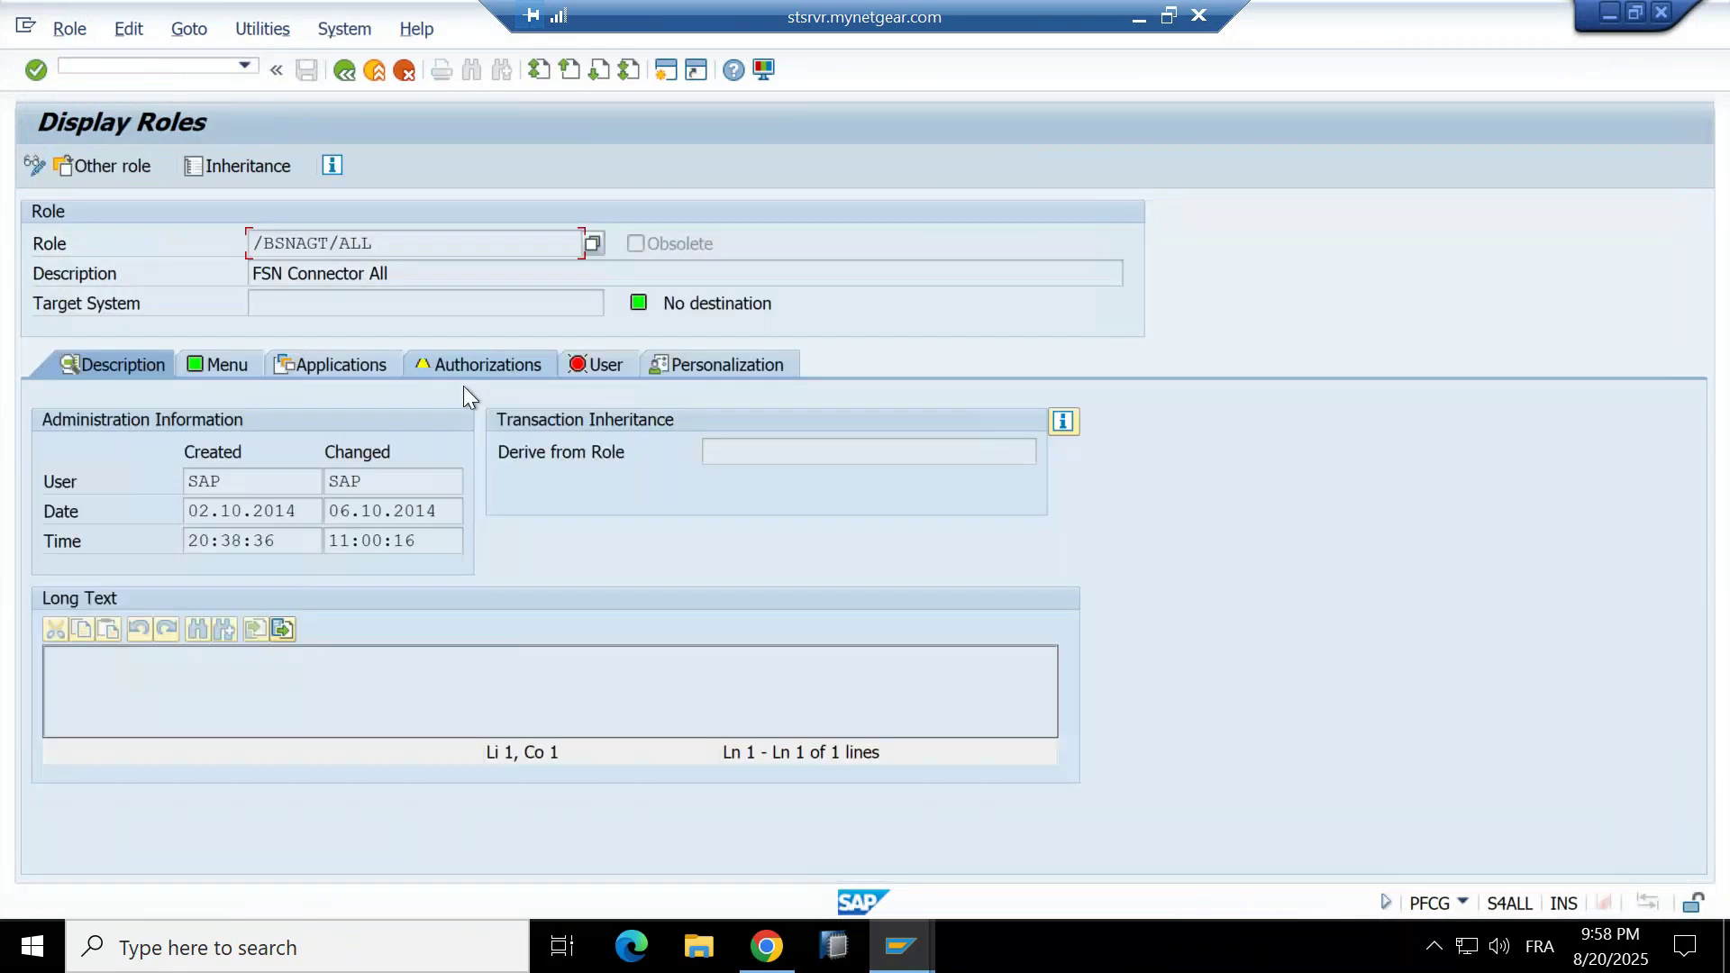
click(599, 364)
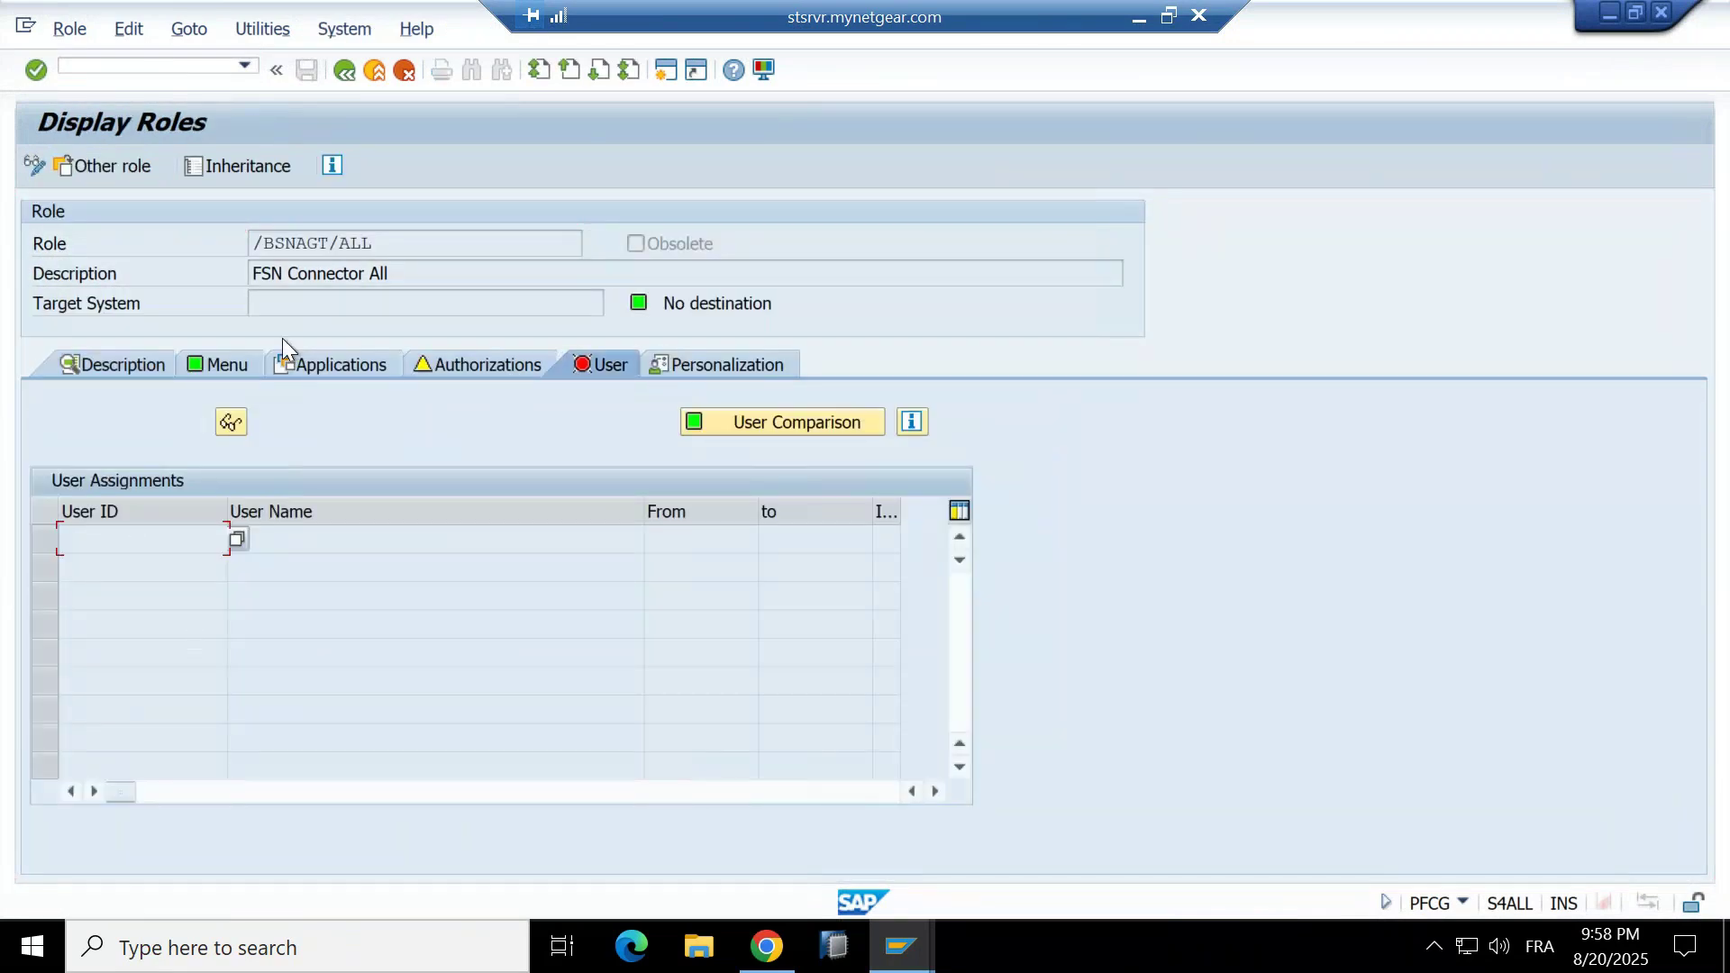
click(347, 67)
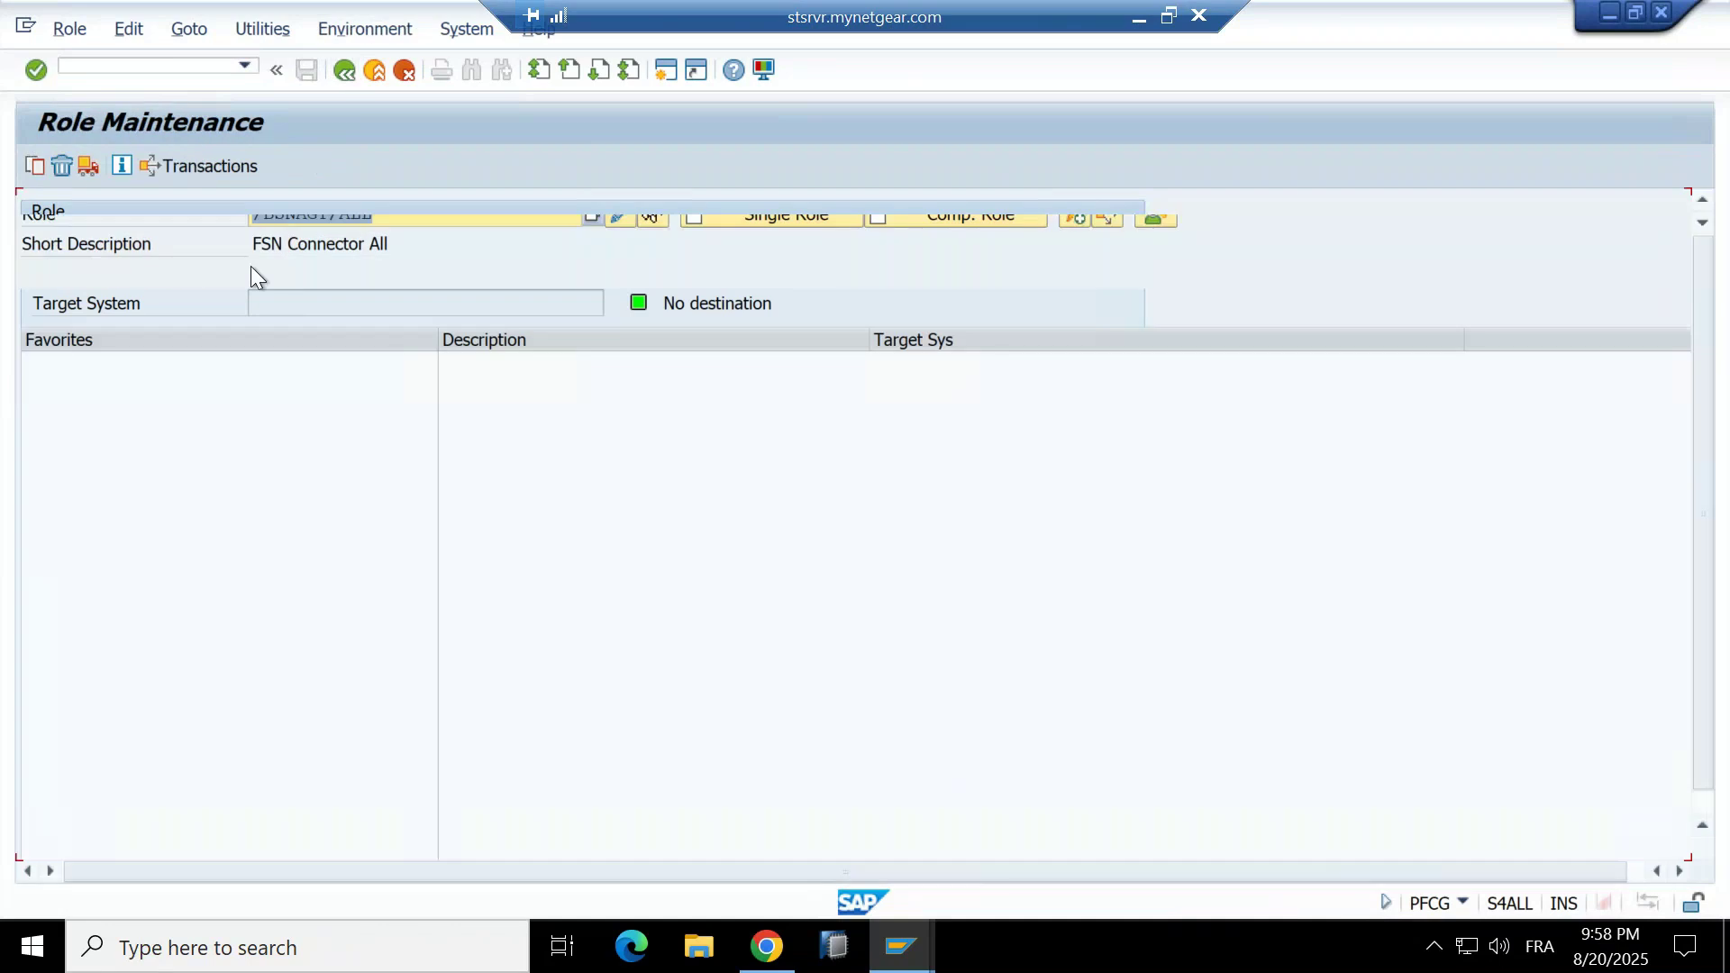
click(343, 70)
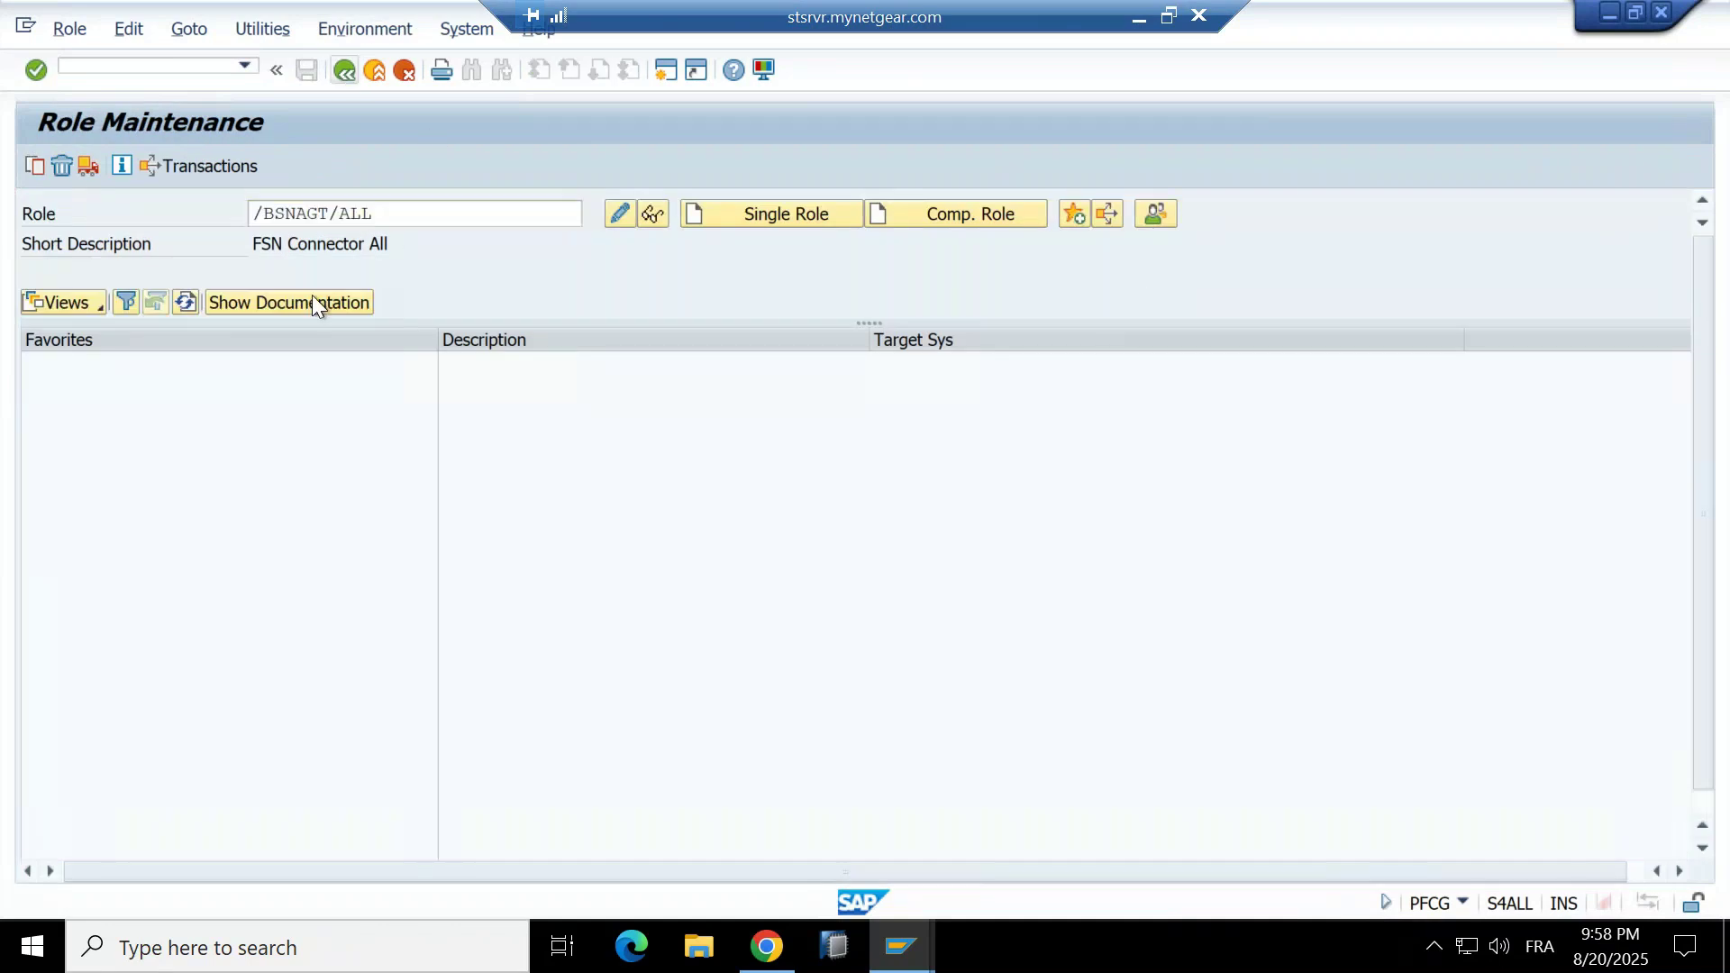
key(alt+Tab)
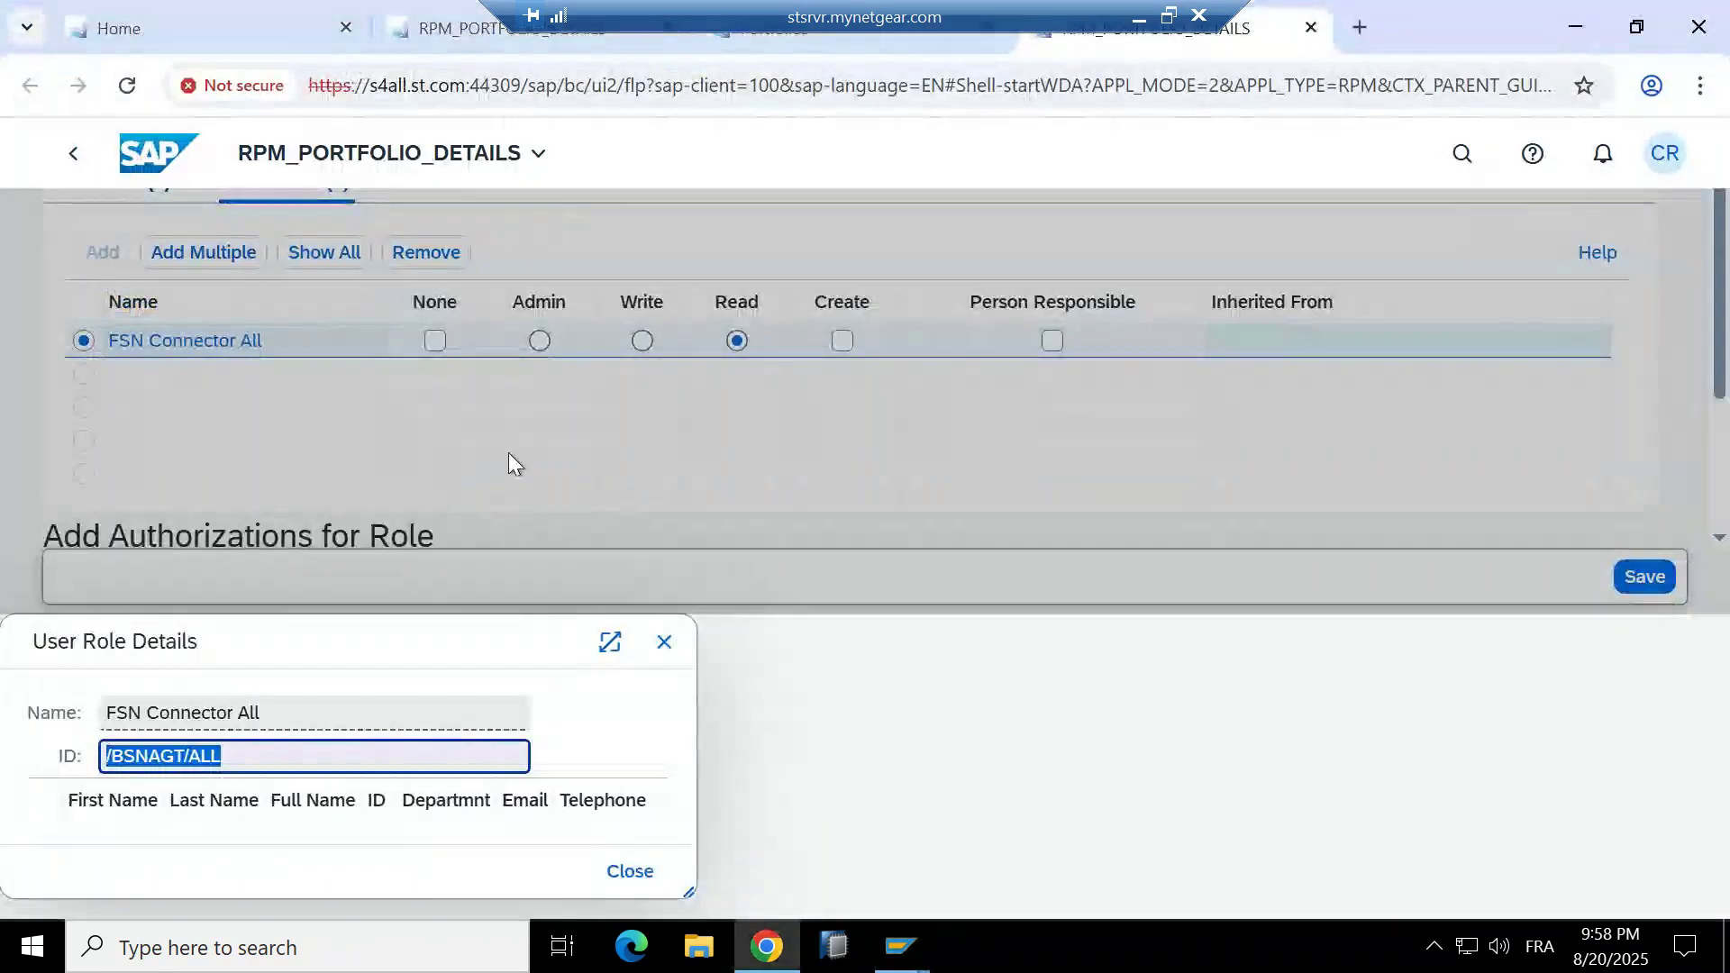
Close the FSN Connector All role details and show the portfolio's All Items list.
click(679, 638)
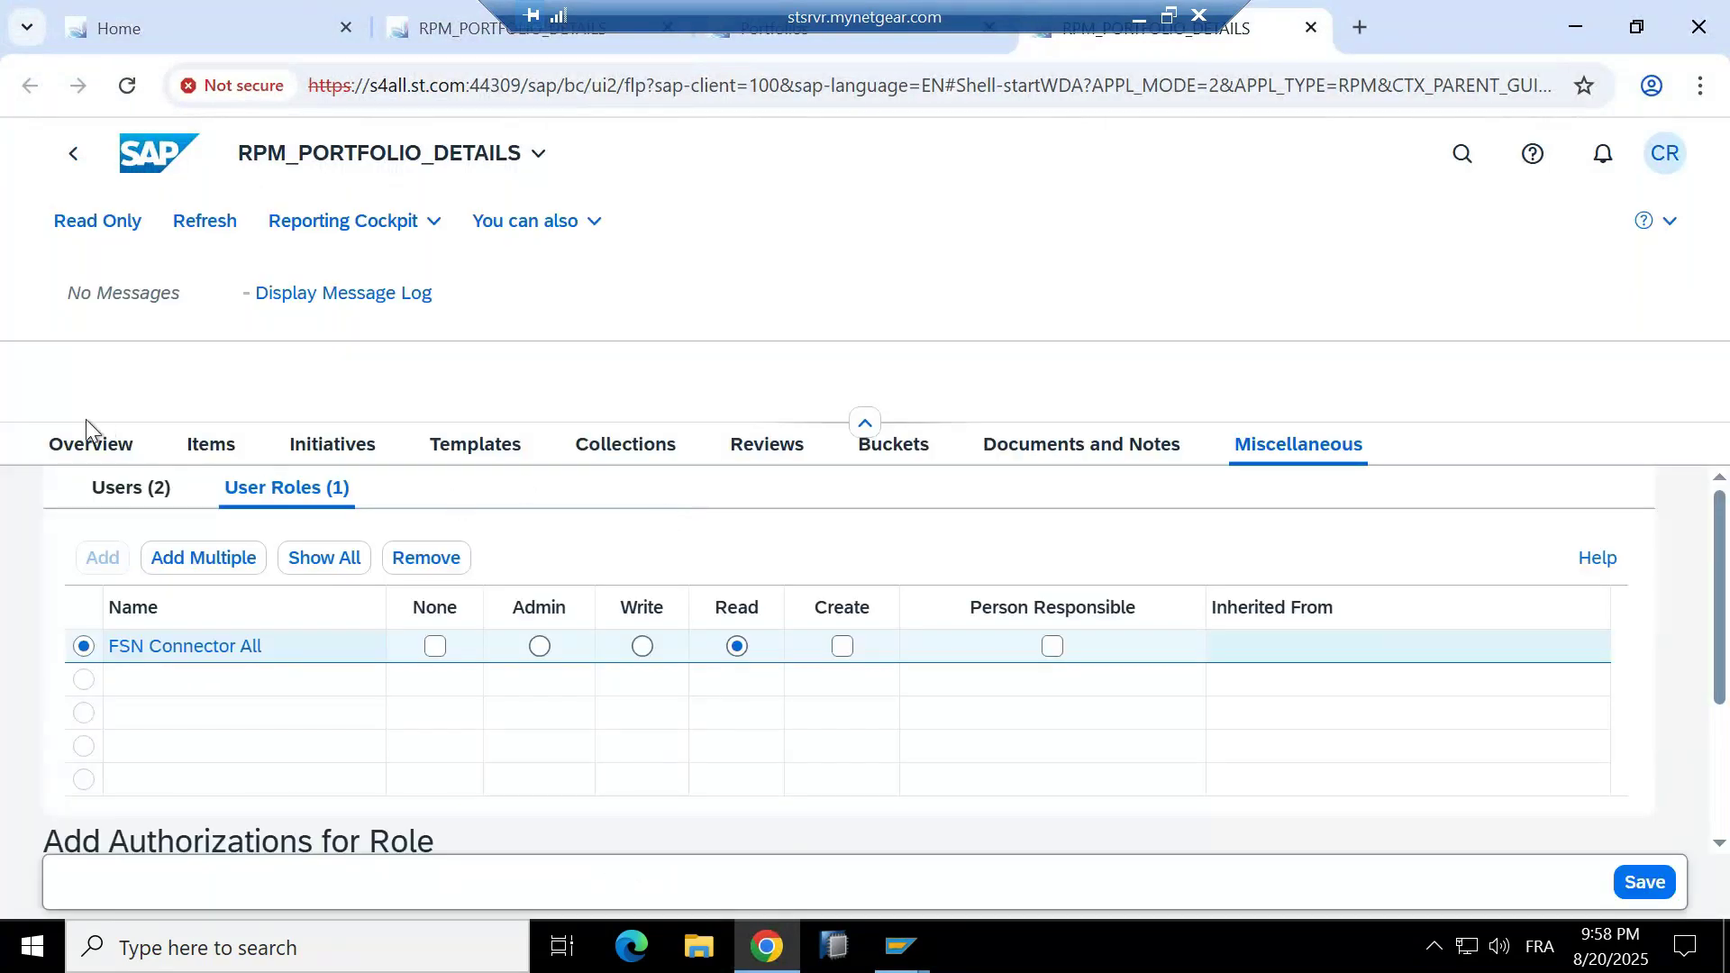
click(83, 451)
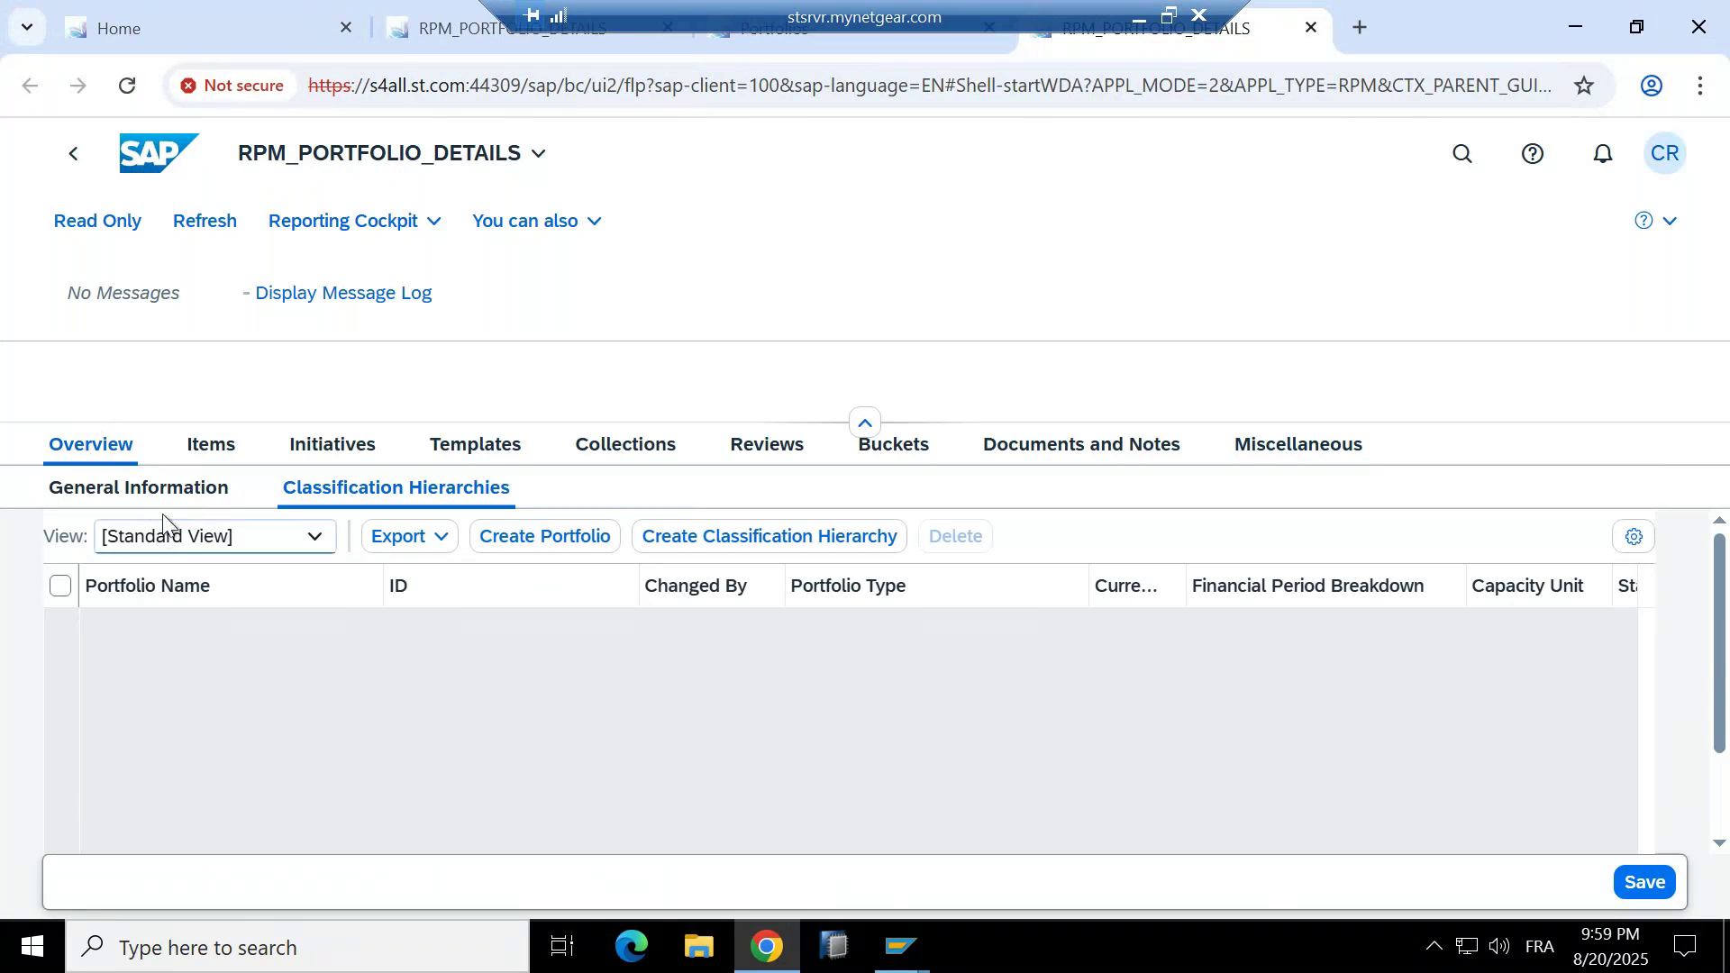
click(210, 447)
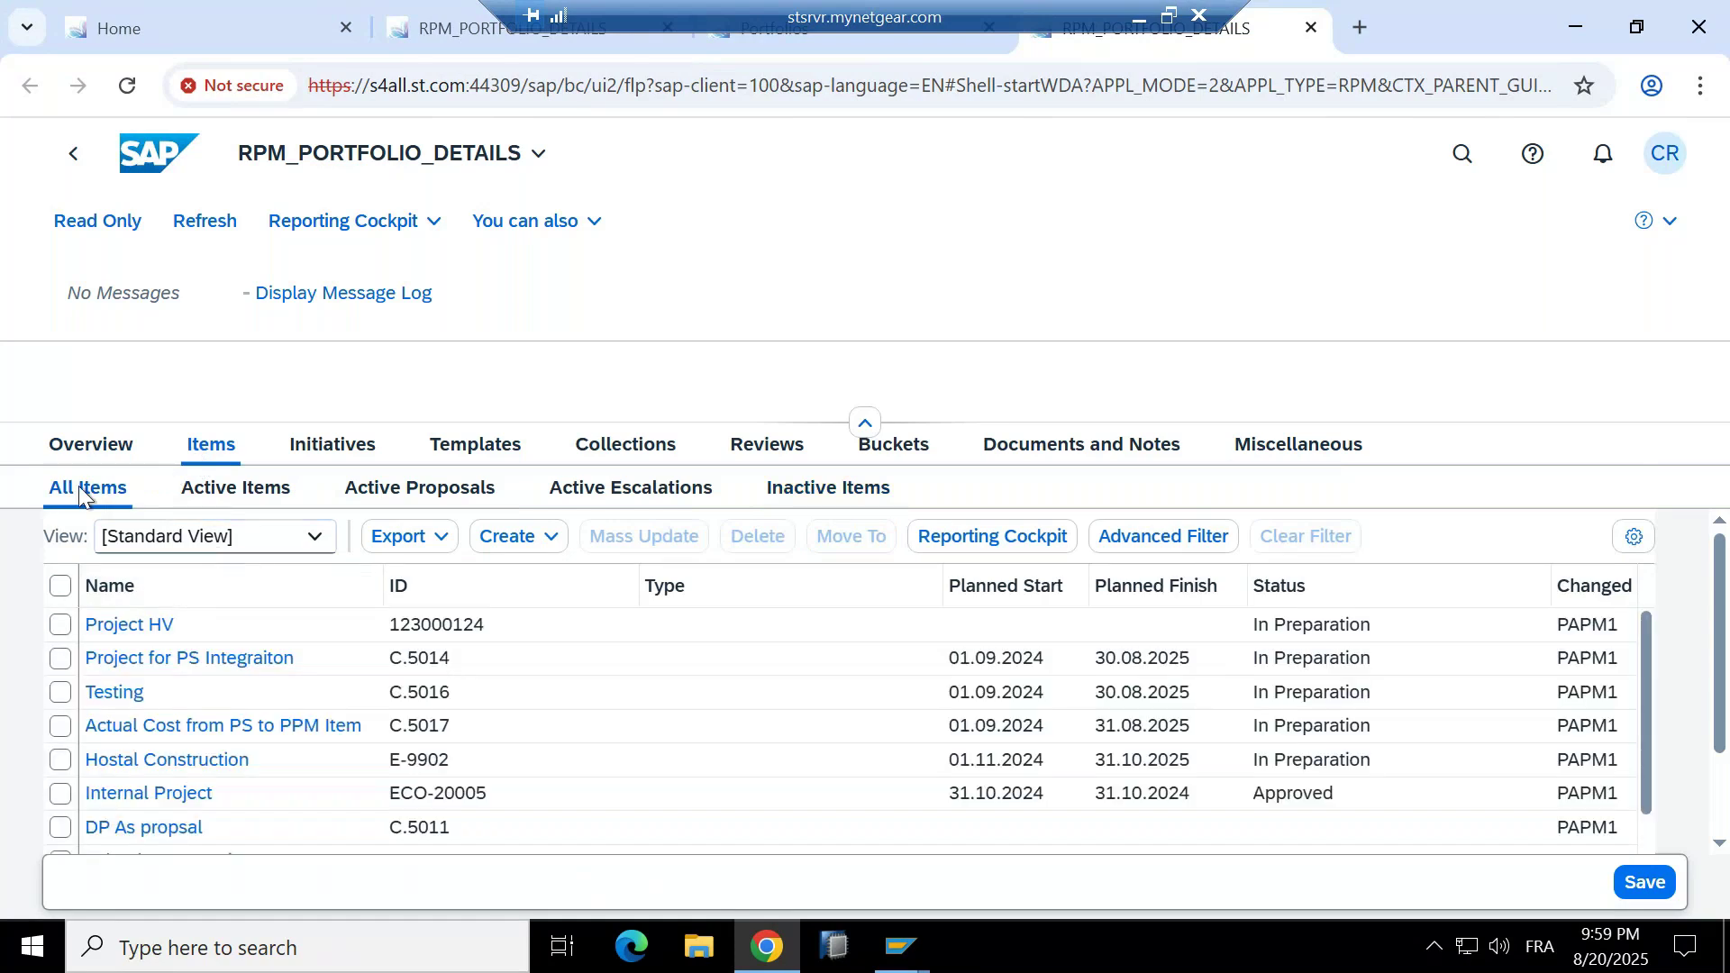
Review Indian Government 3.0's General Information, selecting type ZPPM01, then go back to Home.
click(84, 448)
click(154, 489)
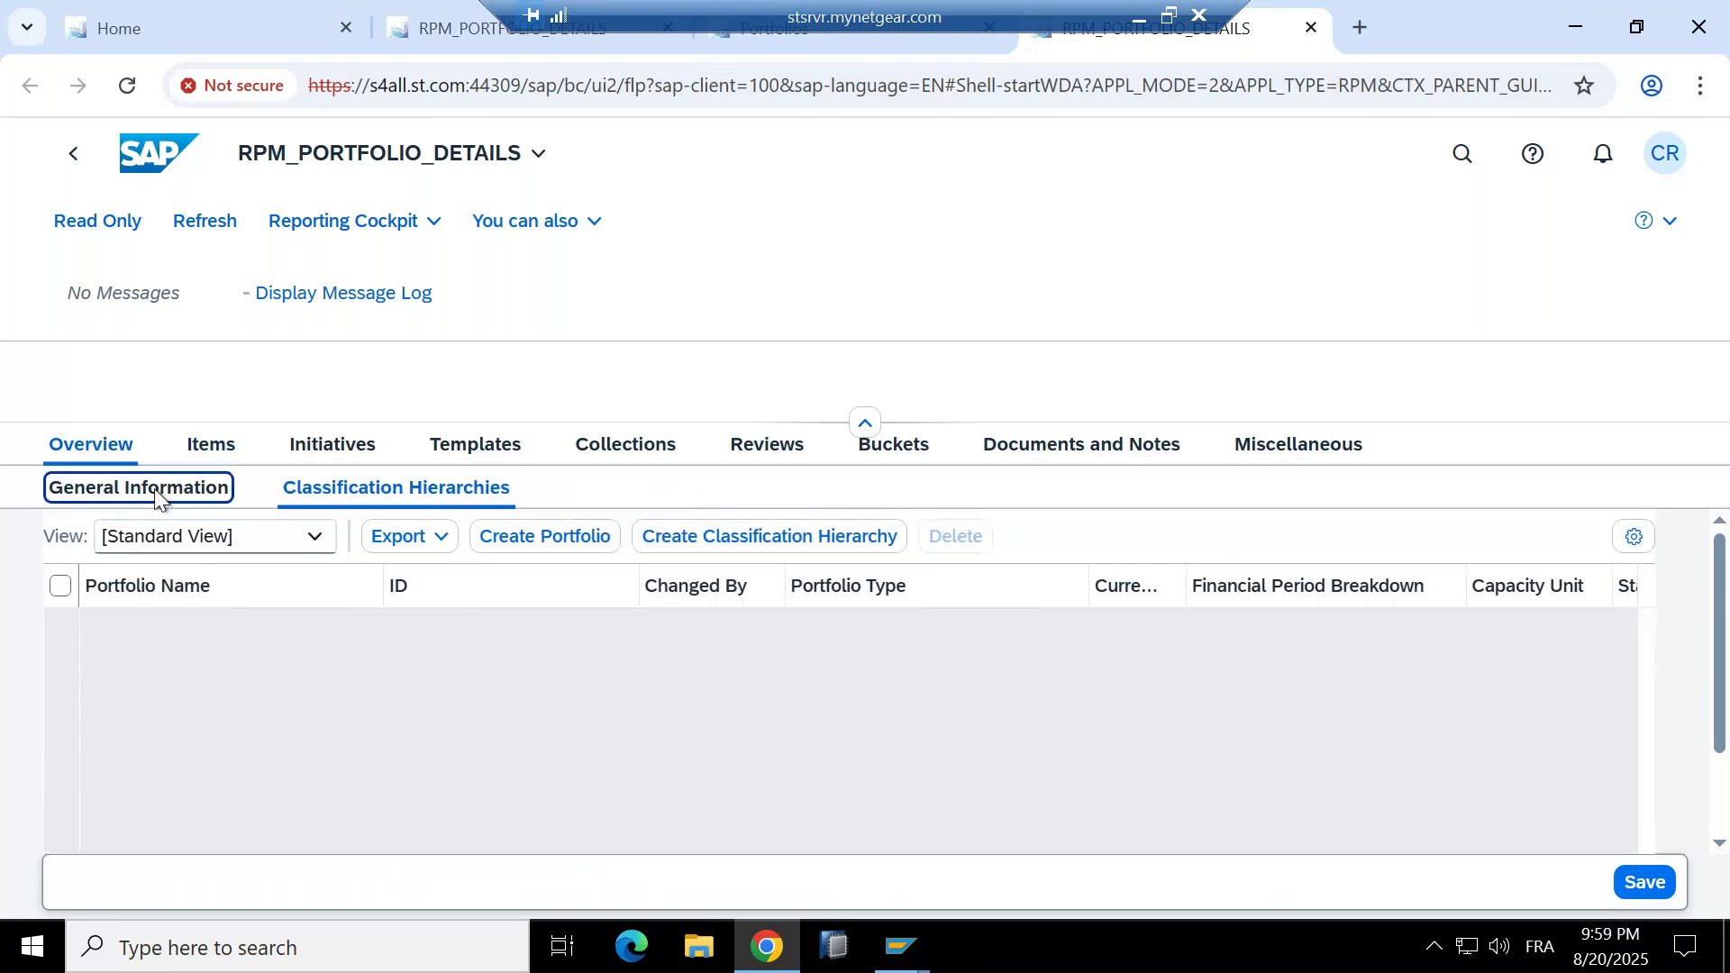
scroll(769, 569, down, 1)
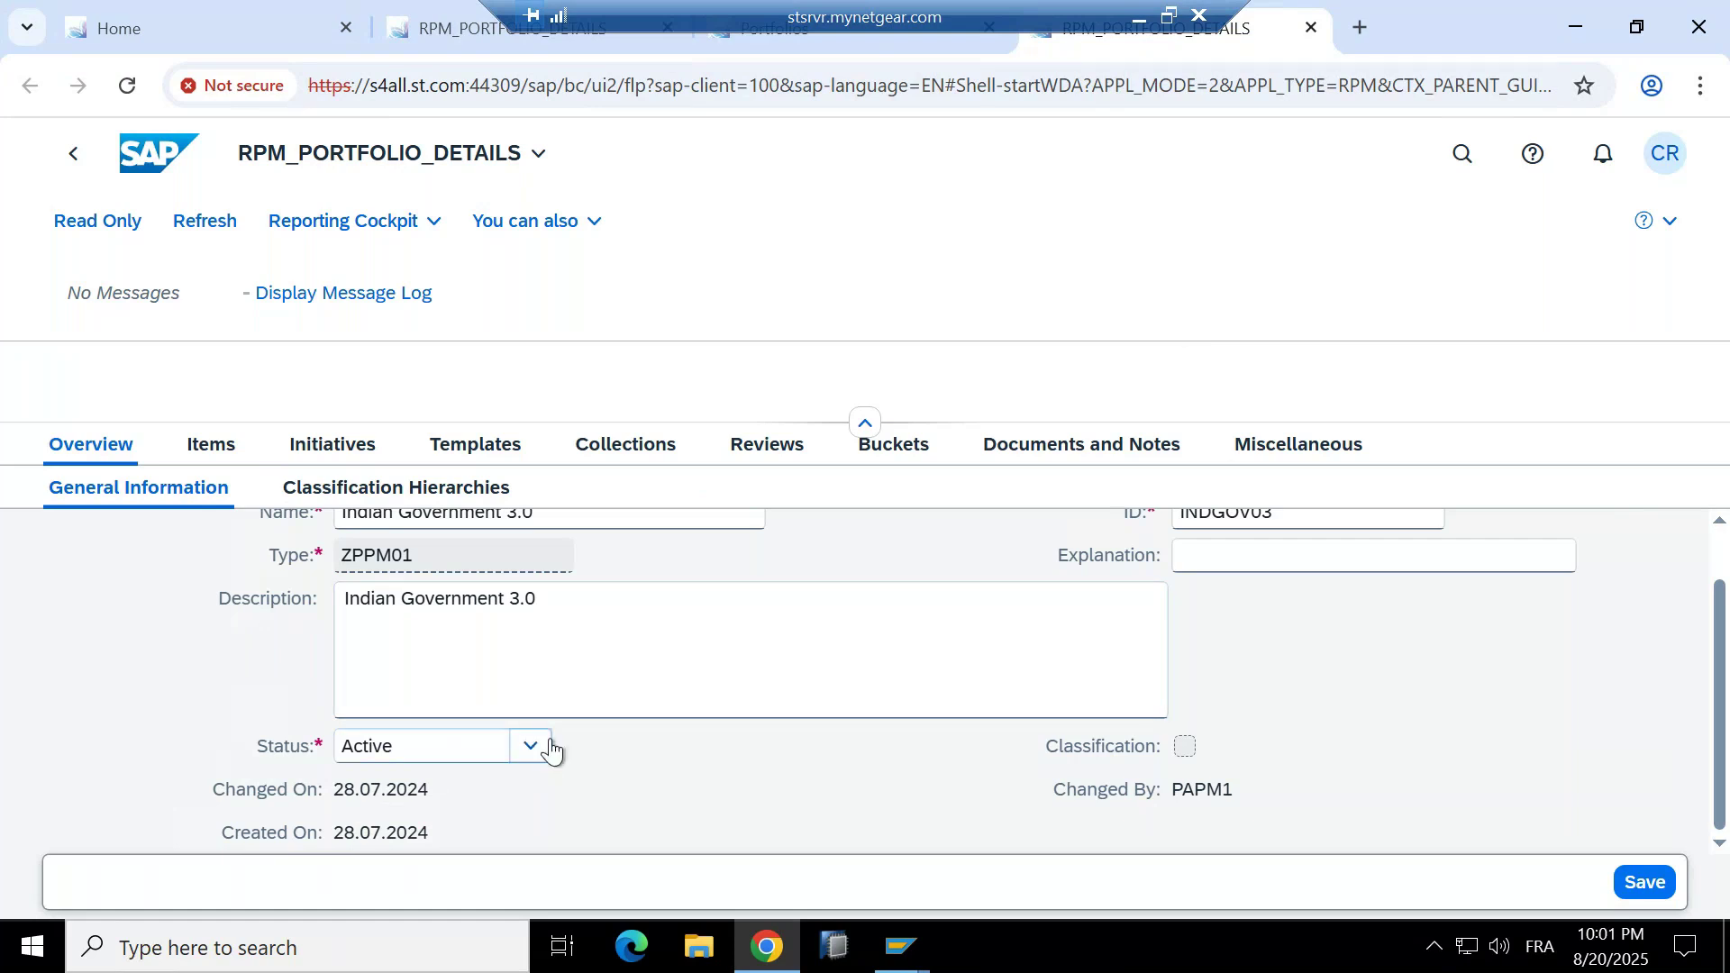
scroll(564, 701, up, 1)
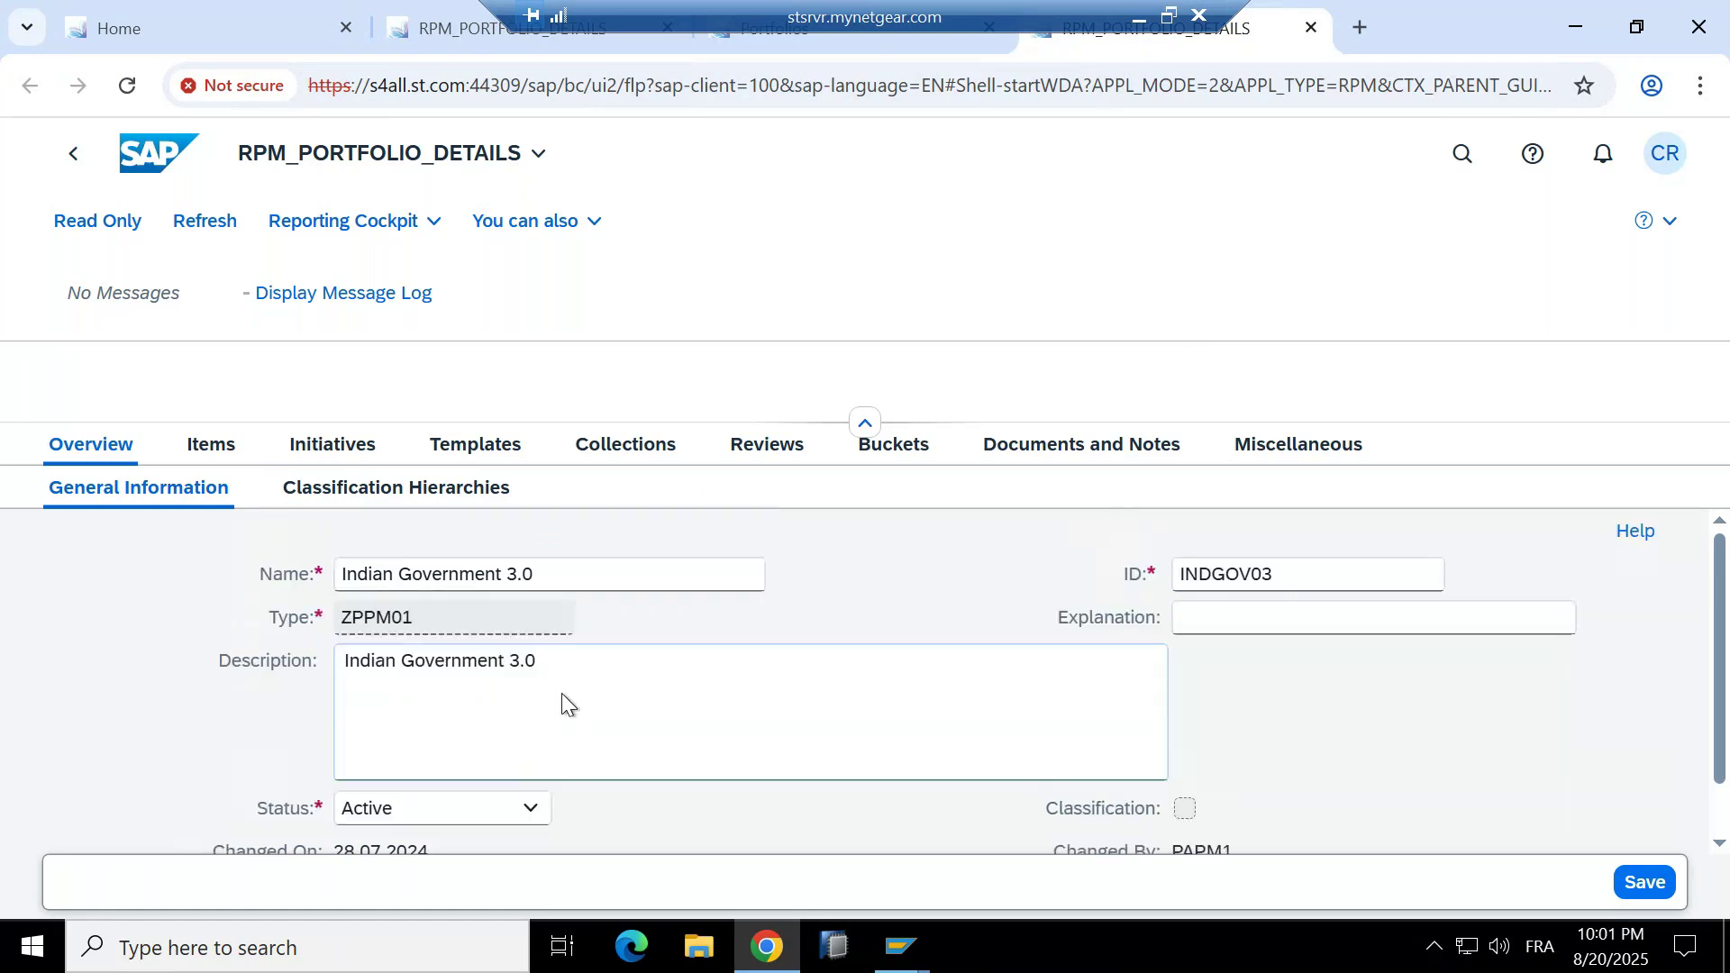
double_click(435, 614)
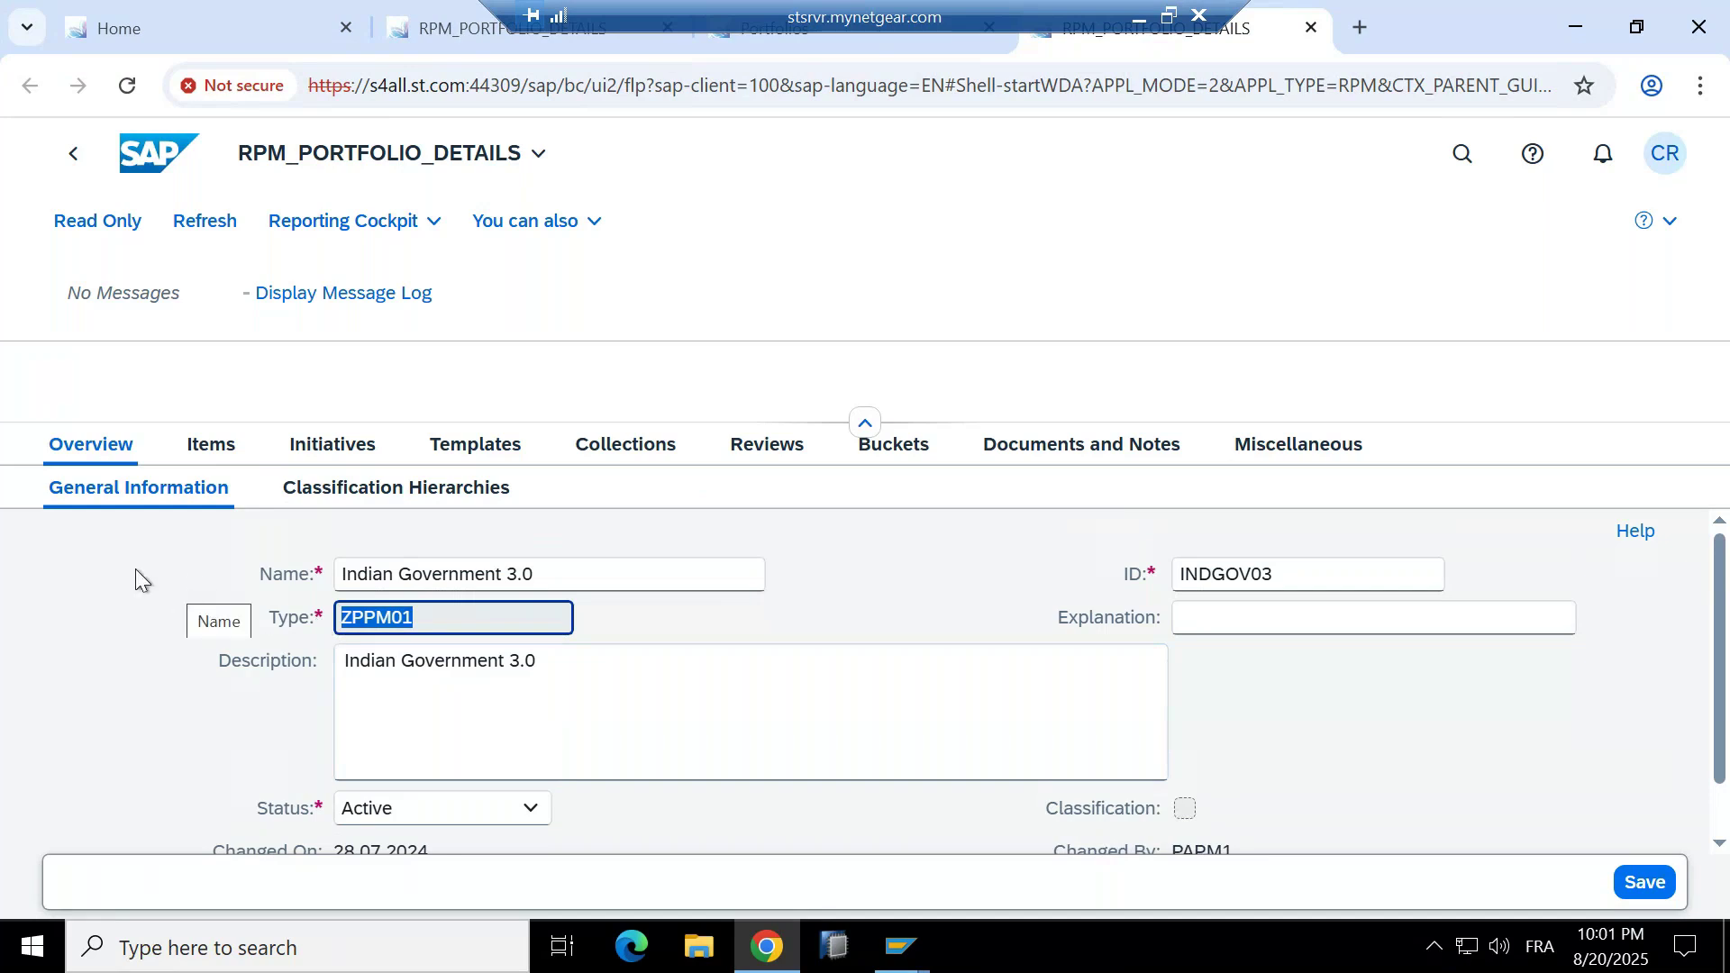
click(73, 155)
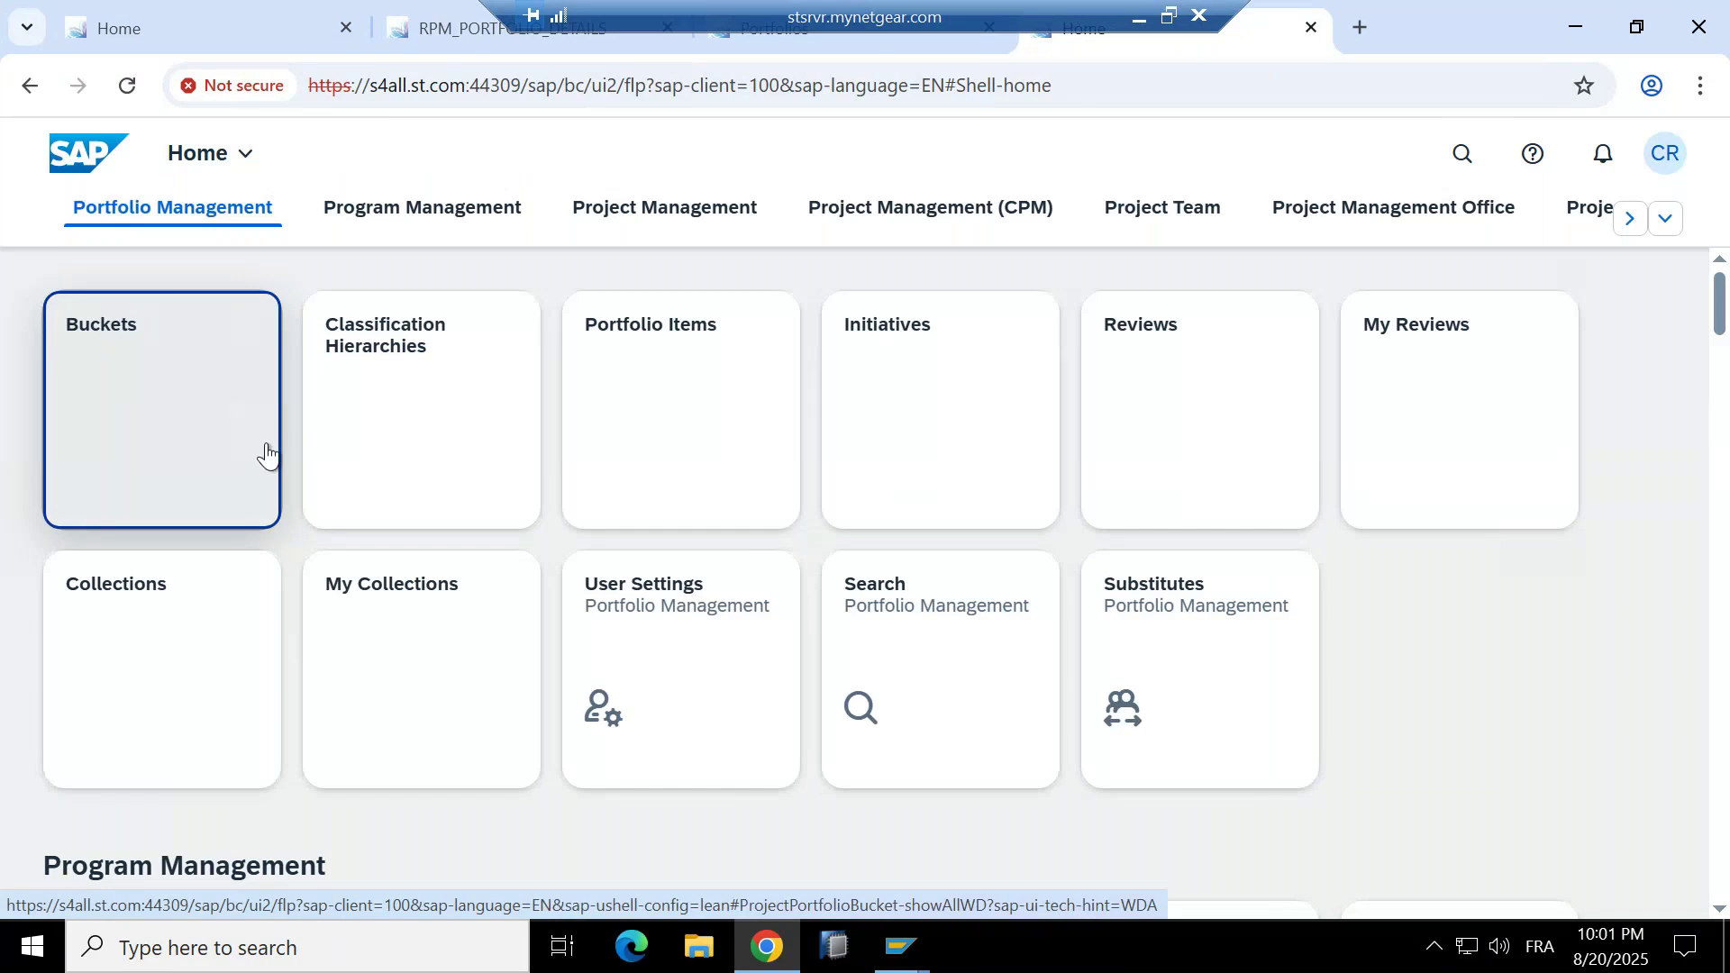
From Home's Project Management Office section, open the Portfolios app listing 47 portfolios.
click(351, 422)
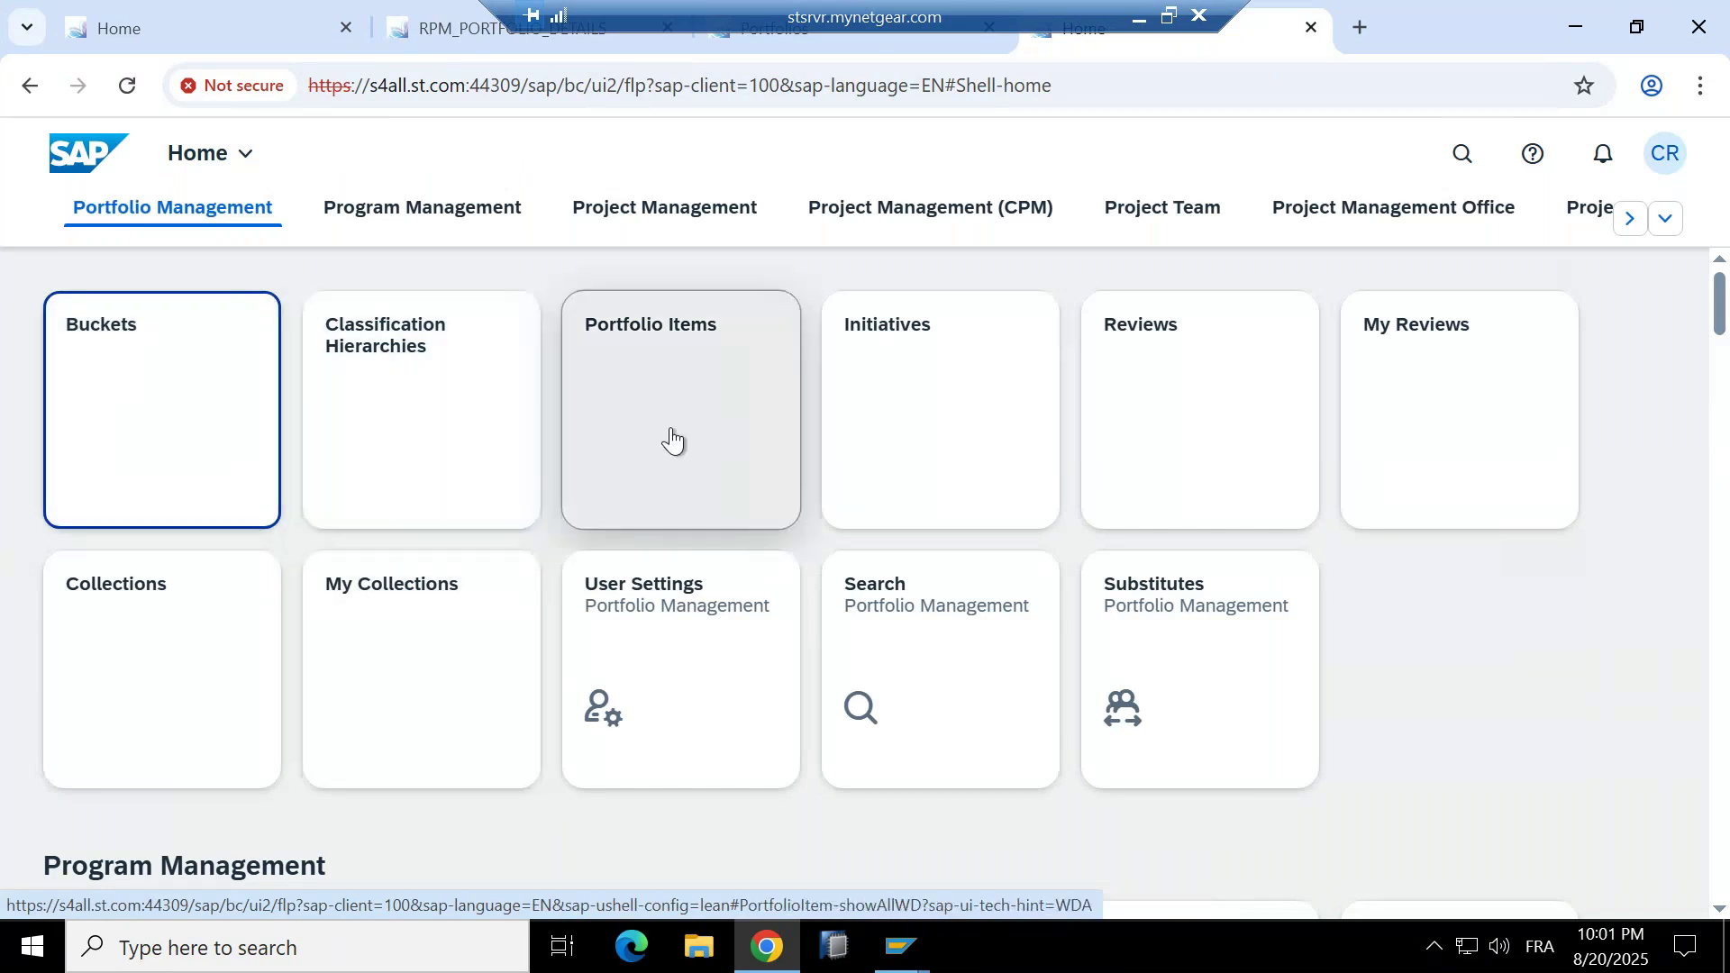
scroll(668, 413, down, 6)
scroll(668, 412, up, 6)
scroll(672, 416, down, 5)
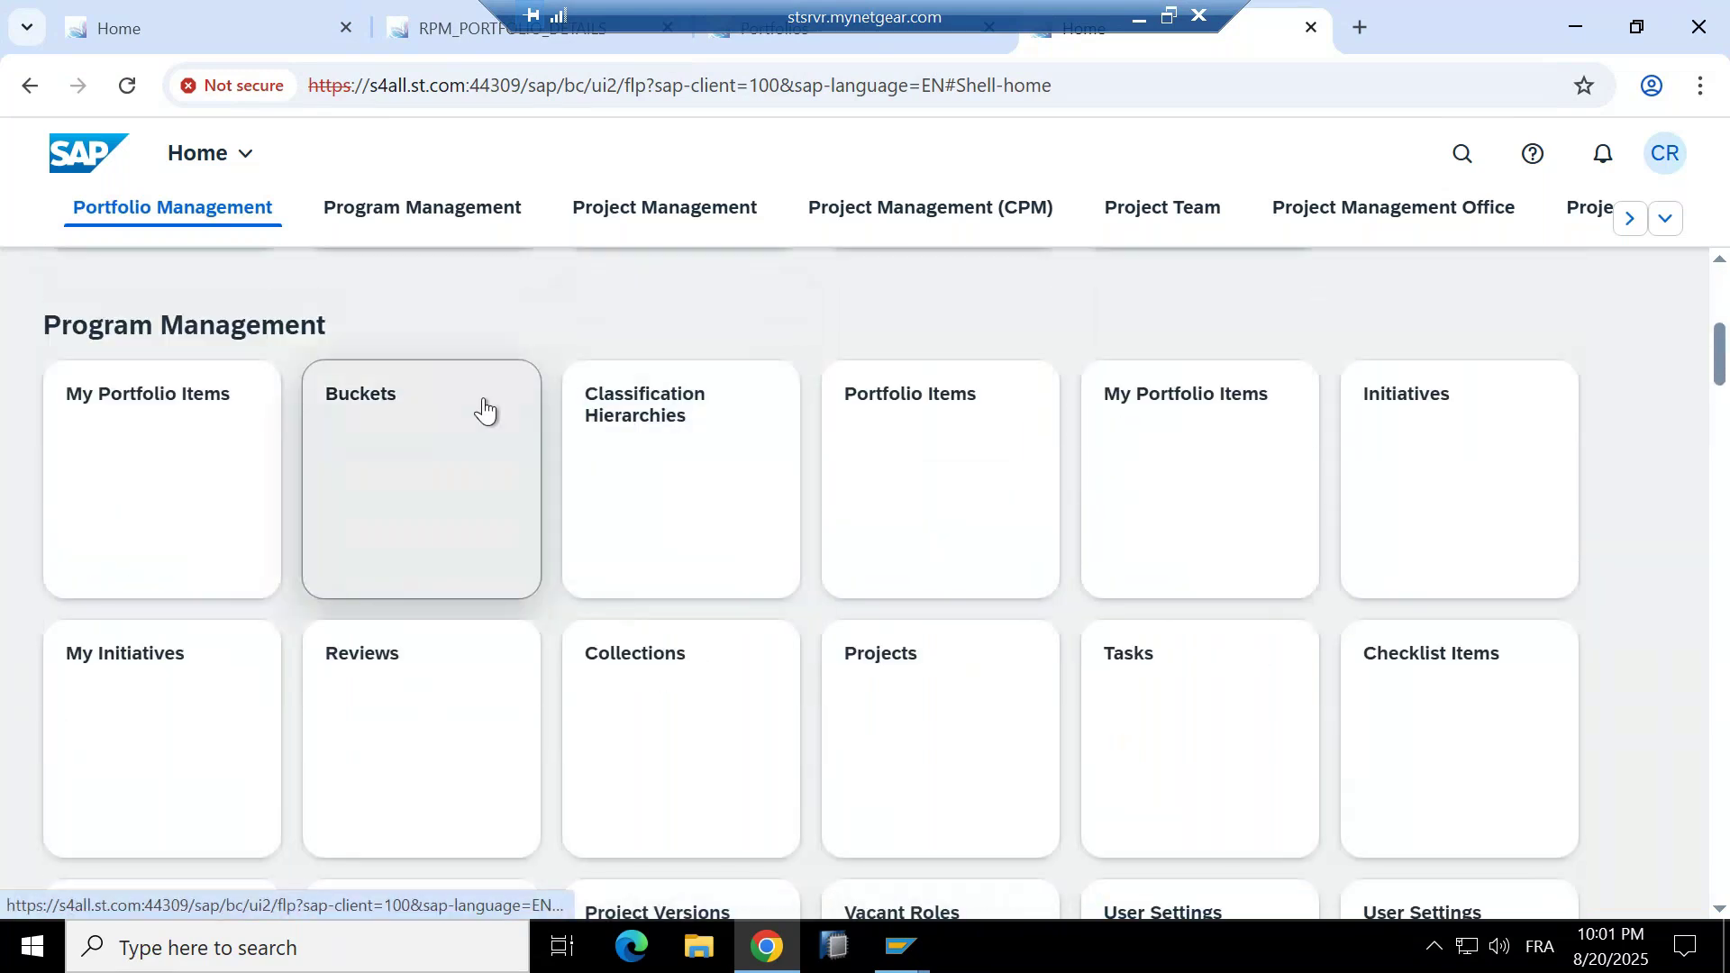
scroll(487, 405, down, 1)
scroll(486, 406, down, 4)
scroll(486, 405, up, 9)
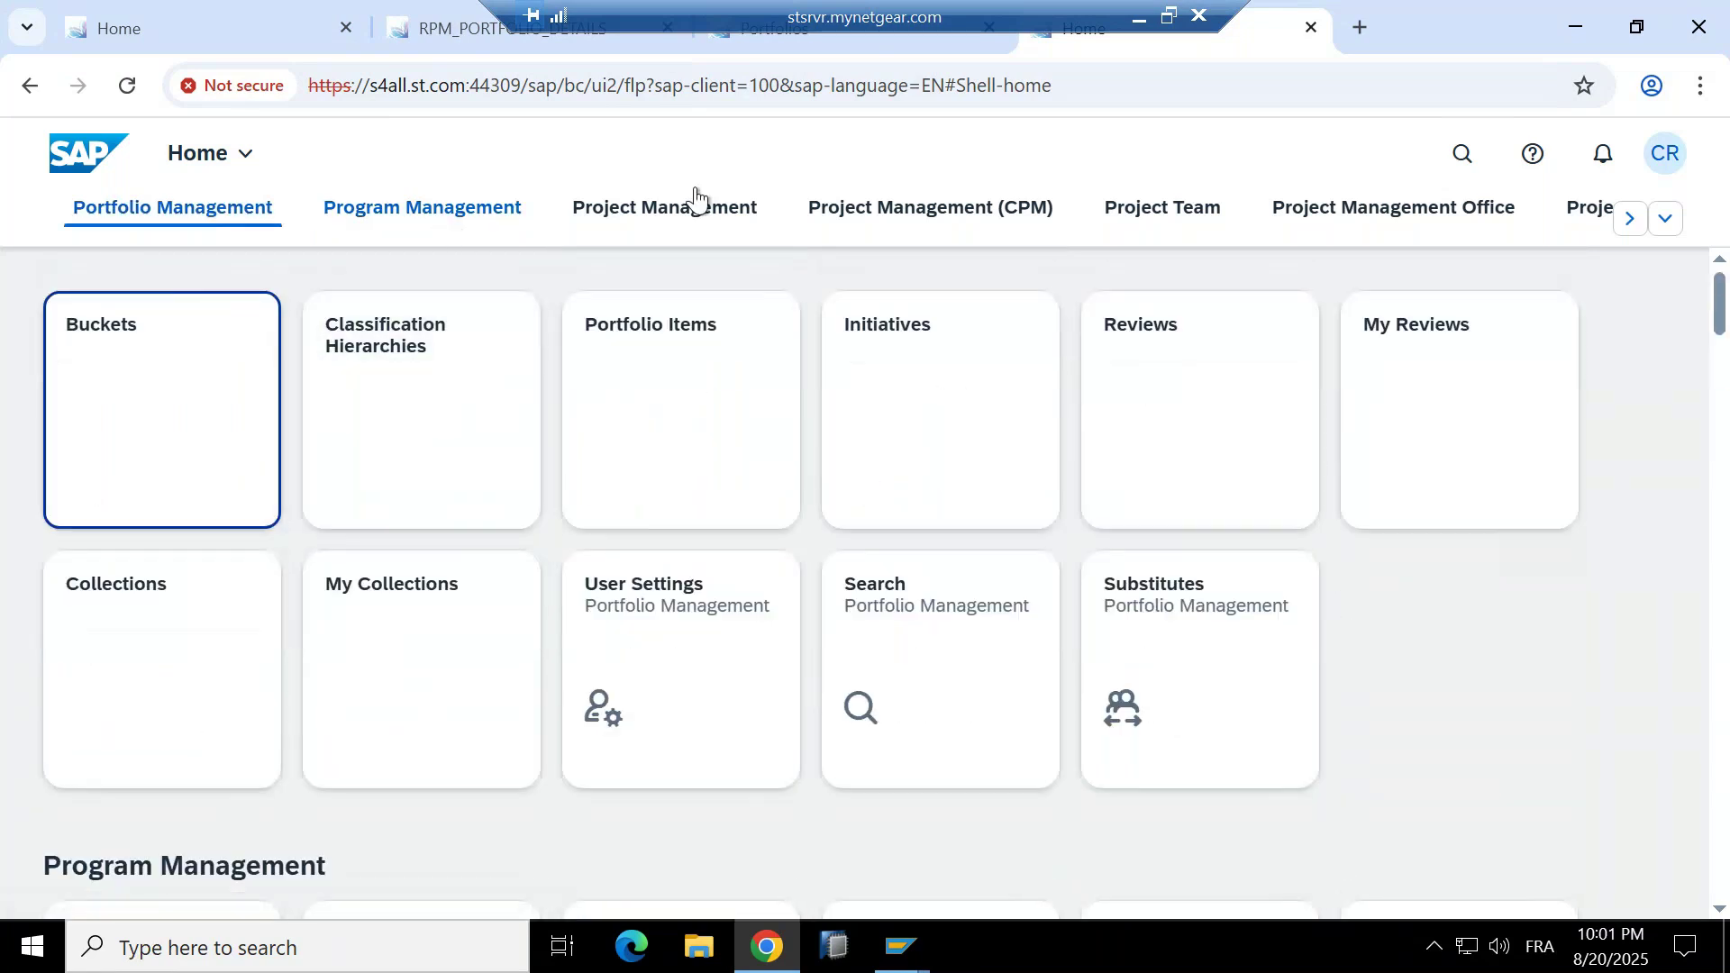
click(1415, 212)
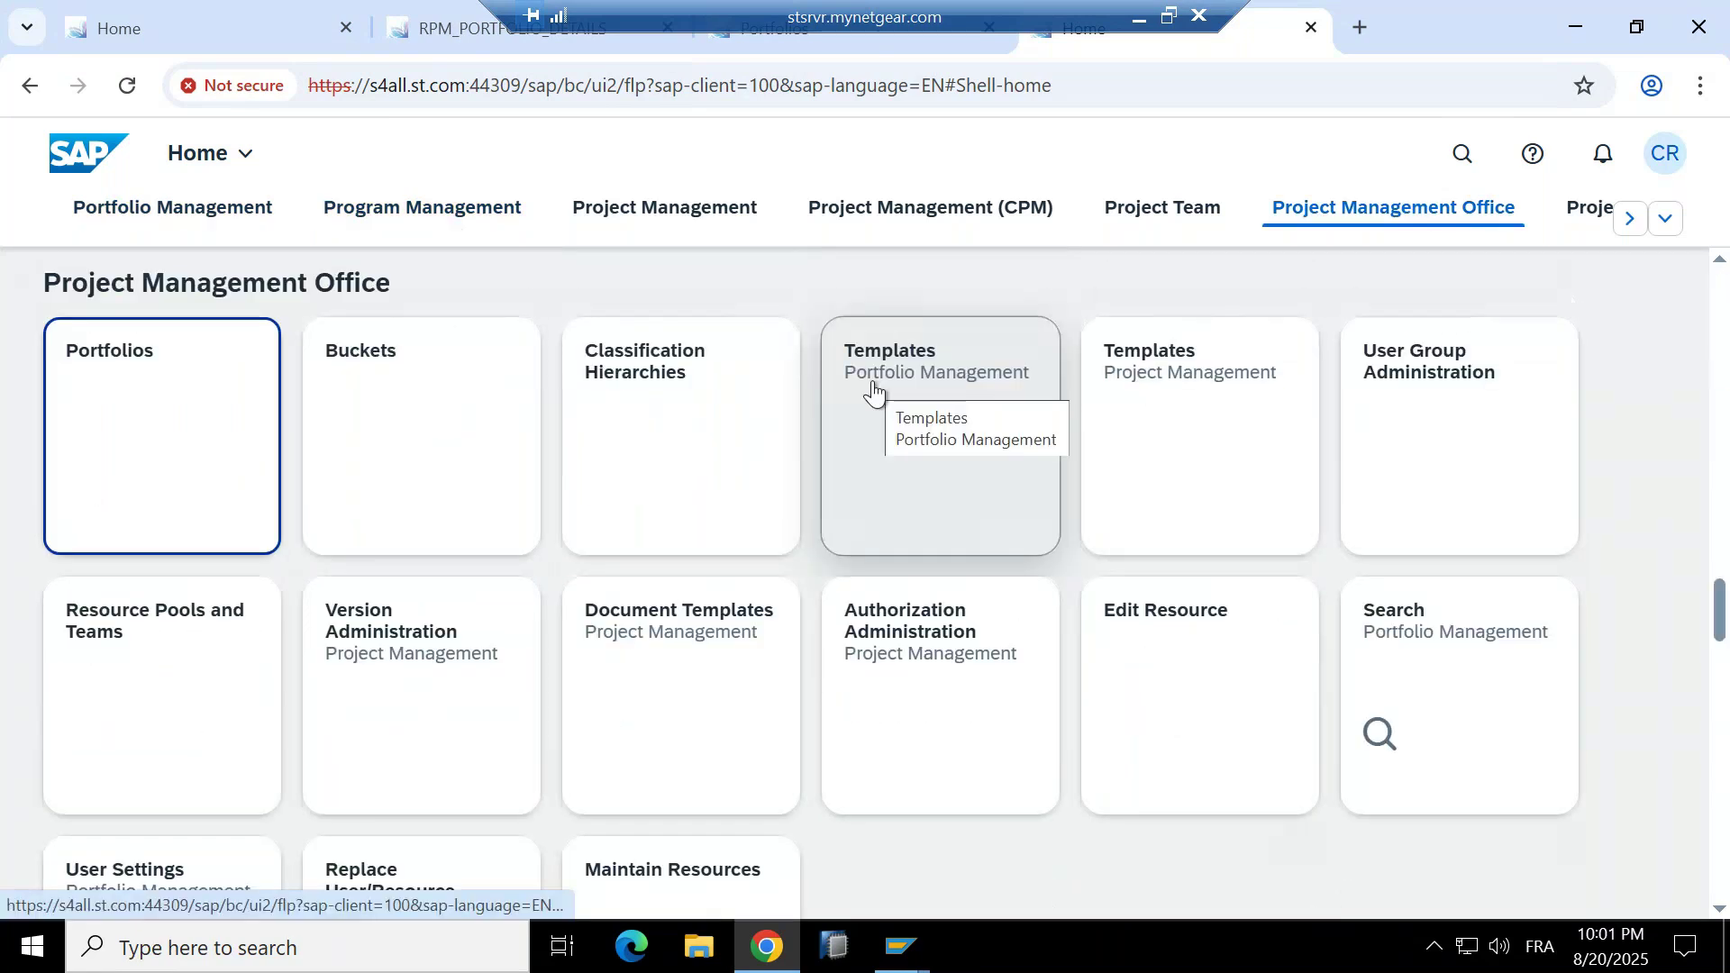
click(229, 388)
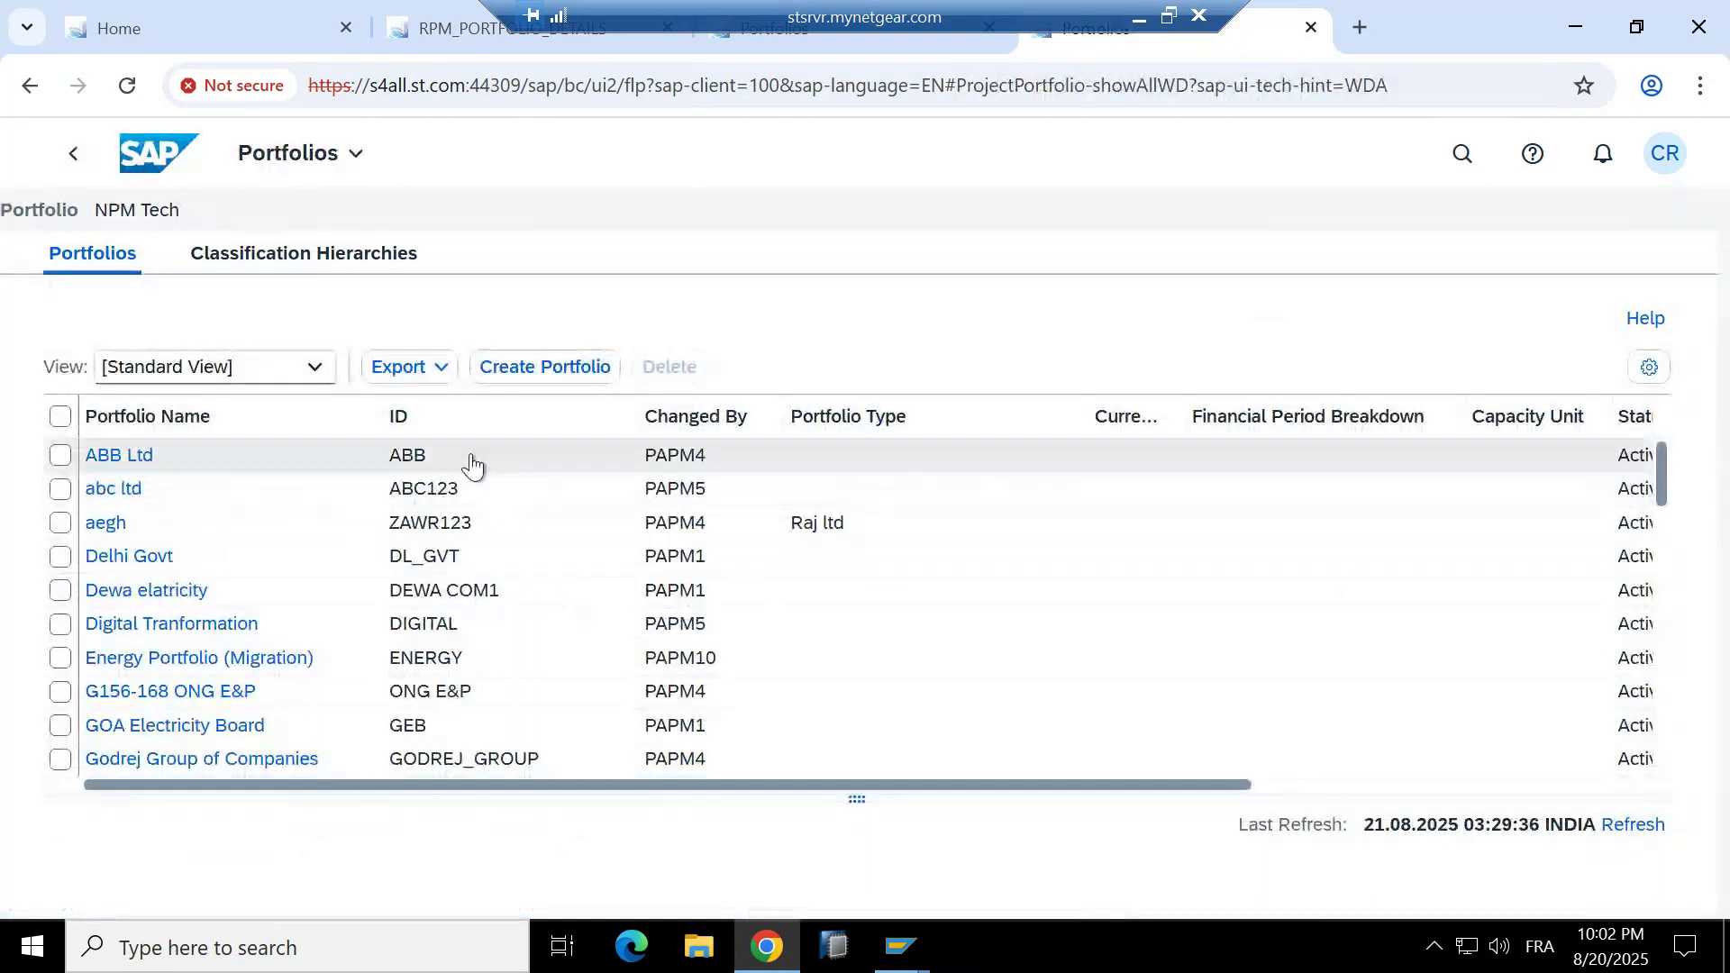
scroll(289, 606, down, 1)
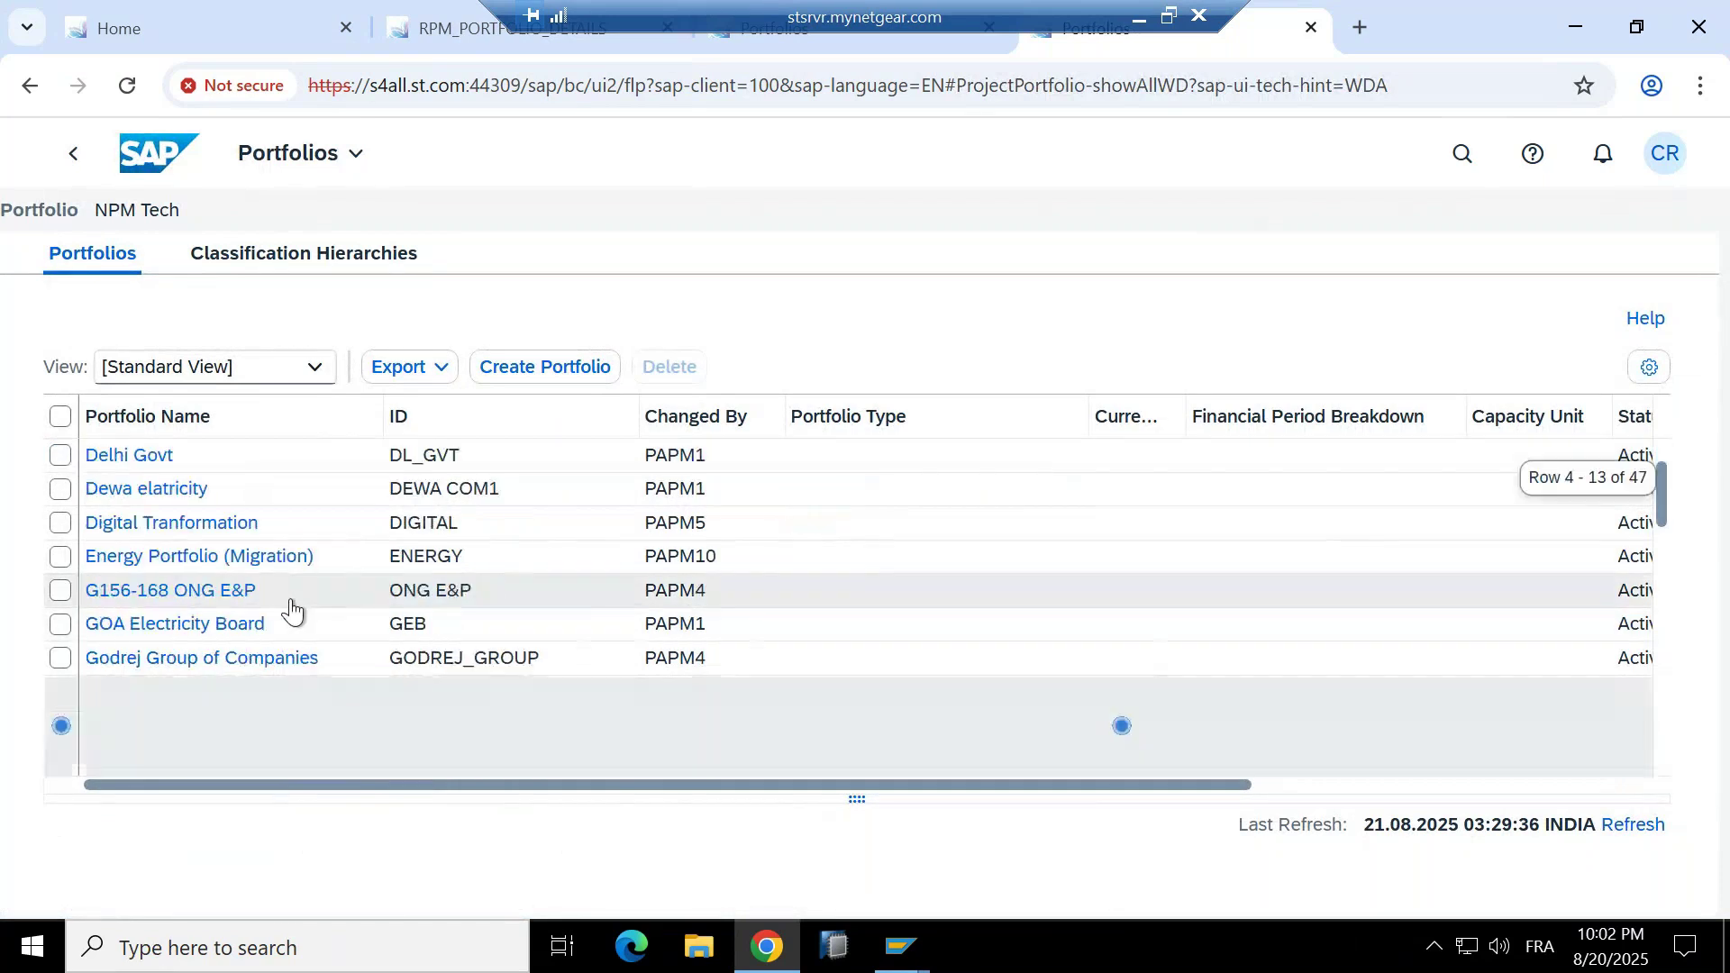
Start a new portfolio of type Portfolio 1 Test.
click(501, 379)
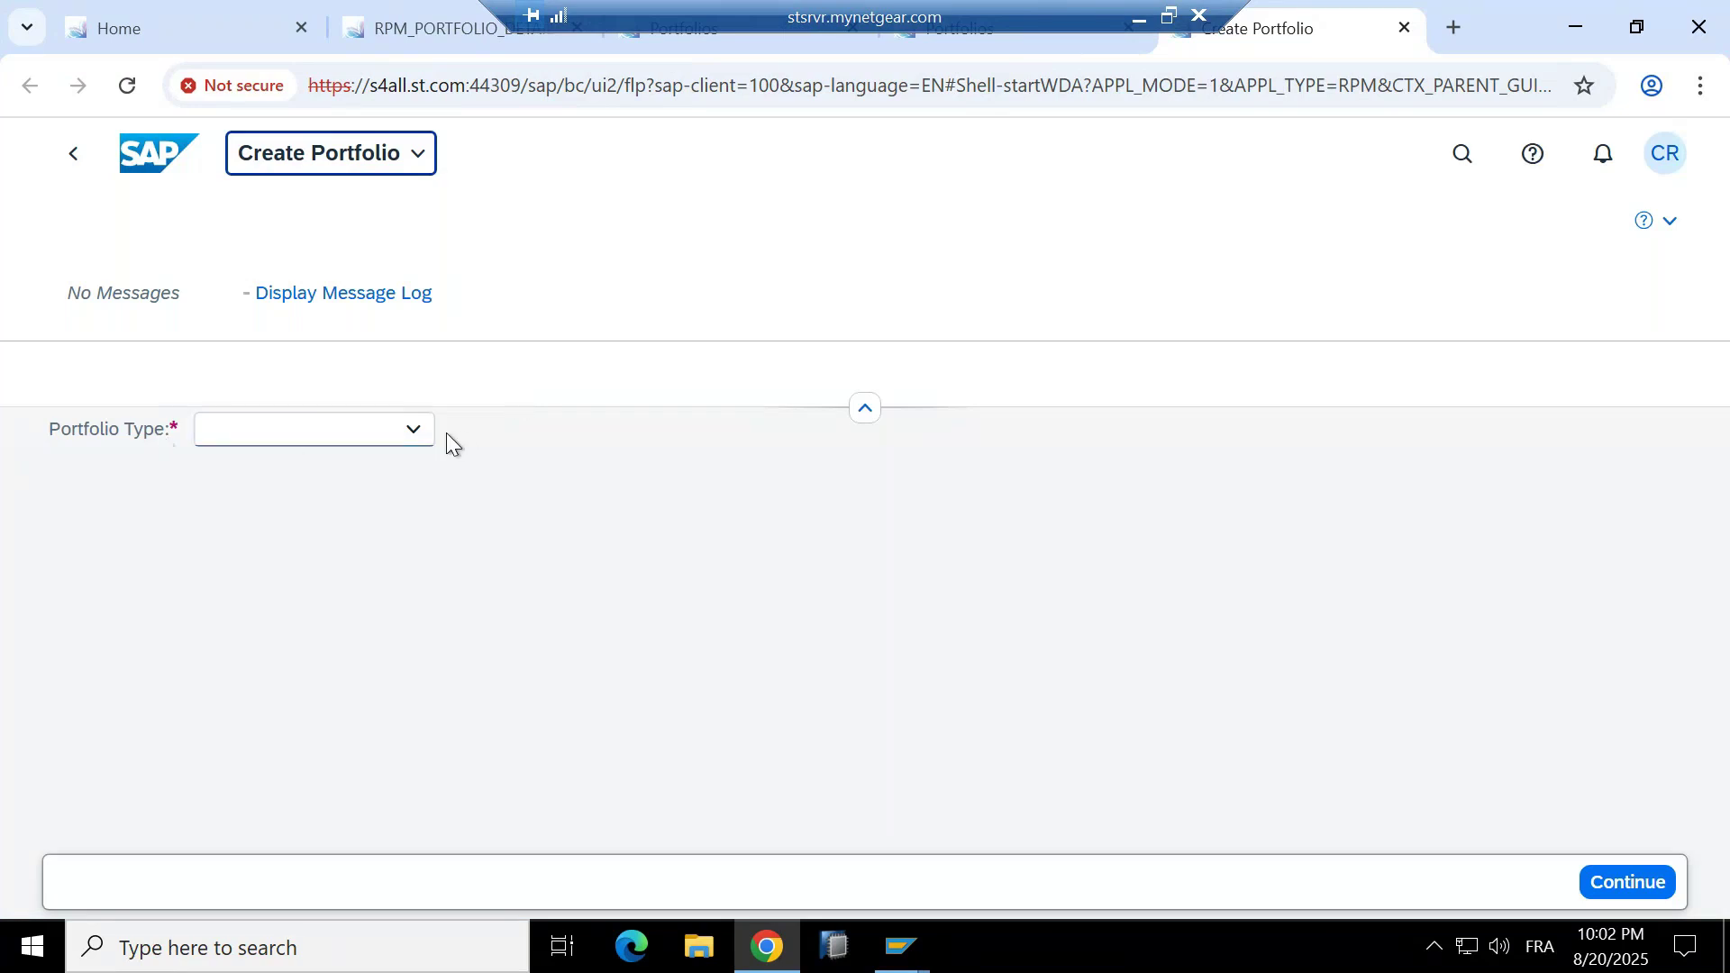
click(416, 433)
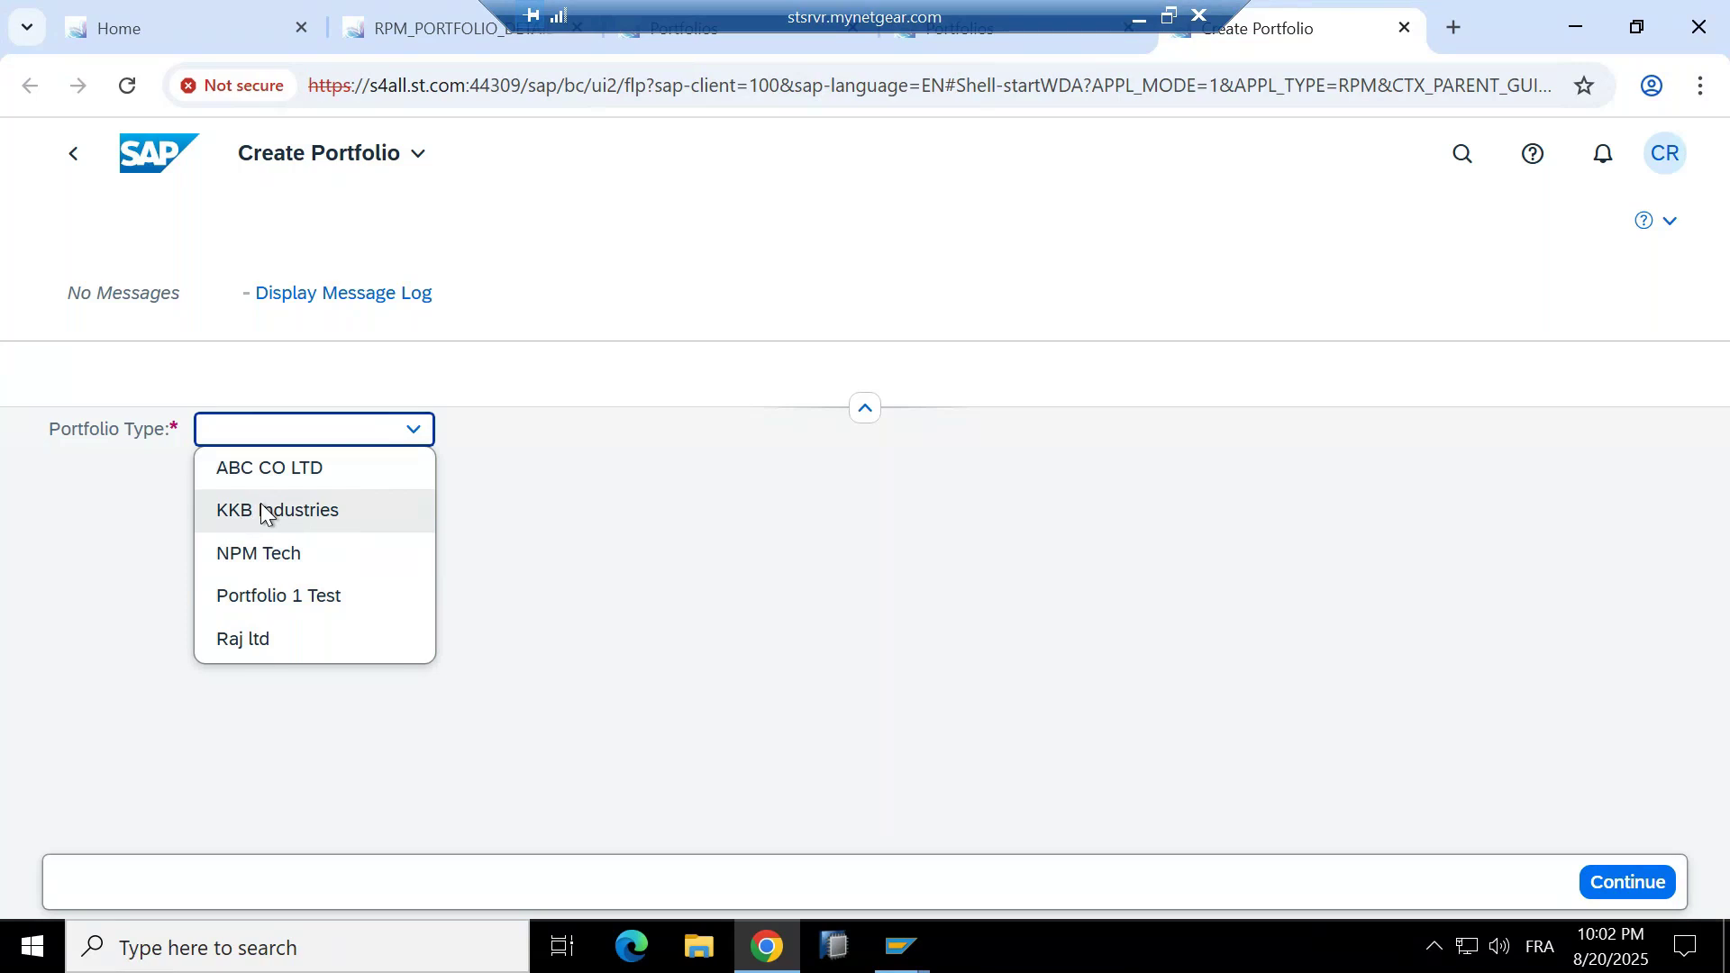
click(282, 599)
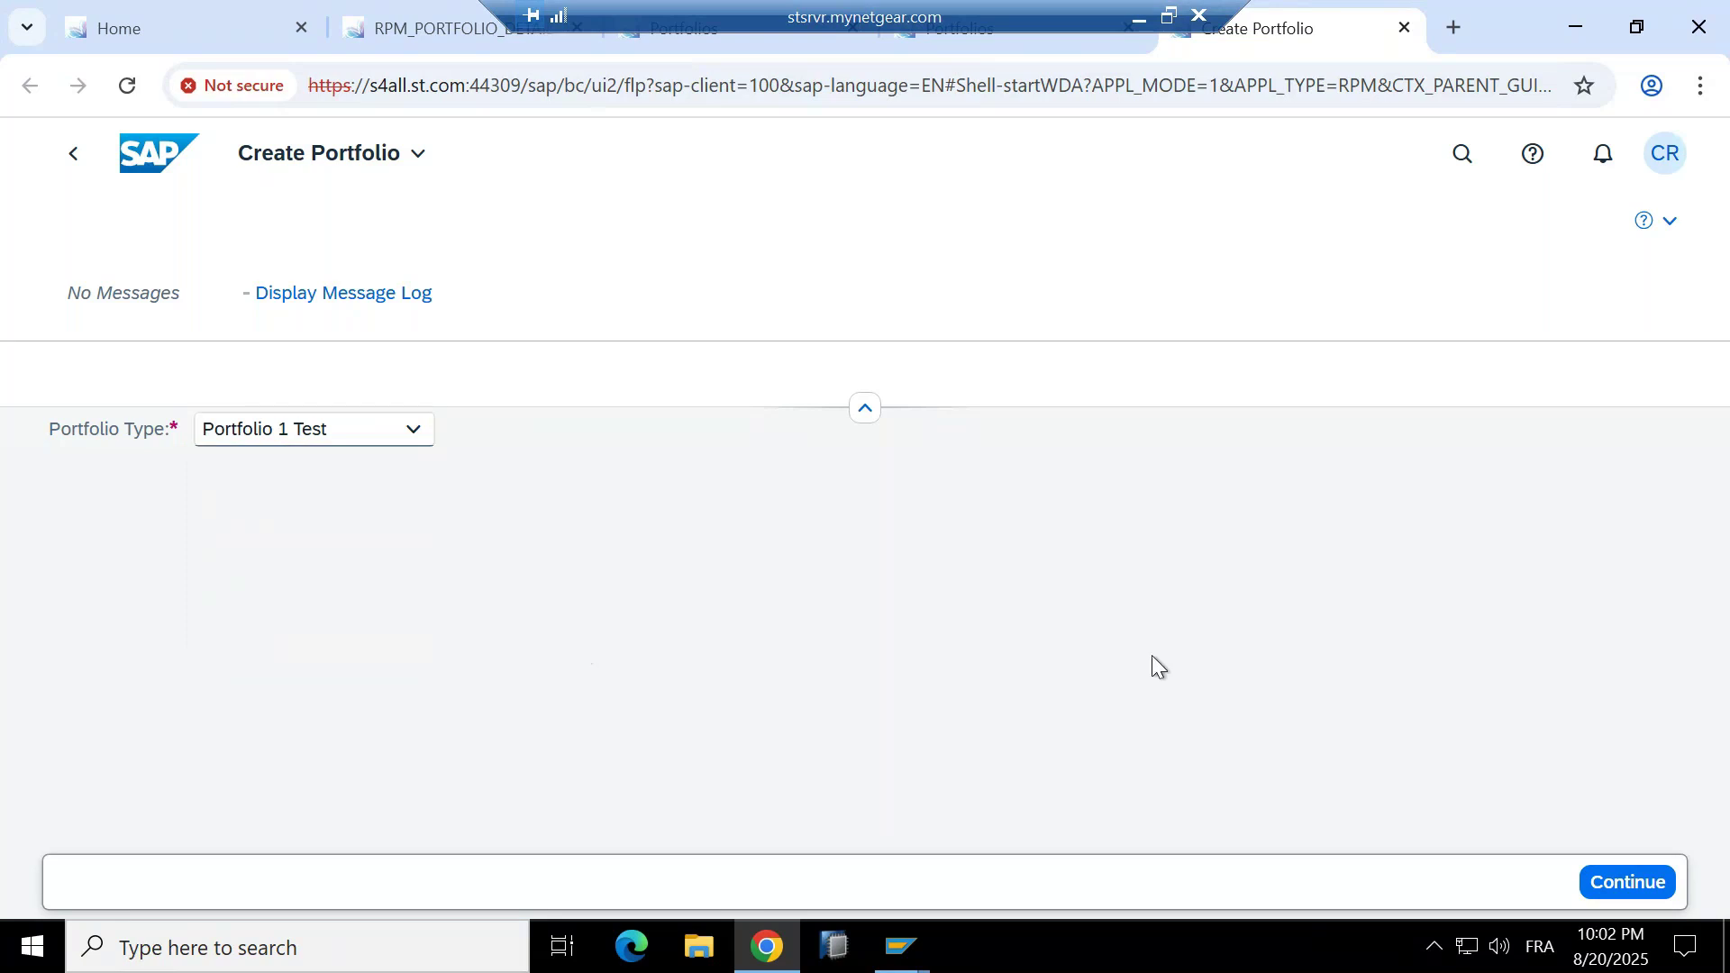
Name the new portfolio 'Indian Government ( MyOnEdu Test Case)'.
click(1627, 884)
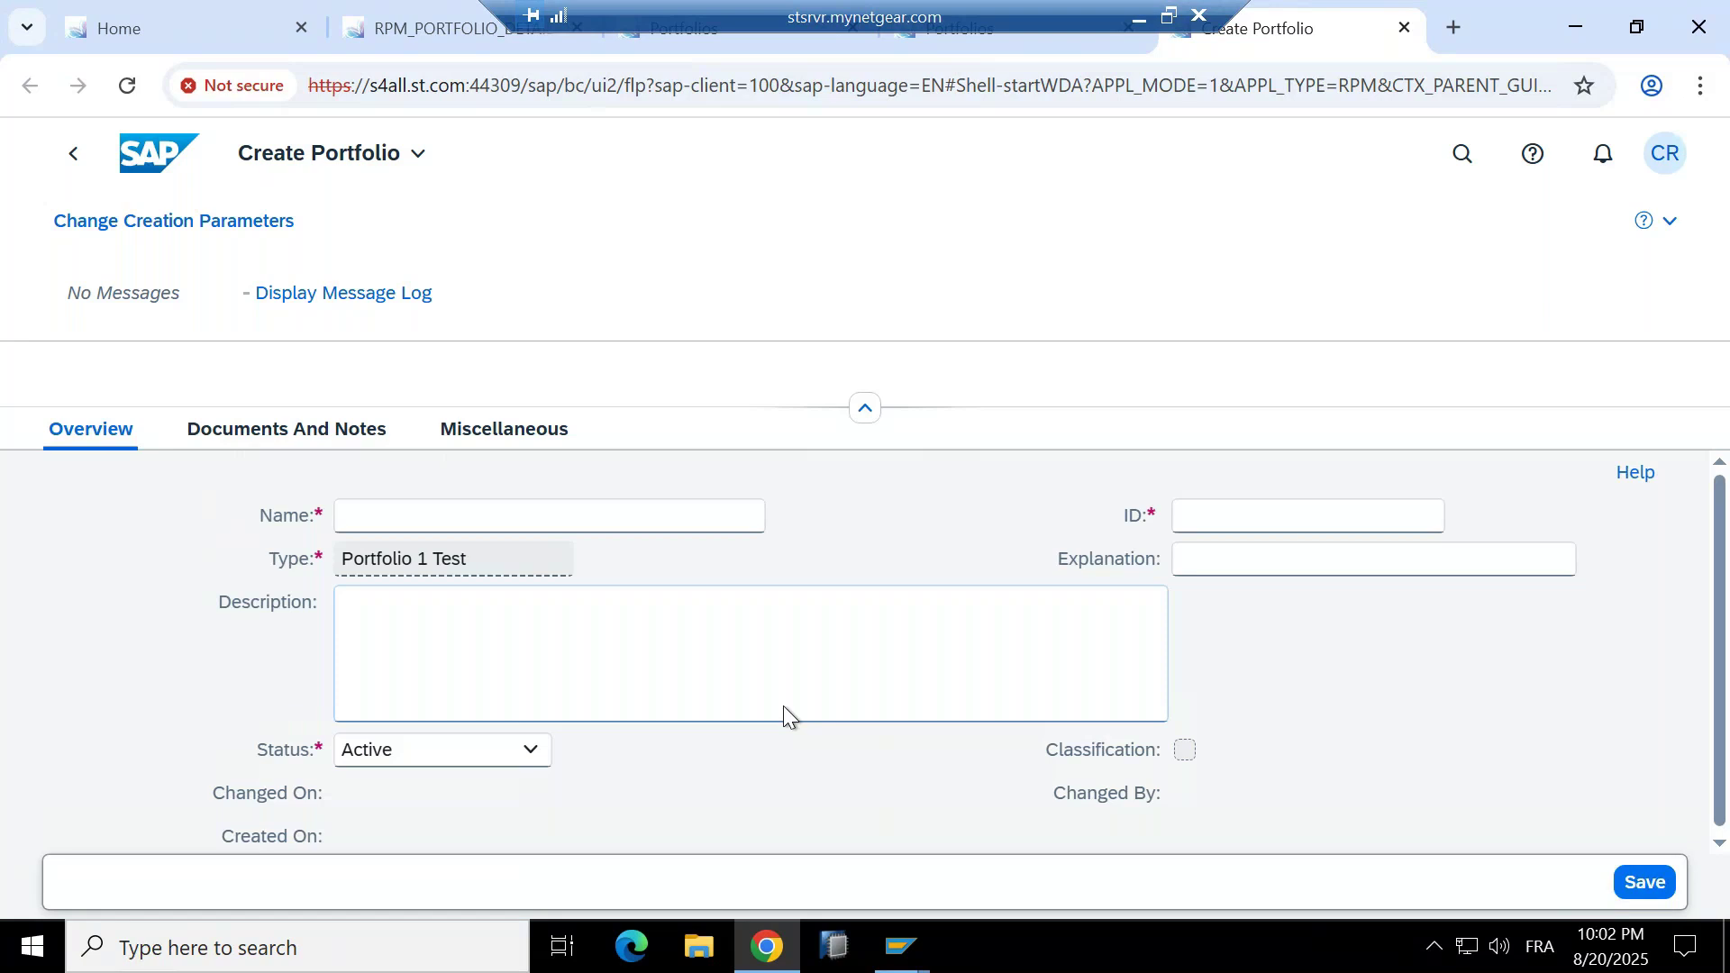
click(585, 511)
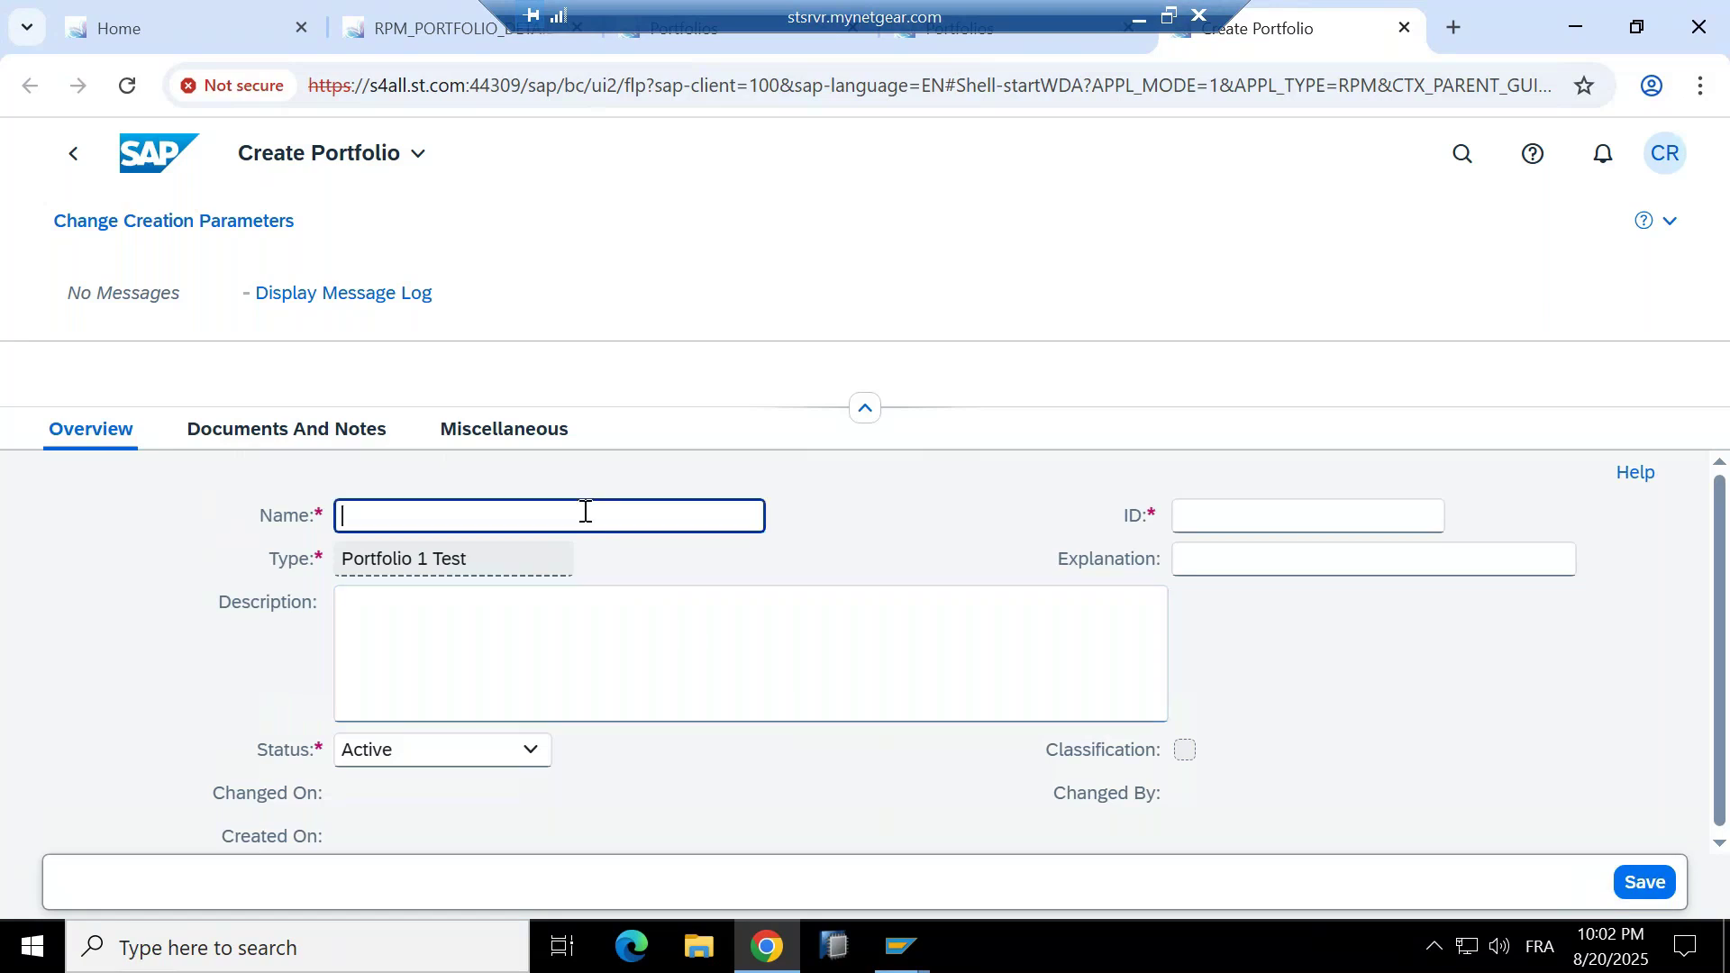
text(Ini)
text(dian)
key(BackSpace)
key(BackSpace)
key(BackSpace)
text(ian Goverment)
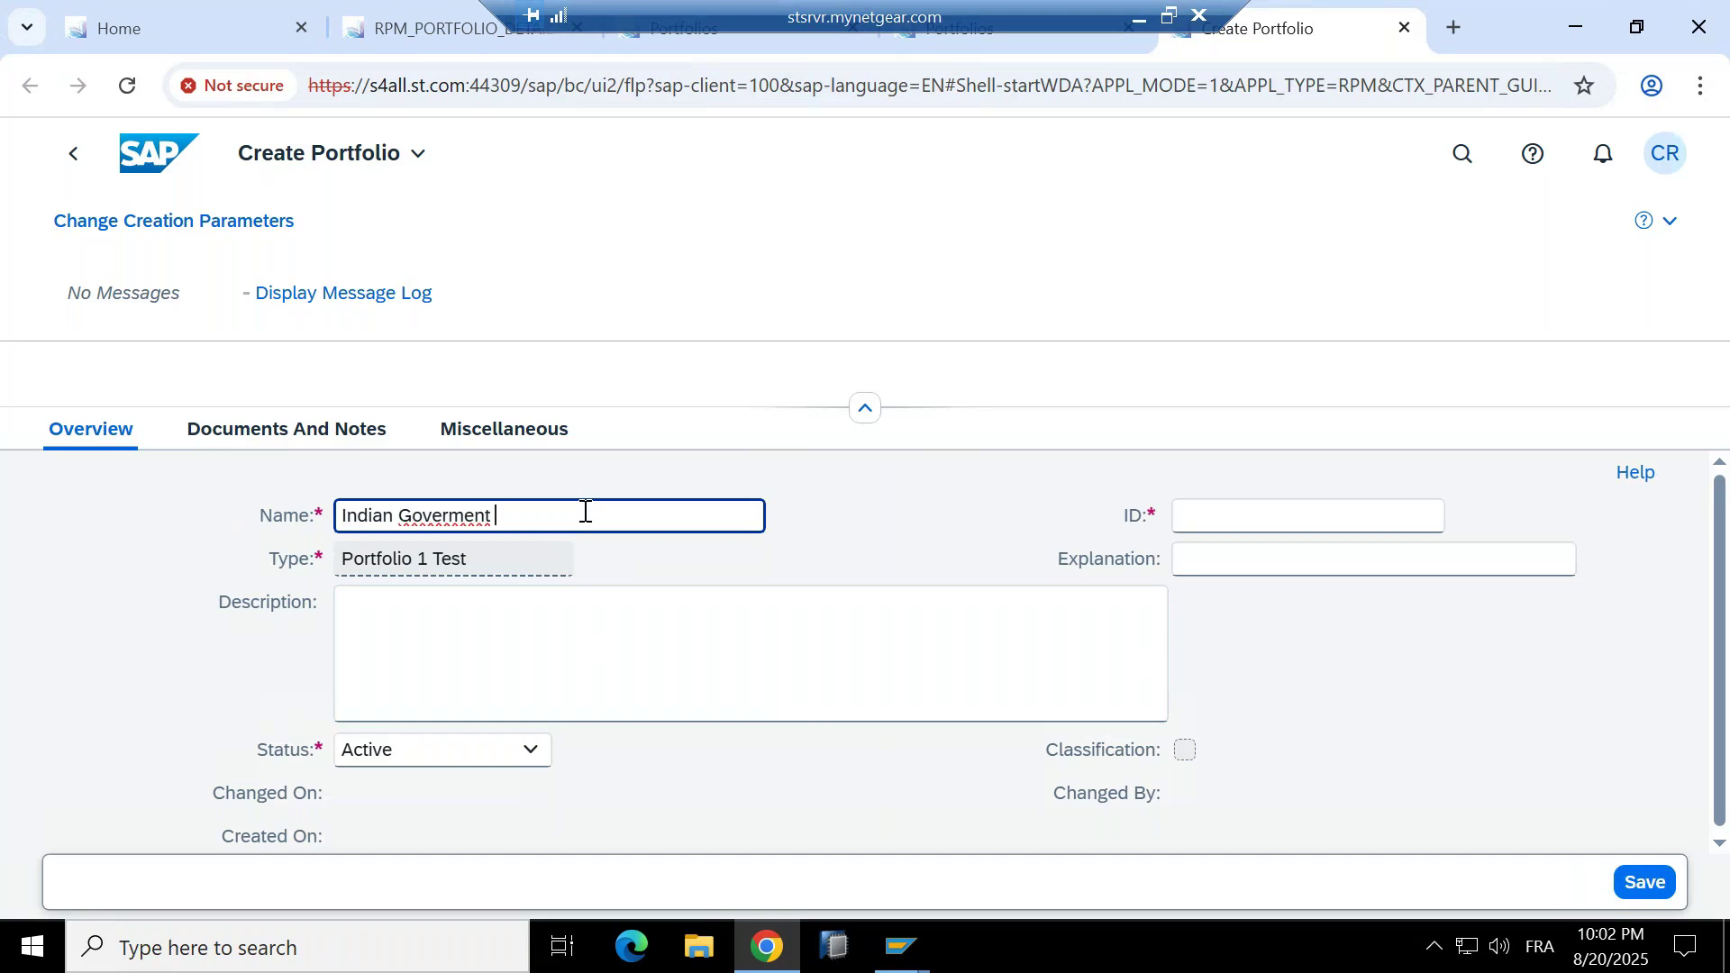
key(BackSpace)
key(BackSpace)
key(BackSpace)
key(BackSpace)
key(BackSpace)
text(nment ( MyOnEdu Test Case))
key(Tab)
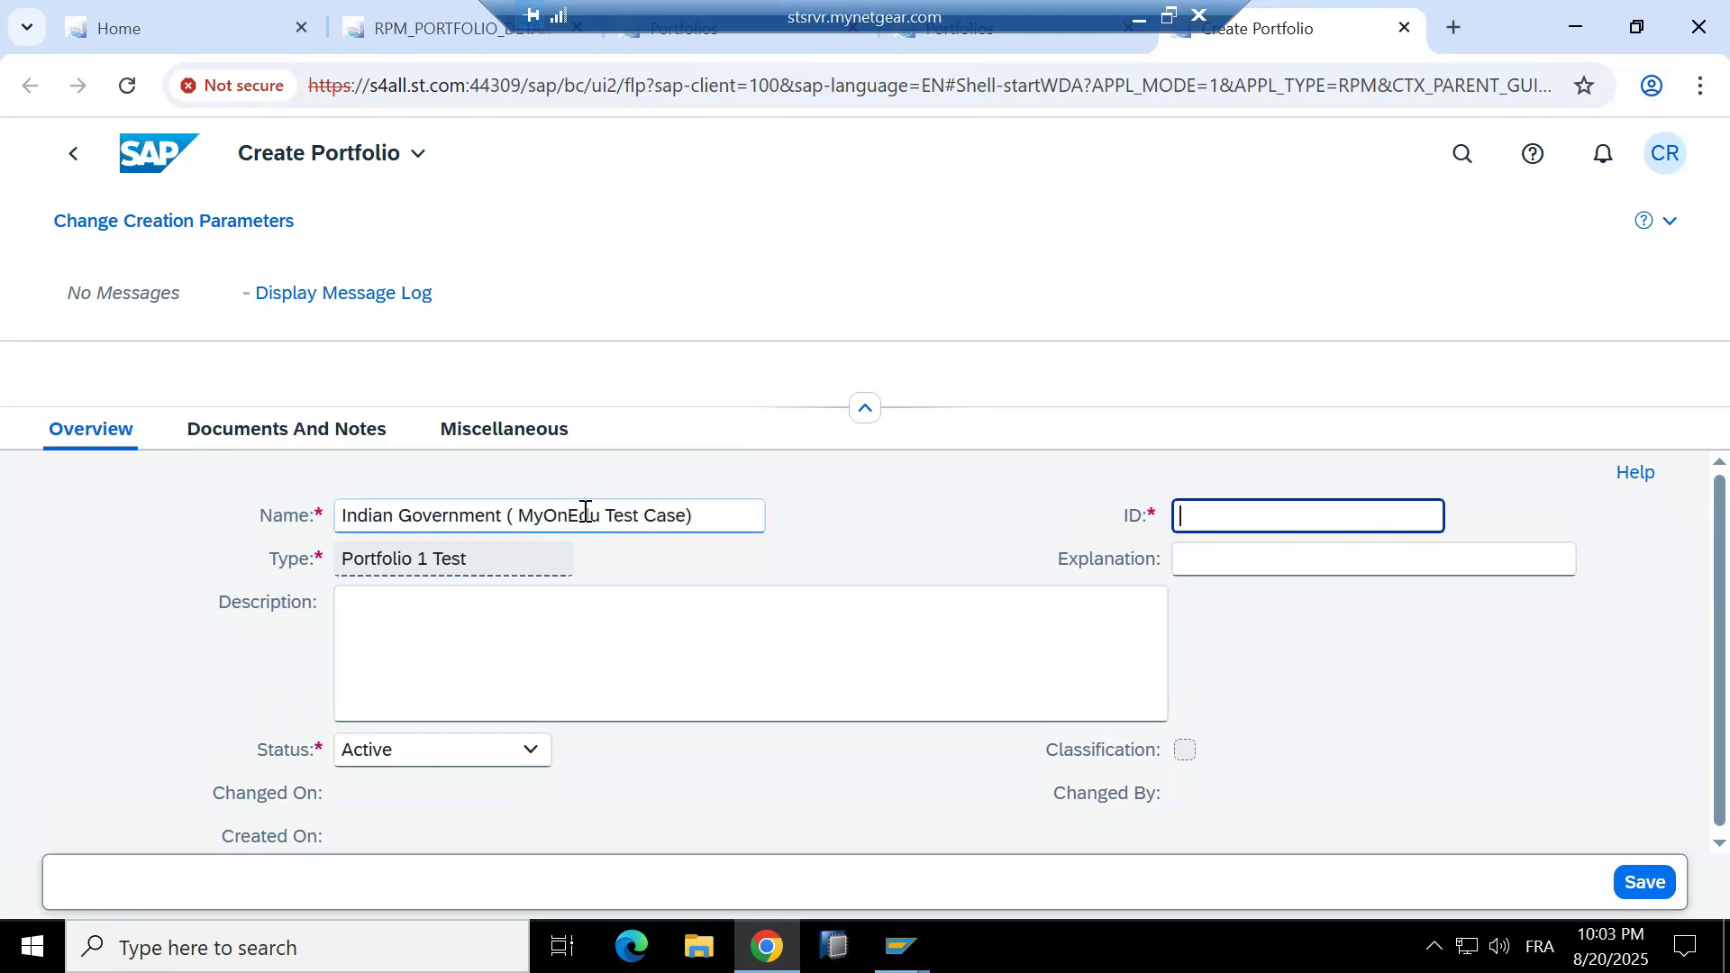
Give the portfolio the ID INDIAN03 and save it.
text(INDIAN)
key(Tab)
key(Tab)
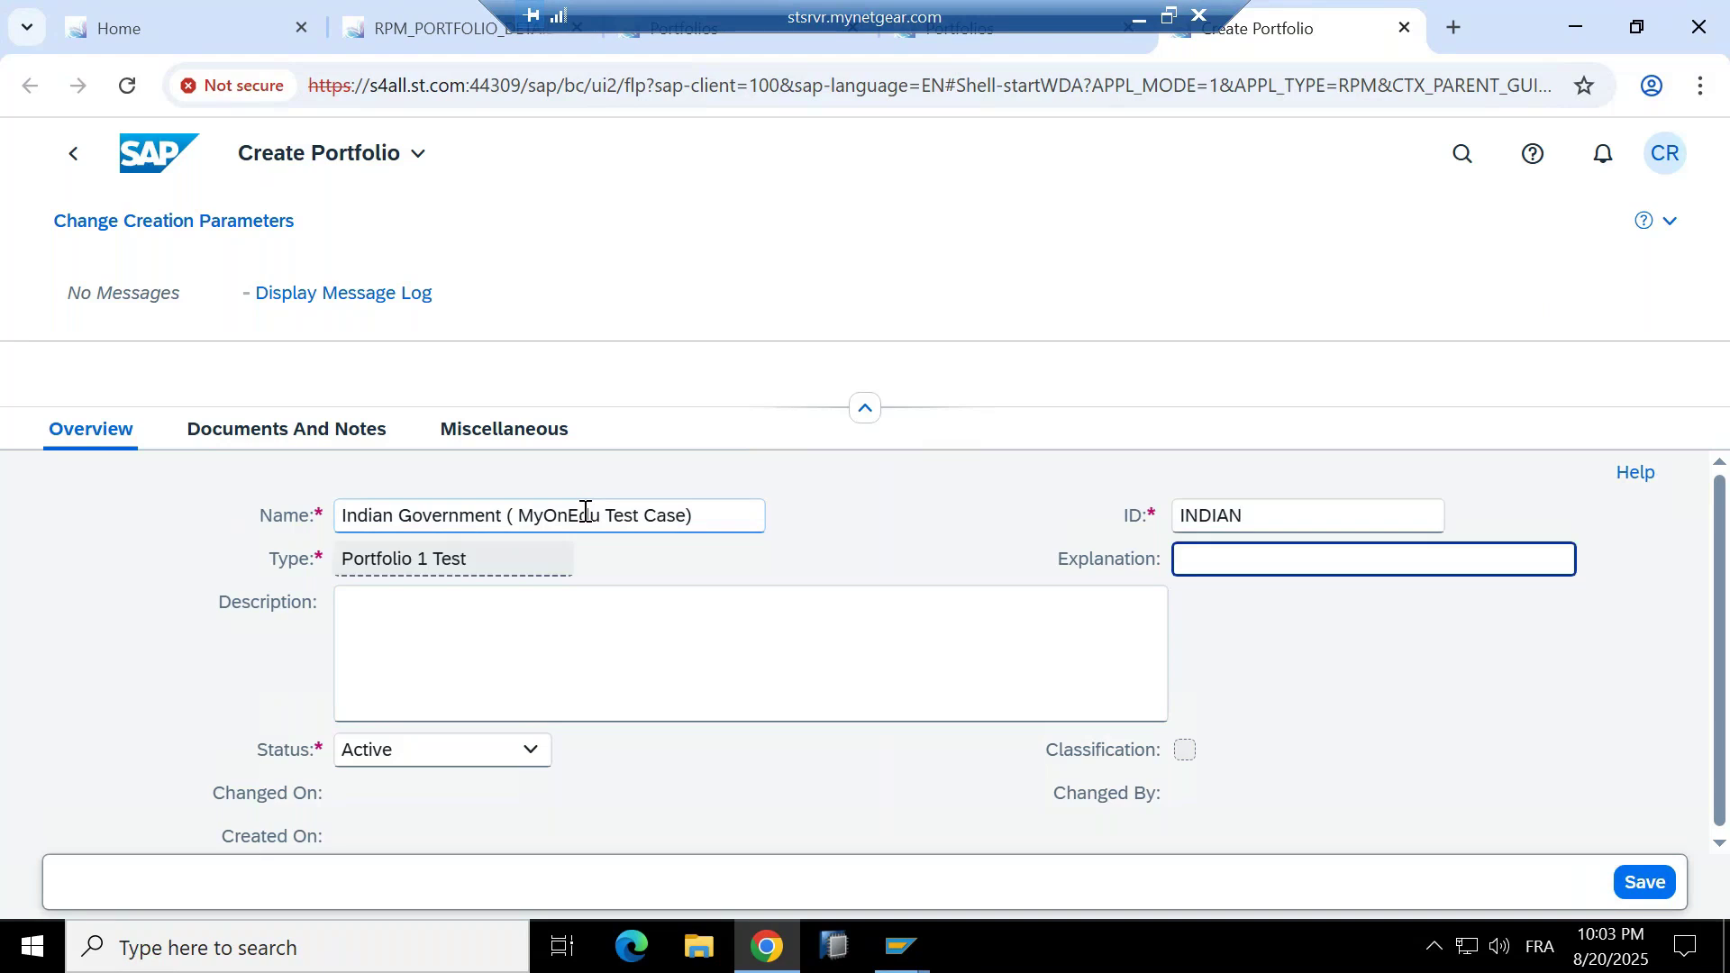
click(1317, 528)
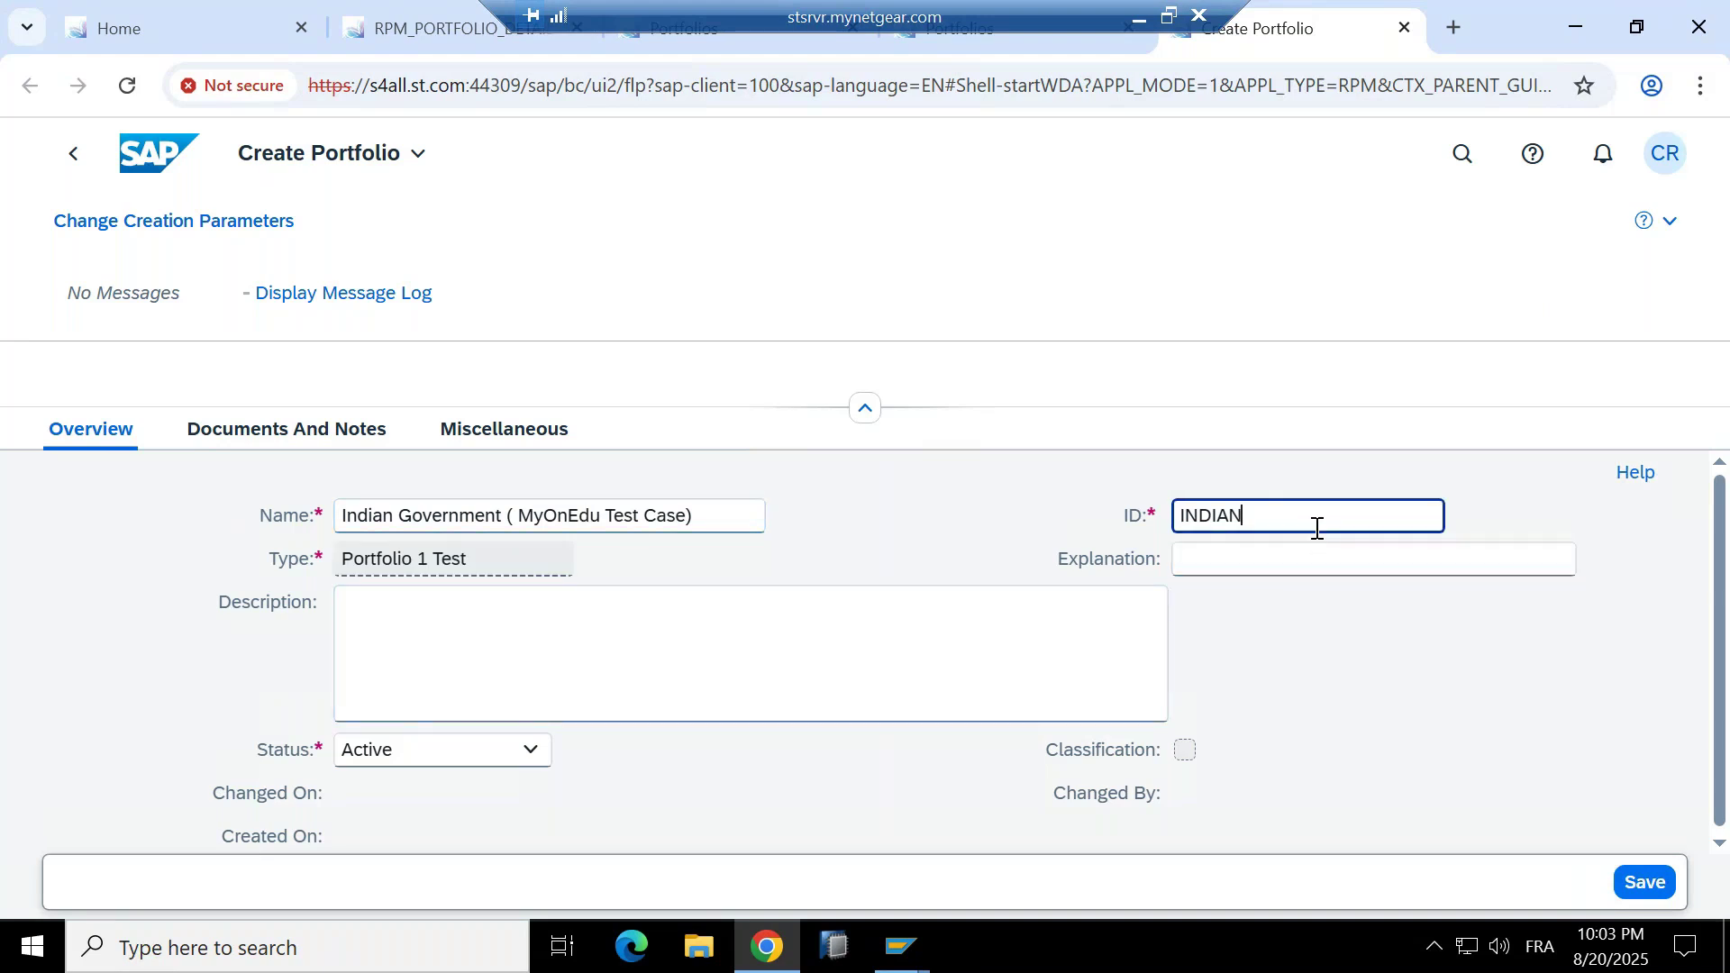
text(03)
click(1051, 382)
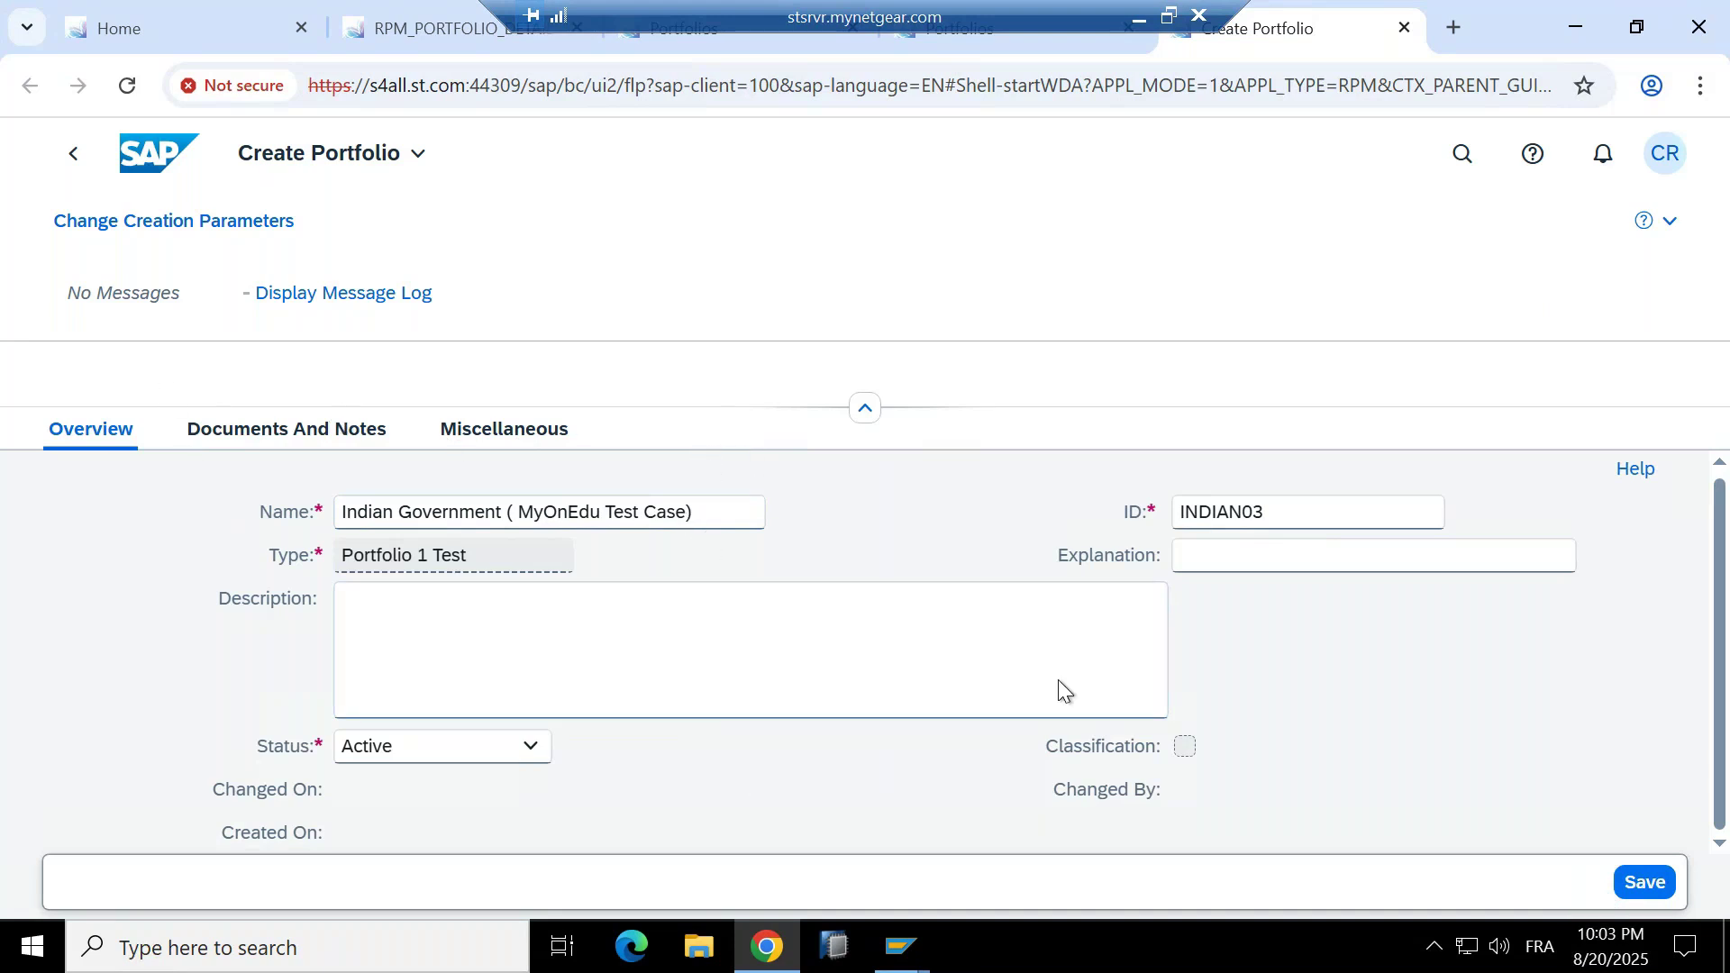
click(1639, 888)
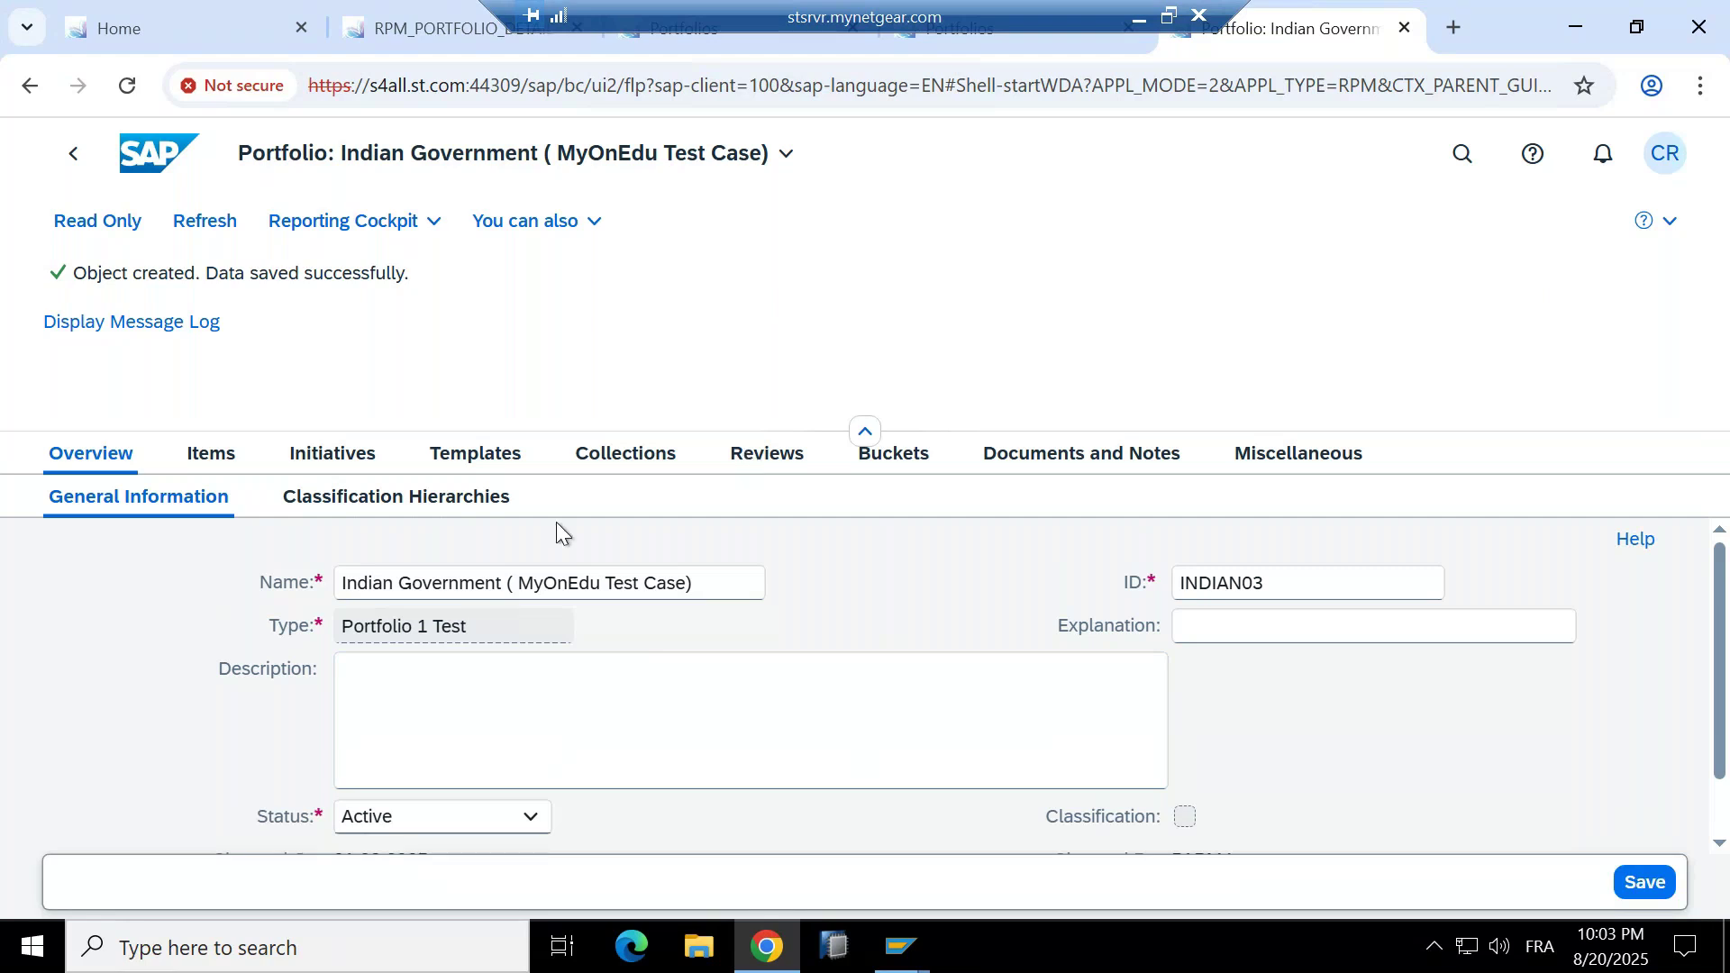
Show the new portfolio's still-empty bucket list and begin creating a bucket.
click(211, 455)
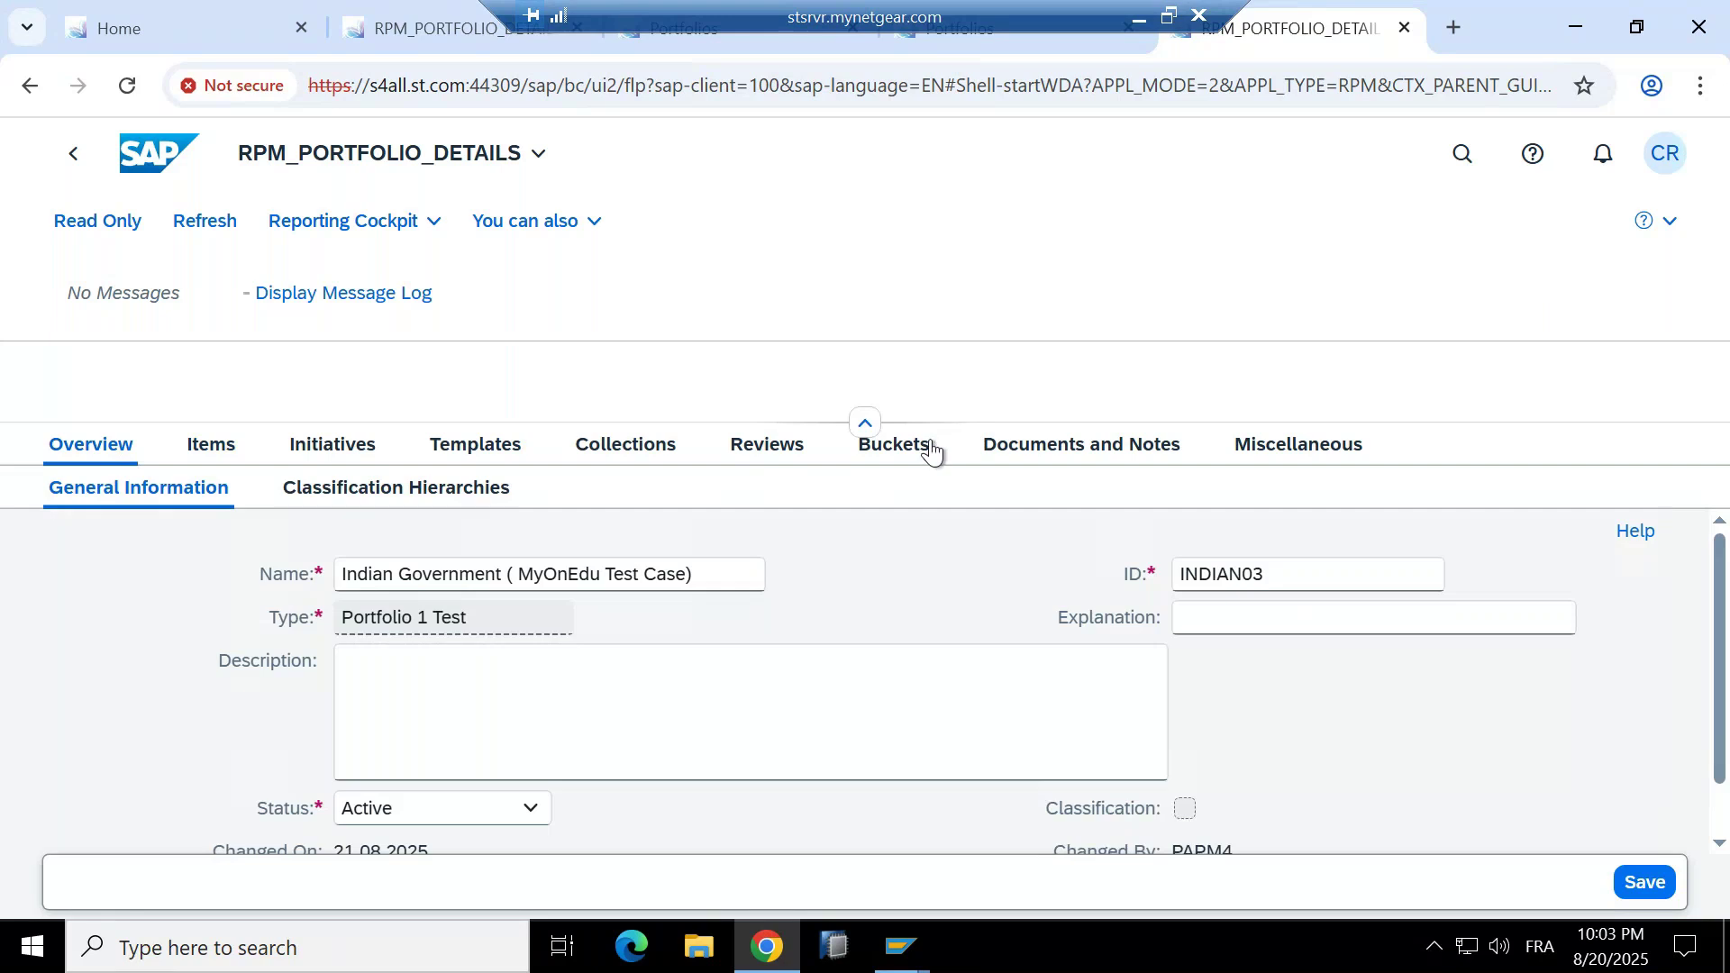
click(880, 455)
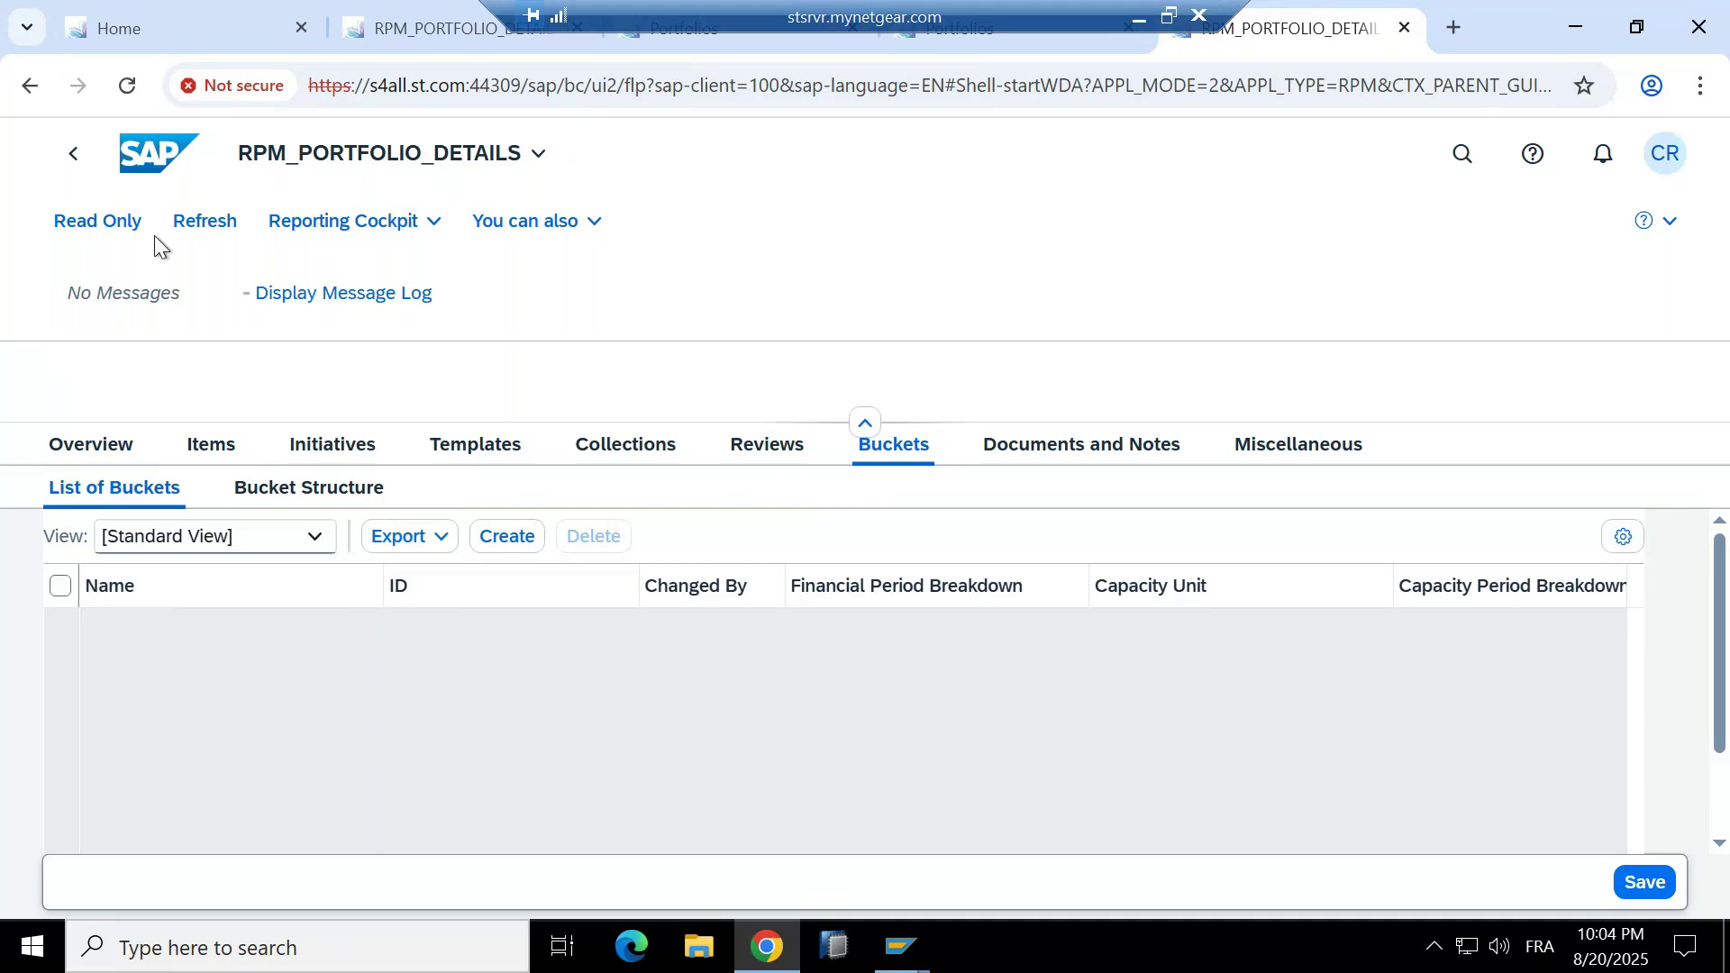
click(488, 537)
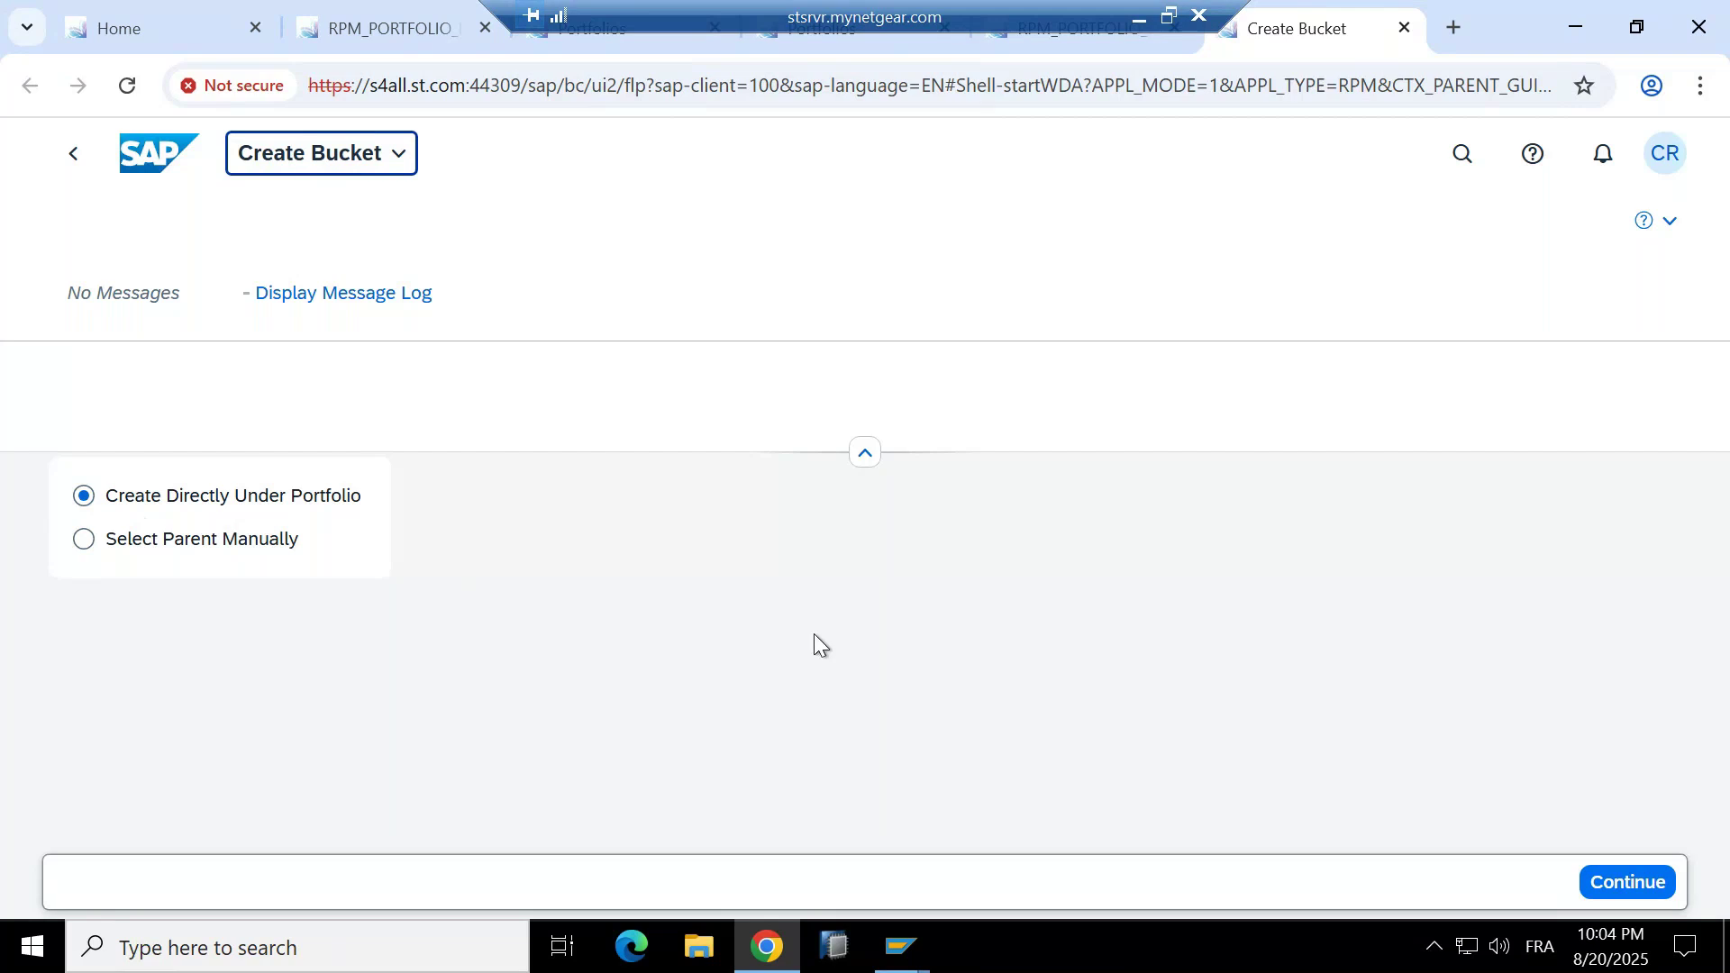
Create the bucket directly under the portfolio and begin selecting its generated ID.
click(1595, 884)
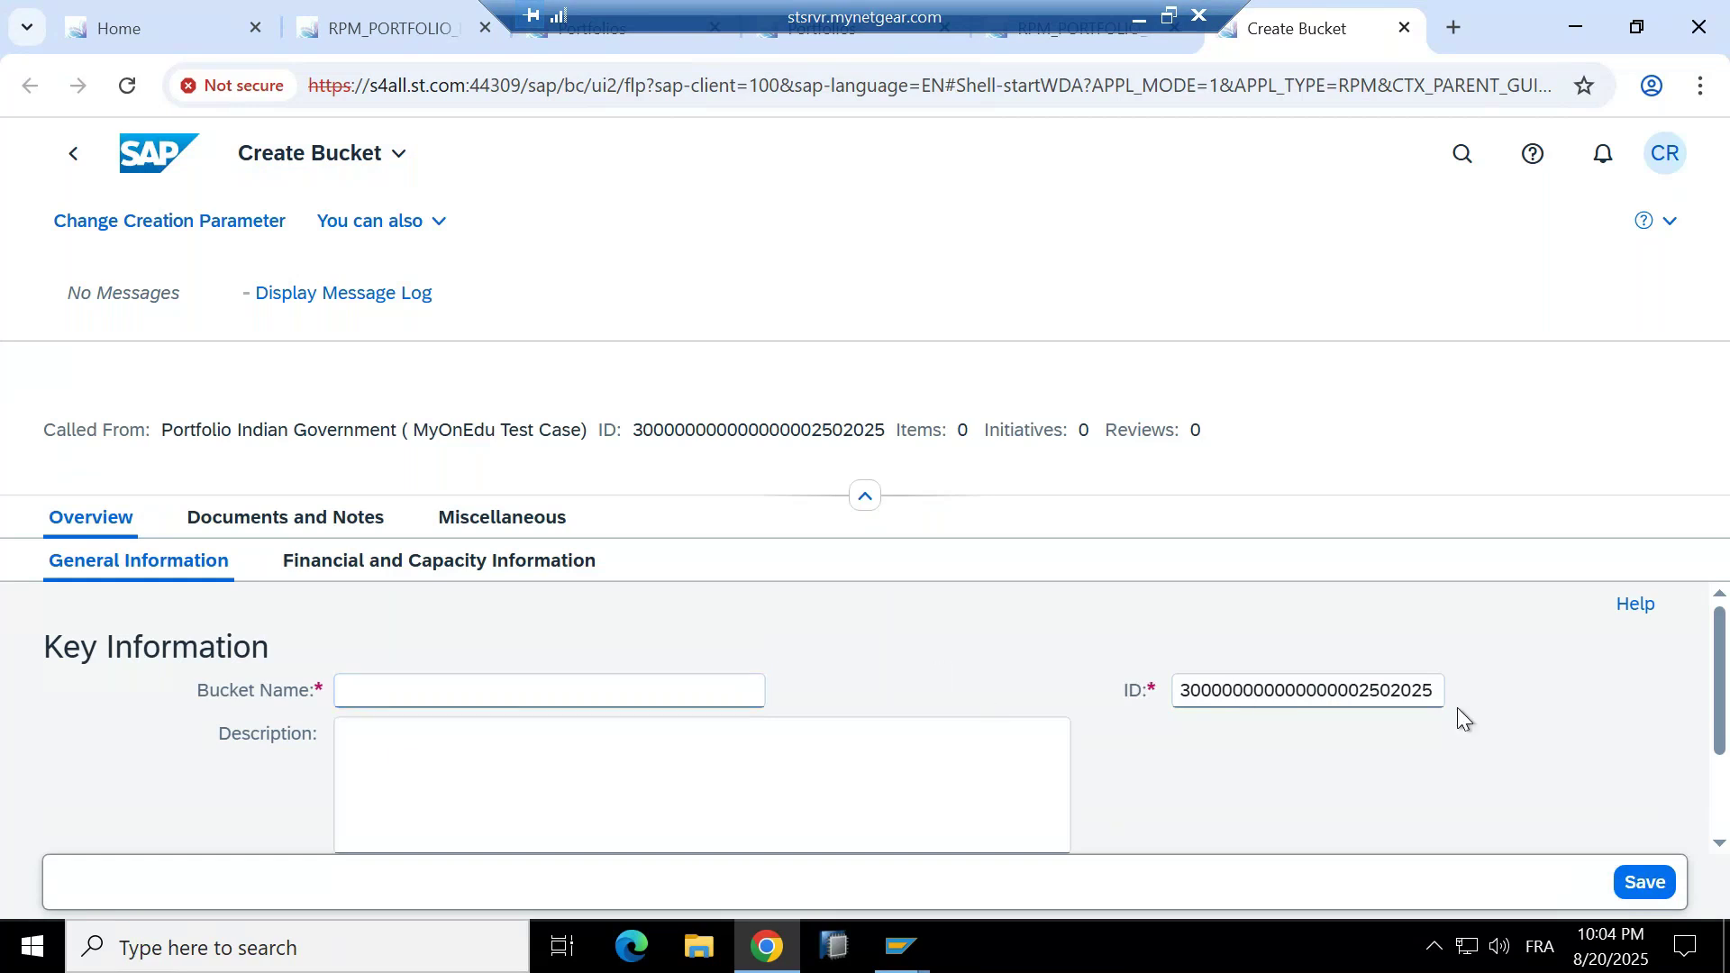
drag(1193, 696, 1183, 695)
Replace the generated bucket ID with INDIAN03.
drag(1412, 709, 1467, 705)
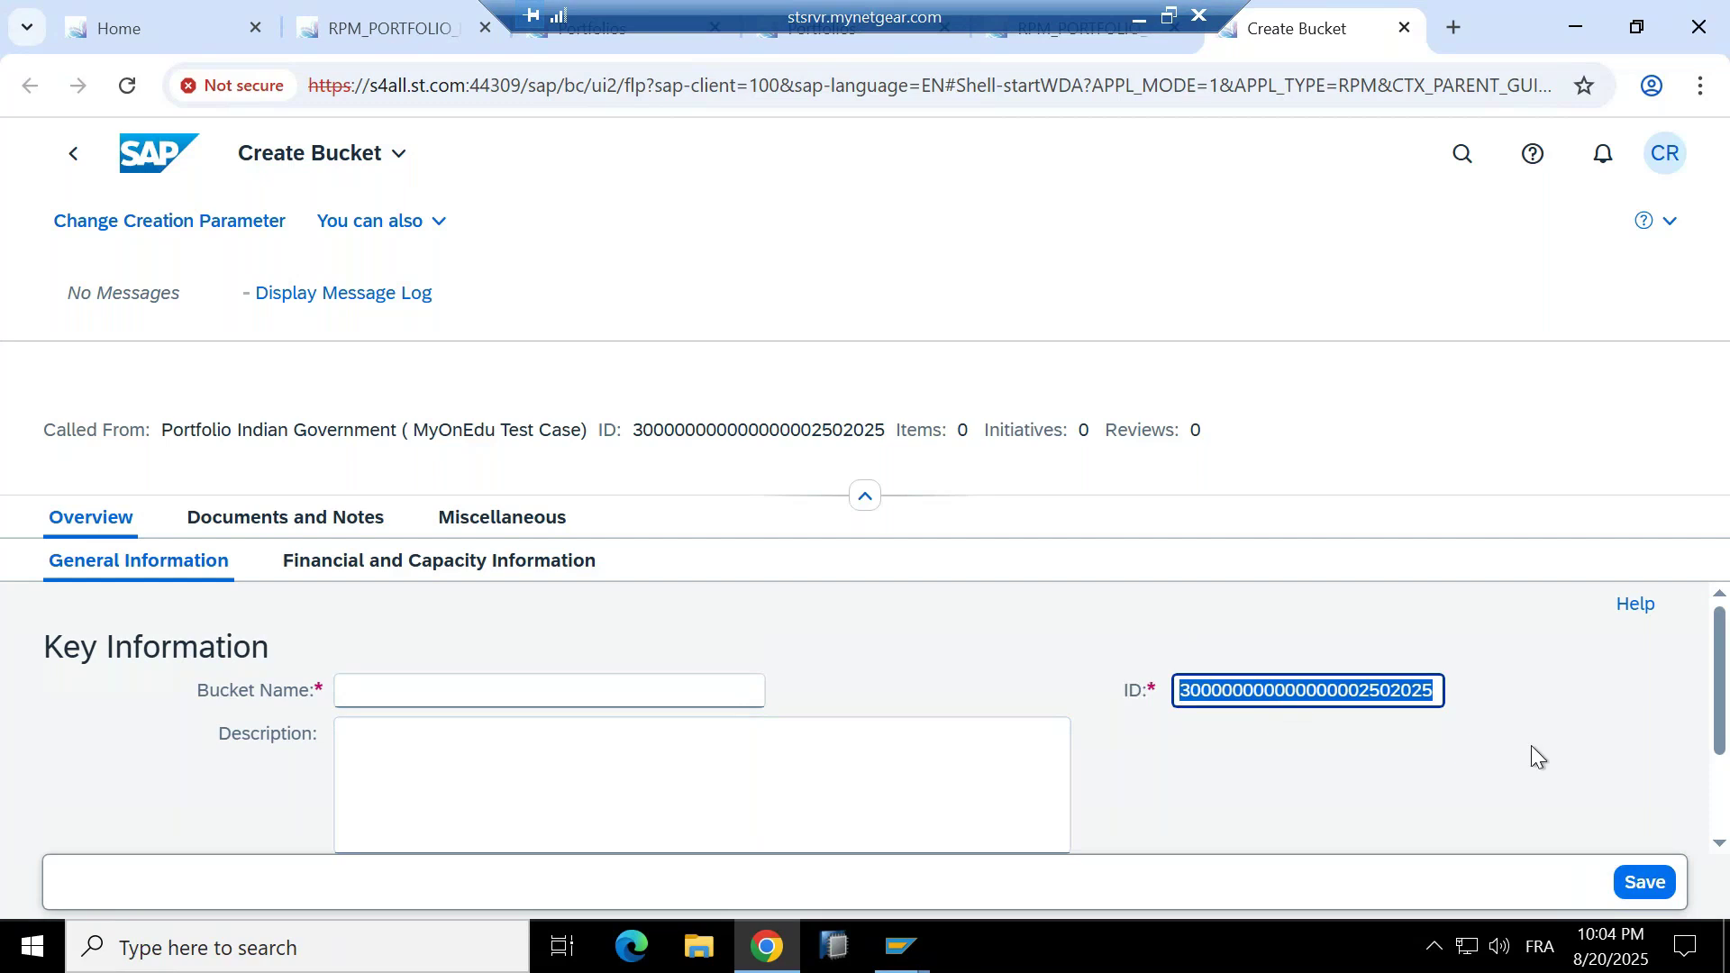
key(Home)
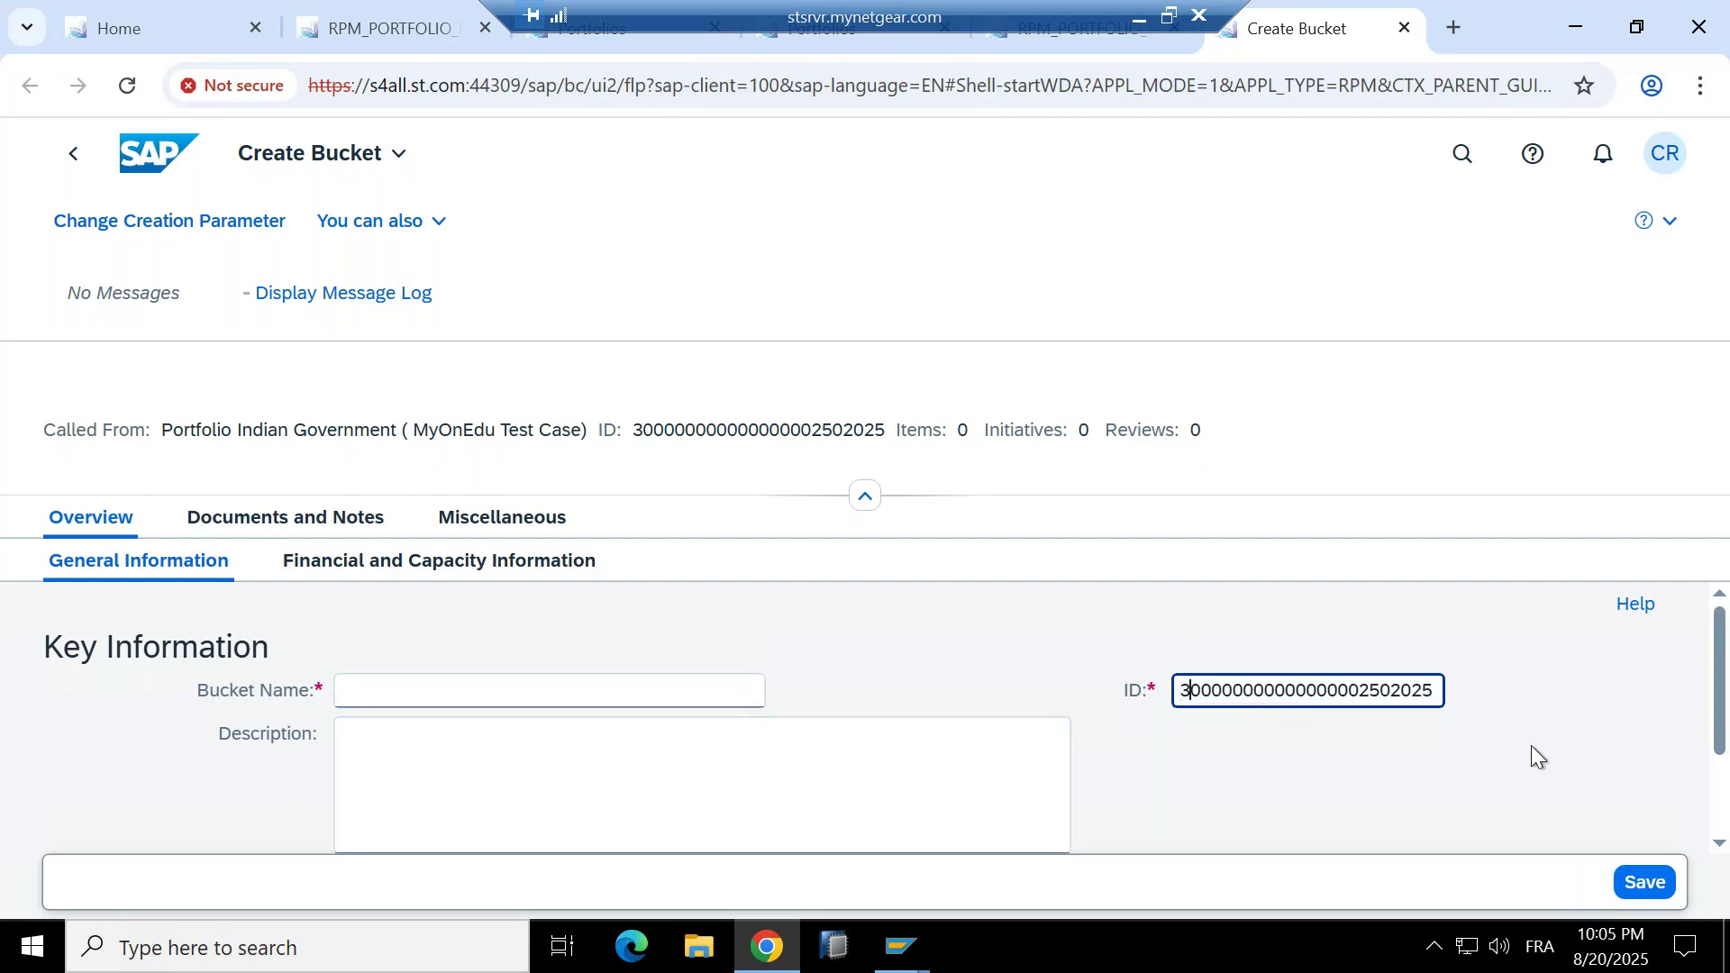
key(Right)
key(Right)
key(Right)
key(Right)
key(Right)
key(Right)
key(Right)
key(Right)
key(Right)
key(Right)
key(Right)
key(Right)
key(Right)
key(Right)
key(Right)
key(Right)
key(Right)
key(Right)
key(Right)
key(Right)
key(Left)
key(Left)
key(Left)
key(Left)
key(Right)
key(Right)
key(Right)
key(Left)
key(Left)
key(Left)
key(Left)
key(Left)
key(Left)
key(Left)
key(Home)
key(Delete)
key(Delete)
key(Delete)
key(Delete)
key(Delete)
key(Delete)
key(Delete)
key(Delete)
key(Delete)
key(Delete)
key(Delete)
key(Delete)
key(Delete)
key(Delete)
key(Delete)
key(Delete)
key(Delete)
key(Delete)
key(Delete)
key(Delete)
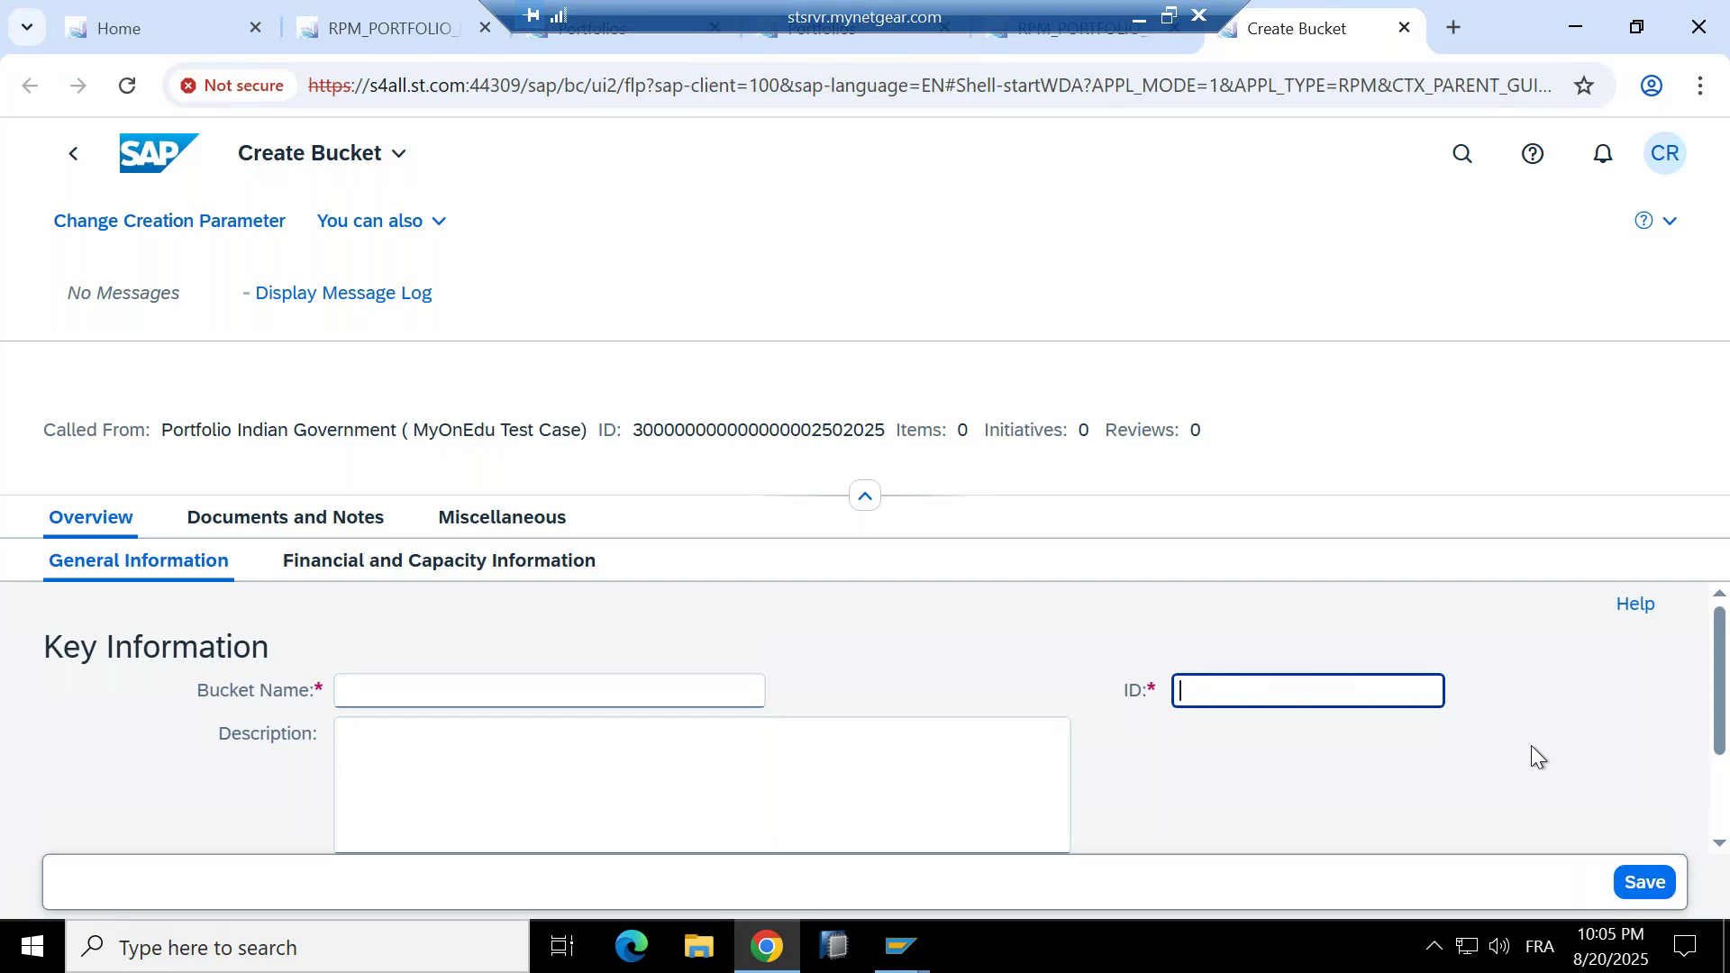
text(INDIAN)
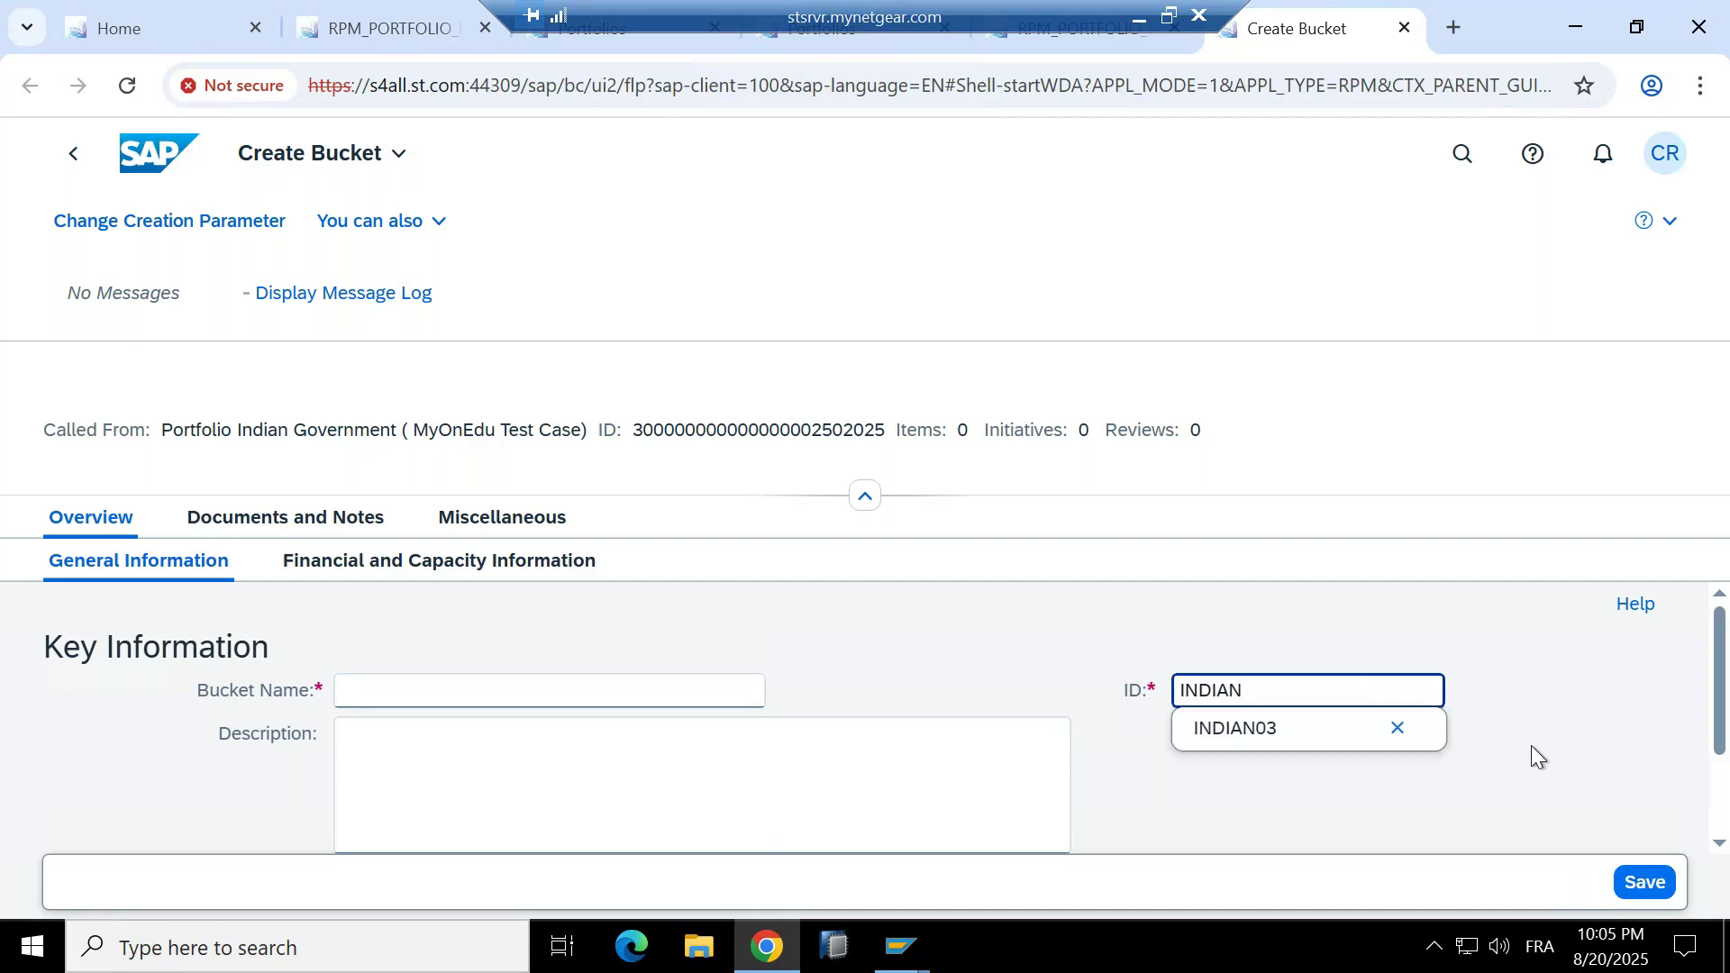
text(03)
key(Return)
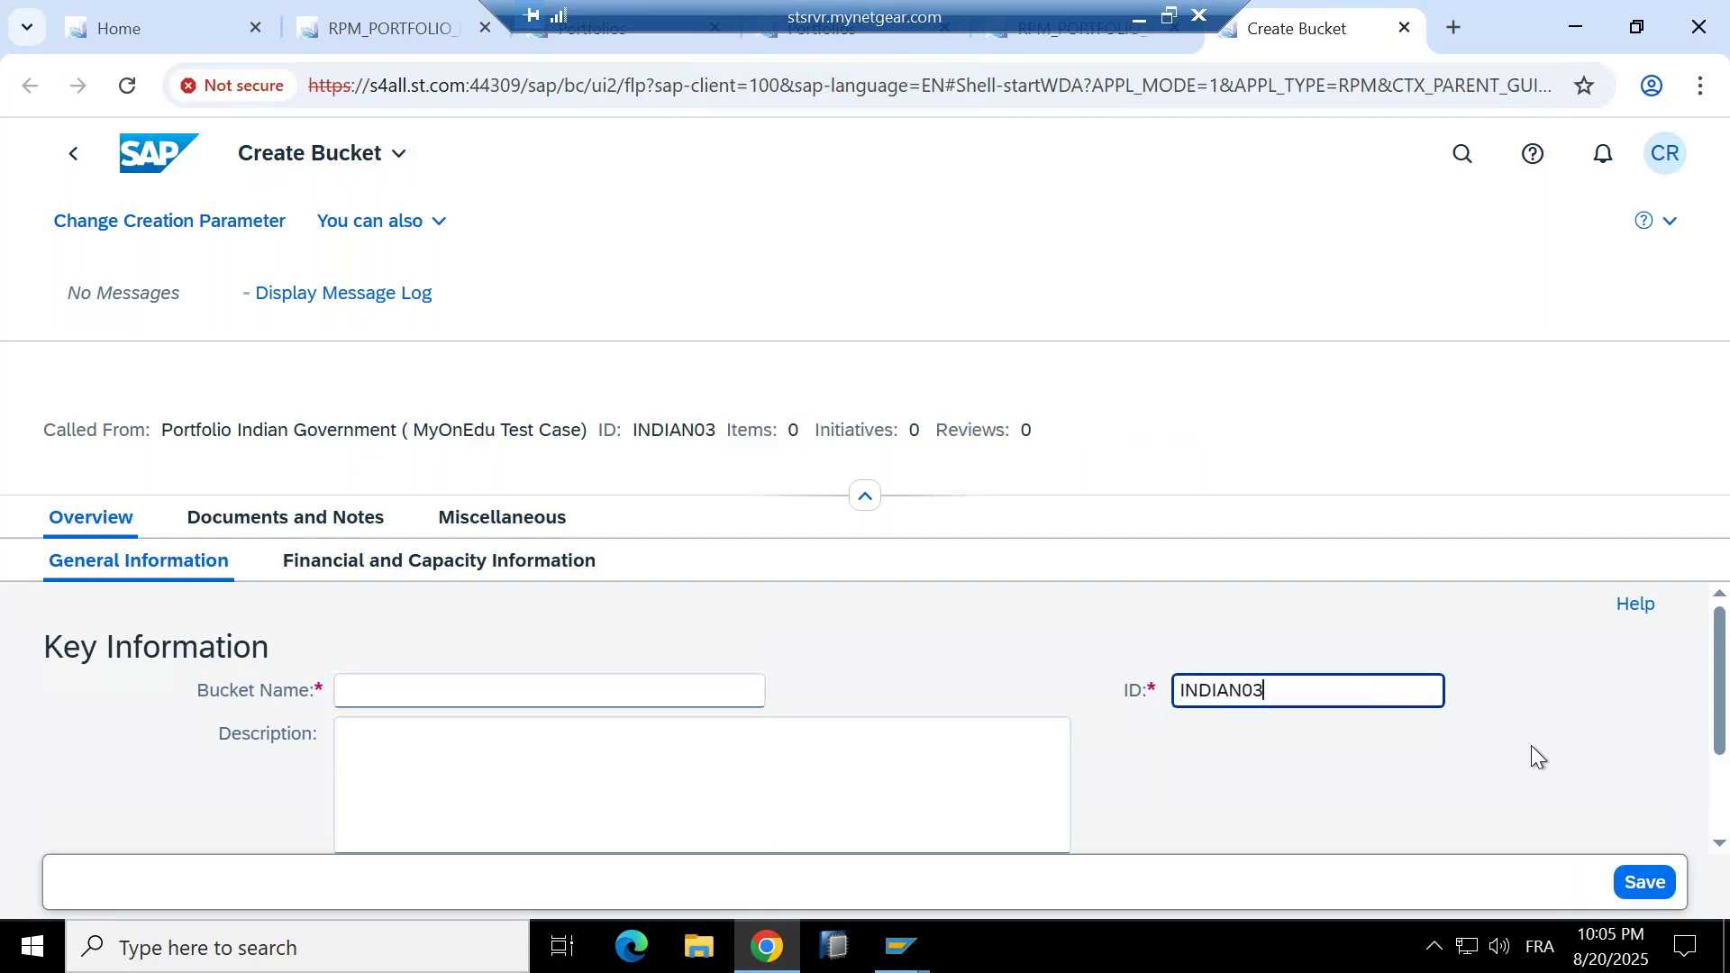
Name the bucket 'Indian Government (MyOnEdu) Test Case'.
click(480, 695)
text(In)
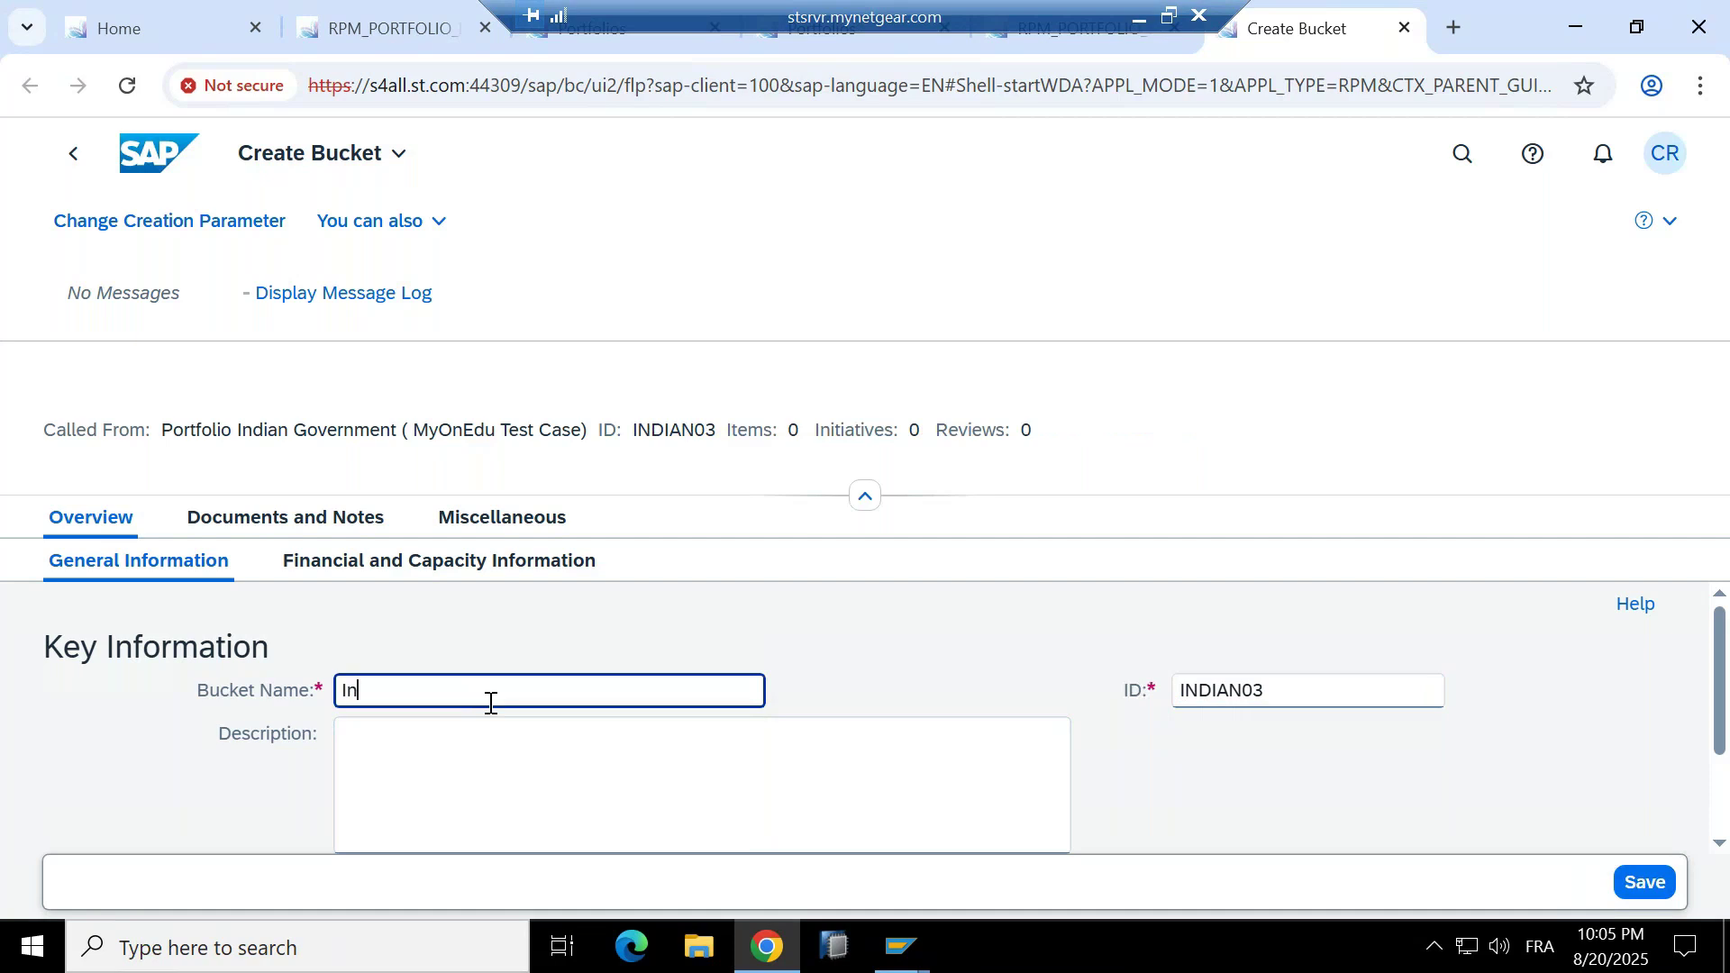
text(dian Government (MyOnEdu)
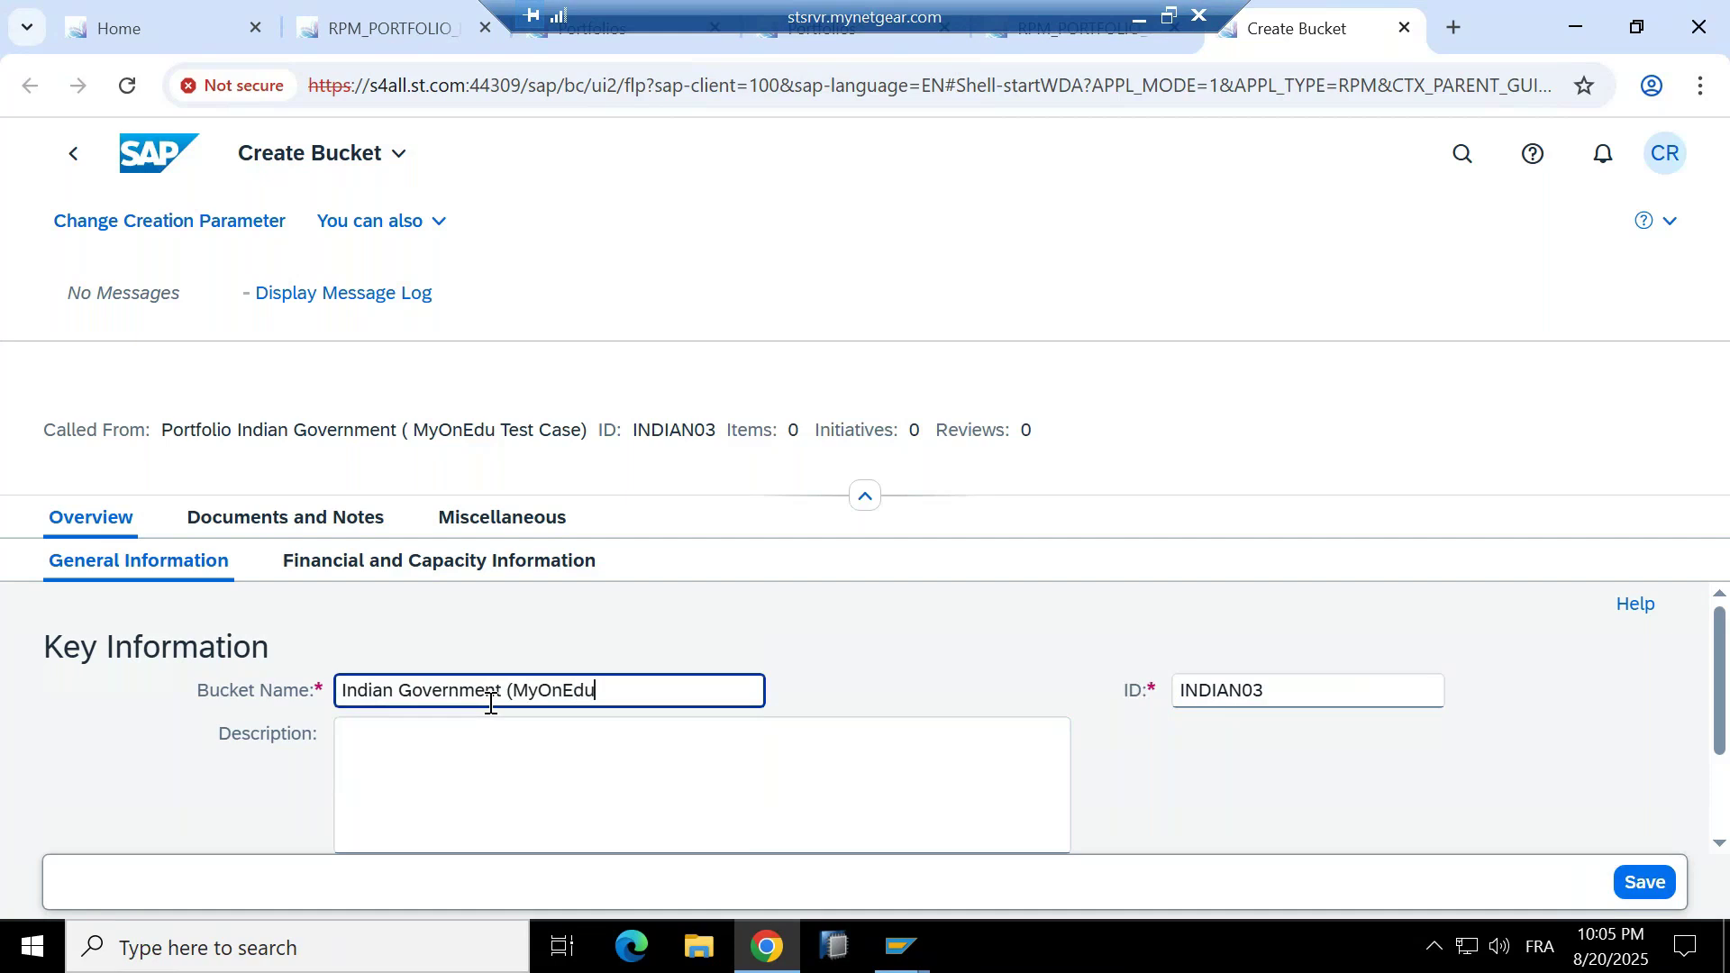
text() Test Case)
key(ctrl+a)
Set the bucket status to Active and its description to 'Long Text'.
scroll(607, 611, down, 2)
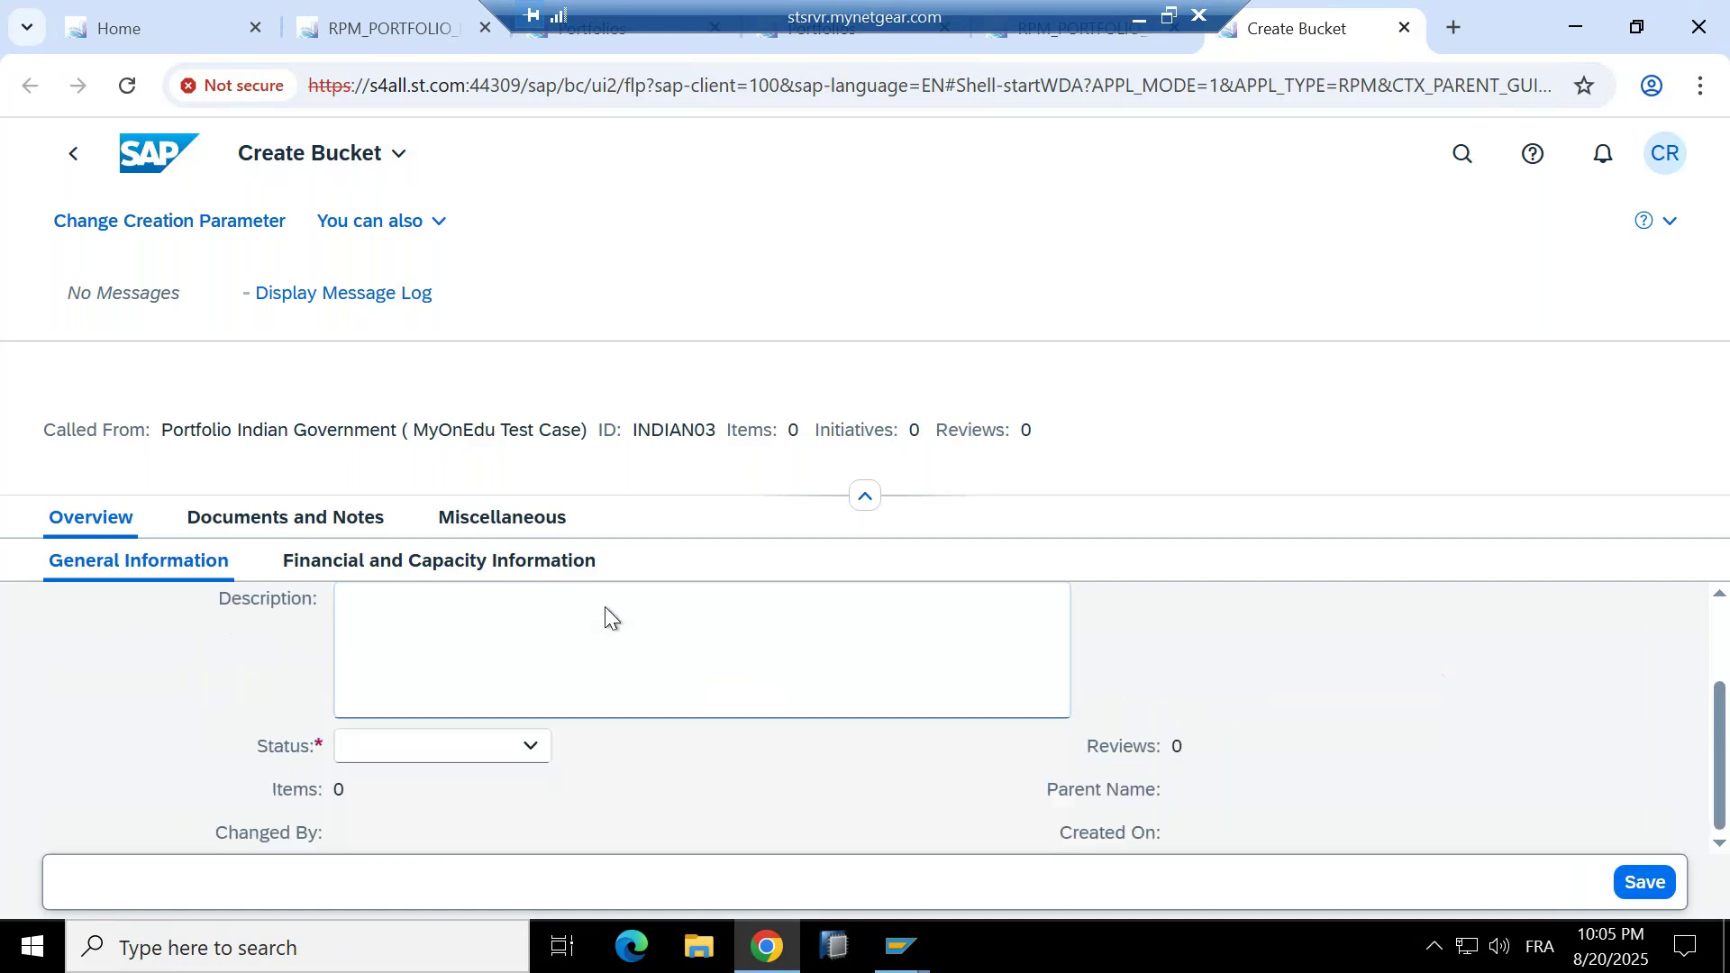
click(540, 750)
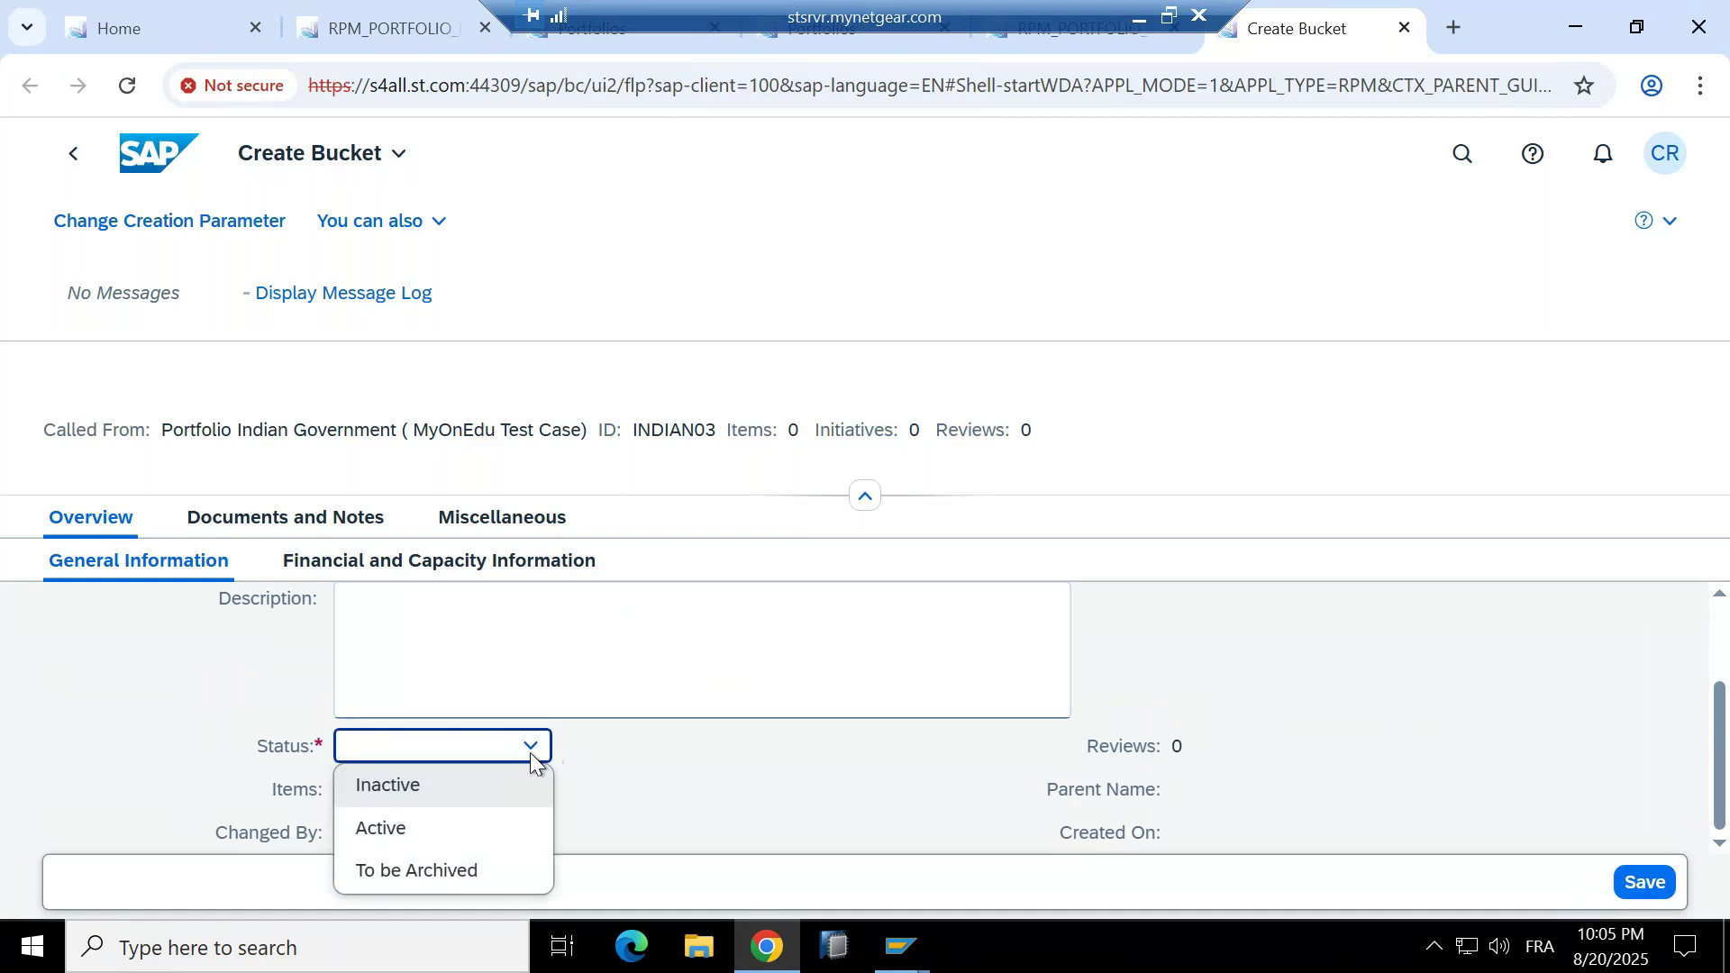
click(416, 827)
click(561, 631)
scroll(577, 667, up, 2)
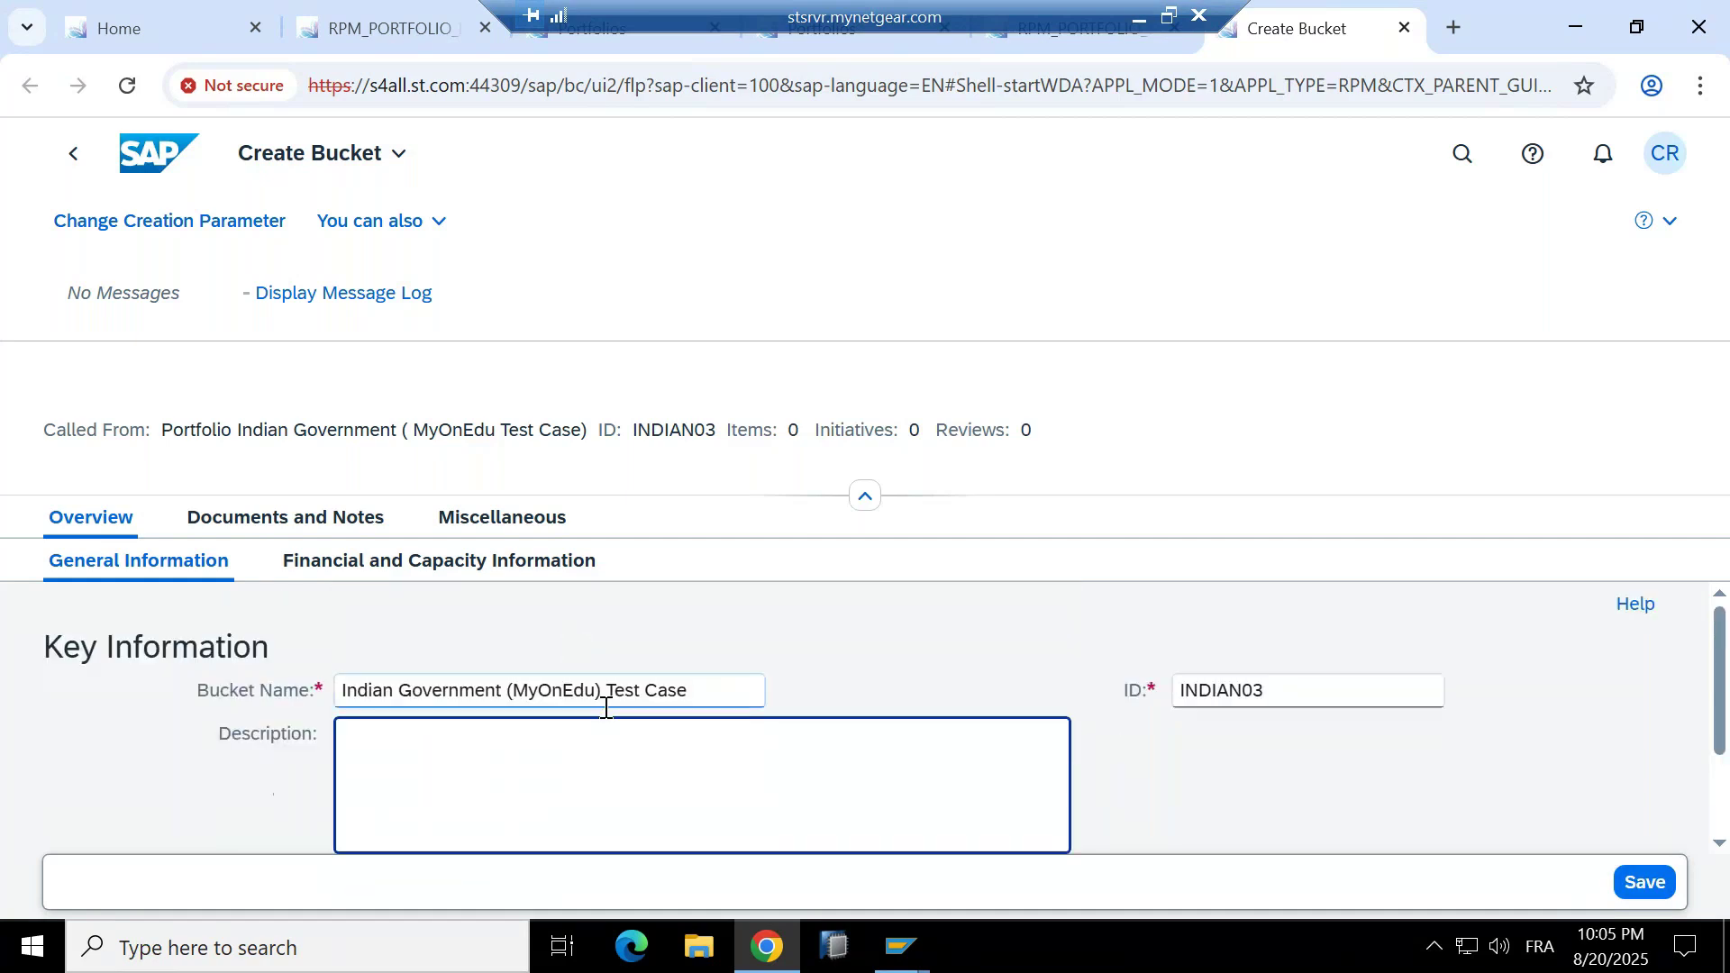
text(Long Text)
key(Return)
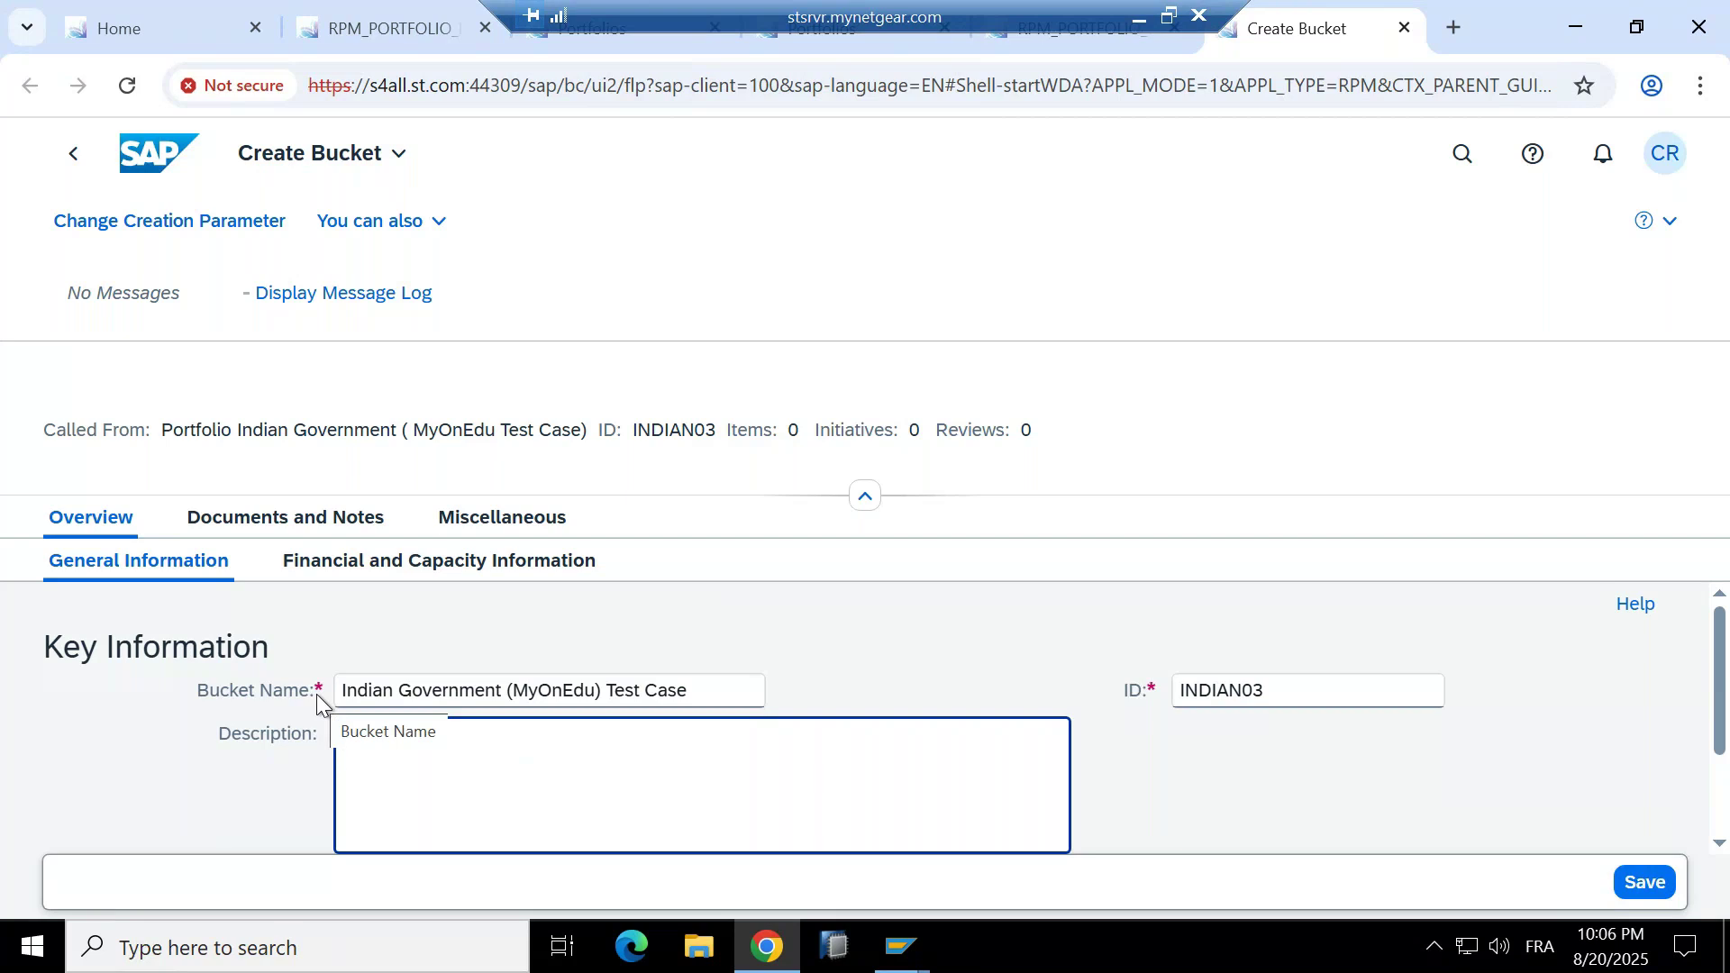
Set currency Indian Rupee, capacity unit Days, and both period breakdowns to Annually.
click(501, 568)
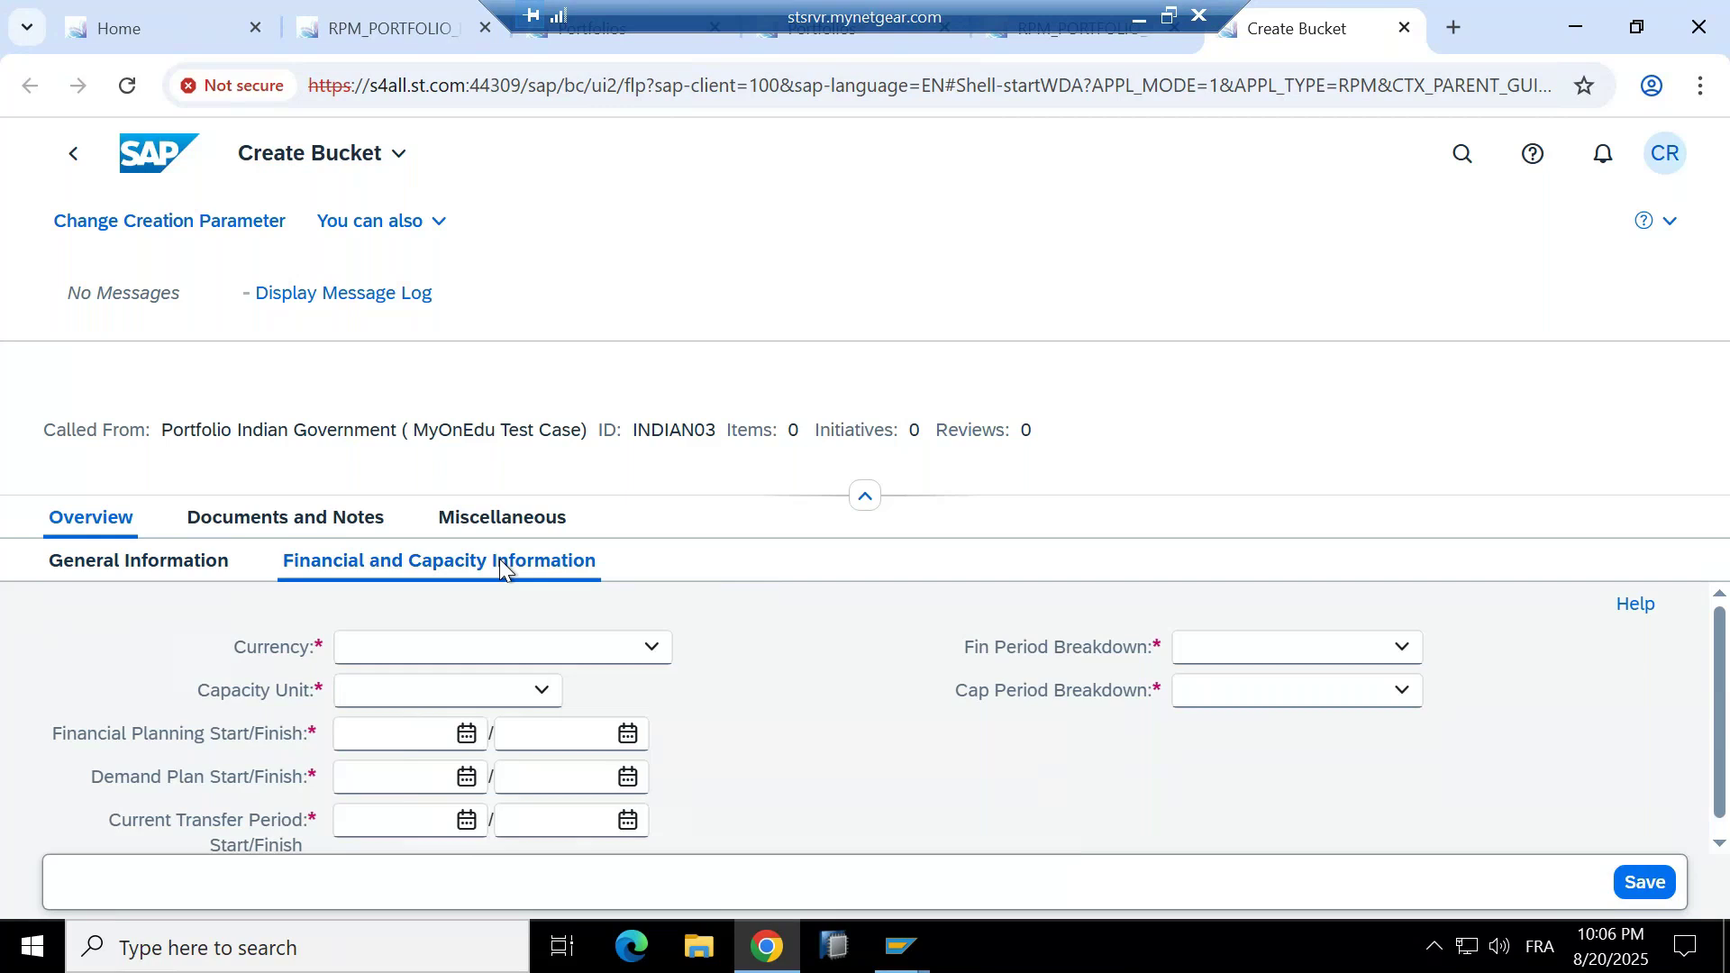
click(657, 647)
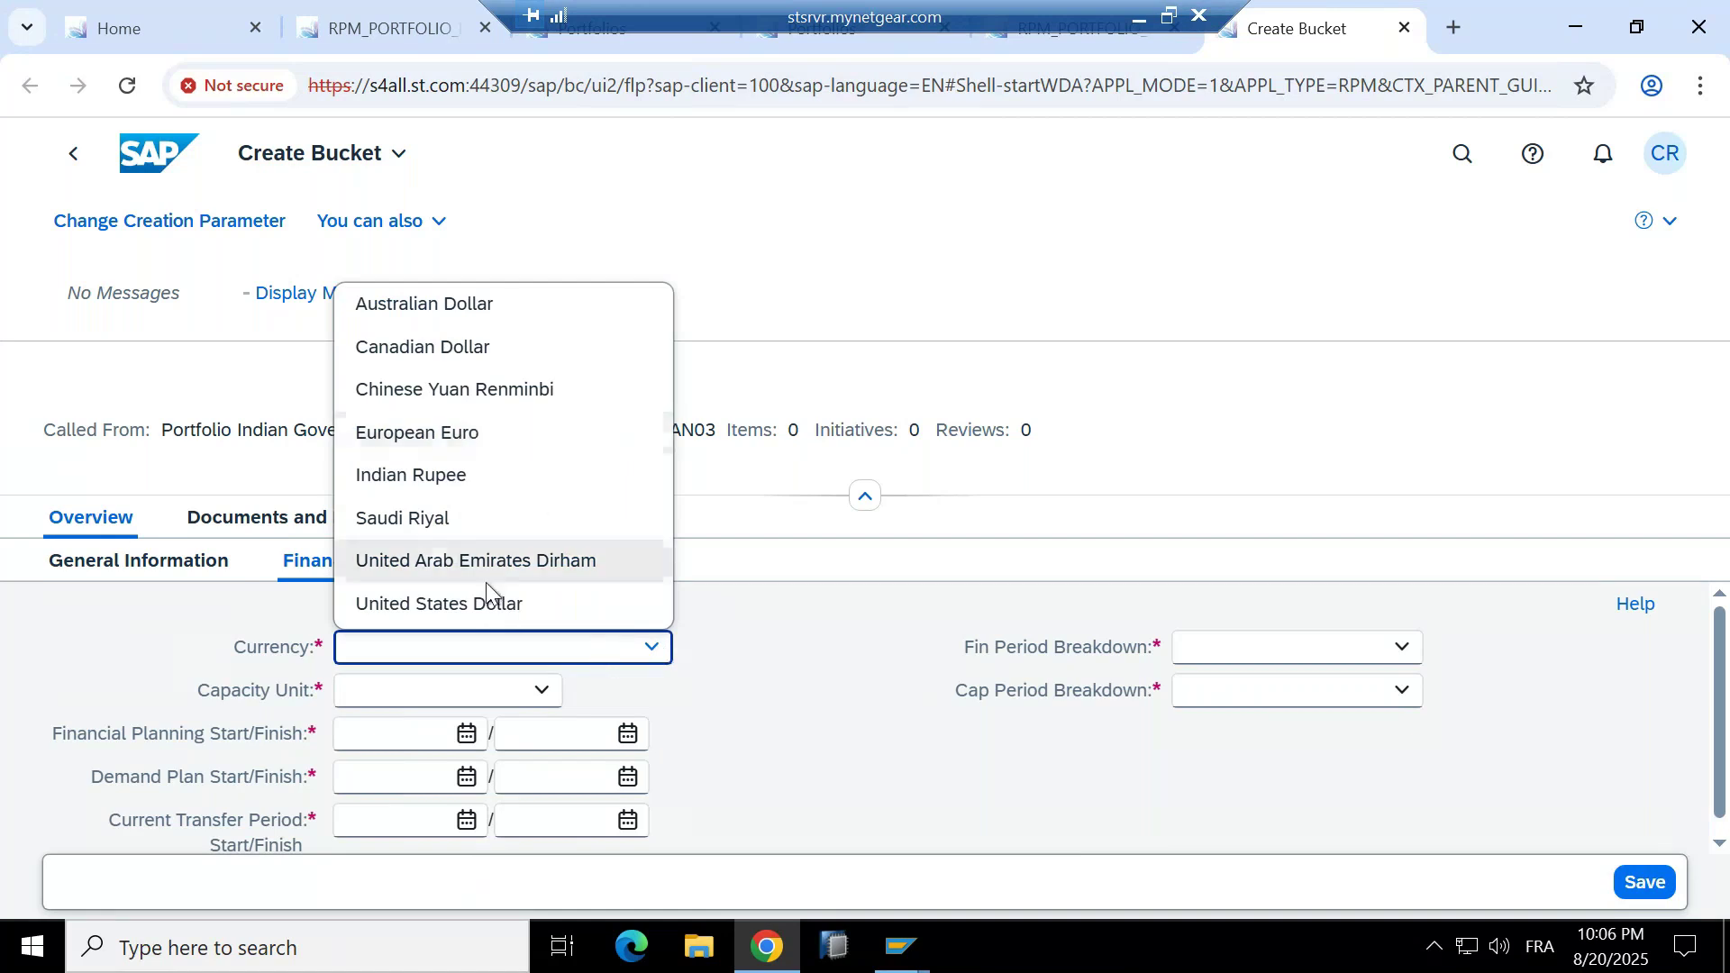
click(463, 473)
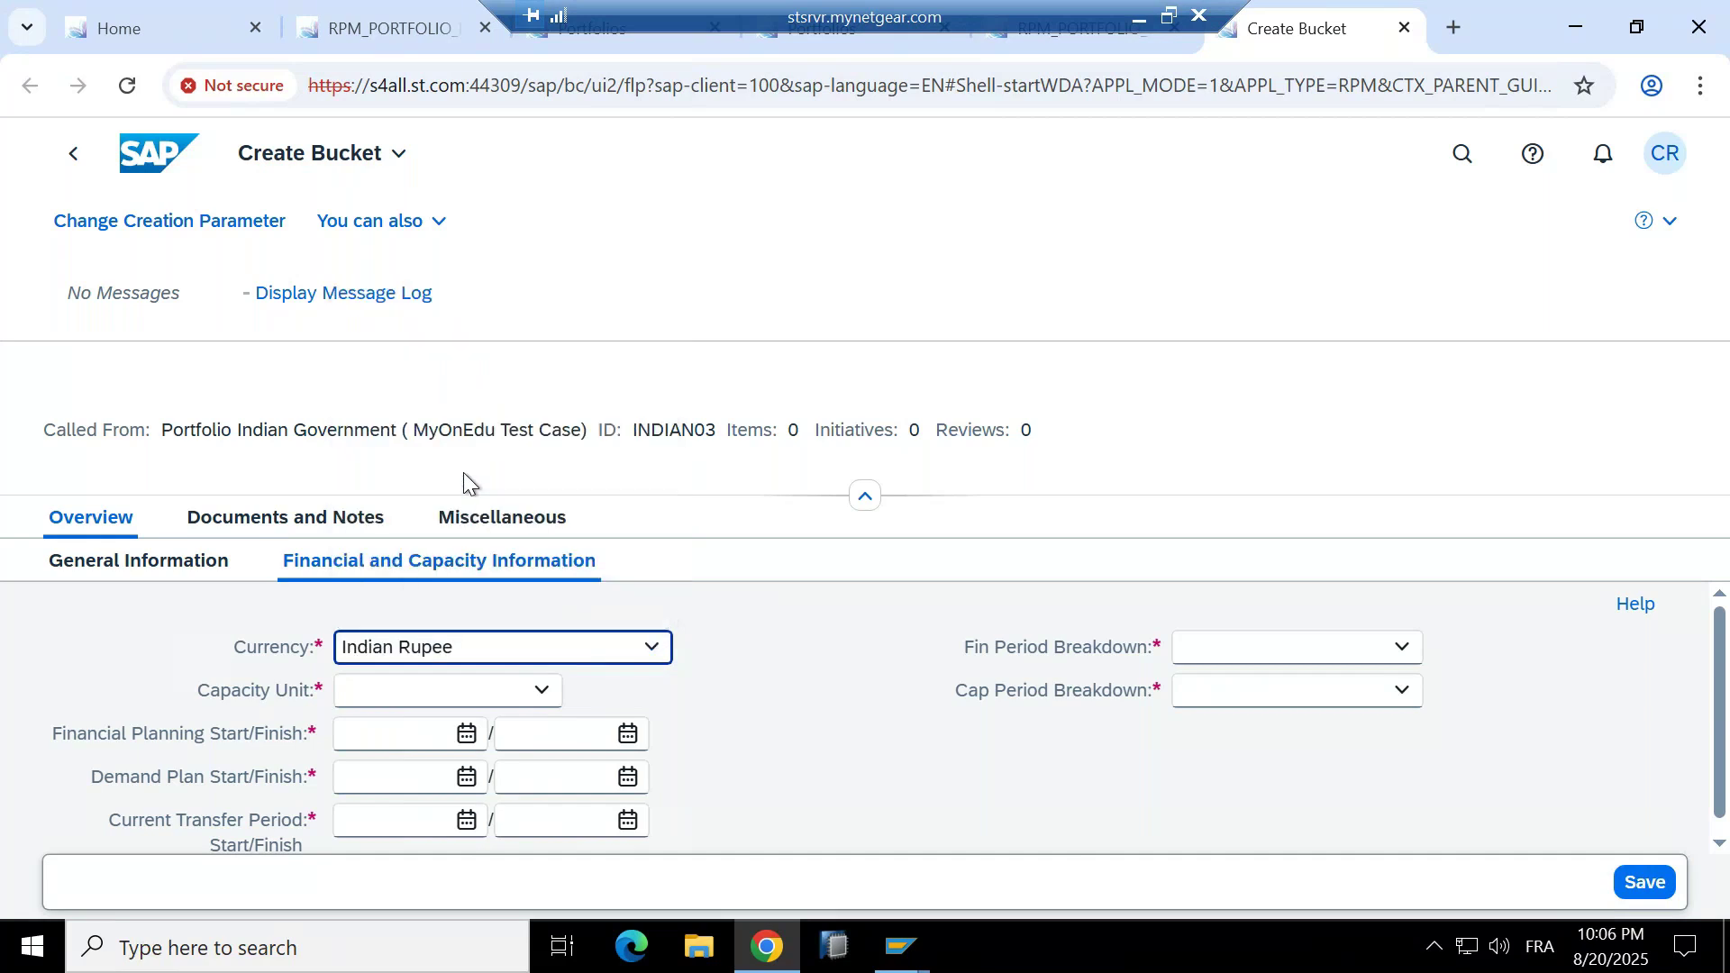
click(496, 685)
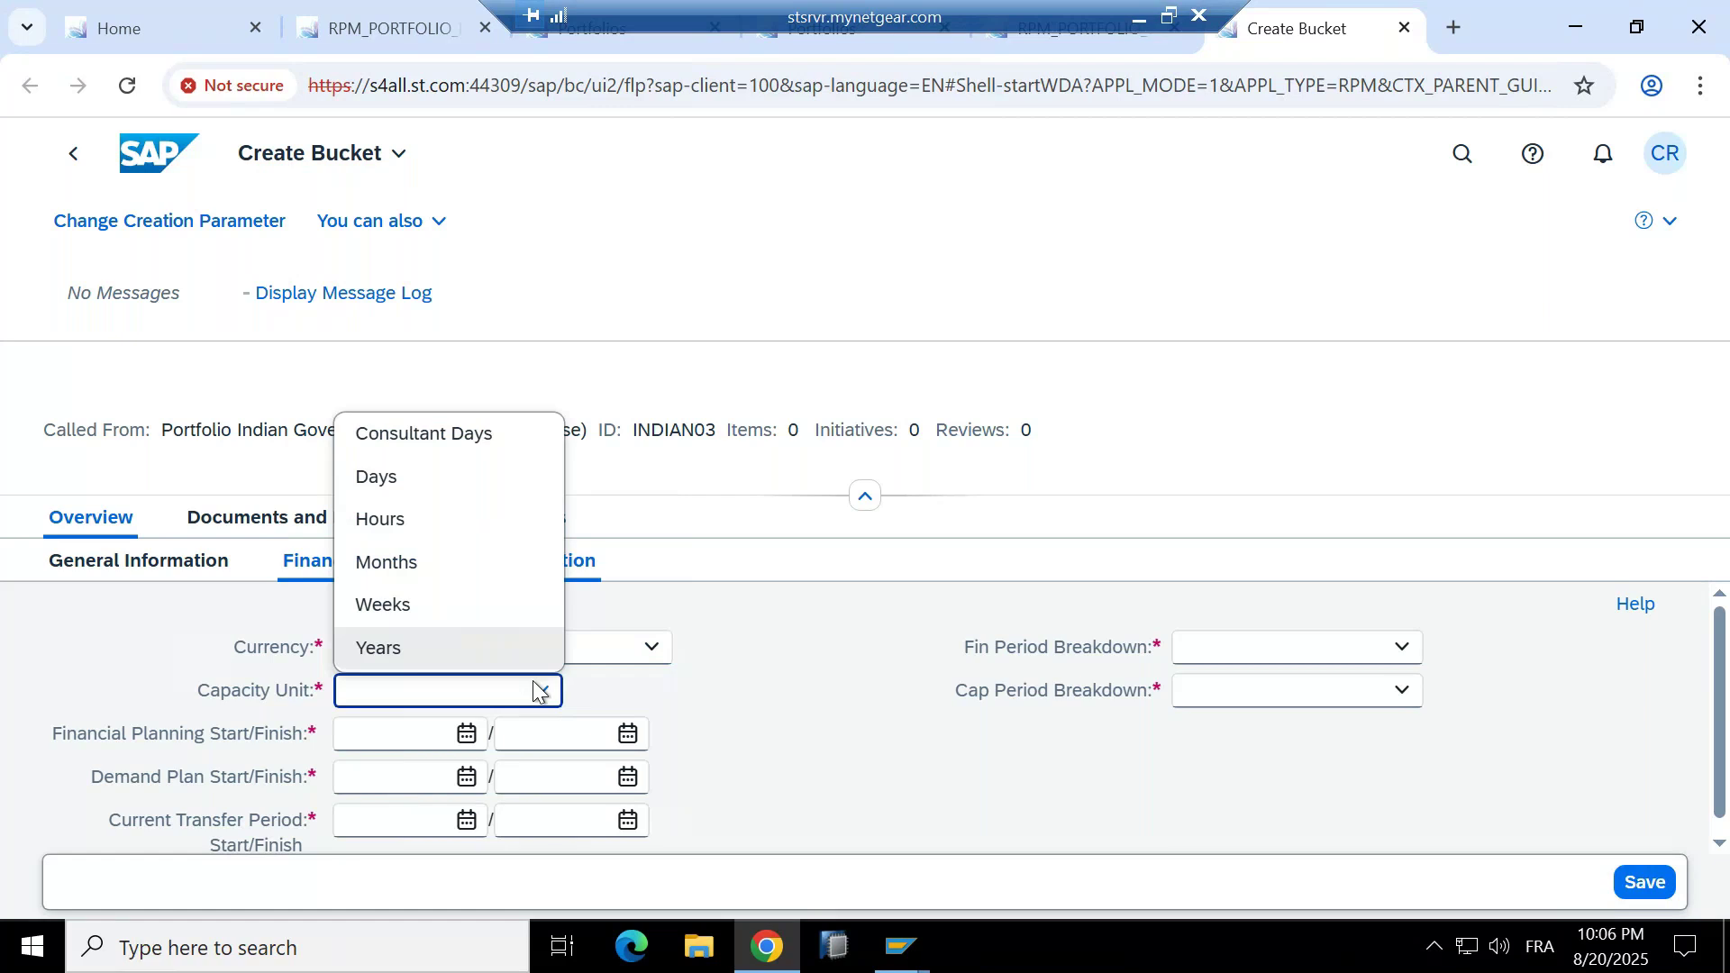
click(396, 481)
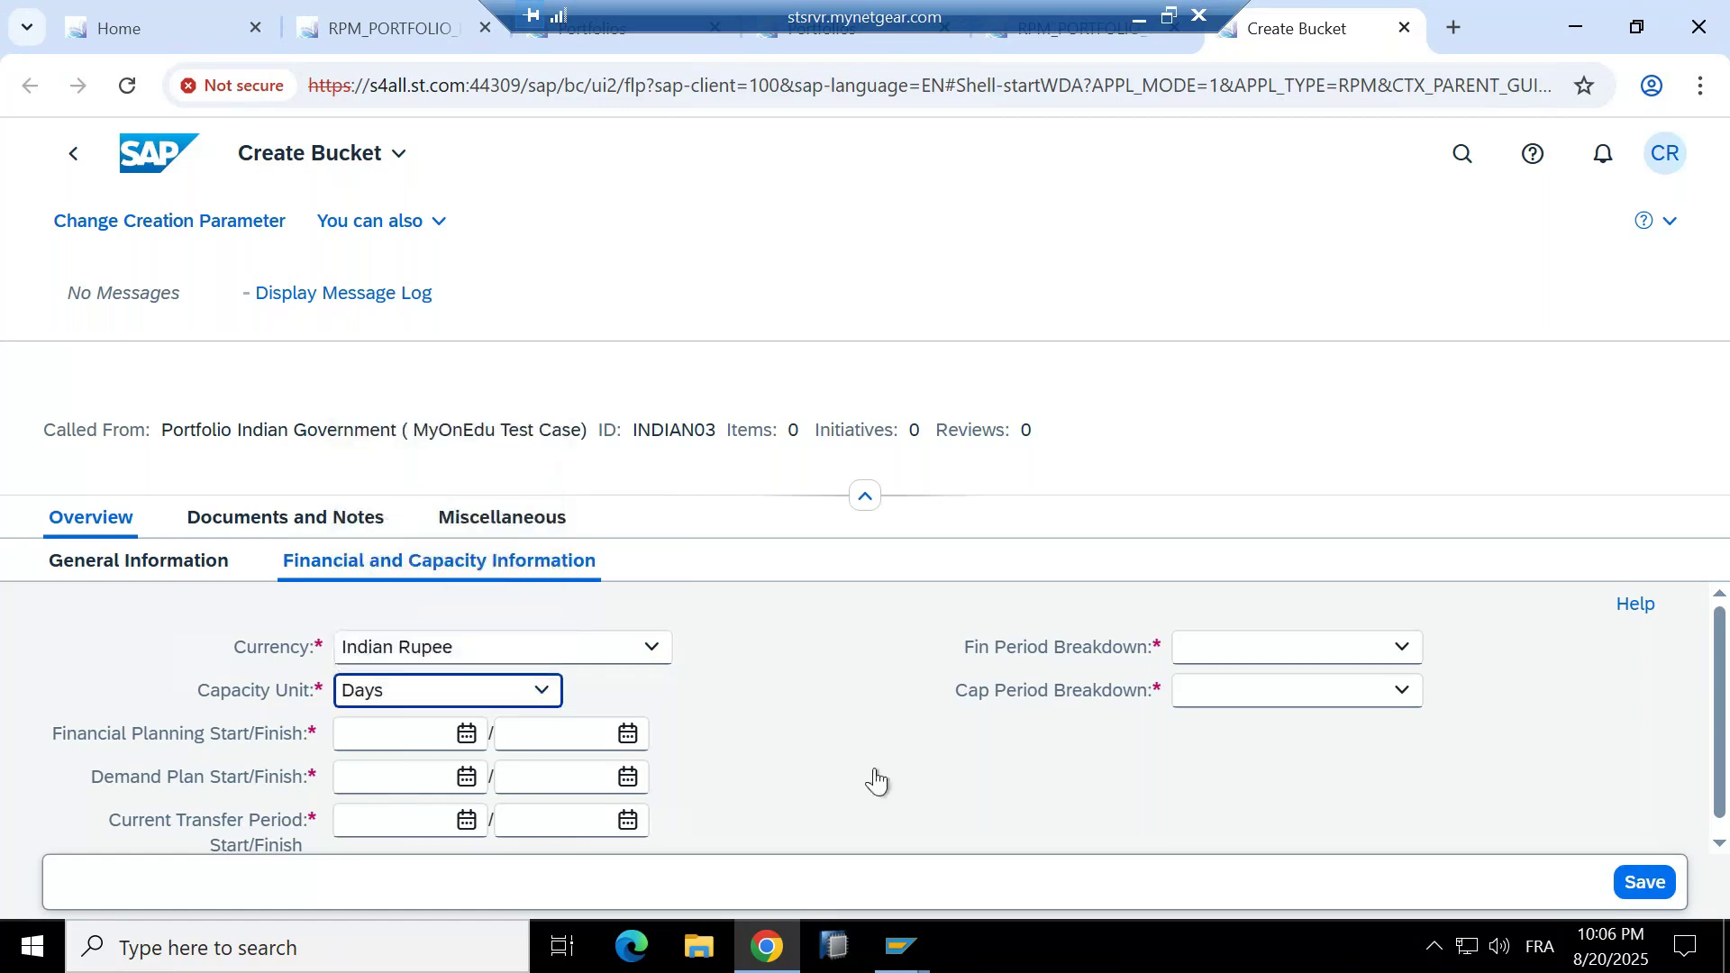
click(1395, 650)
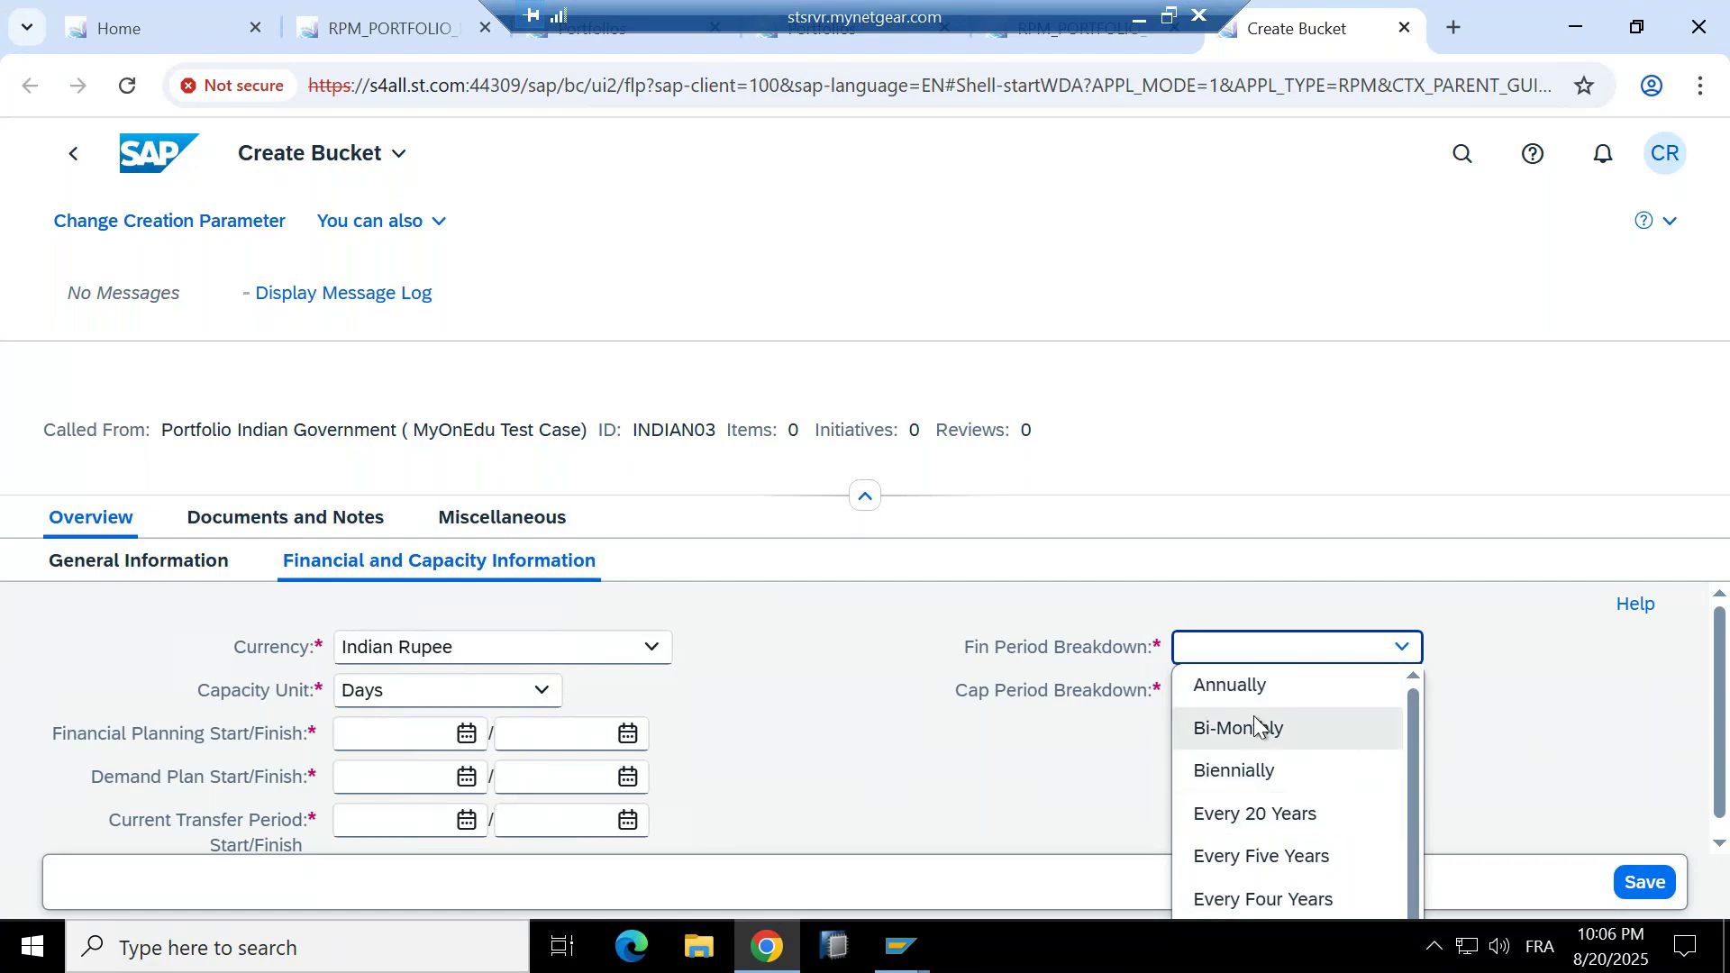
click(1217, 685)
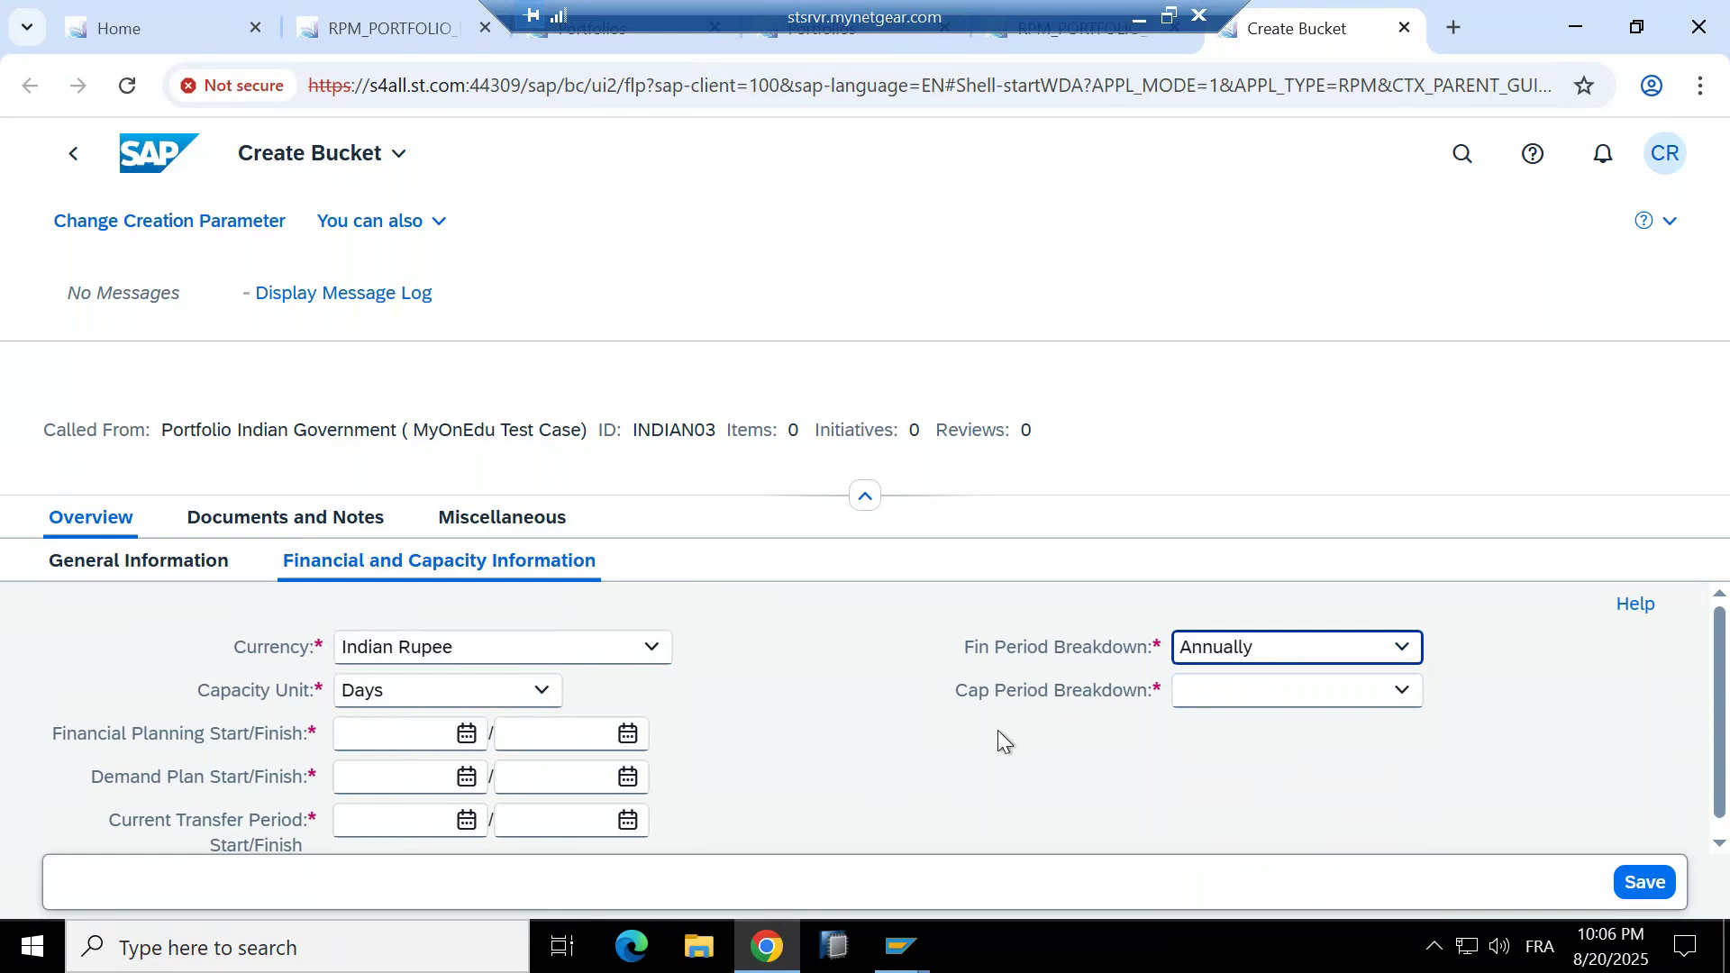
click(1379, 691)
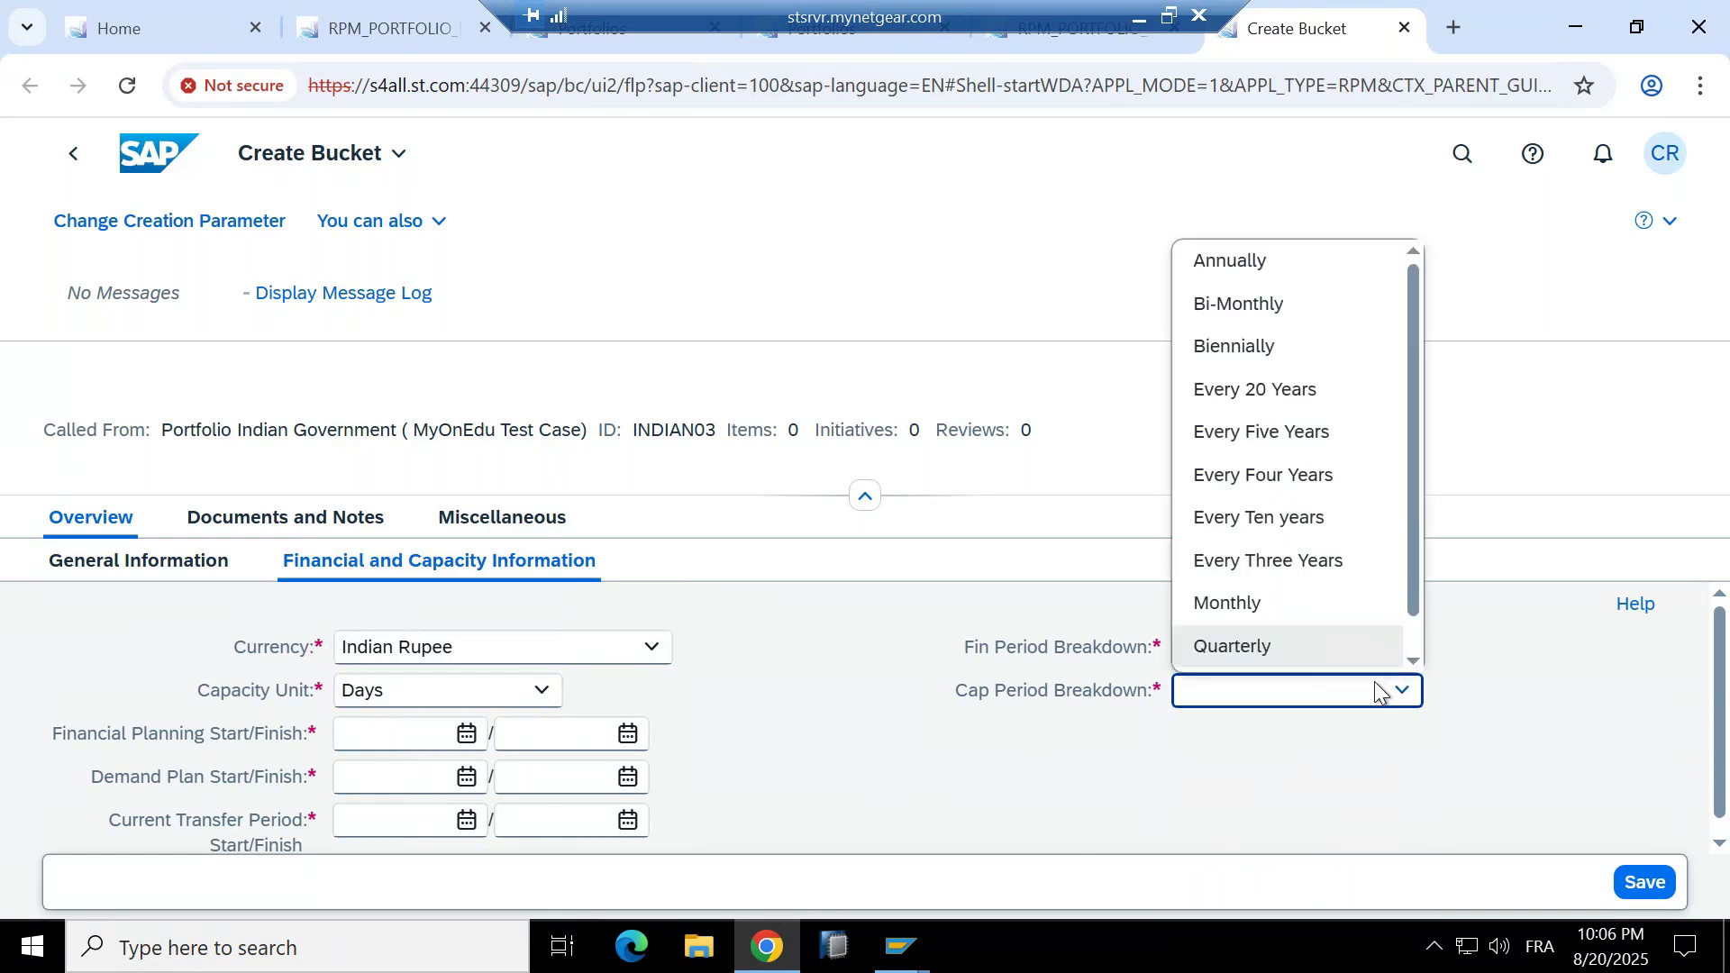
click(1279, 259)
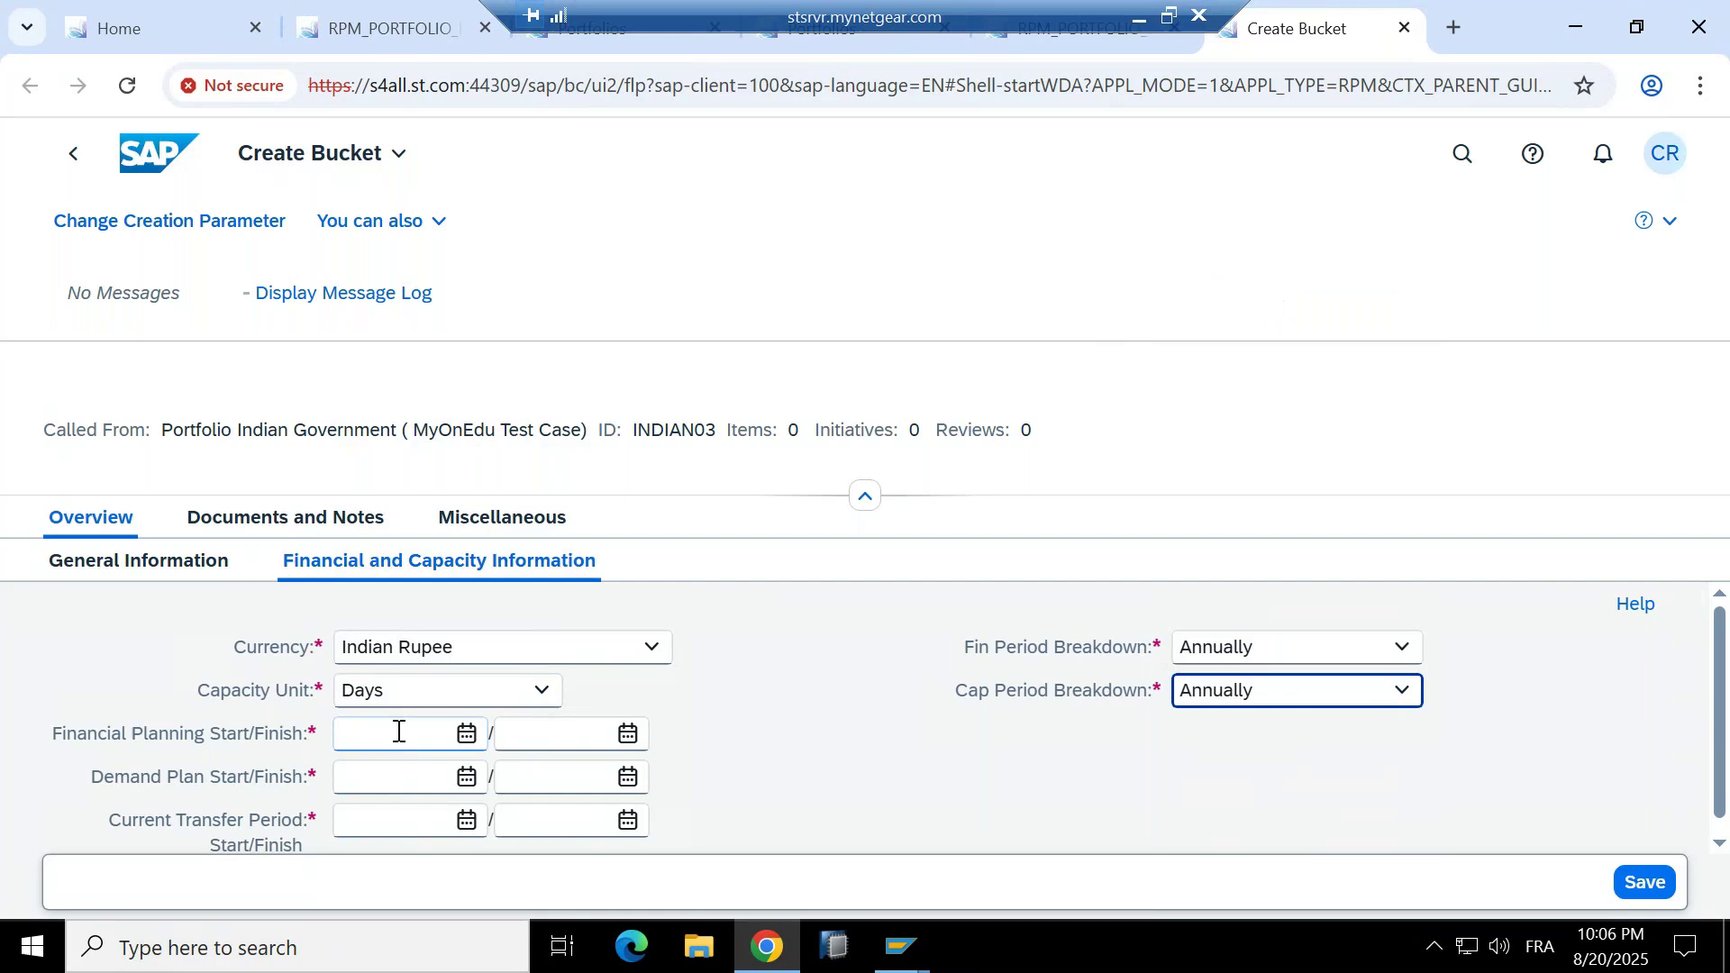
Enter financial planning dates 01.01.2026 to 31.12.2030.
scroll(180, 753, down, 1)
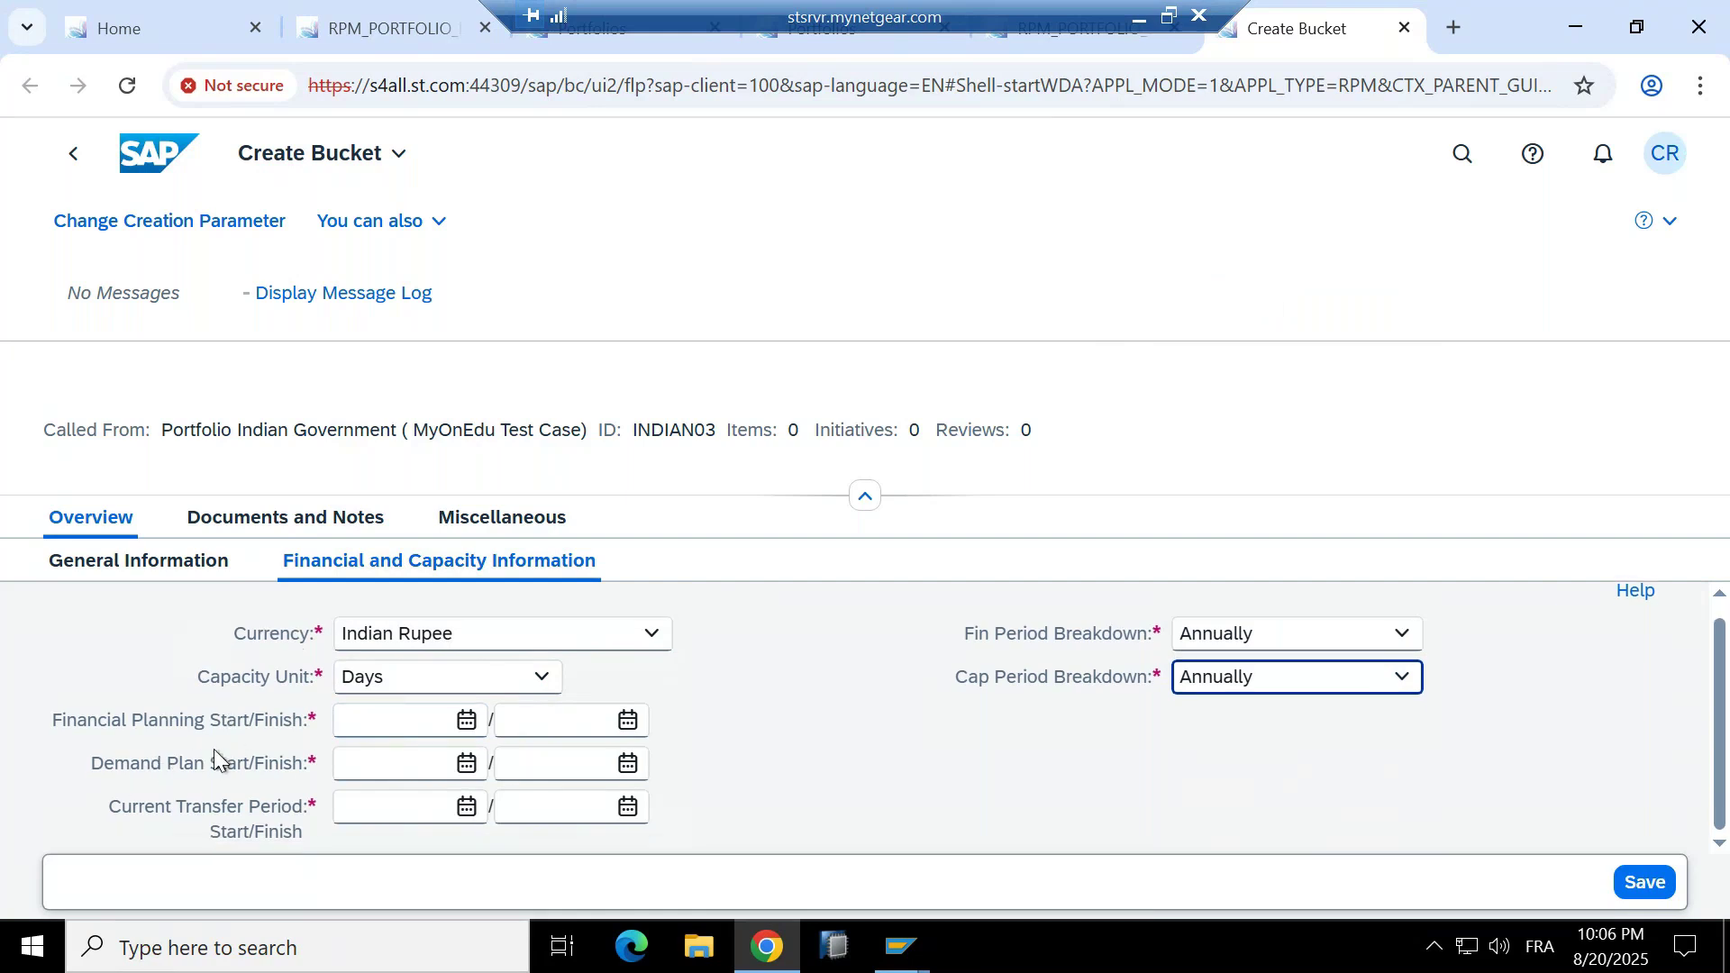
click(404, 724)
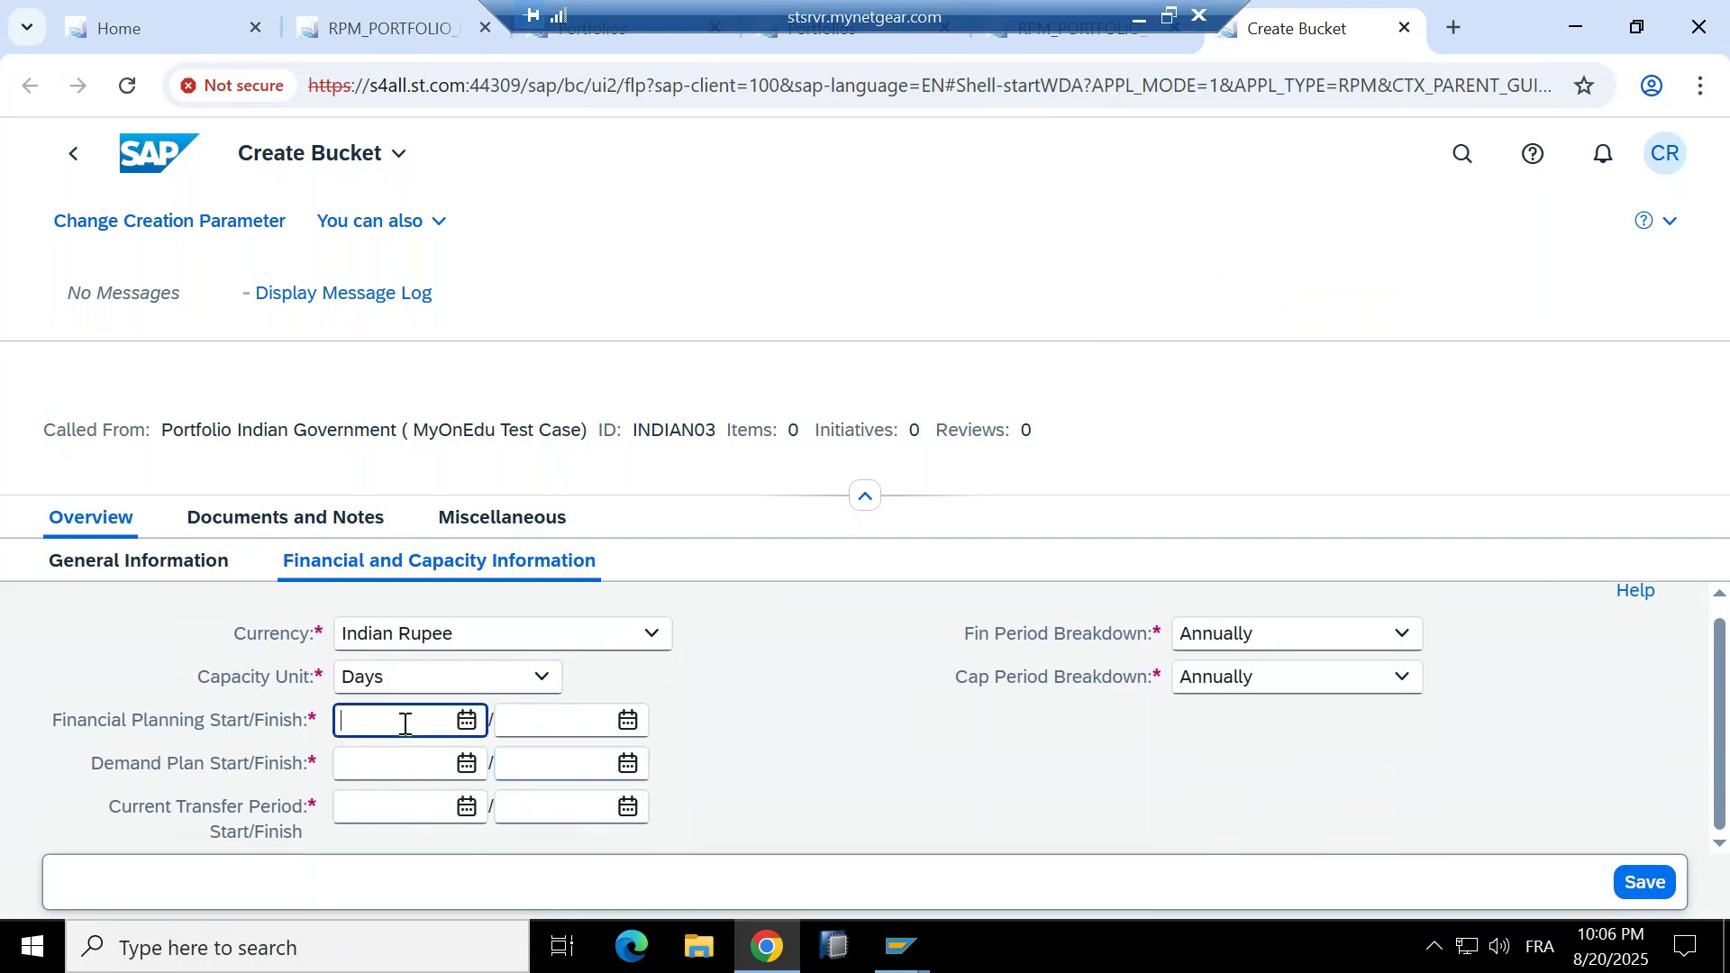
text(01)
text(.01.2026)
click(529, 728)
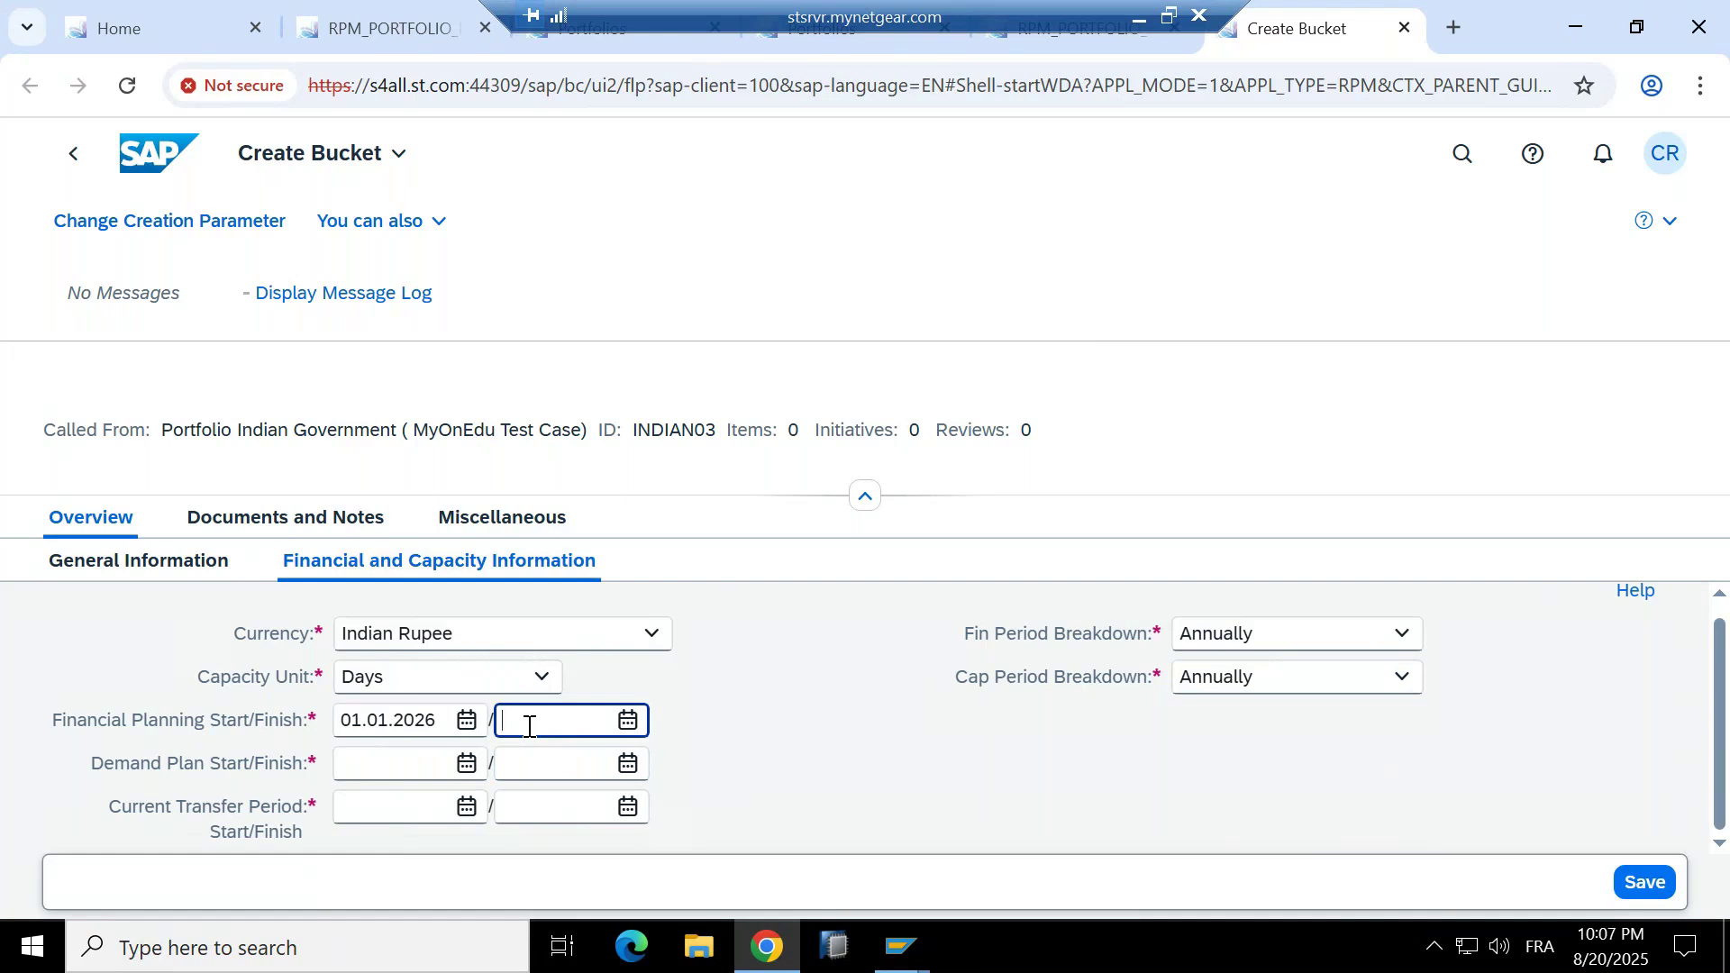
text(31)
text(.12)
text(.2025)
key(BackSpace)
key(BackSpace)
text(30)
Copy 01.01.2026–31.12.2030 into the demand plan and transfer period dates, then save.
double_click(530, 726)
key(ctrl+c)
click(559, 767)
key(ctrl+v)
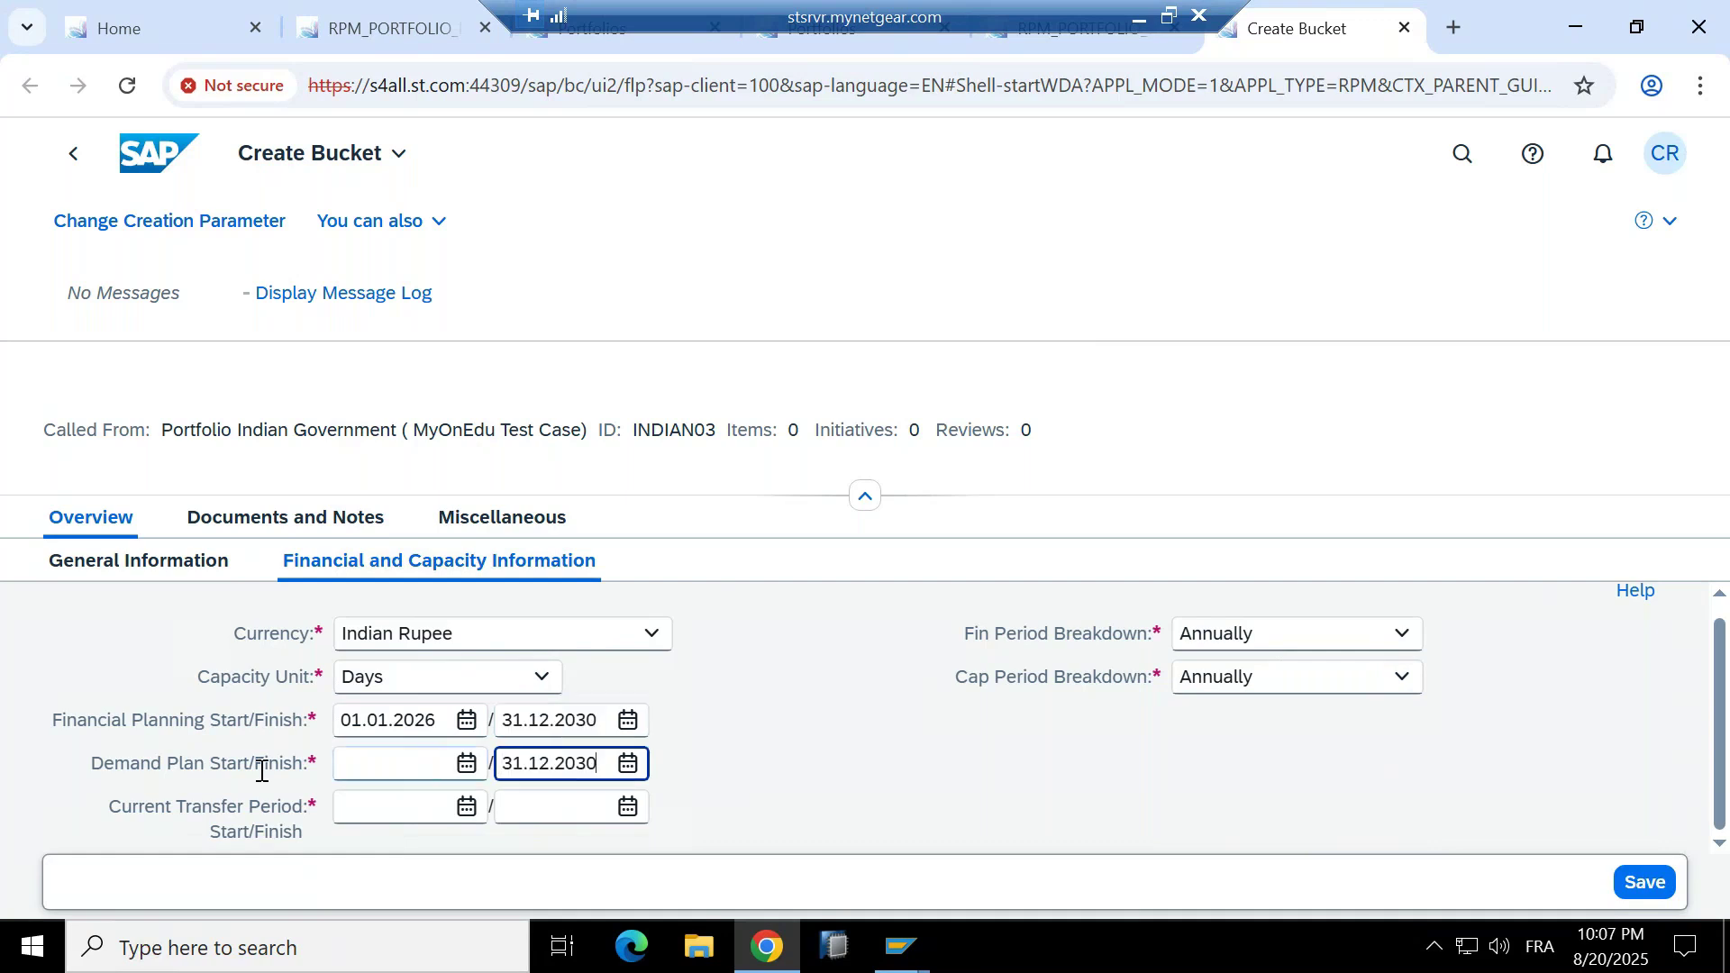
click(574, 816)
key(ctrl+v)
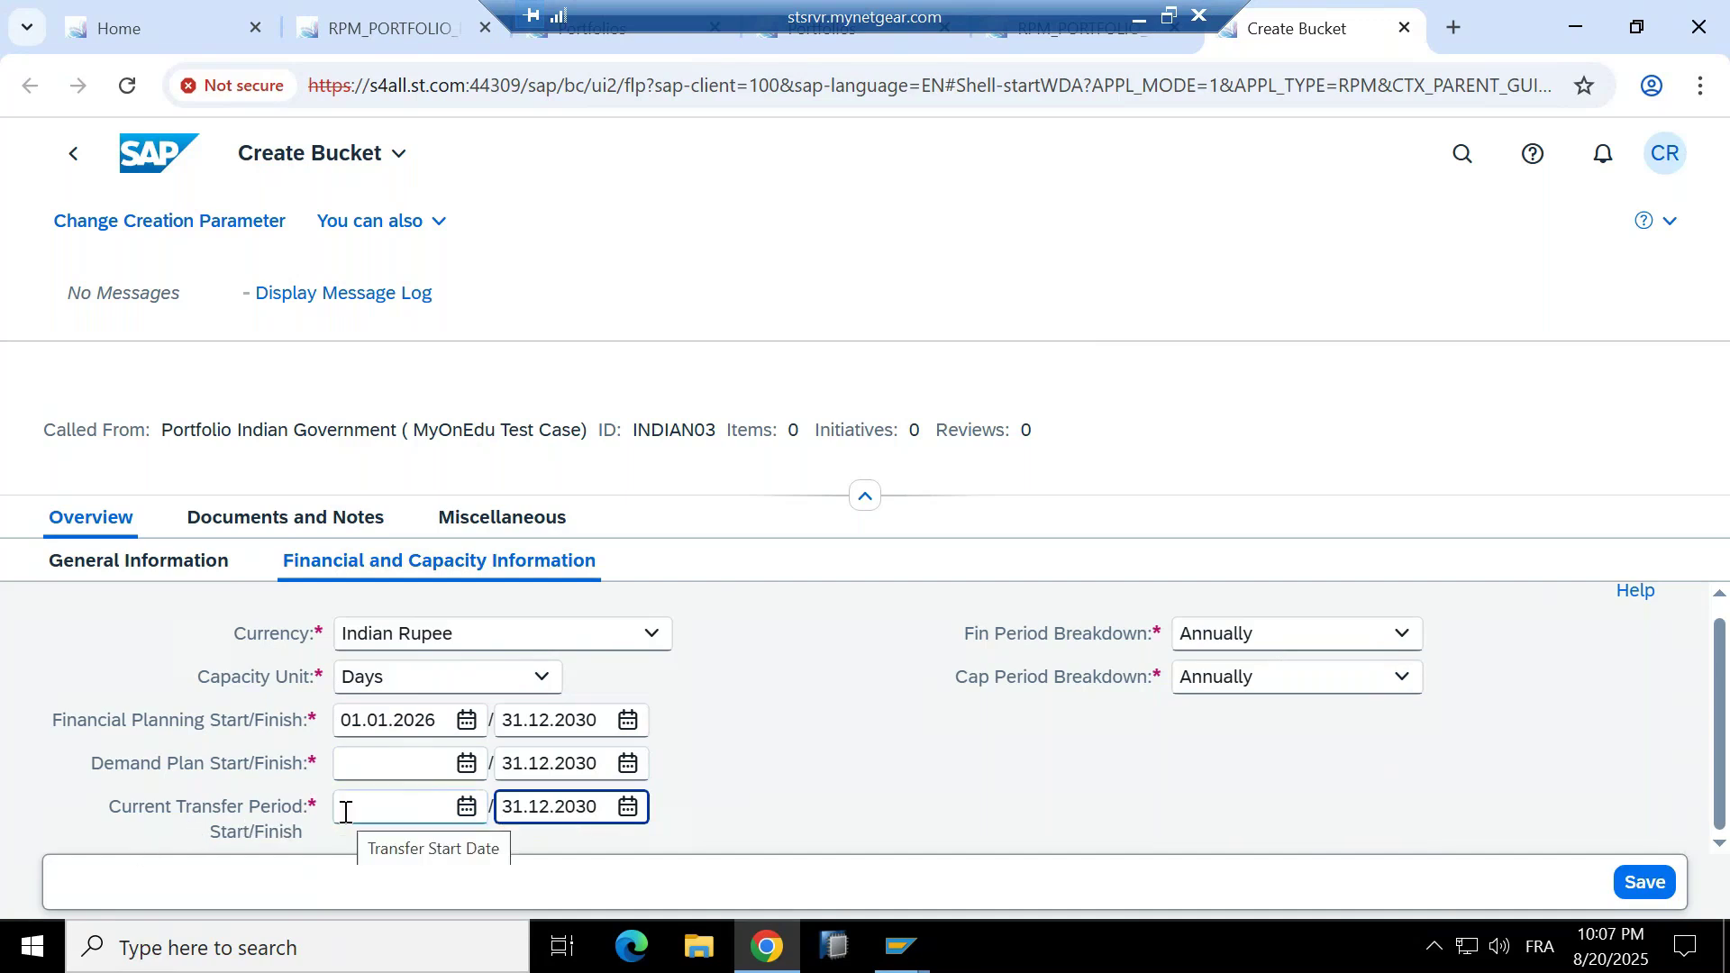
click(406, 727)
double_click(406, 726)
key(ctrl+c)
click(405, 765)
key(ctrl+v)
click(417, 813)
key(ctrl+v)
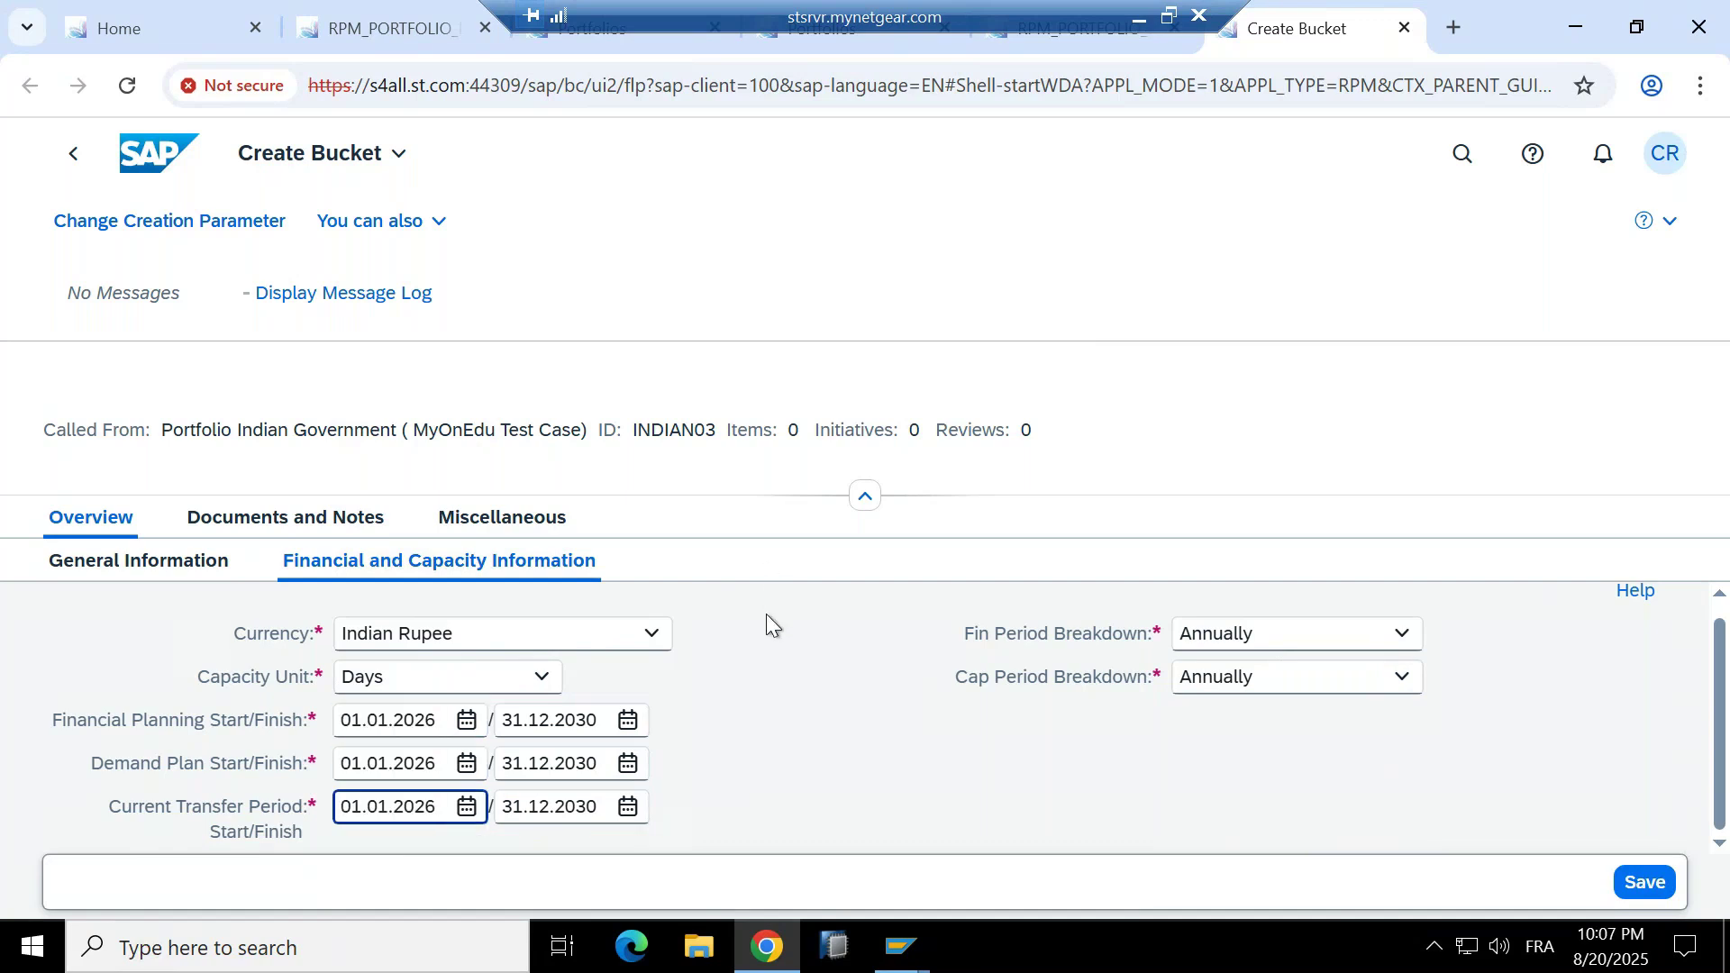
click(1661, 898)
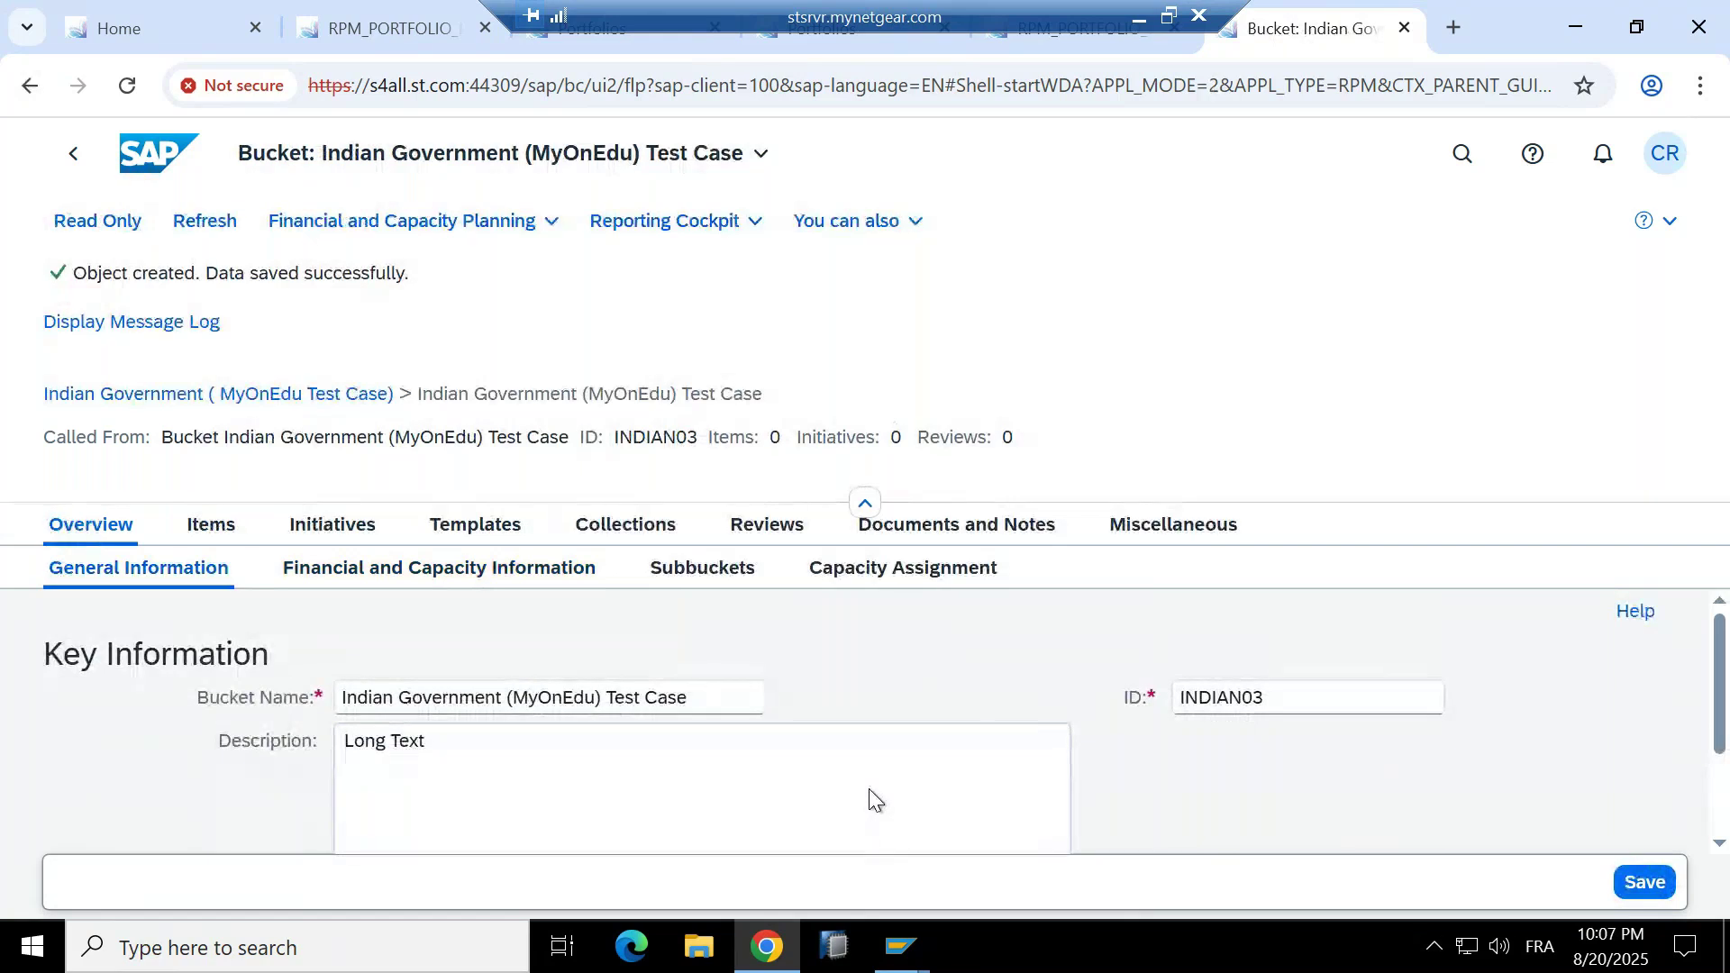
Start a subbucket under the INDIAN03 bucket with its parent chosen manually.
click(702, 569)
click(578, 618)
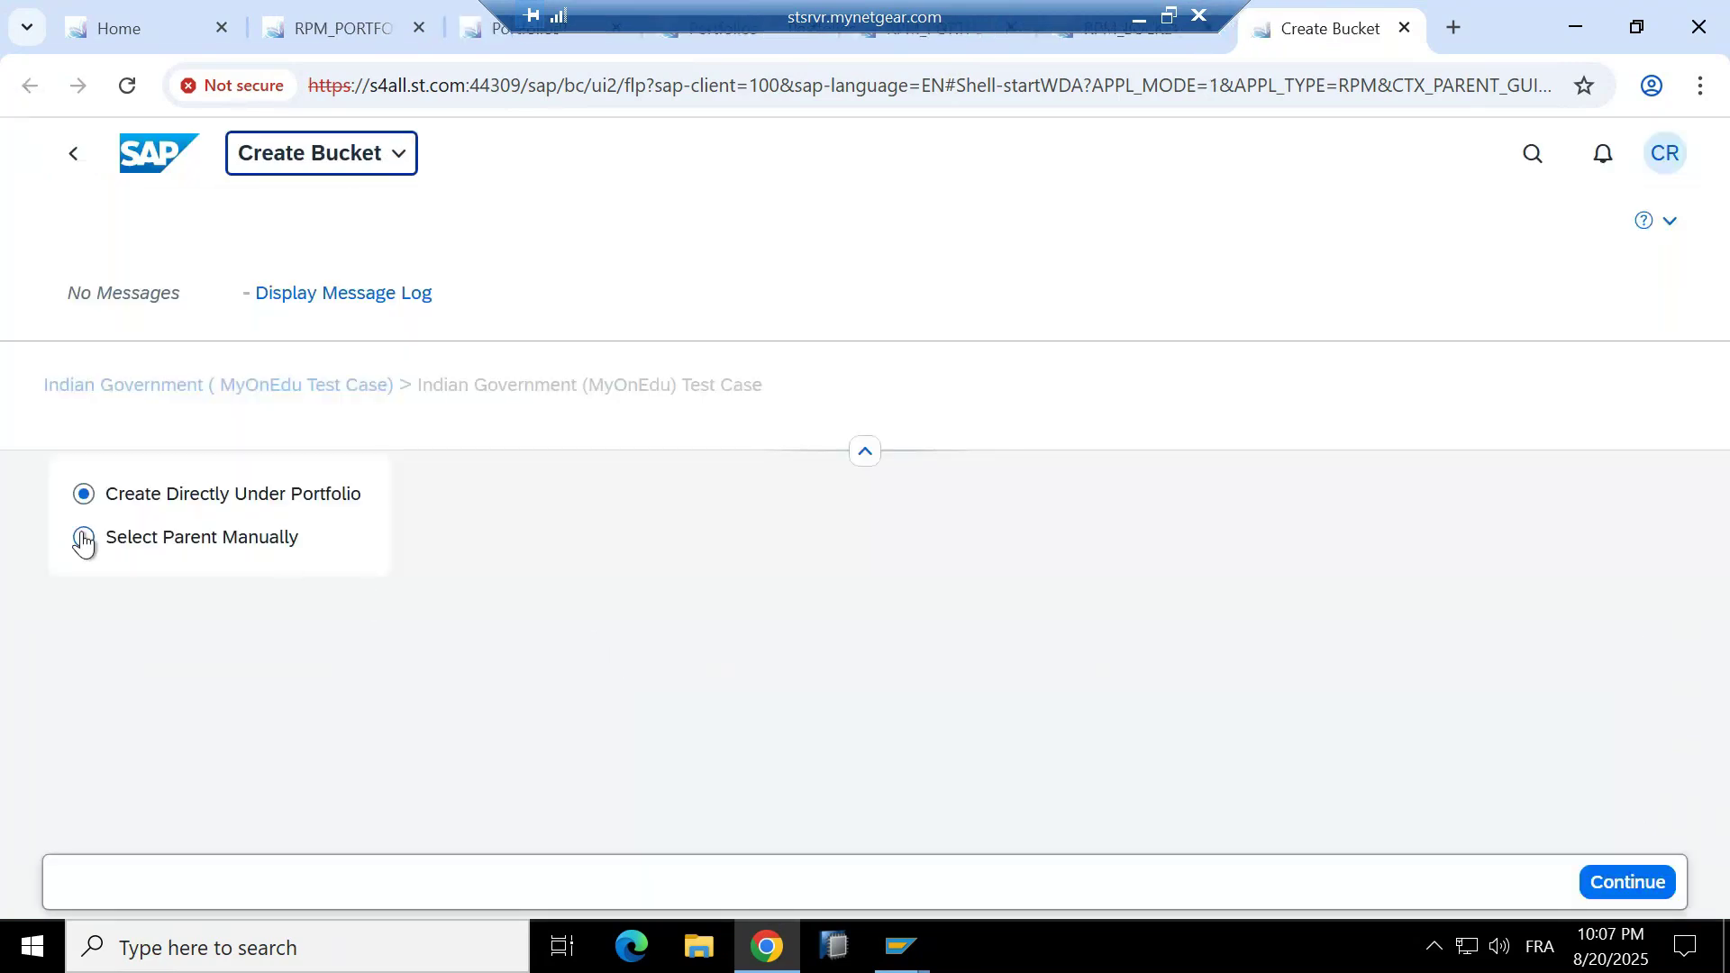
click(83, 539)
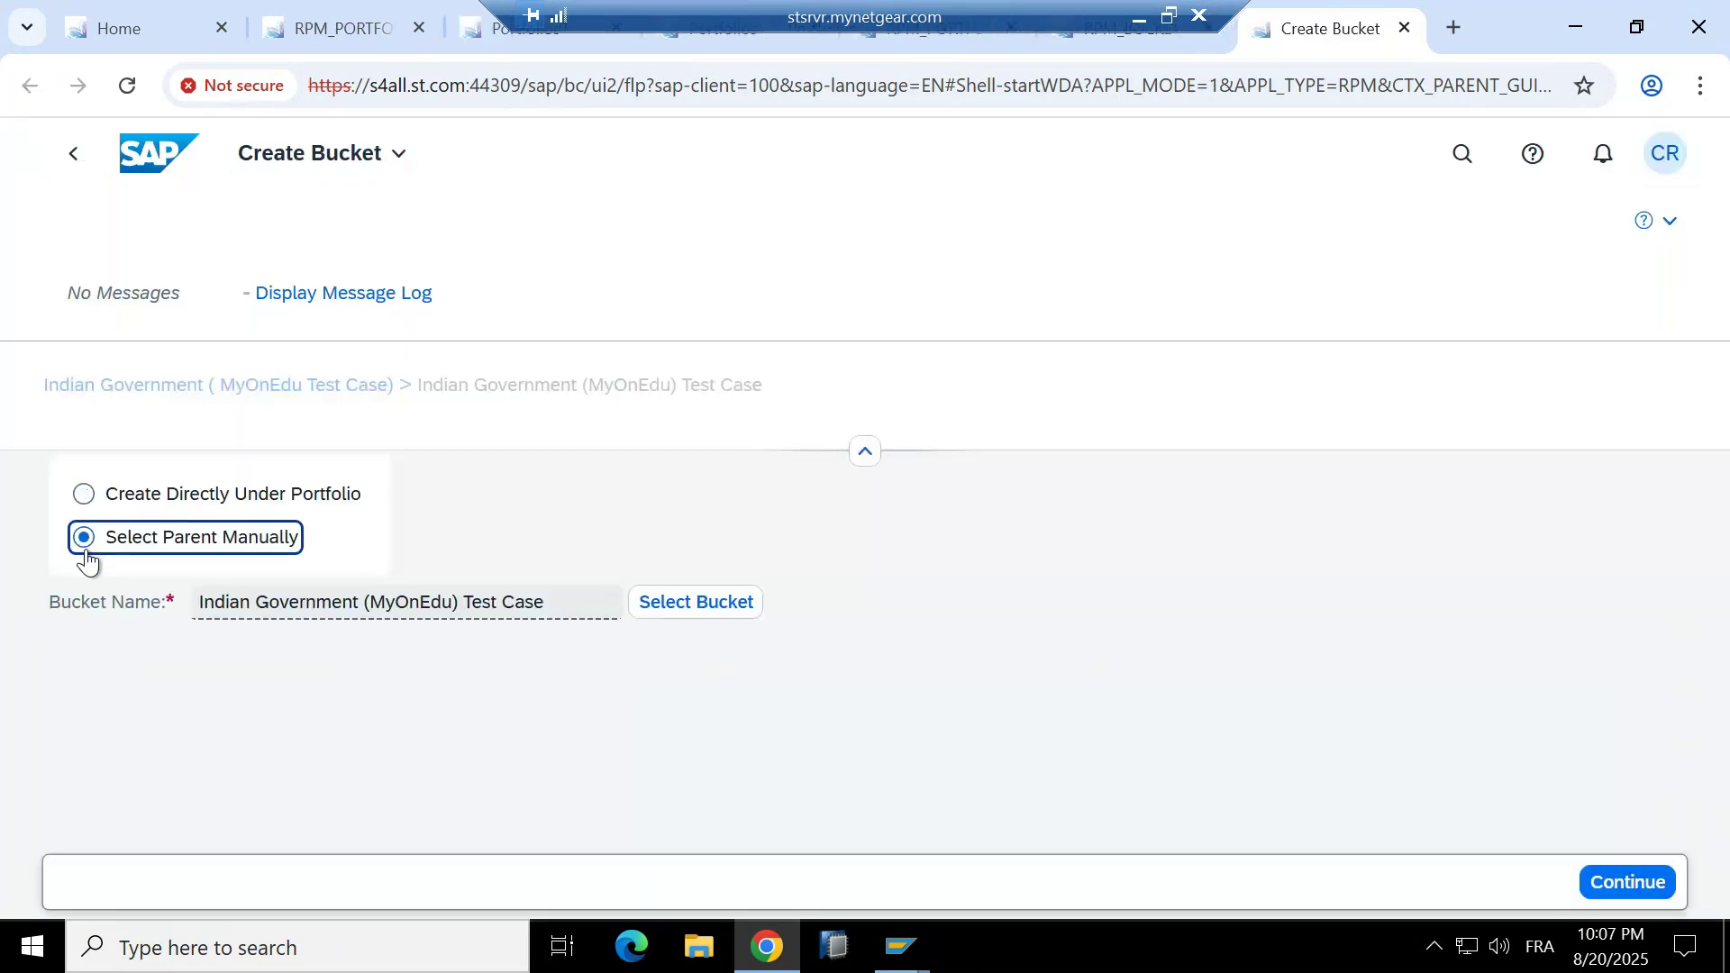
drag(200, 610, 635, 603)
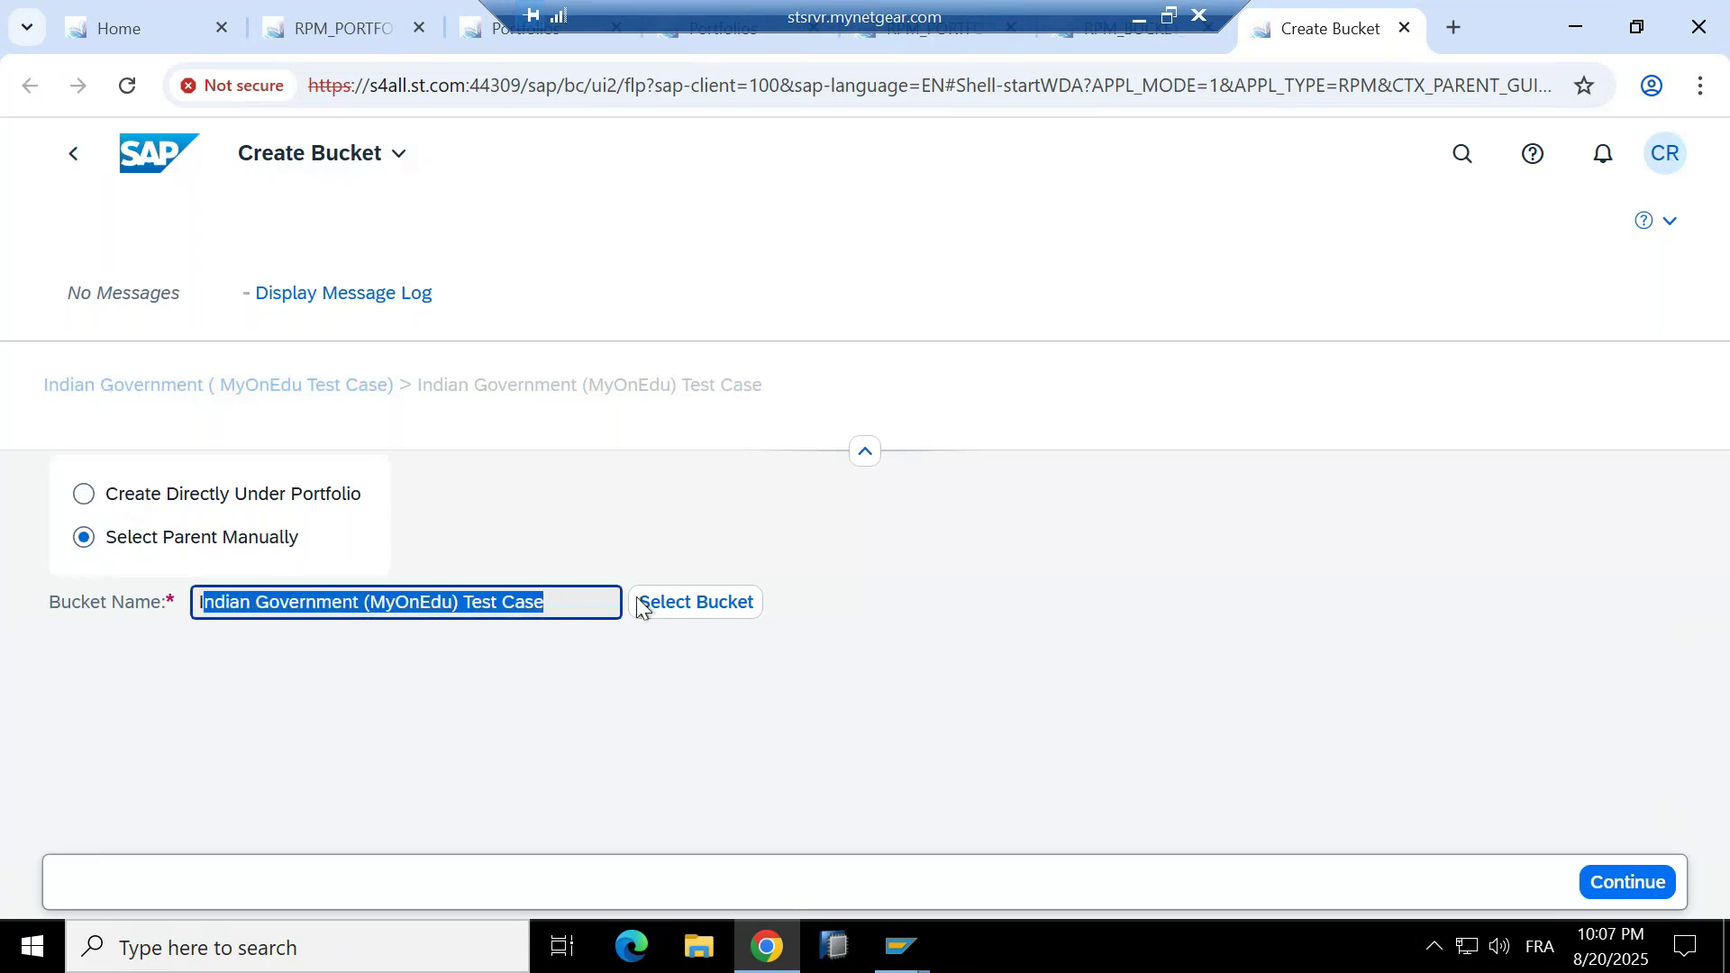
click(1628, 882)
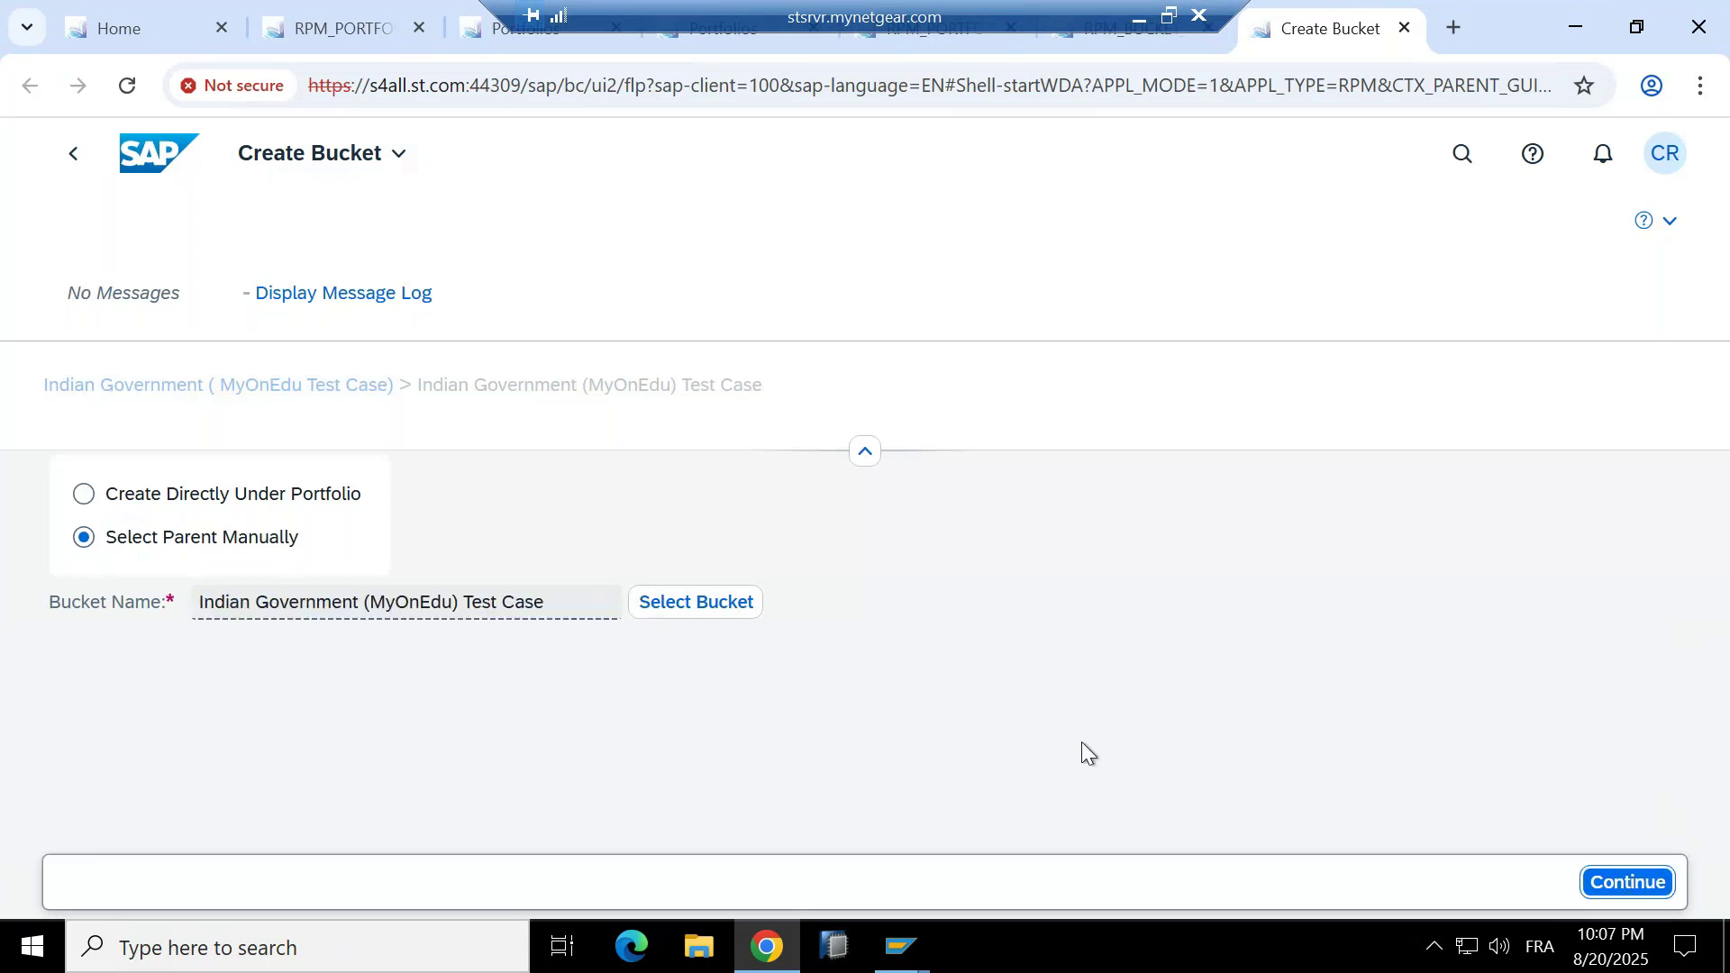
Name the new subbucket 'Finance Ministry'.
click(577, 689)
text(Finance Ministr)
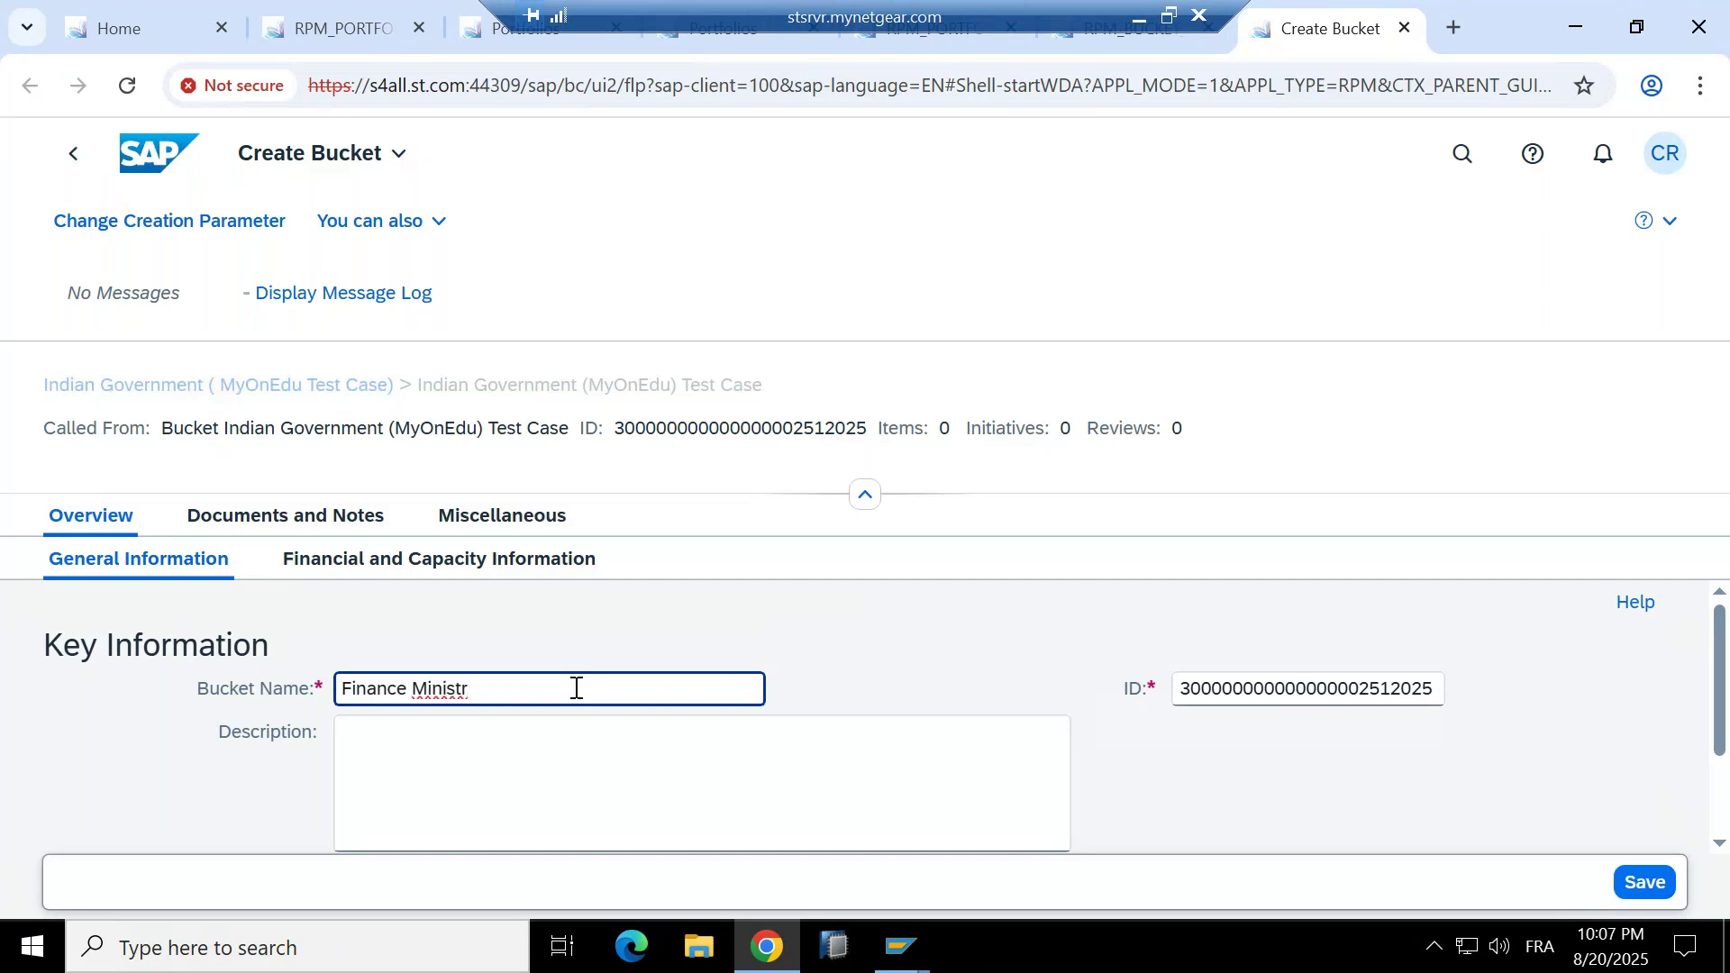
text(y)
key(BackSpace)
key(BackSpace)
text(ery)
right_click(455, 683)
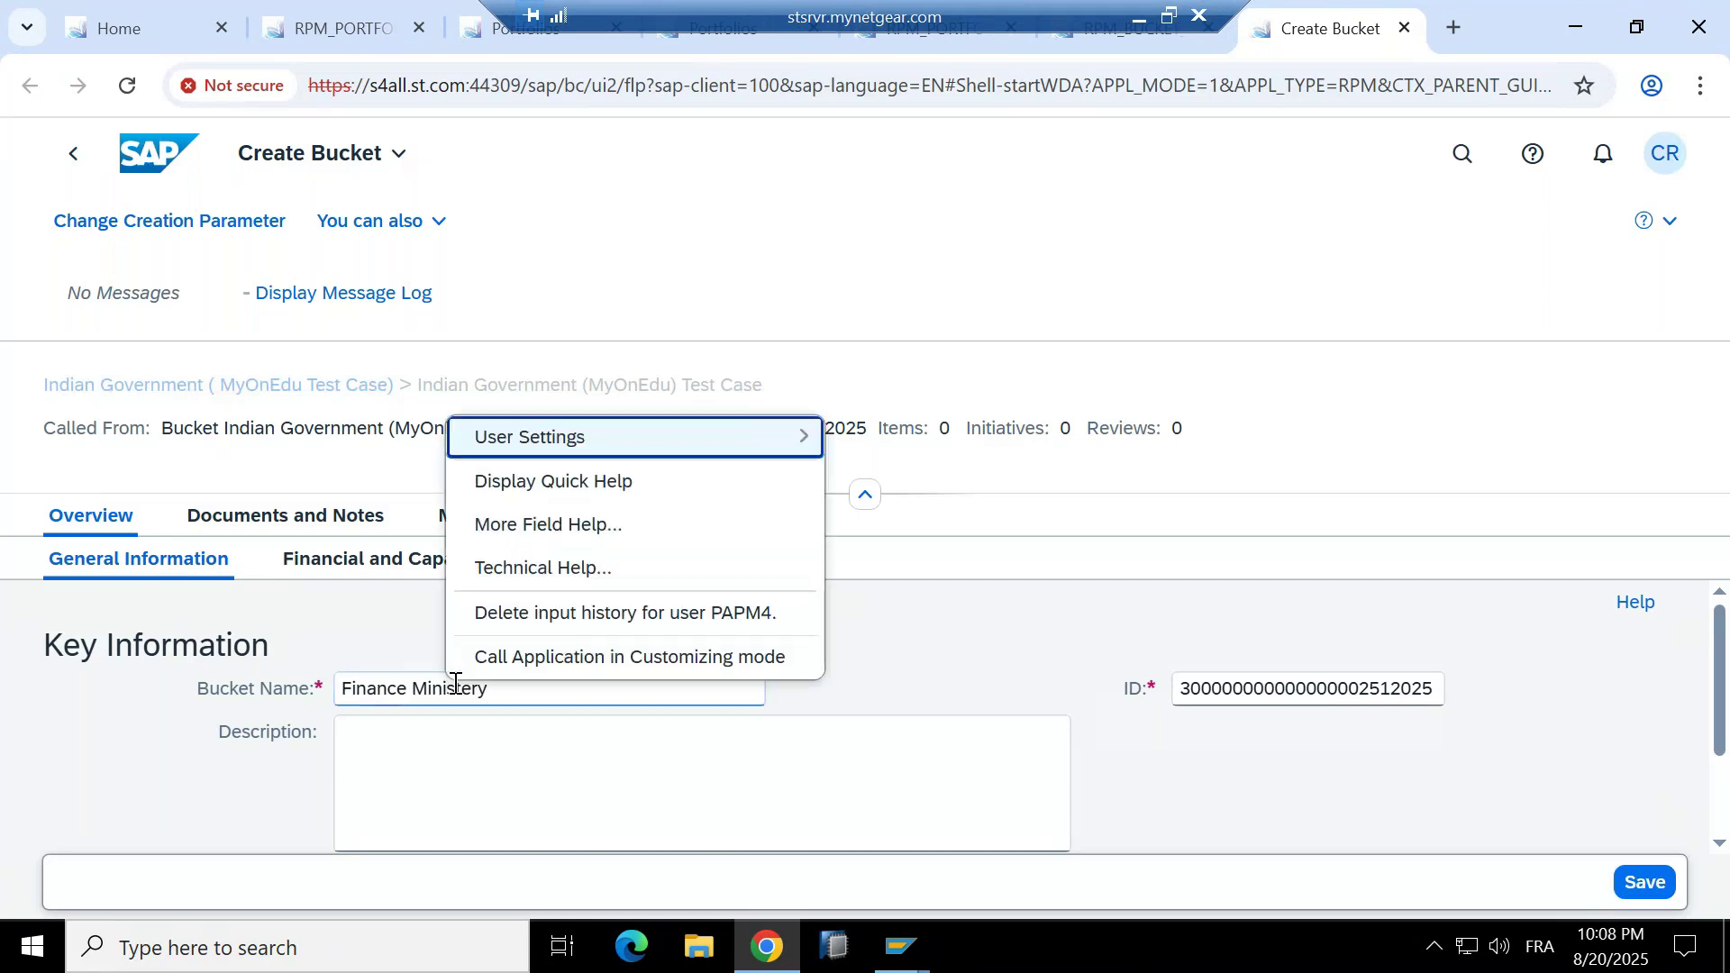
click(838, 829)
Give it the ID FINANCE, save, and view its financial and capacity settings.
click(1224, 690)
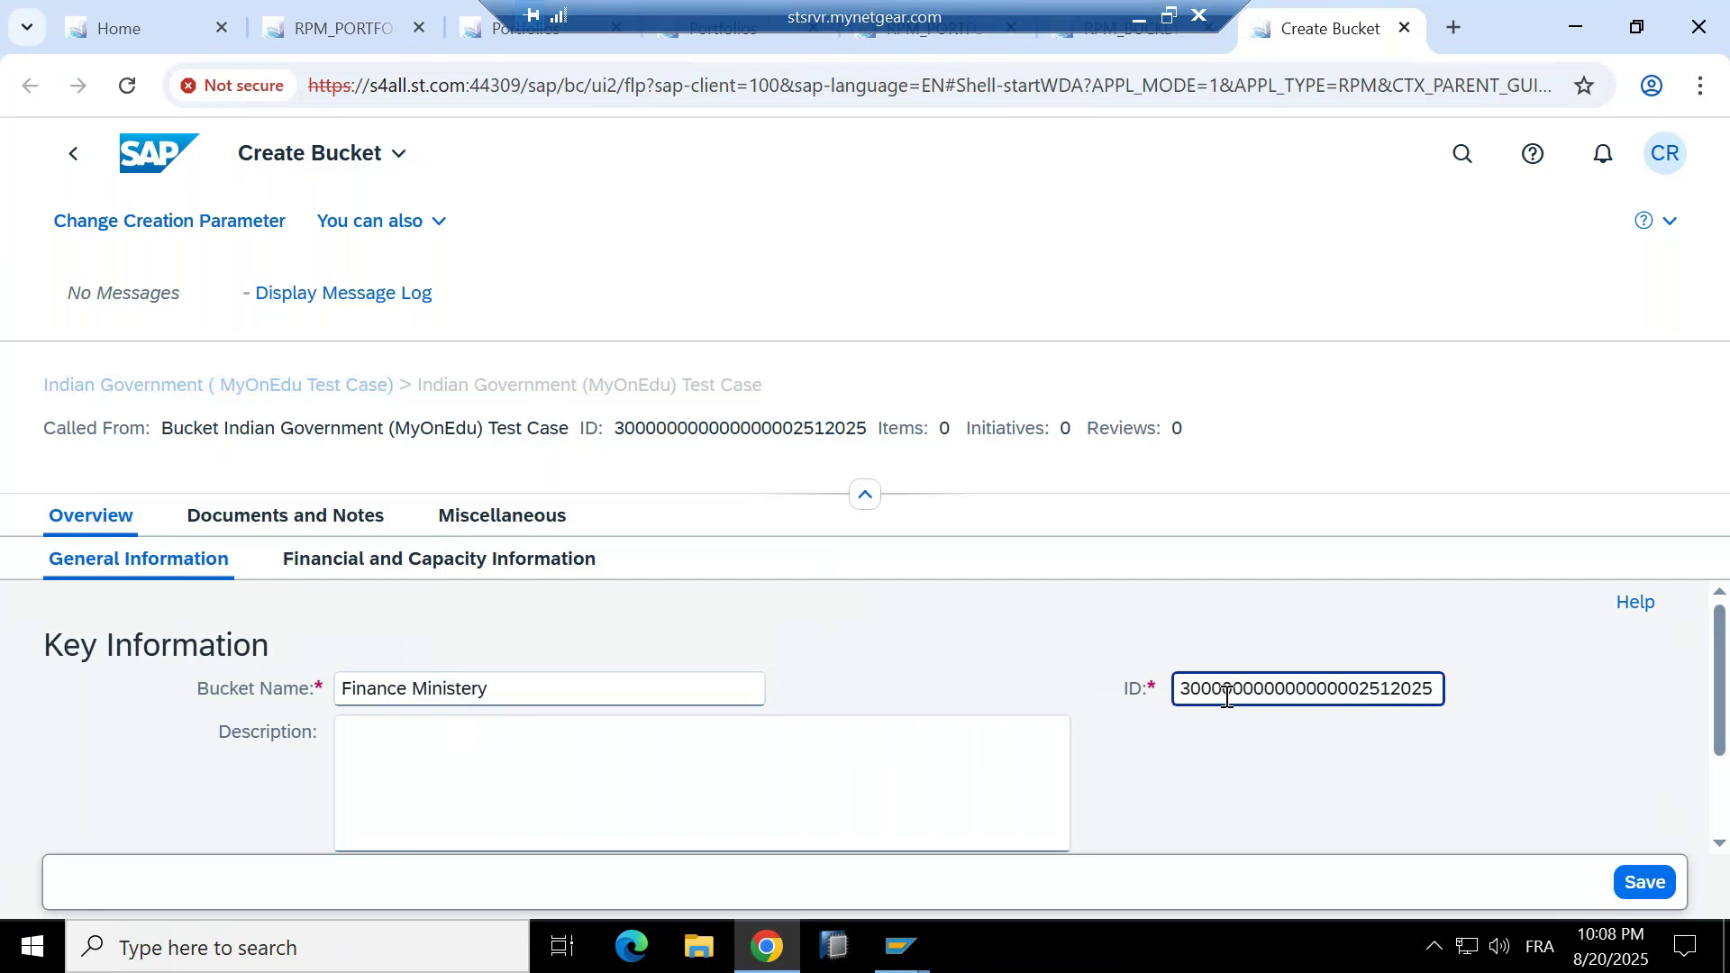
double_click(1227, 694)
text(FINANCE)
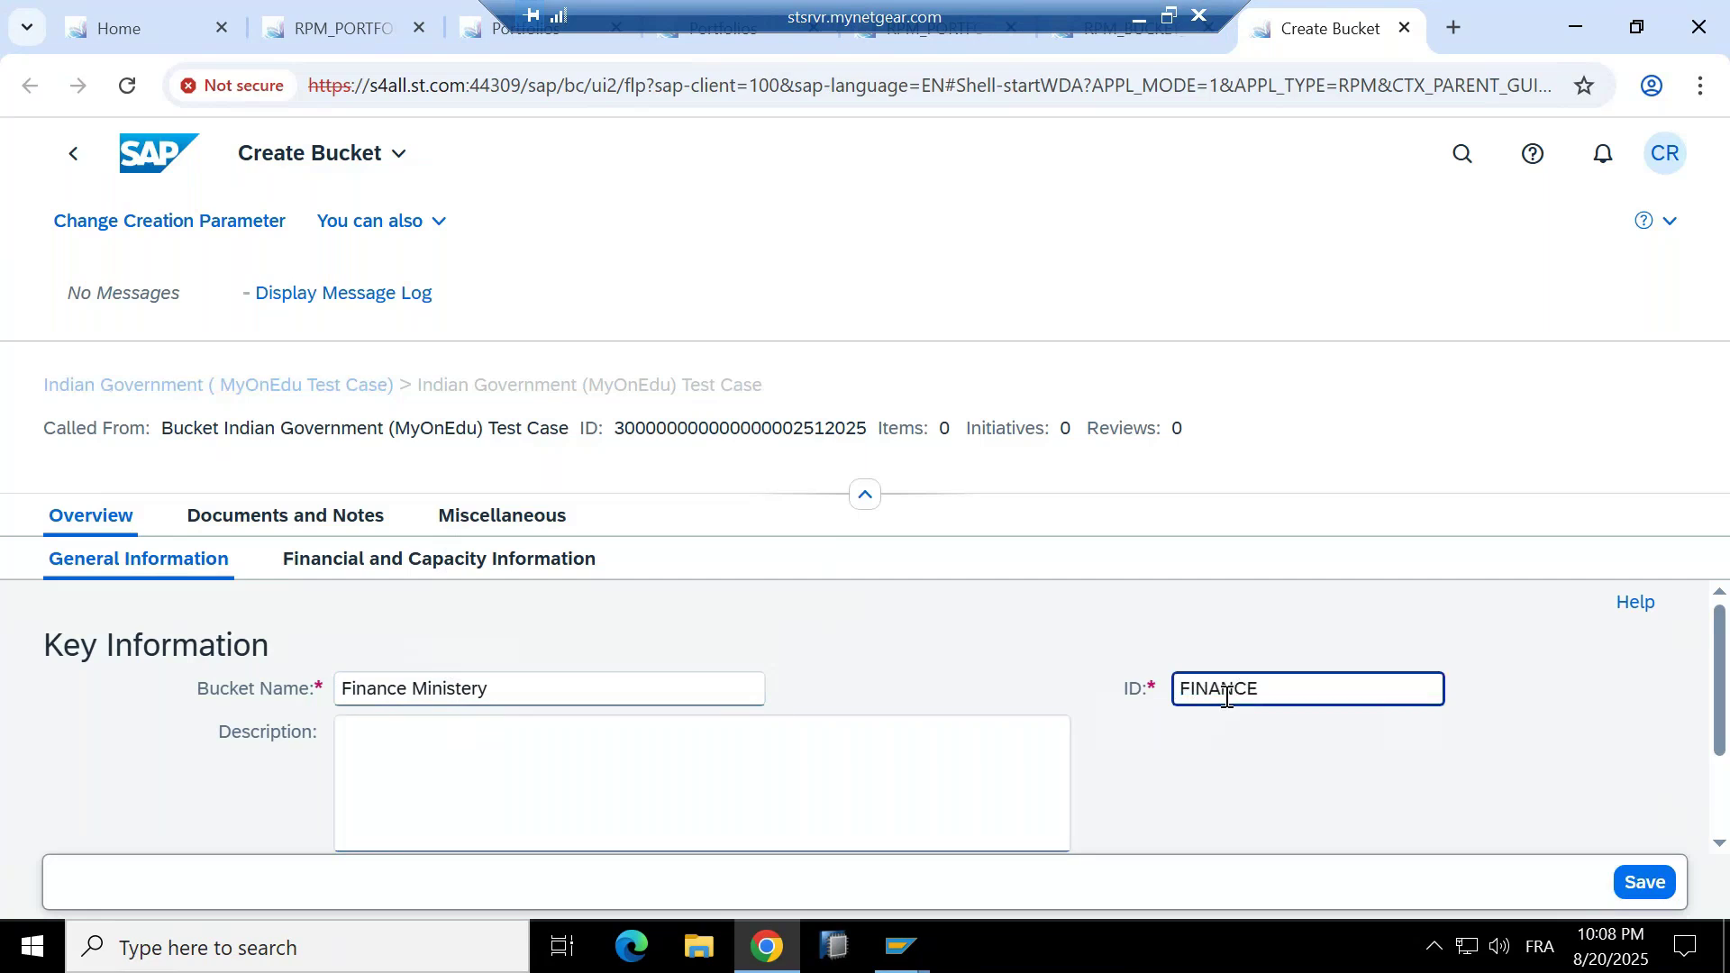
key(Return)
click(1666, 890)
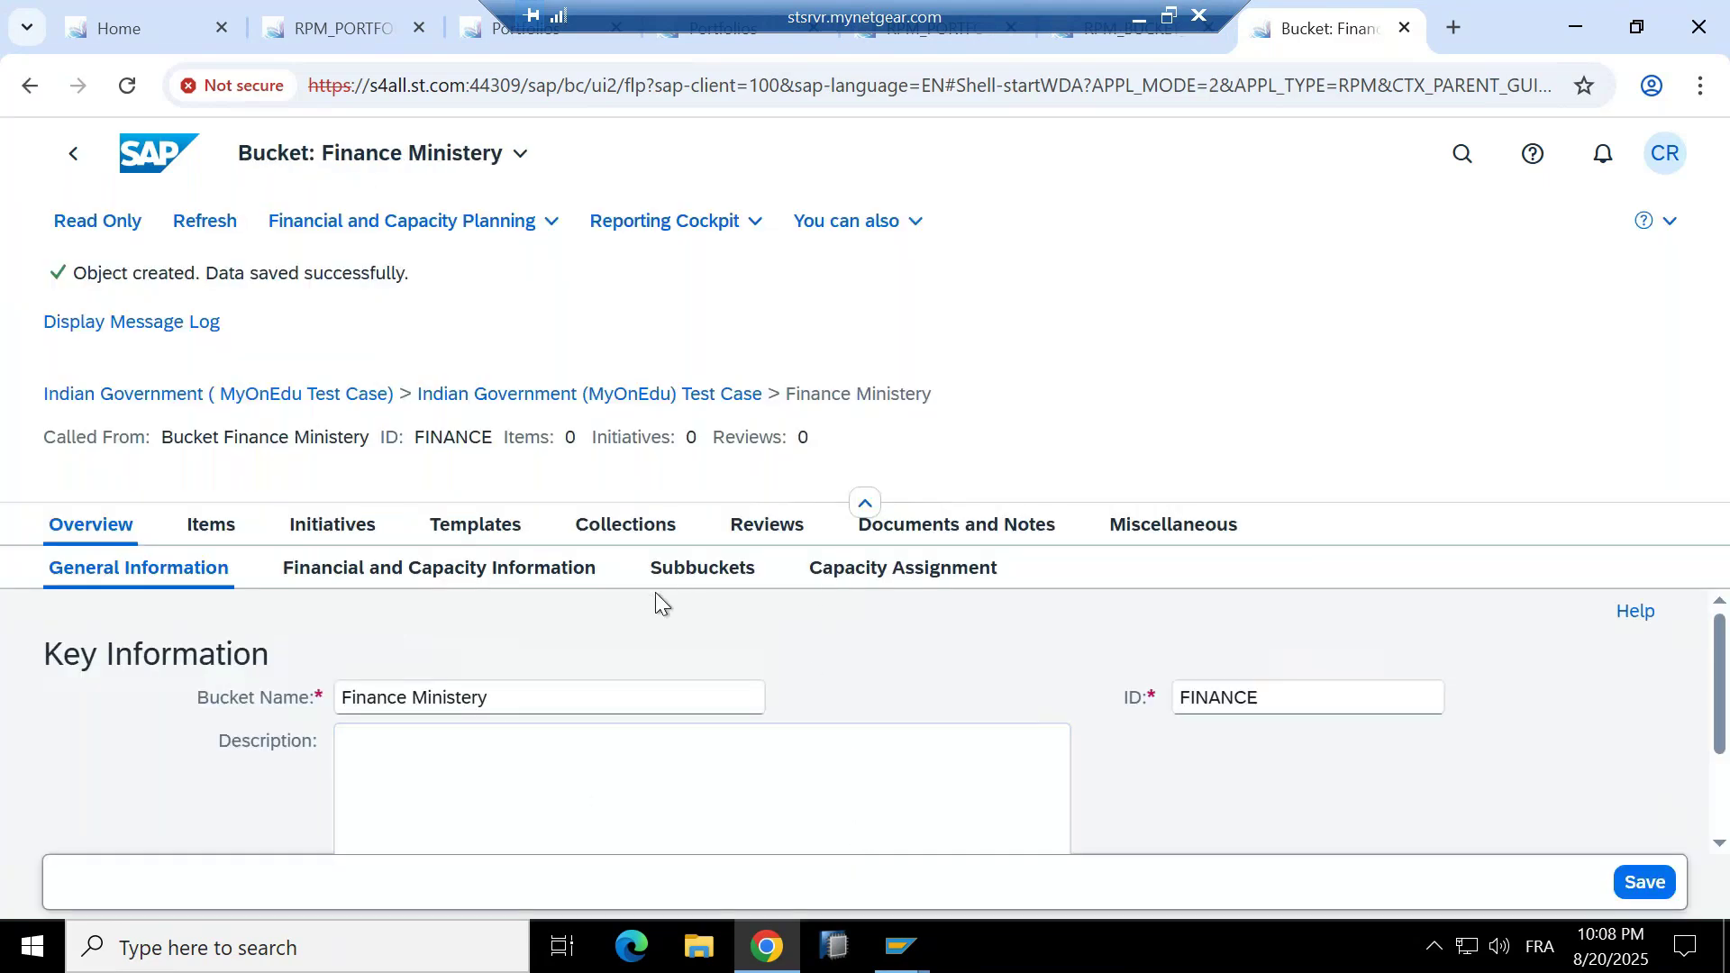
click(498, 570)
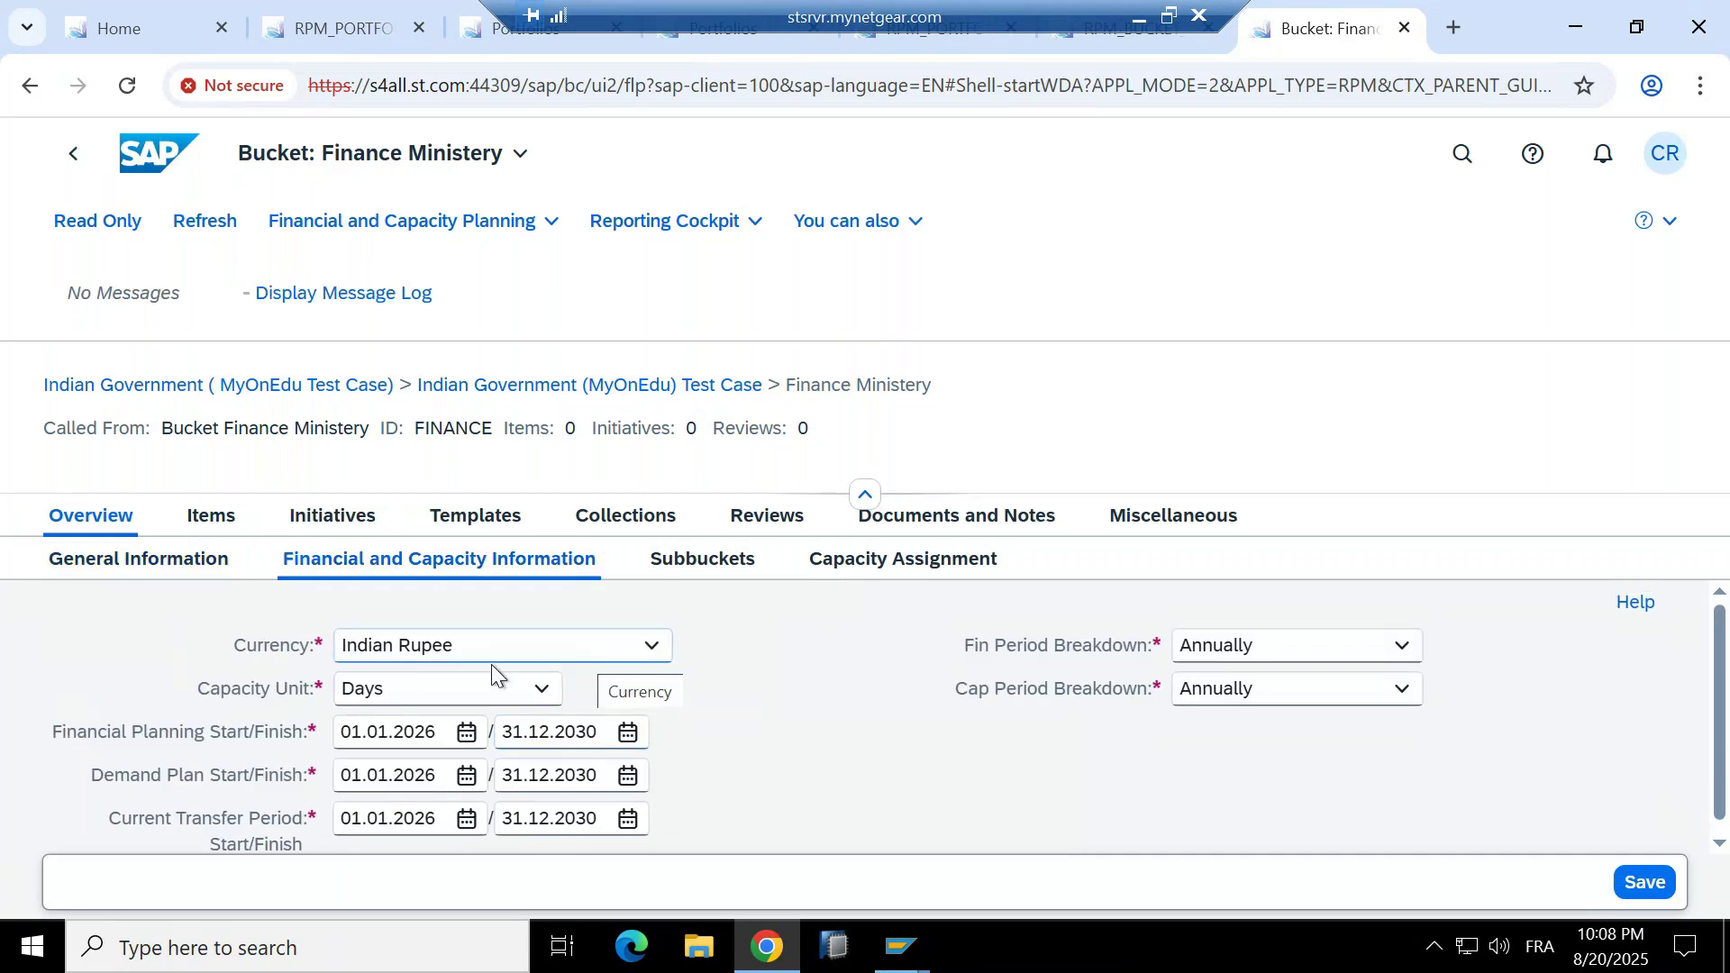
Return to the INDIAN03 bucket and start another subbucket with its parent chosen manually.
click(1406, 28)
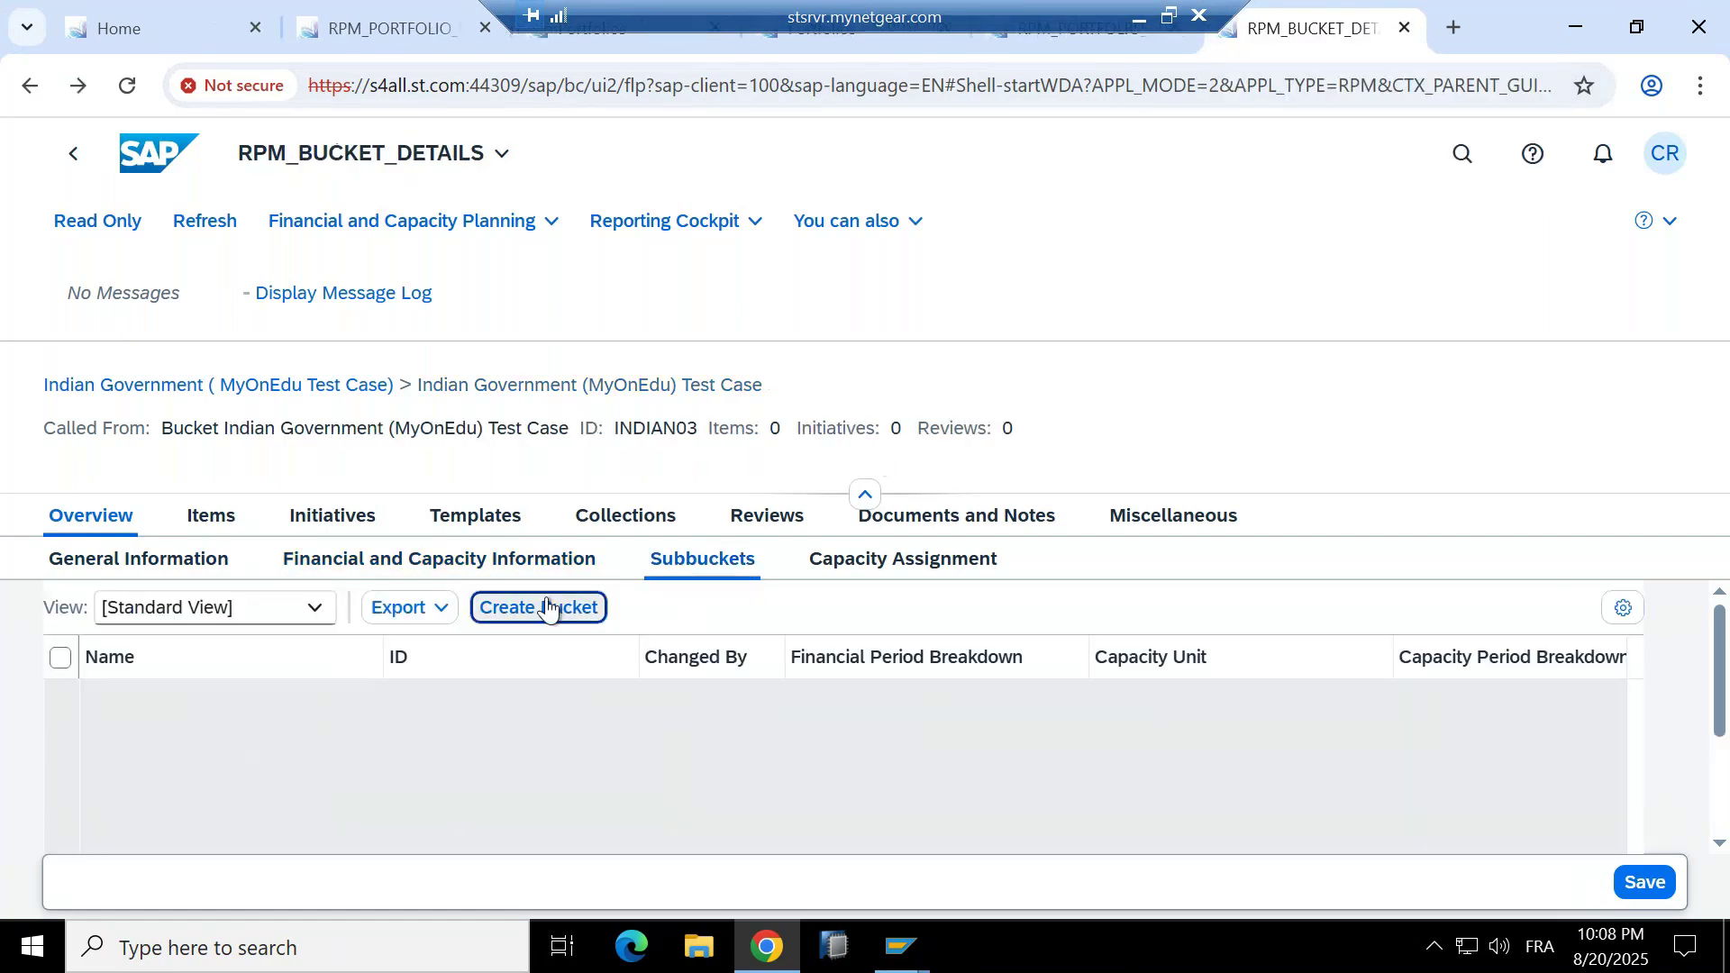
click(547, 606)
click(108, 539)
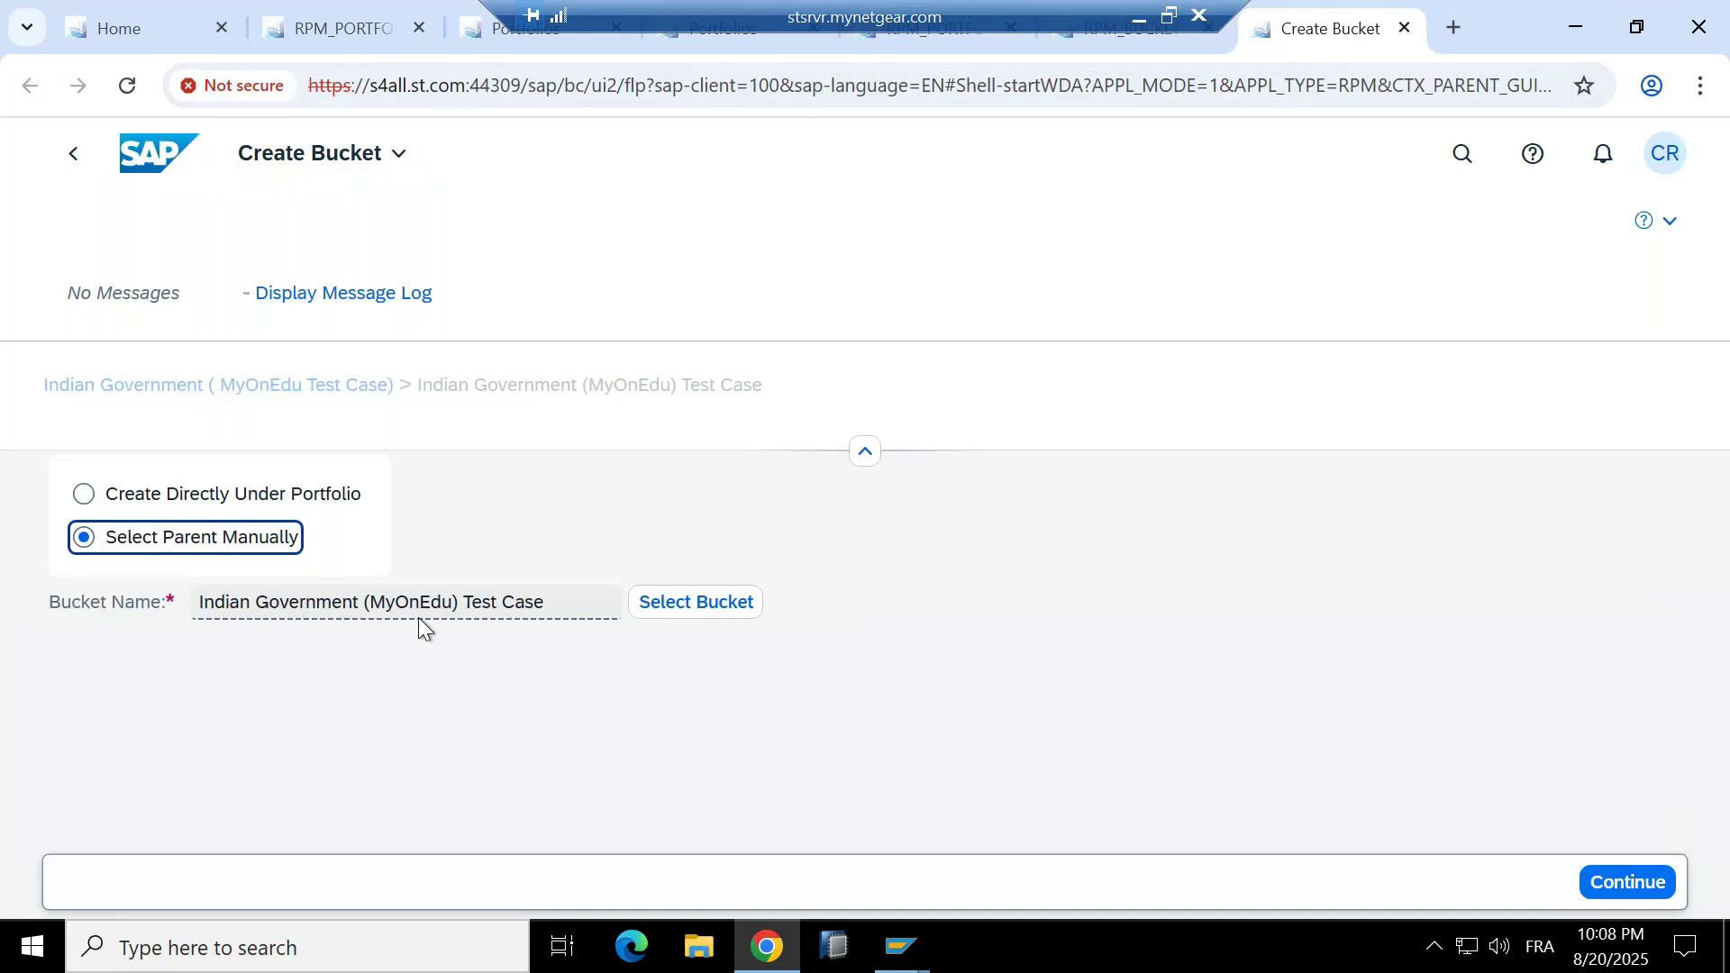
click(1597, 865)
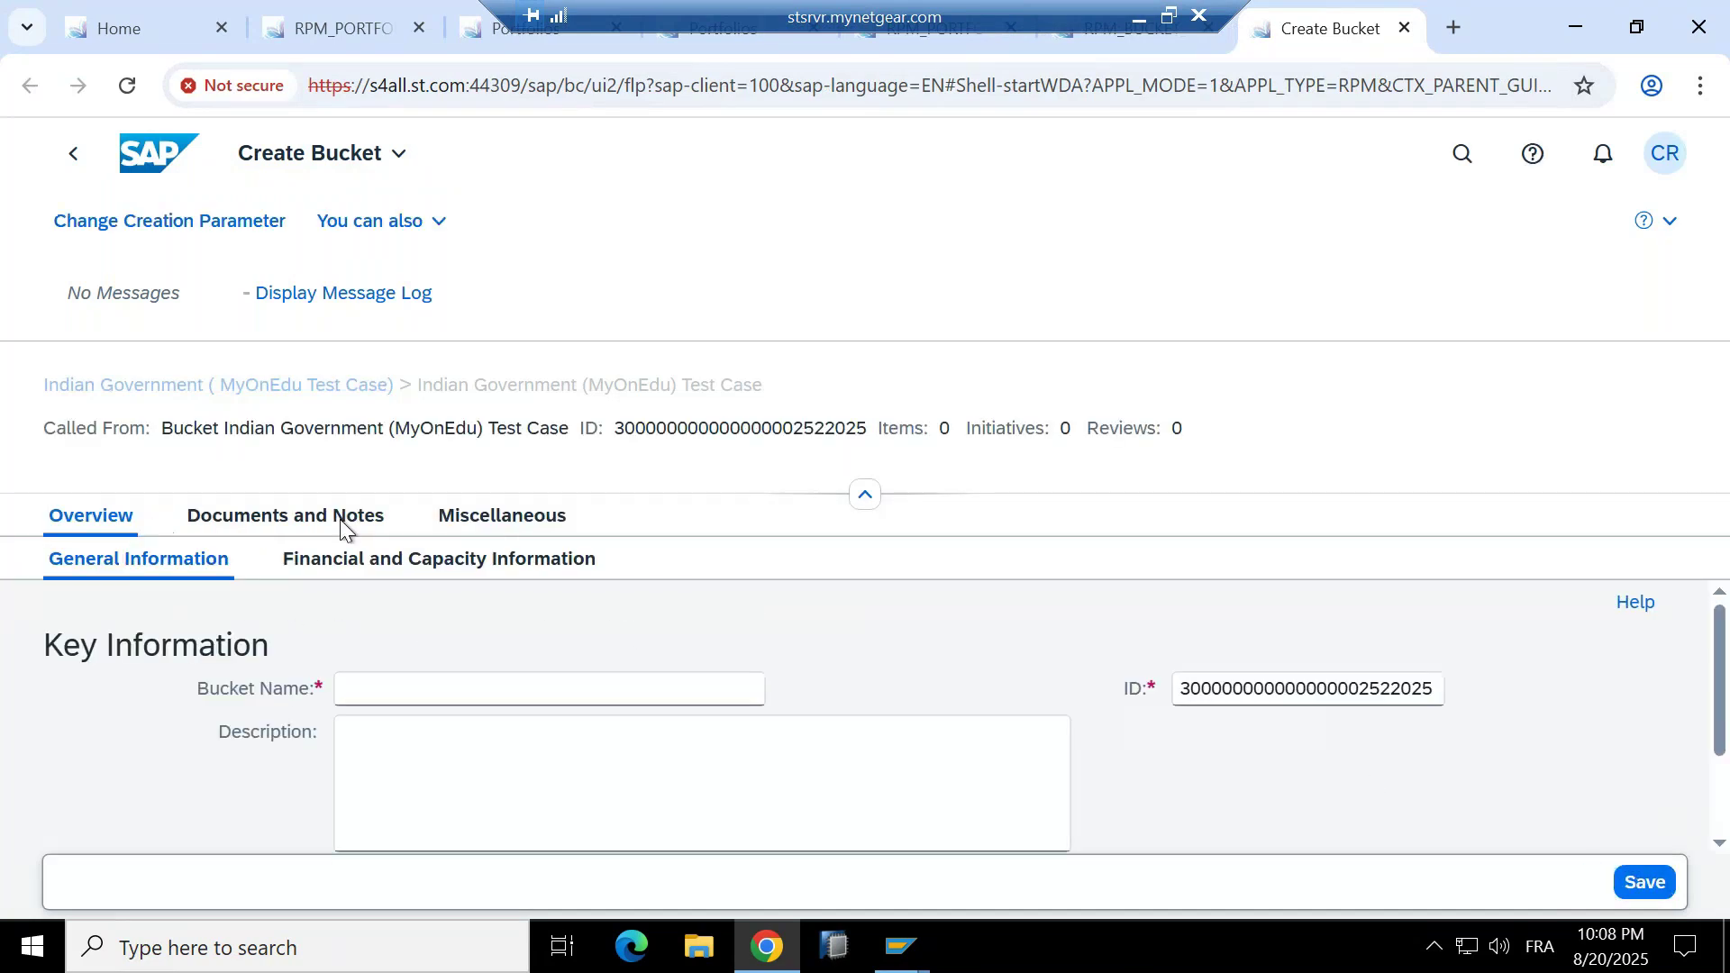
Save it as Education Department with ID EDUCATION, then start a subbucket beneath it.
click(427, 693)
text(Education Departmne)
text(t)
key(BackSpace)
key(BackSpace)
key(BackSpace)
key(BackSpace)
text(ent)
key(Tab)
text(Education)
key(Return)
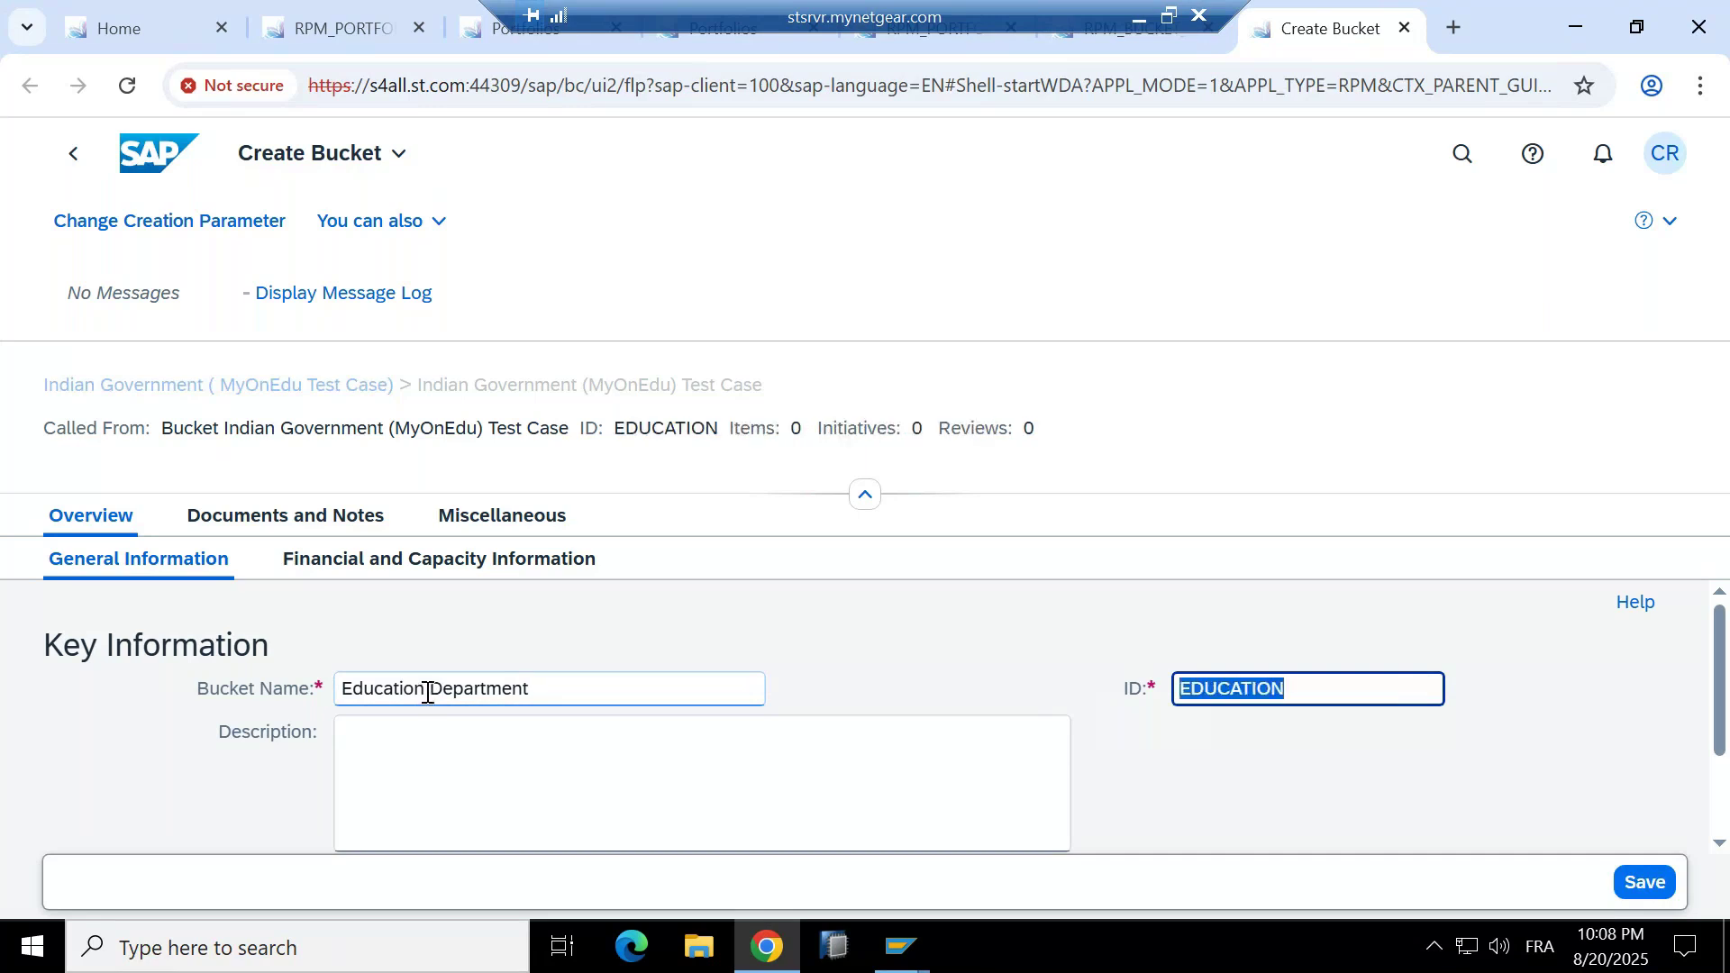
click(1645, 883)
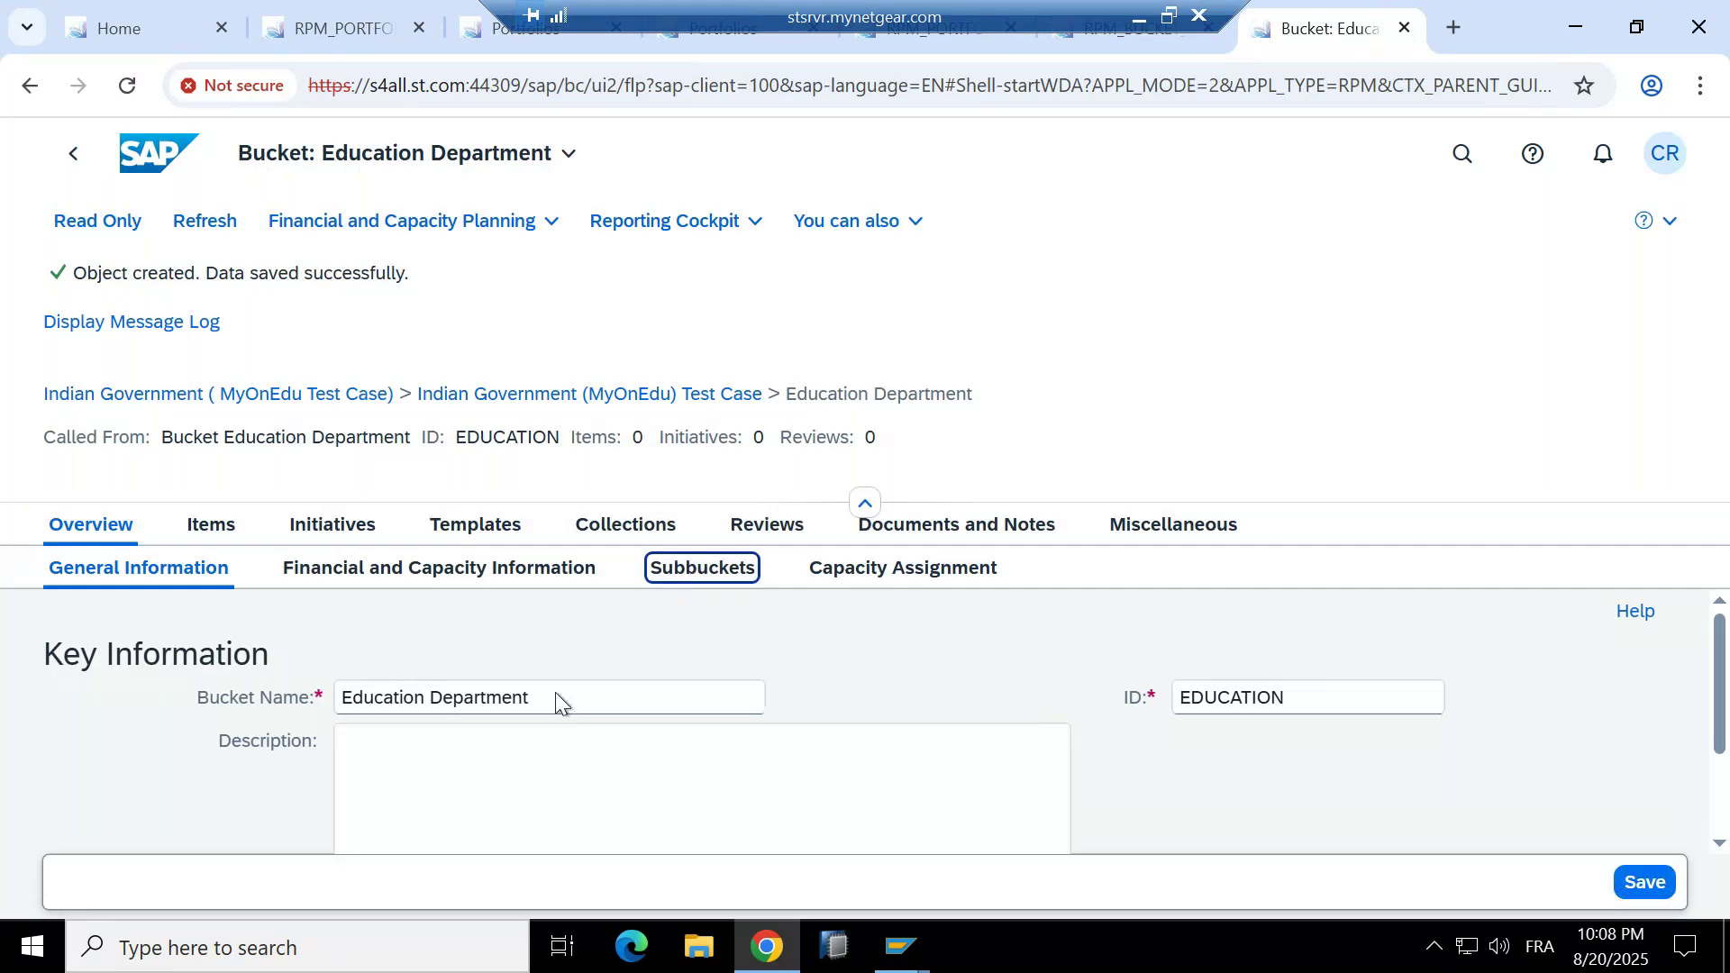
click(524, 607)
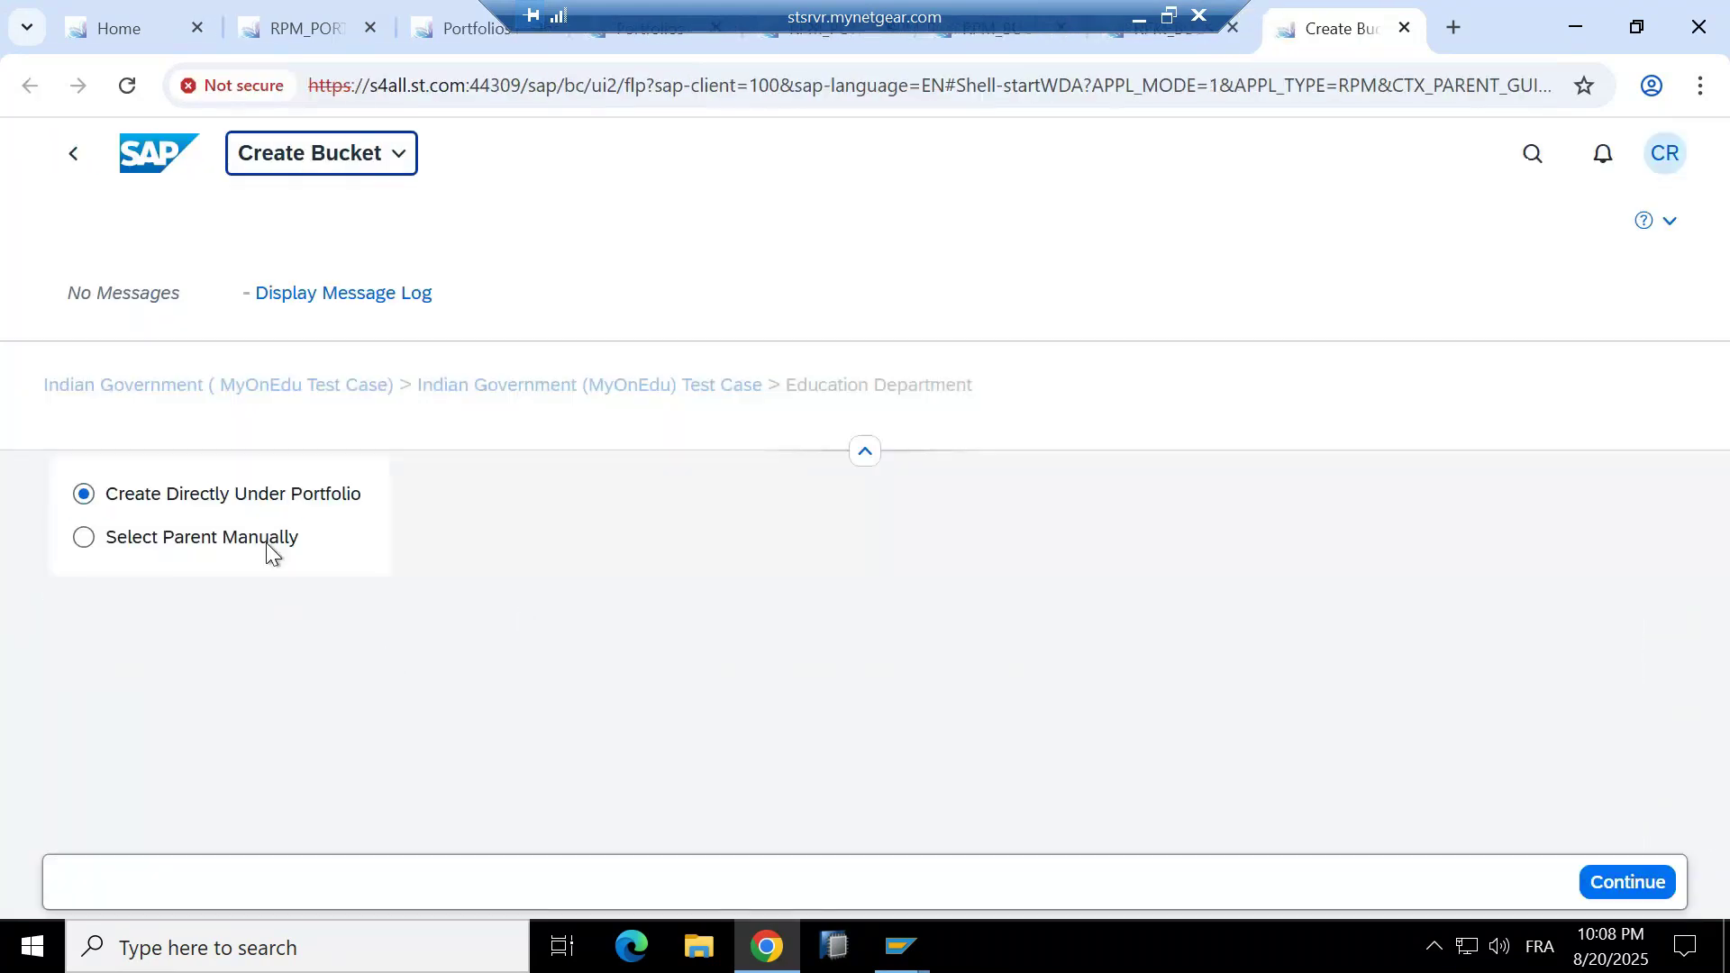
Add subbucket Primary Education with ID PRIMARY and save it.
click(265, 539)
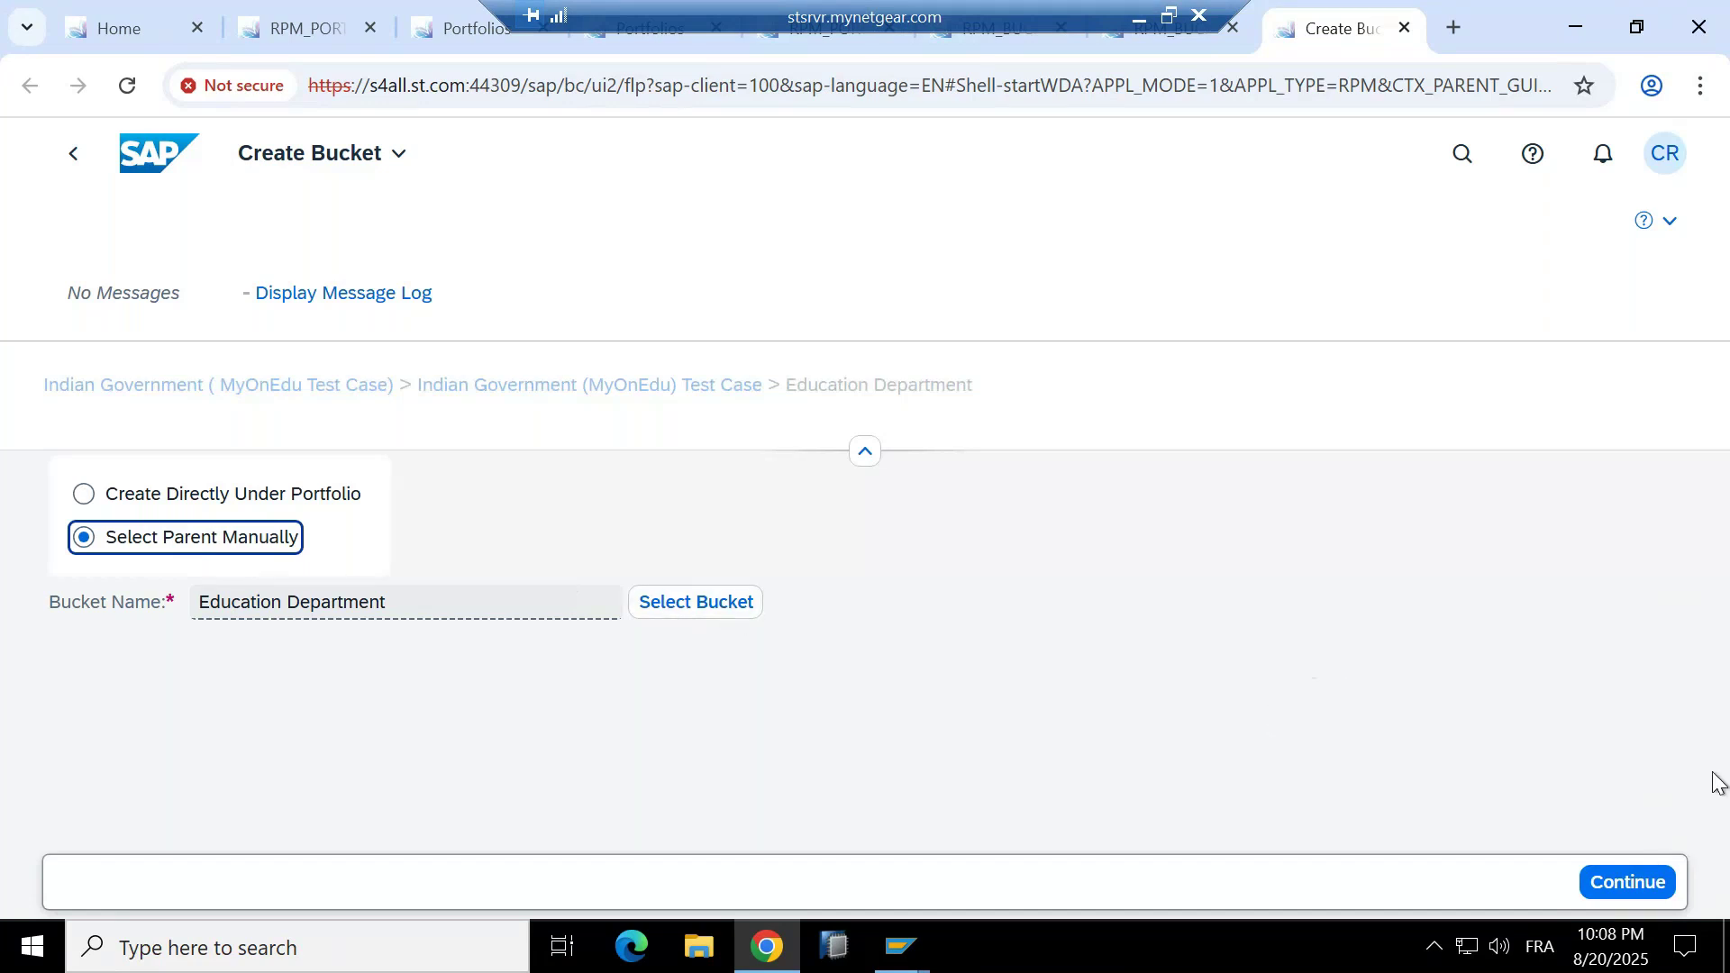
click(1617, 892)
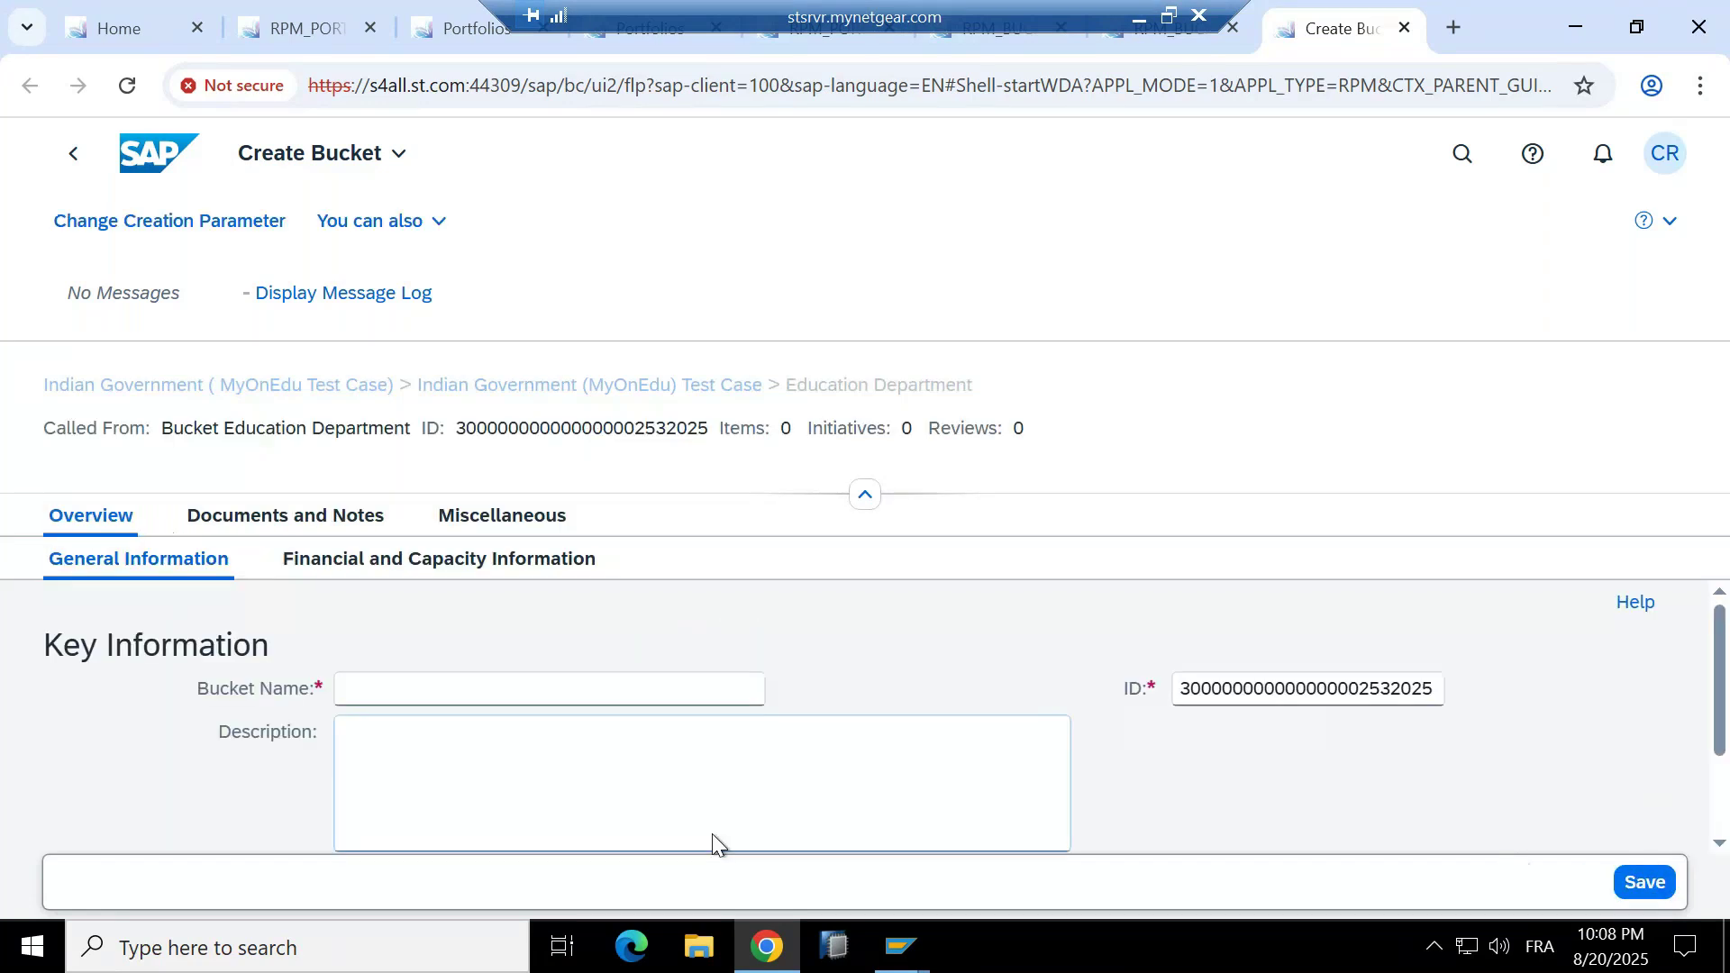
click(517, 696)
text(Prim)
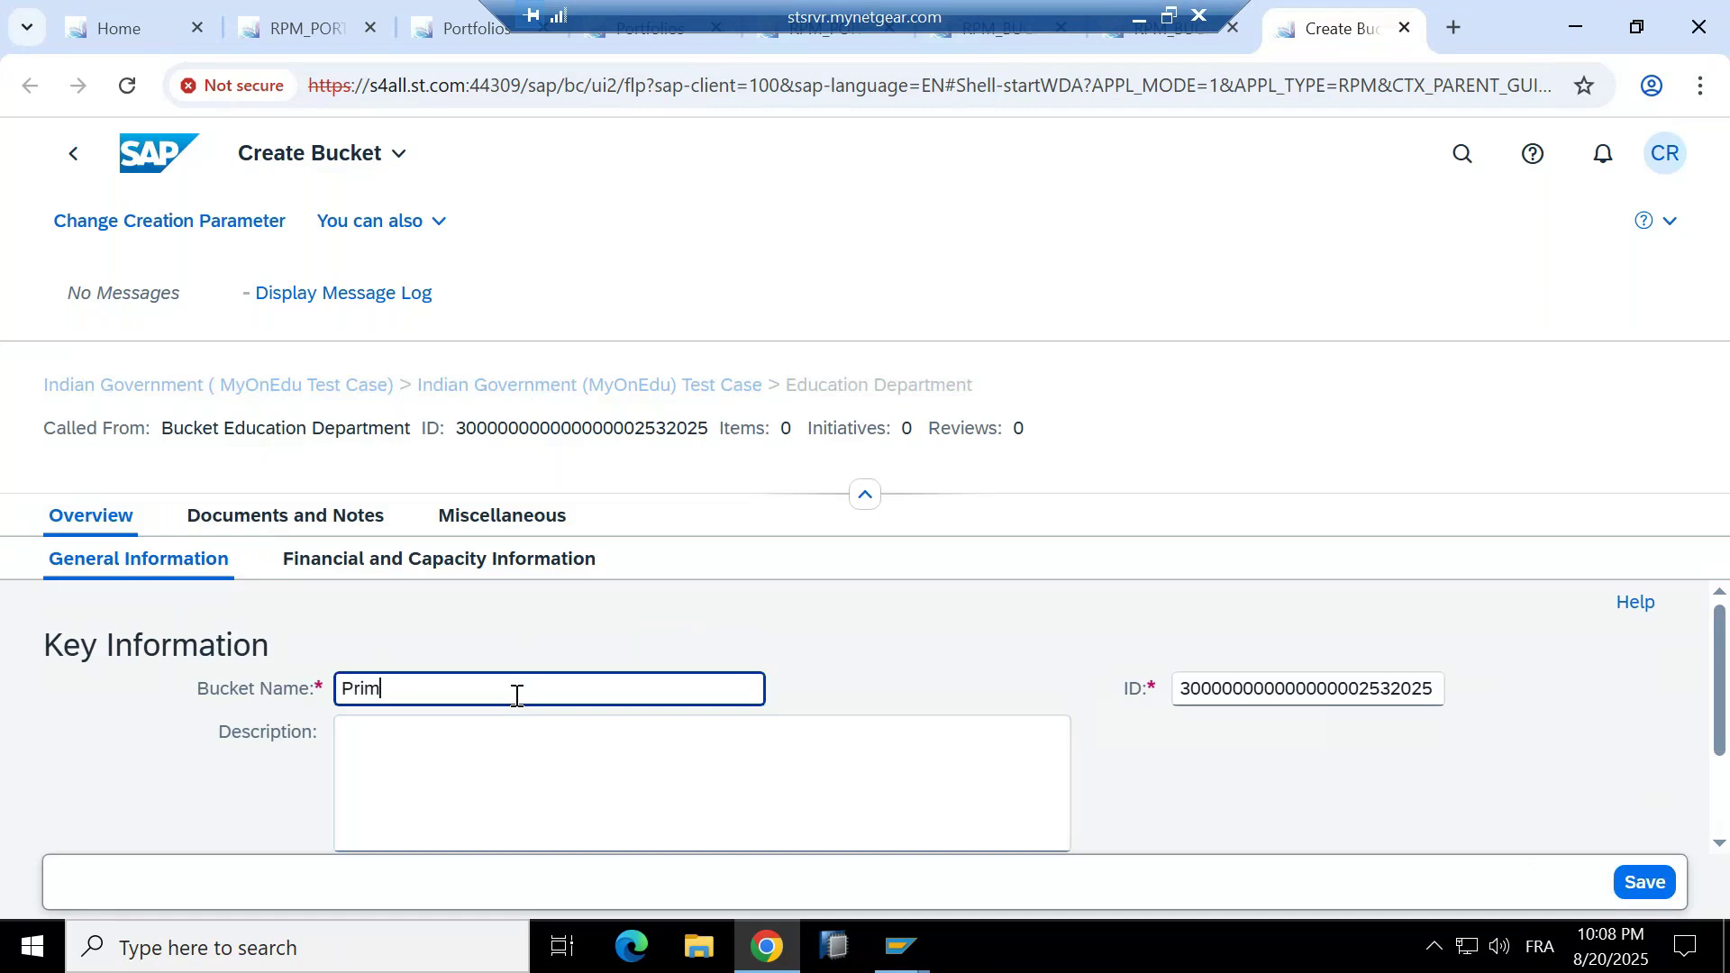
text(ary Education)
key(Tab)
text(PRIMARY)
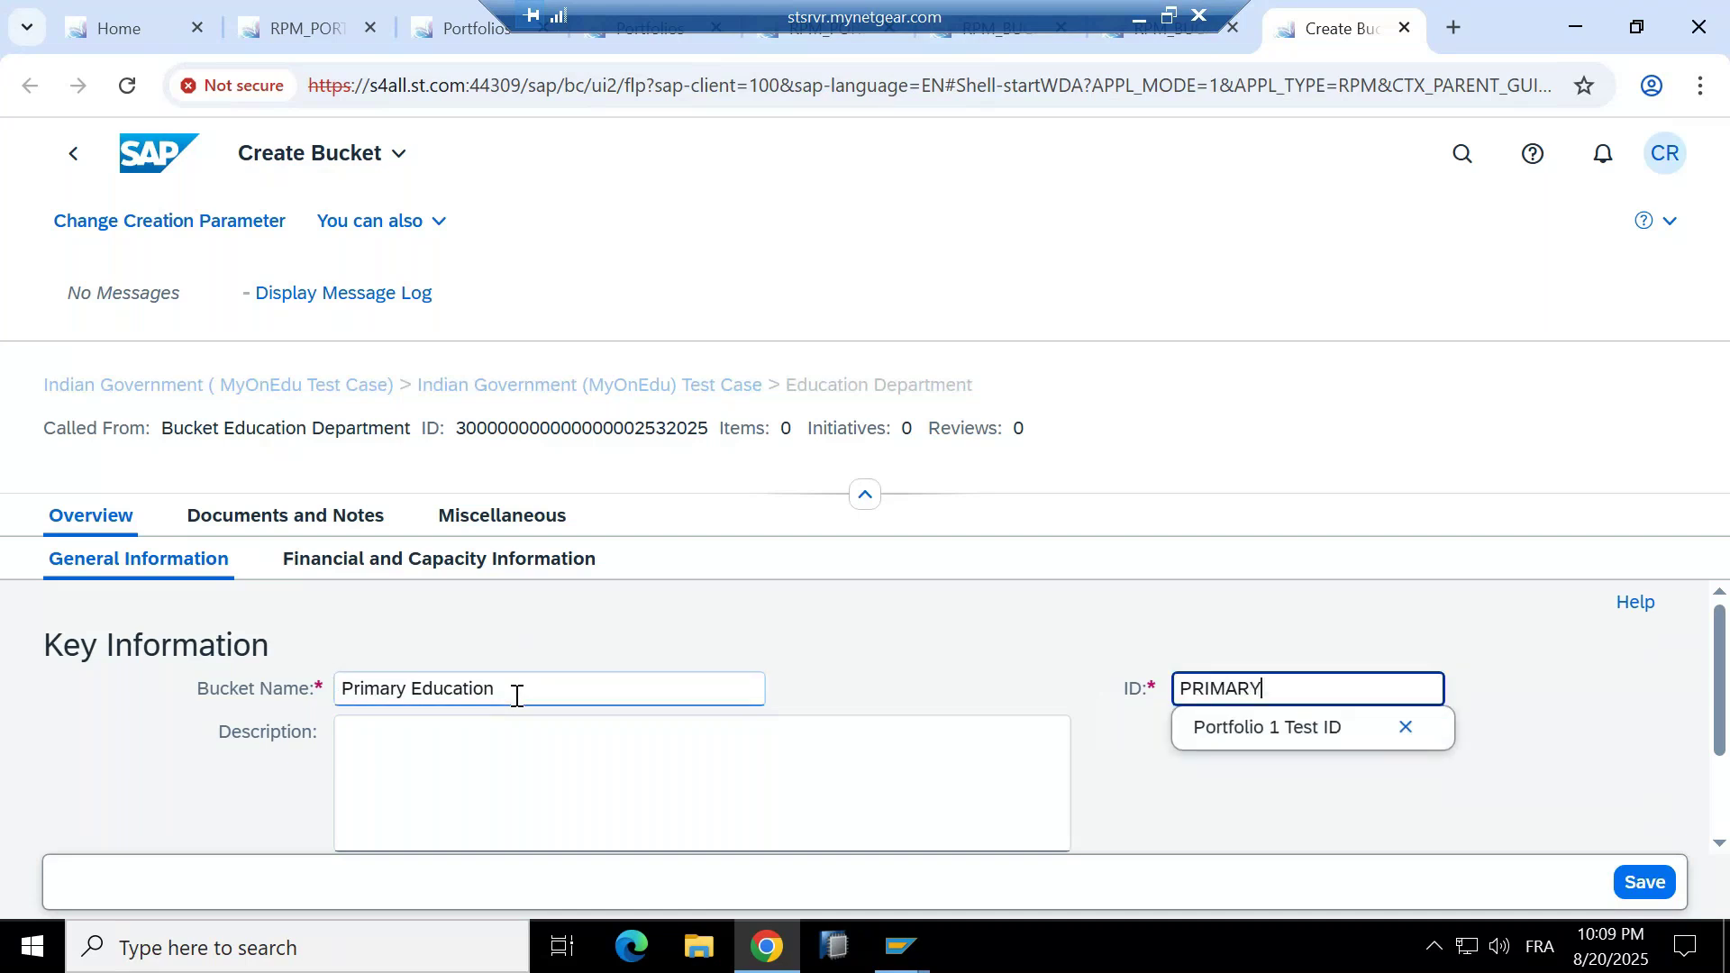
key(Return)
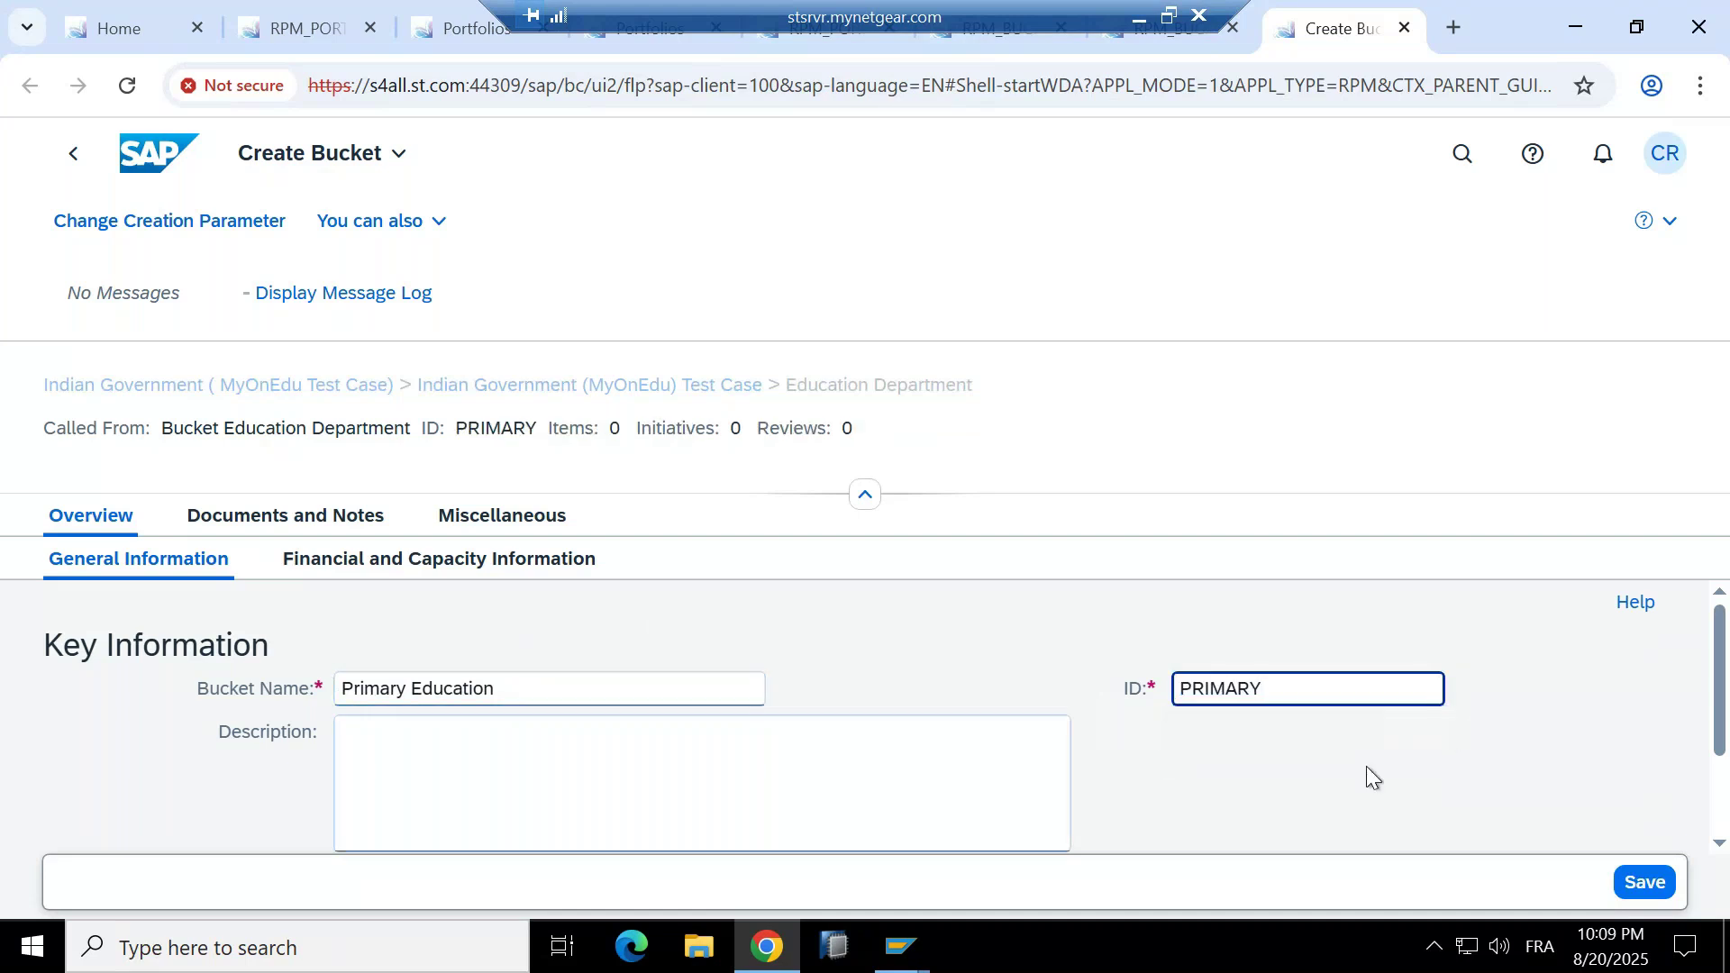
click(1643, 881)
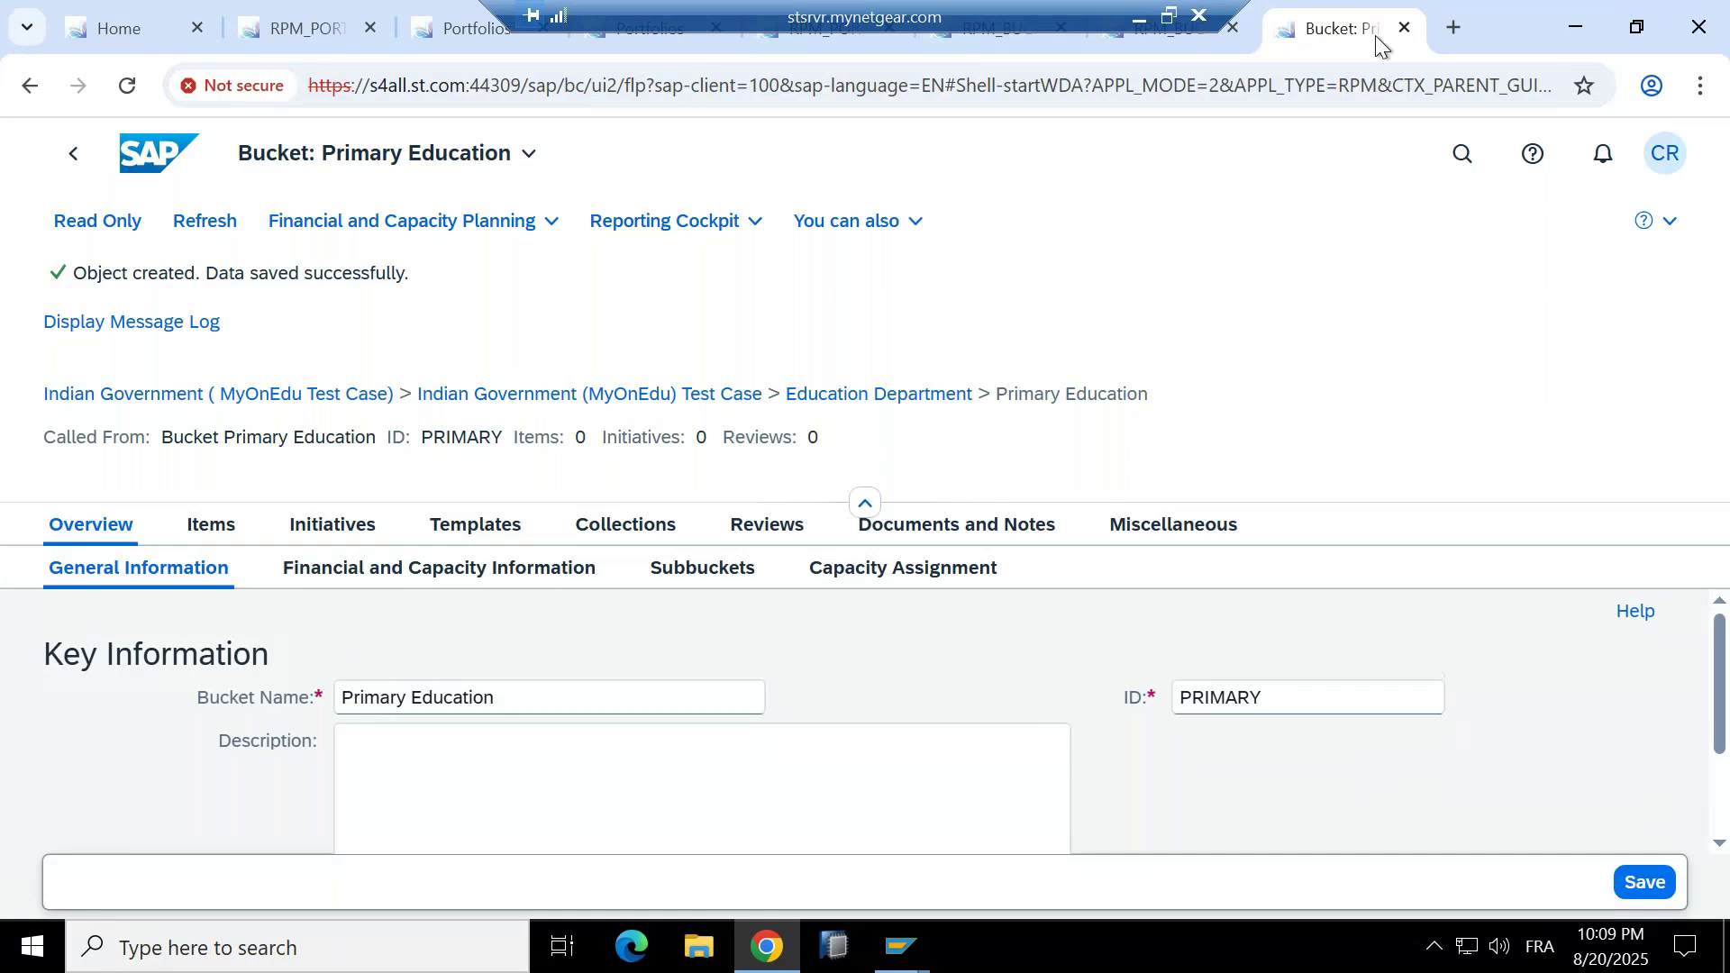
click(1390, 34)
Add subbucket Higher Education with ID HIGHER, then reload to list both subbuckets.
click(541, 607)
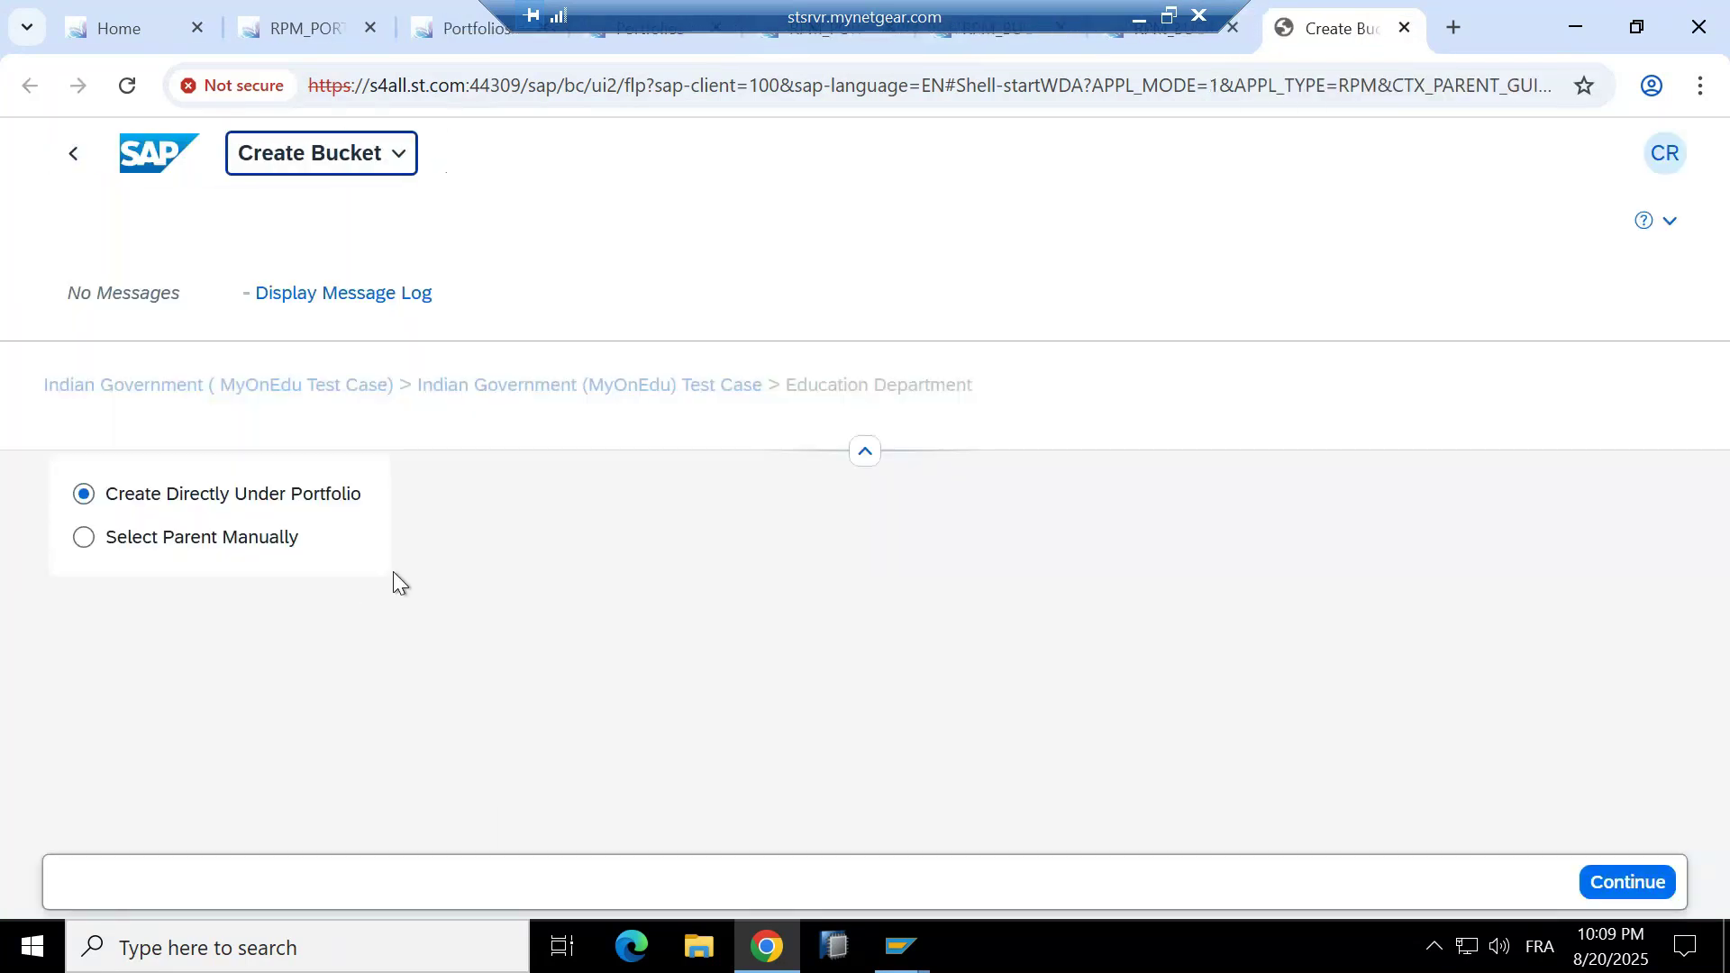
click(204, 546)
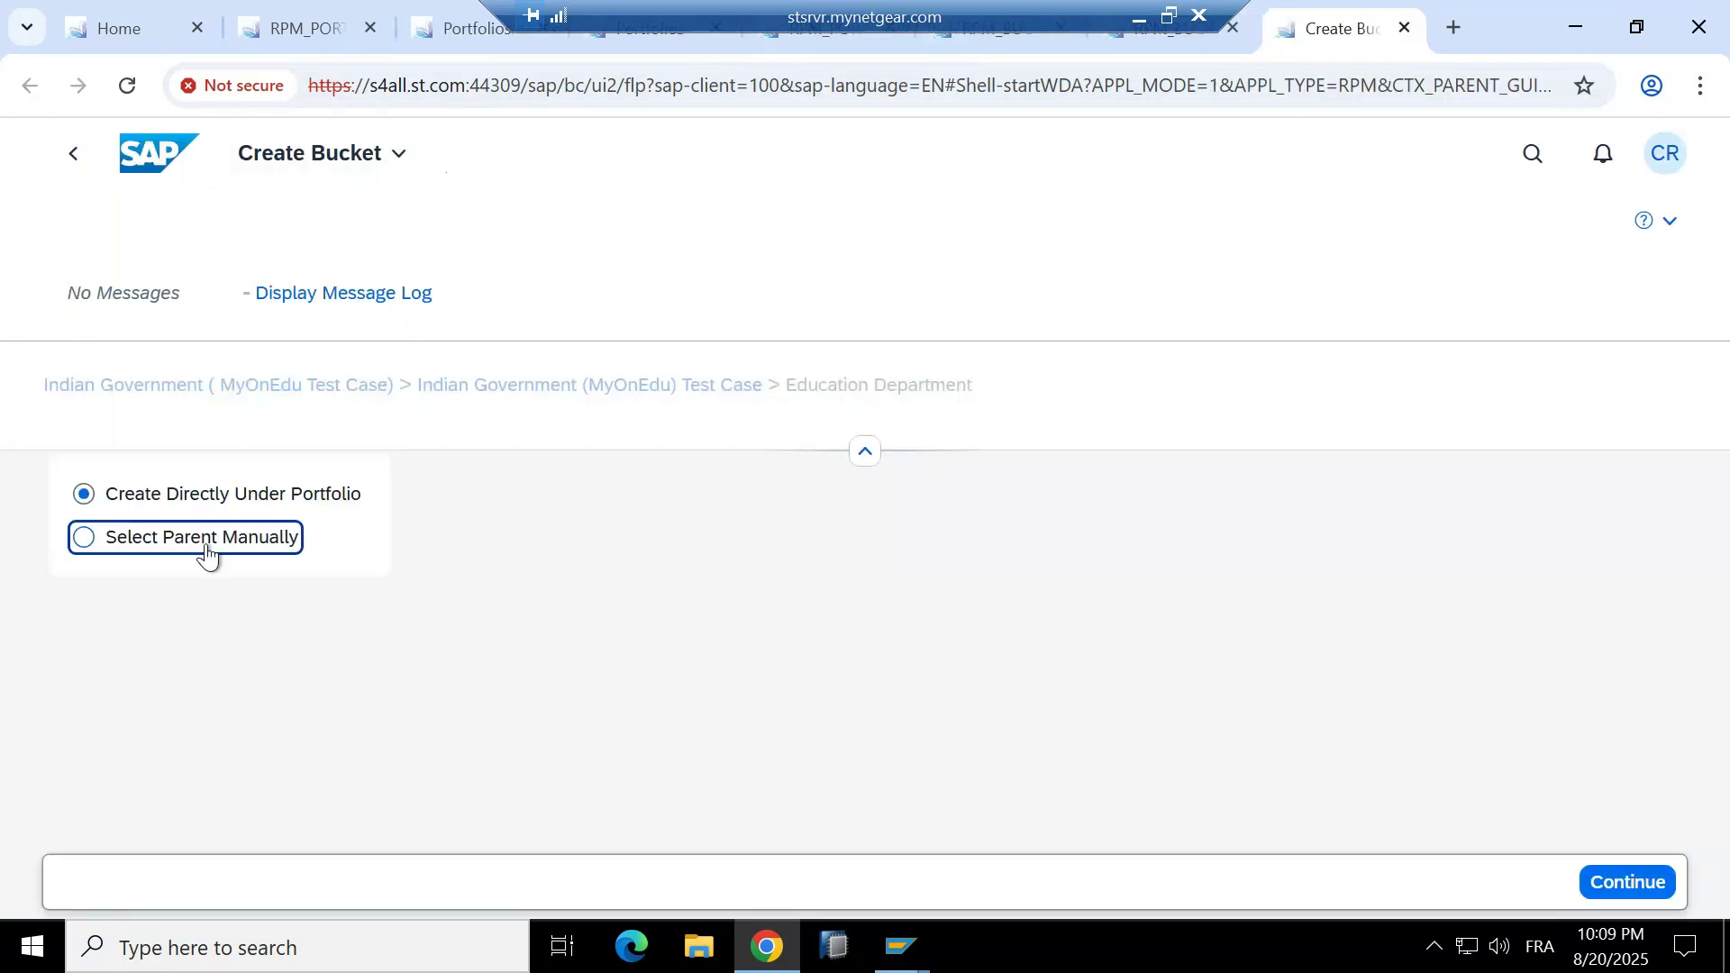
click(1642, 882)
click(674, 691)
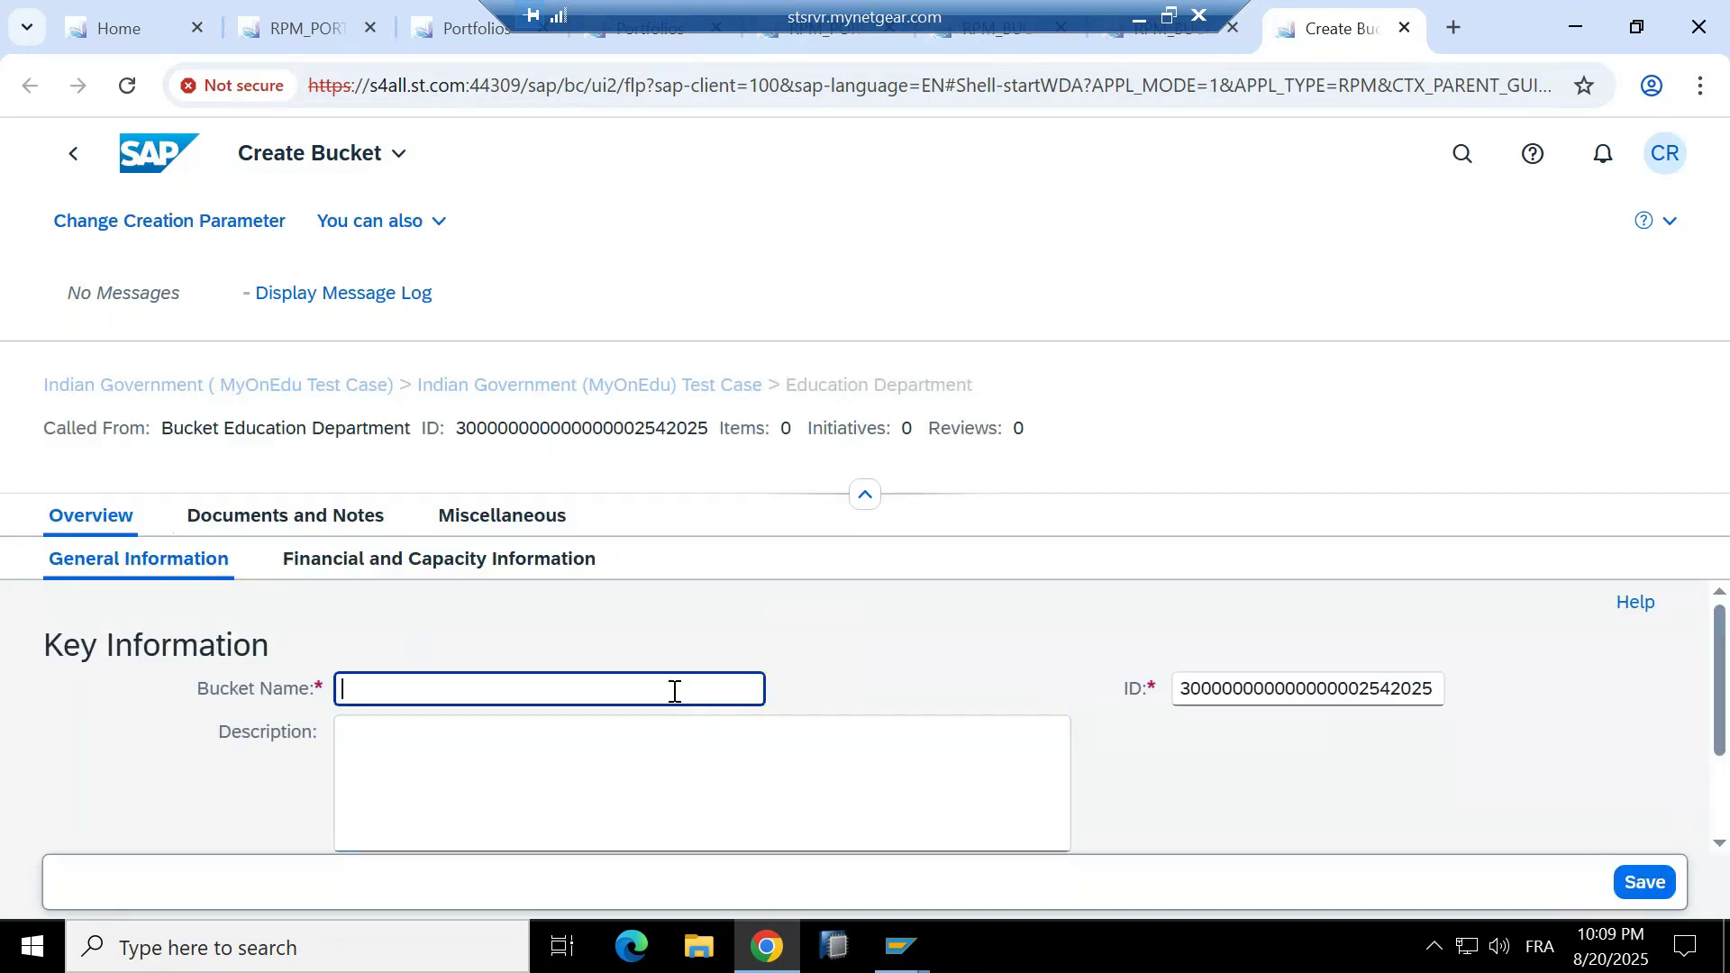
text(Higer)
key(BackSpace)
key(BackSpace)
key(BackSpace)
text(her Education)
key(Tab)
text(Higher)
key(Return)
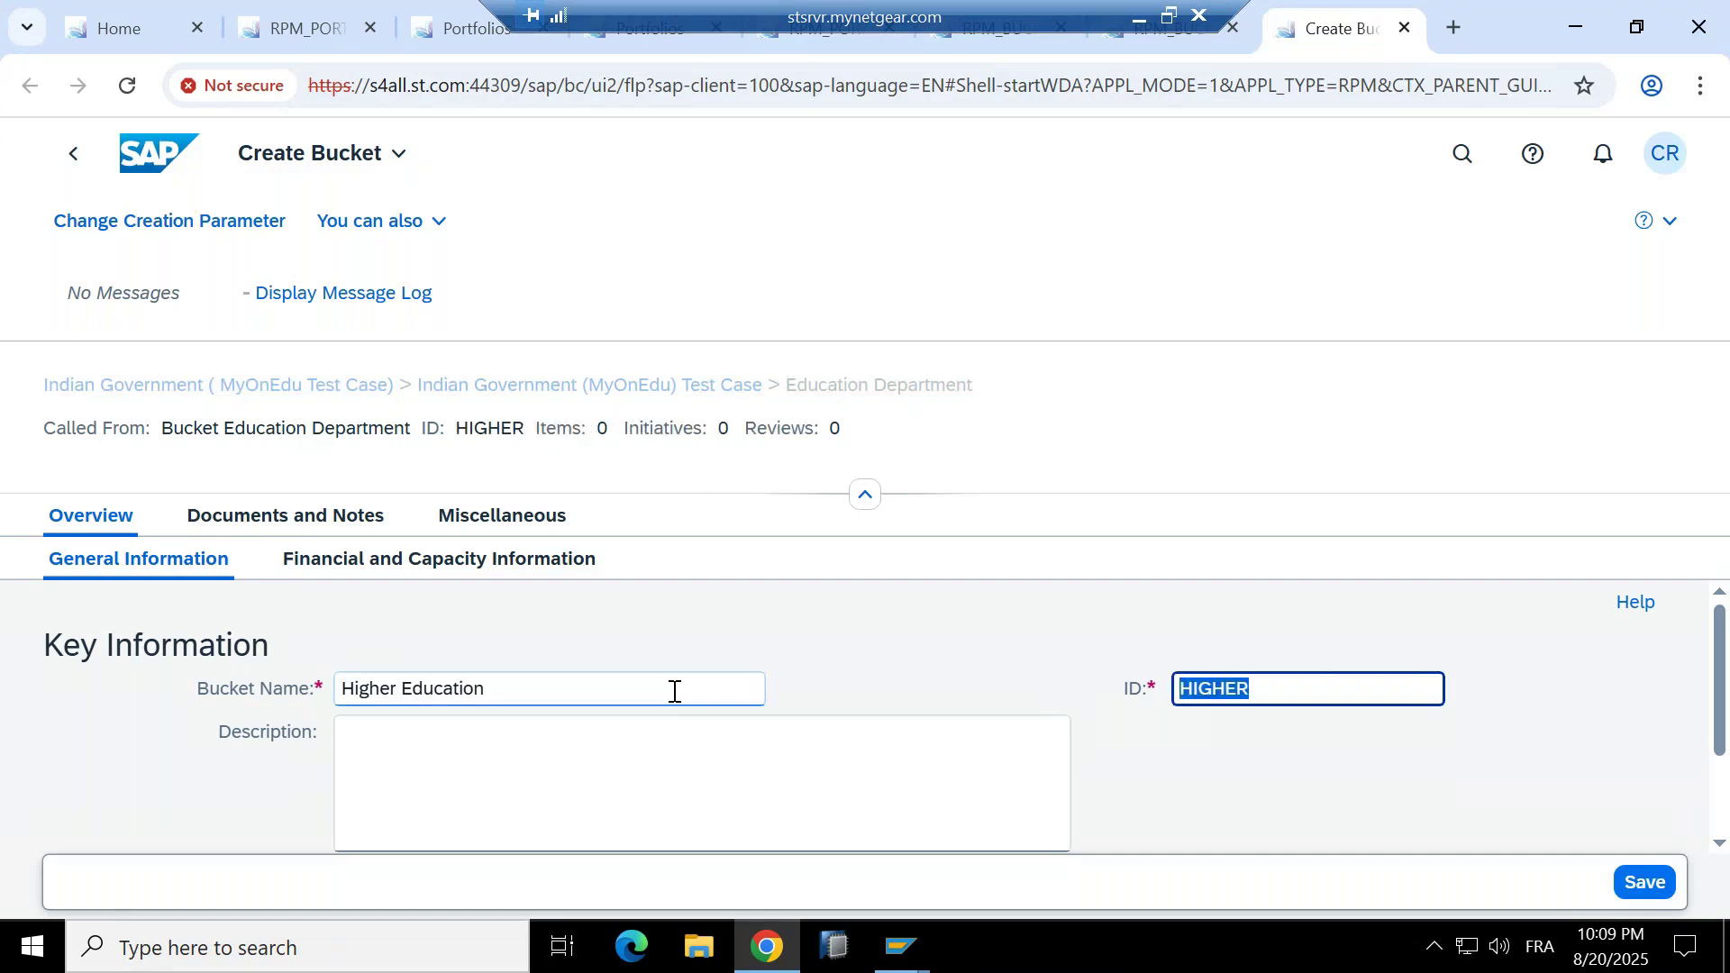
click(1646, 882)
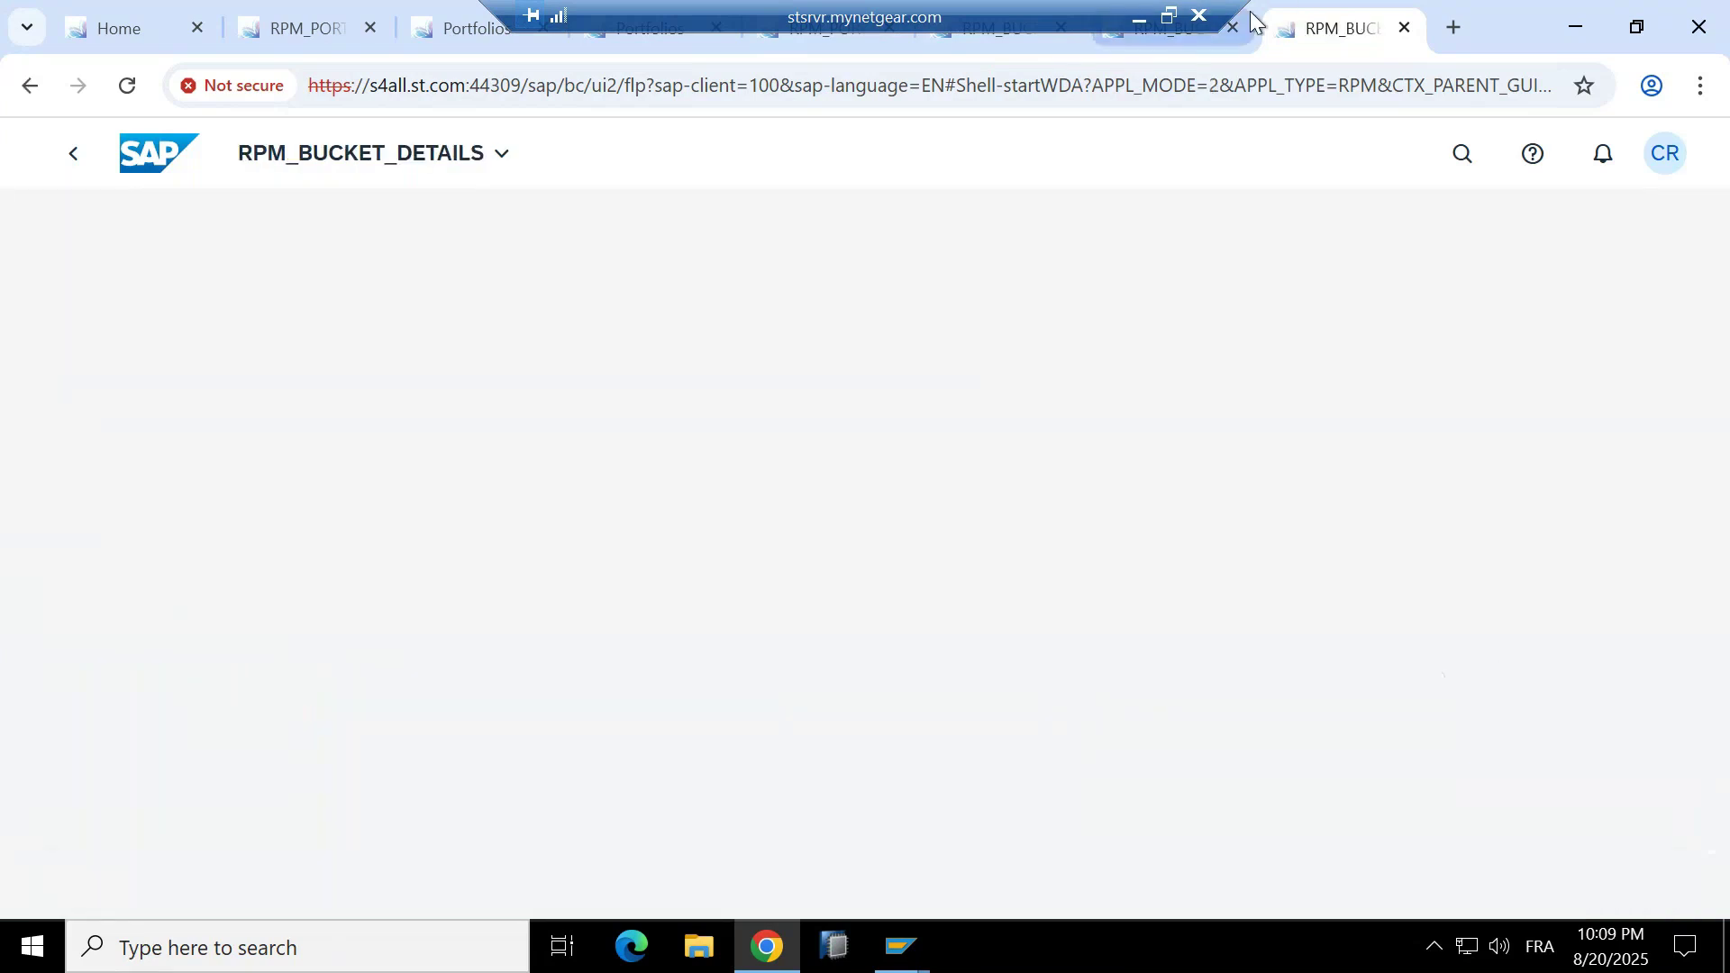
click(1404, 28)
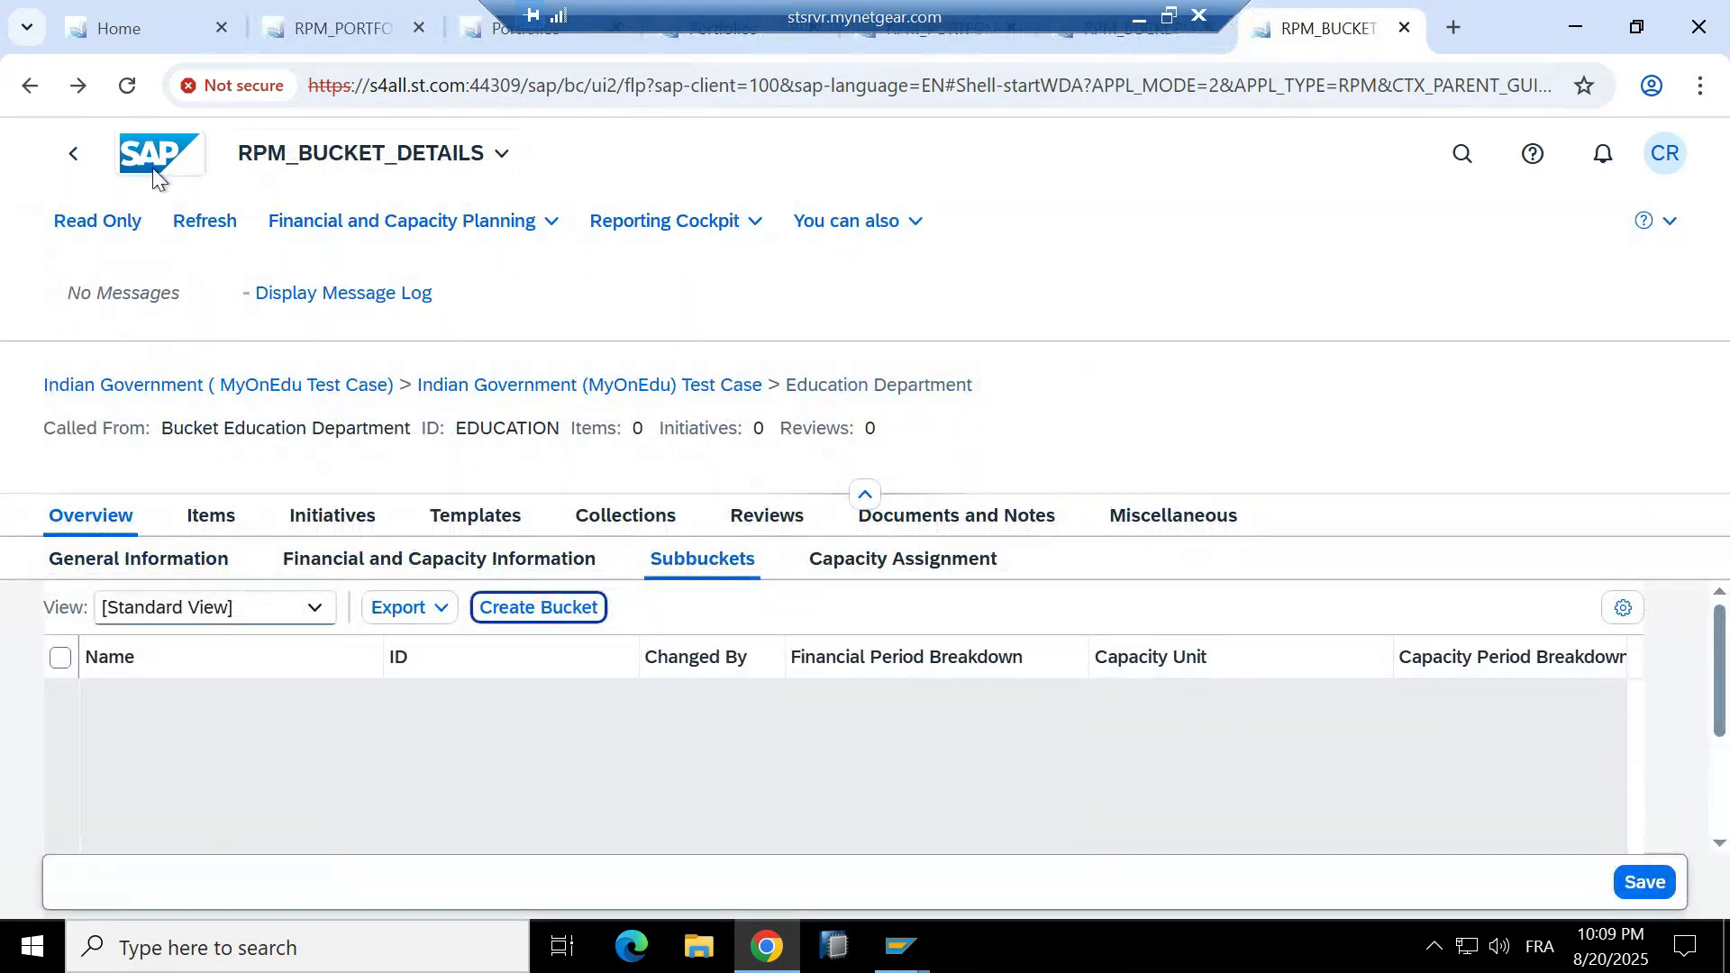
click(126, 84)
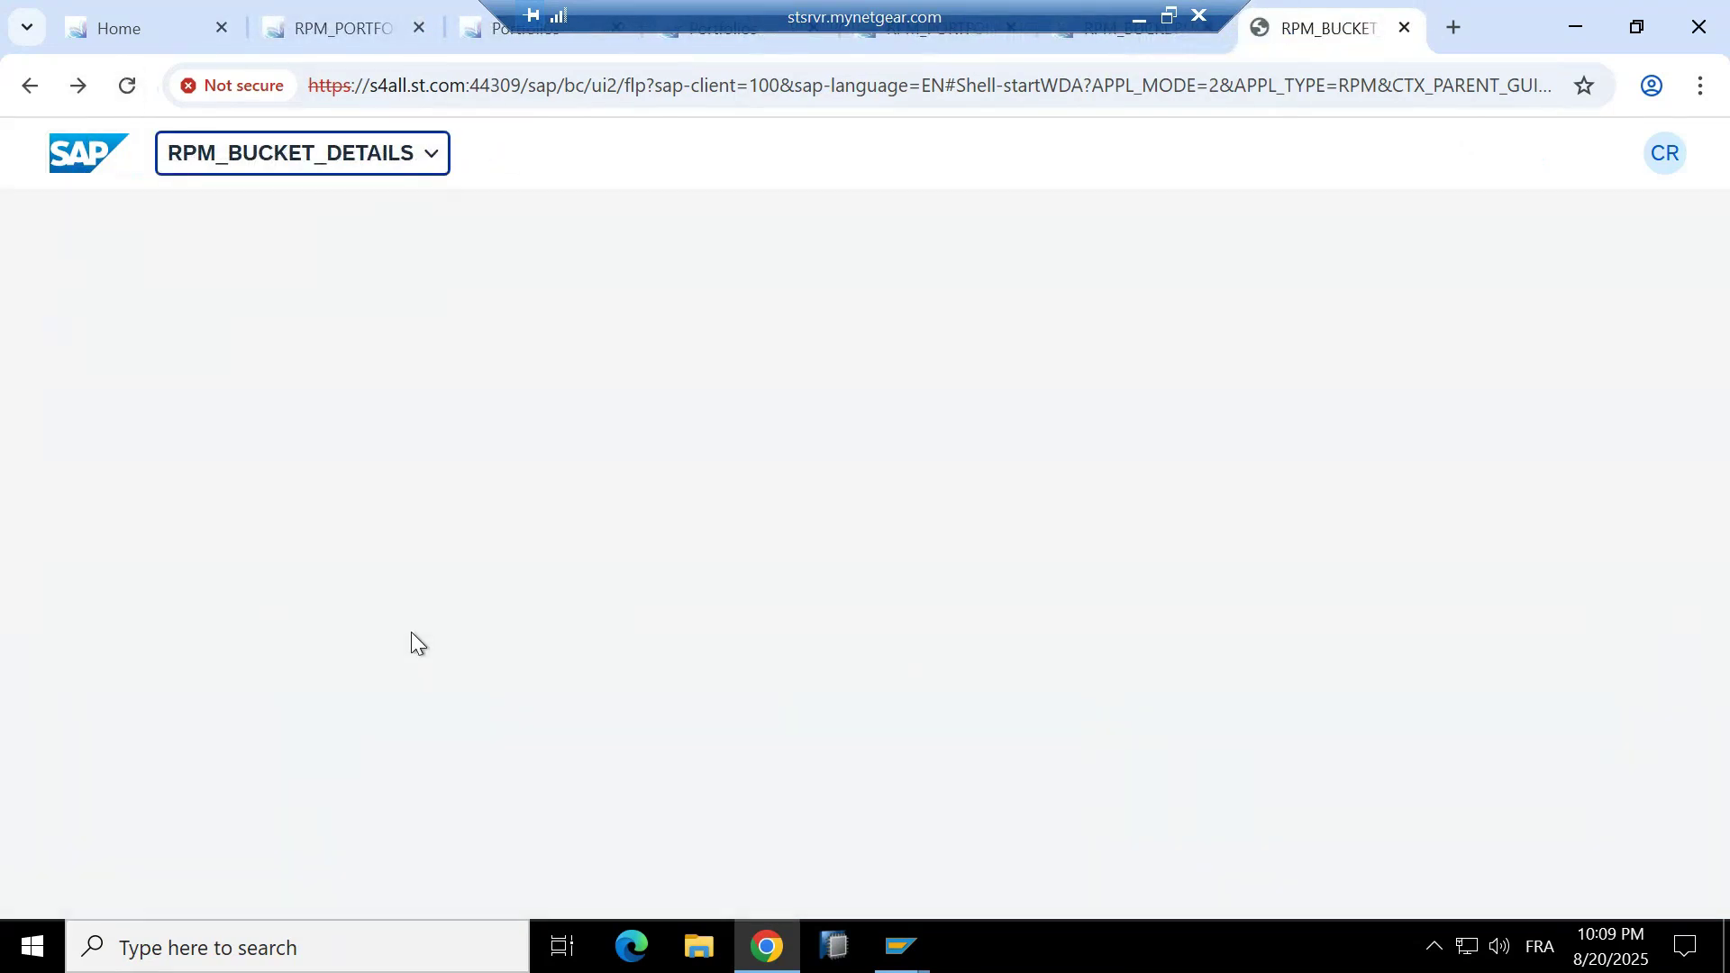
click(692, 580)
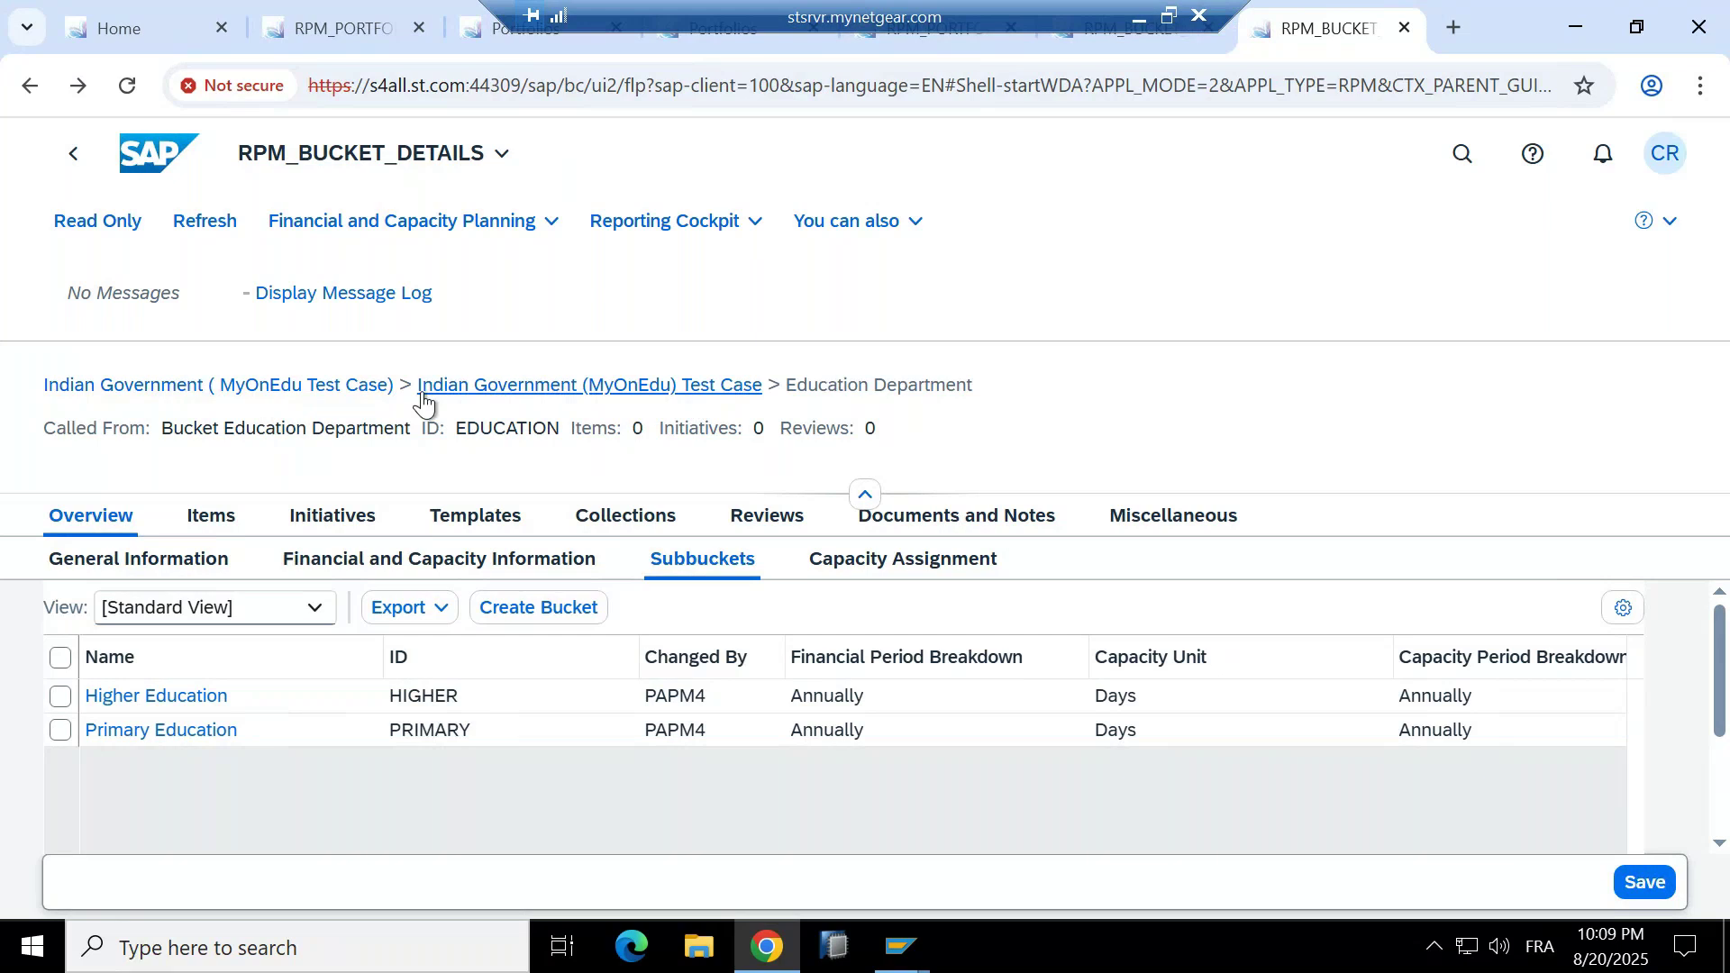
Return from the Education Department bucket to the Indian Government (MyOnEdu Test Case) portfolio, ID INDIAN03.
click(236, 386)
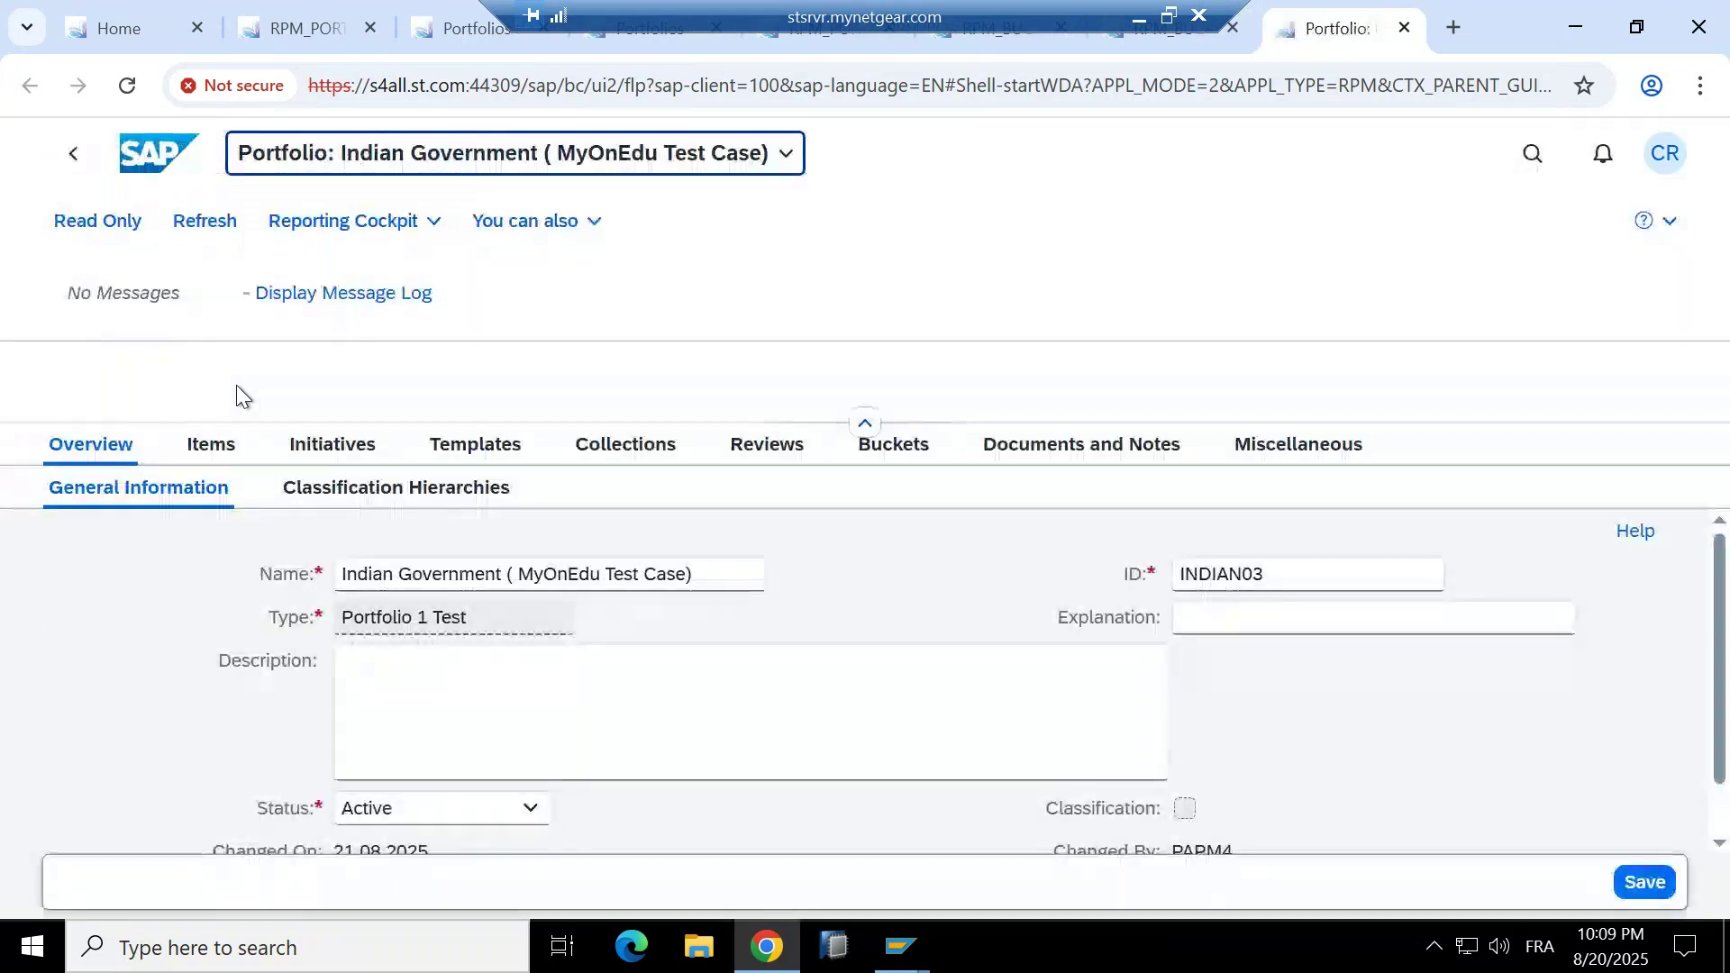
click(886, 447)
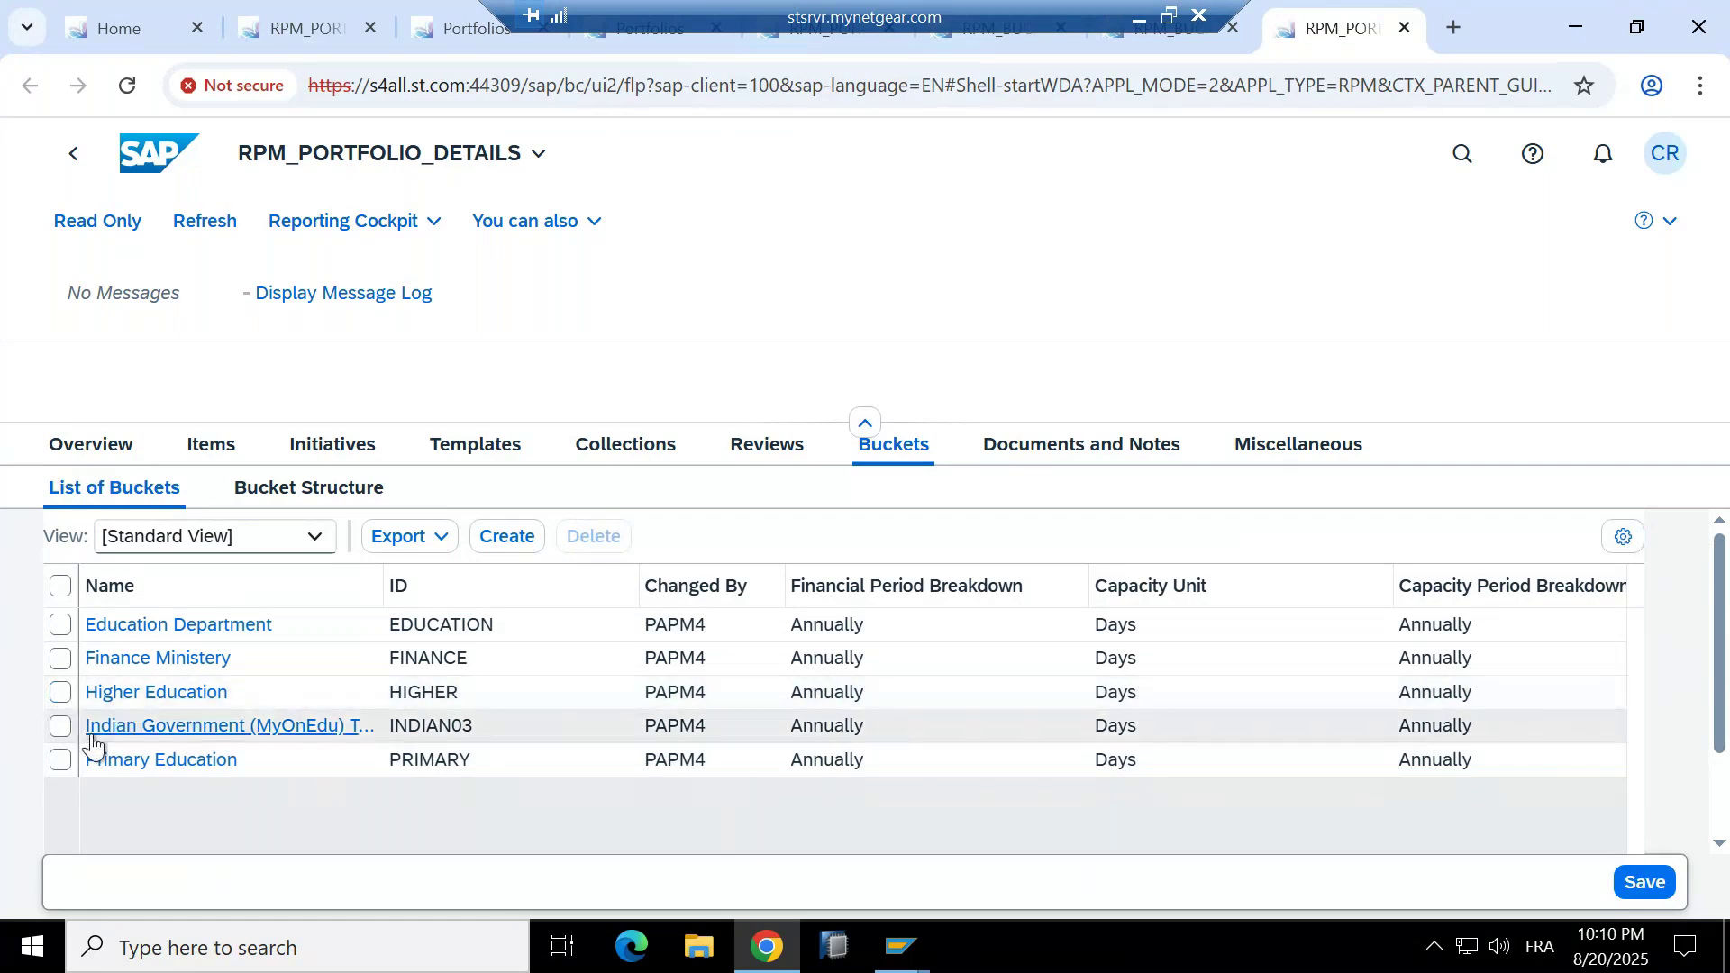
click(267, 492)
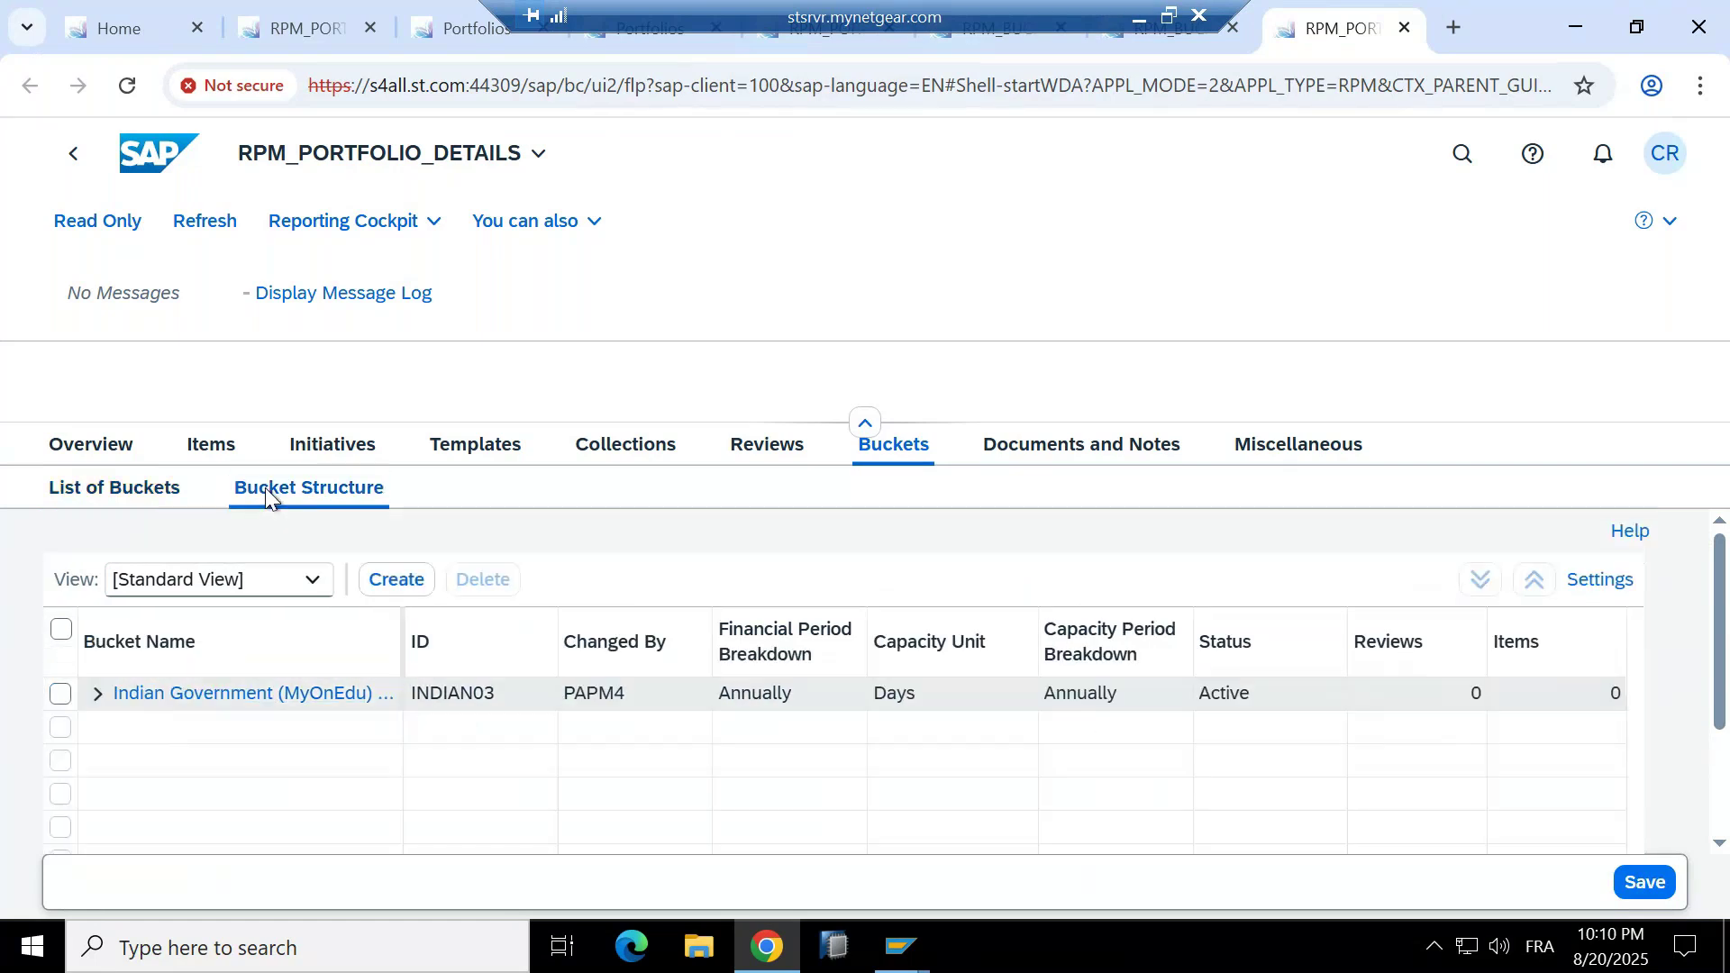
click(94, 696)
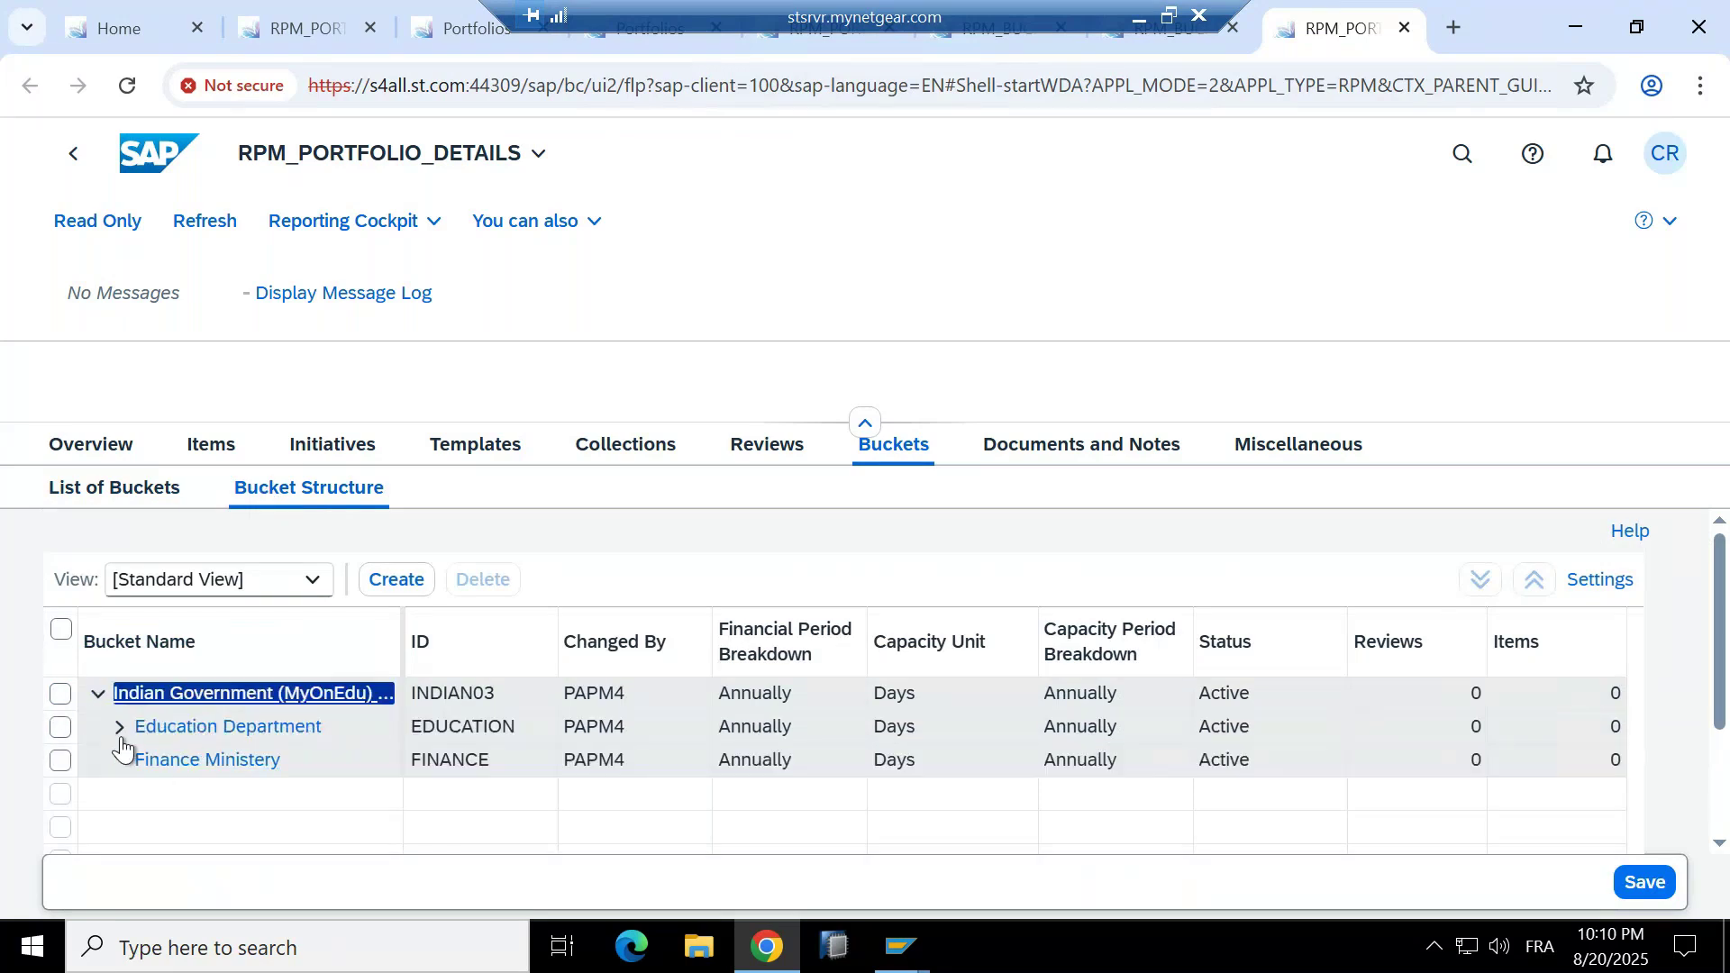
click(118, 726)
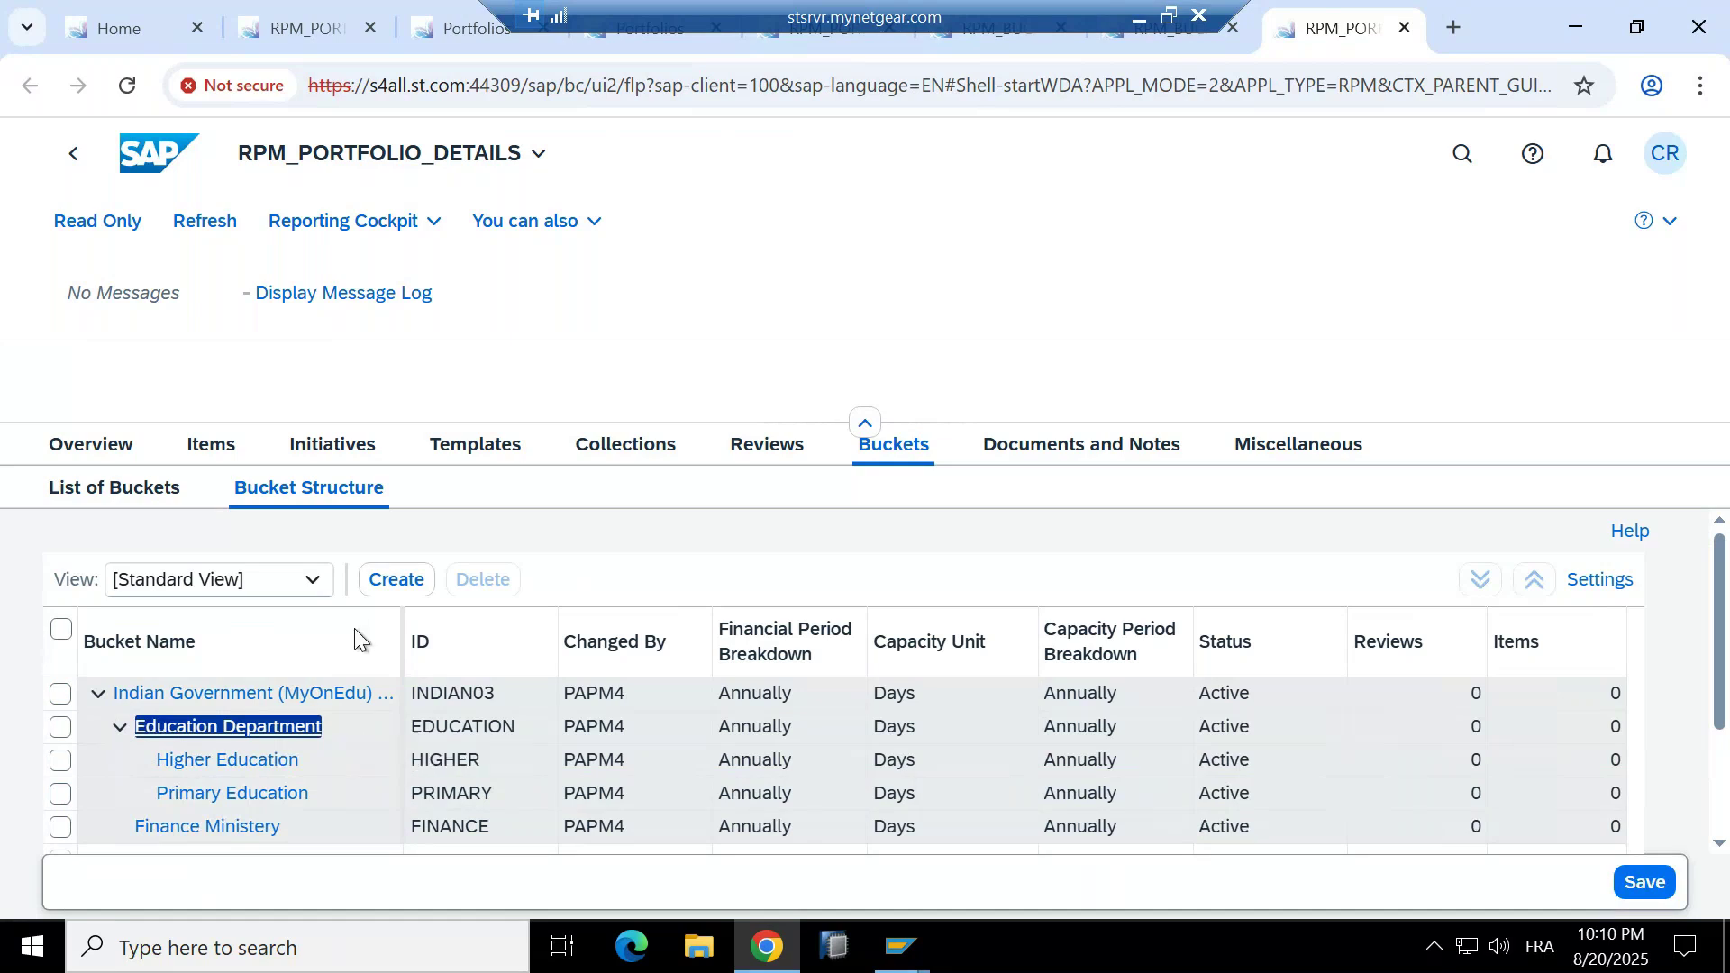
click(101, 444)
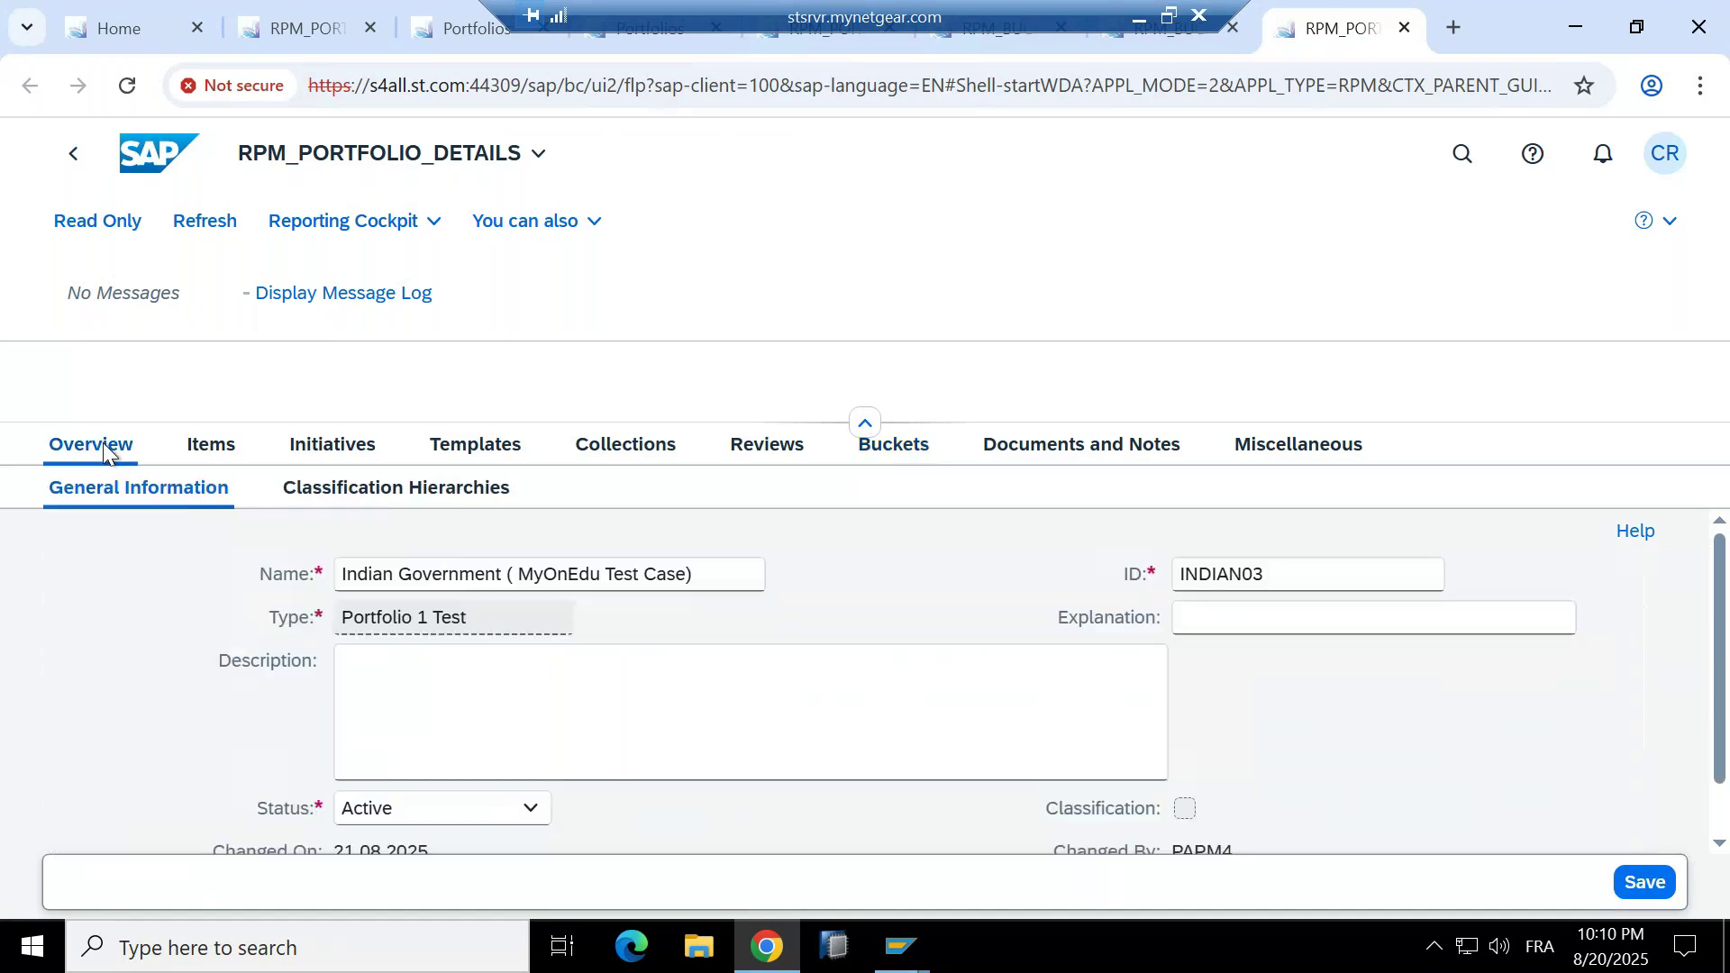
Show the Indian Government bucket's financial and capacity settings: Indian Rupee, Days, annual breakdowns for 2026–2030.
click(481, 615)
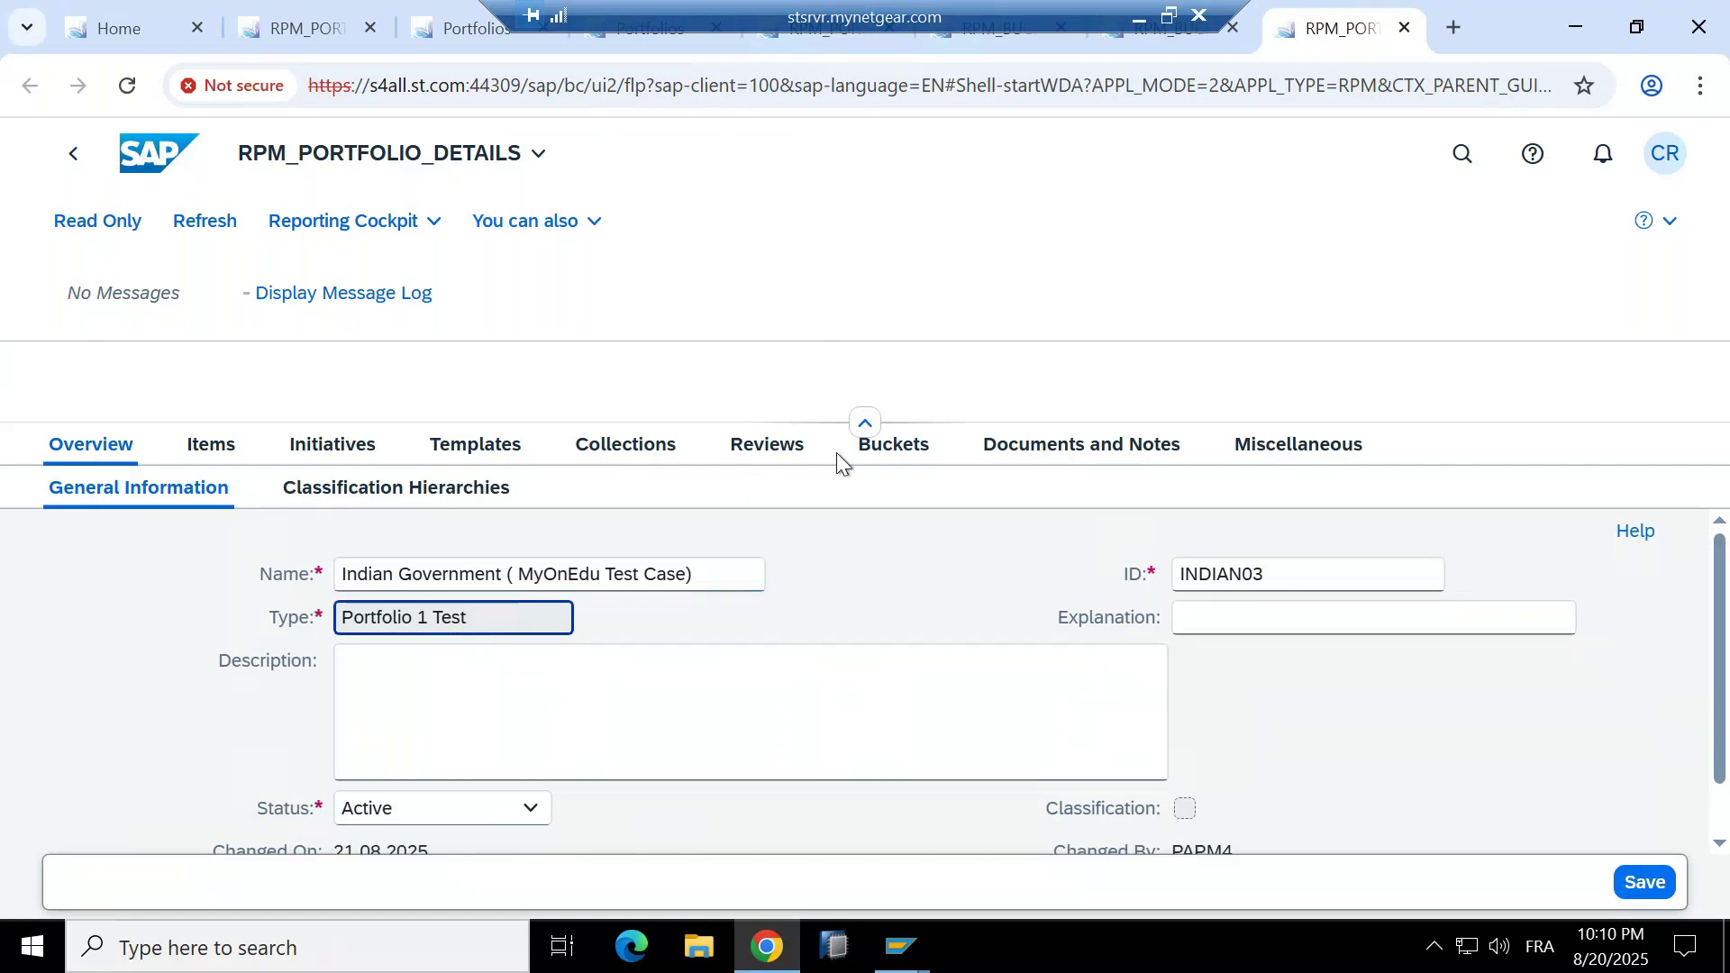
click(861, 450)
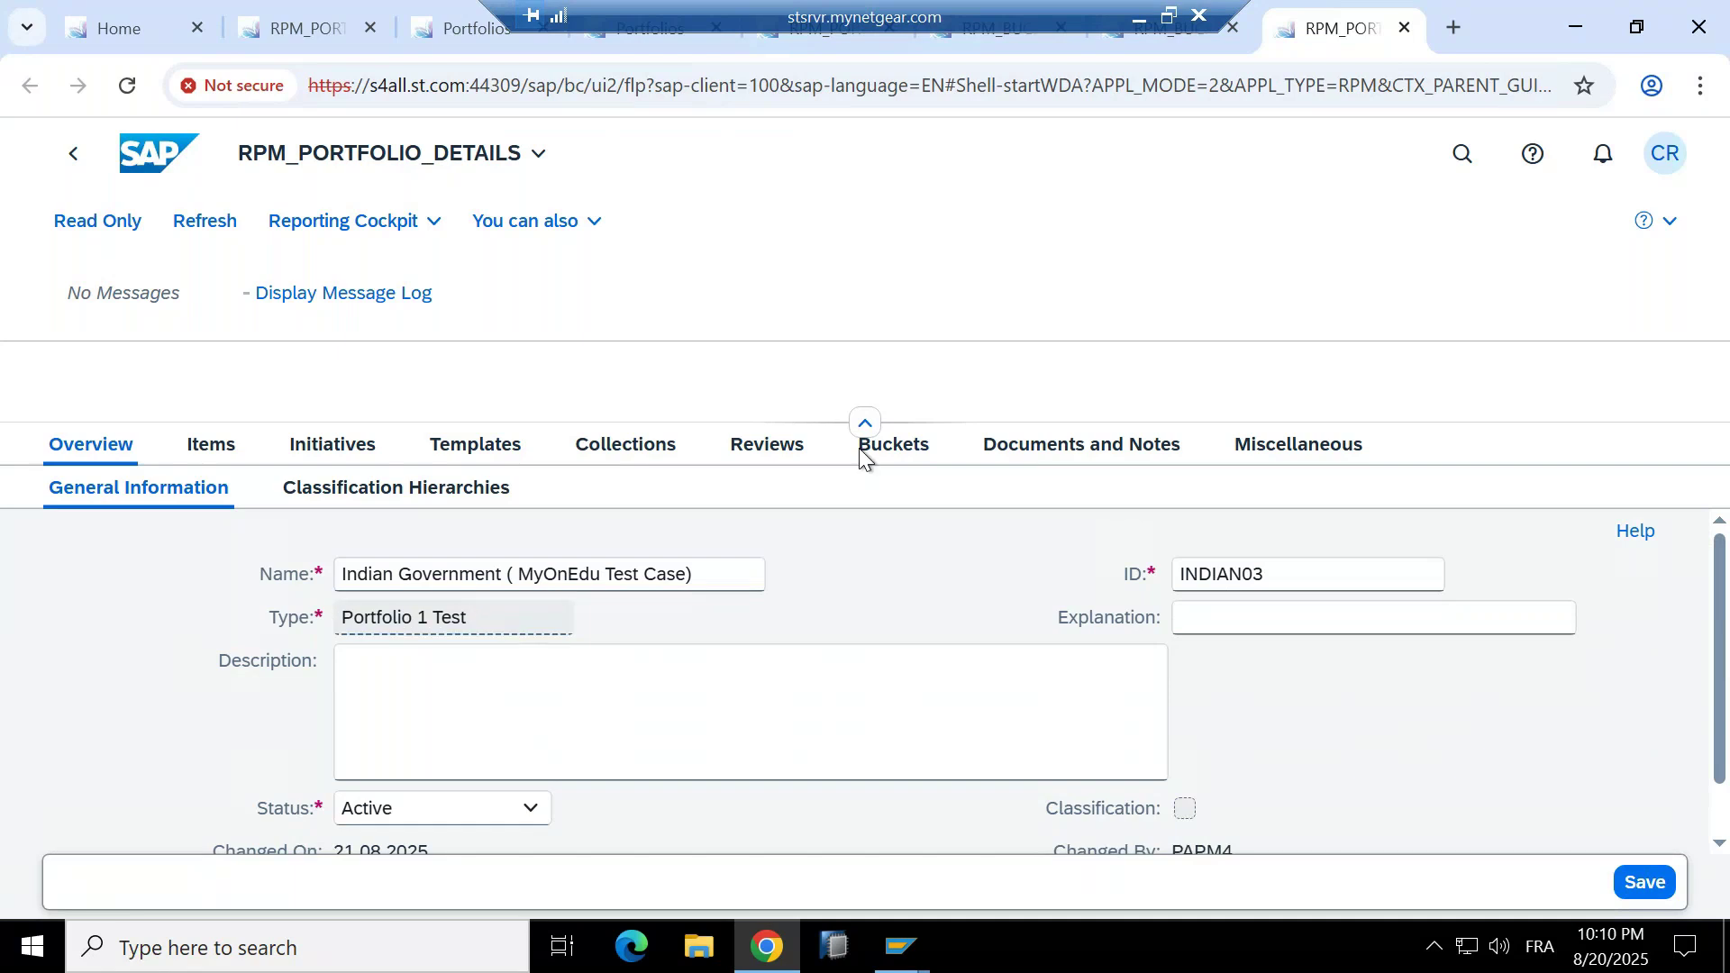
click(194, 696)
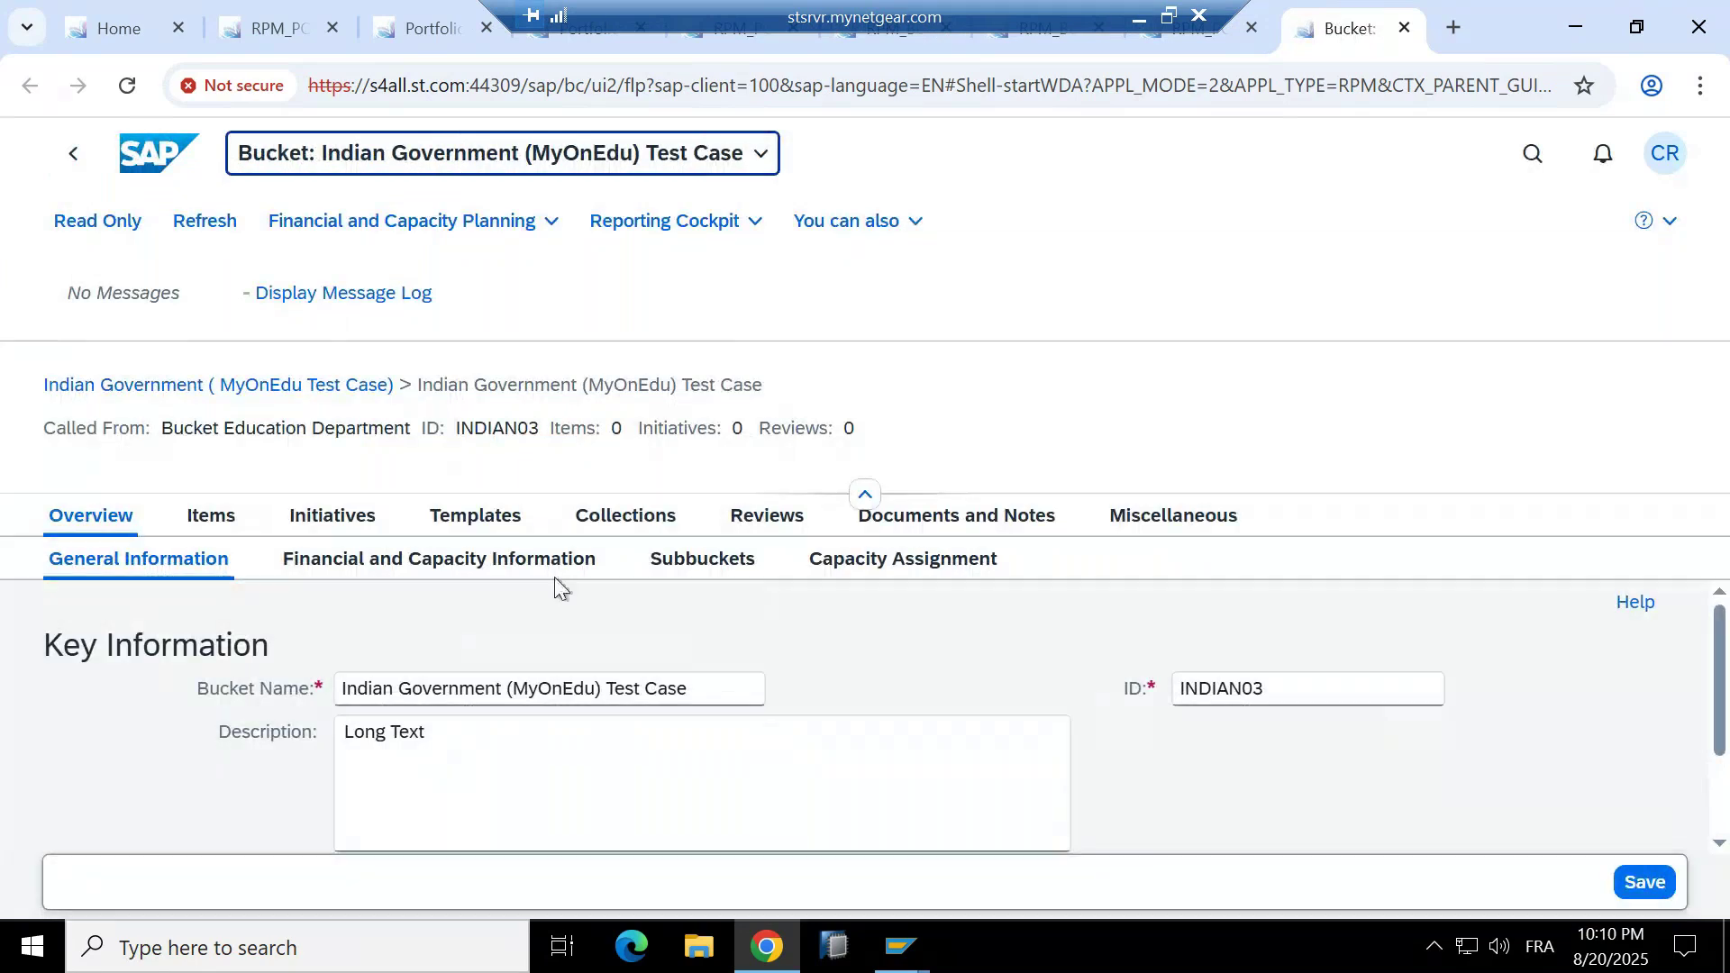
click(556, 576)
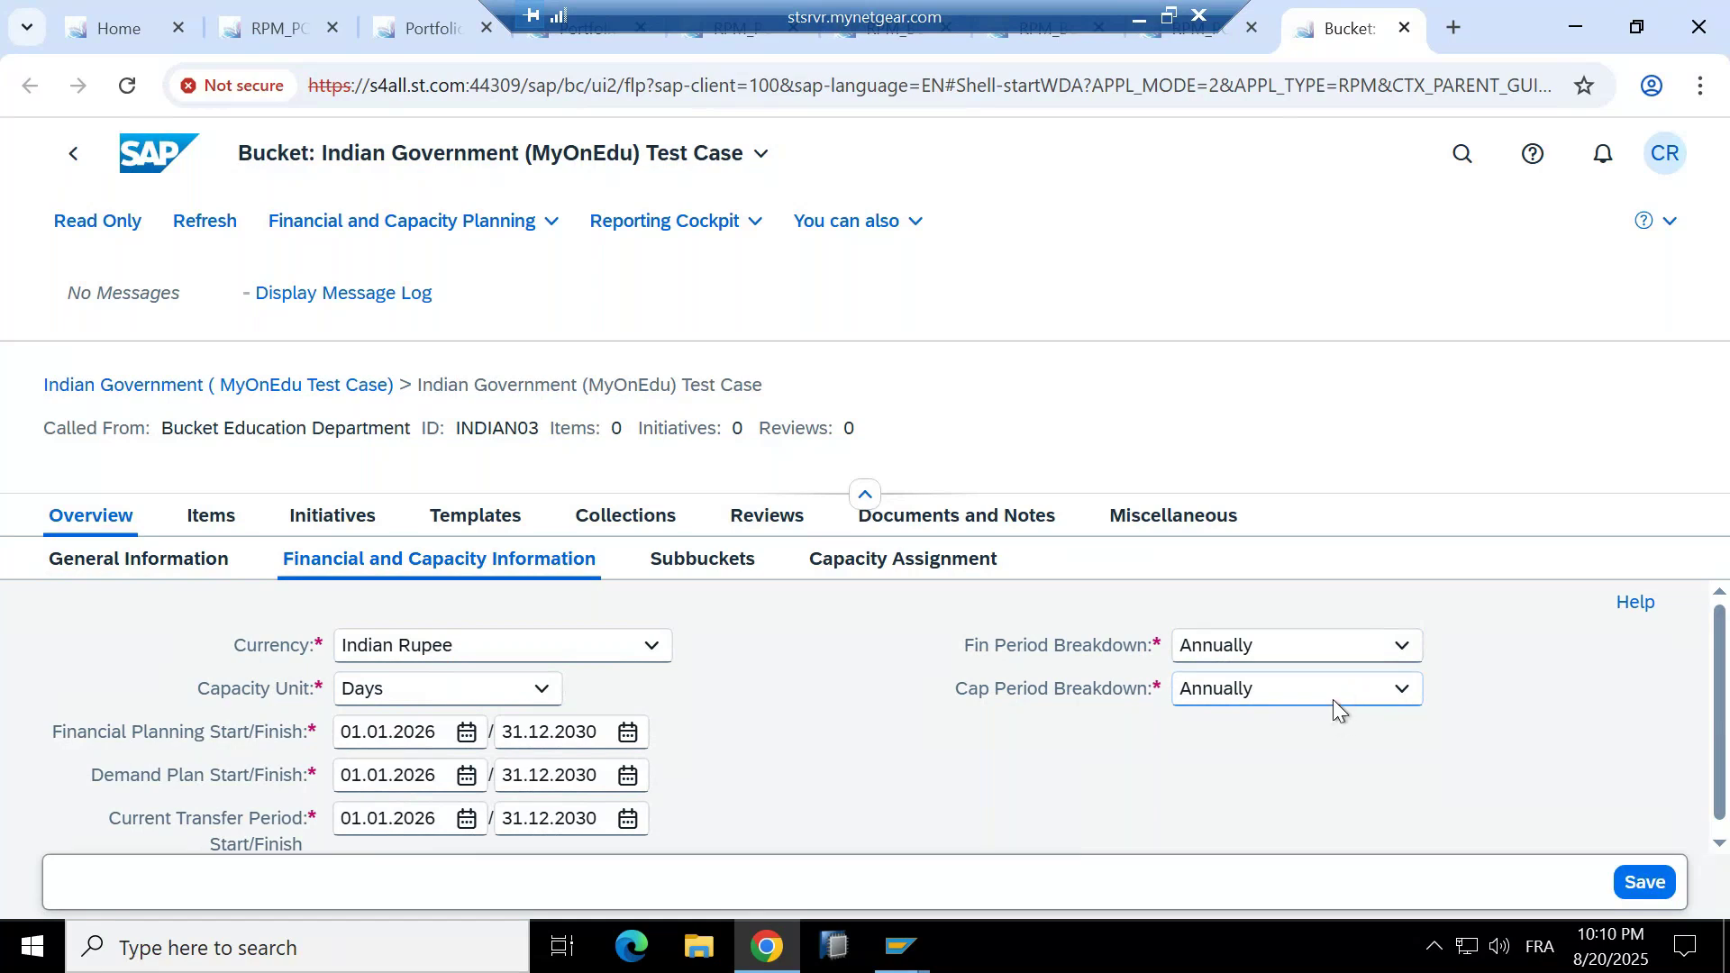
In SAP Easy Access, start transaction SPRO and open the SAP Reference IMG.
mouse_move(895, 944)
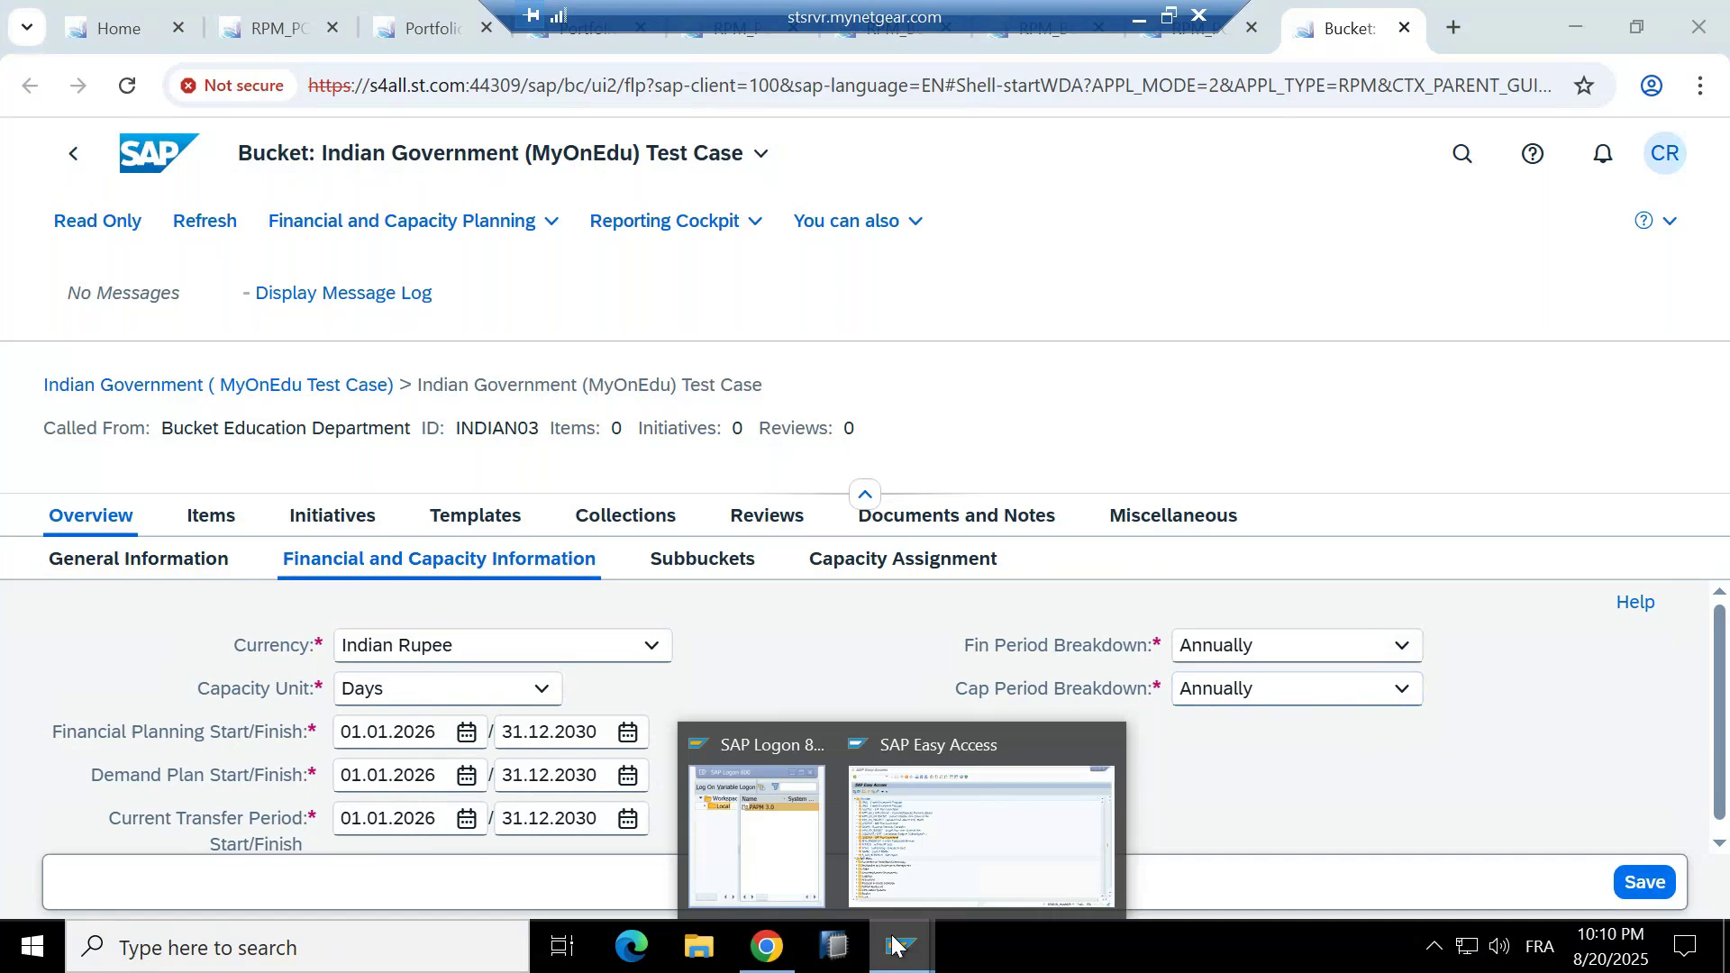
click(987, 791)
click(171, 69)
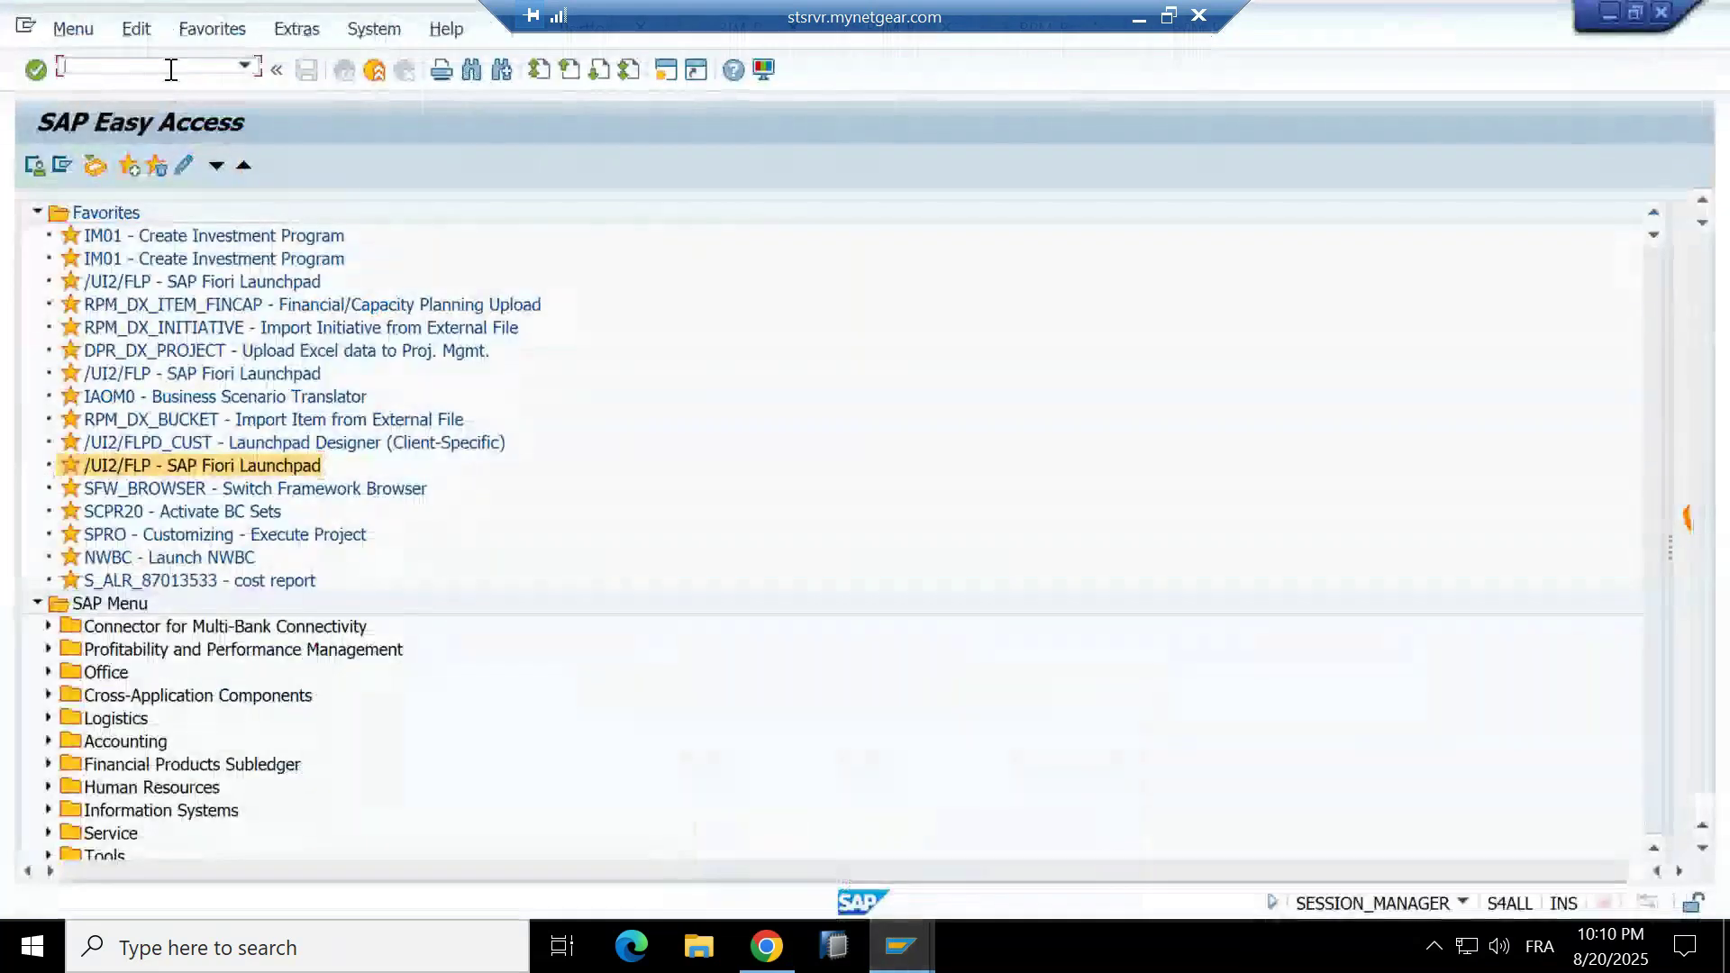
text(spro)
key(Return)
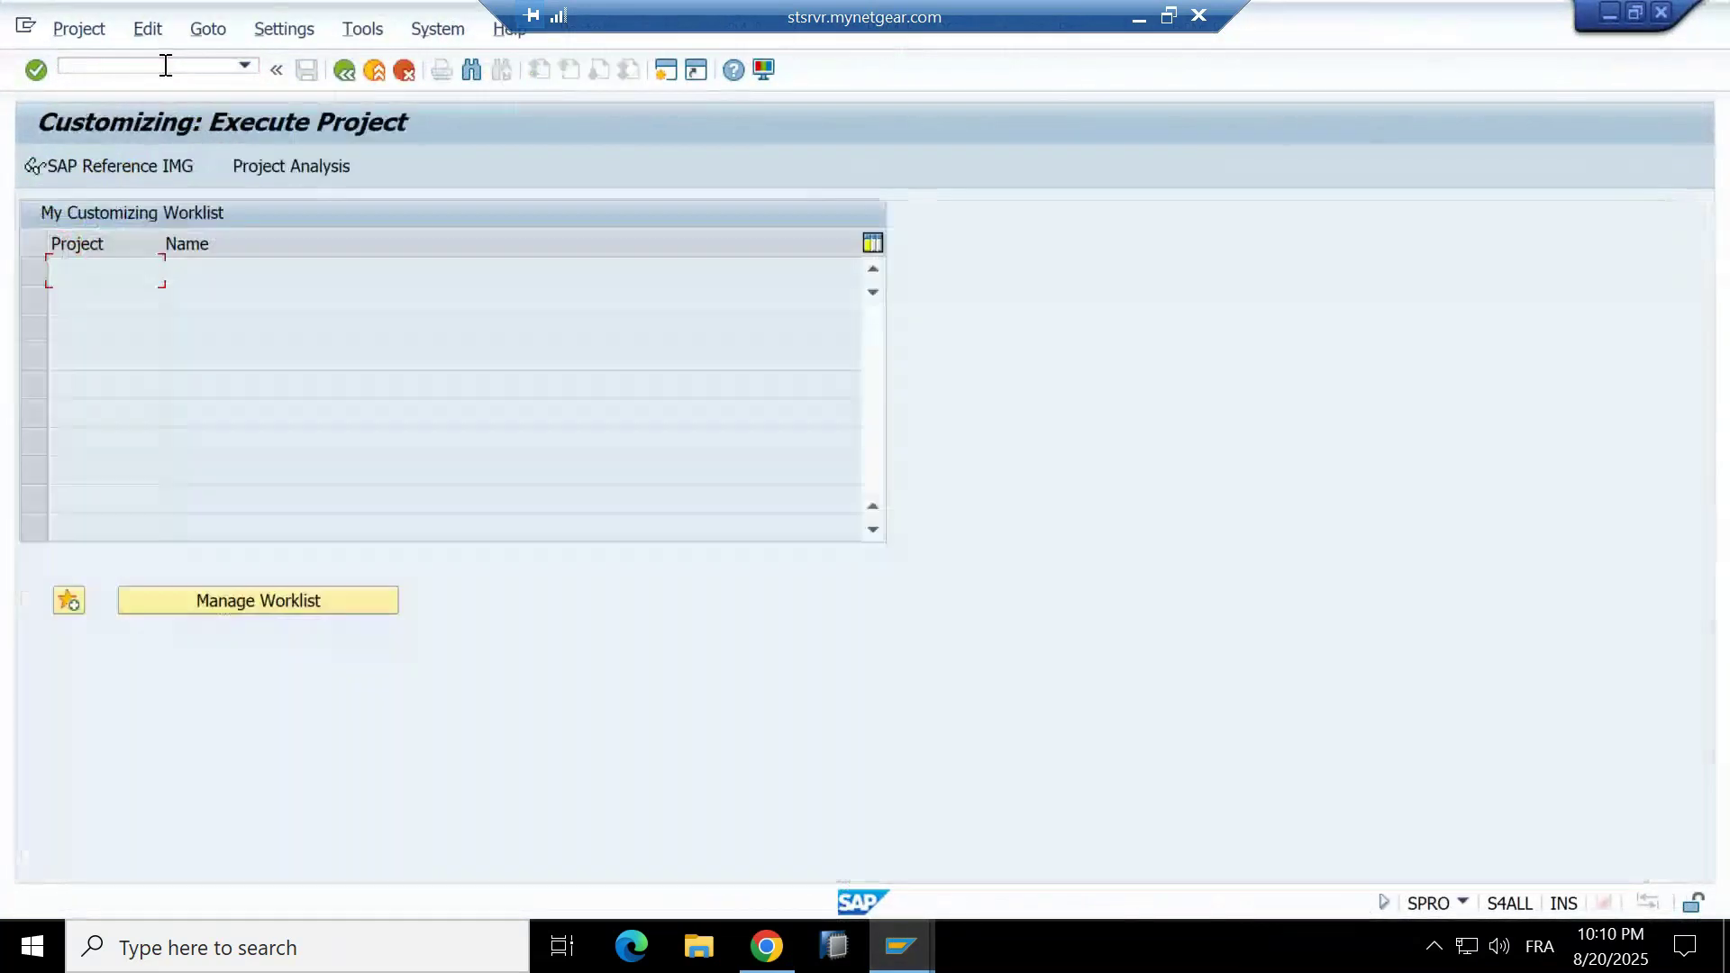
click(116, 164)
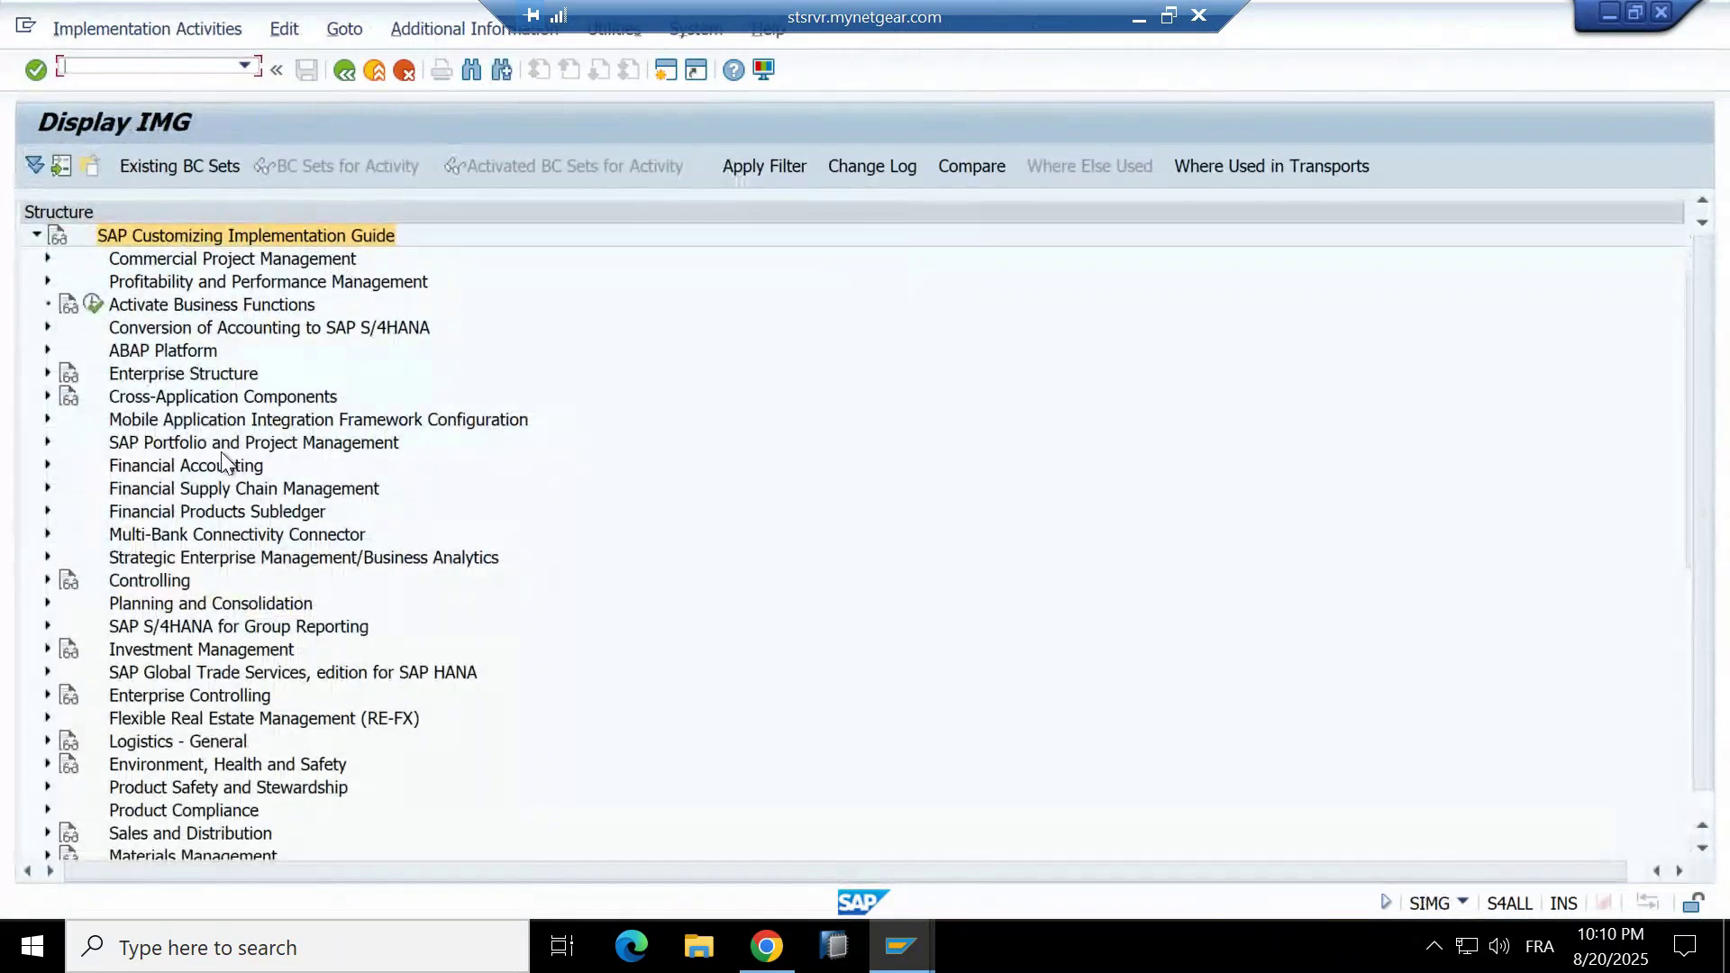
scroll(225, 473, down, 3)
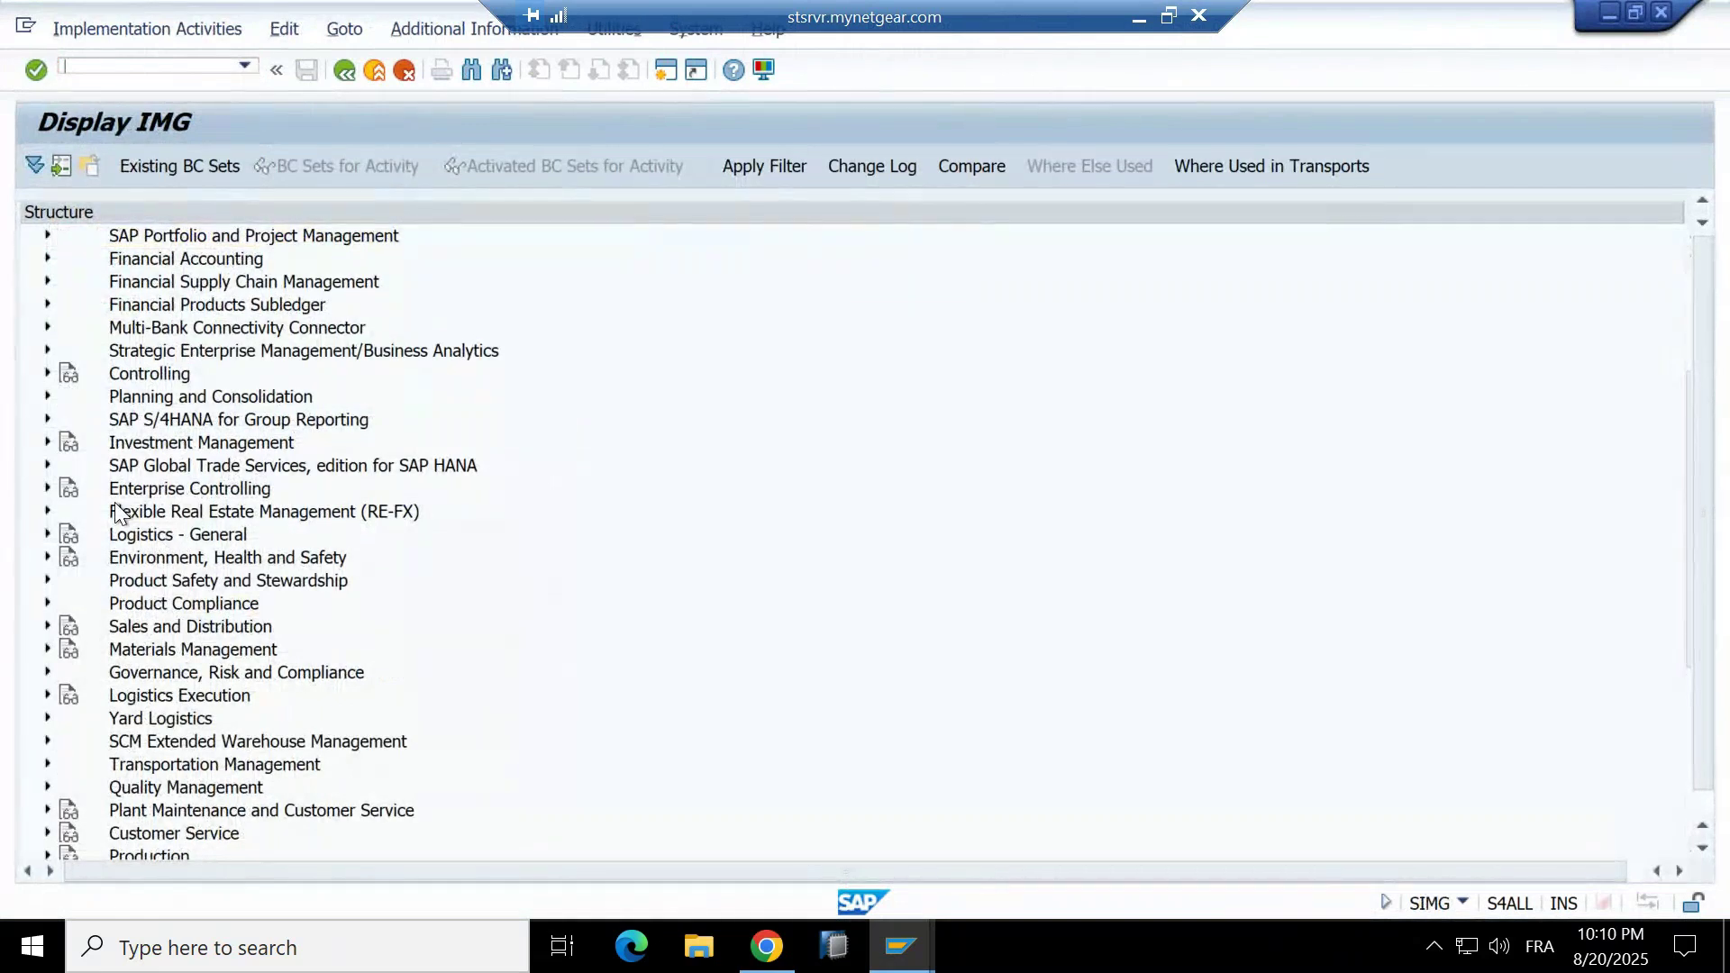
scroll(117, 514, down, 5)
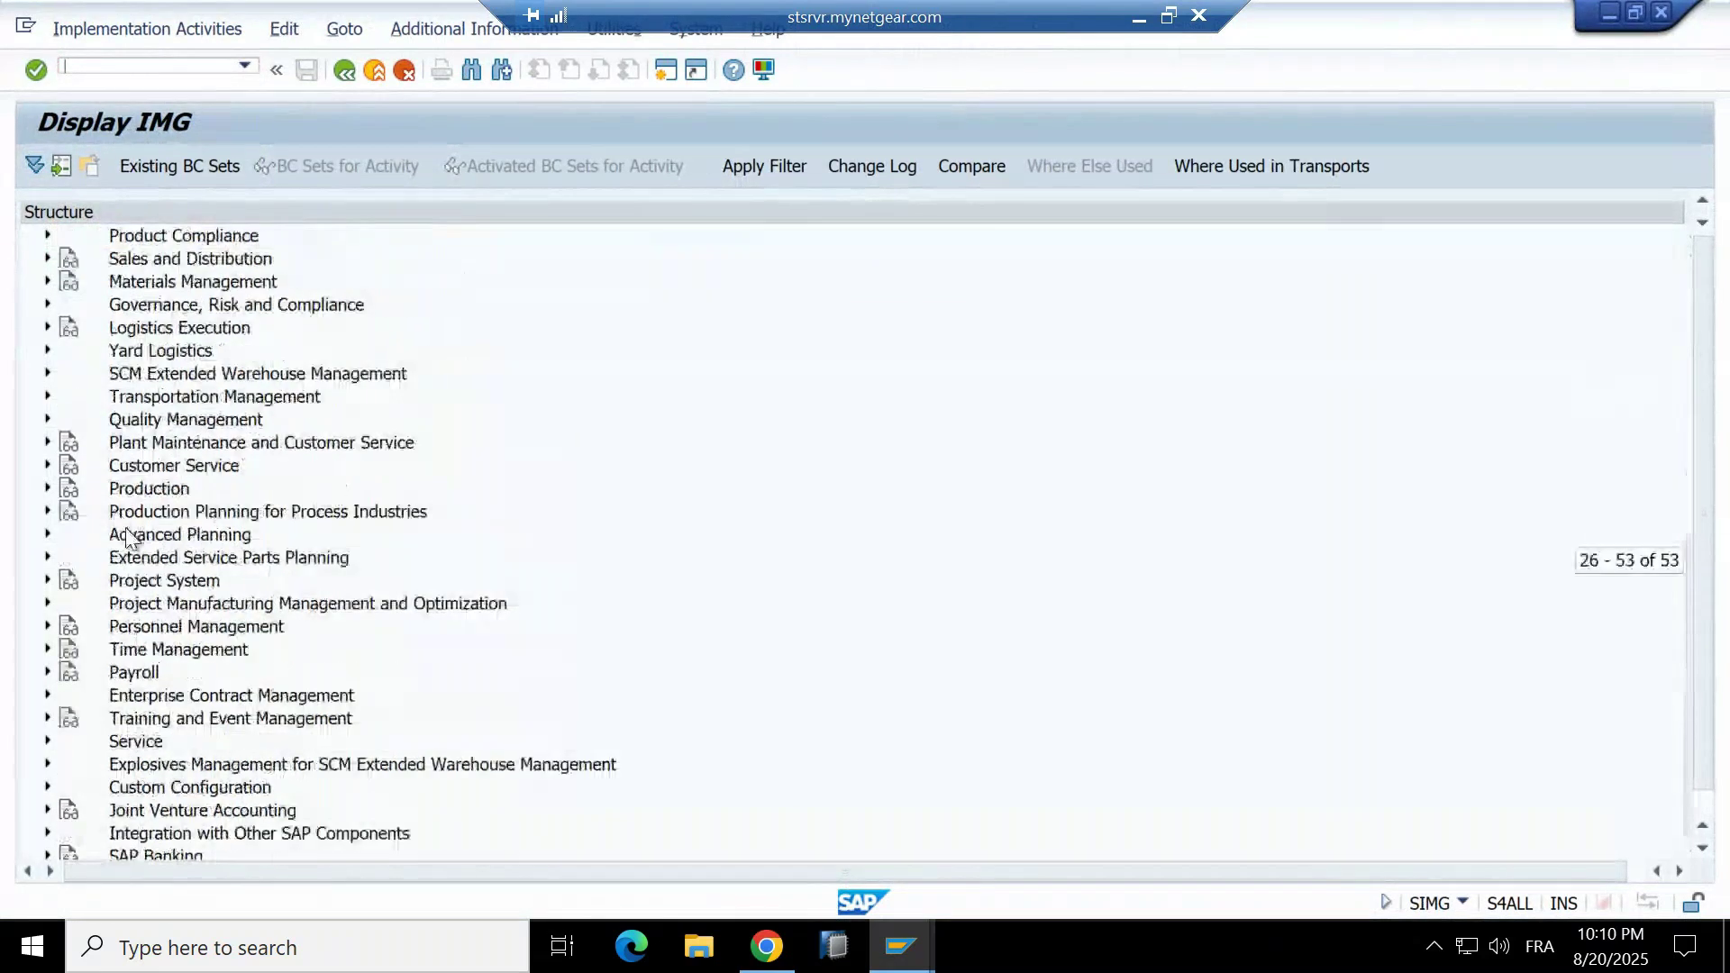
scroll(129, 531, up, 4)
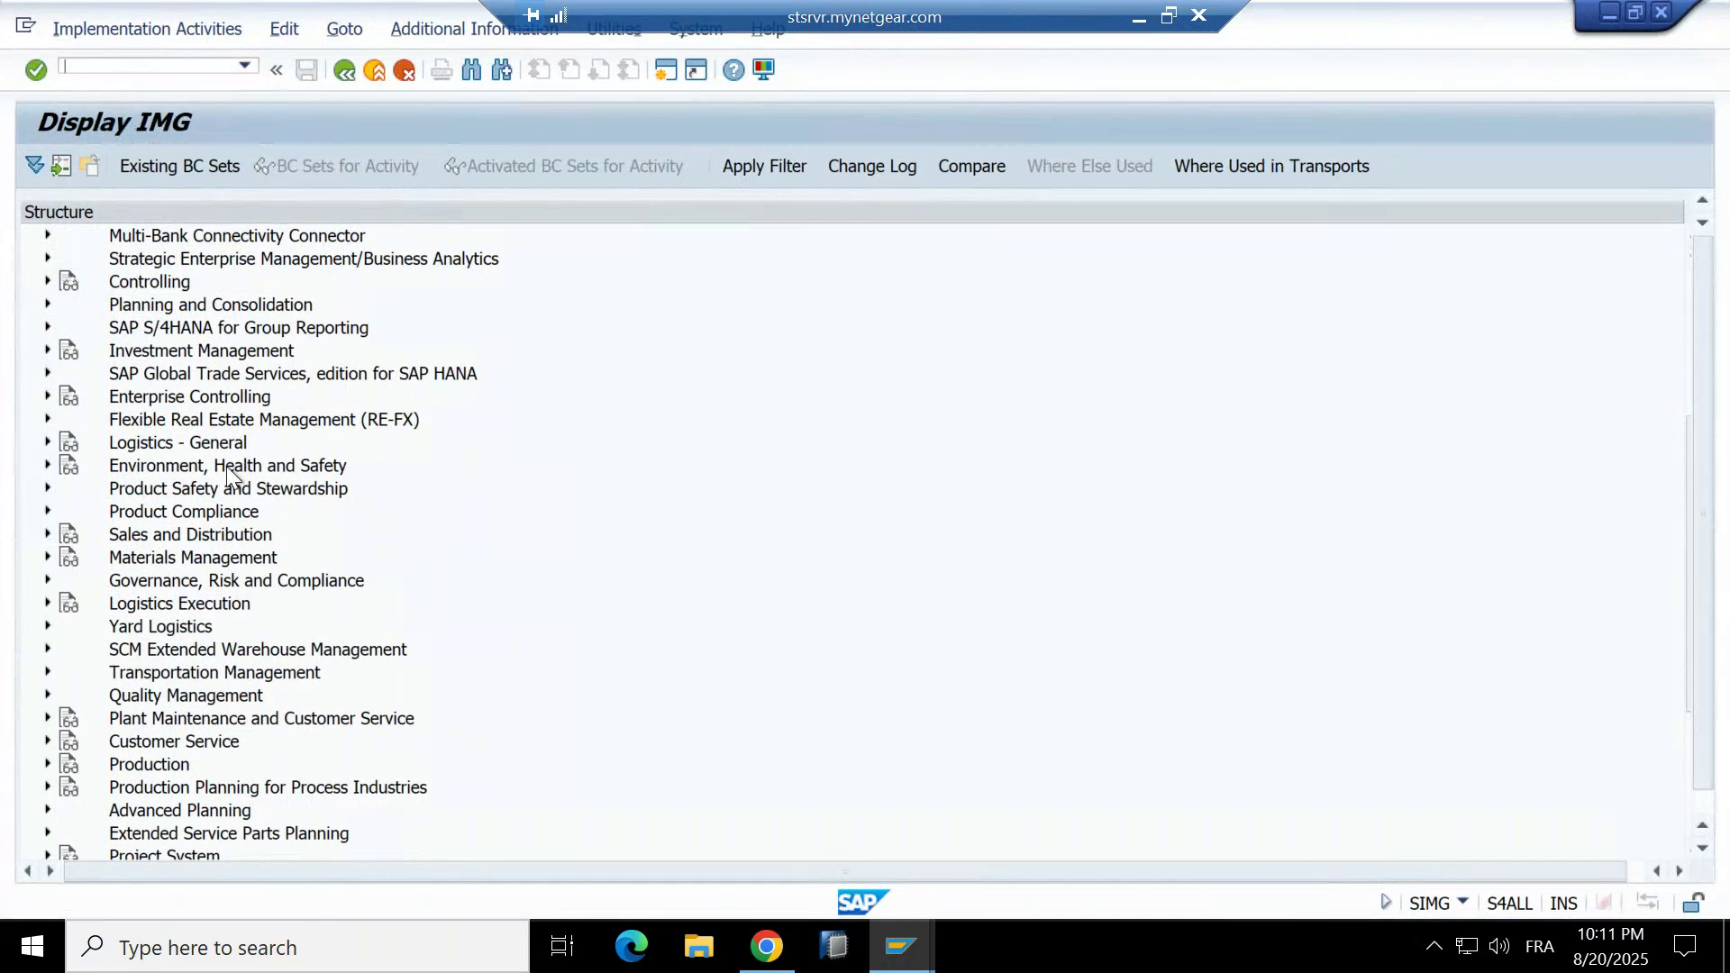
scroll(232, 482, up, 5)
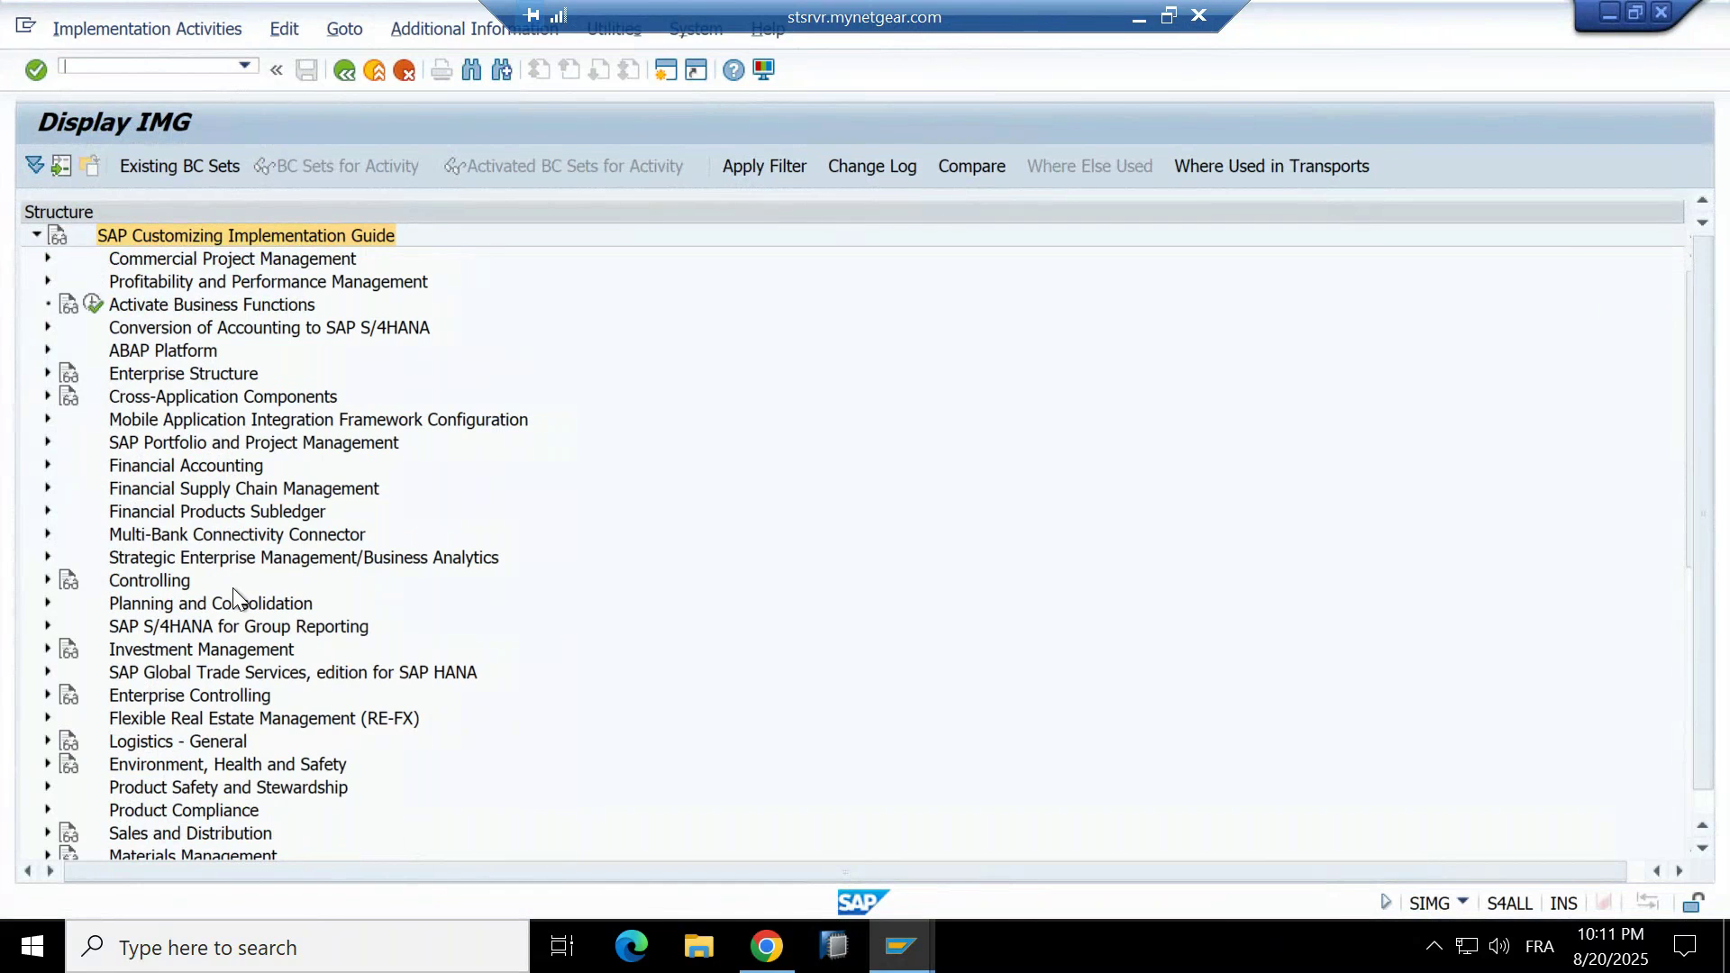
Under Portfolio Management > Global Customizing > Portfolio-Dependent Settings, run Define Portfolio Types.
click(94, 449)
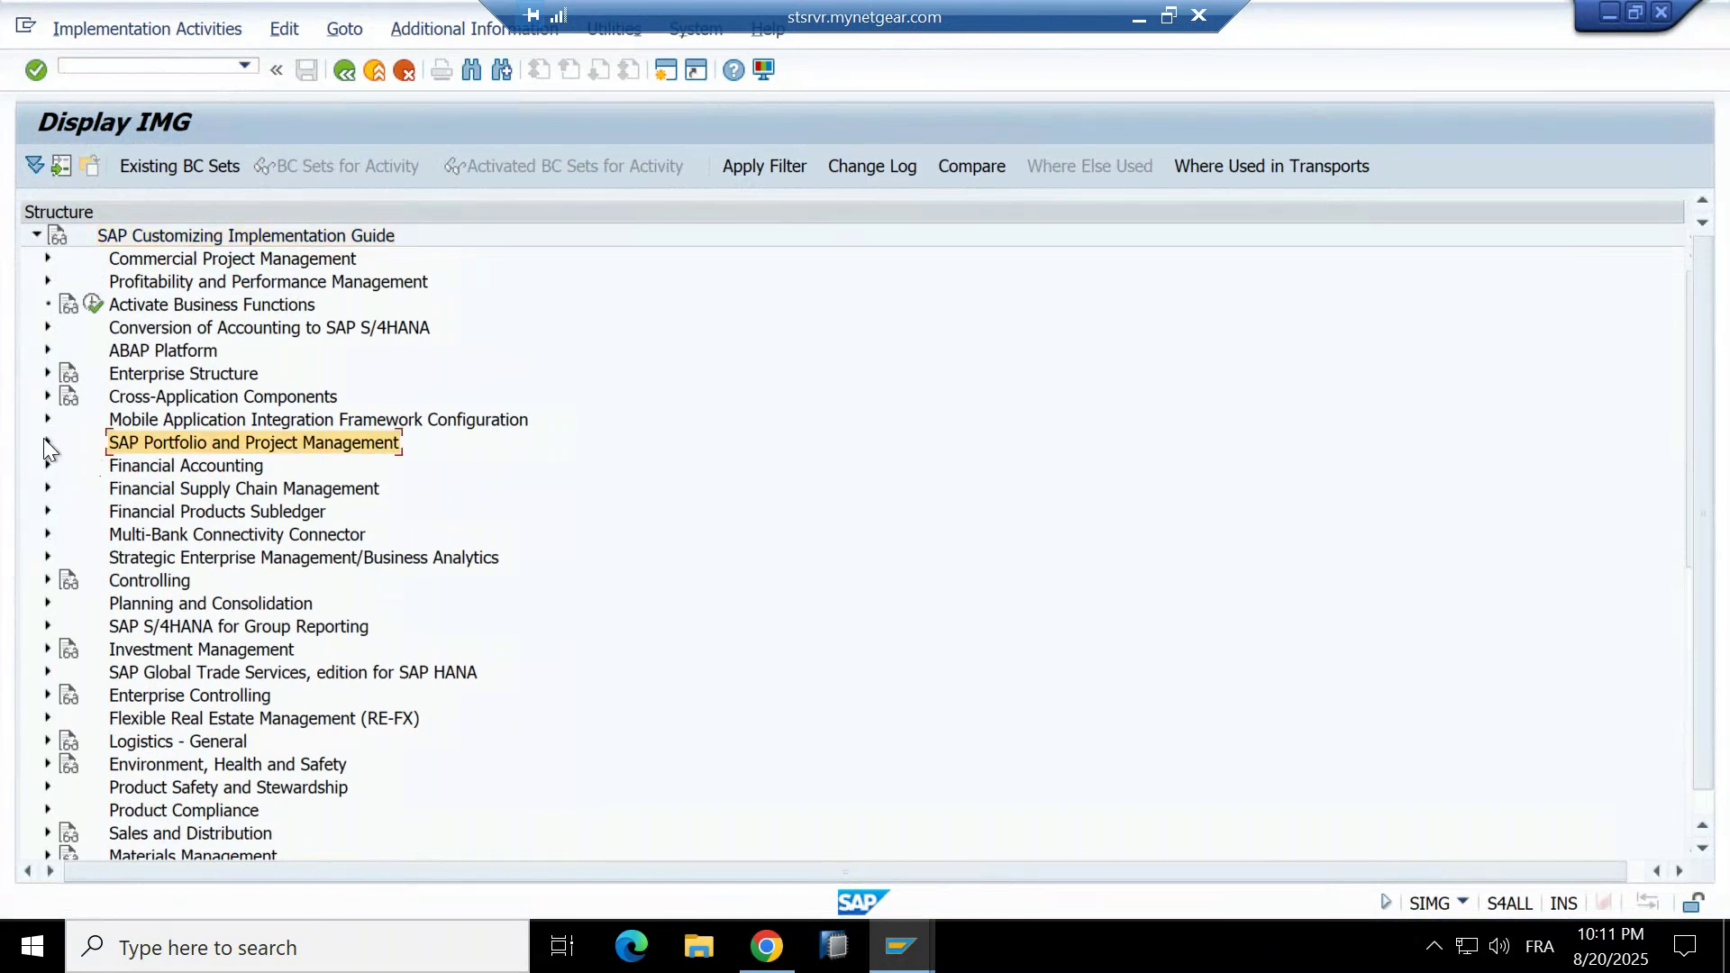
click(45, 440)
click(59, 466)
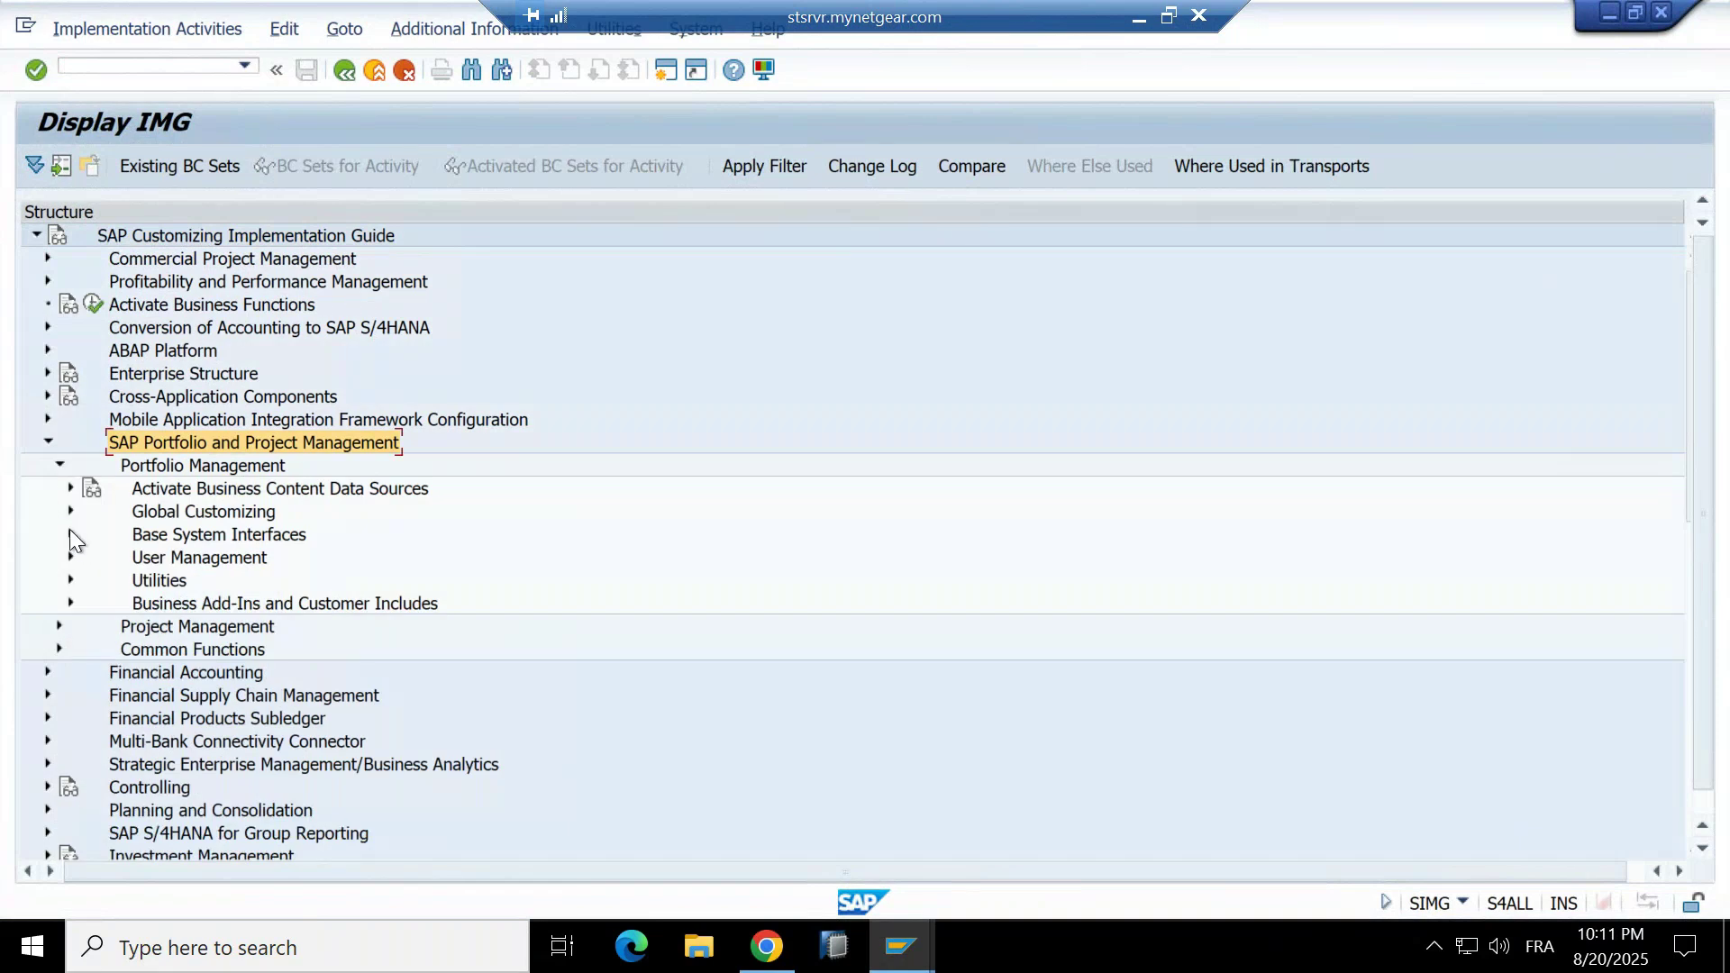
click(67, 508)
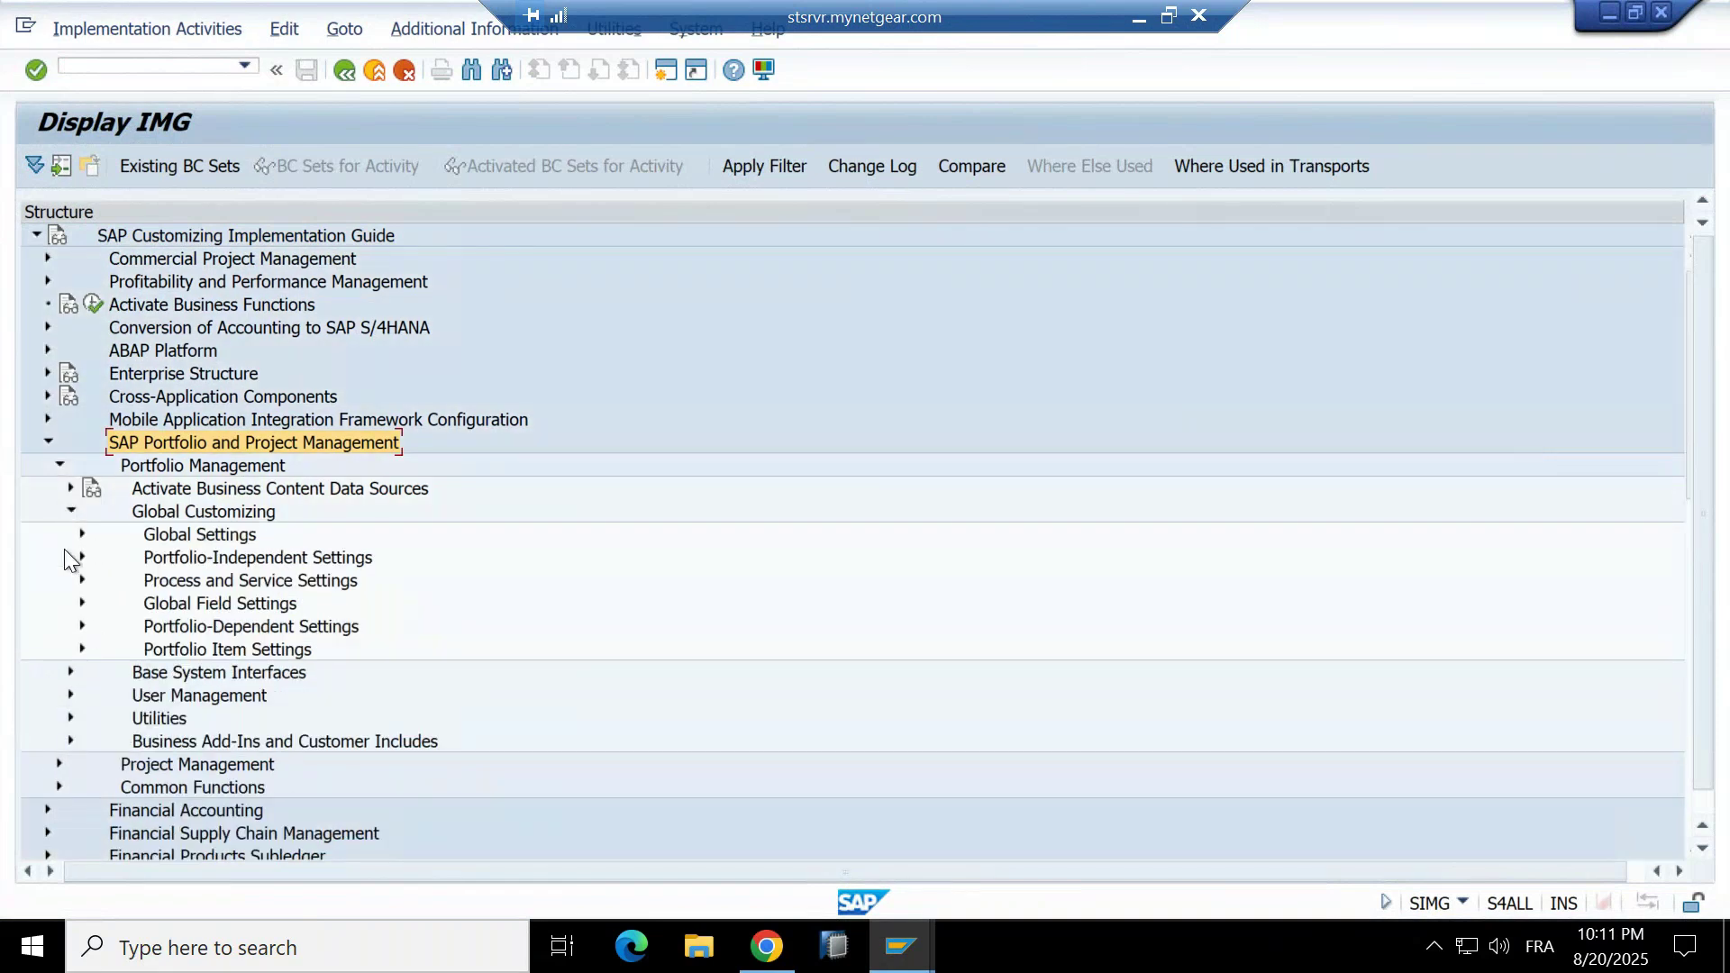
click(80, 624)
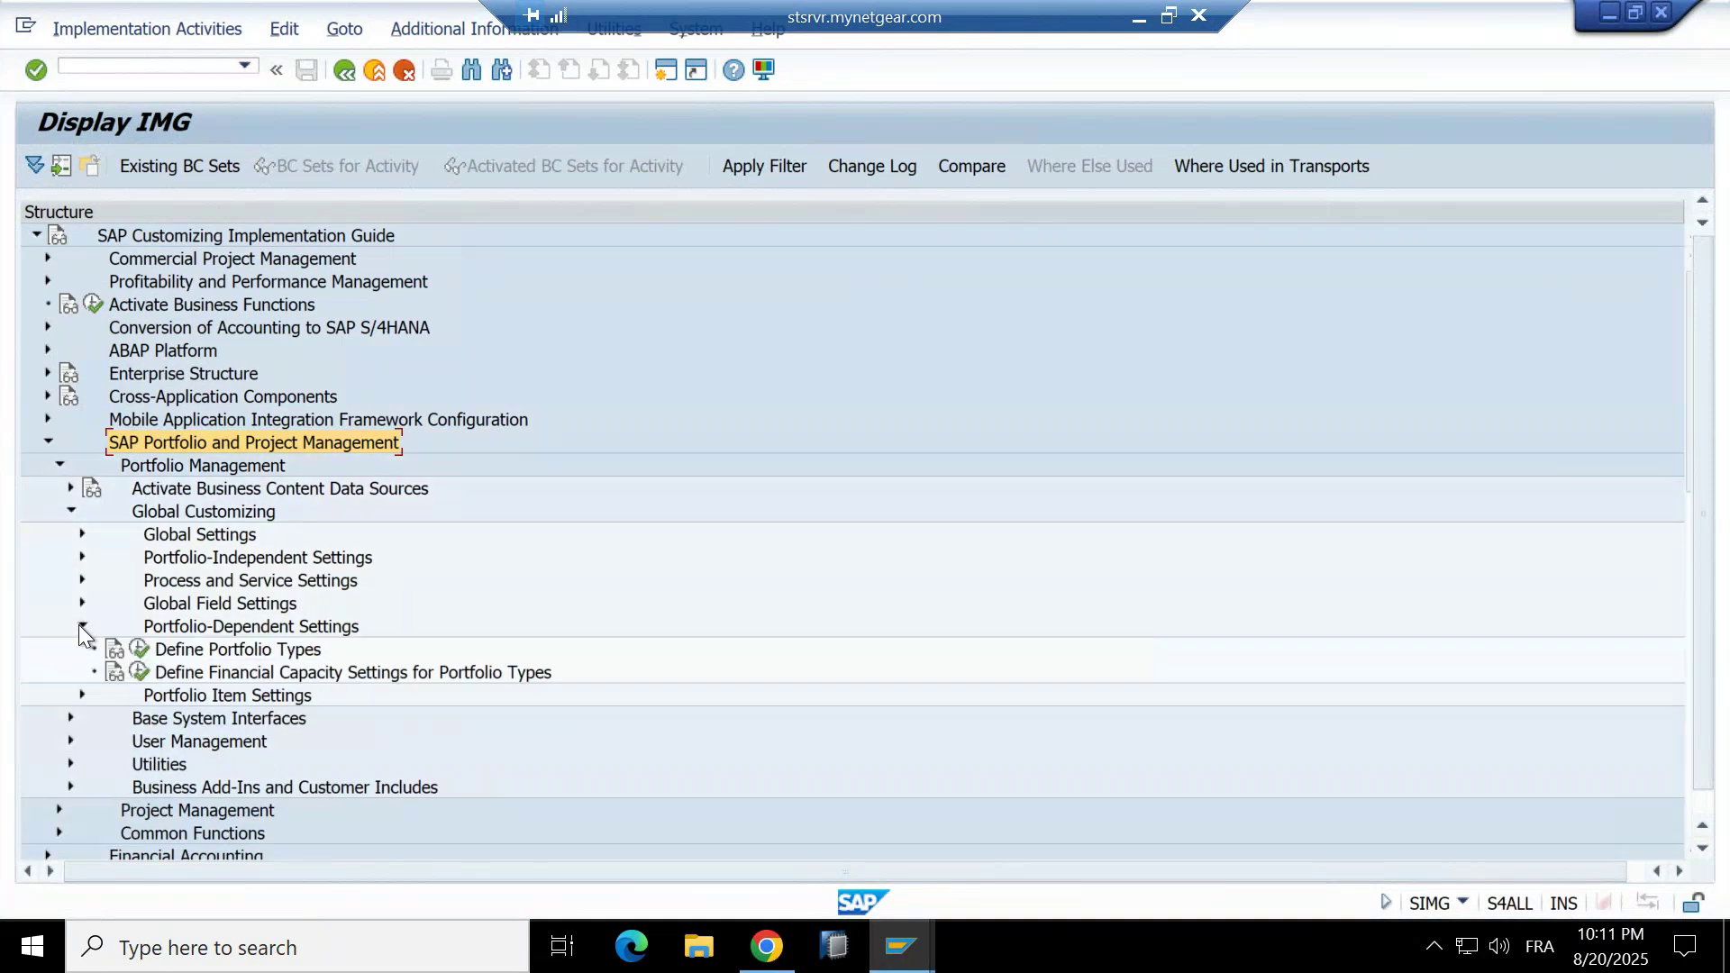
click(111, 656)
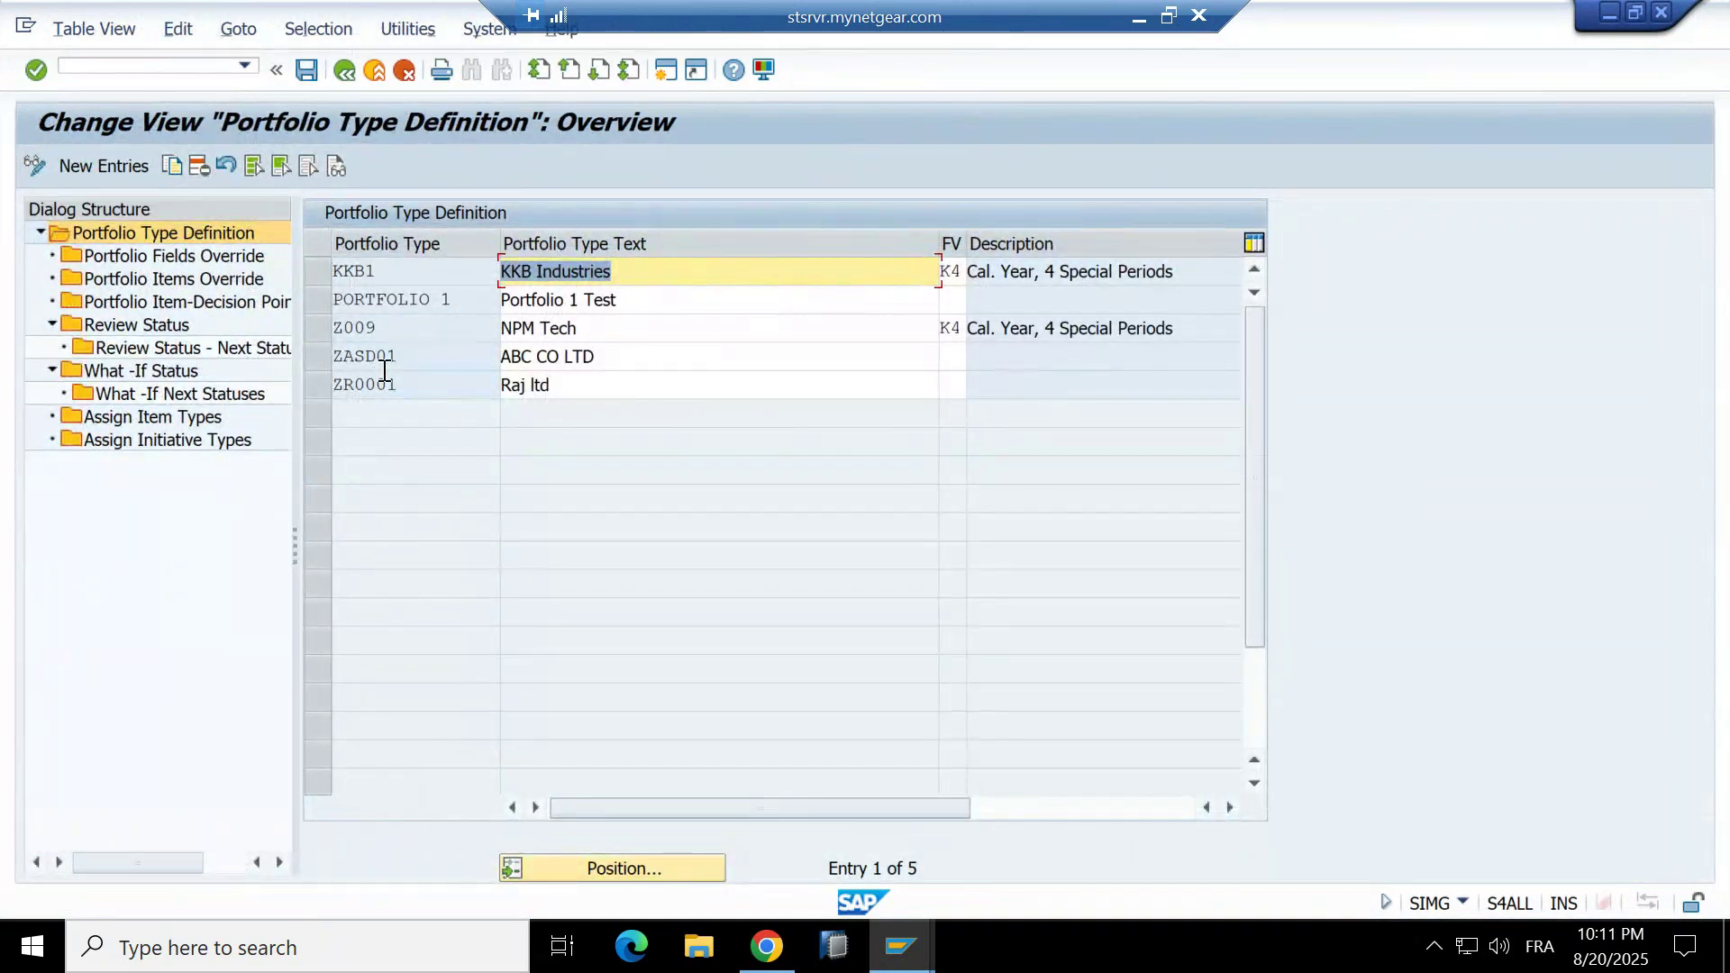
Look up the fiscal year variants for KKB1 without changing K4, then go back to the IMG.
click(327, 270)
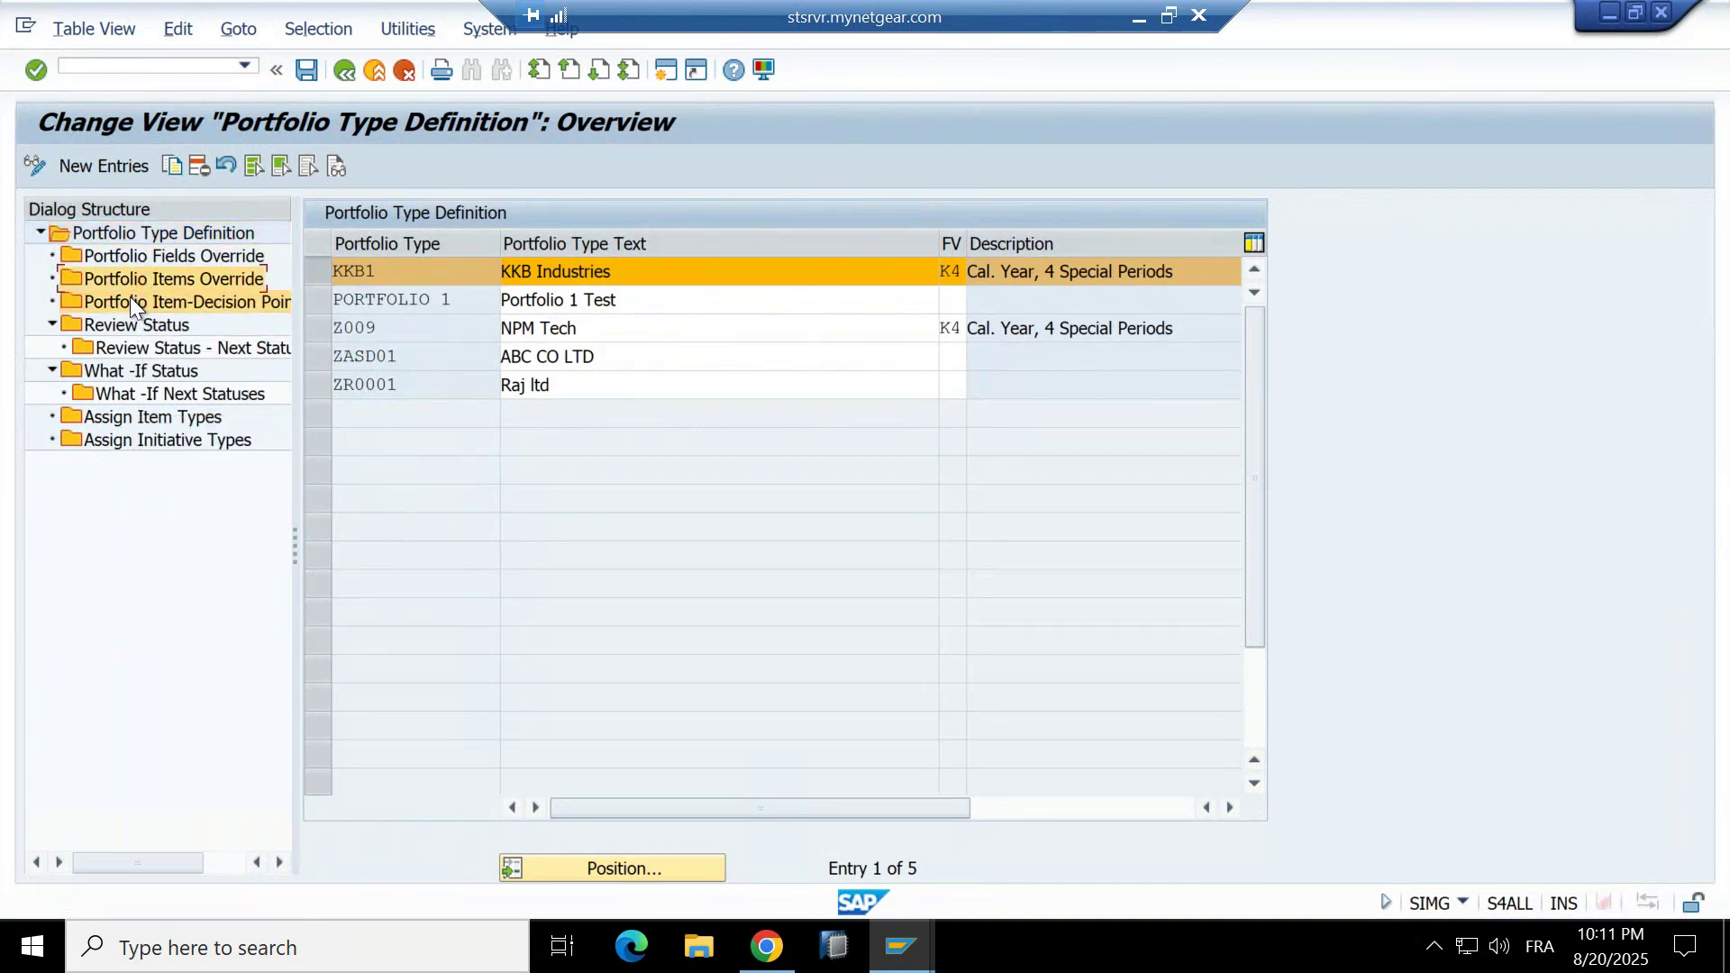
click(173, 235)
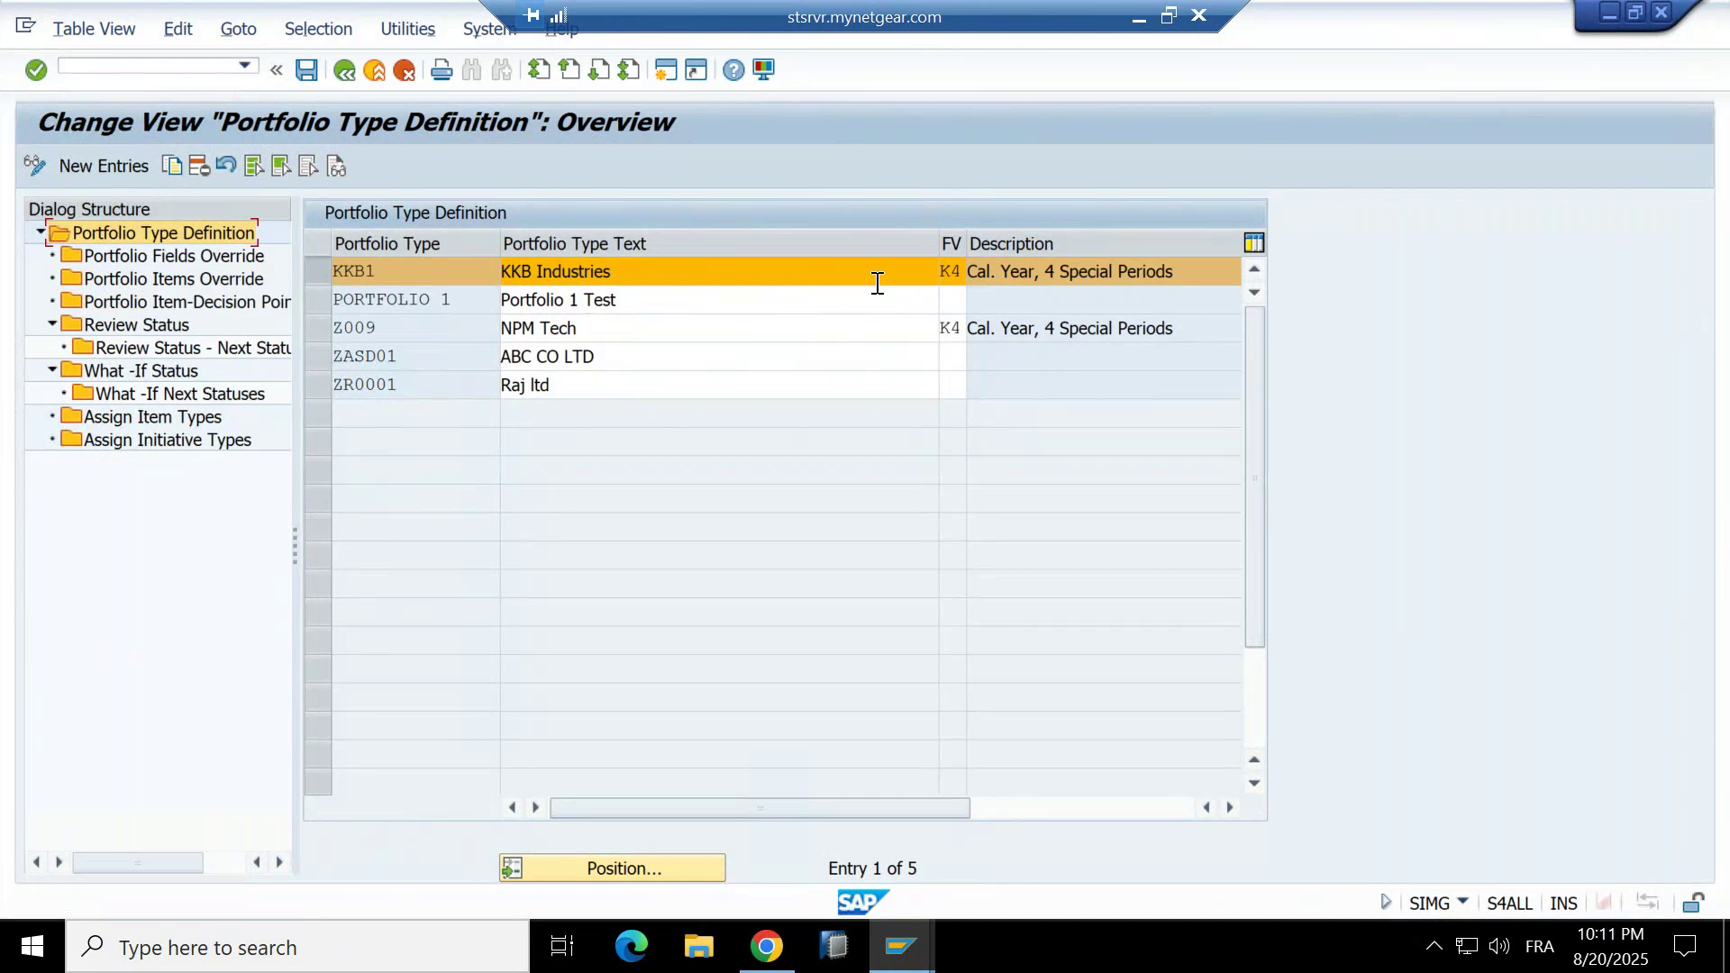
click(954, 270)
click(976, 270)
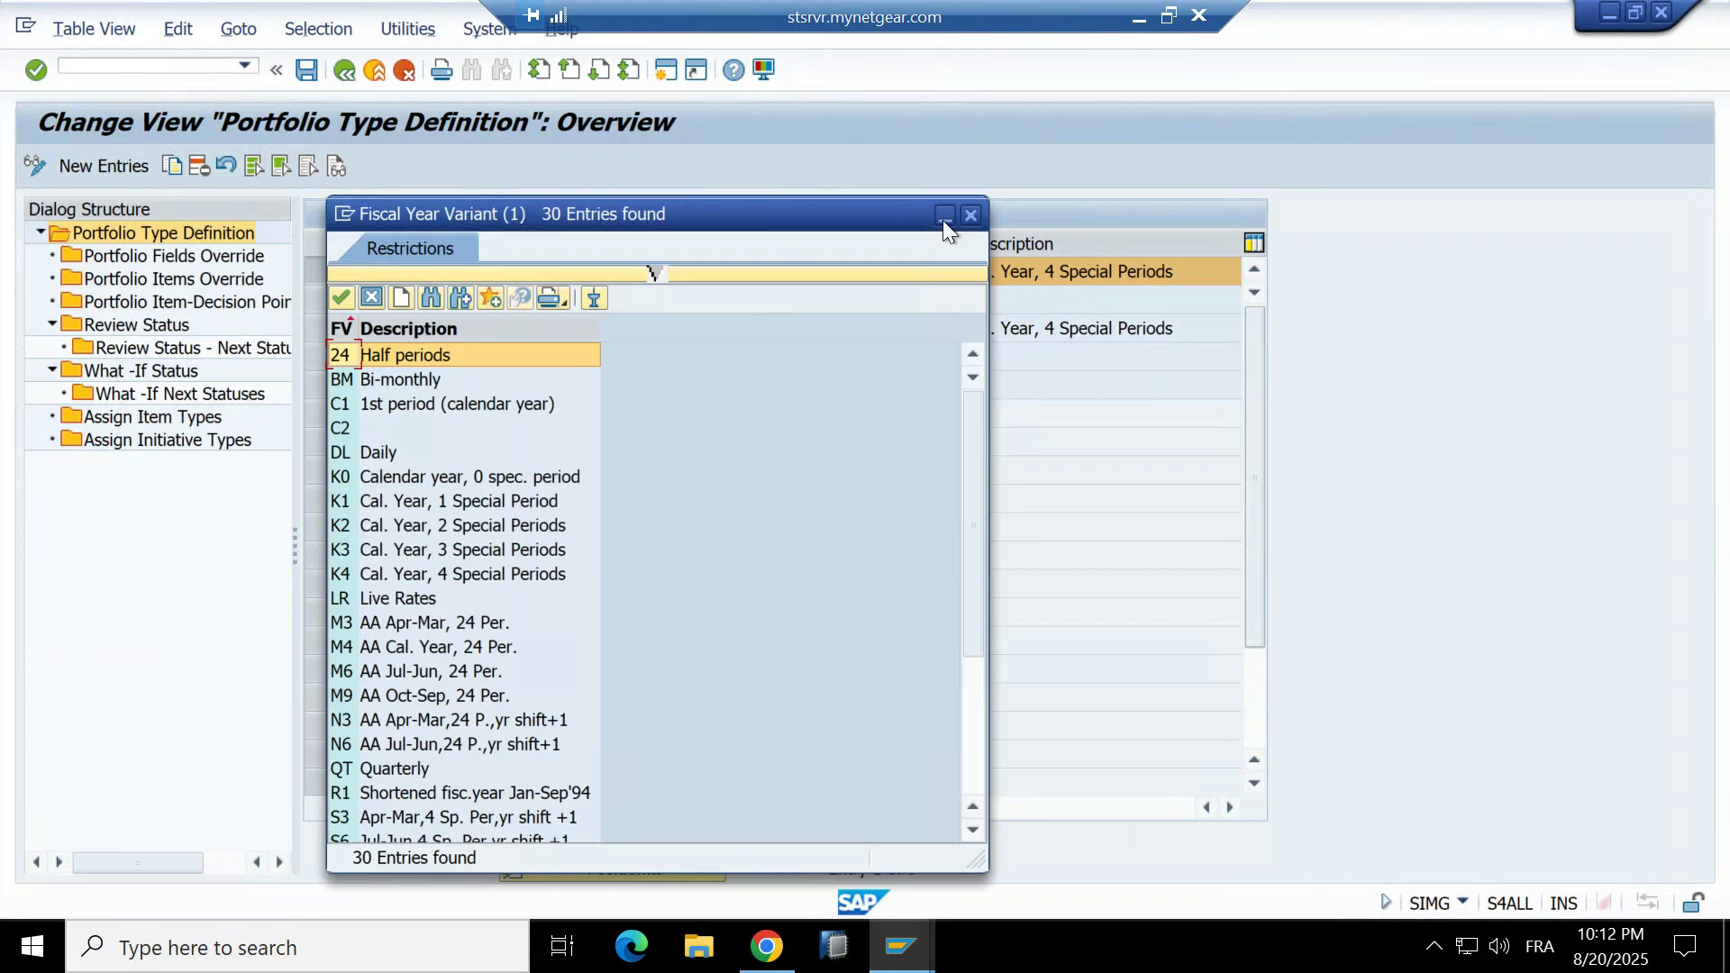
click(971, 214)
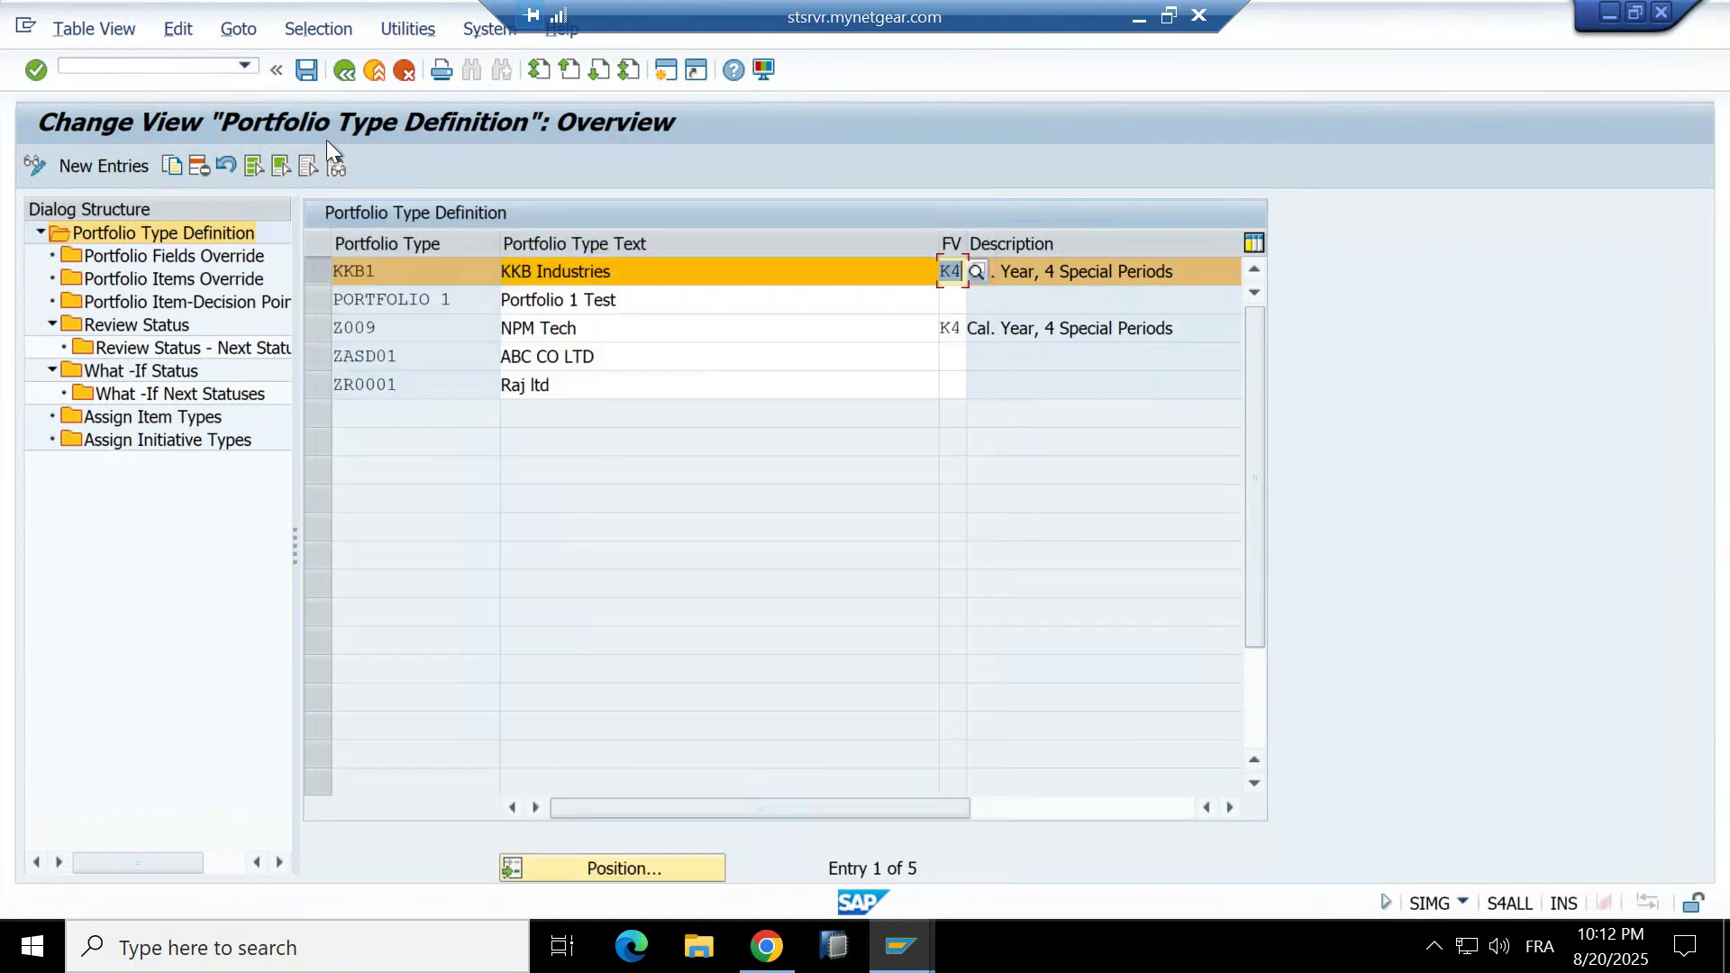
click(345, 69)
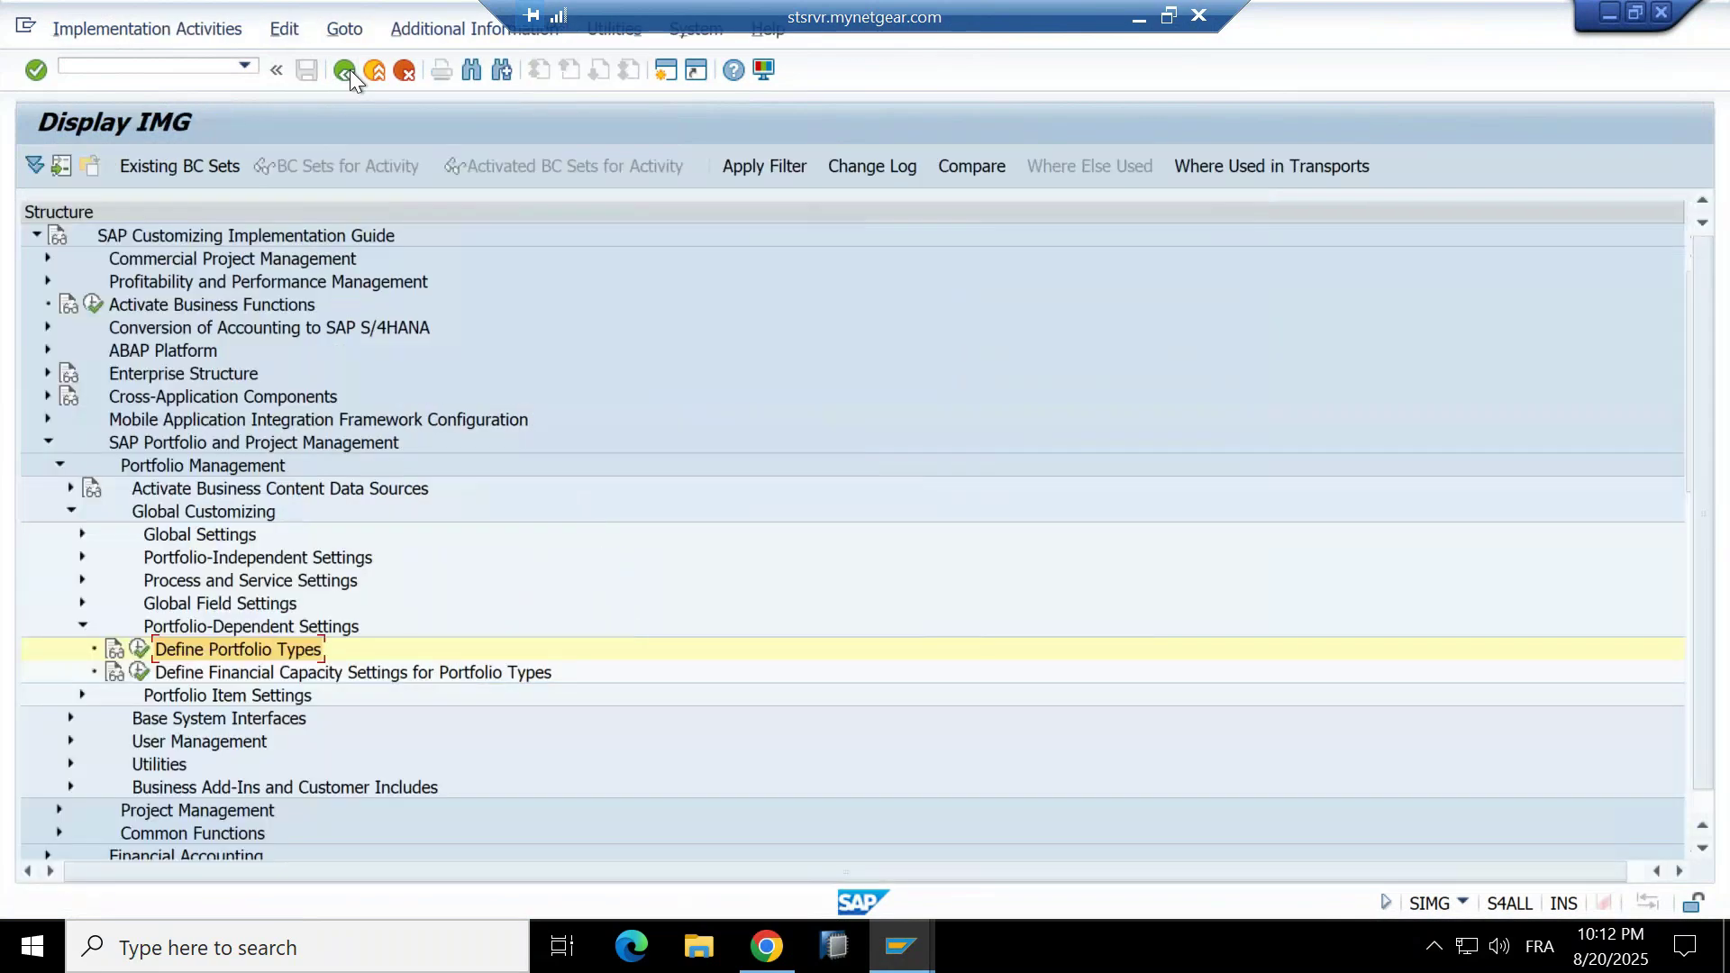
Under Portfolio-Independent Settings, add Barrels (BBL) as a new capacity unit.
click(83, 557)
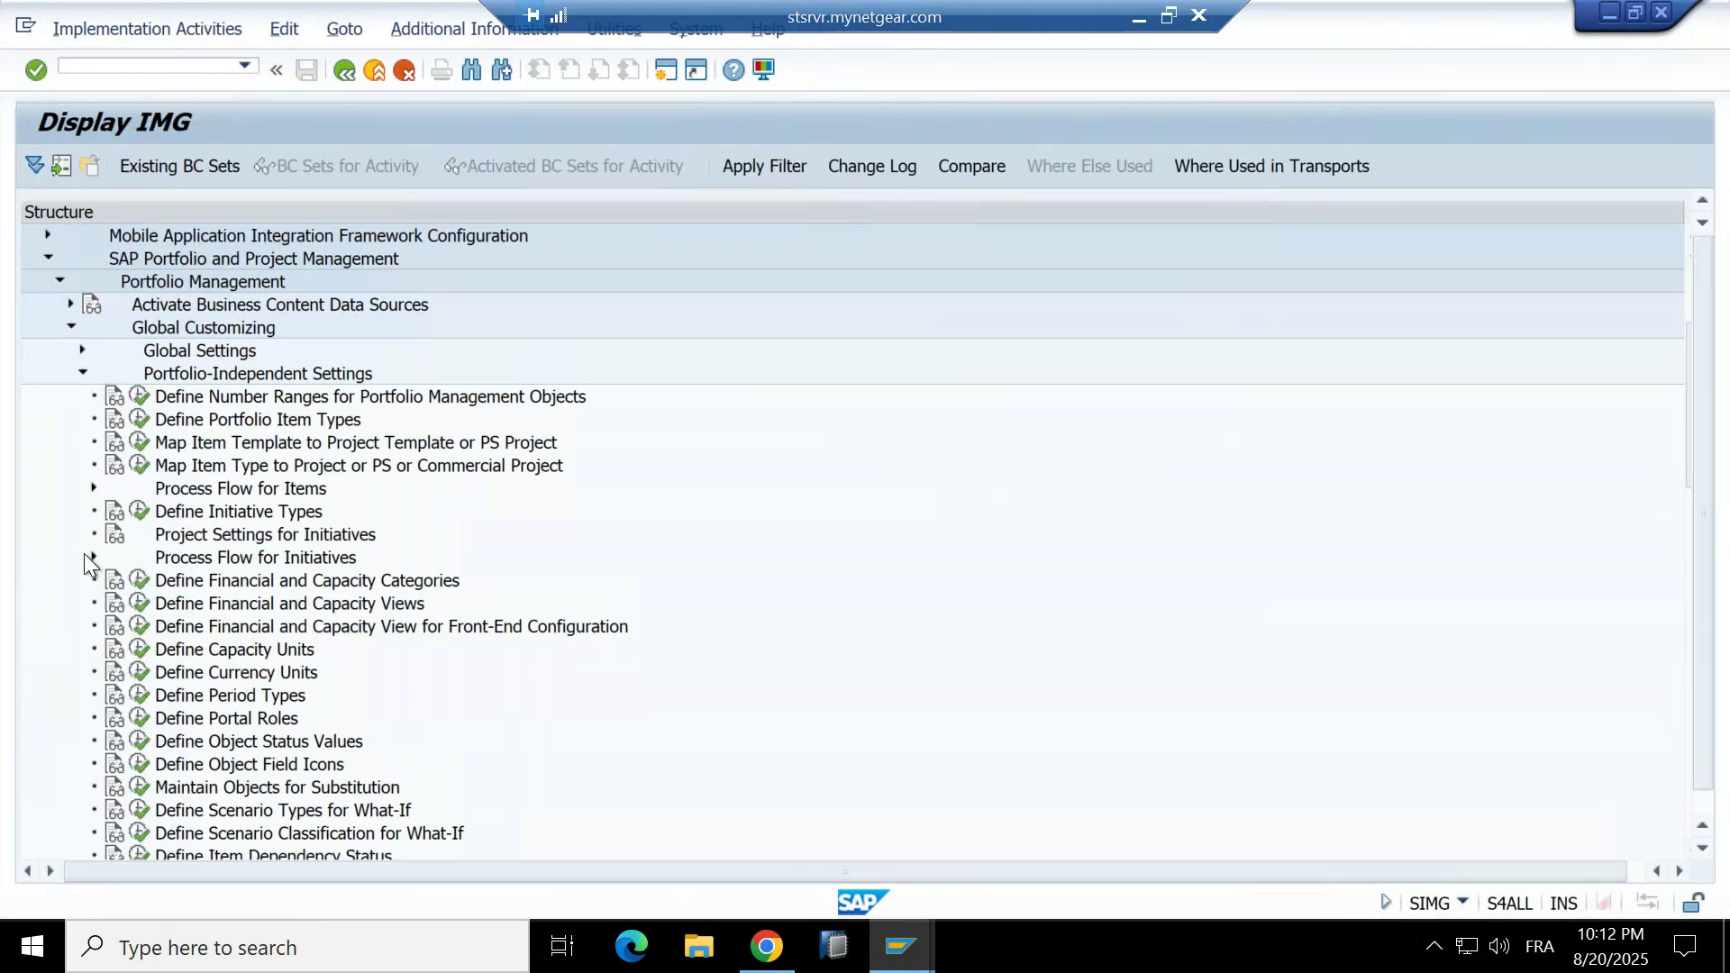
click(146, 645)
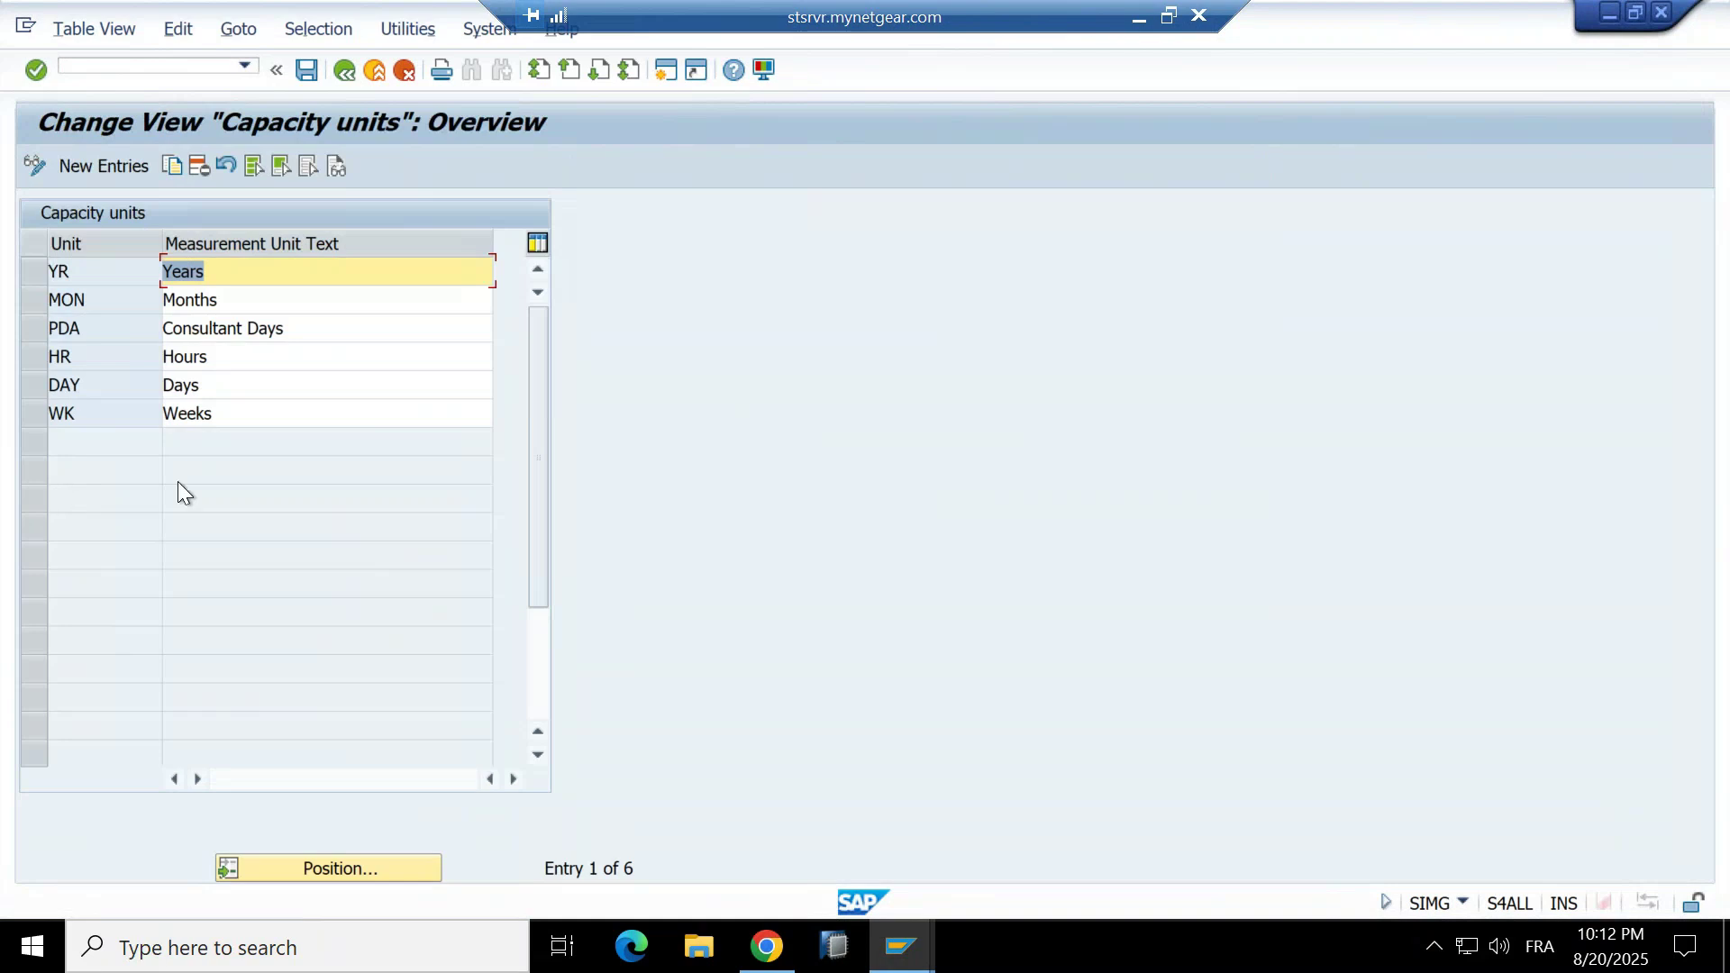
click(81, 159)
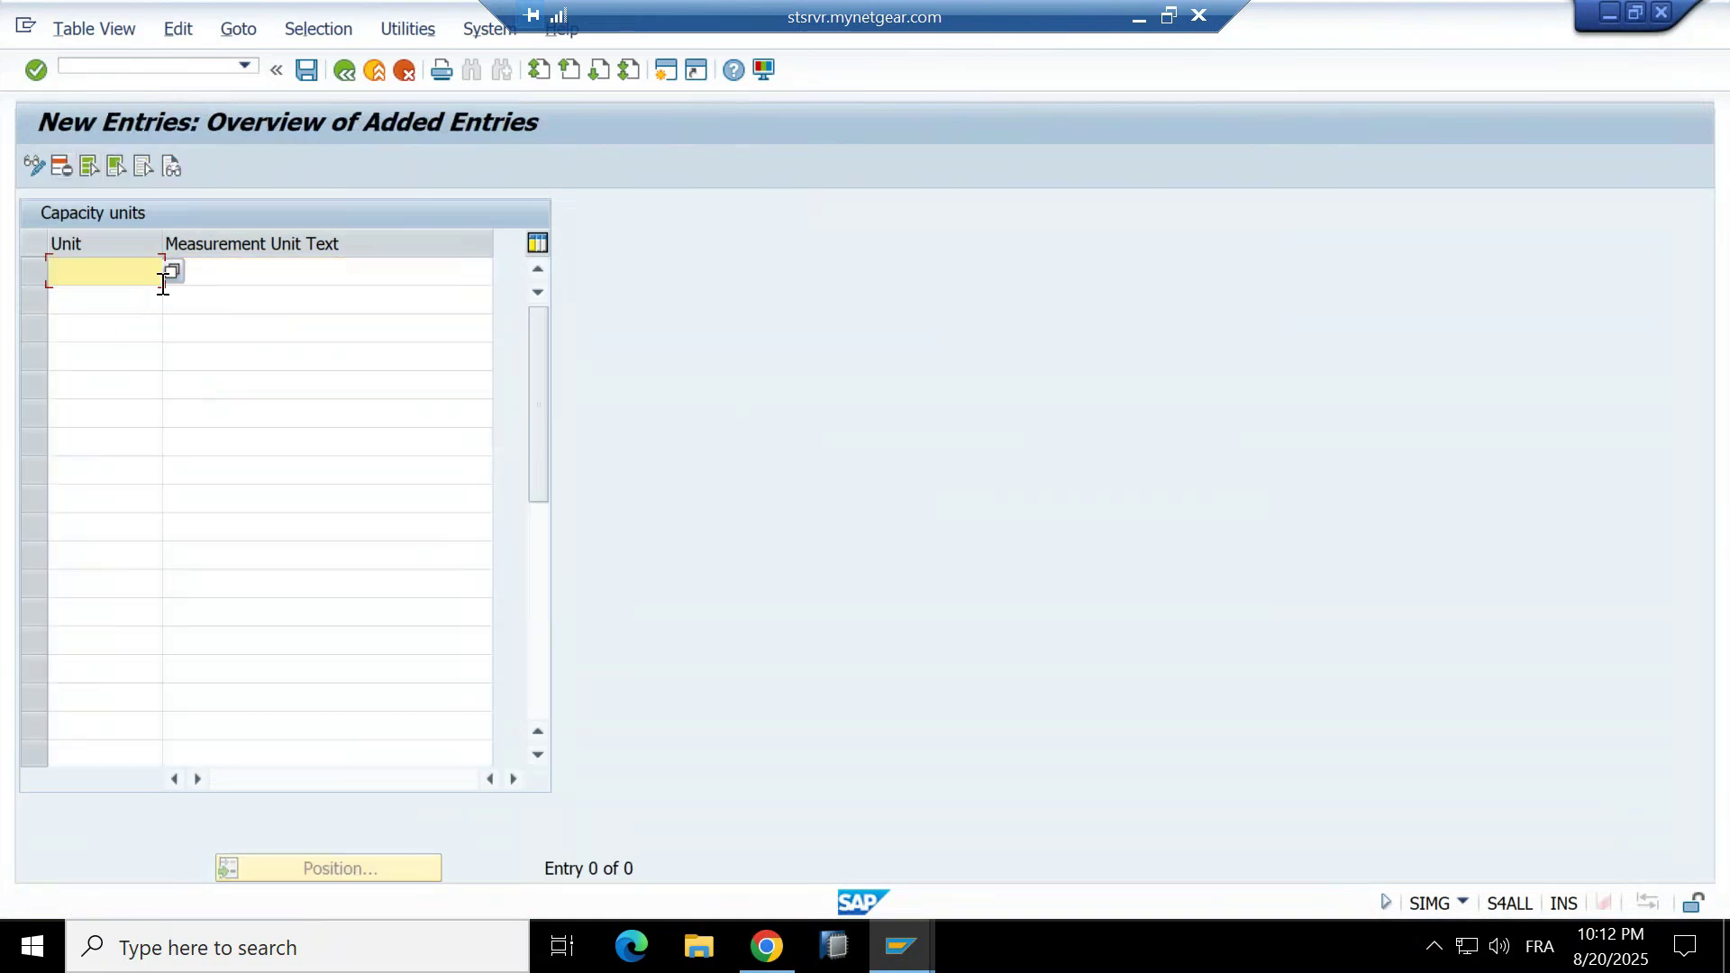
click(176, 283)
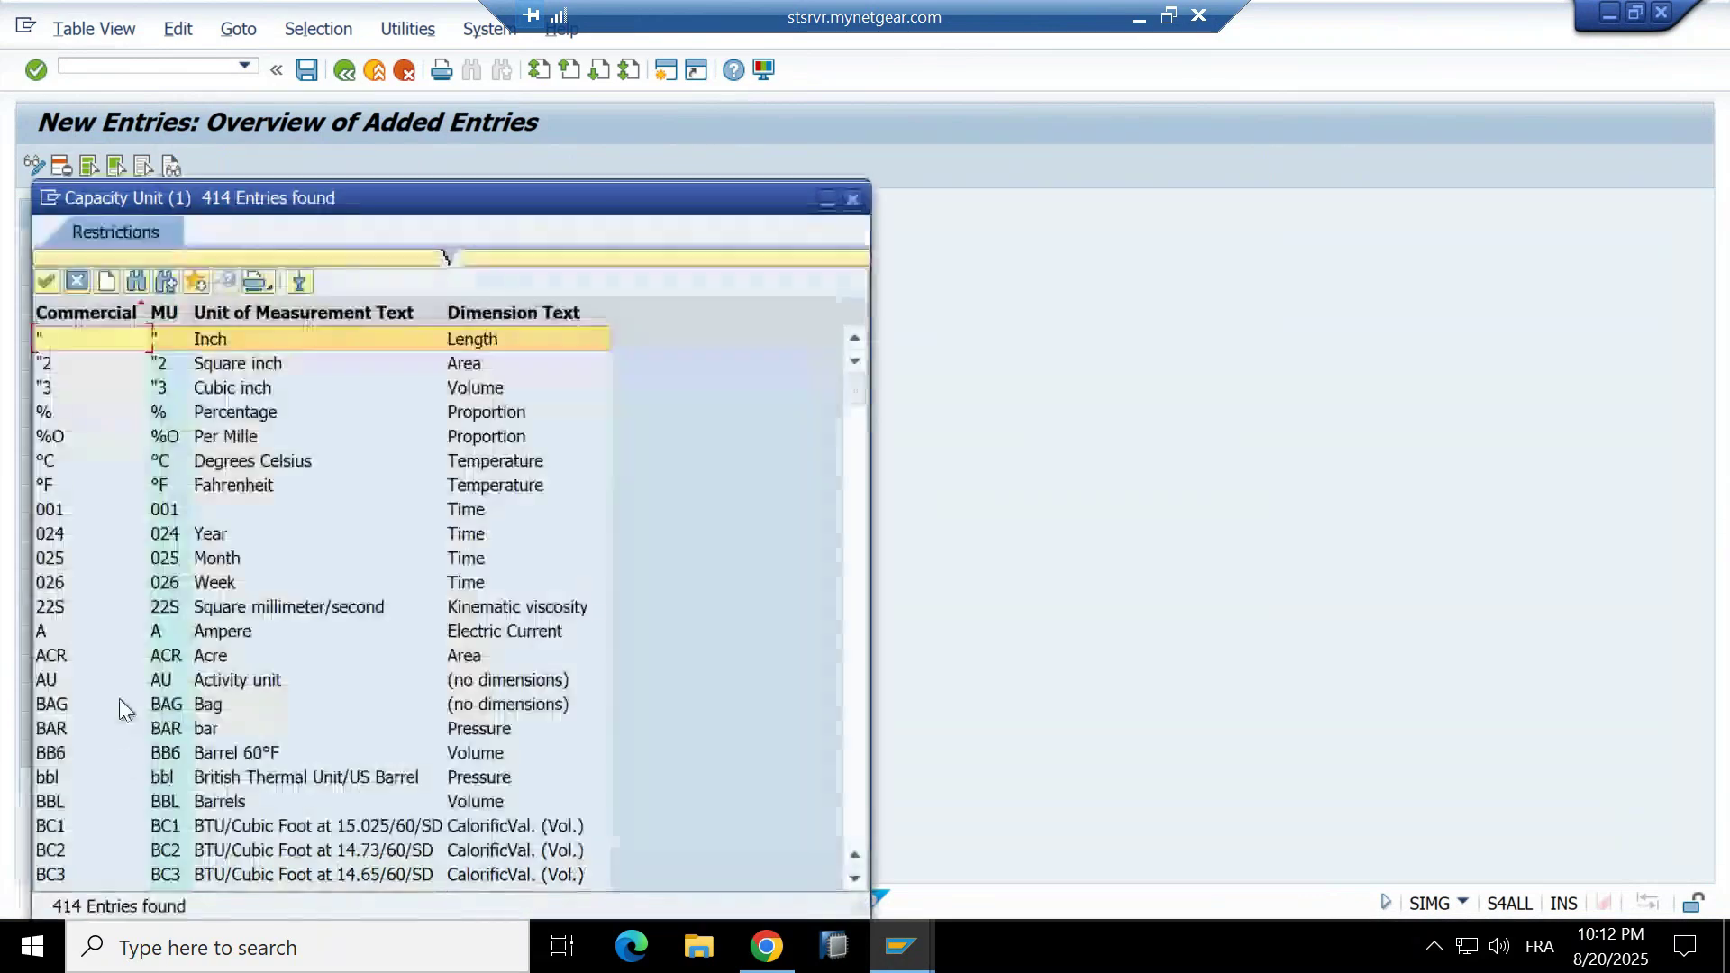
double_click(155, 796)
key(Return)
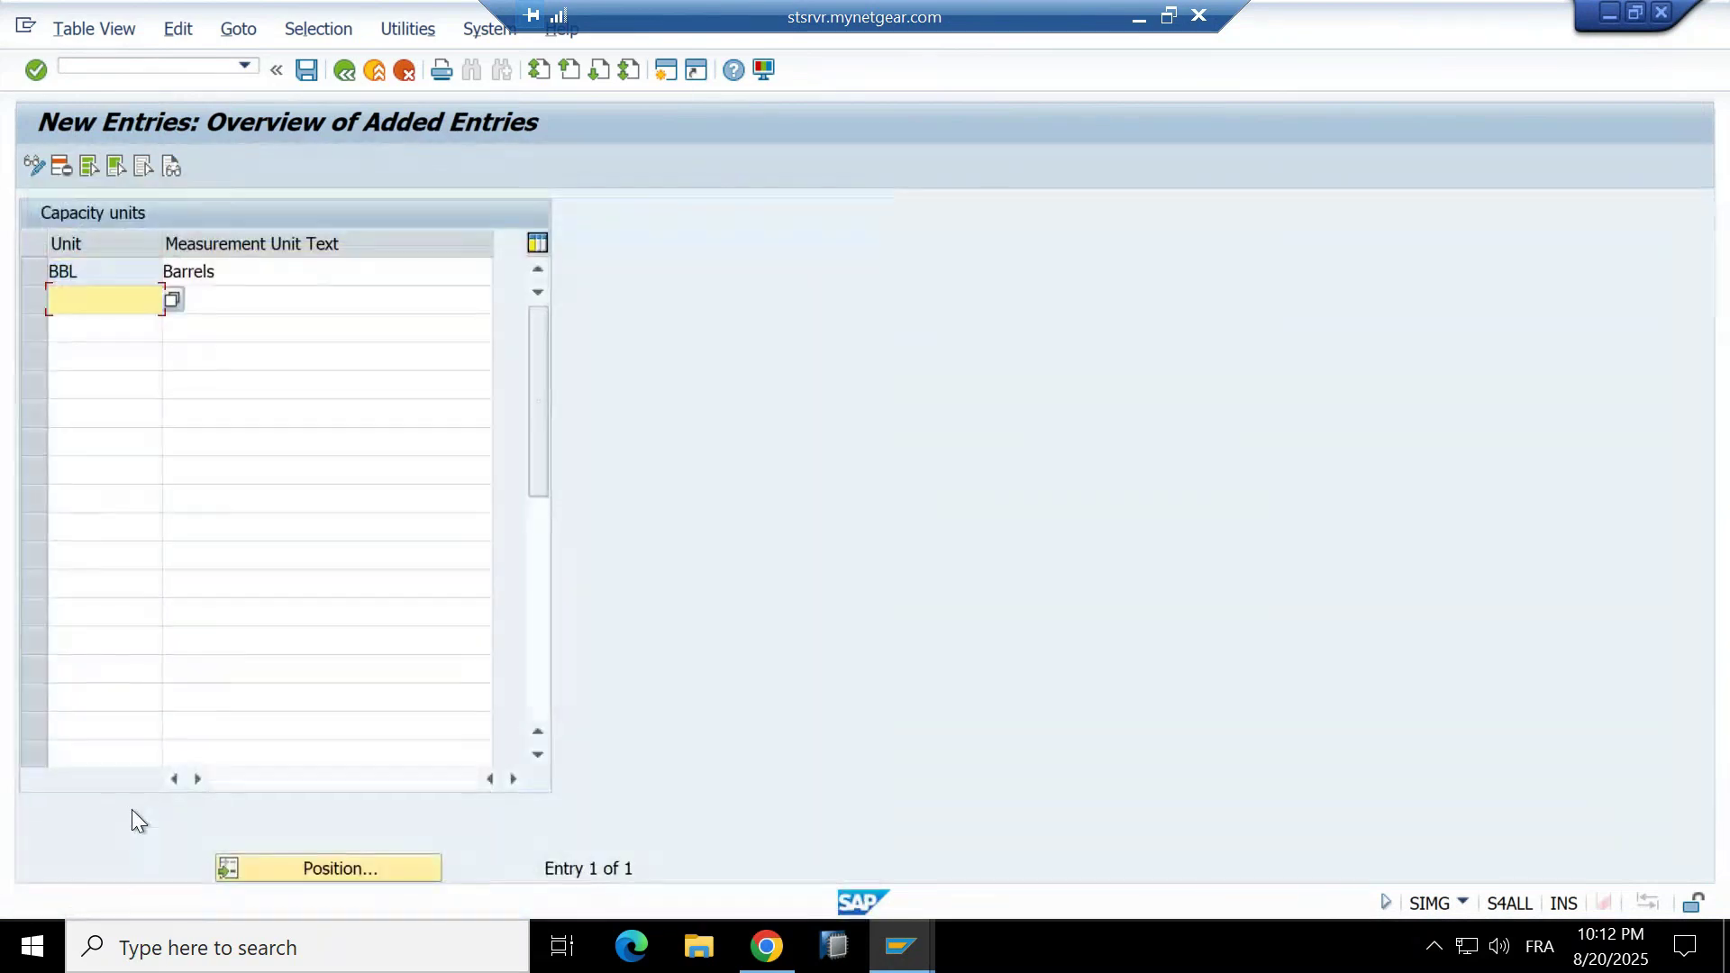
Save the capacity units to the customizing request and return to the guide tree.
click(343, 69)
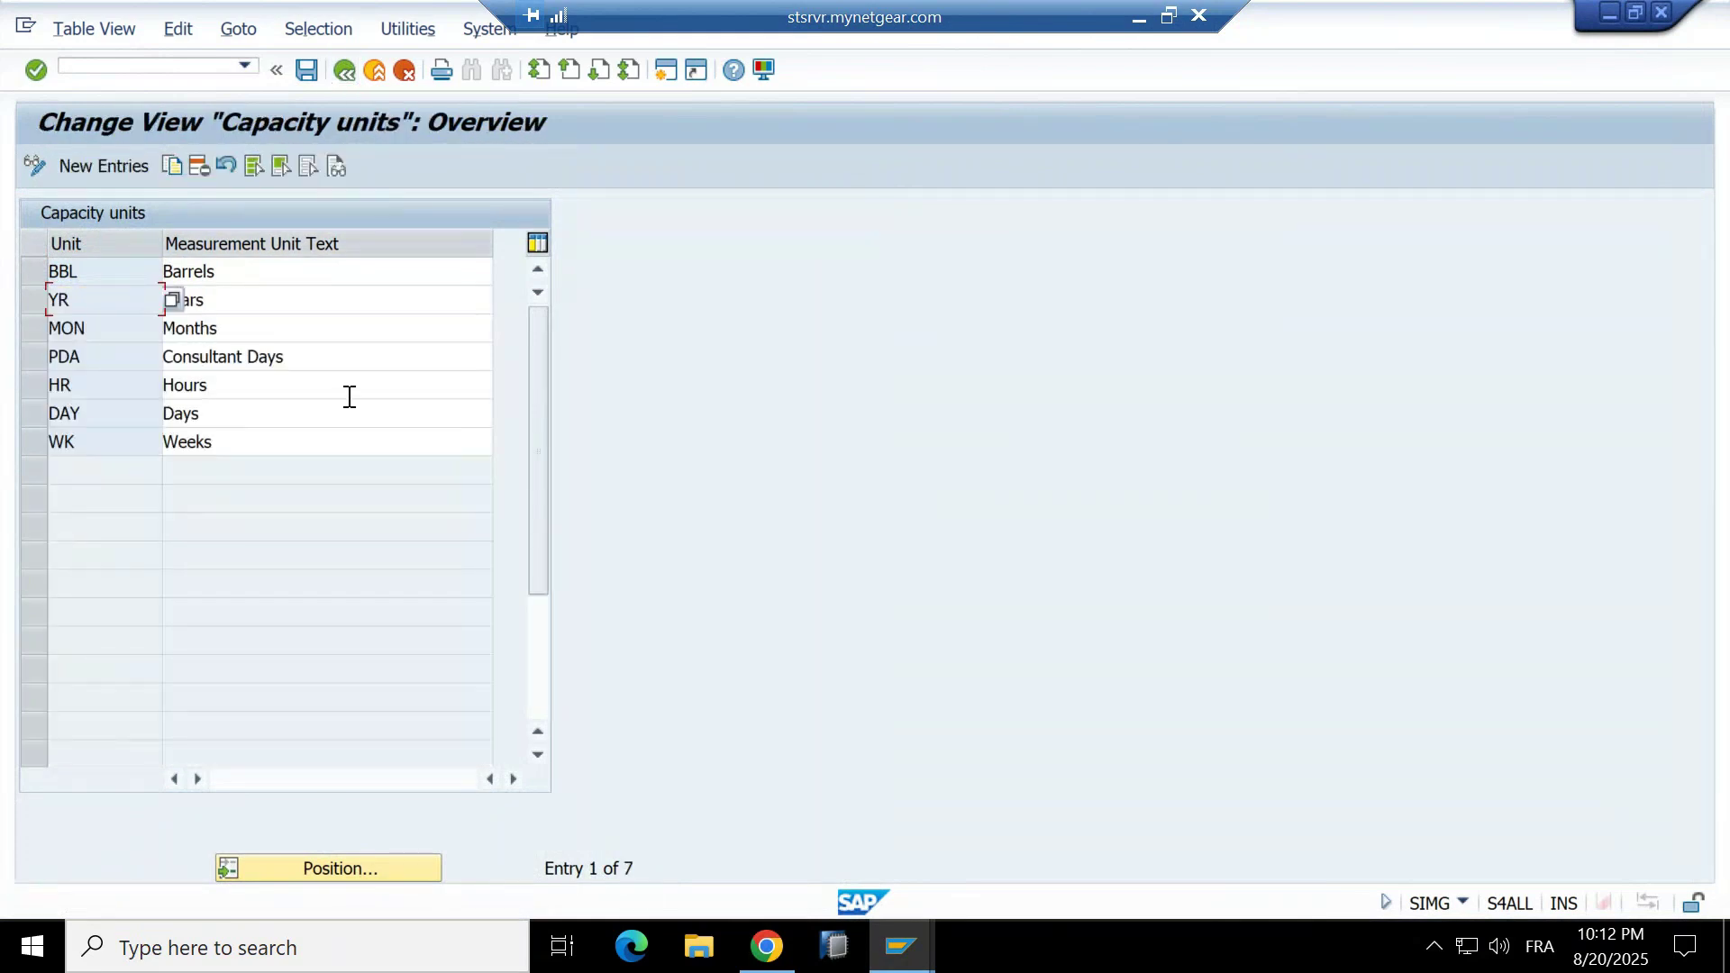
click(307, 75)
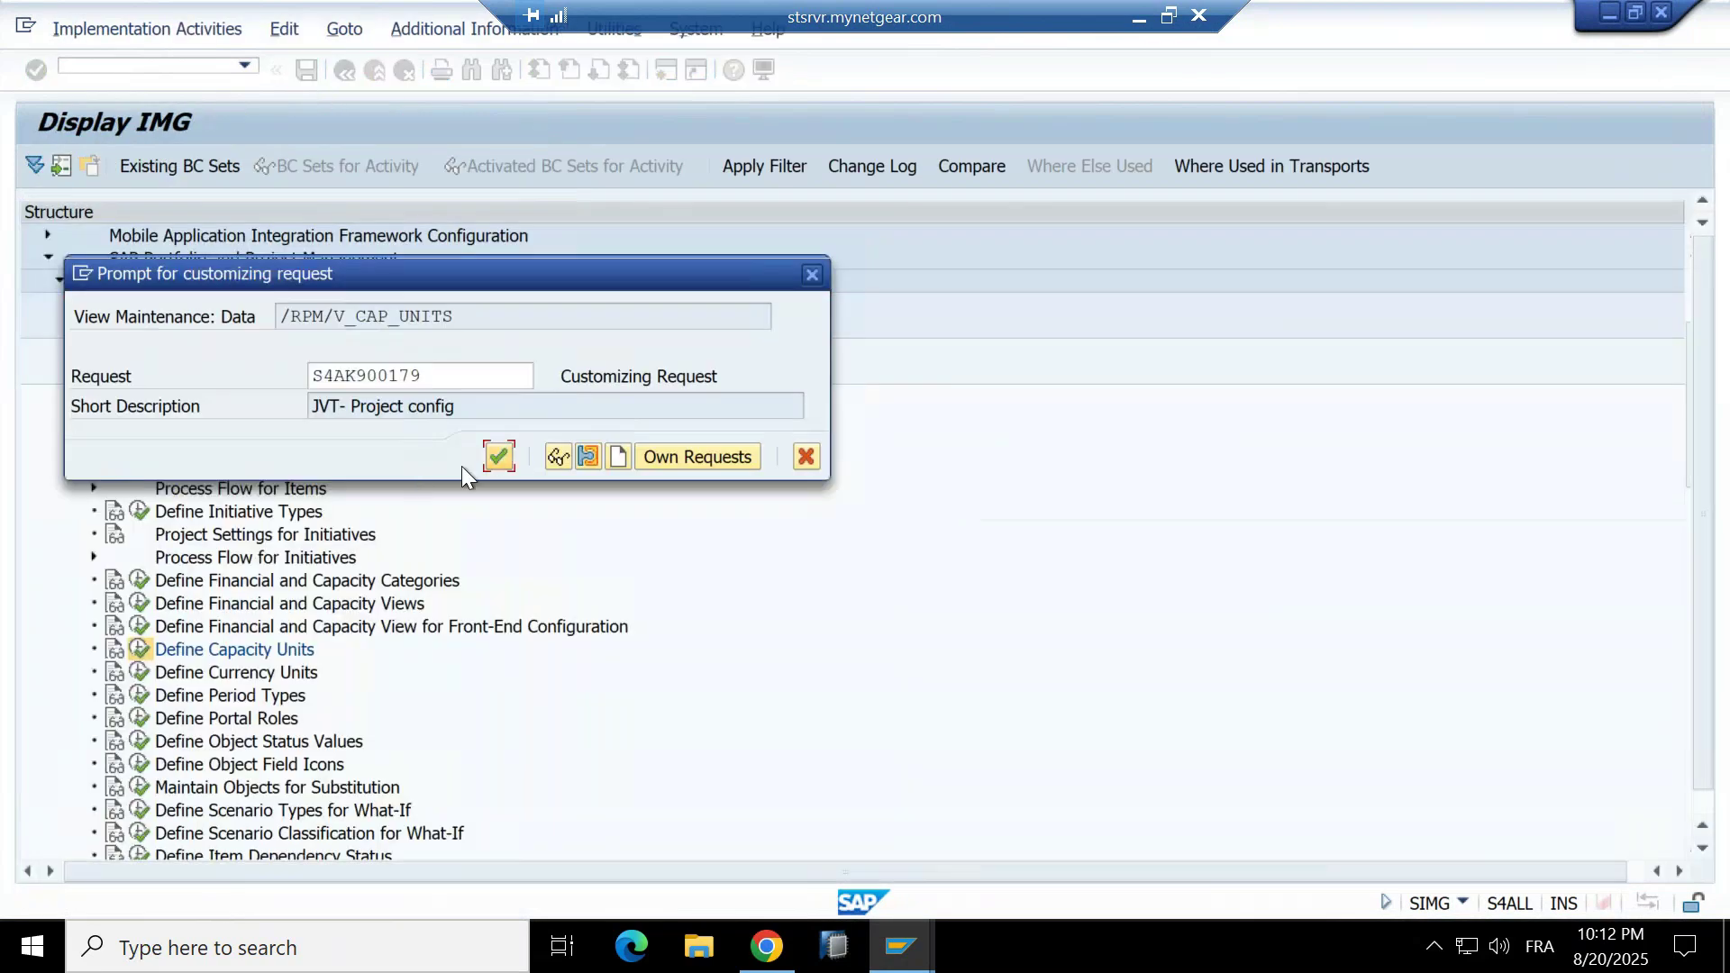
click(500, 456)
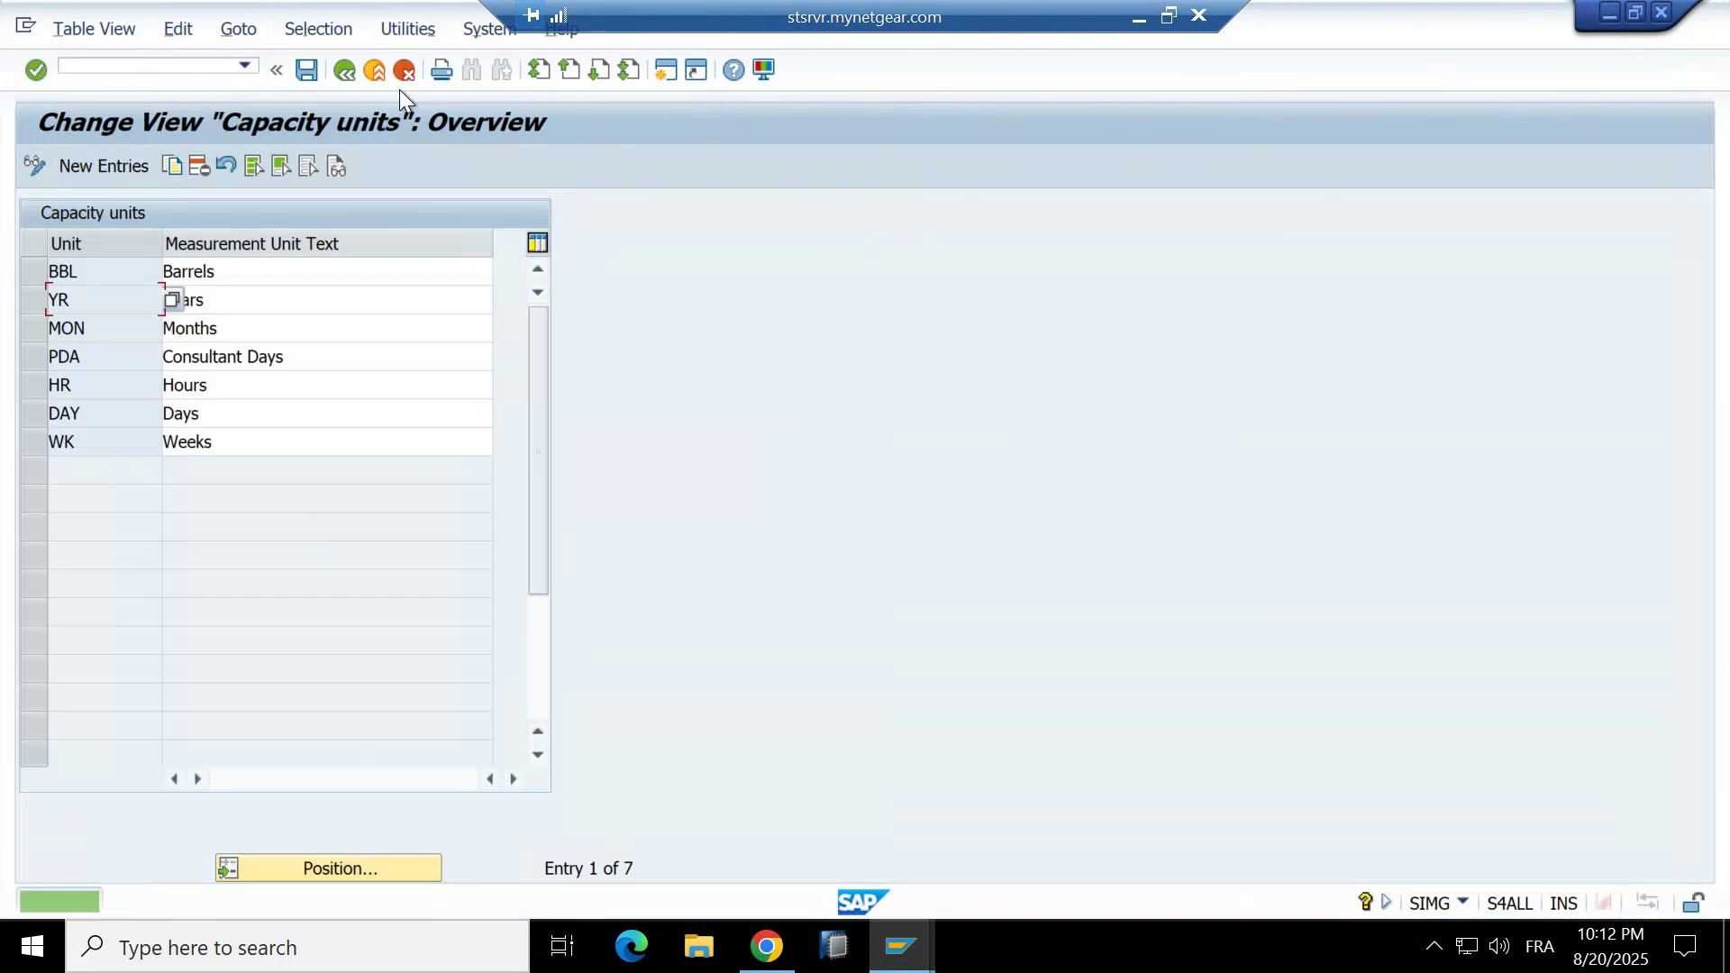
click(346, 72)
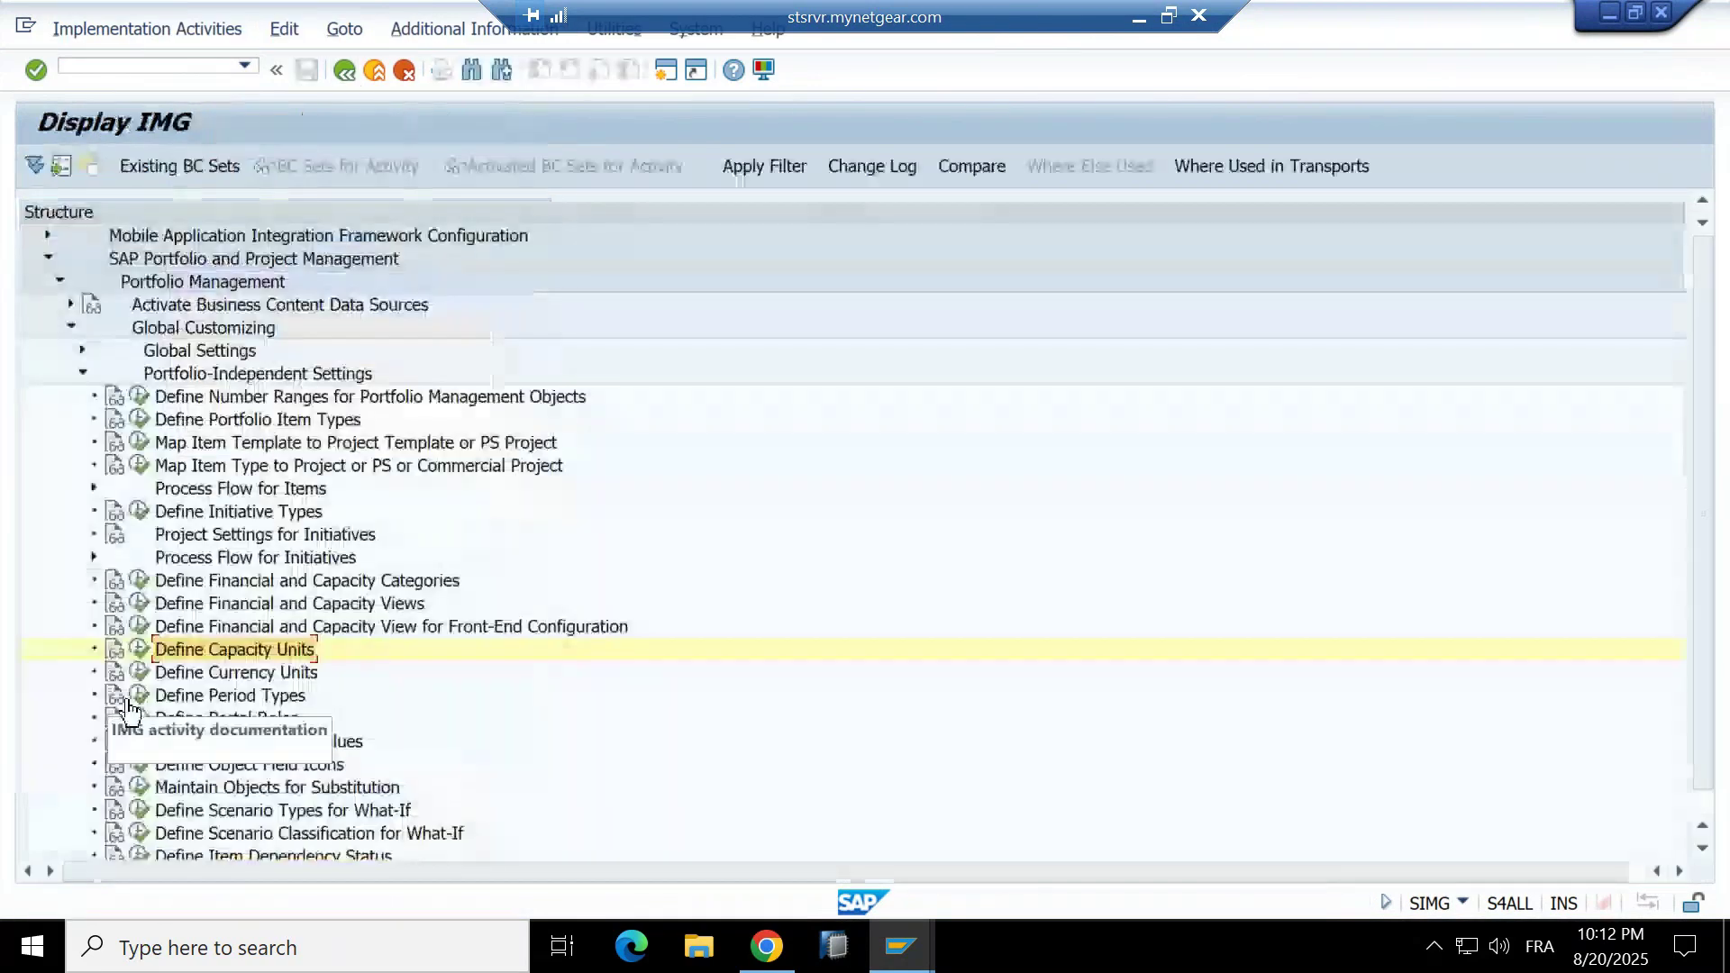
In Define Currency Units, add a new entry for YER Yemeni Ryal.
click(139, 672)
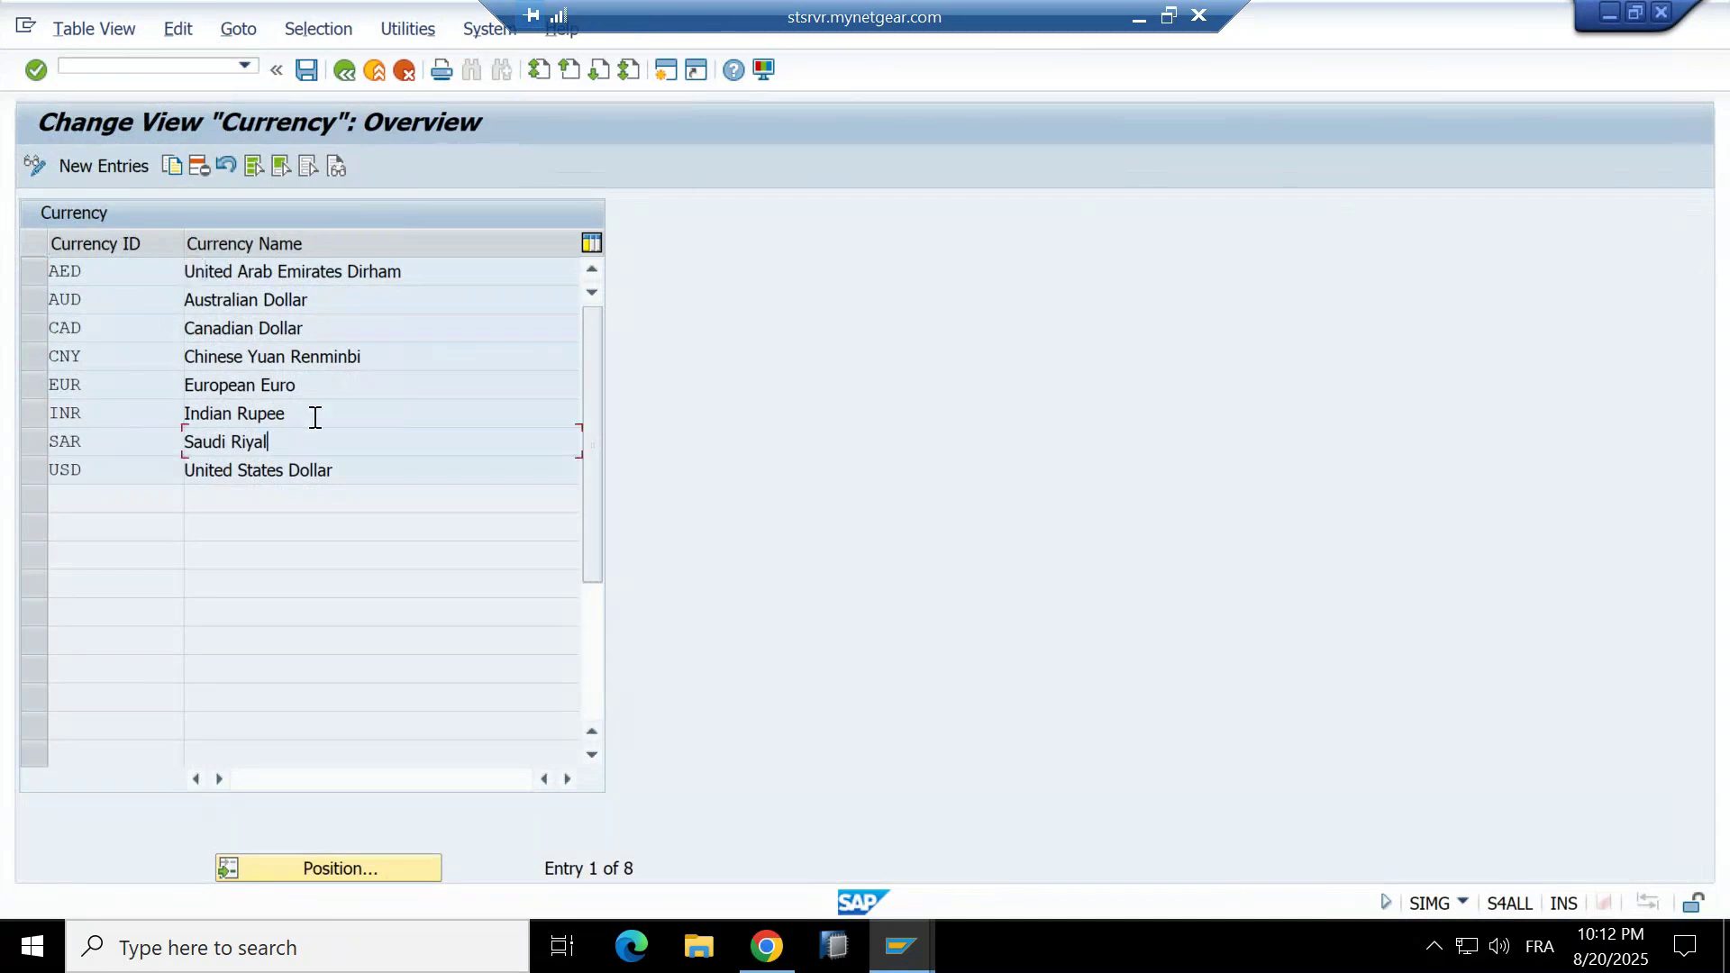
click(345, 417)
click(365, 388)
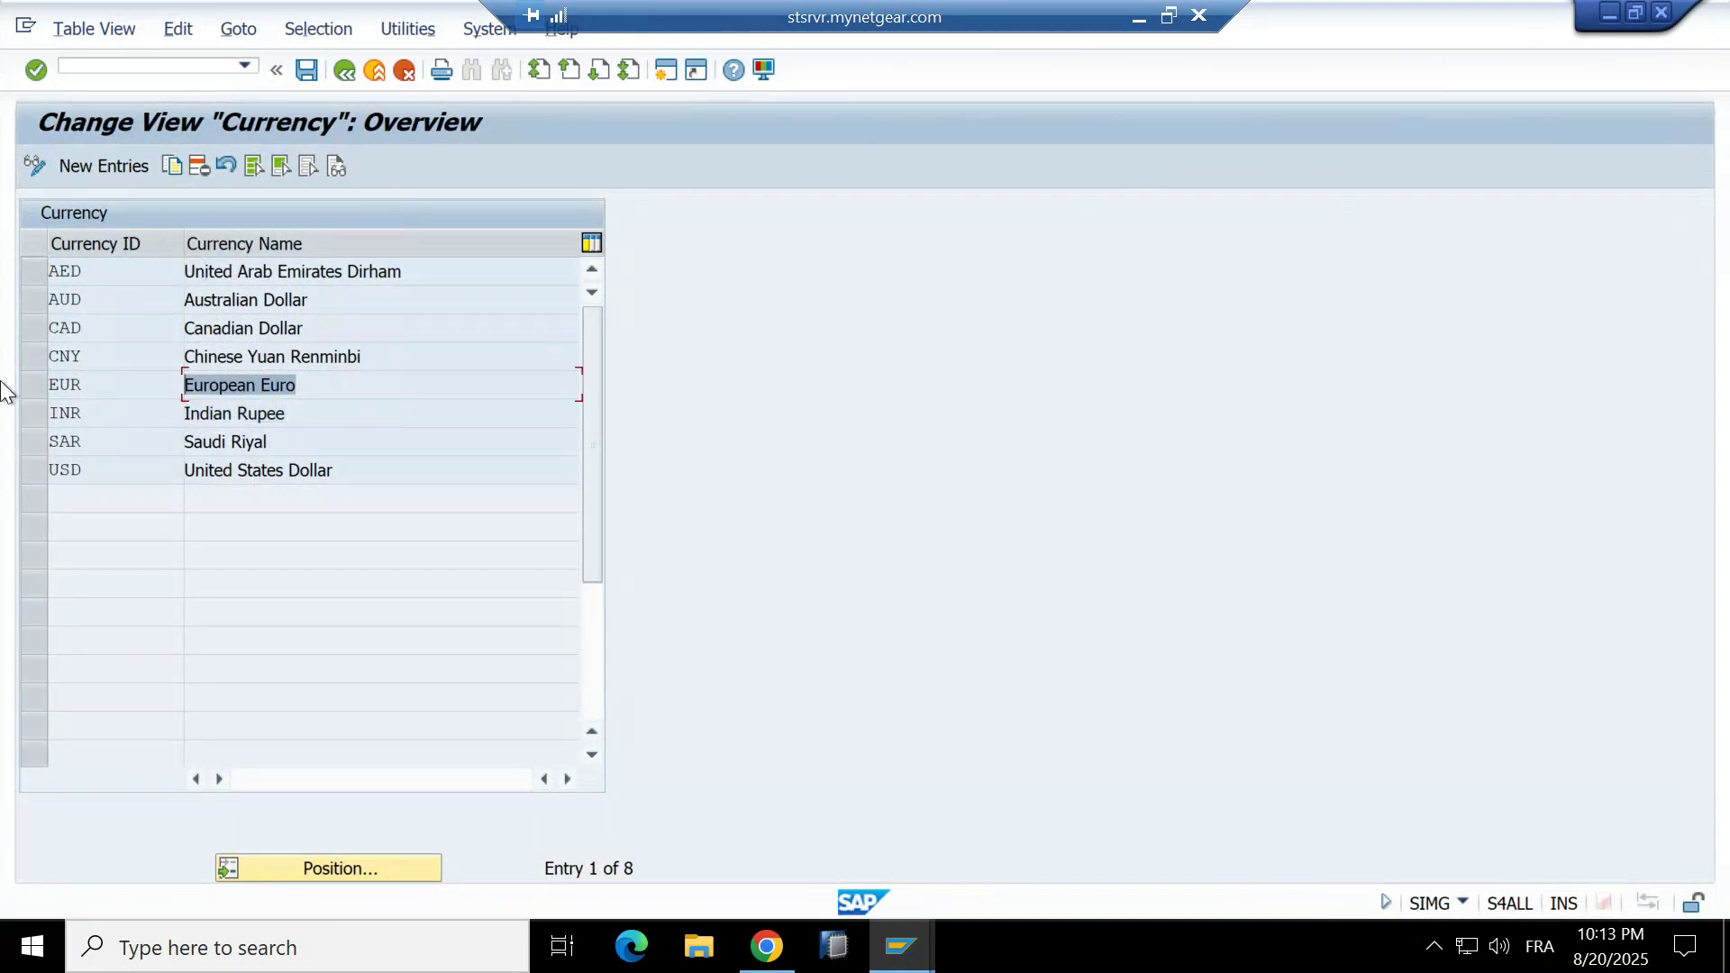
click(103, 153)
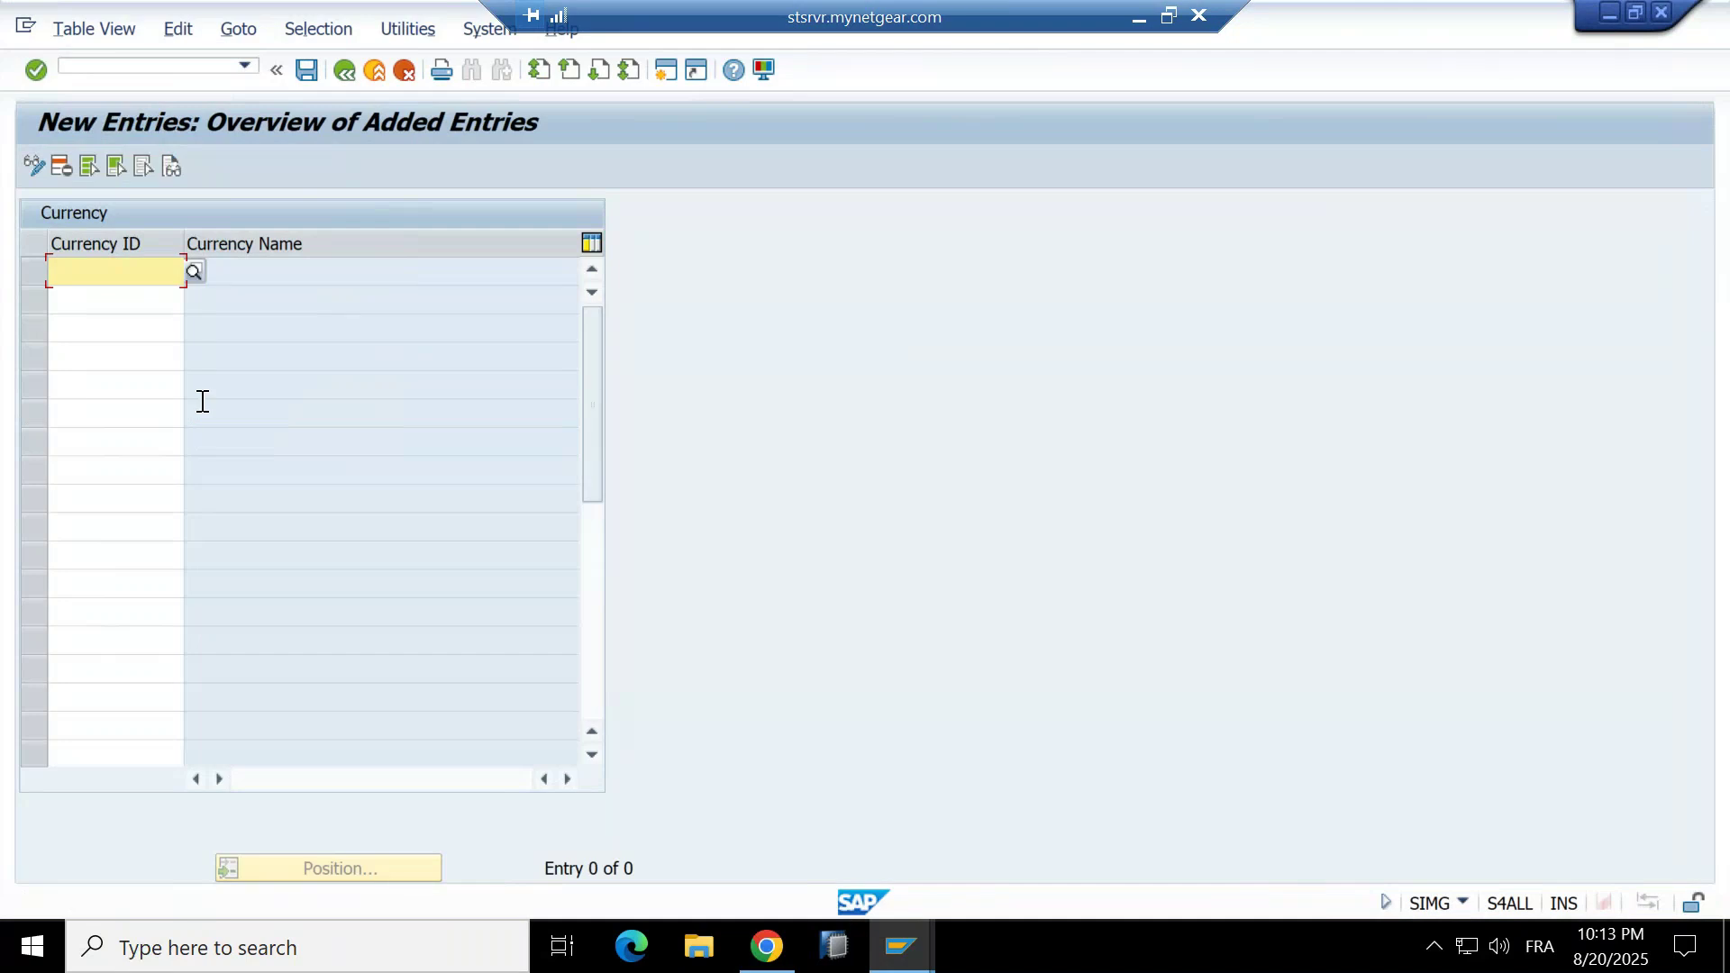
text(yen)
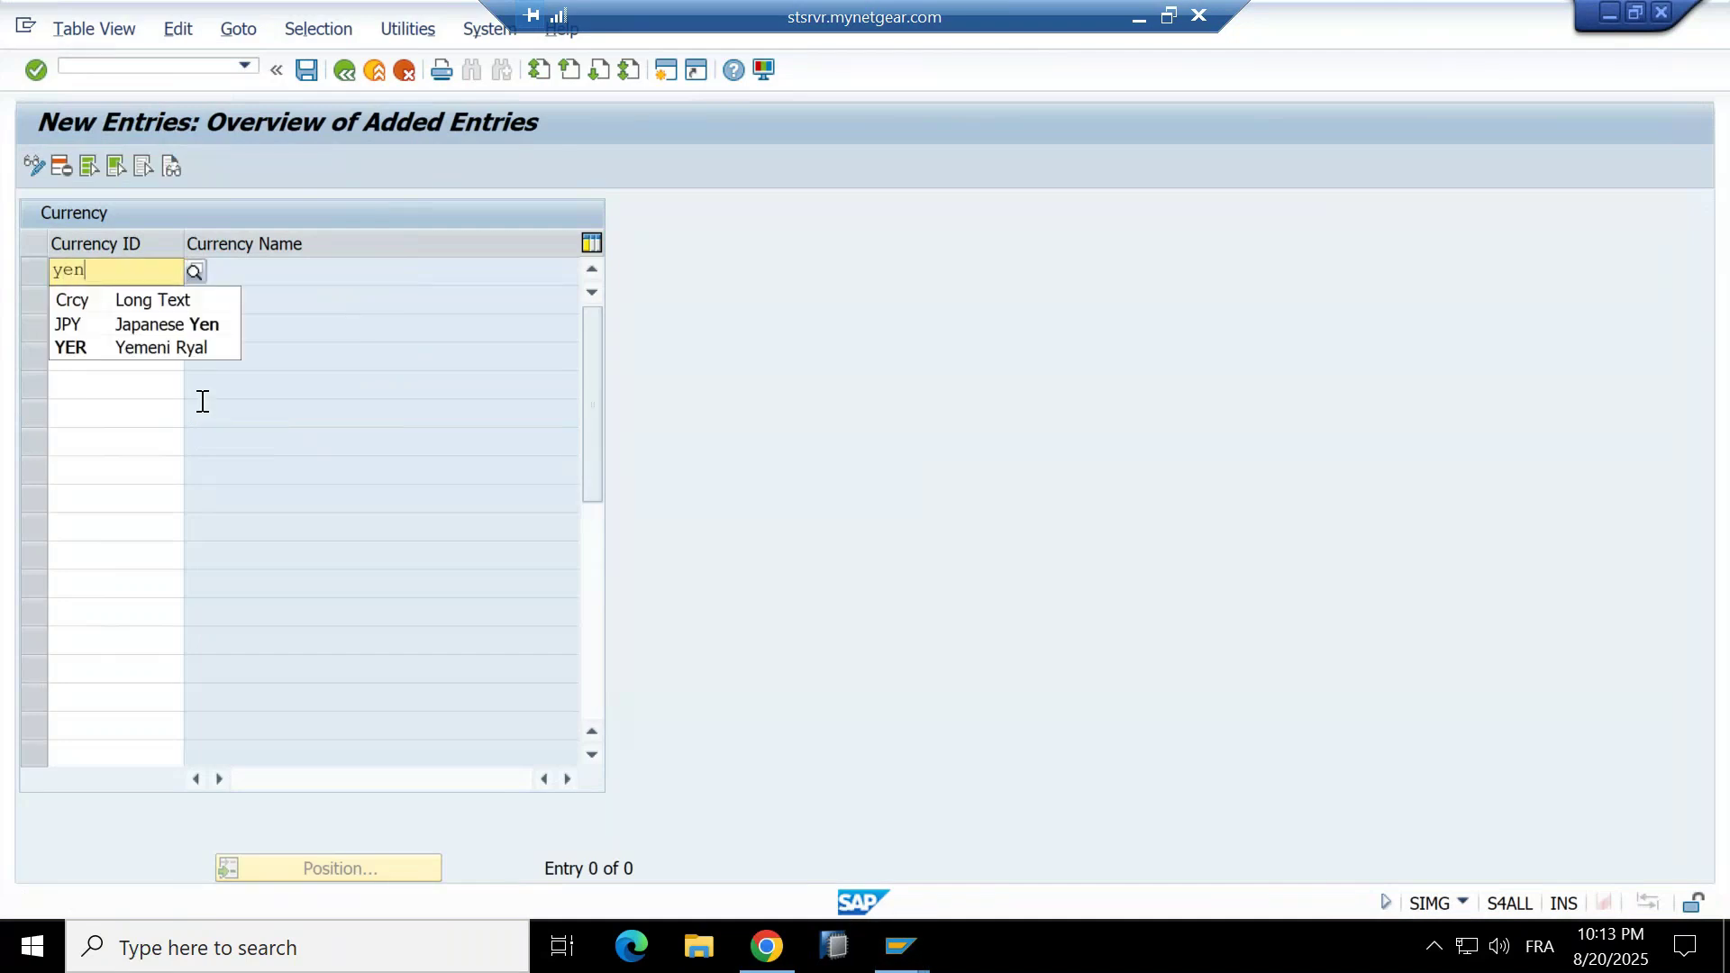
click(99, 350)
key(Return)
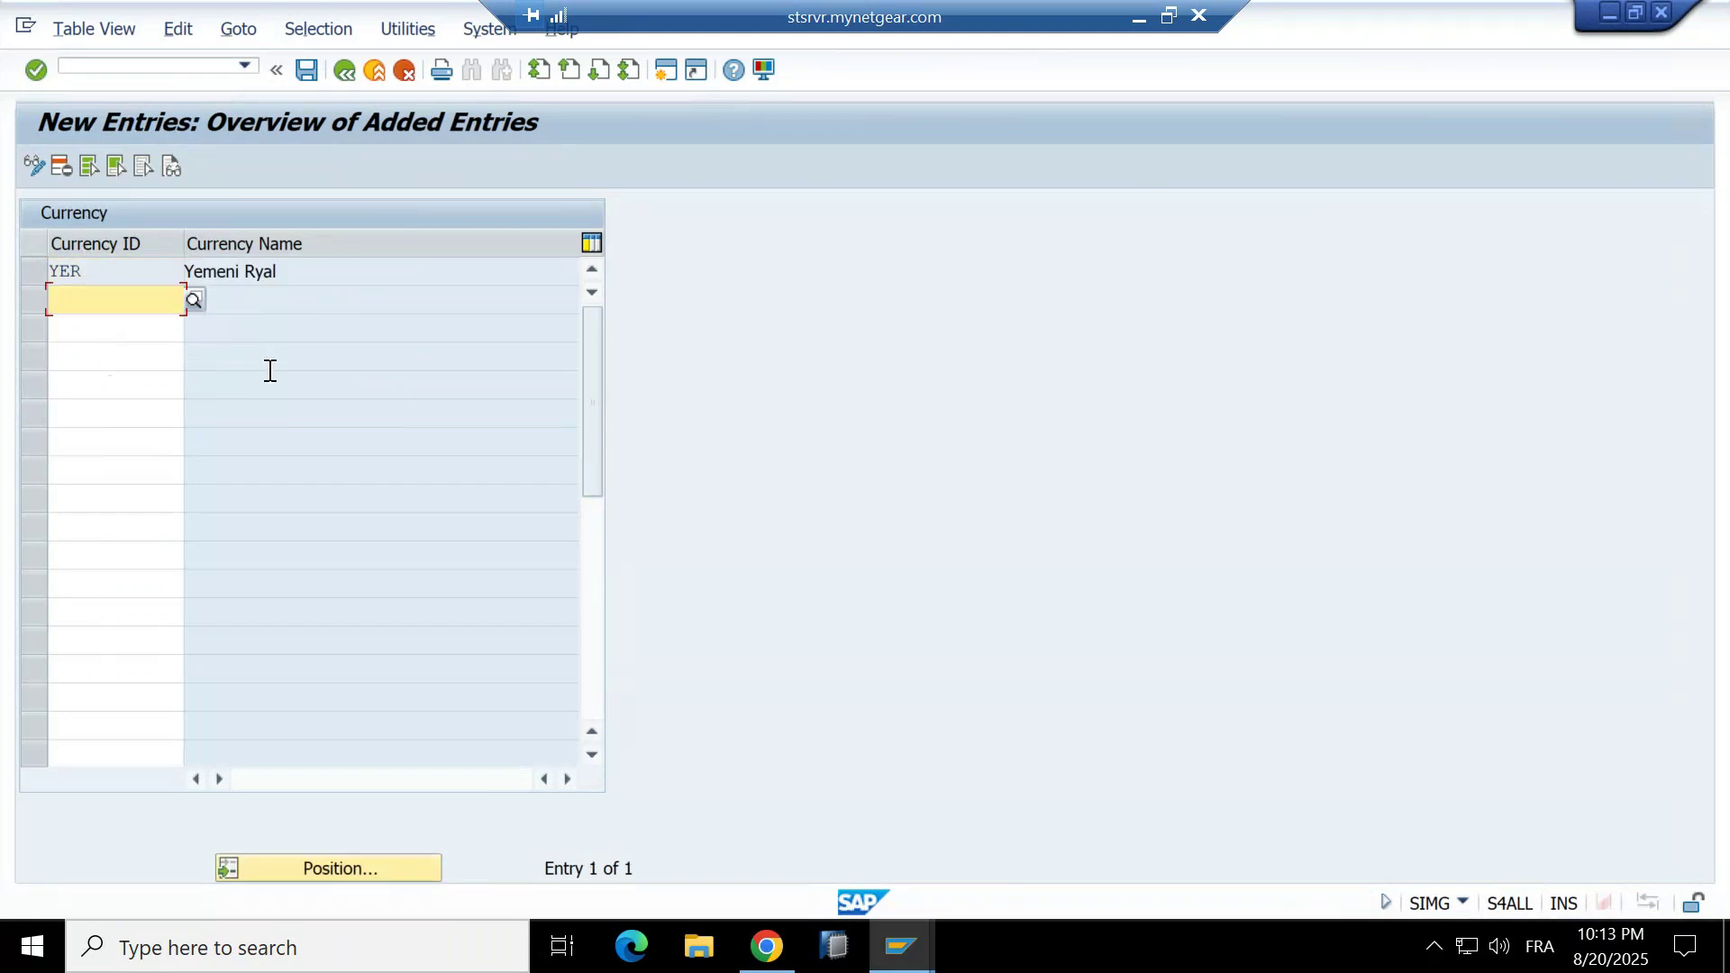
Save the currency changes to the customizing request and go back to the guide tree.
click(344, 70)
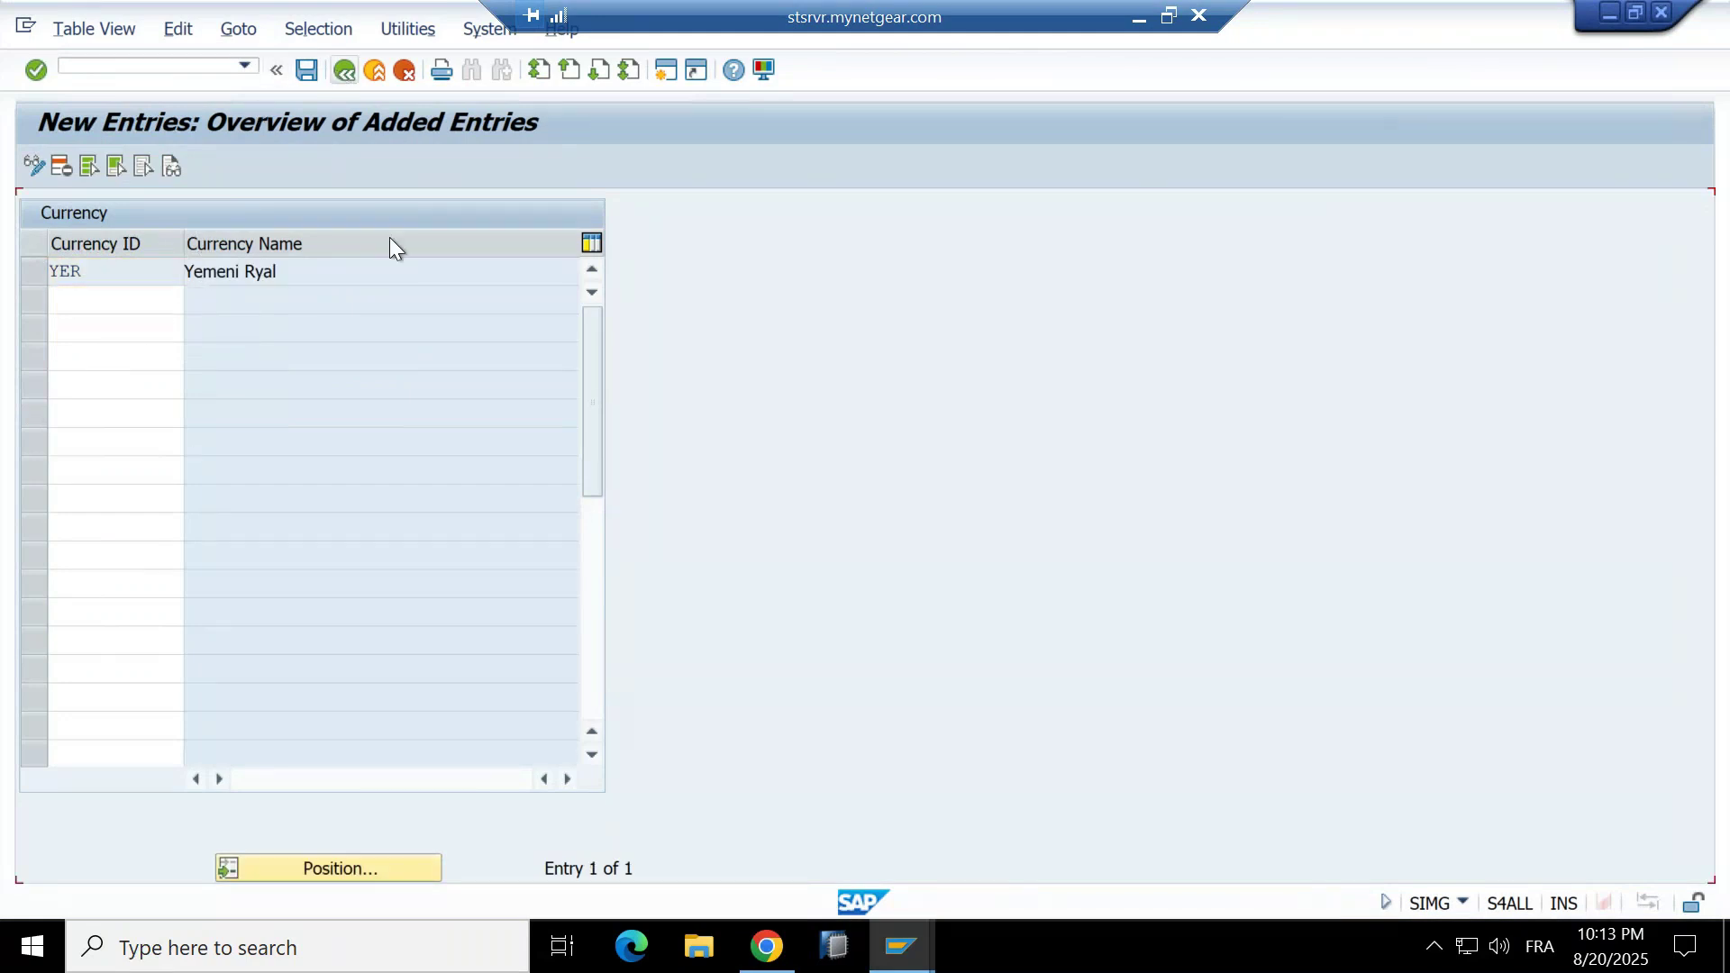
click(343, 70)
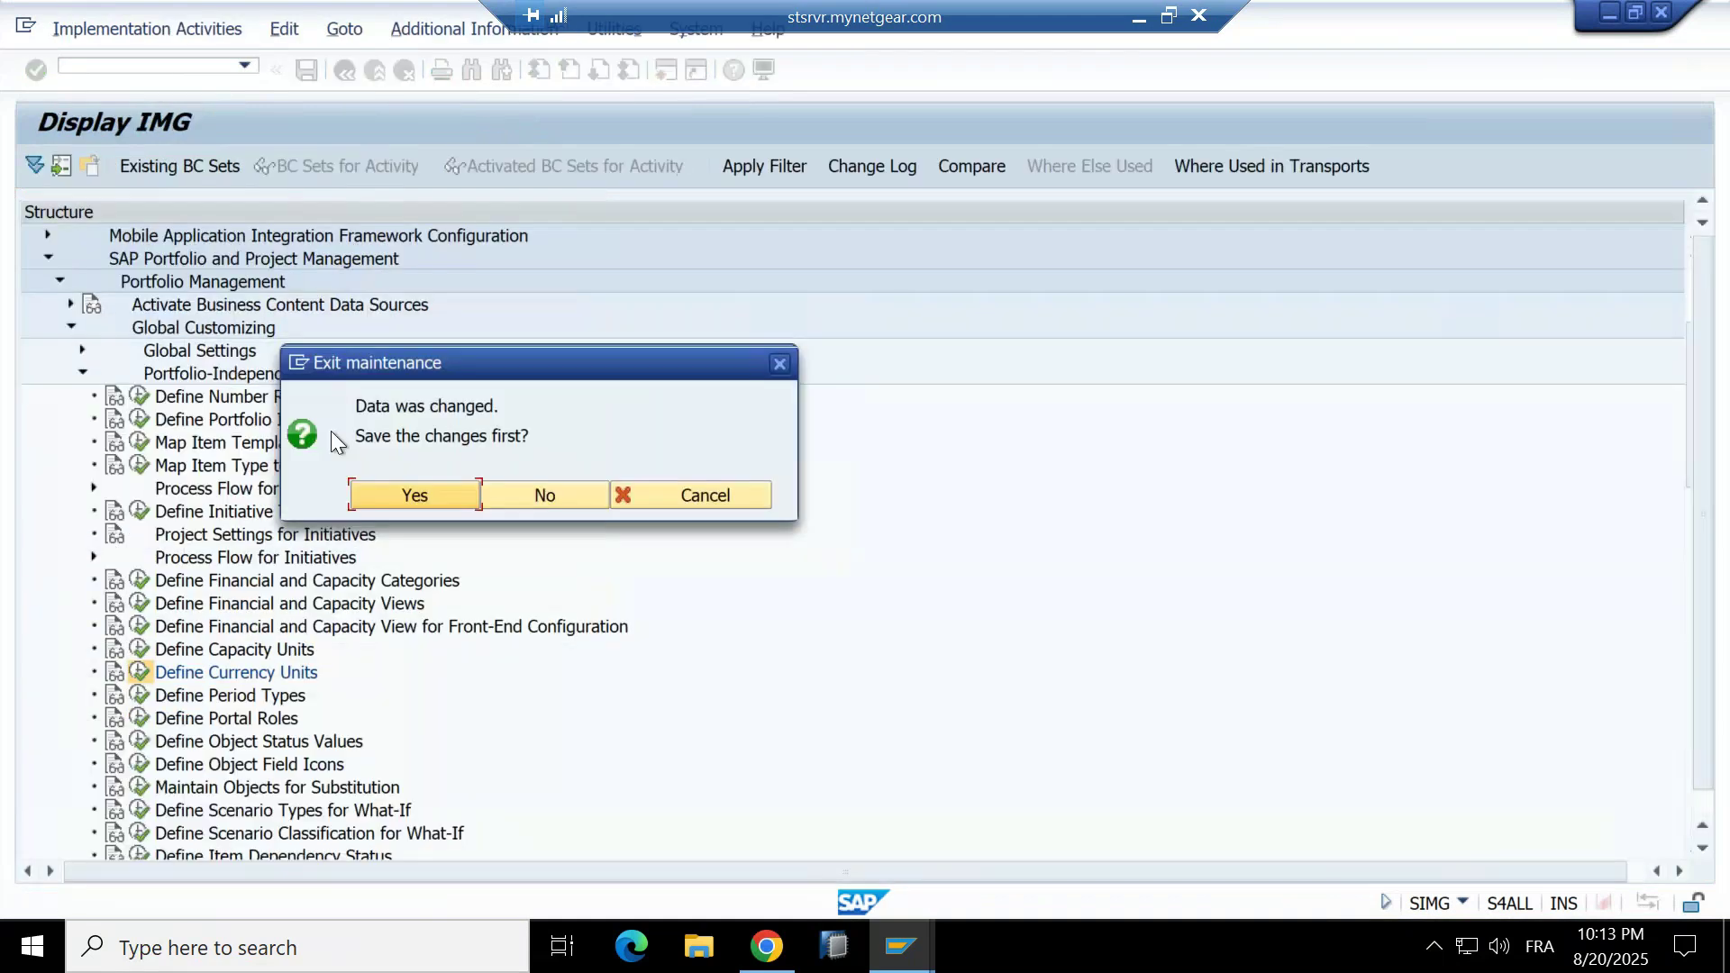
click(434, 493)
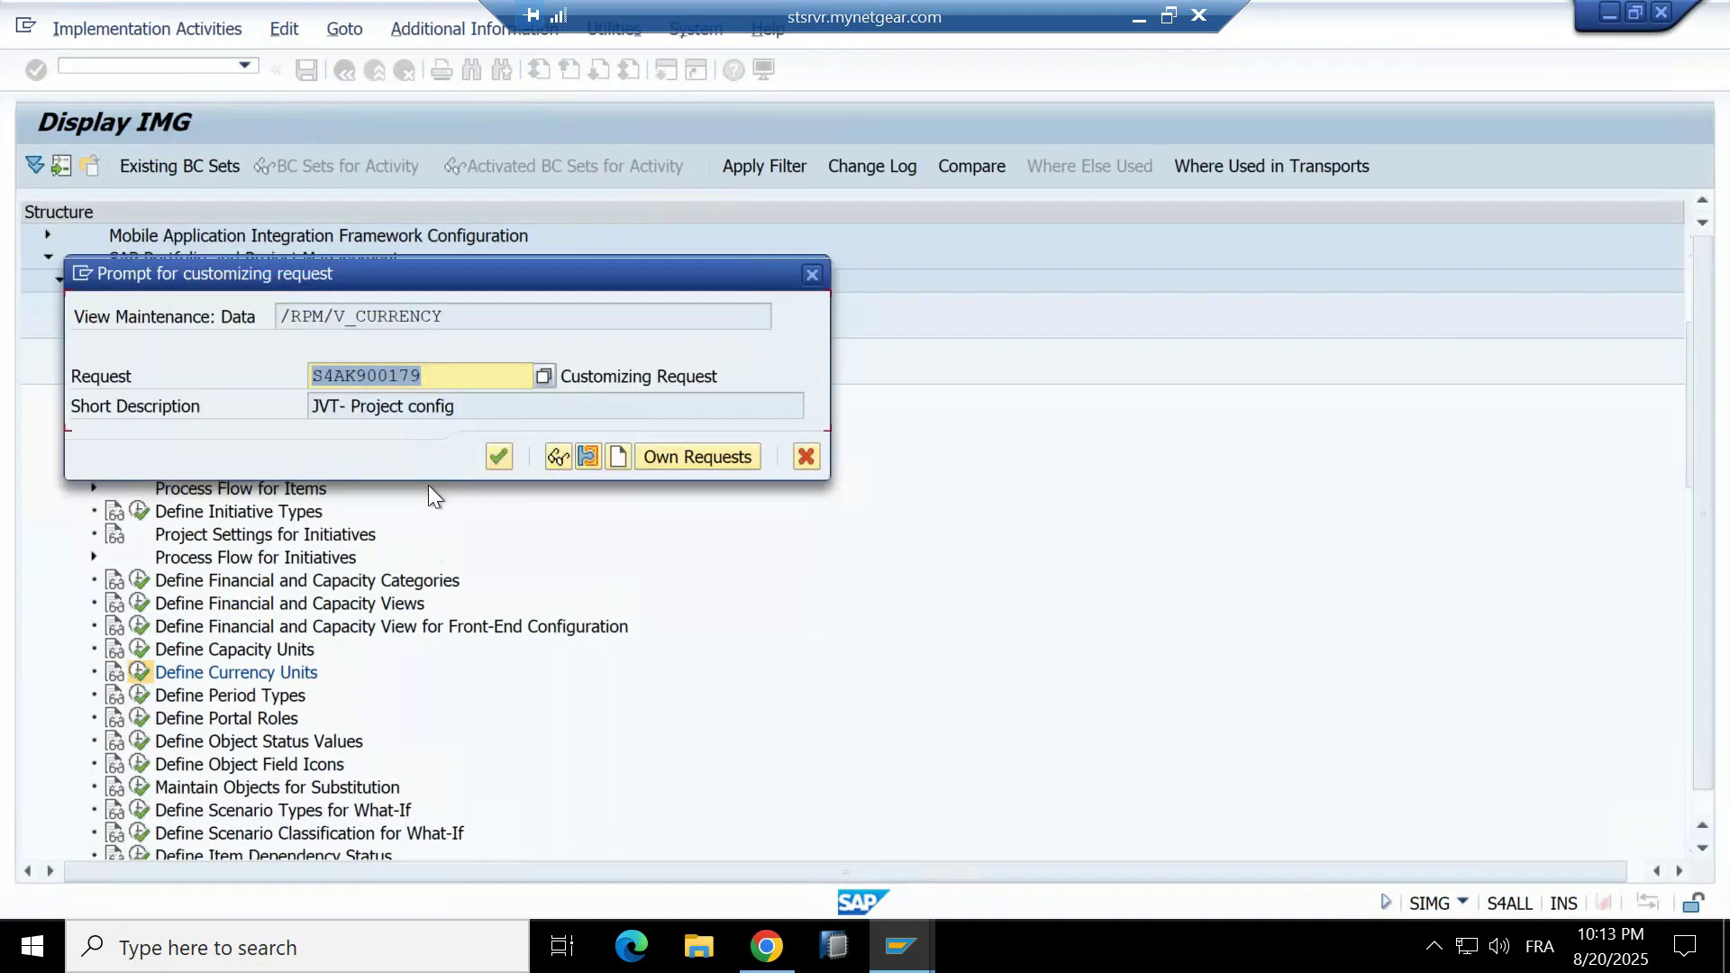
key(Return)
scroll(357, 716, down, 1)
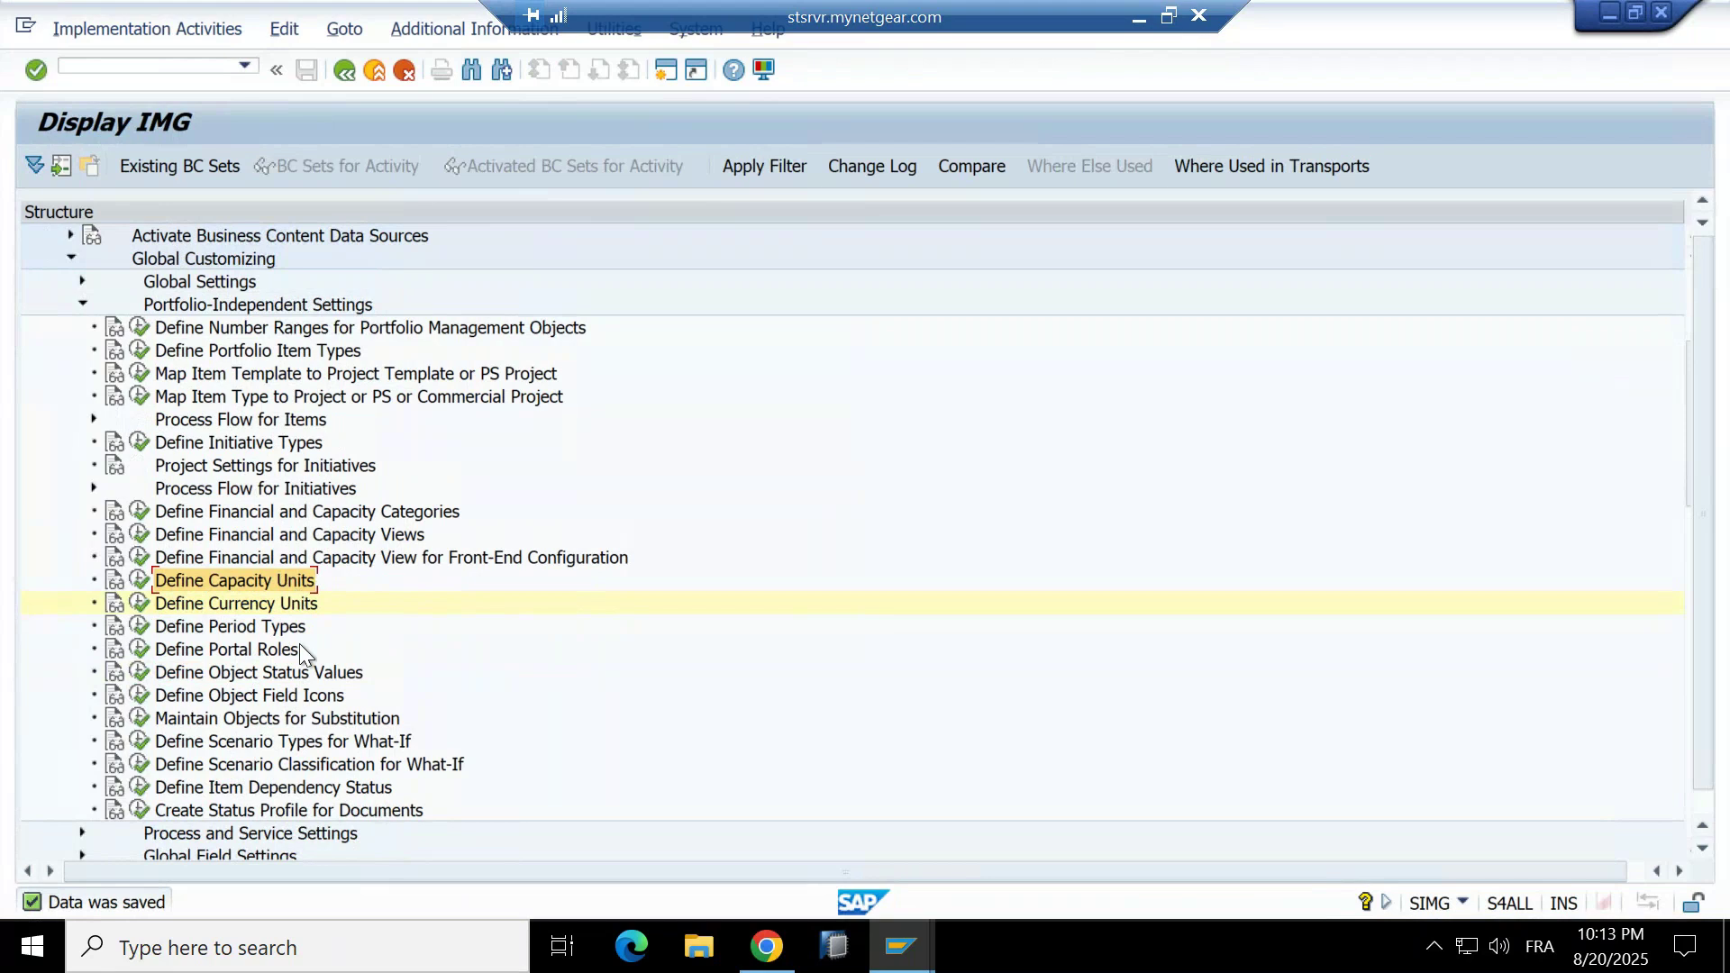
Open Define Period Types and review the entries, e.g. Monthly factor 1 and Annually 12.
click(139, 628)
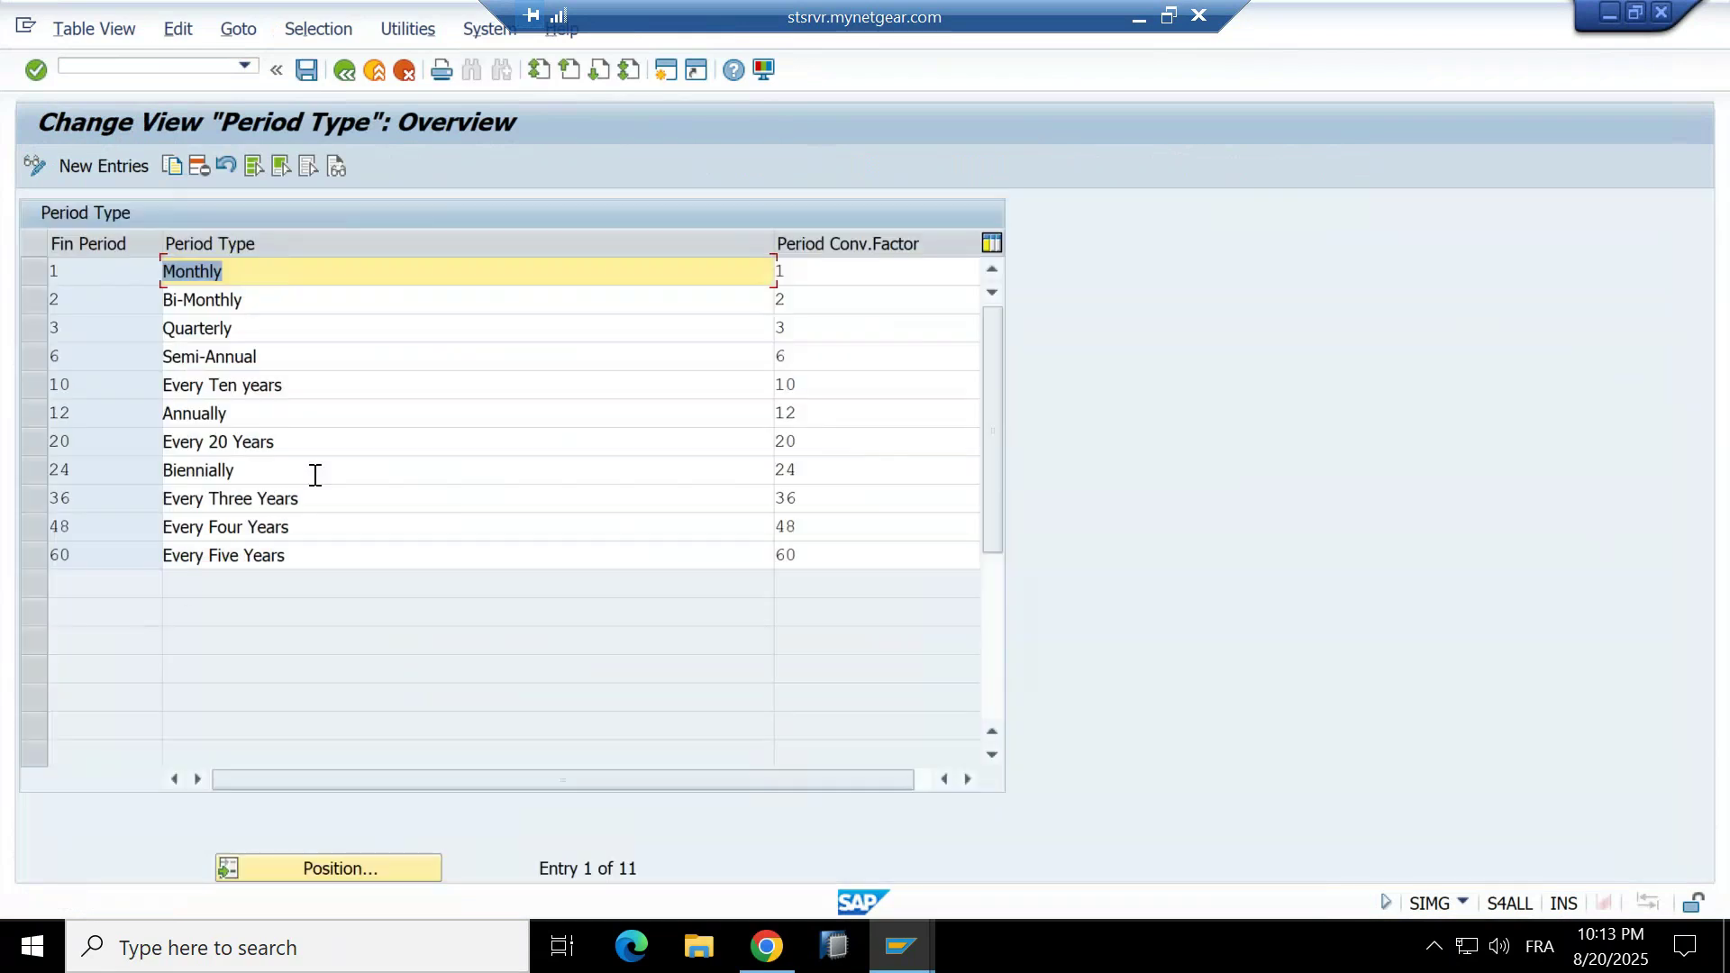
click(259, 288)
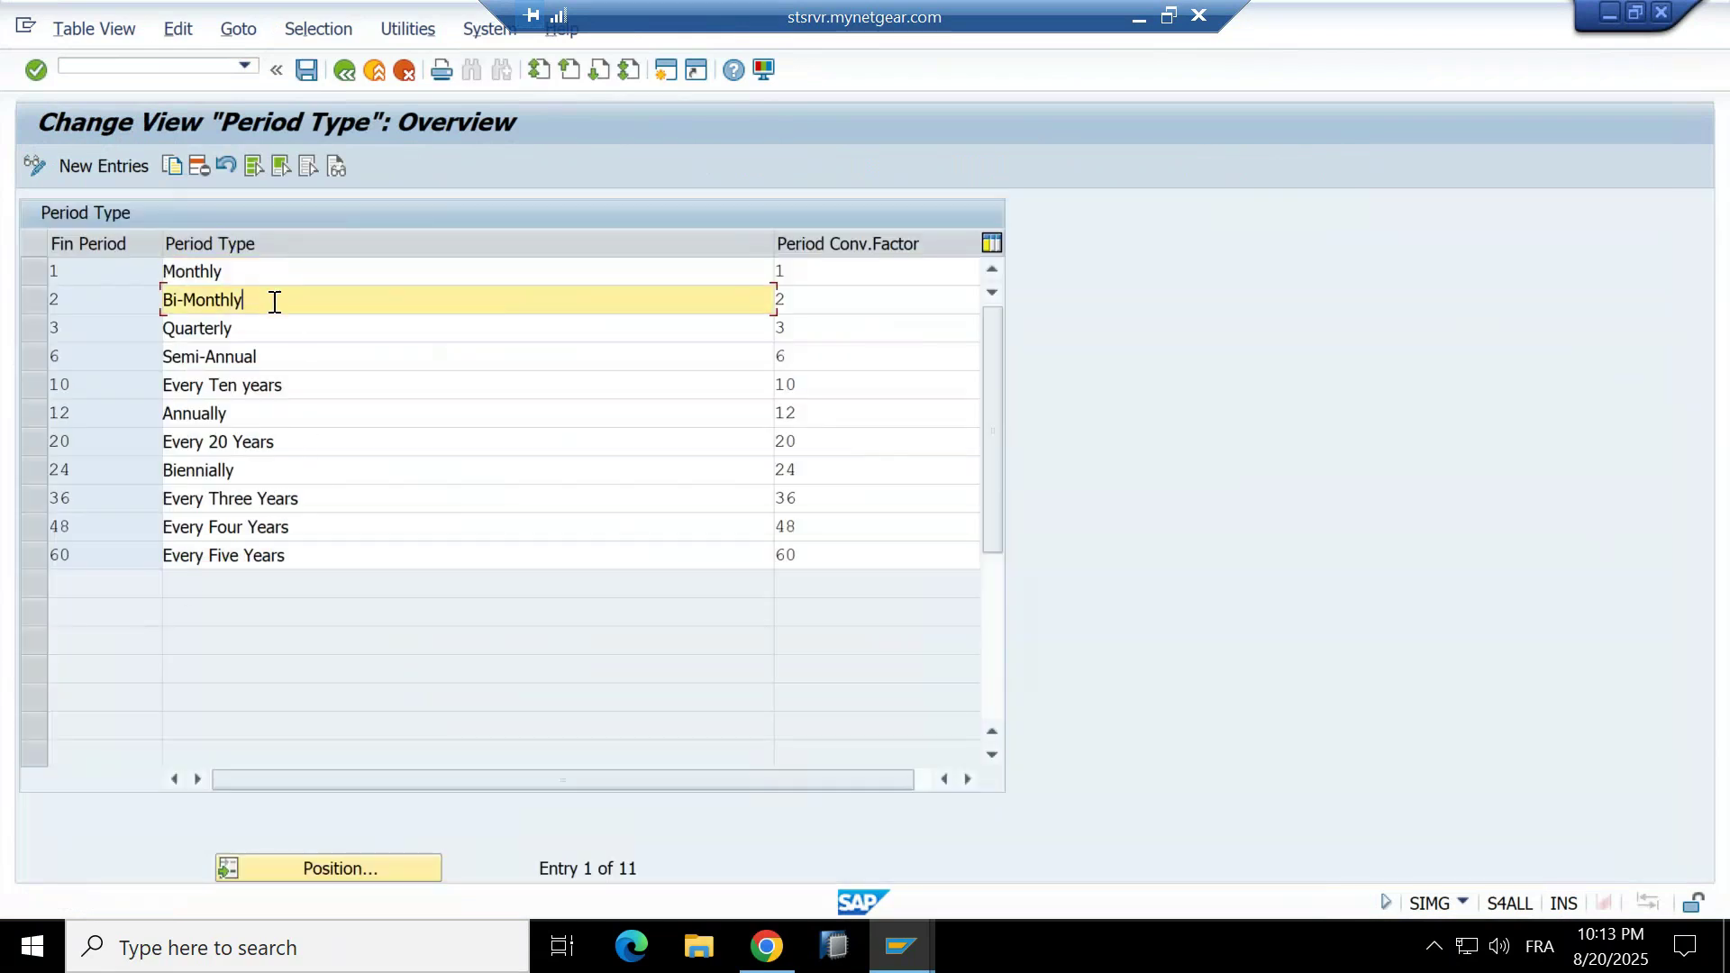
click(281, 328)
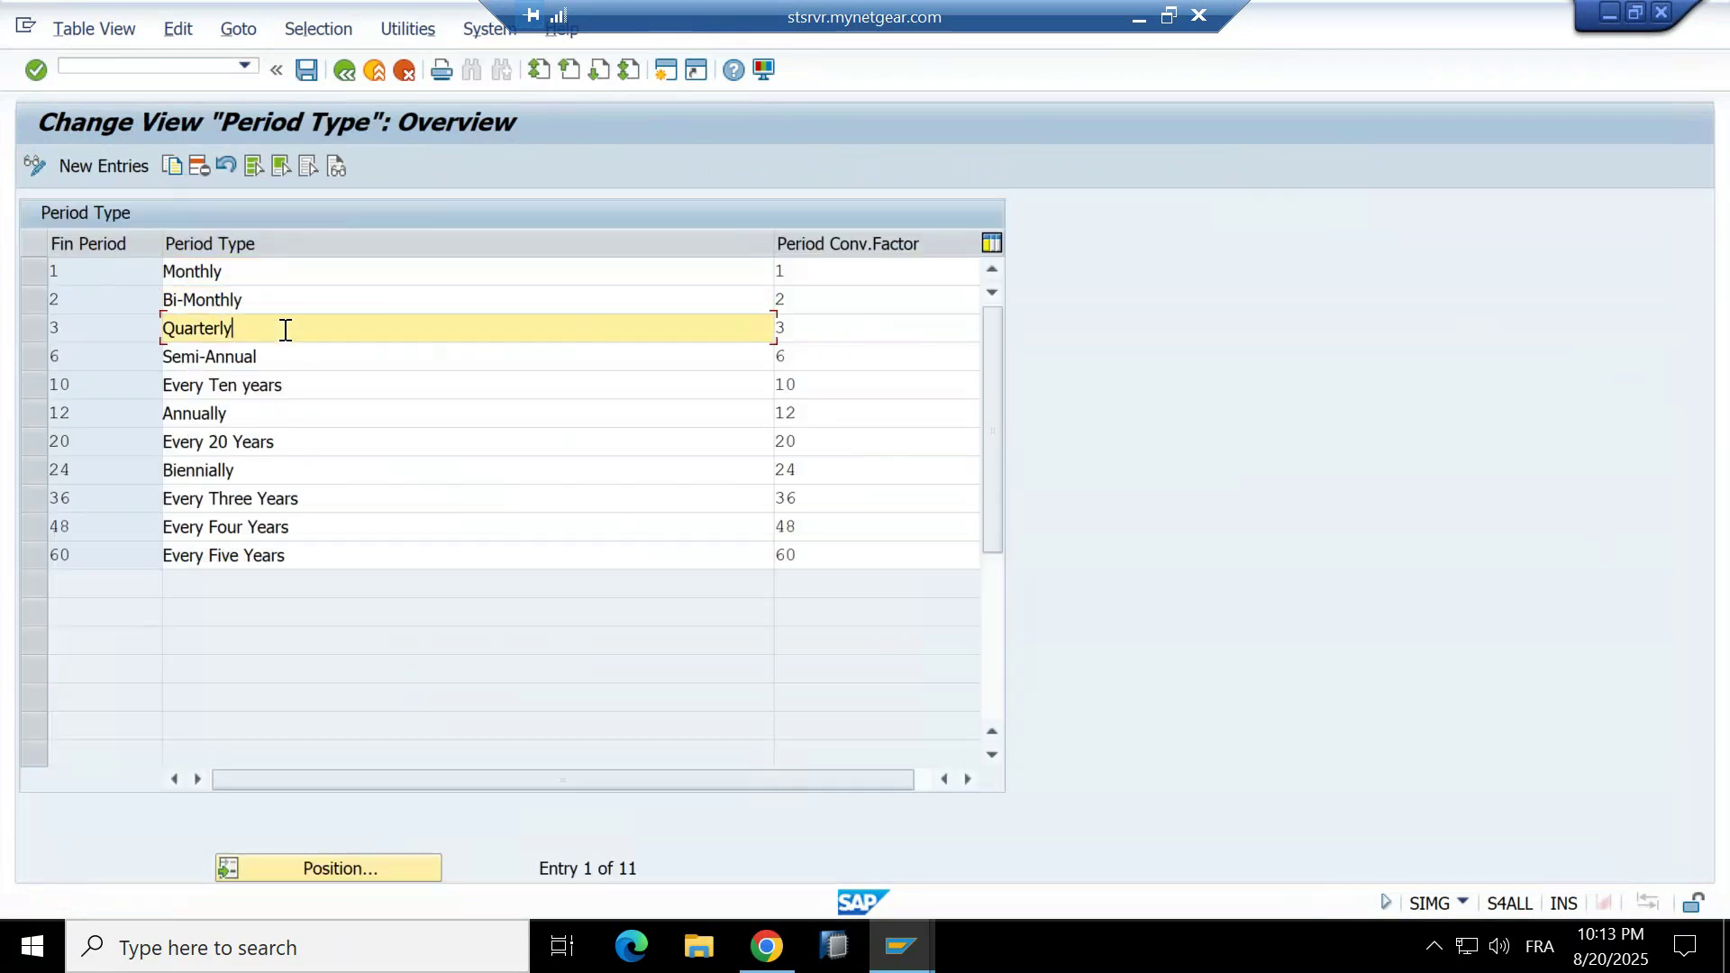
click(247, 270)
click(800, 270)
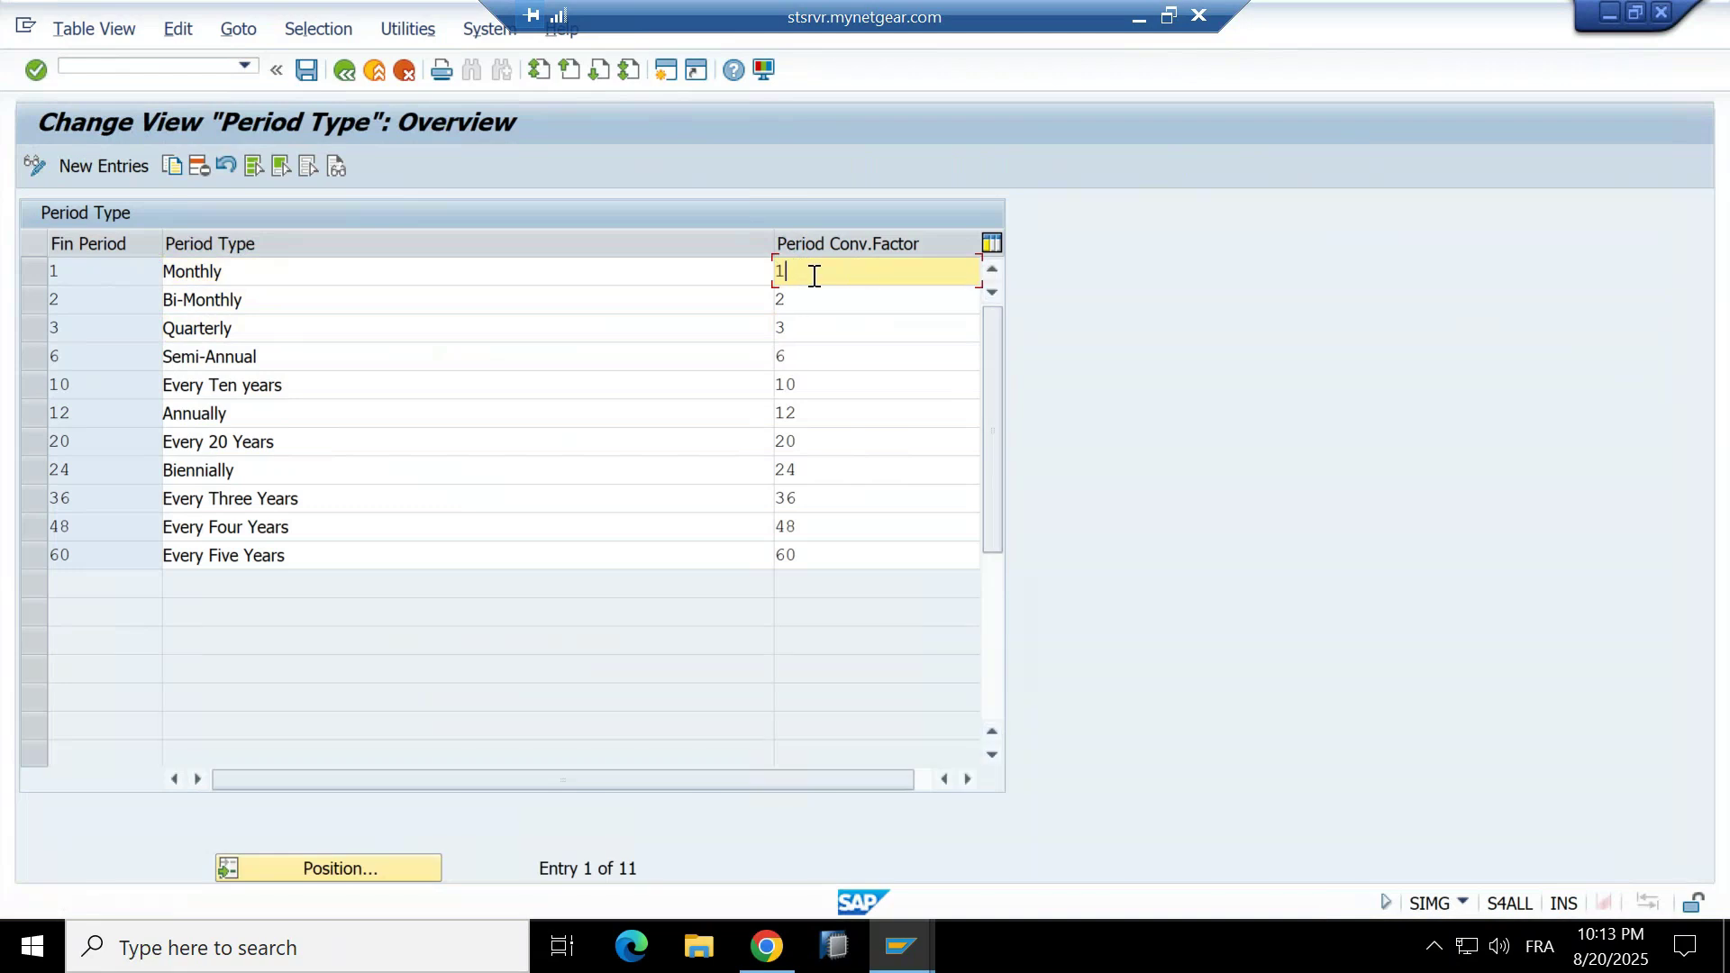
click(801, 414)
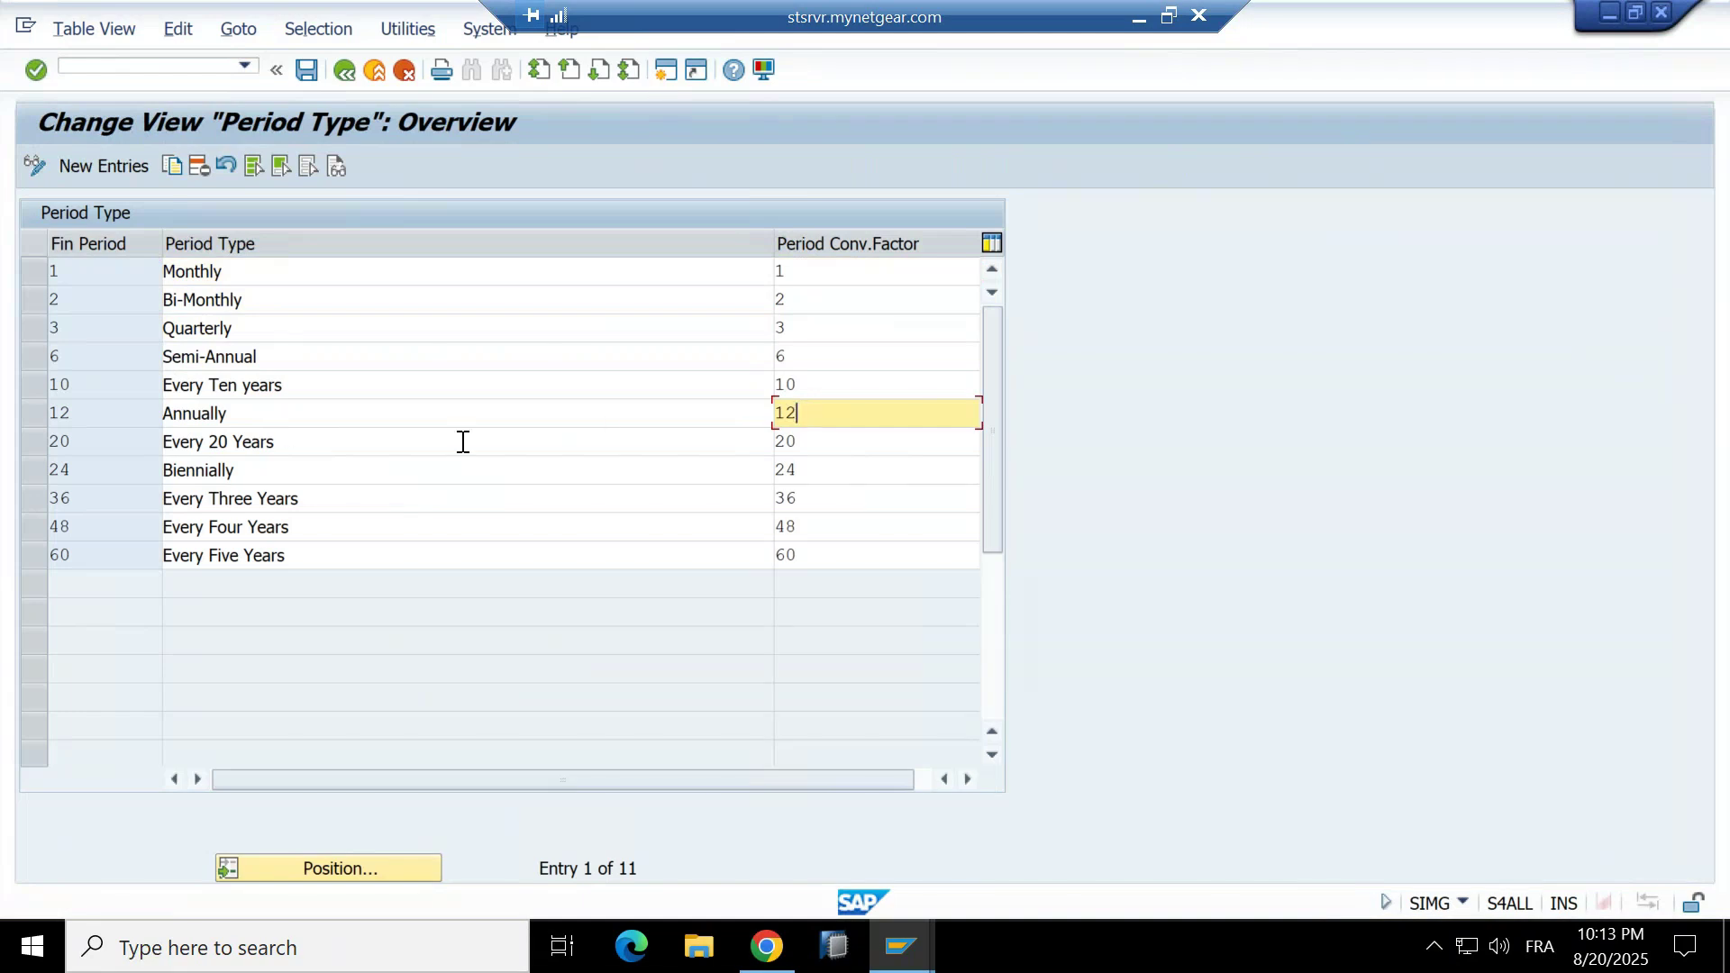
drag(289, 441, 129, 446)
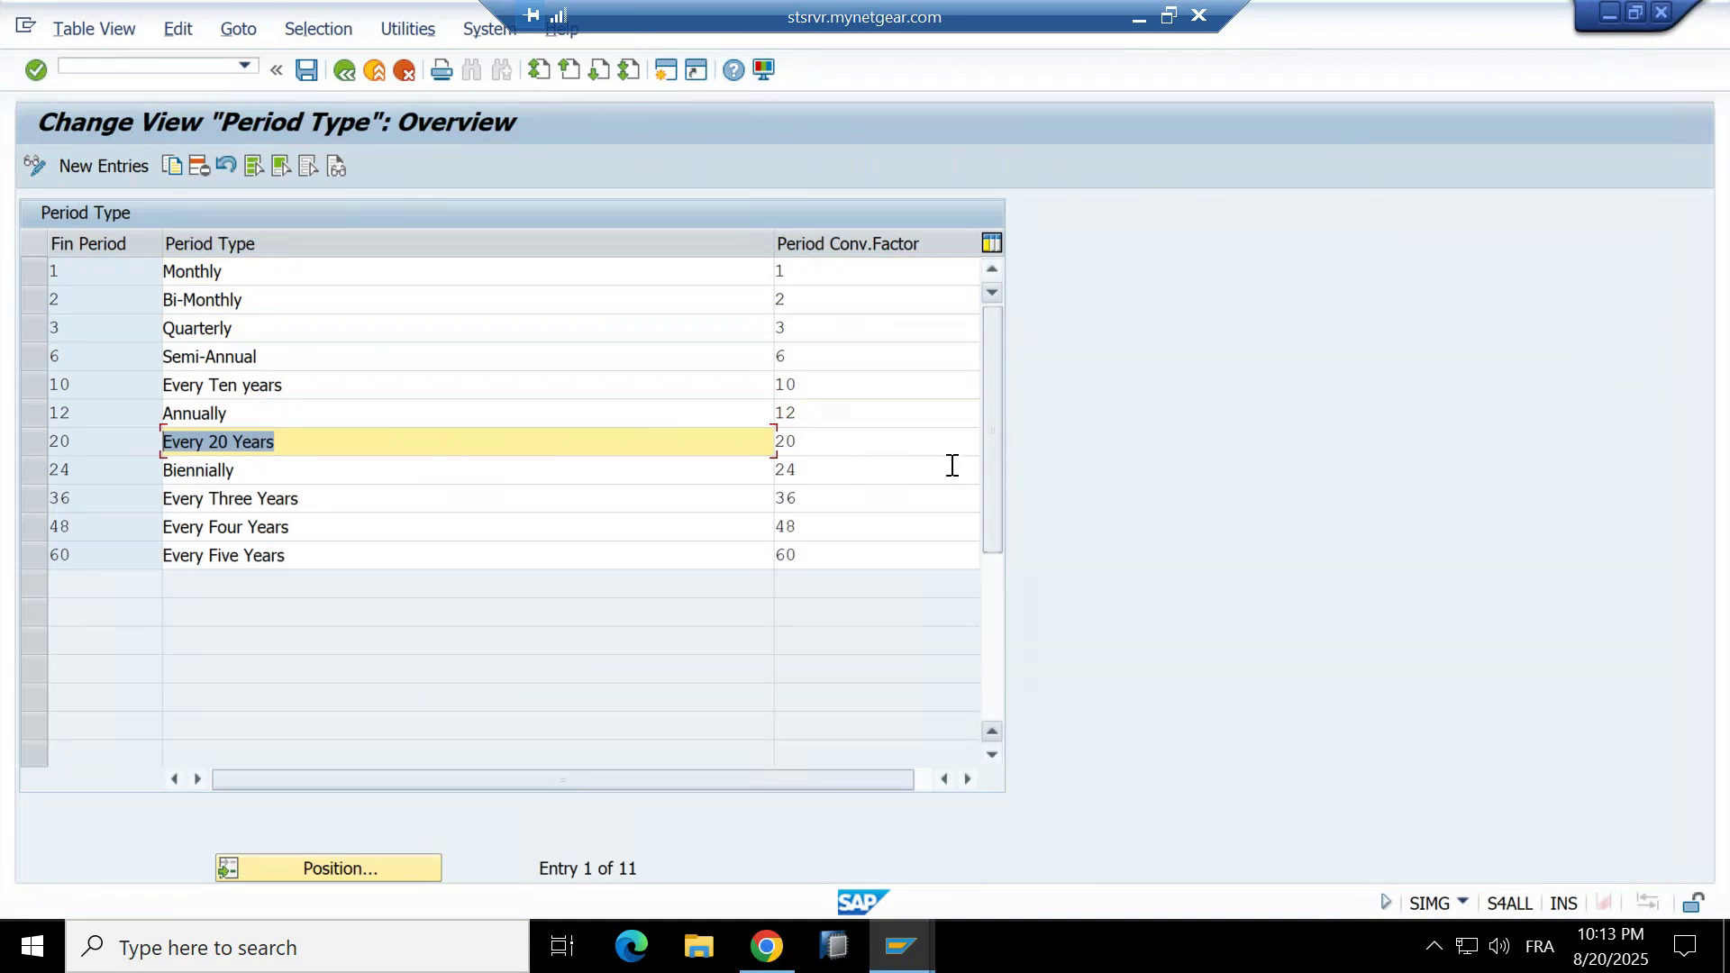
Change the Every 20 Years conversion factor from 20 to 24.
click(846, 441)
key(BackSpace)
key(BackSpace)
text(24)
key(Return)
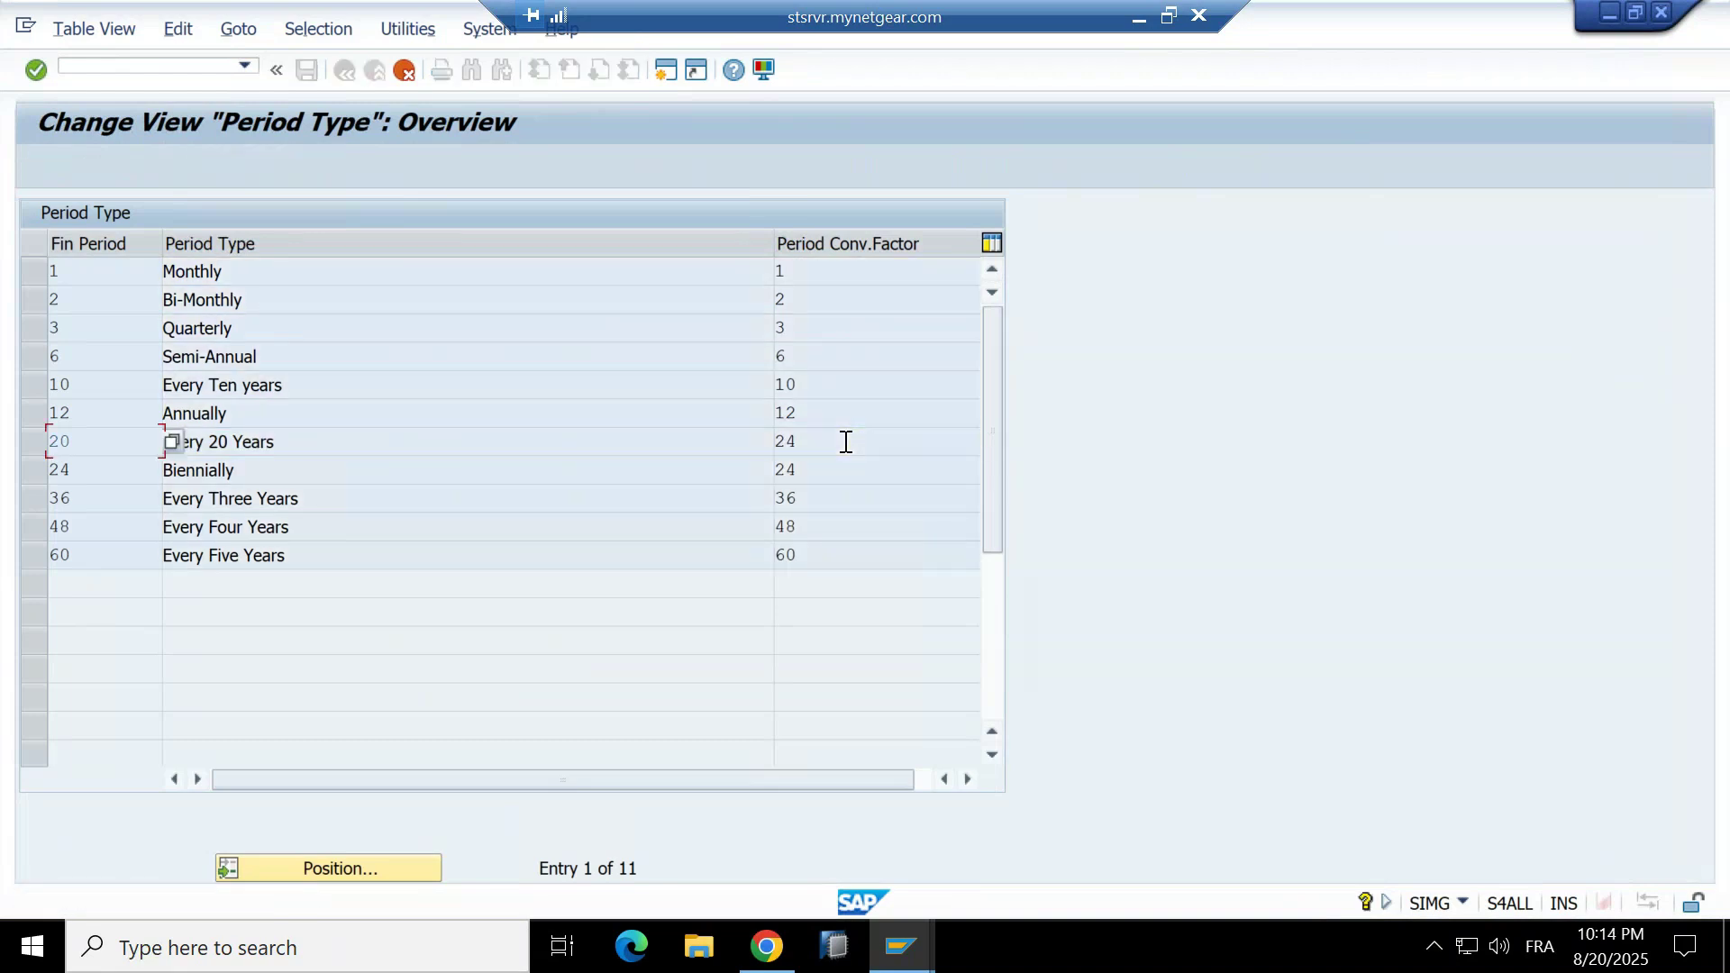
key(Return)
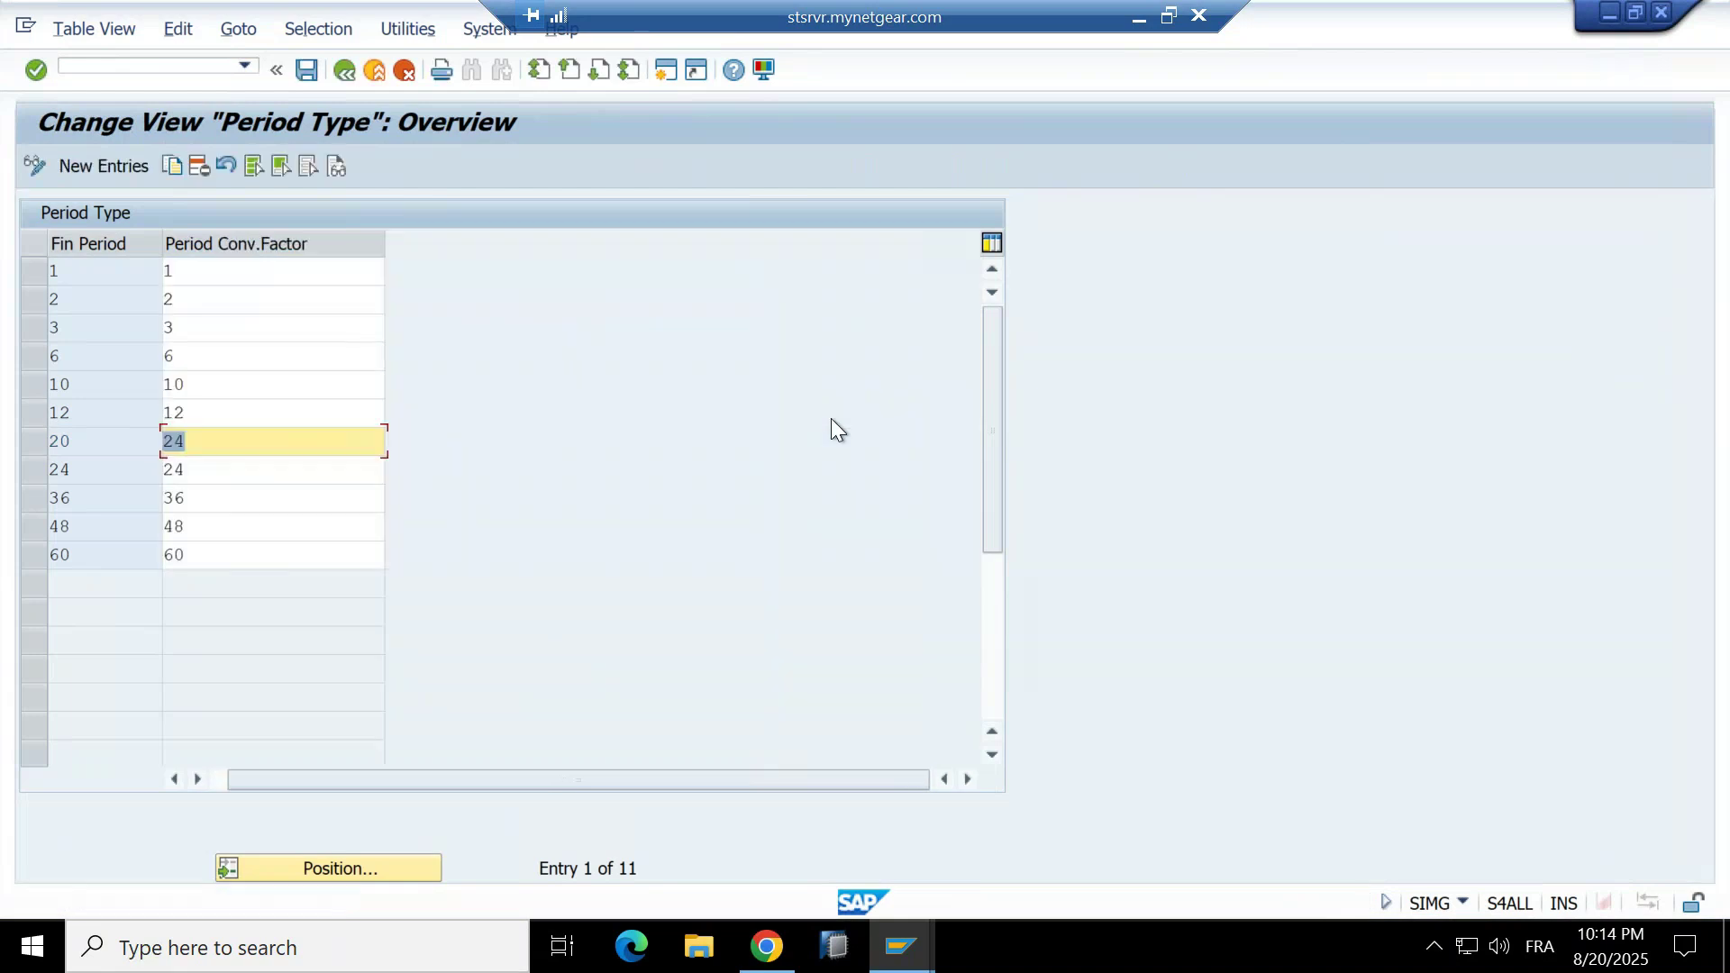
click(237, 430)
drag(487, 781, 168, 761)
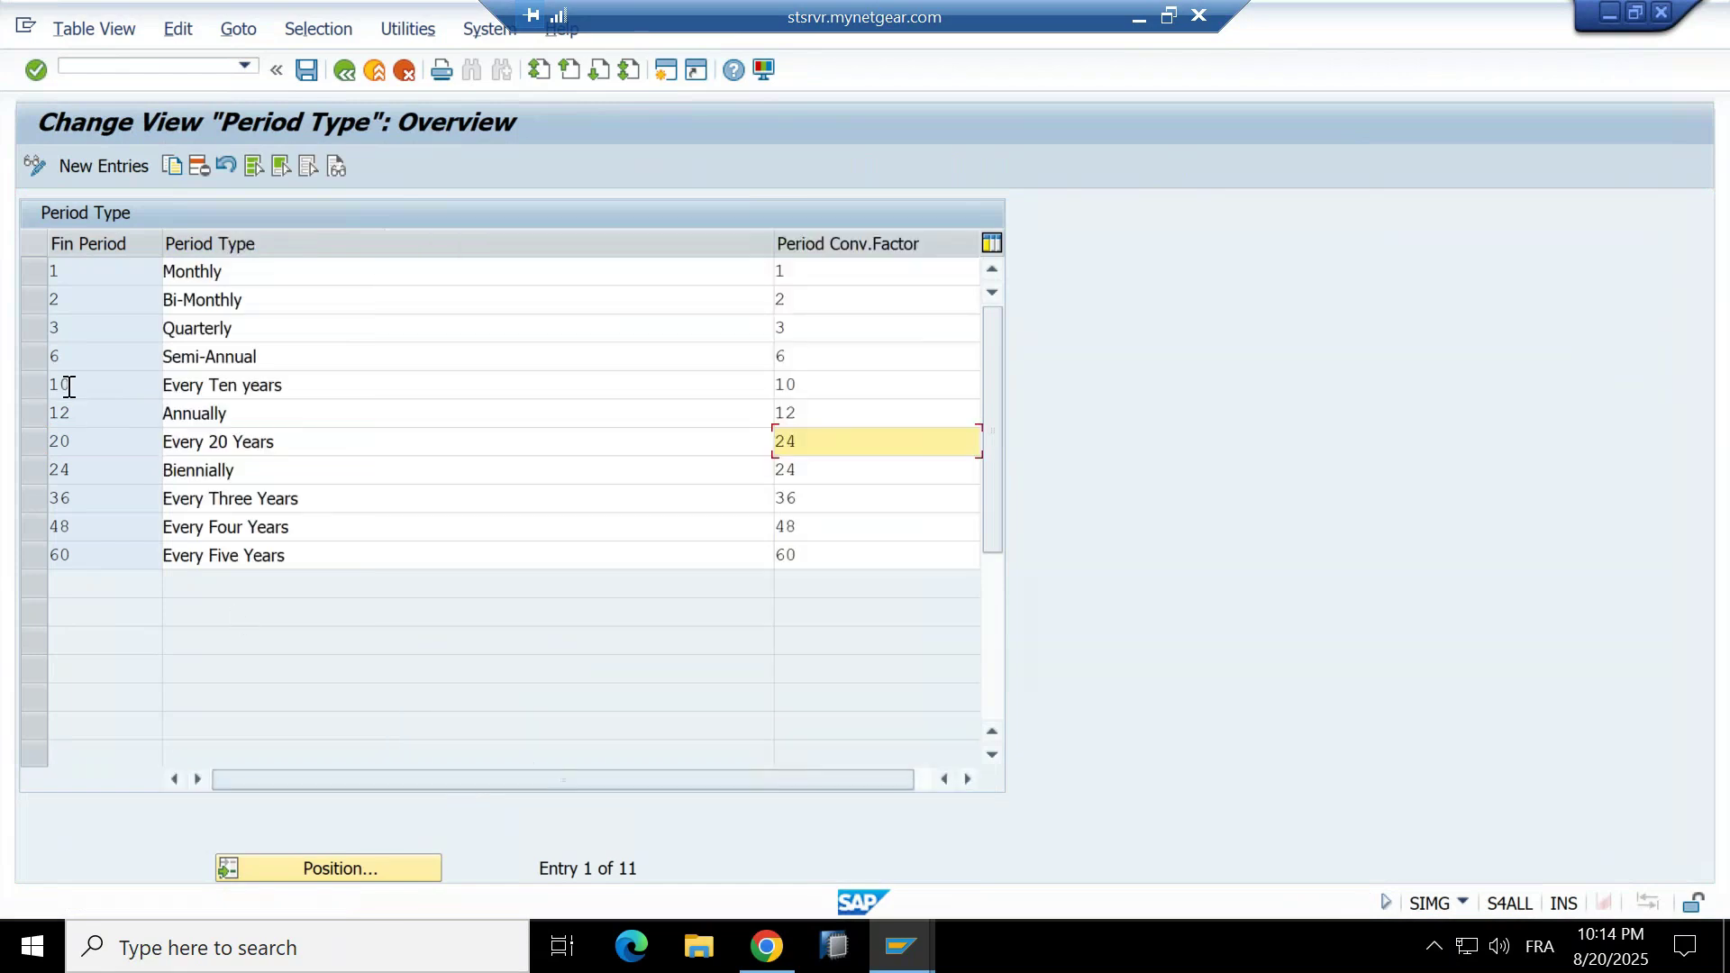
Change the Every Ten years factor from 10 to 12 and check Every Four Years at 48.
click(809, 376)
key(BackSpace)
key(BackSpace)
text(12)
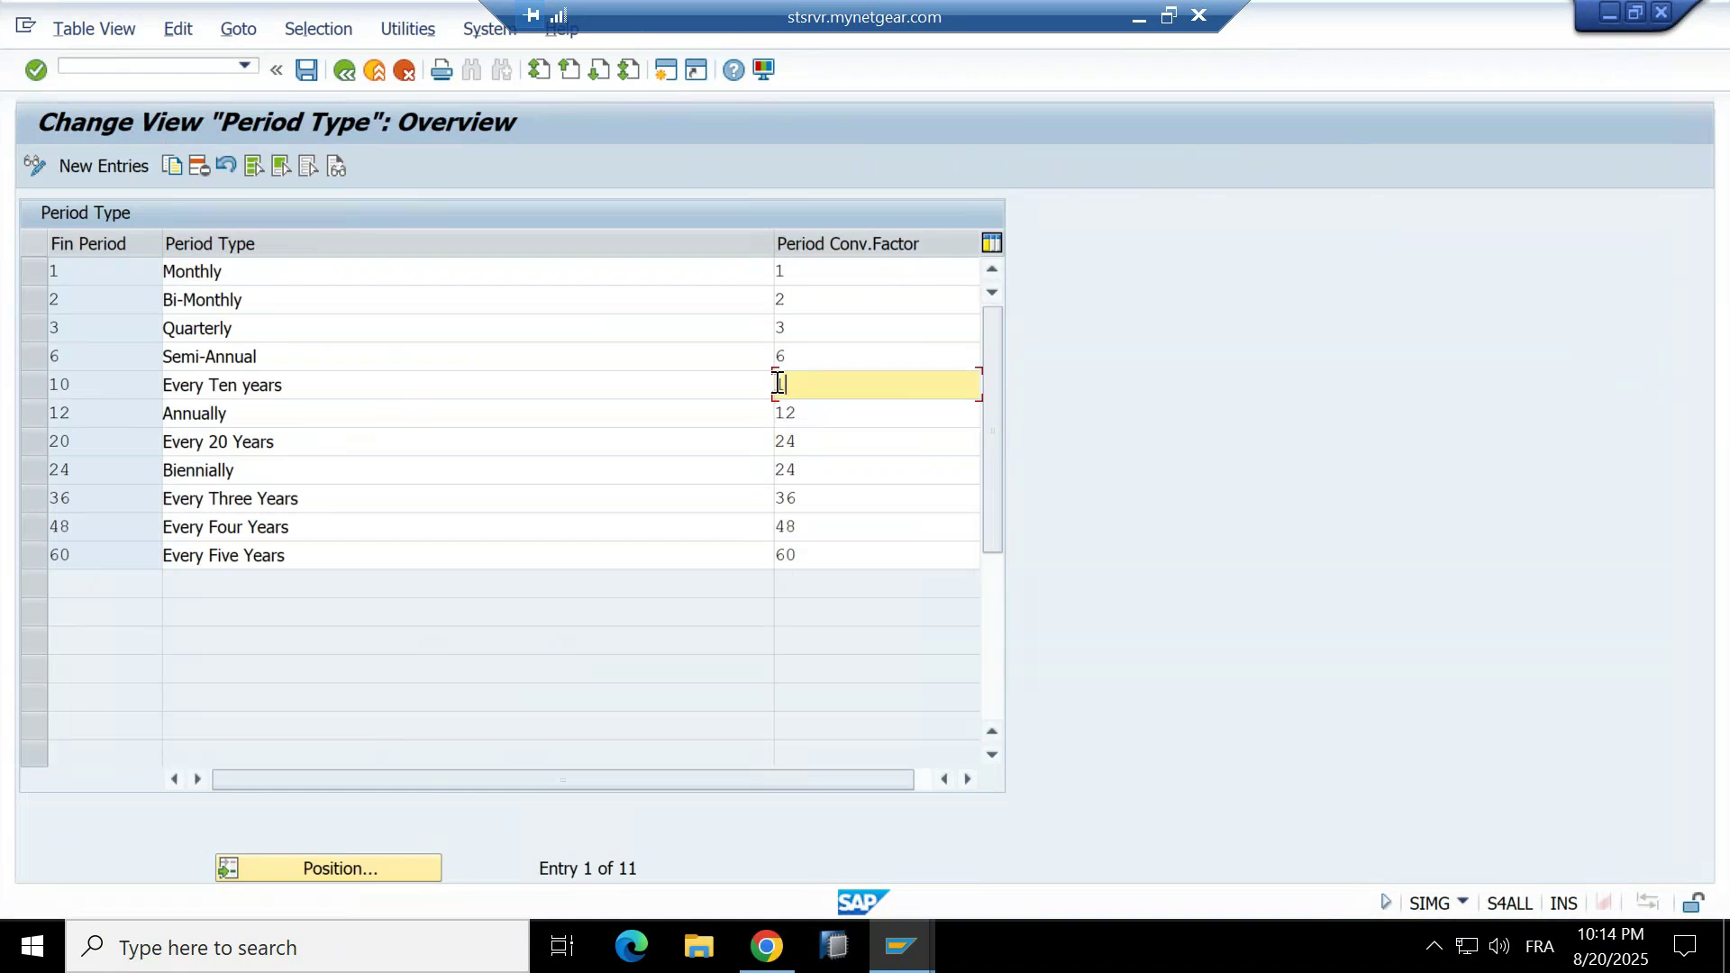
key(Return)
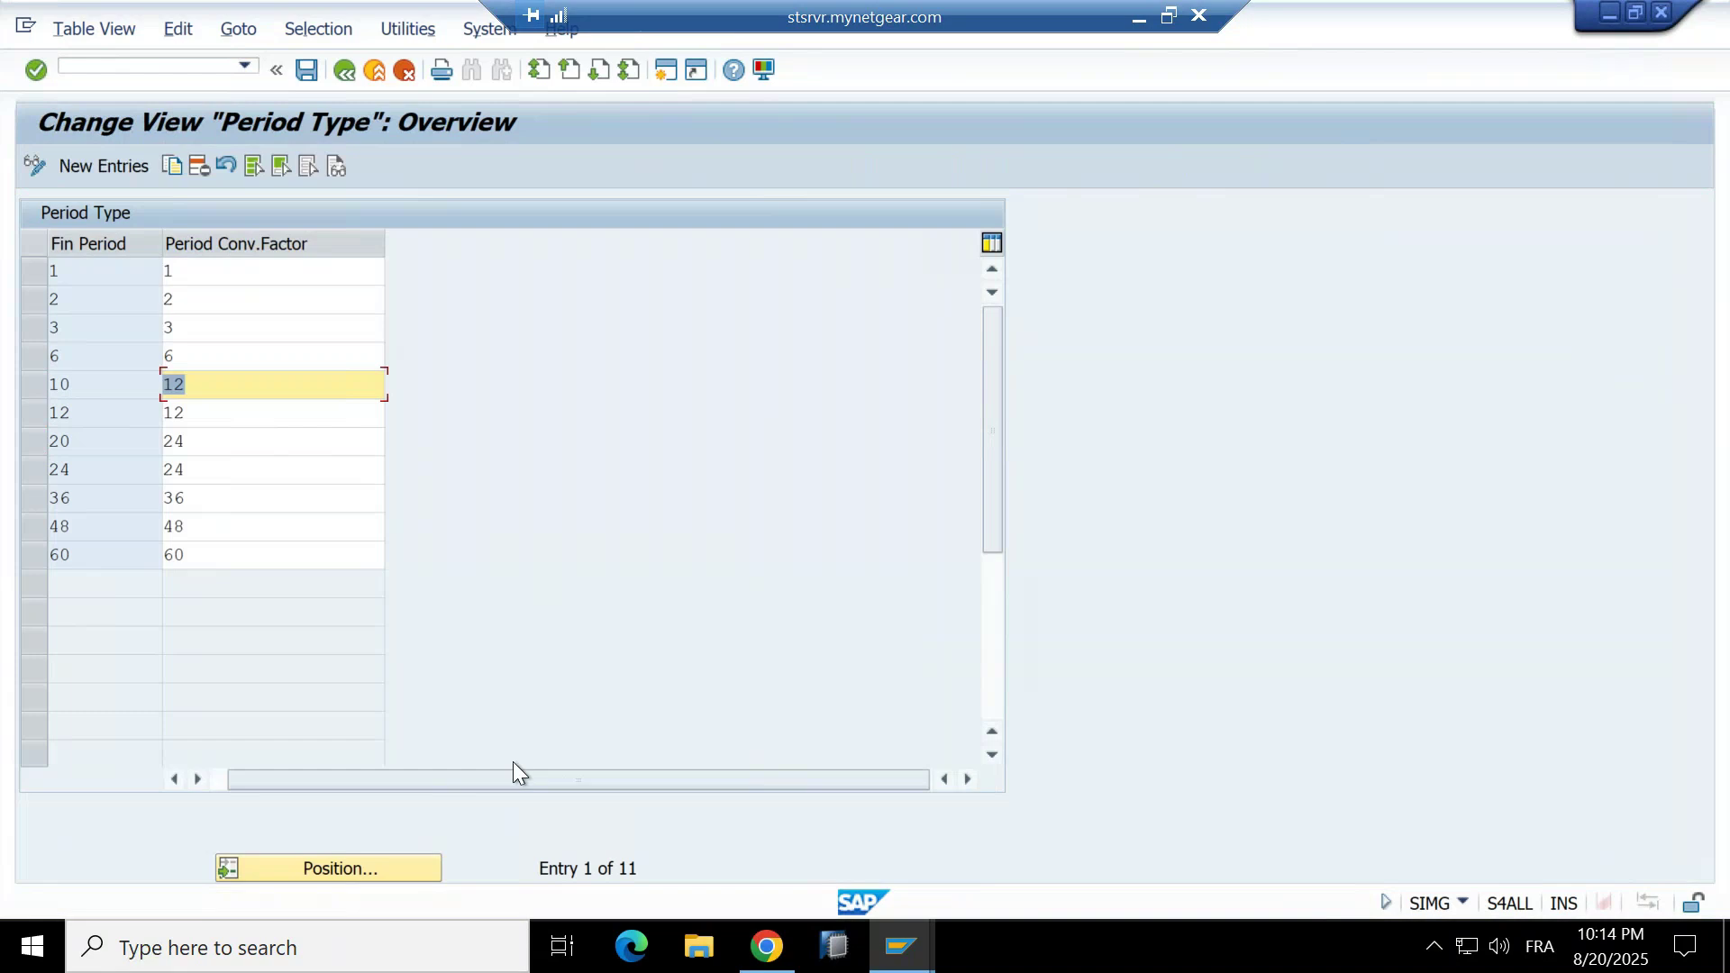
drag(514, 770, 226, 772)
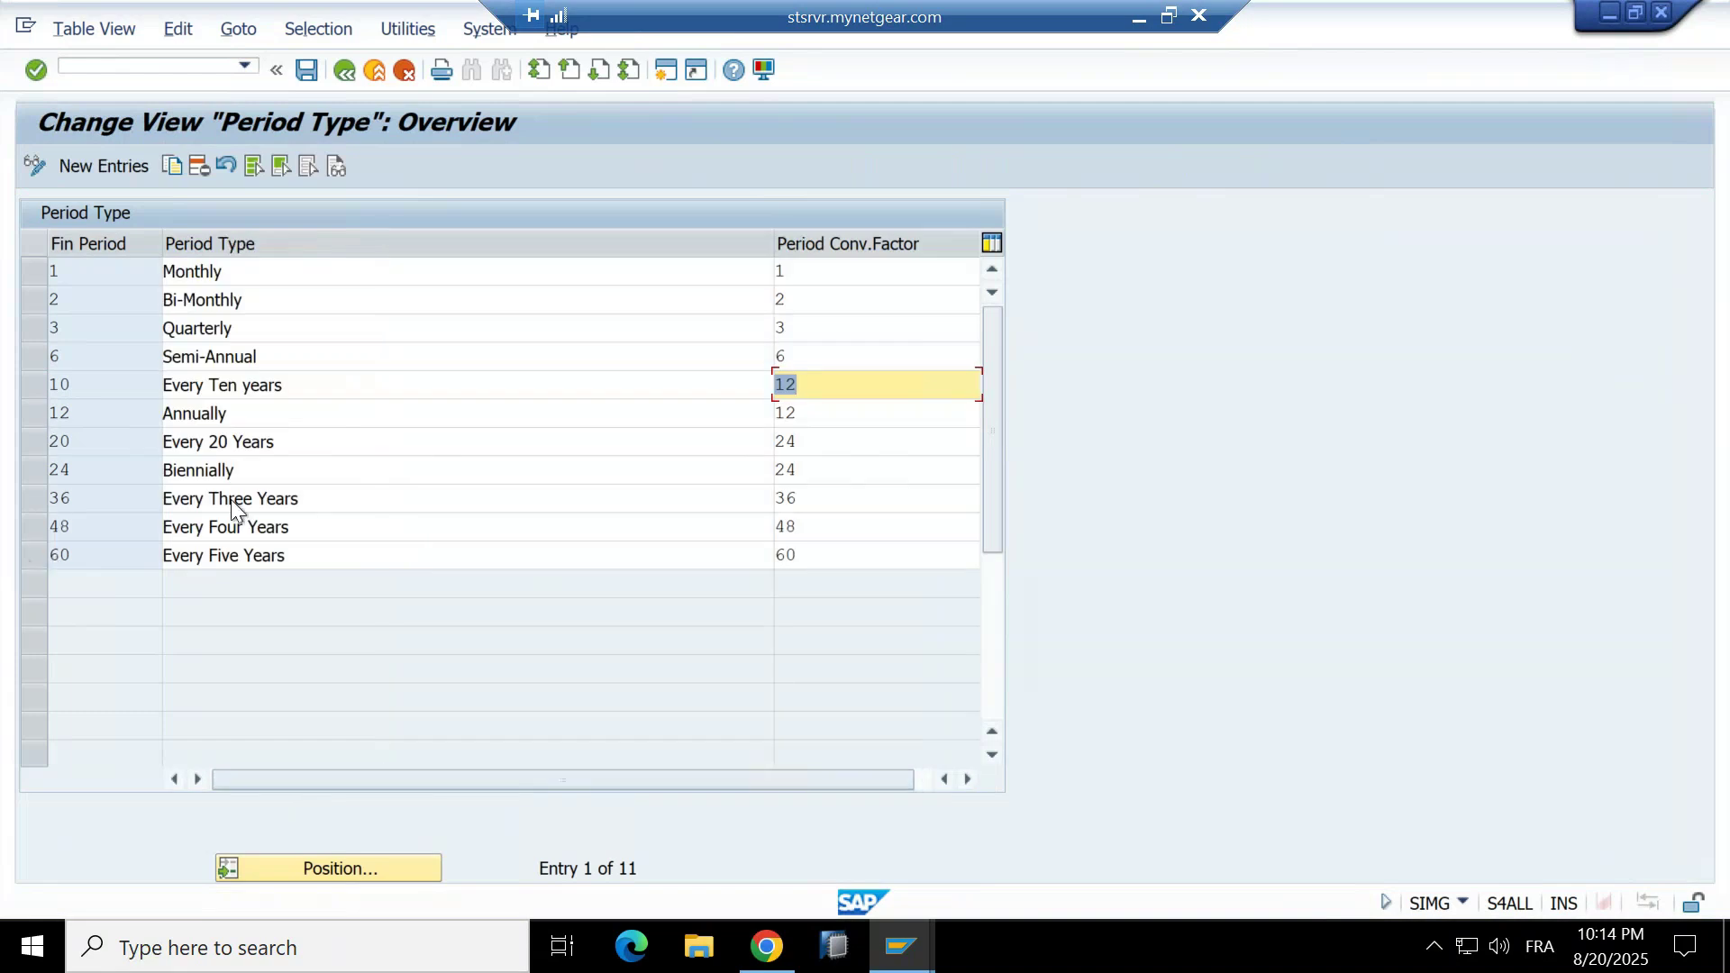
click(116, 557)
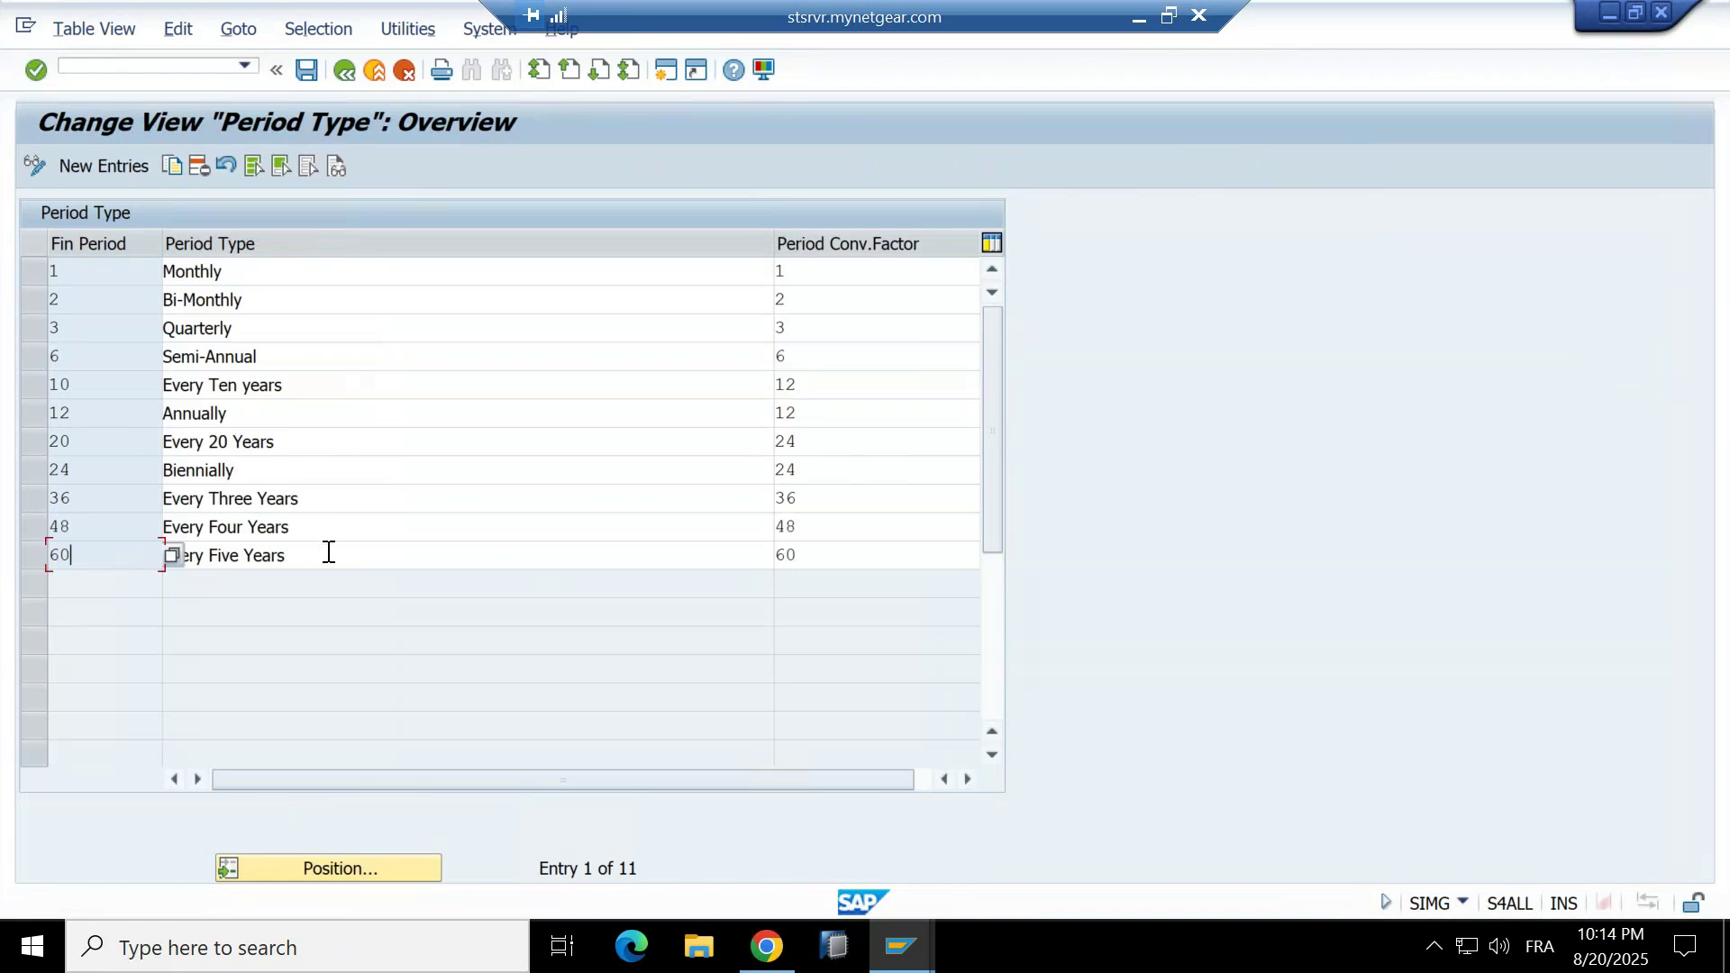
key(Tab)
key(Tab)
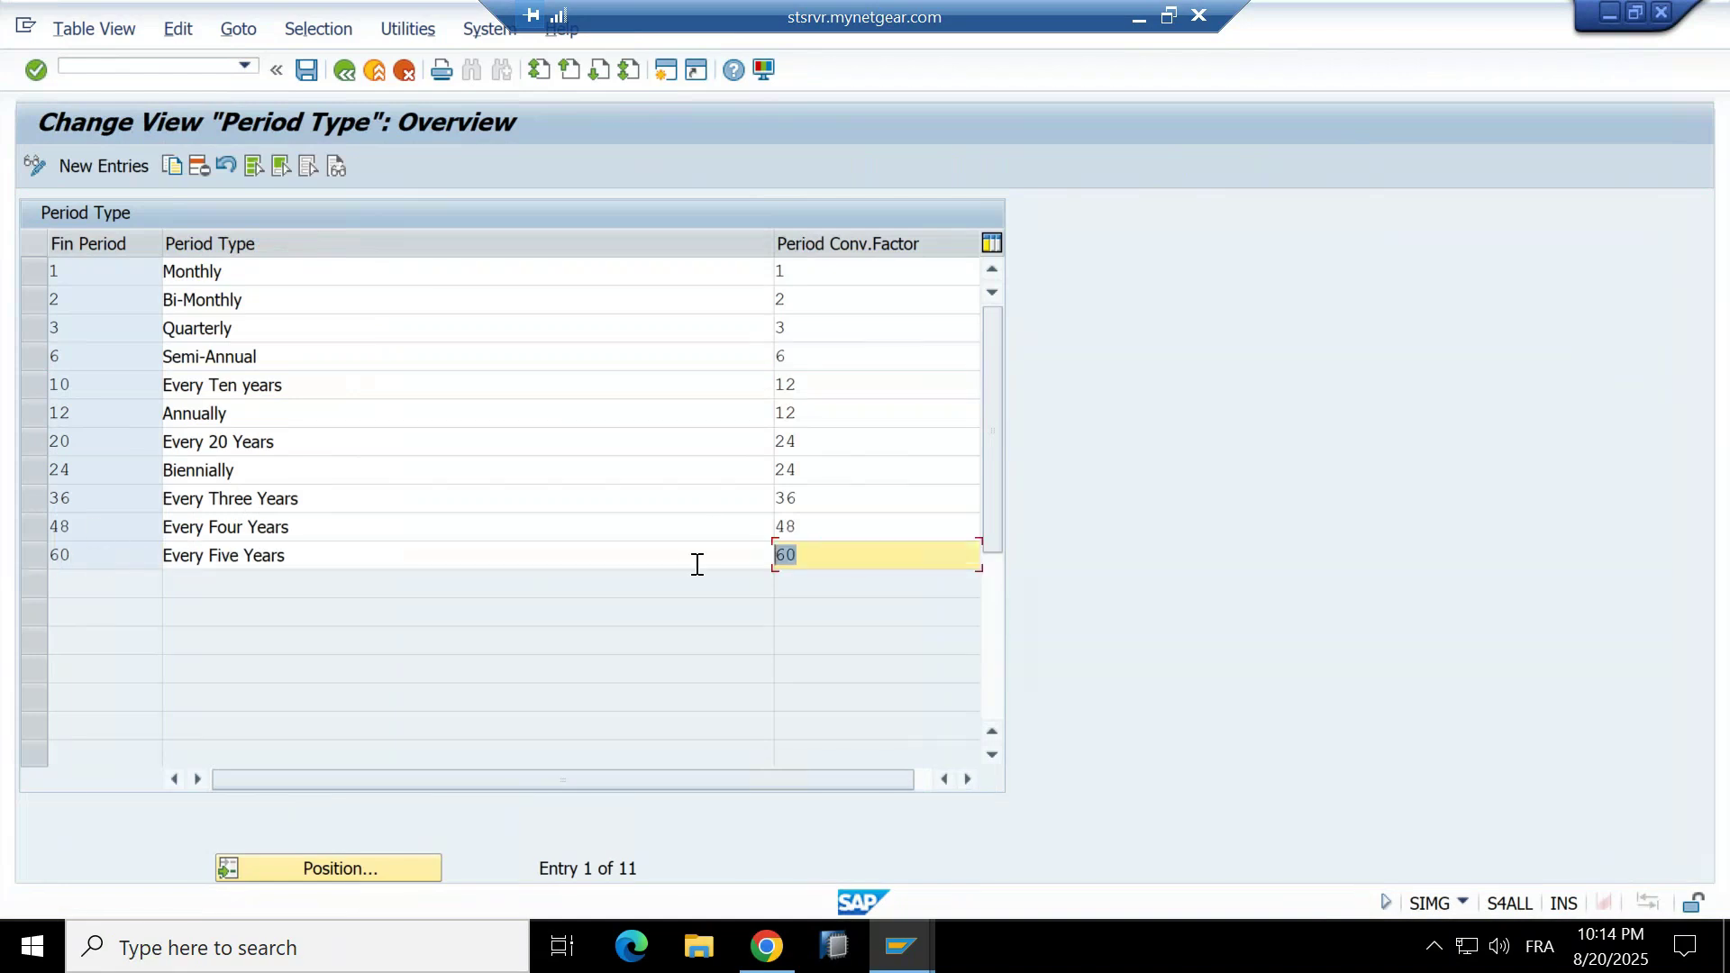
click(397, 522)
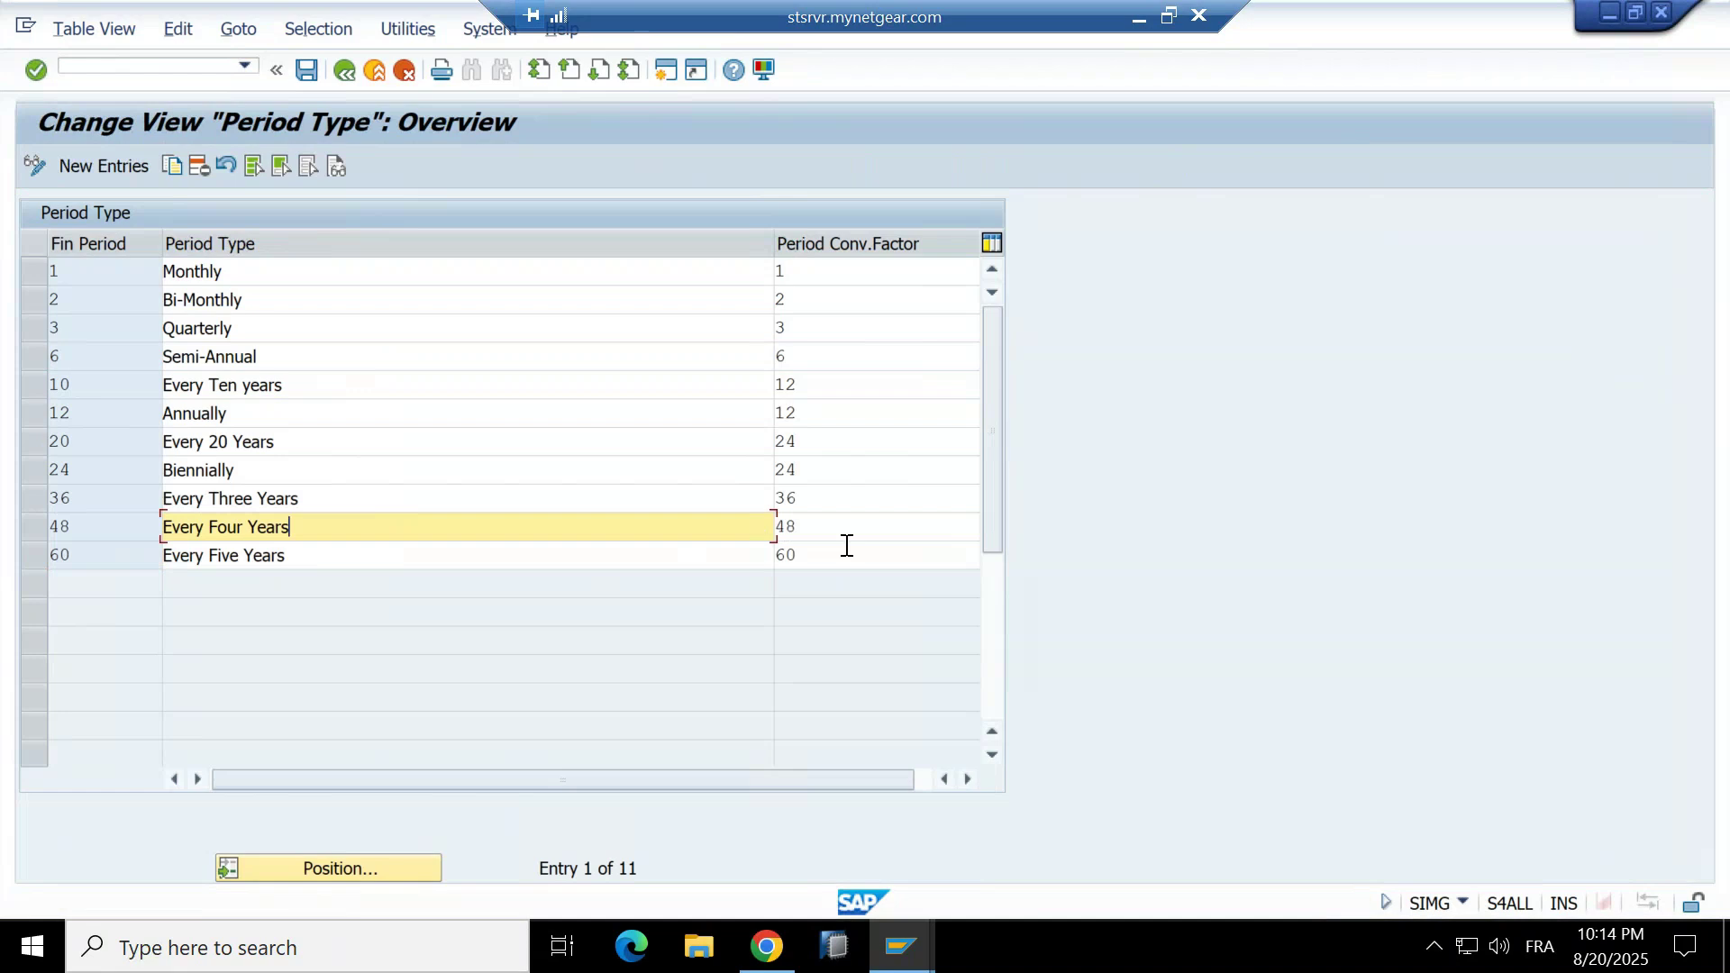
click(820, 537)
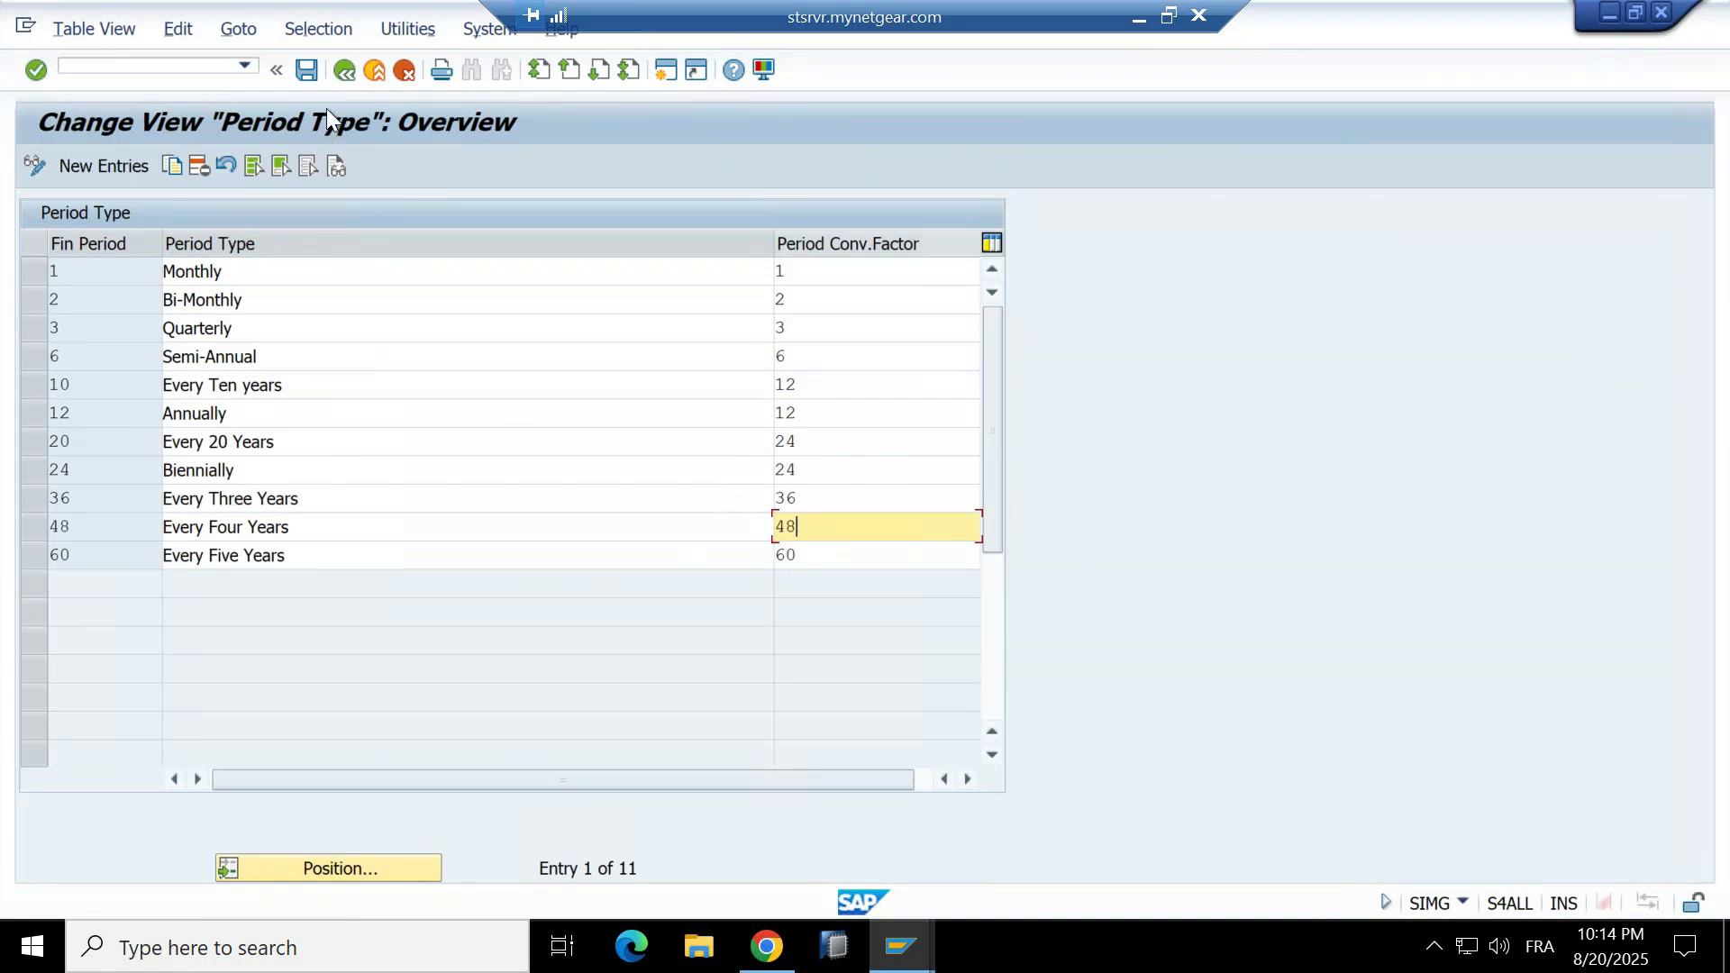
Save the changed period types to the customizing request.
click(354, 76)
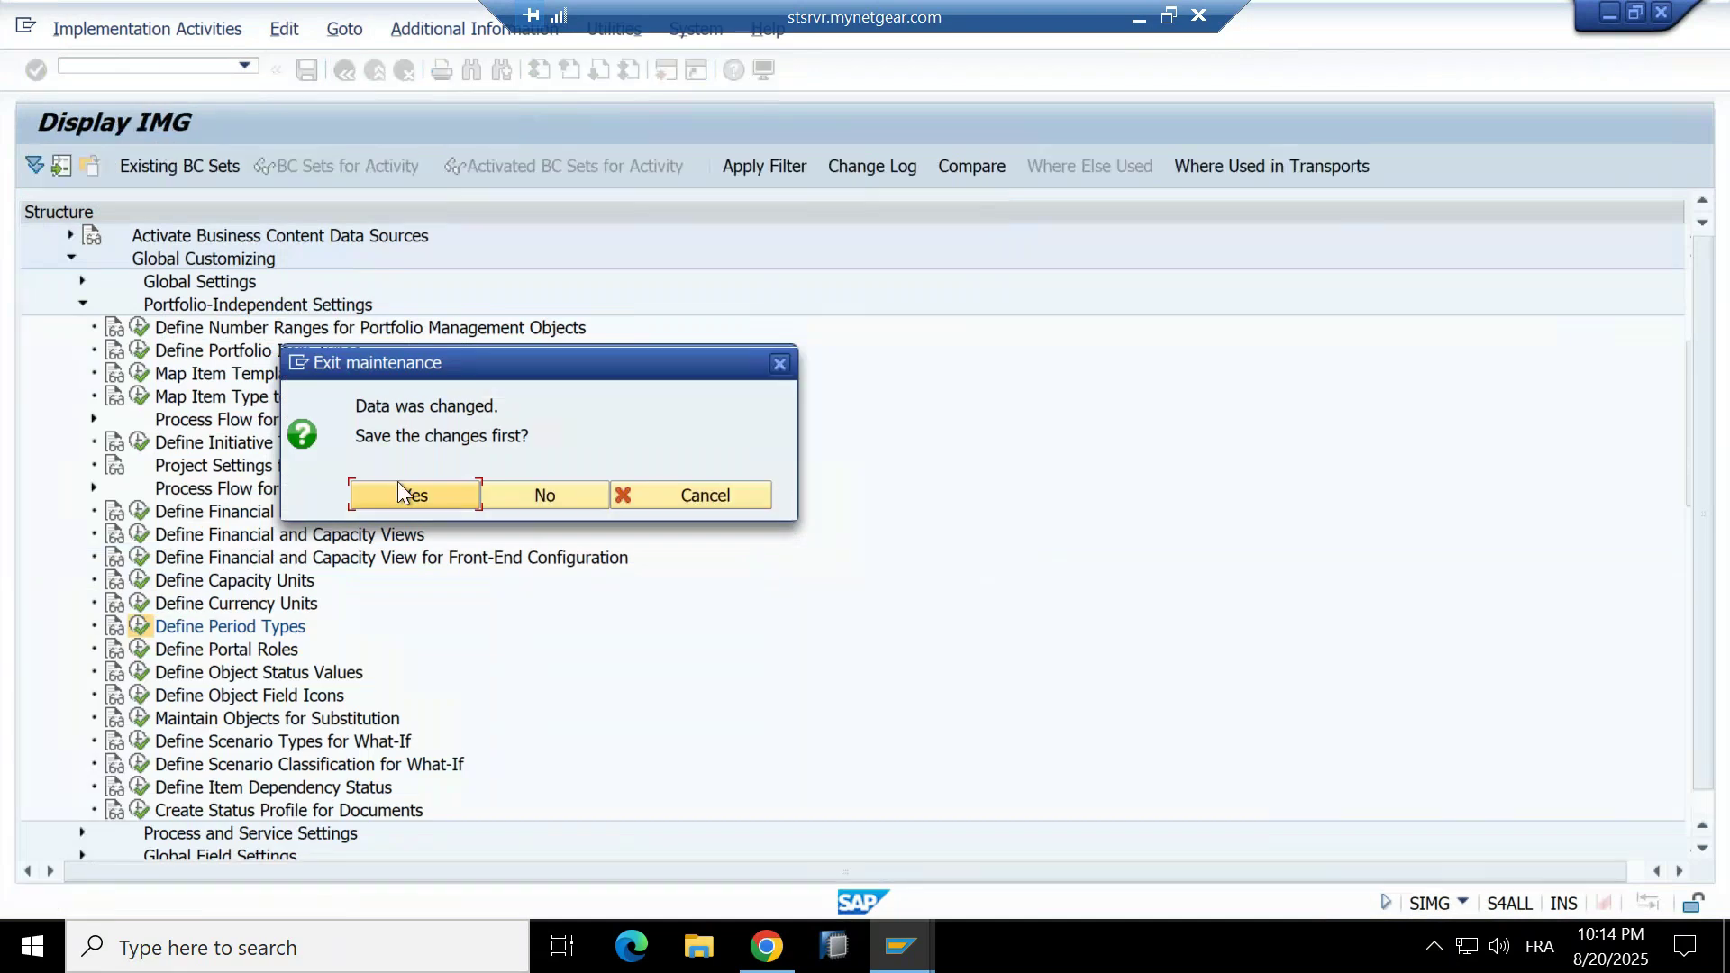
click(380, 496)
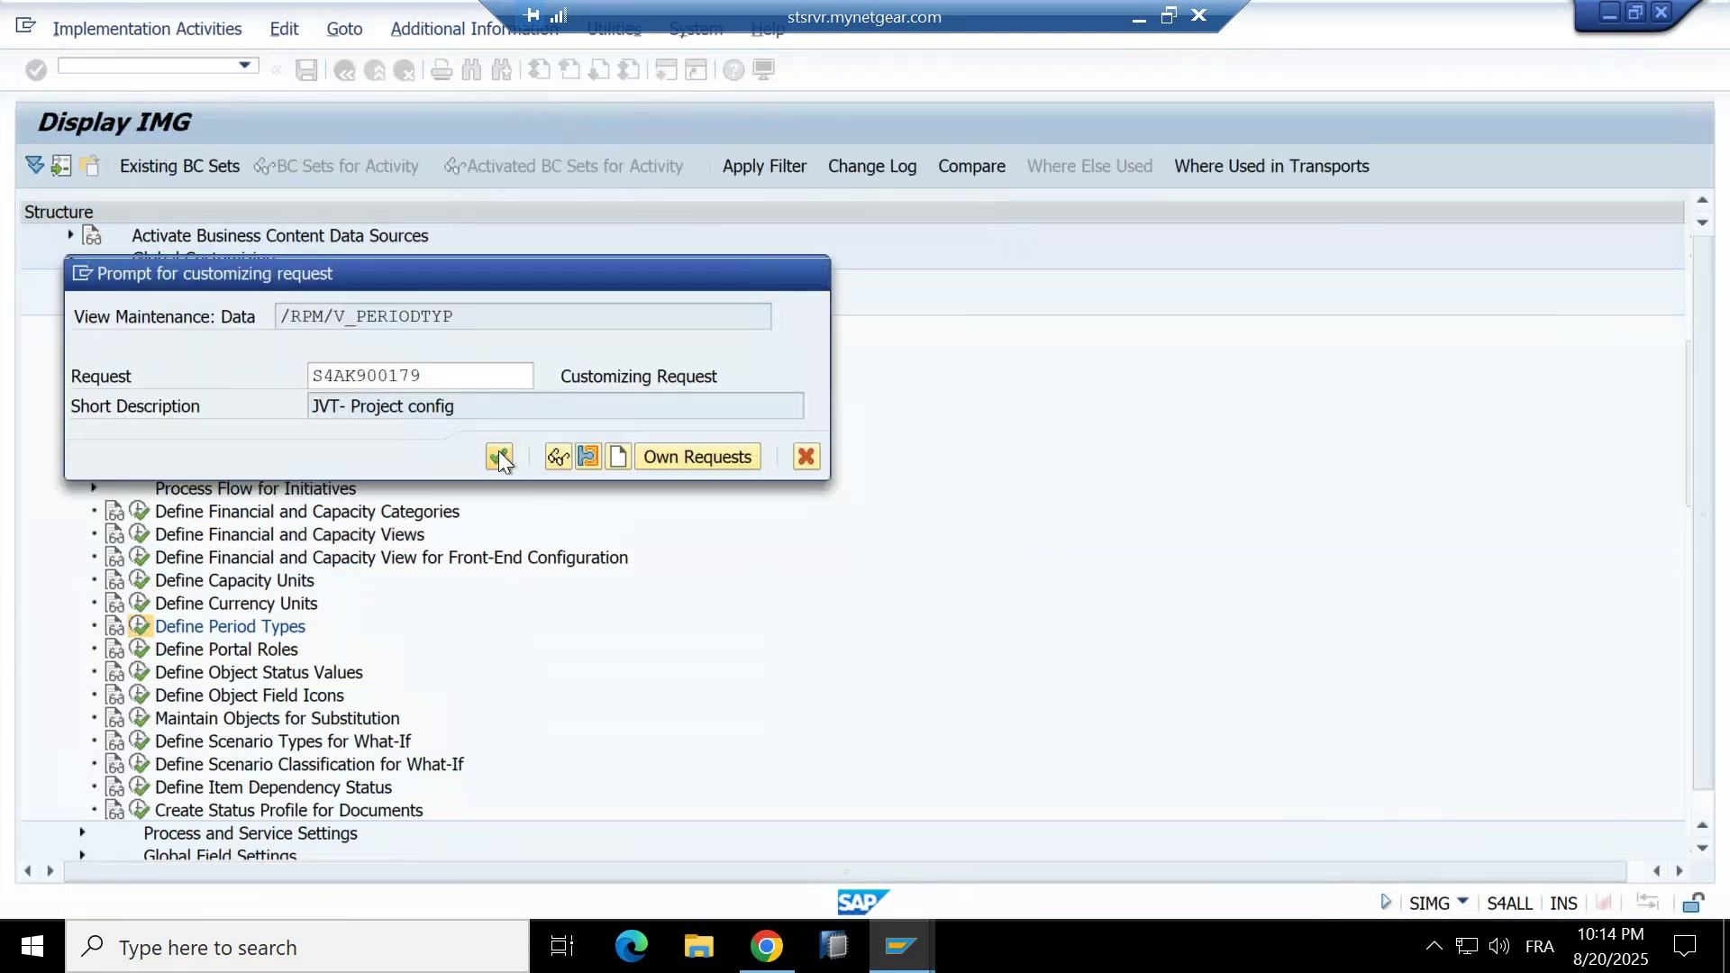
click(499, 456)
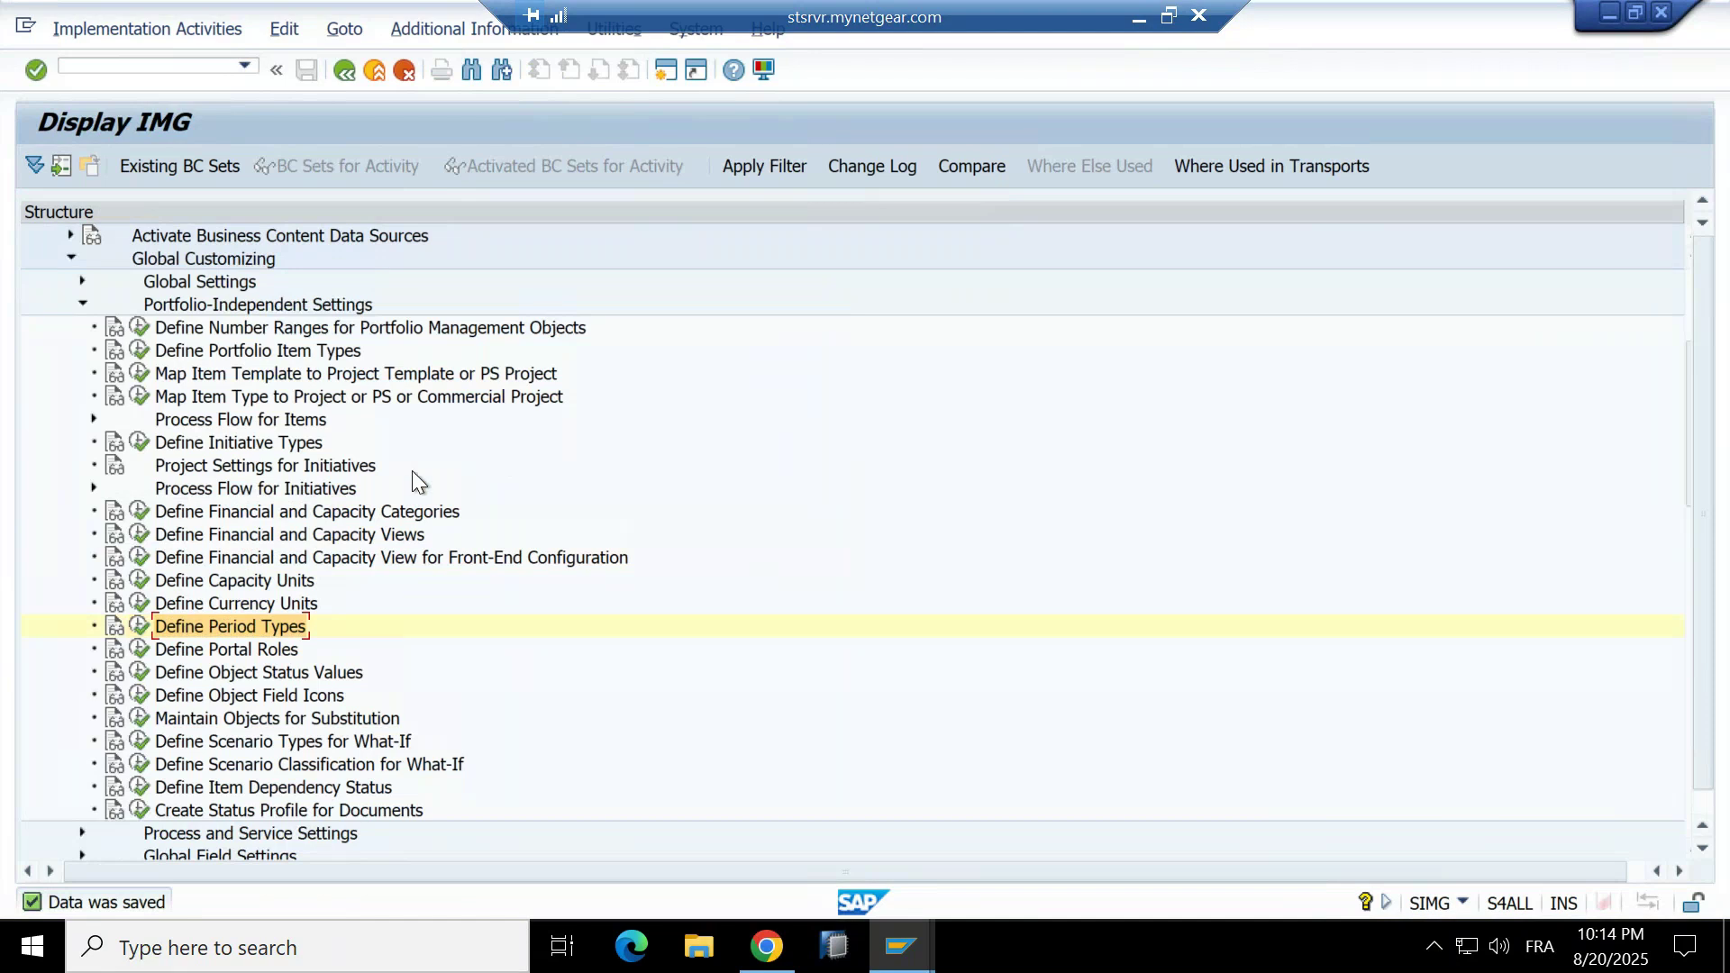
click(1141, 20)
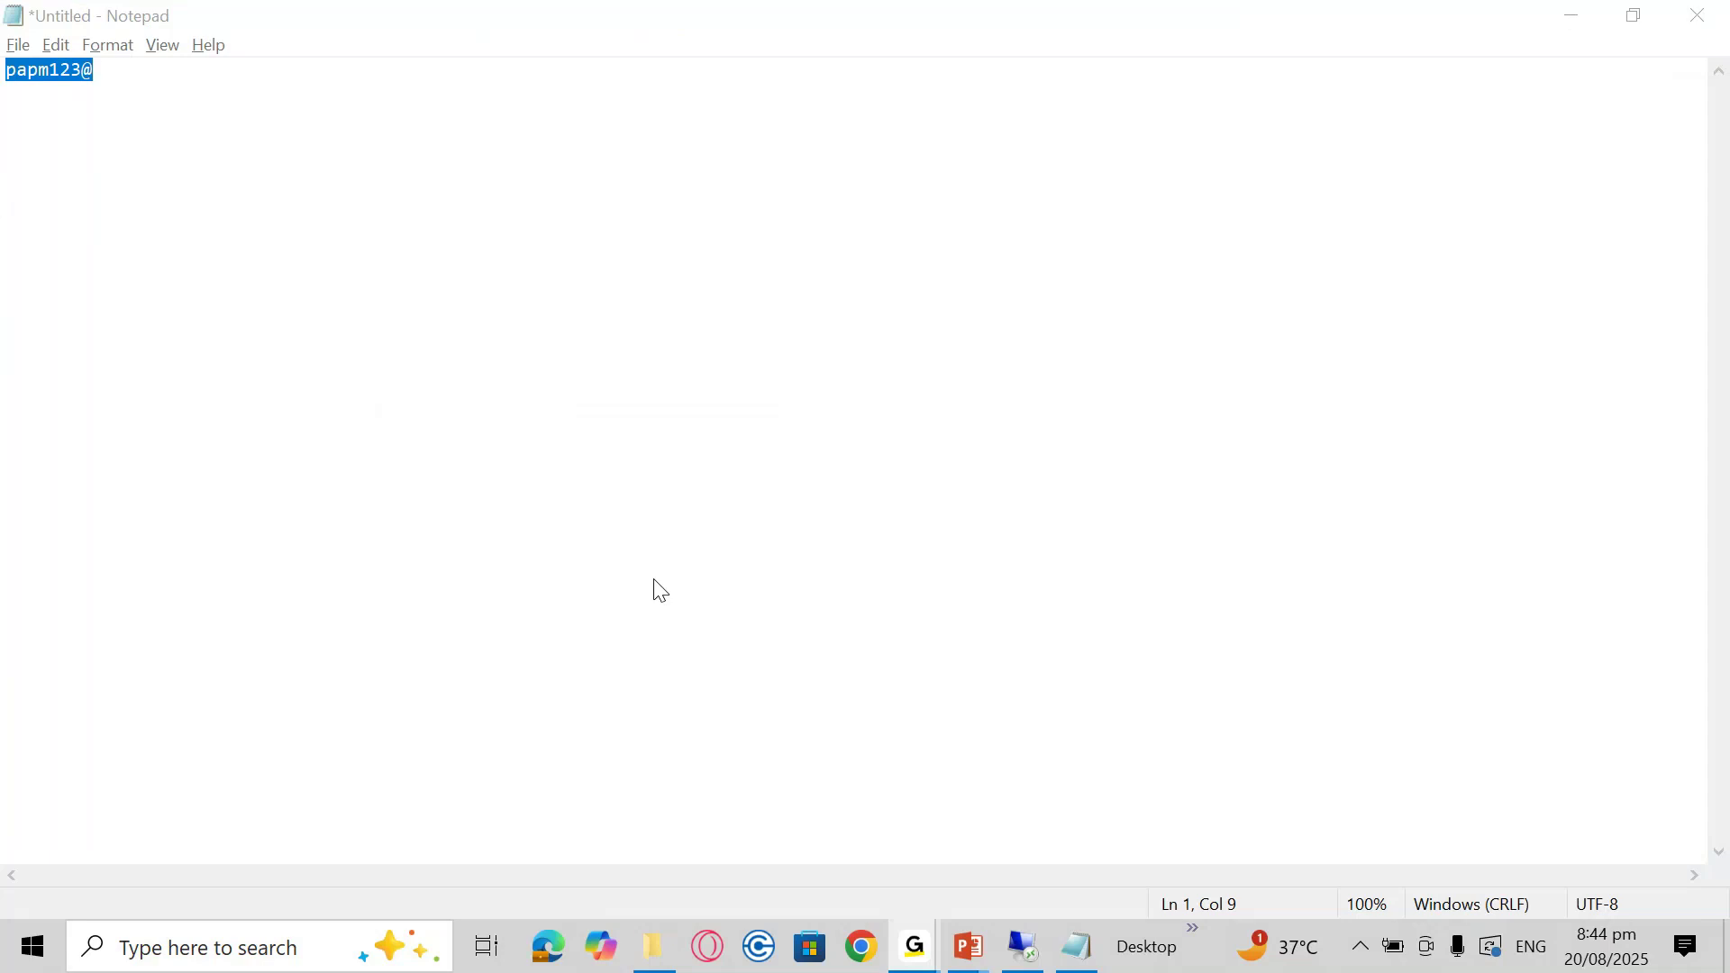